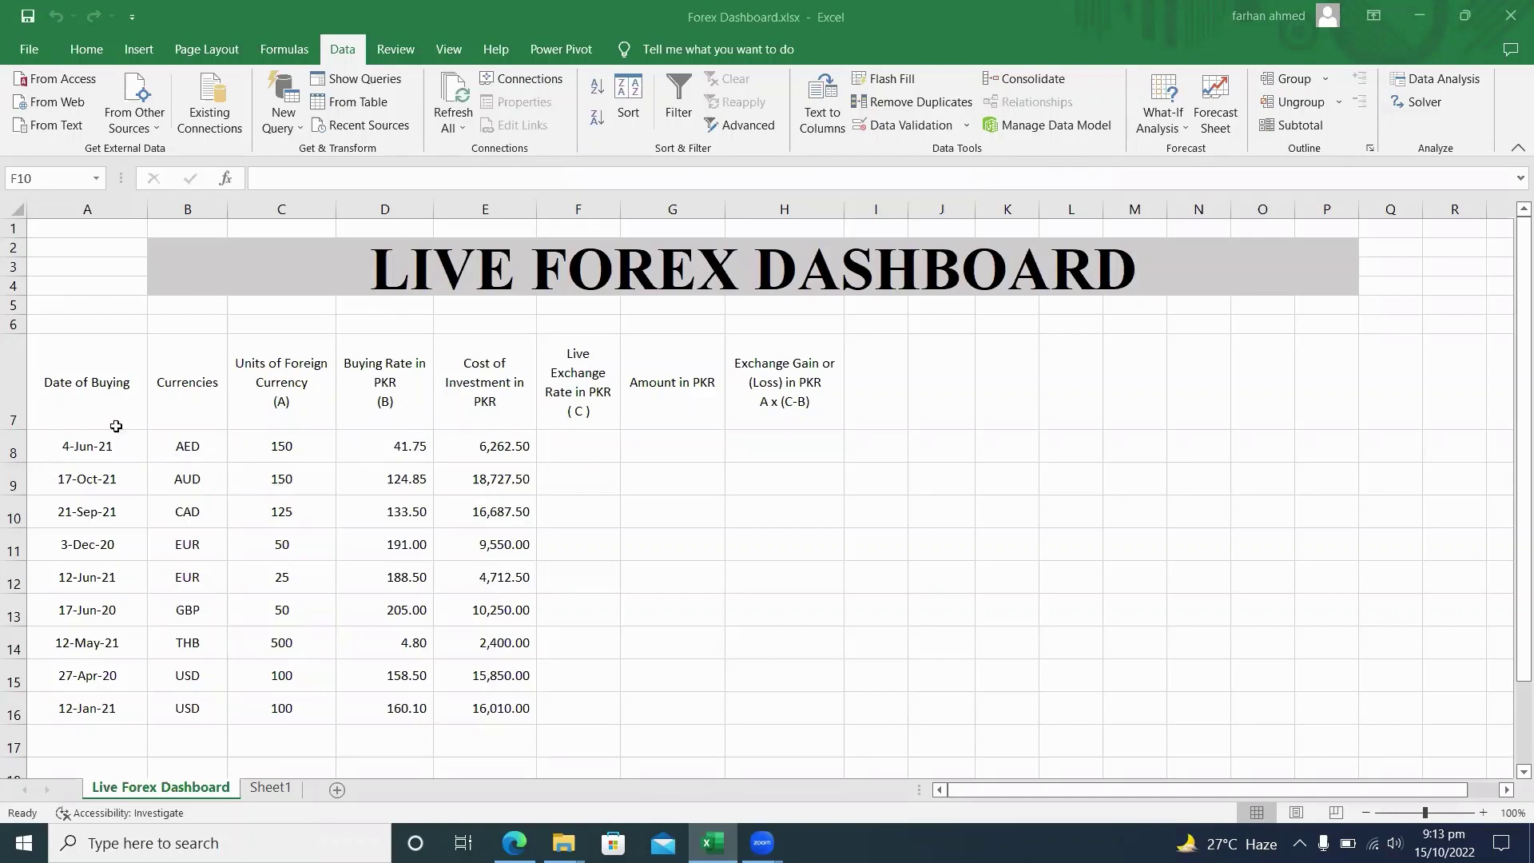
# Step: Examine the Date of Buying and Currencies columns, starting from the first purchase in row 8
pyautogui.click(110, 397)
pyautogui.click(110, 397)
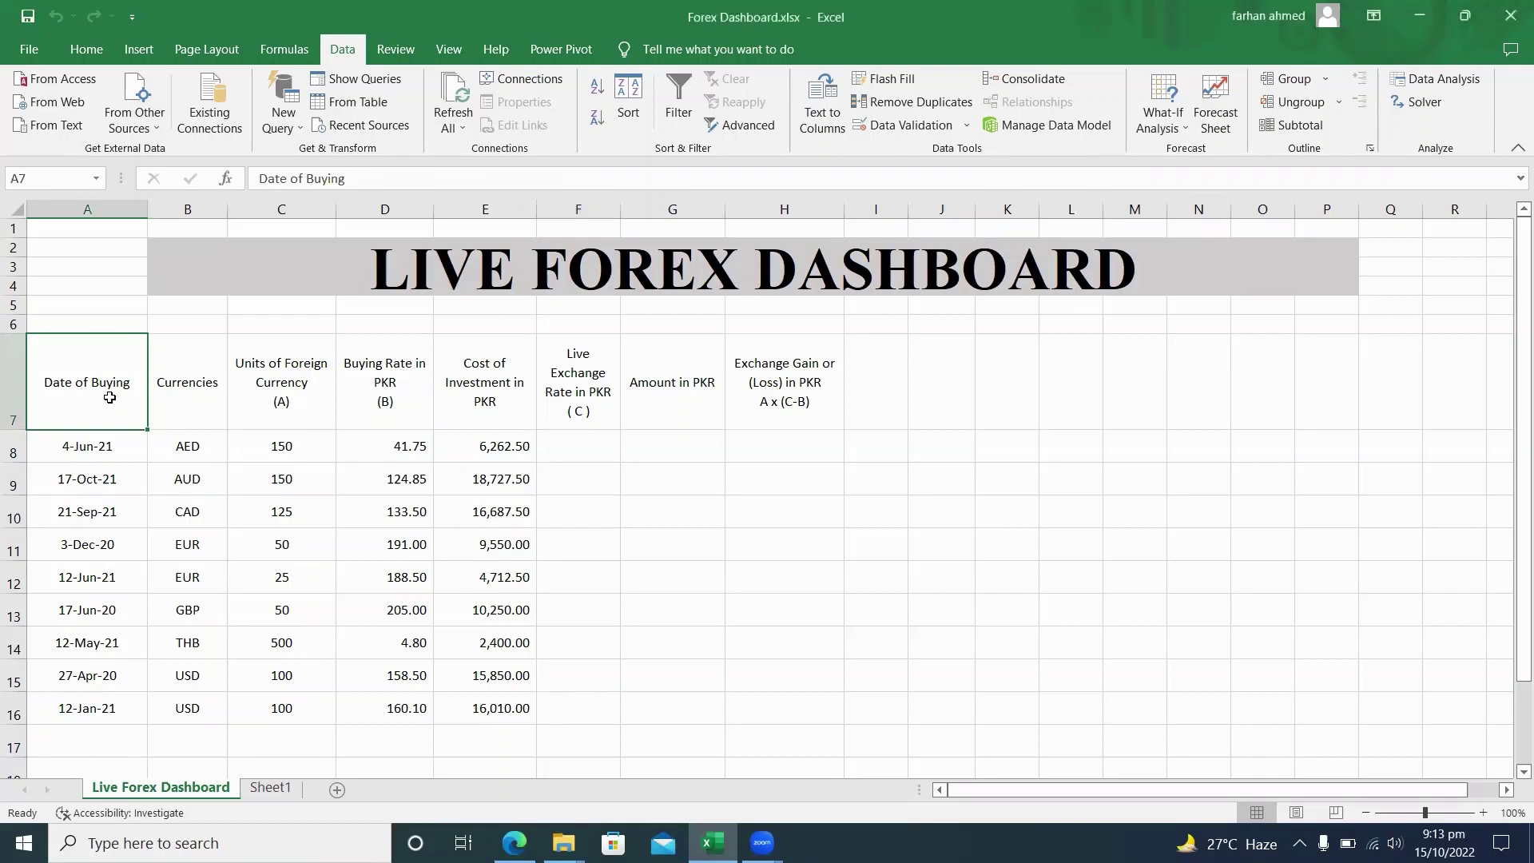
pyautogui.press('Right')
pyautogui.press('Down')
pyautogui.press('Down')
pyautogui.press('Left')
pyautogui.press('Up')
pyautogui.press('Right')
pyautogui.press('Left')
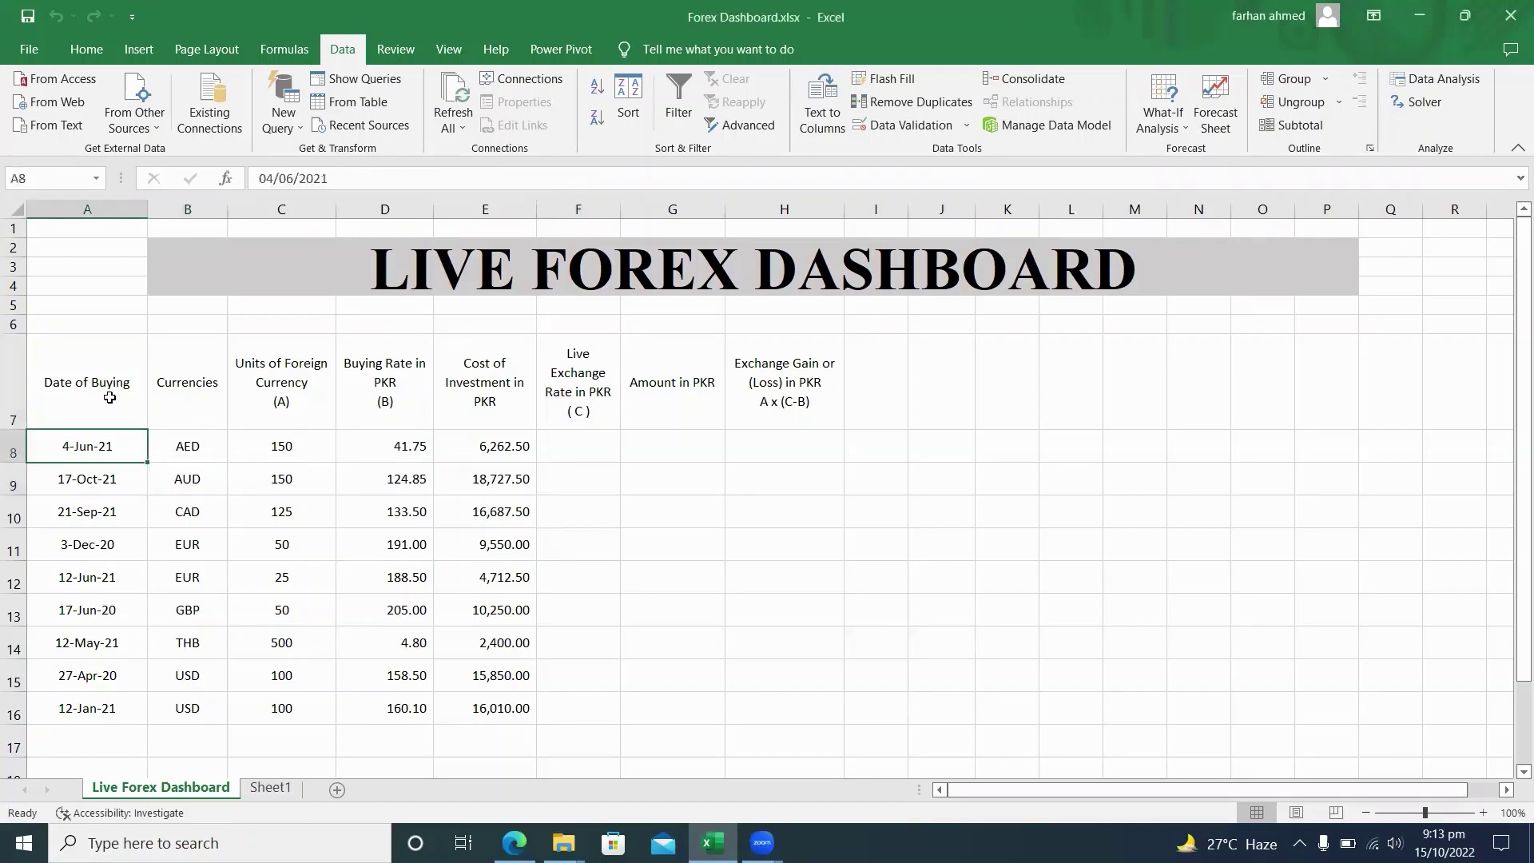
pyautogui.press('Right')
pyautogui.press('Right')
pyautogui.press('Left')
pyautogui.press('Left')
pyautogui.press('Right')
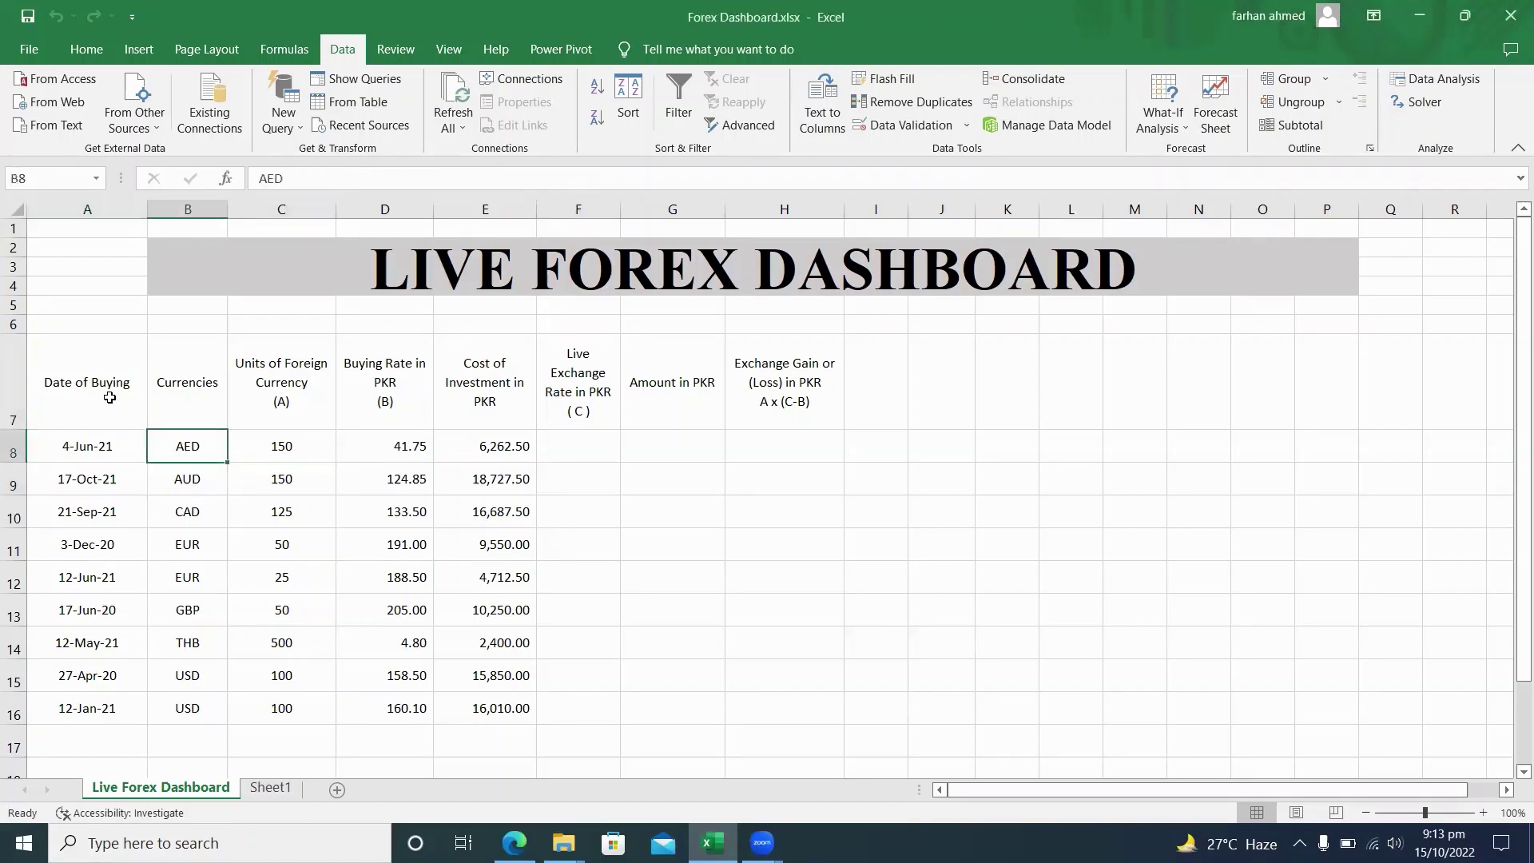
pyautogui.press('Down')
pyautogui.press('Down')
pyautogui.press('Down')
pyautogui.press('Down')
pyautogui.press('Down')
pyautogui.press('Up')
pyautogui.press('Up')
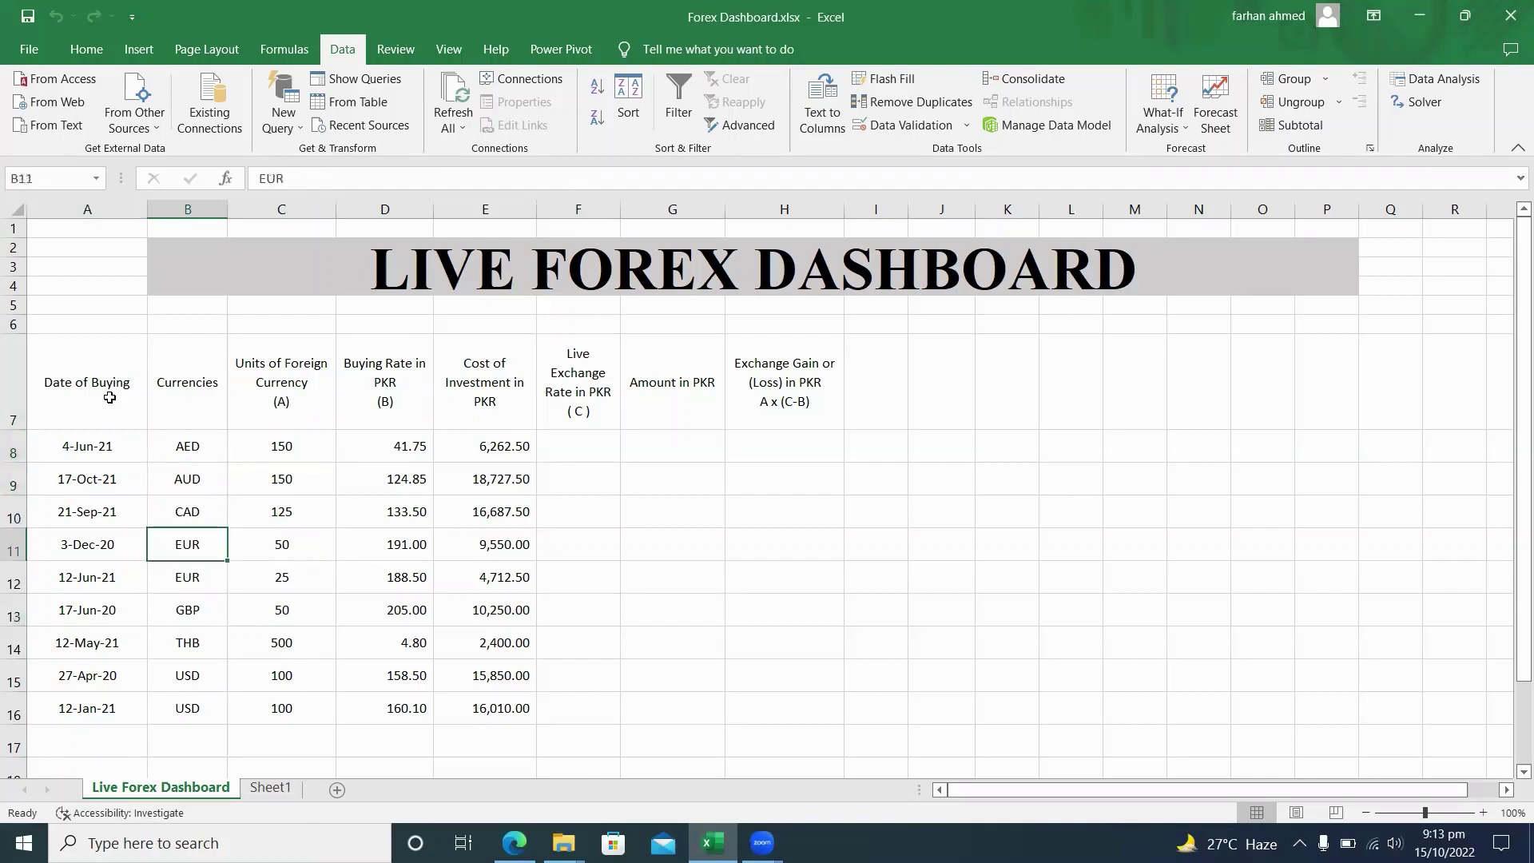
pyautogui.press('Up')
pyautogui.press('Up')
pyautogui.press('Up')
pyautogui.press('Left')
pyautogui.press('Right')
pyautogui.press('Right')
pyautogui.press('Left')
pyautogui.press('Left')
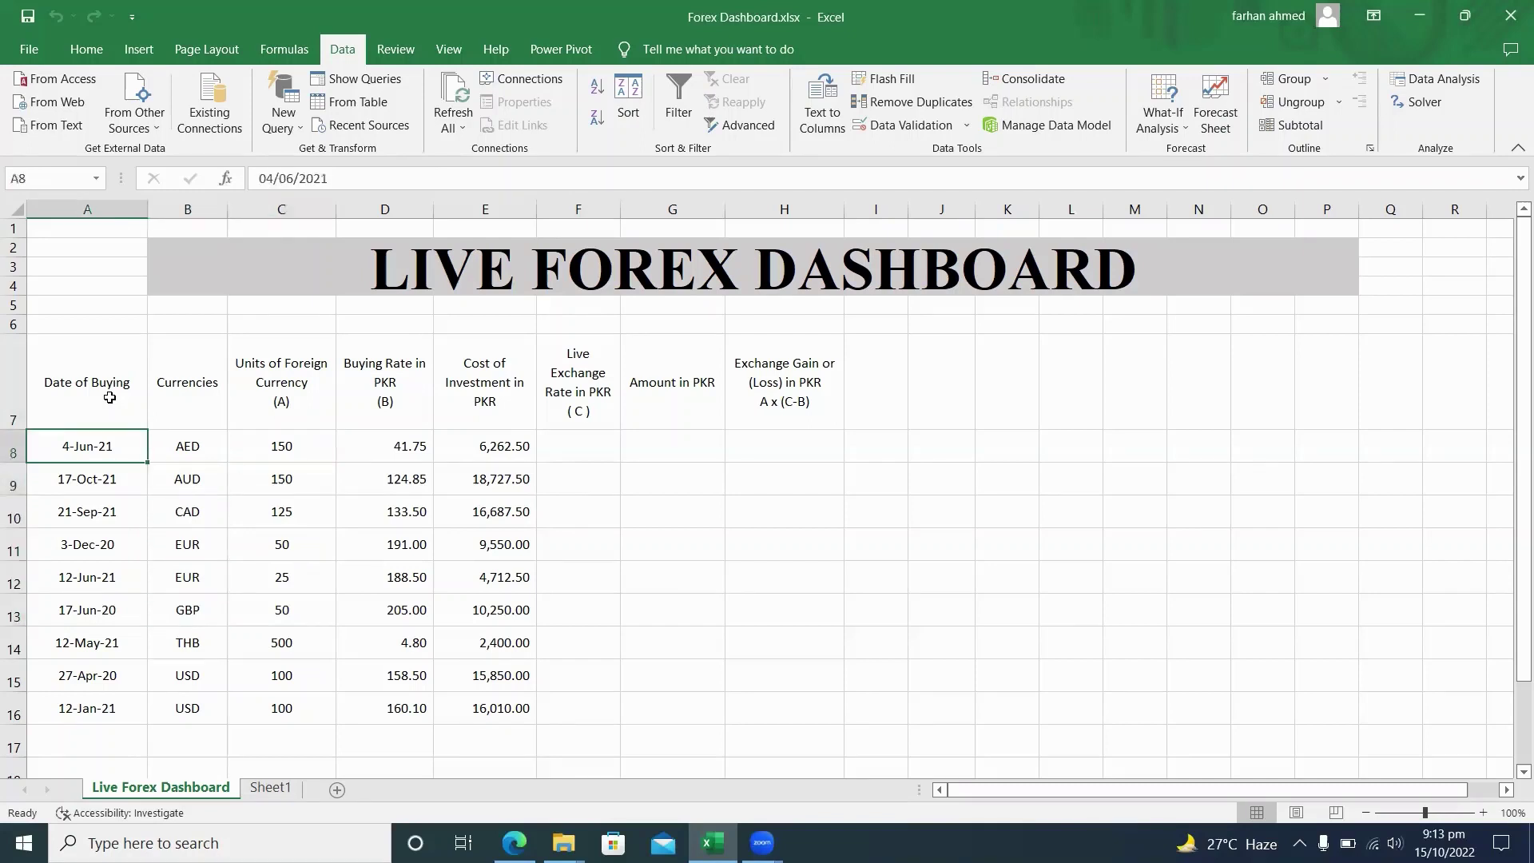
# Step: Go through the buying dates in A8:A16
pyautogui.press('Down')
pyautogui.press('Down')
pyautogui.press('Down')
pyautogui.press('Down')
pyautogui.press('Down')
pyautogui.press('Down')
pyautogui.press('Down')
pyautogui.press('Down')
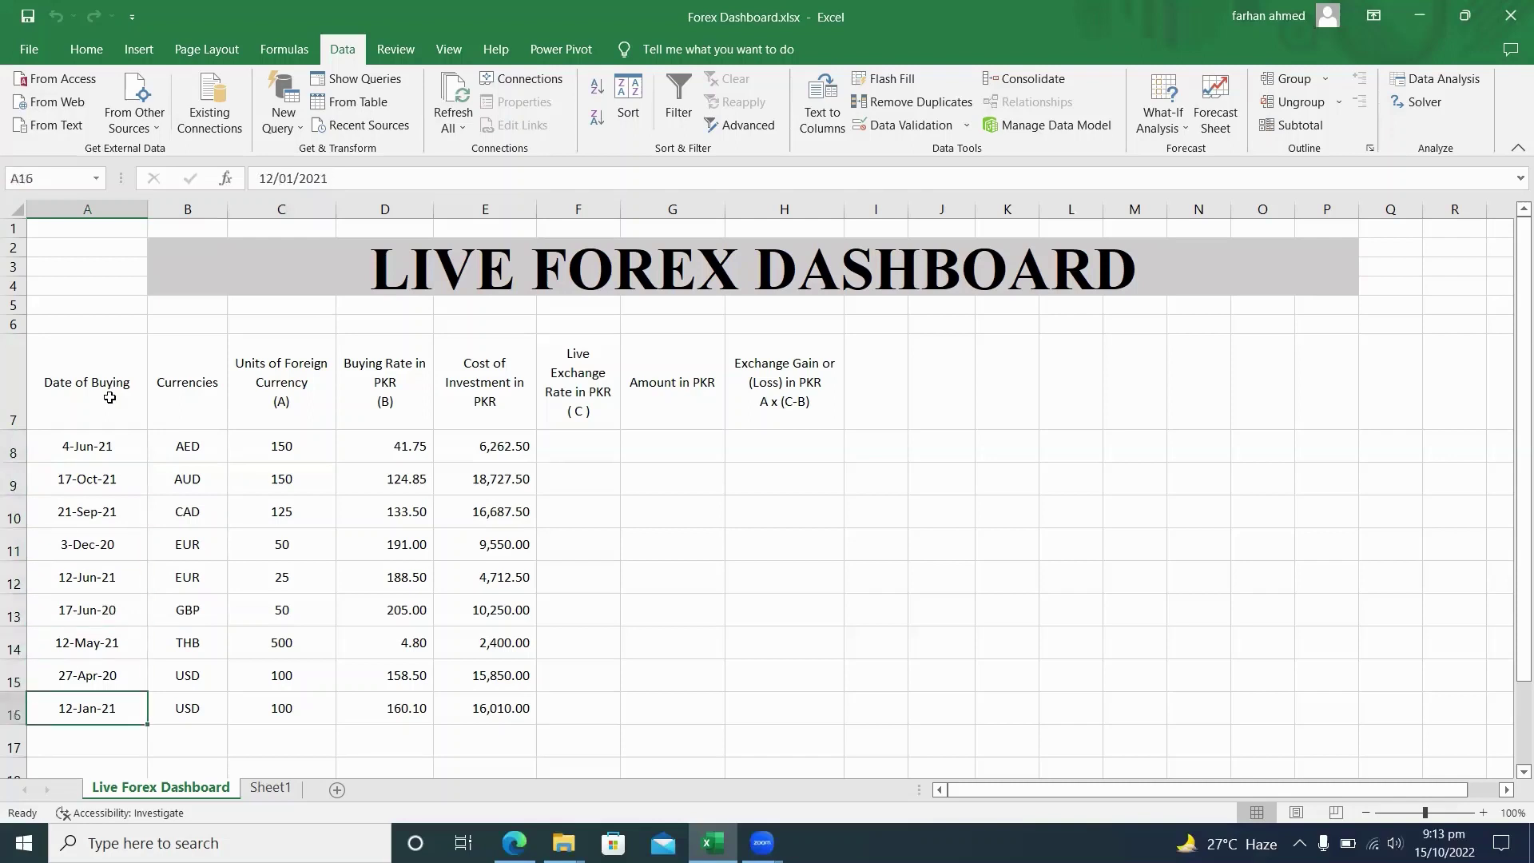
pyautogui.press('Up')
pyautogui.press('Up')
pyautogui.press('Up')
pyautogui.press('Up')
# Step: Review the currency codes listed in the Currencies column, from B8 down to B15
pyautogui.press('Right')
pyautogui.press('Up')
pyautogui.press('Up')
pyautogui.press('Up')
pyautogui.press('Up')
pyautogui.press('Down')
pyautogui.press('Down')
pyautogui.press('Down')
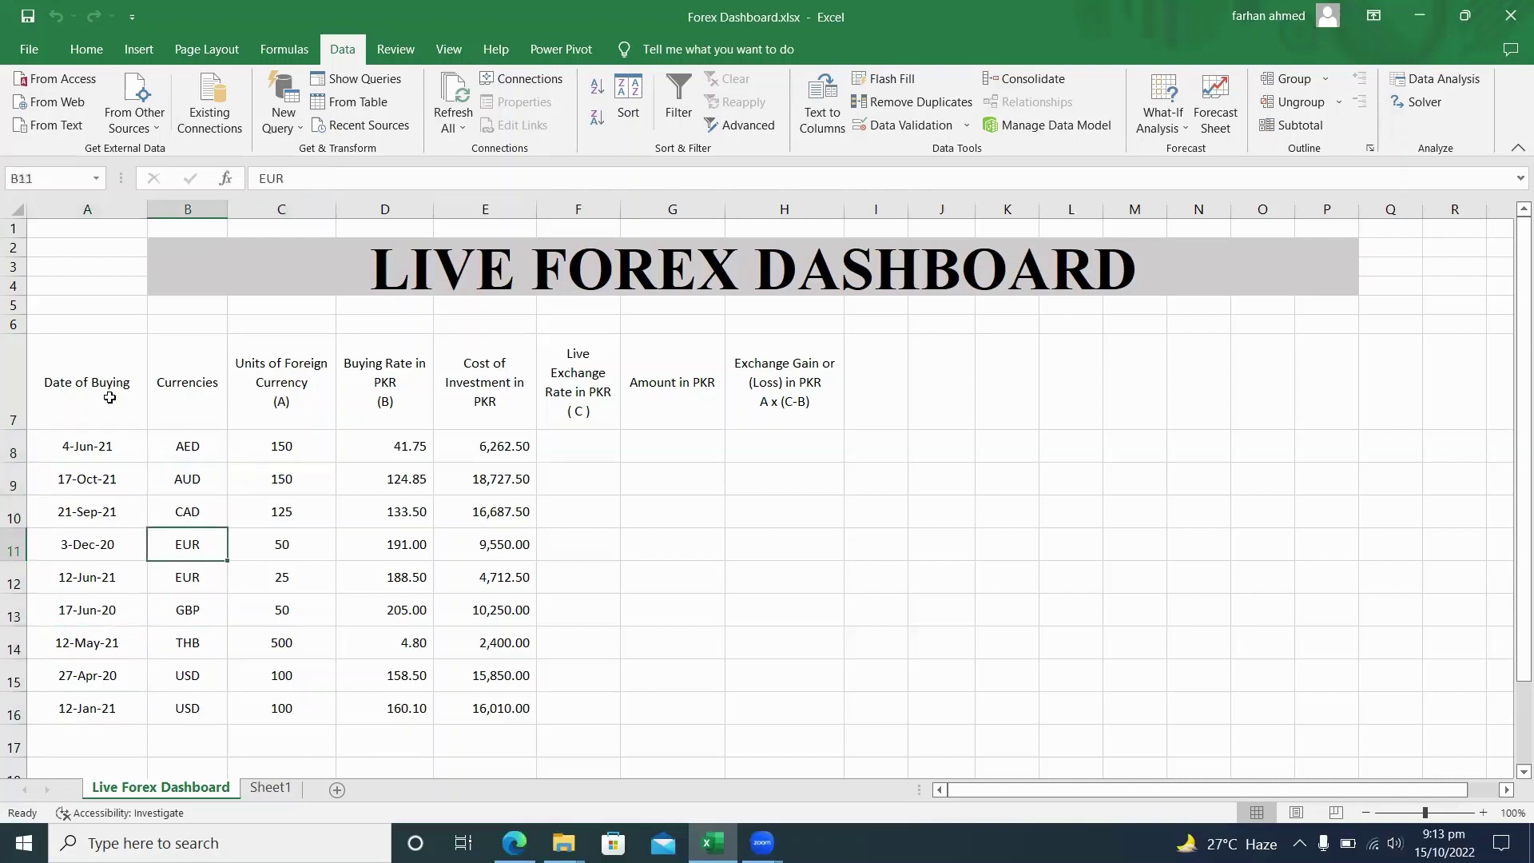
pyautogui.press('Down')
pyautogui.press('Down')
pyautogui.press('Down')
pyautogui.press('Down')
pyautogui.press('Up')
pyautogui.press('Up')
pyautogui.press('Up')
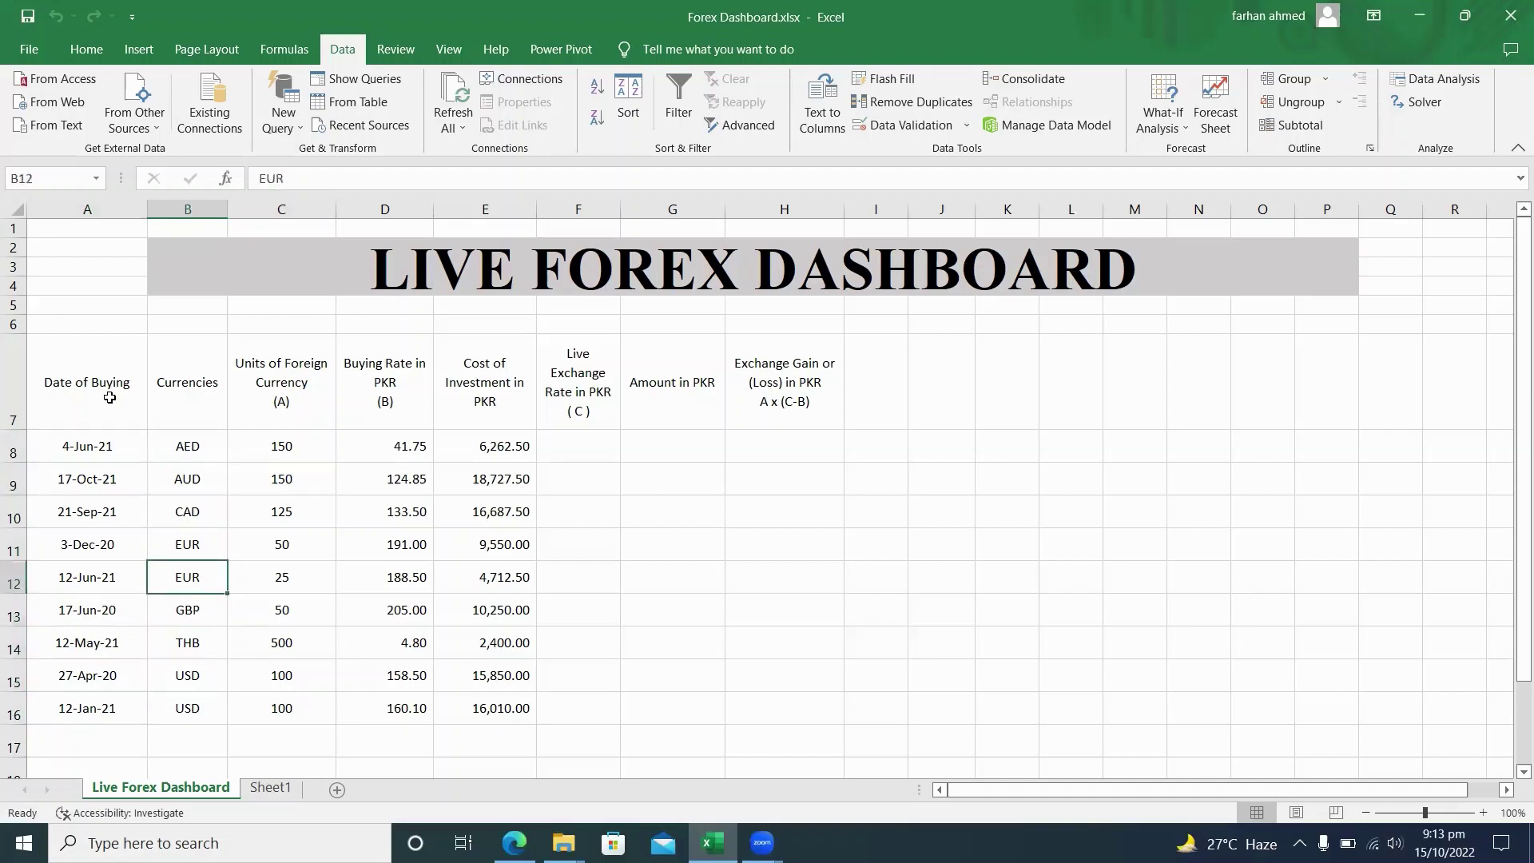
# Step: Review the quantities in the Units of Foreign Currency column, from C8 down to C13
pyautogui.press('Up')
pyautogui.press('Right')
pyautogui.press('Up')
pyautogui.press('Up')
pyautogui.press('Up')
pyautogui.press('Down')
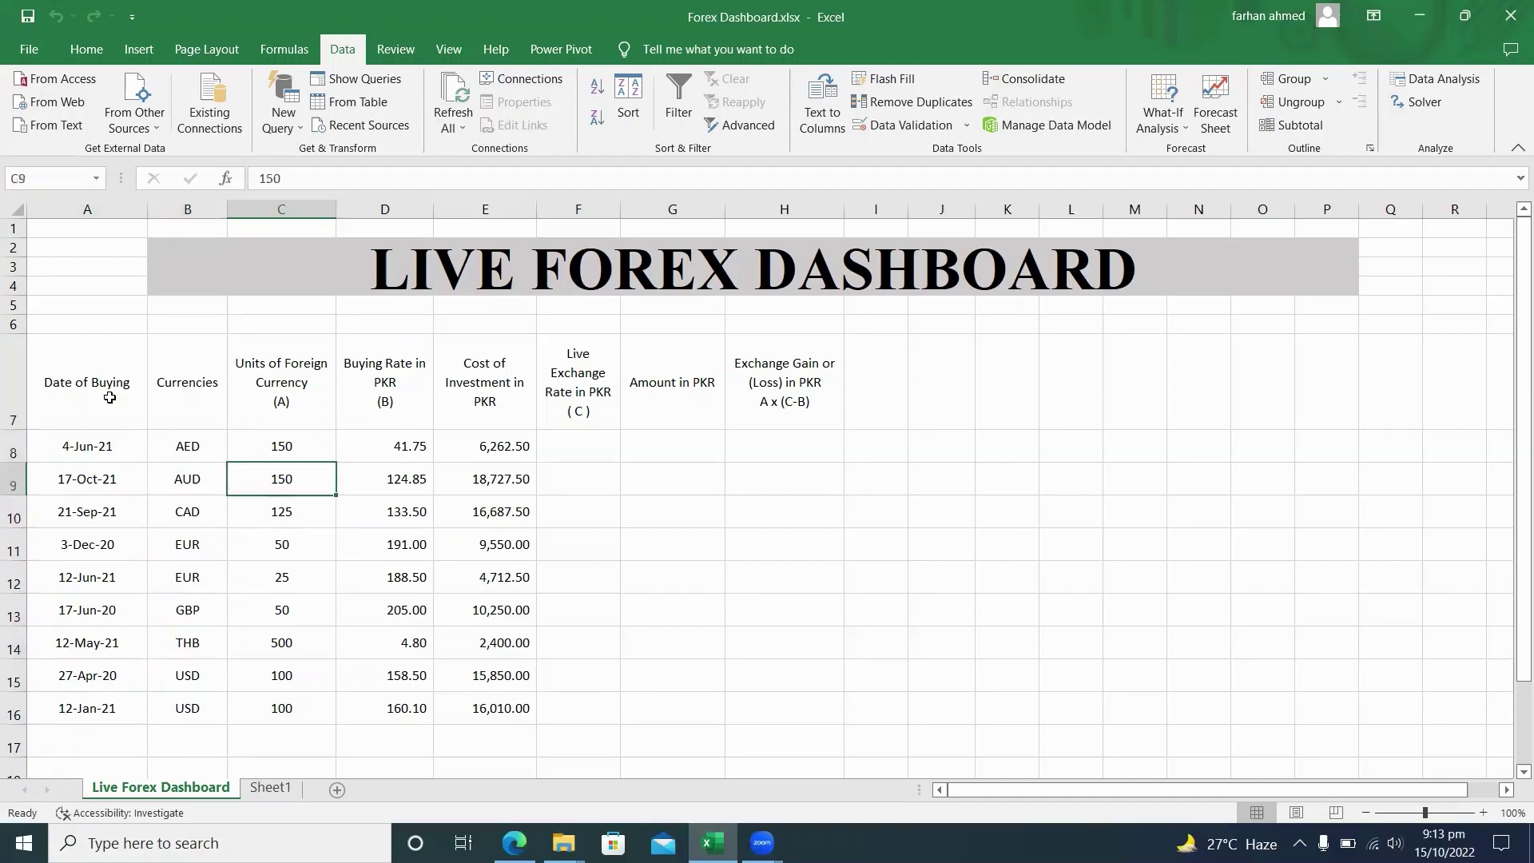
pyautogui.press('Down')
pyautogui.press('Down')
pyautogui.press('Down')
pyautogui.press('Down')
pyautogui.press('Up')
pyautogui.press('Up')
pyautogui.press('Up')
pyautogui.press('Up')
pyautogui.press('Up')
# Step: Examine how the AED row's cost of investment in E8 relates to the units in C8 and buying rate in D8
pyautogui.press('Right')
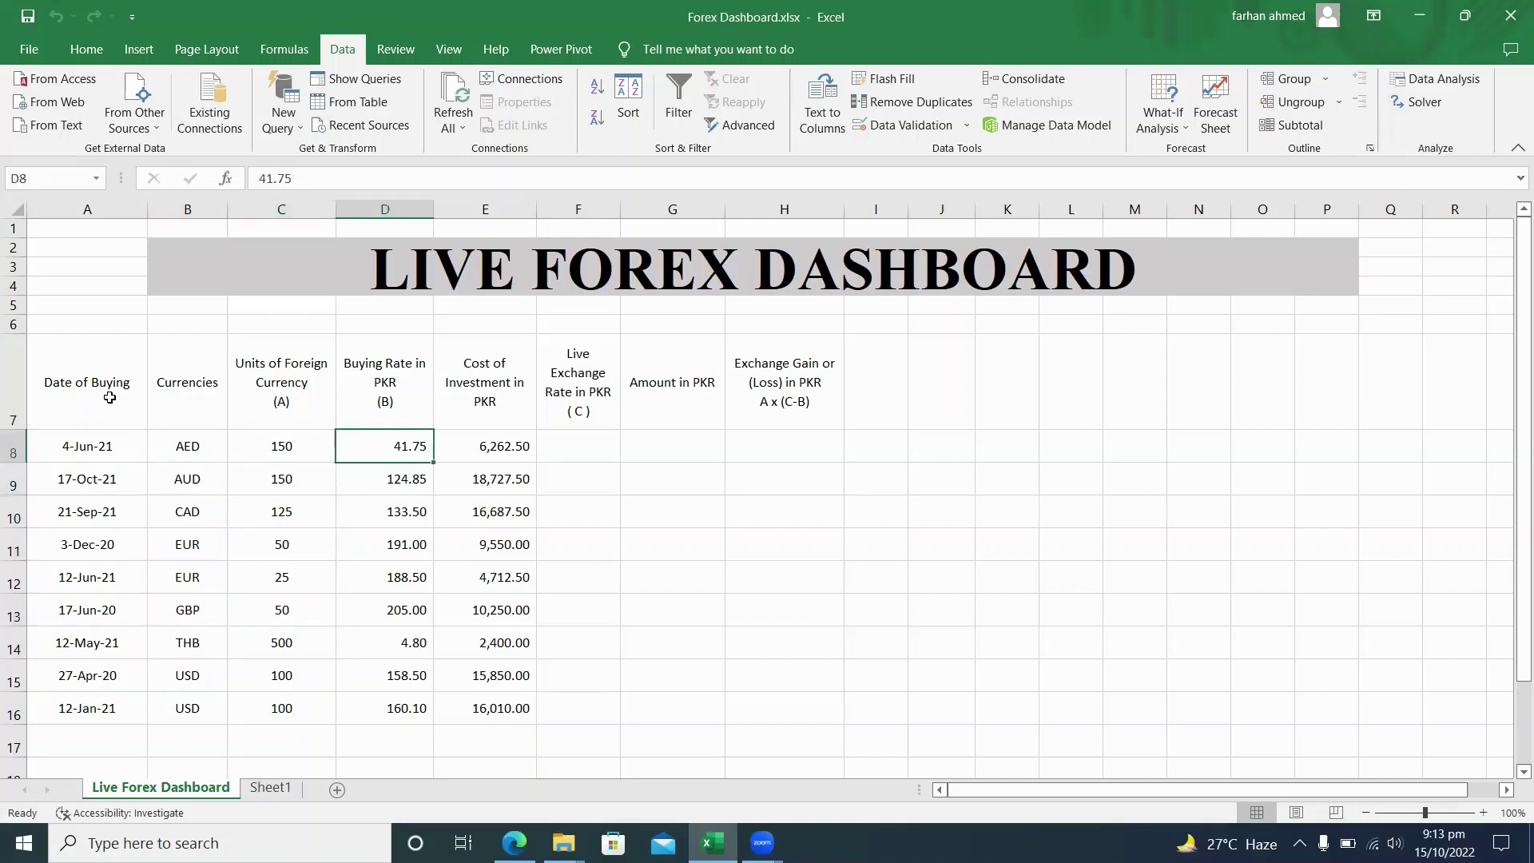
pyautogui.press('Right')
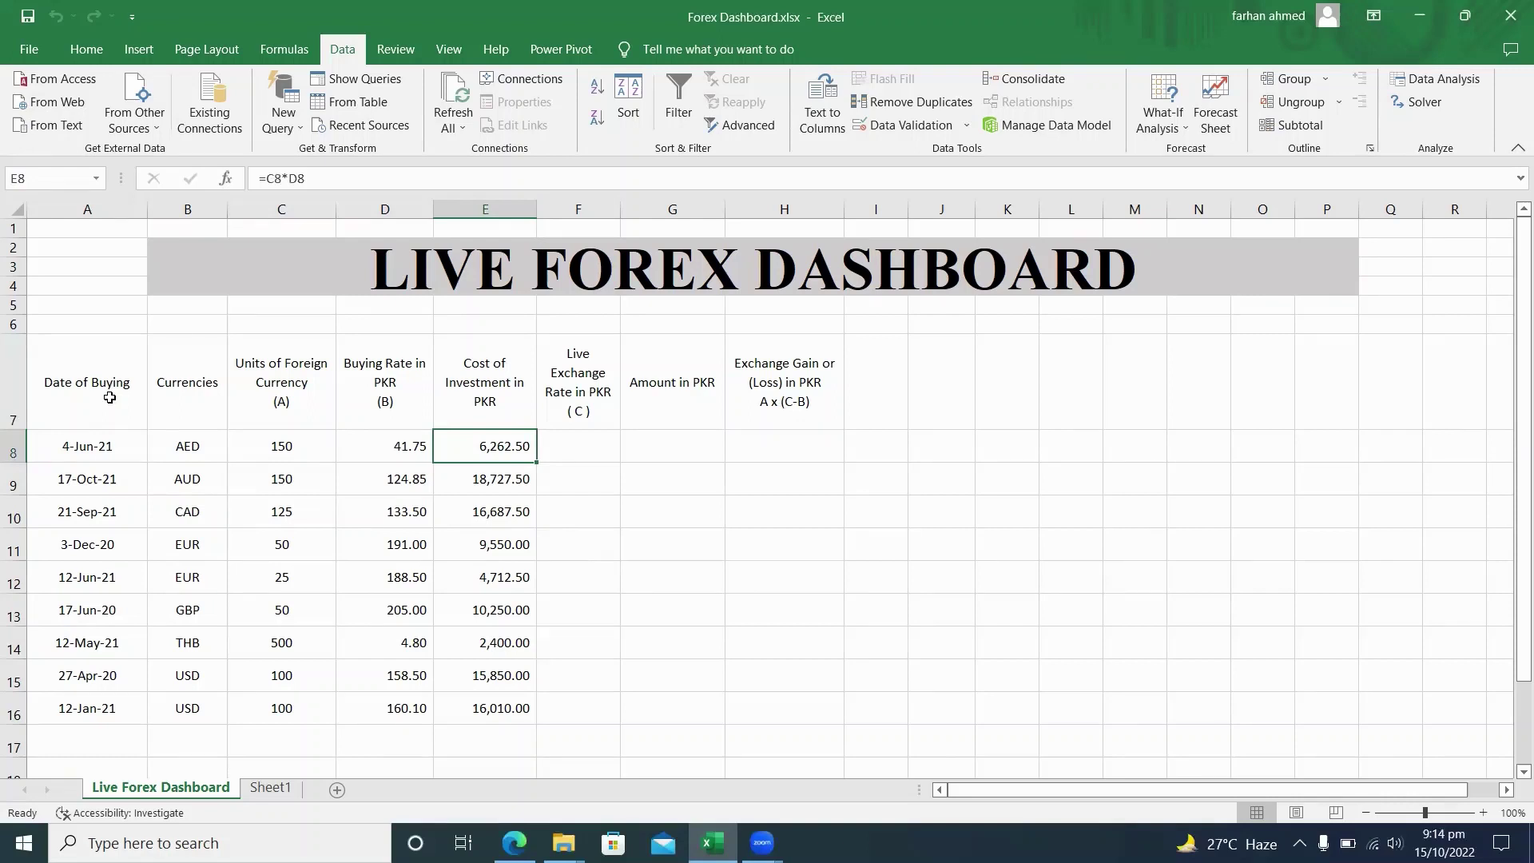
pyautogui.press('Left')
pyautogui.press('Left')
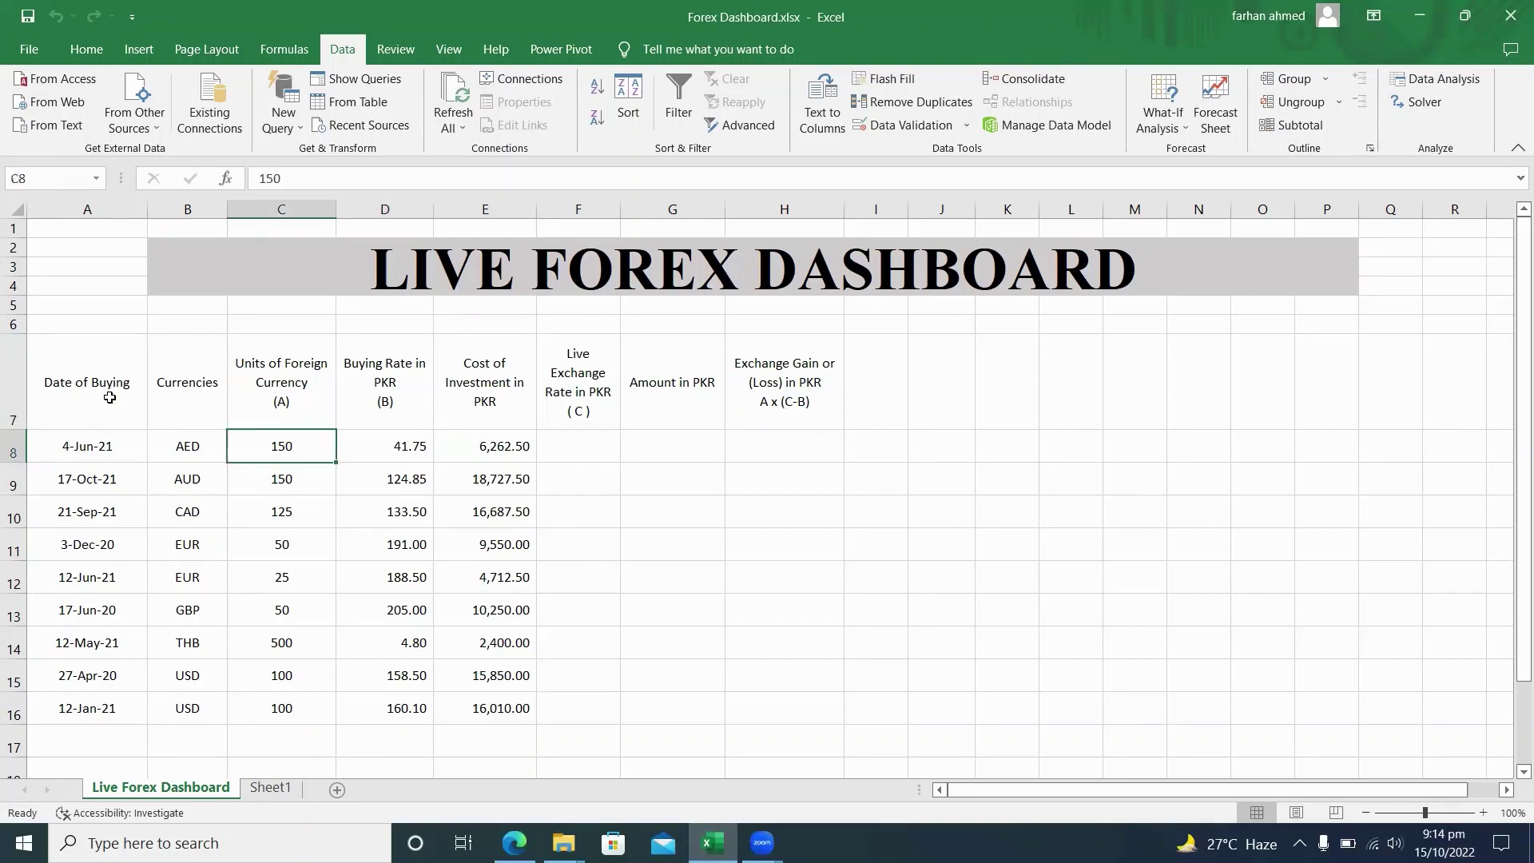
pyautogui.press('Right')
pyautogui.press('Right')
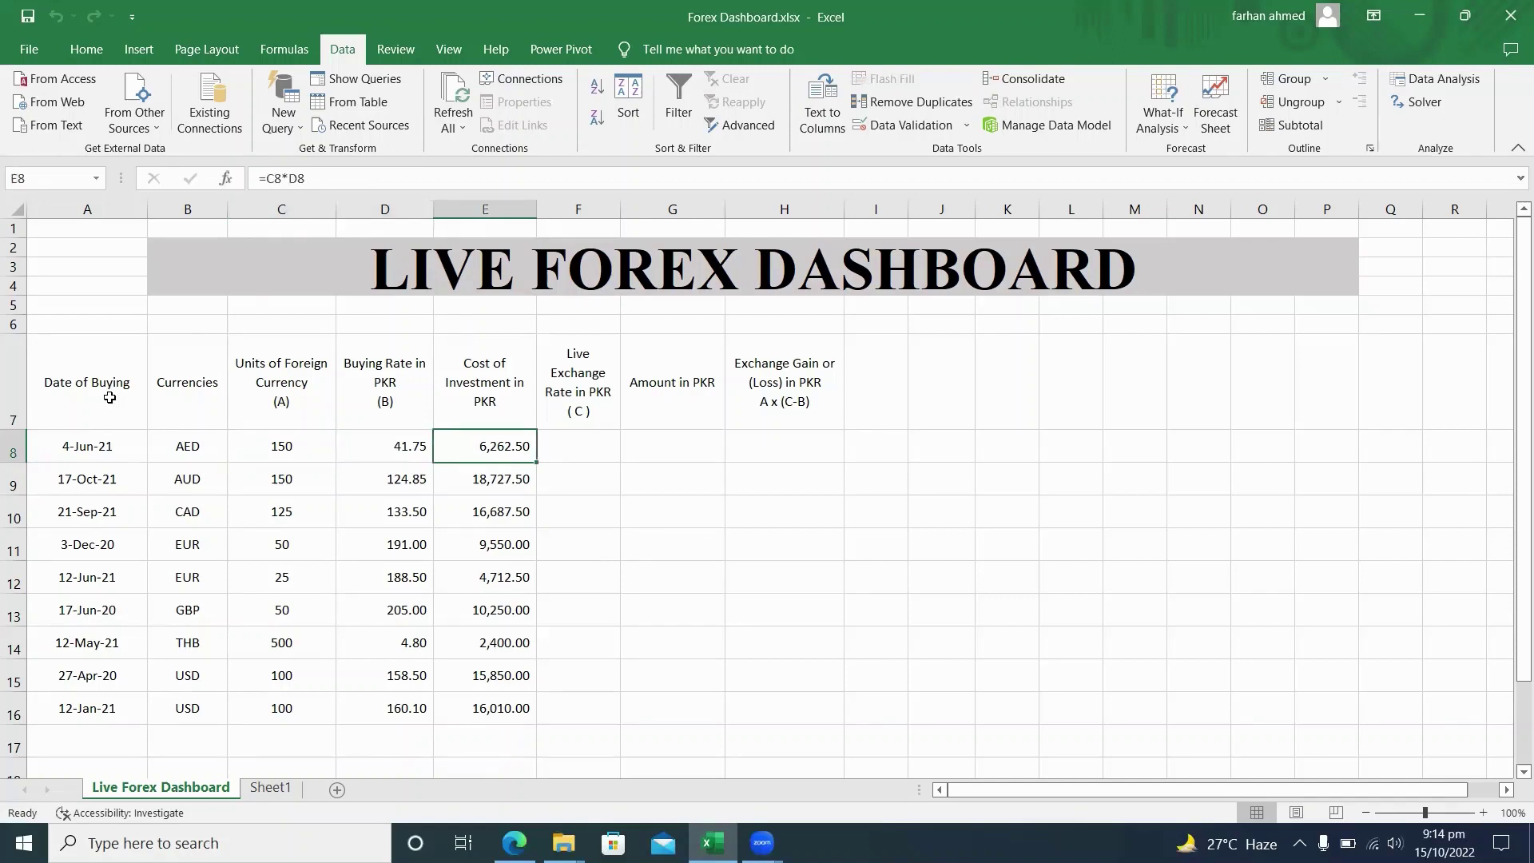
pyautogui.press('Left')
pyautogui.press('Left')
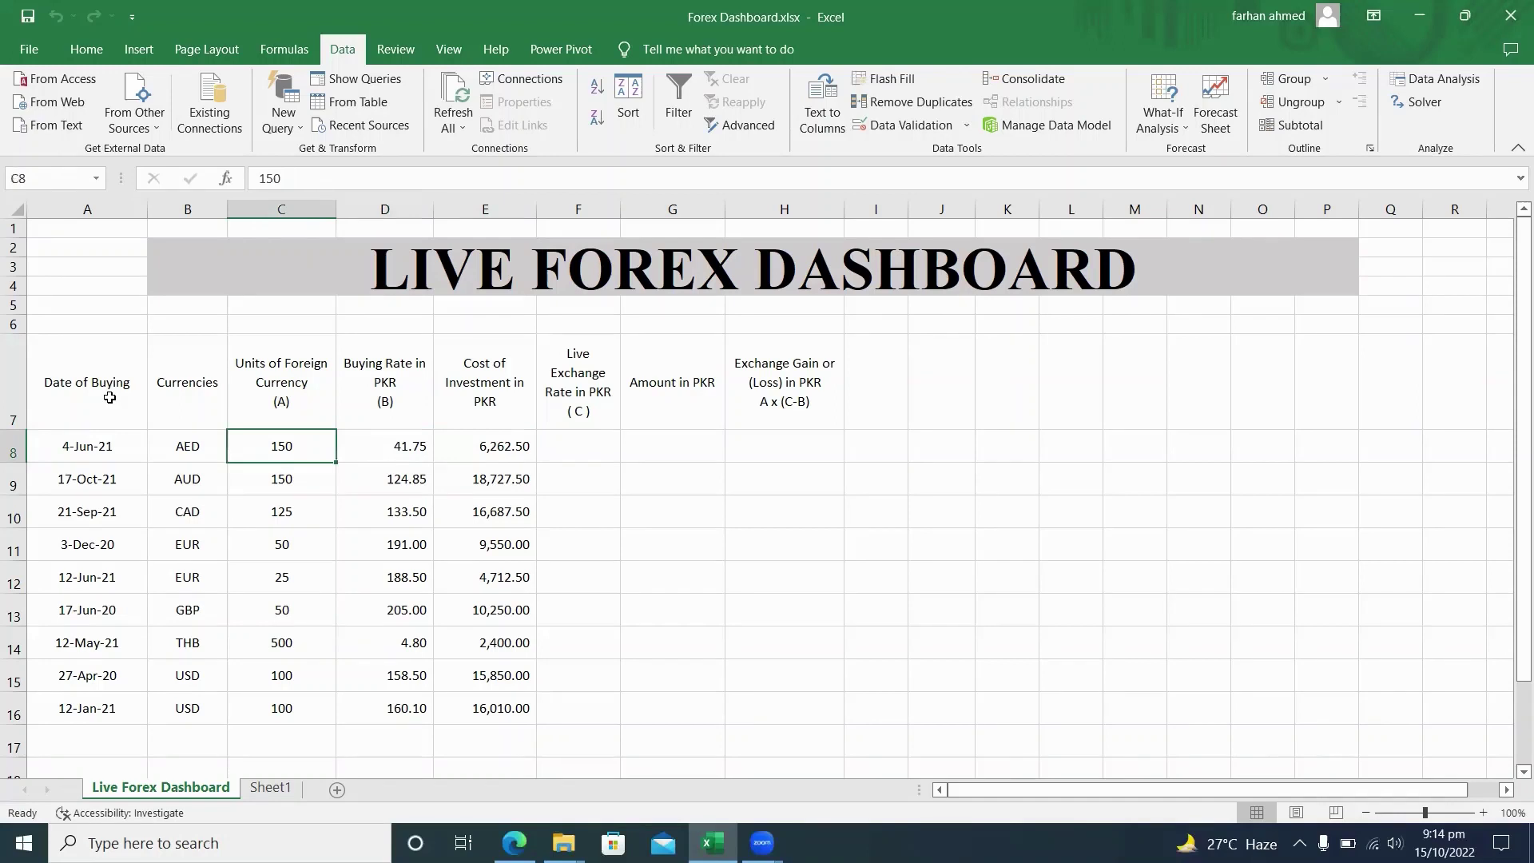
pyautogui.press('Right')
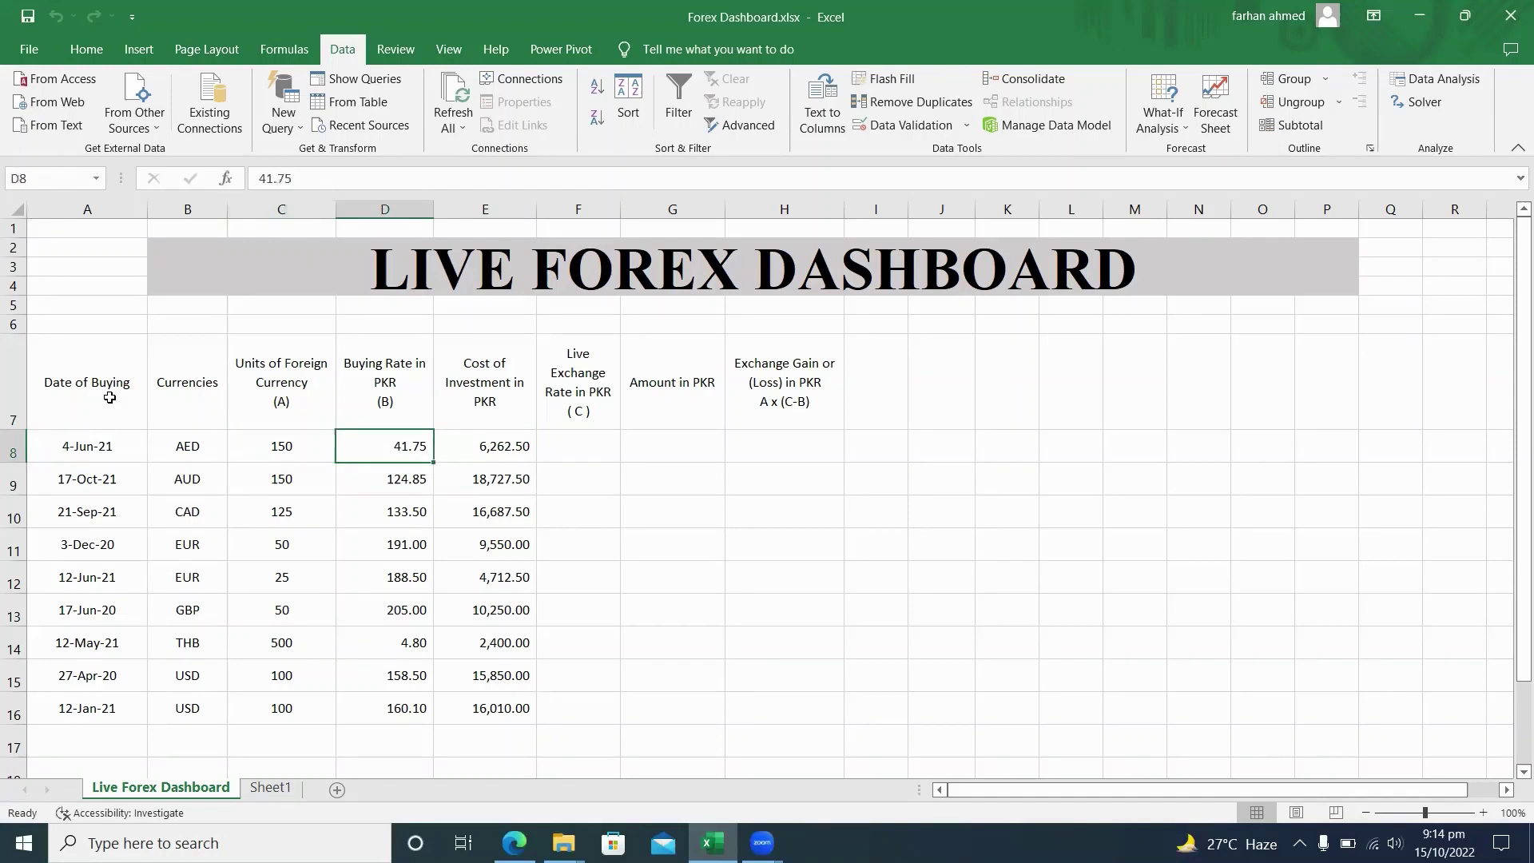
pyautogui.press('Right')
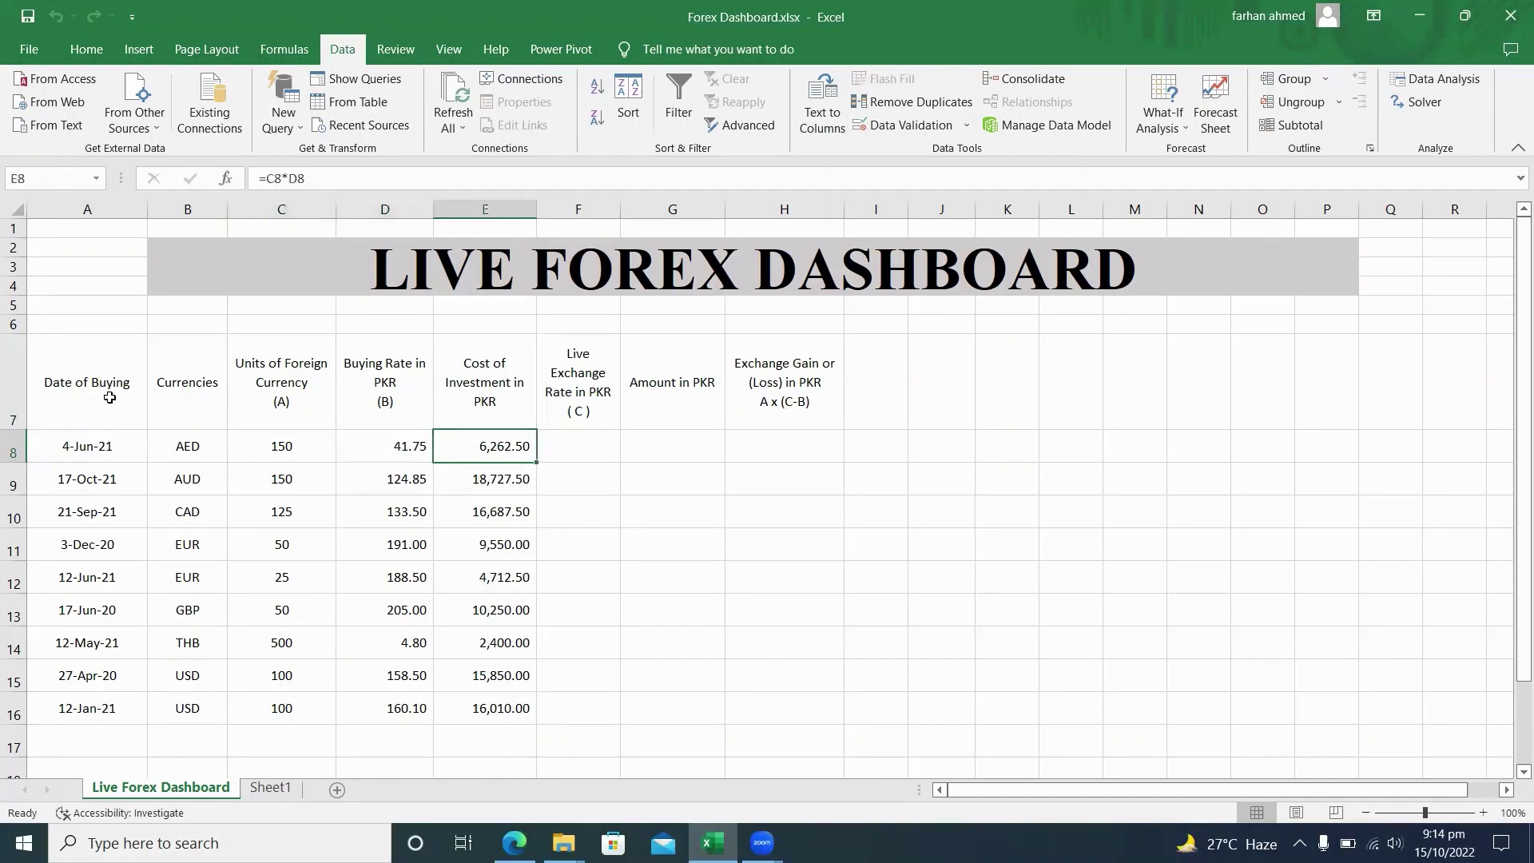
# Step: Check the Cost of Investment formulas in each row of E8:E16
pyautogui.press('Down')
pyautogui.press('Down')
pyautogui.press('Down')
pyautogui.press('Down')
pyautogui.press('Down')
pyautogui.press('Down')
pyautogui.press('Down')
pyautogui.press('Down')
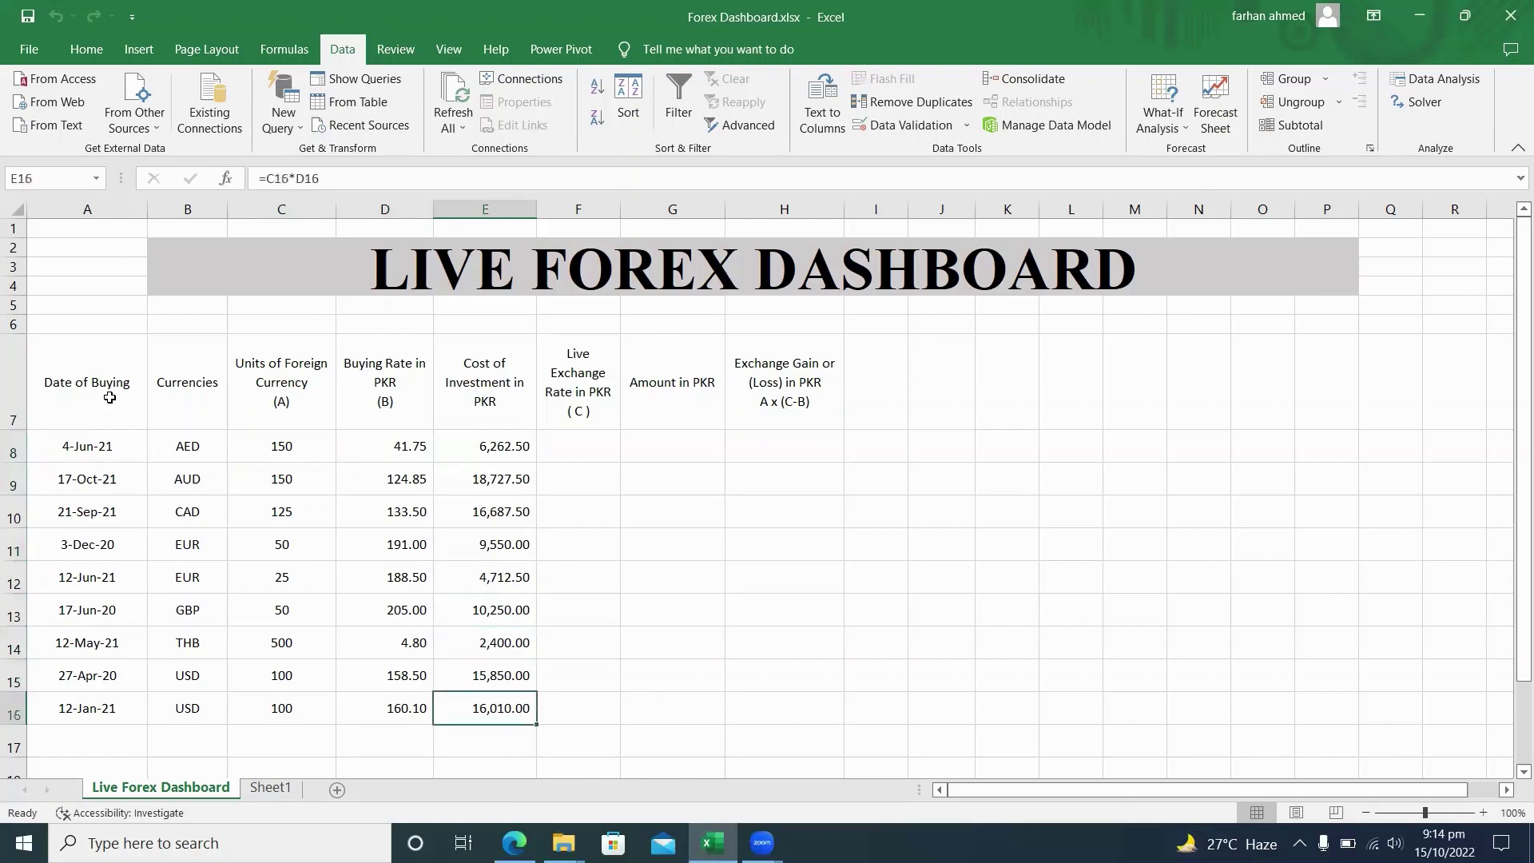
pyautogui.press('Up')
pyautogui.press('Up')
pyautogui.press('Up')
pyautogui.press('Up')
pyautogui.press('Up')
pyautogui.press('Up')
pyautogui.press('Up')
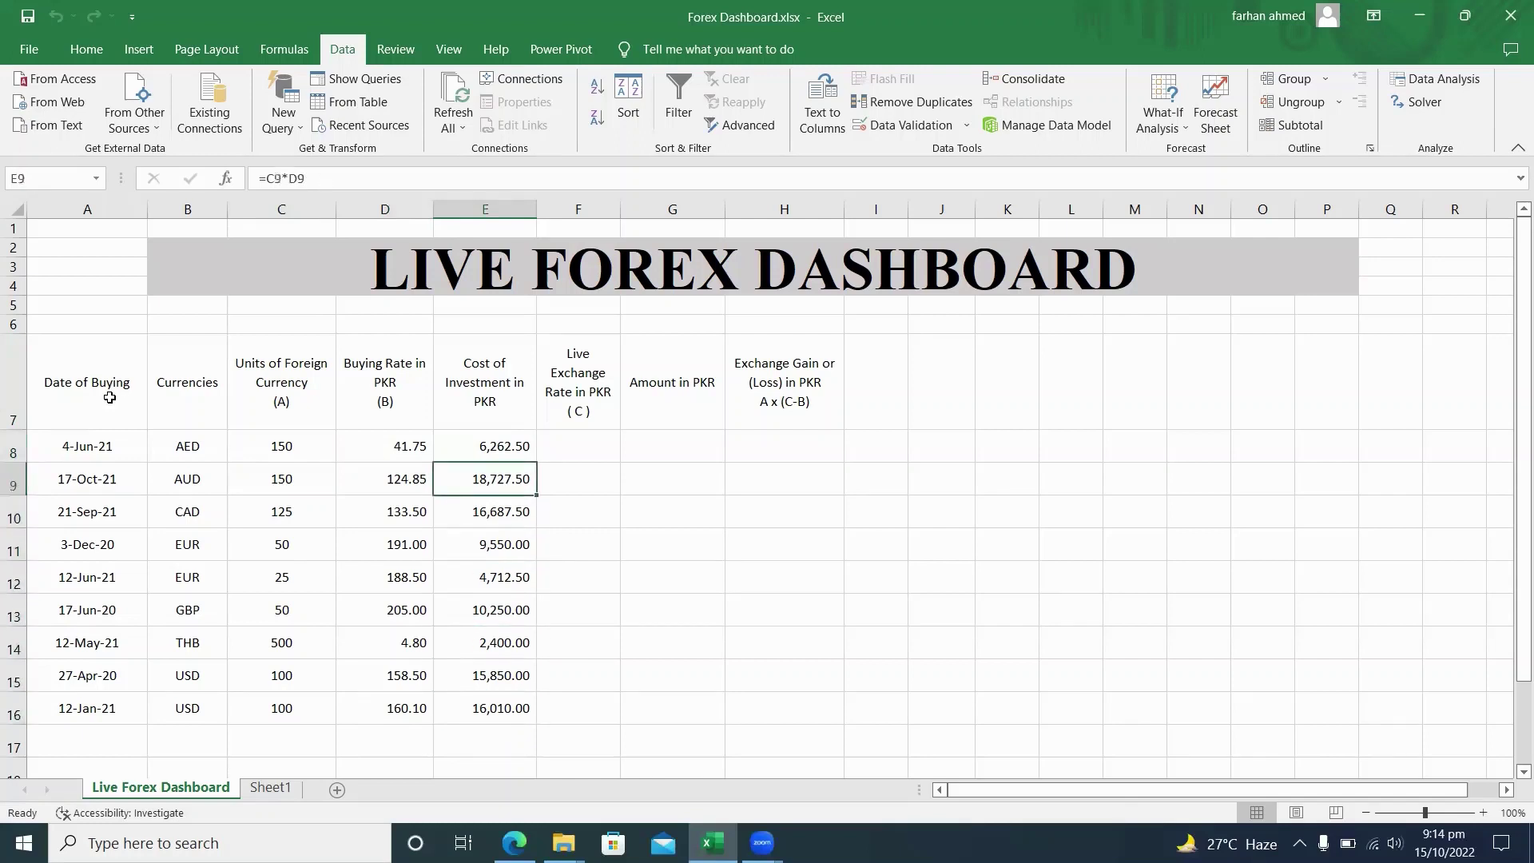
pyautogui.press('Down')
pyautogui.press('Down')
pyautogui.press('Down')
pyautogui.press('Down')
pyautogui.press('Down')
pyautogui.press('Down')
pyautogui.press('Down')
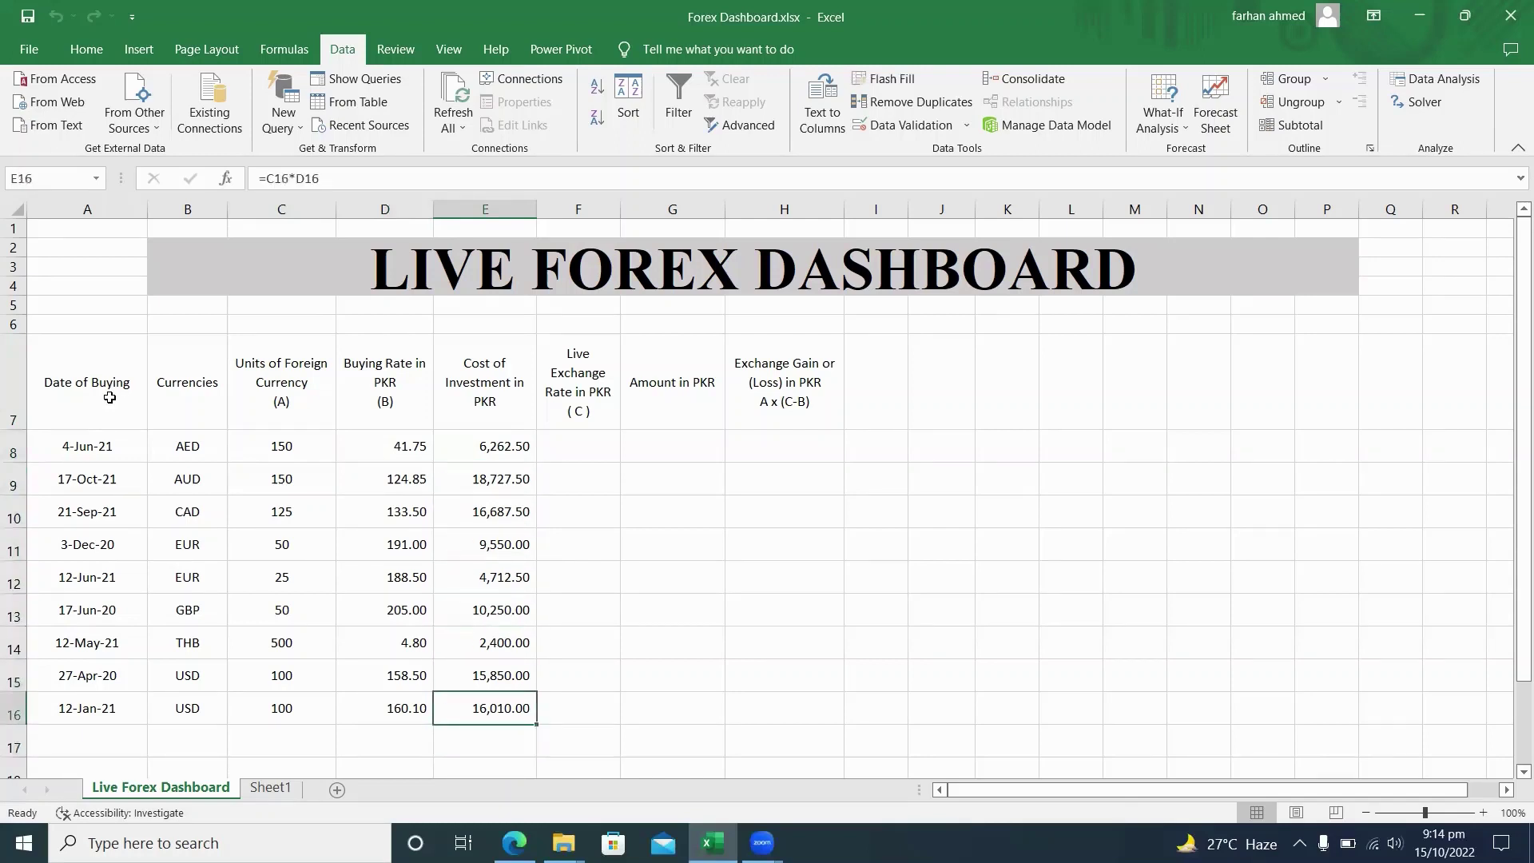
pyautogui.press('Up')
pyautogui.press('Up')
pyautogui.press('Up')
pyautogui.press('Up')
pyautogui.press('Up')
pyautogui.press('Up')
pyautogui.press('Up')
pyautogui.press('Up')
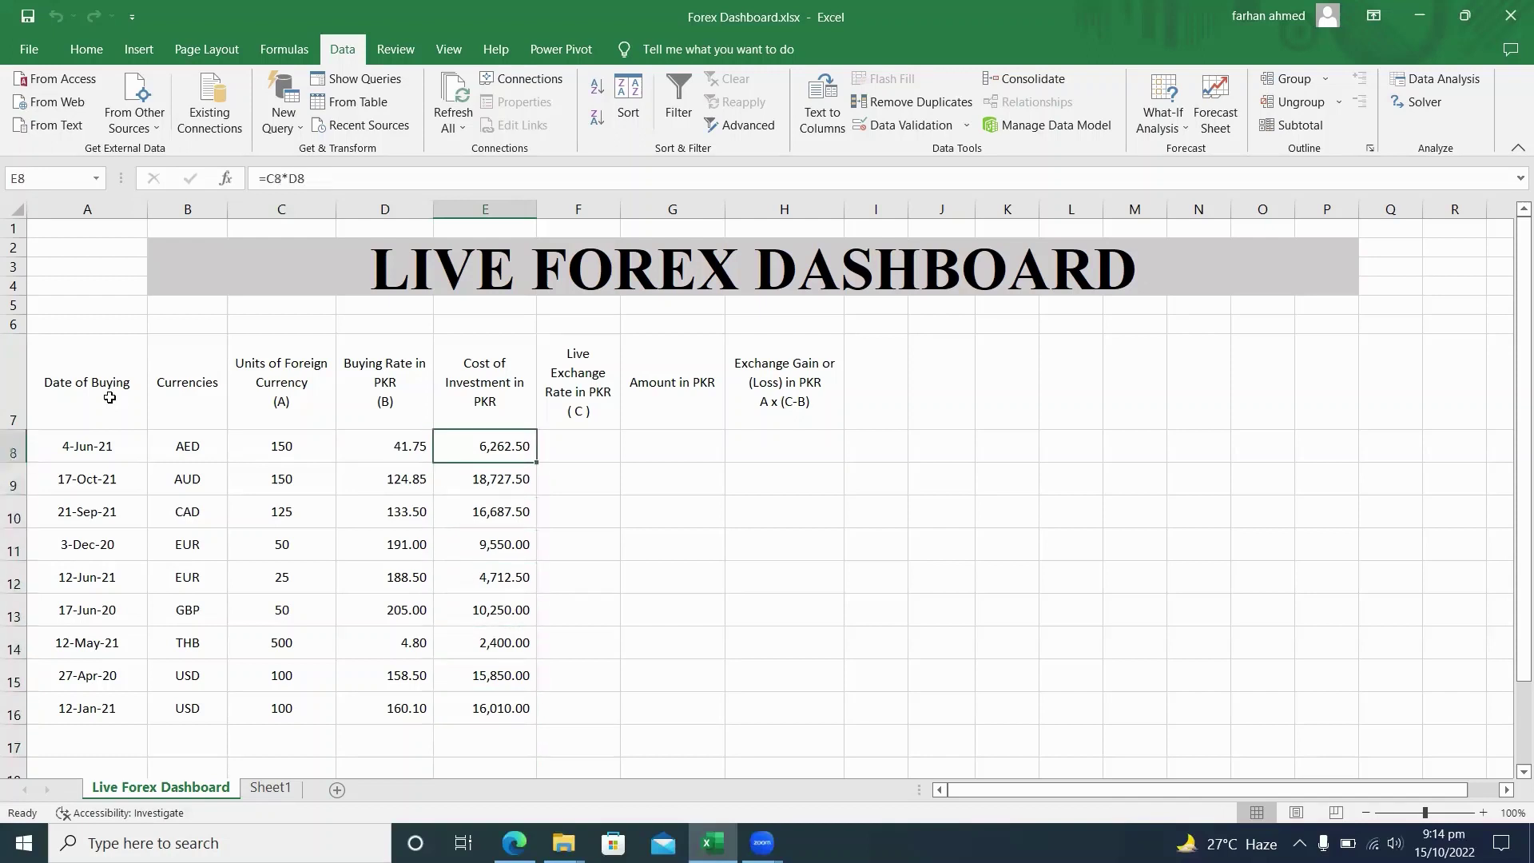
# Step: Examine the Live Exchange Rate in PKR column and compare it with the AED row's purchase figures
pyautogui.press('Right')
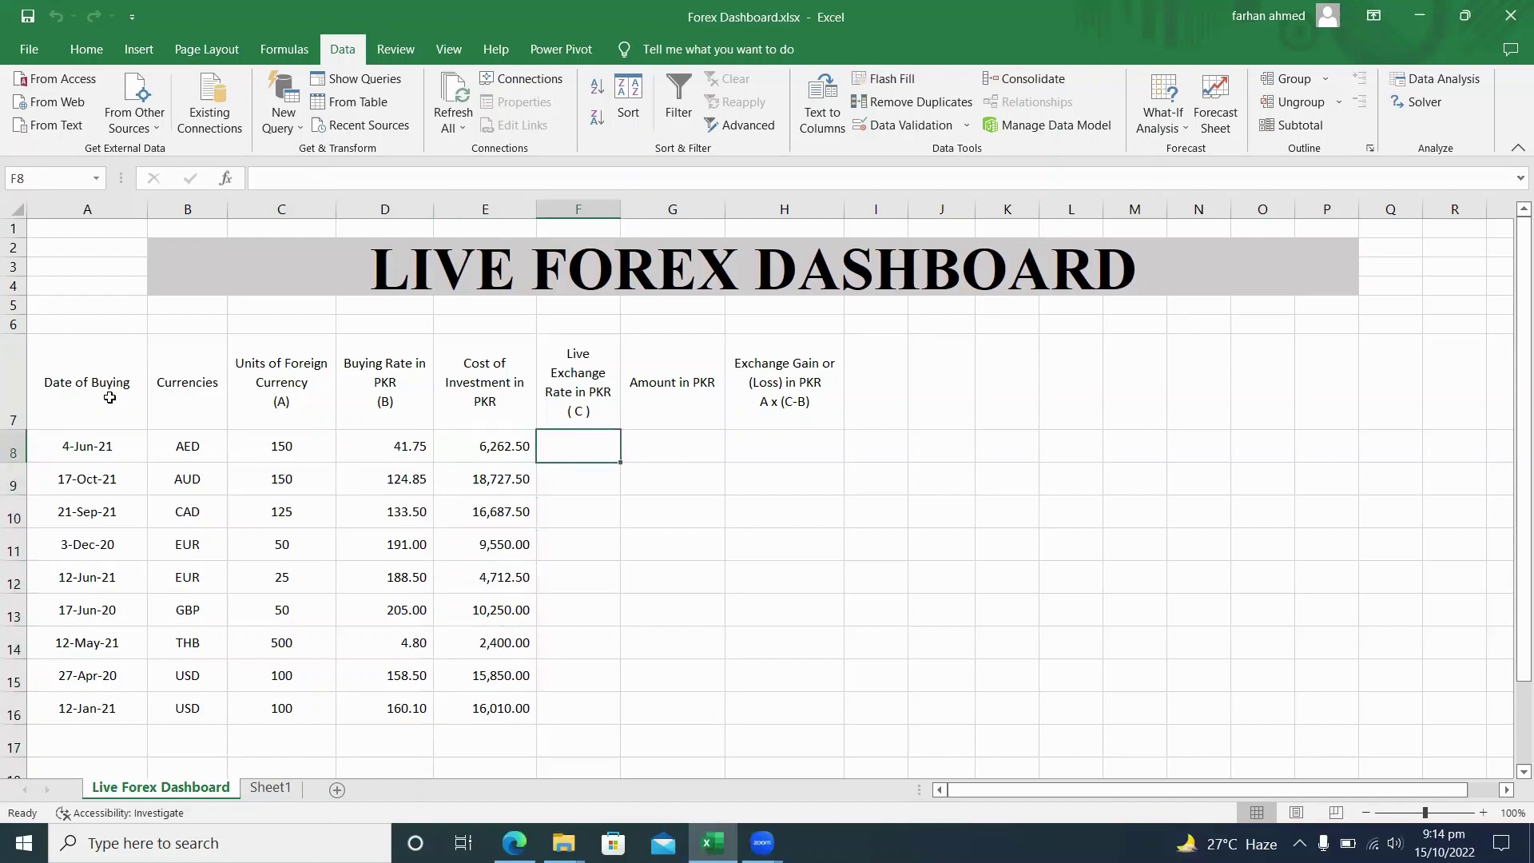
pyautogui.press('Up')
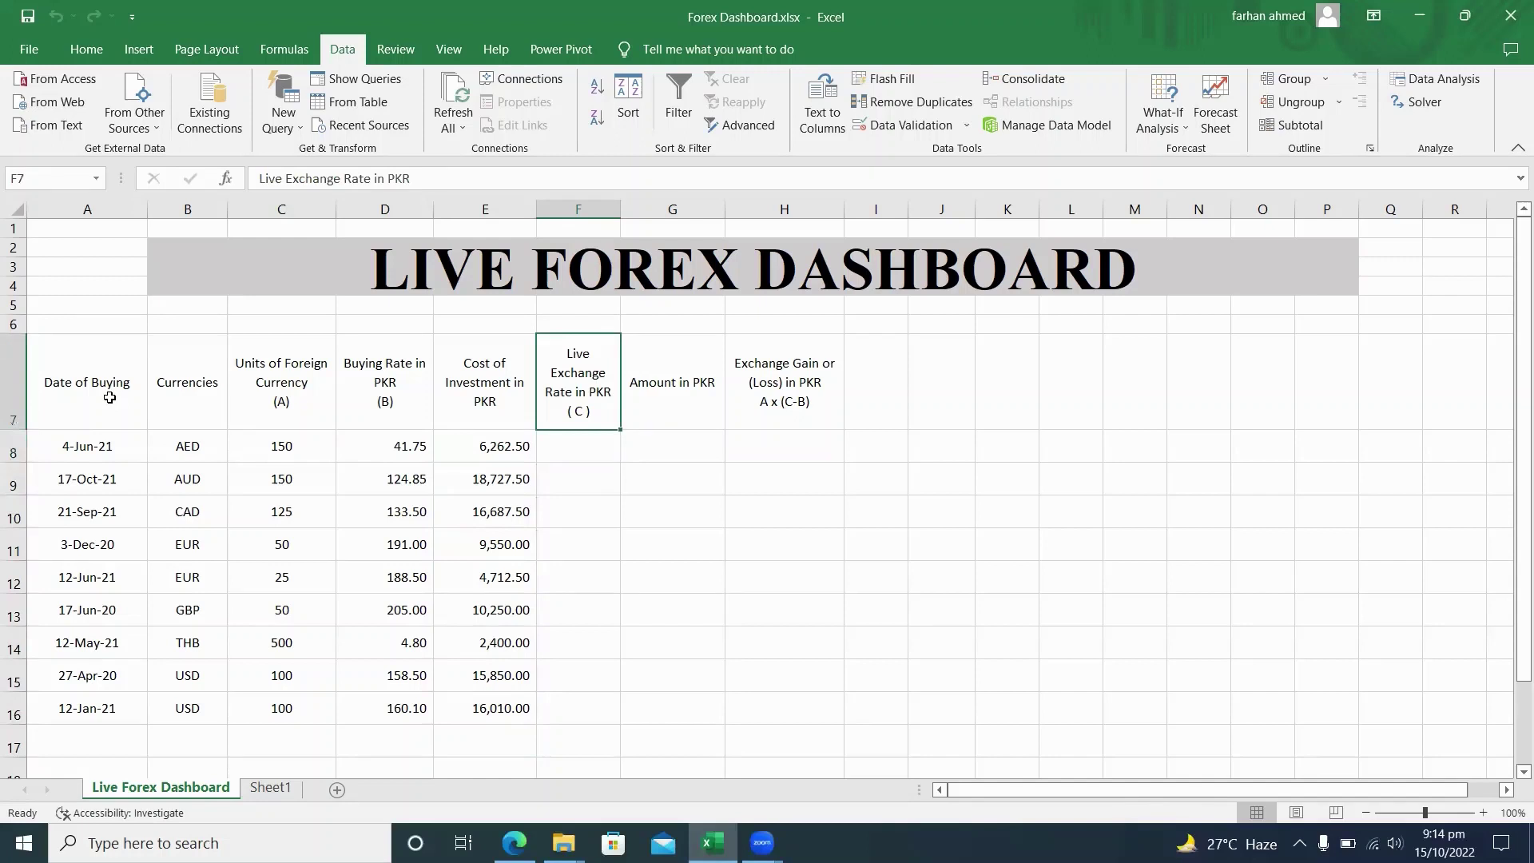
pyautogui.press('Down')
pyautogui.press('Down')
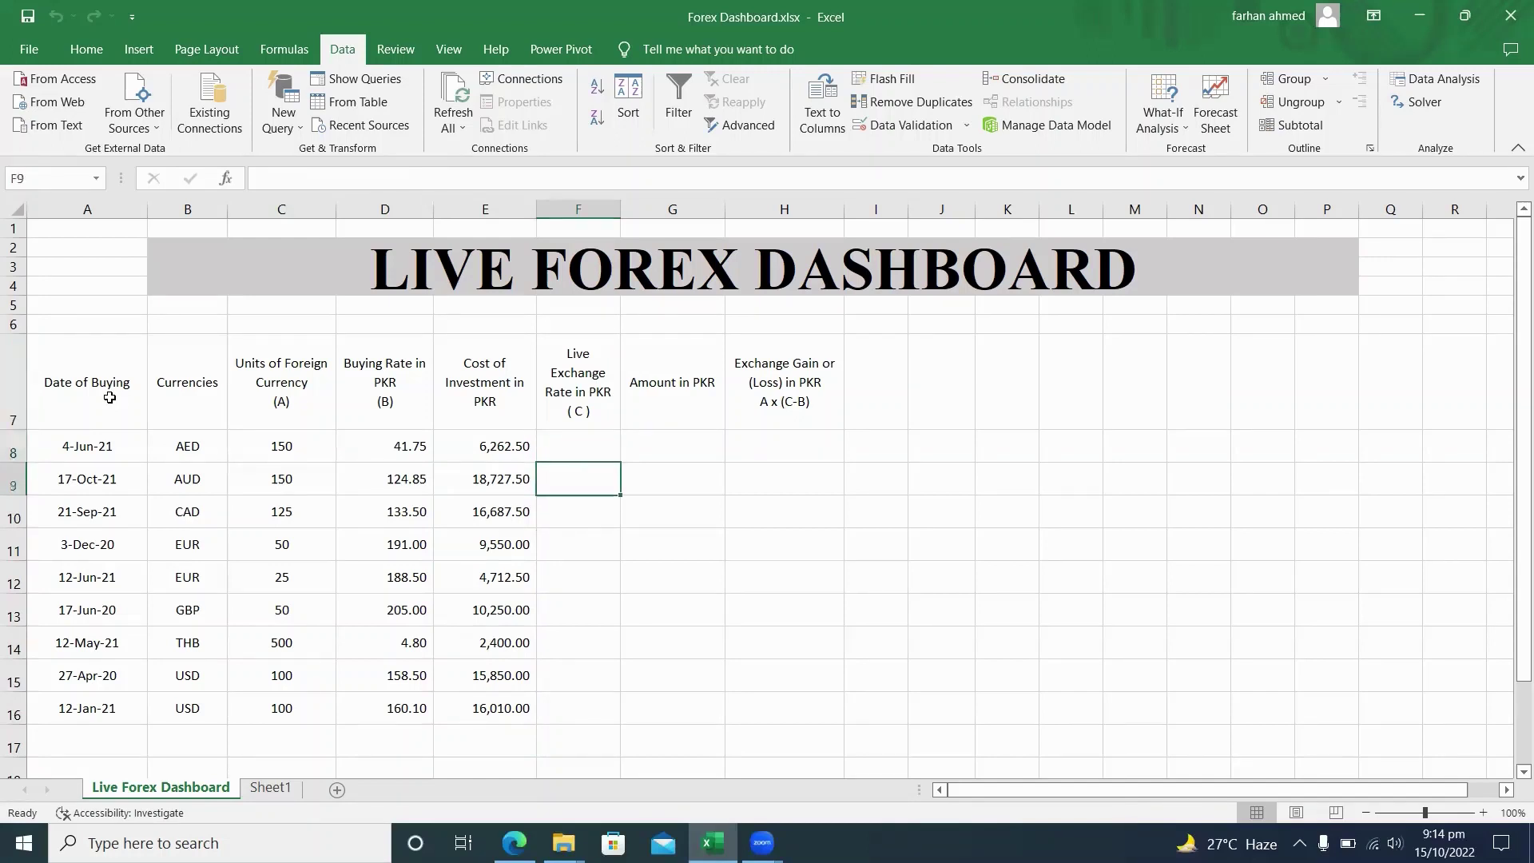
pyautogui.press('Up')
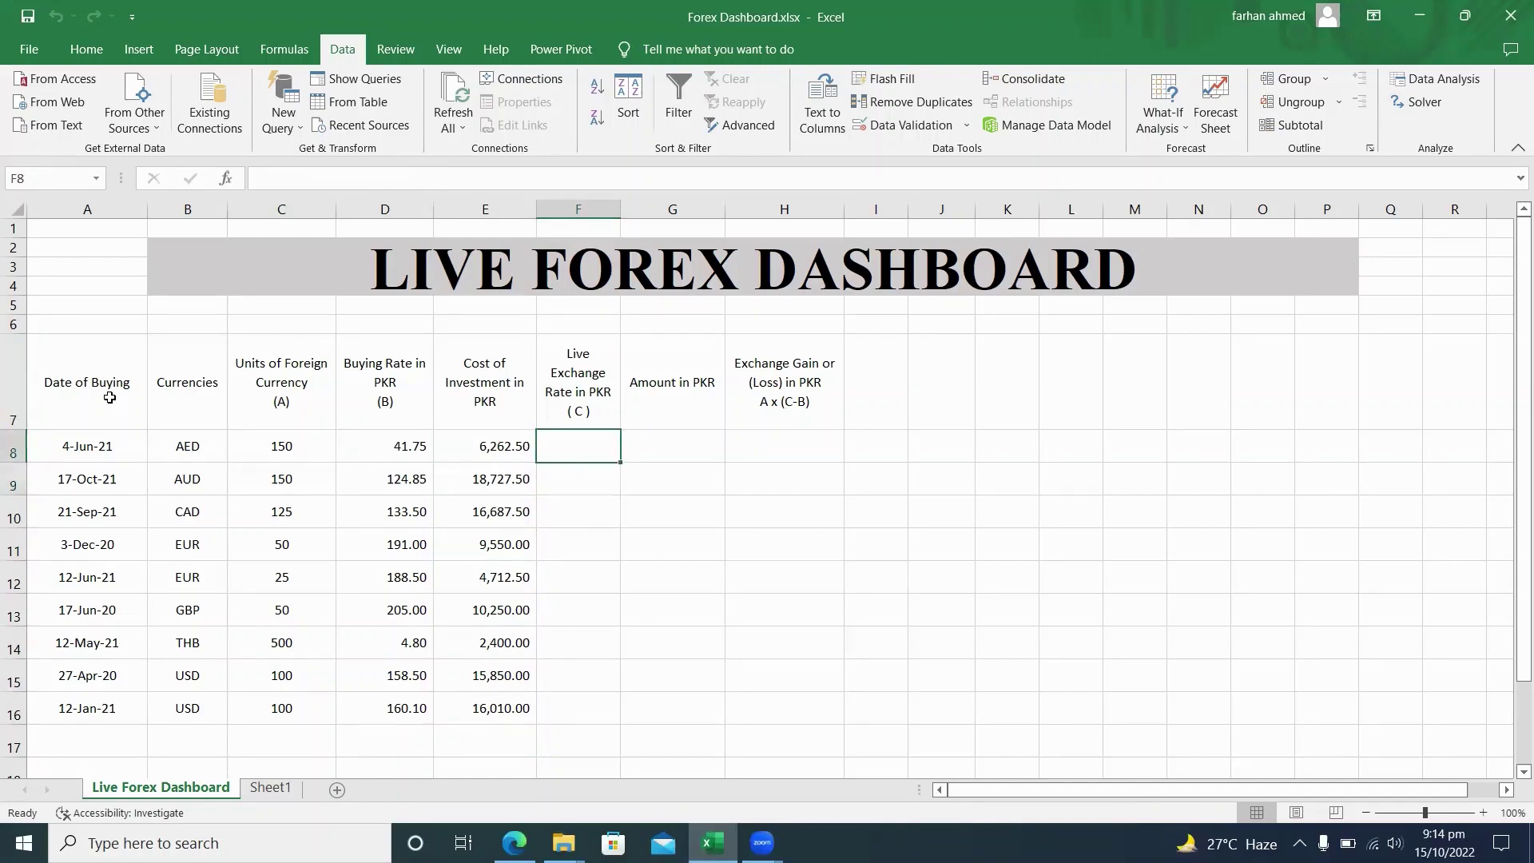
pyautogui.press('Left')
pyautogui.press('Left')
pyautogui.press('Left')
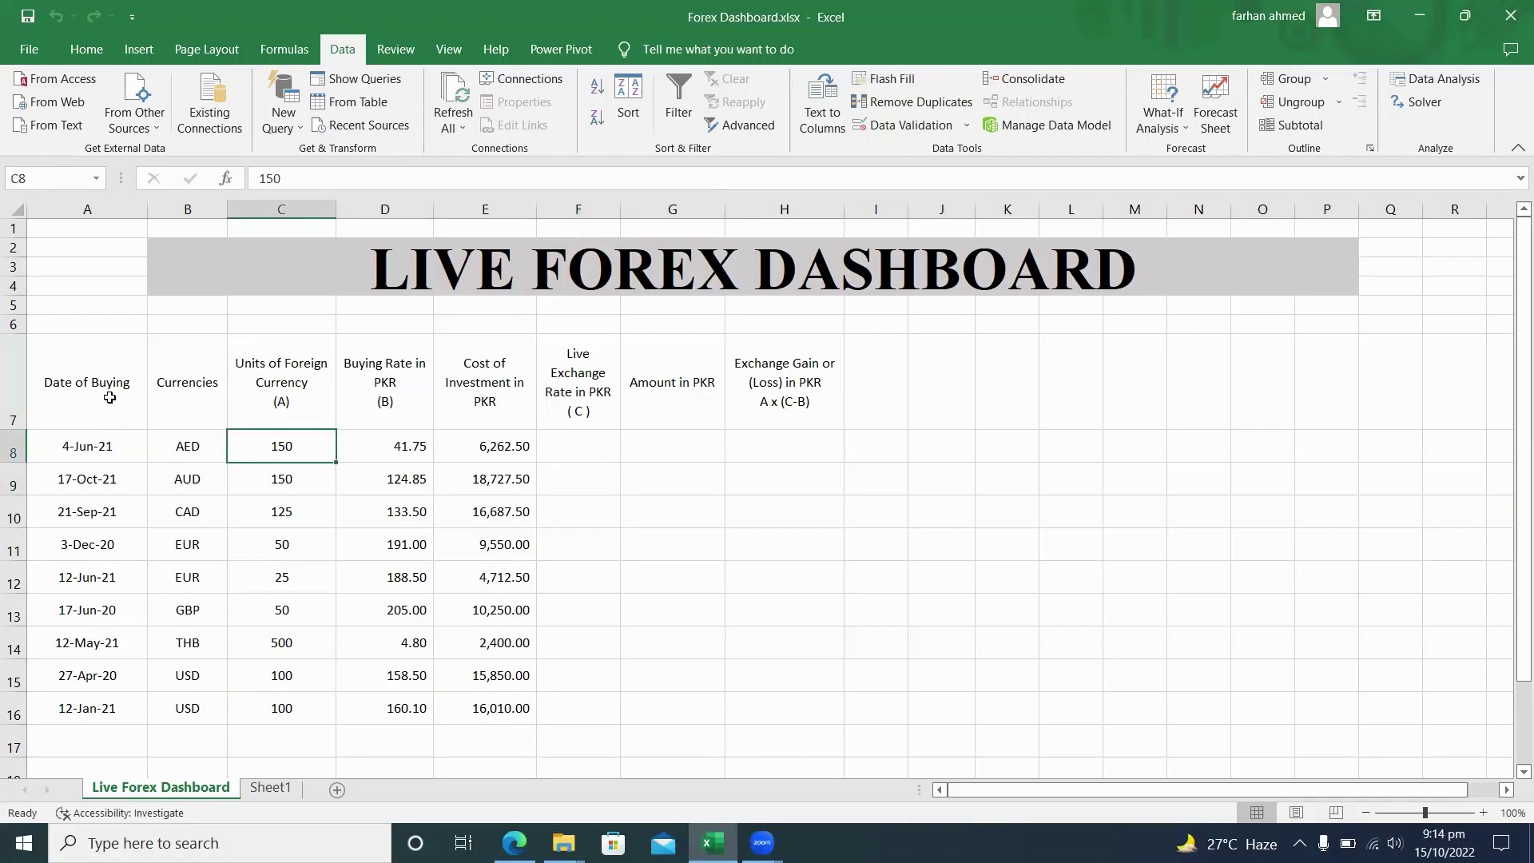
pyautogui.press('Right')
pyautogui.press('Right')
pyautogui.press('Right')
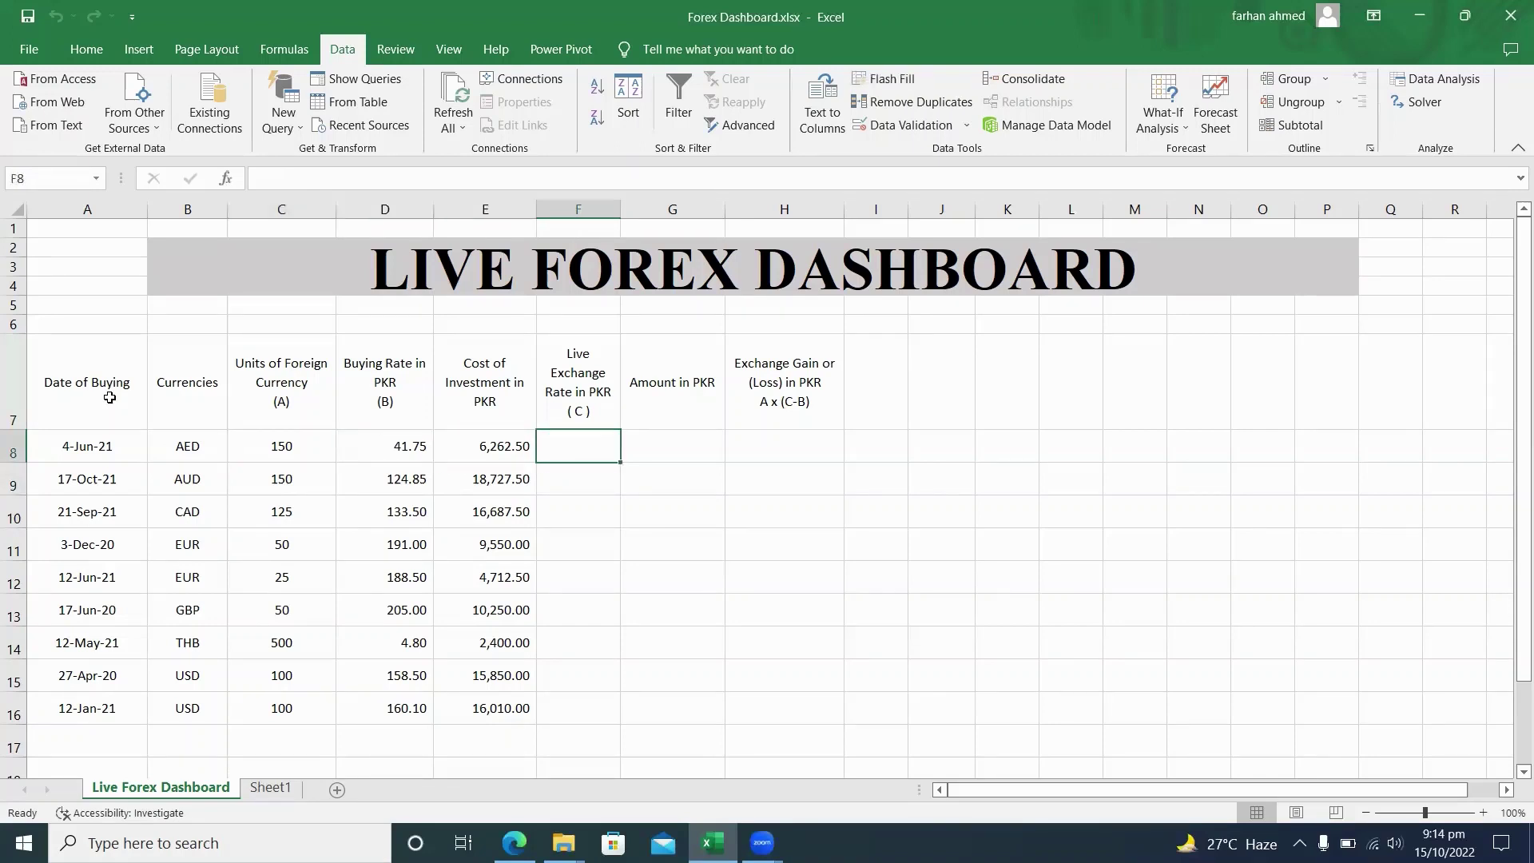
# Step: Examine the Amount in PKR and Exchange Gain or (Loss) columns in row 8
pyautogui.press('Right')
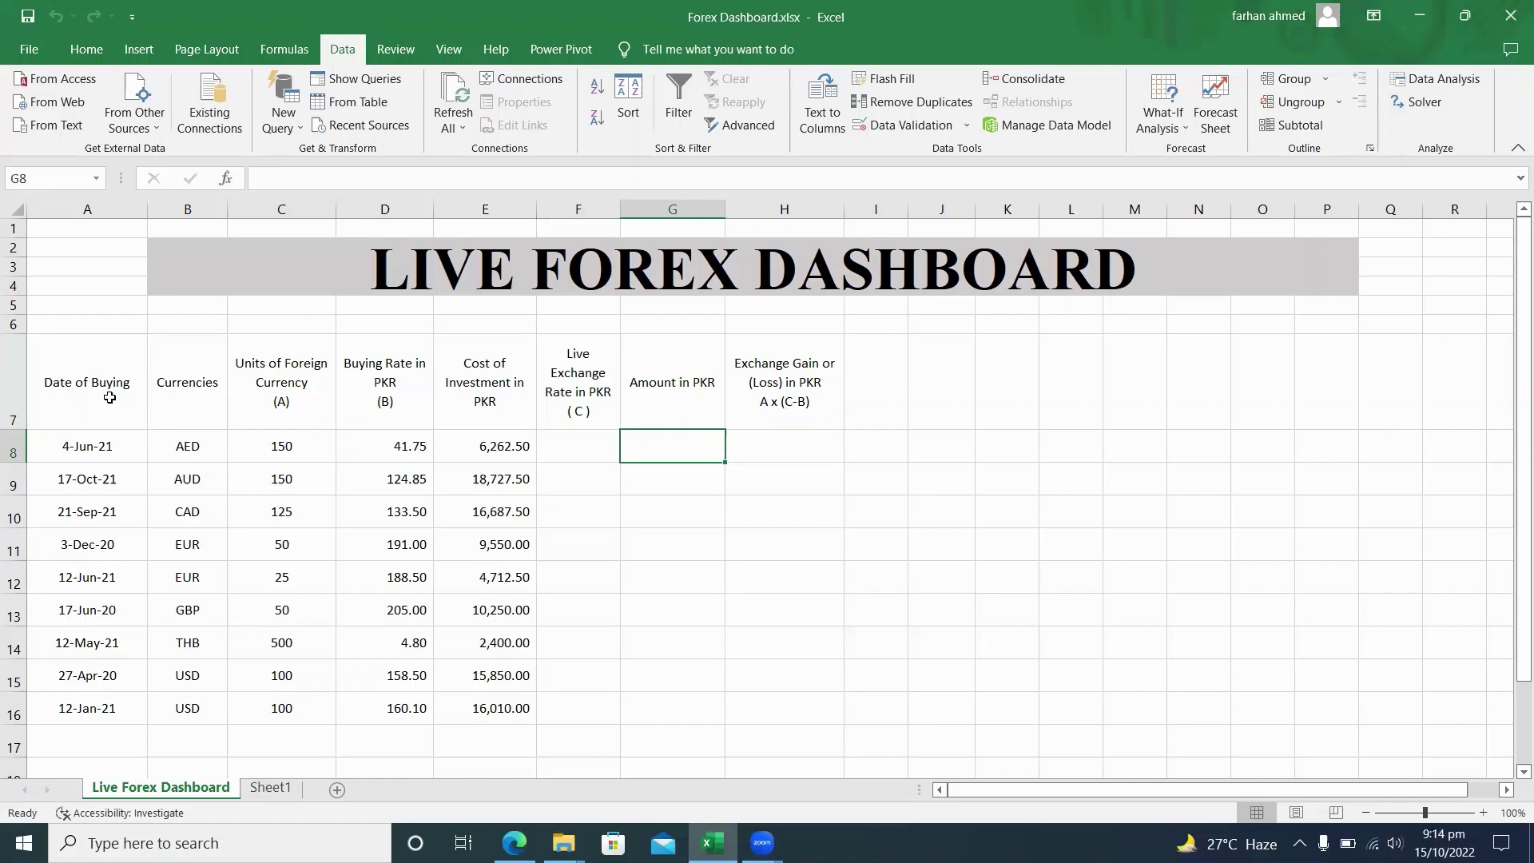
pyautogui.press('Right')
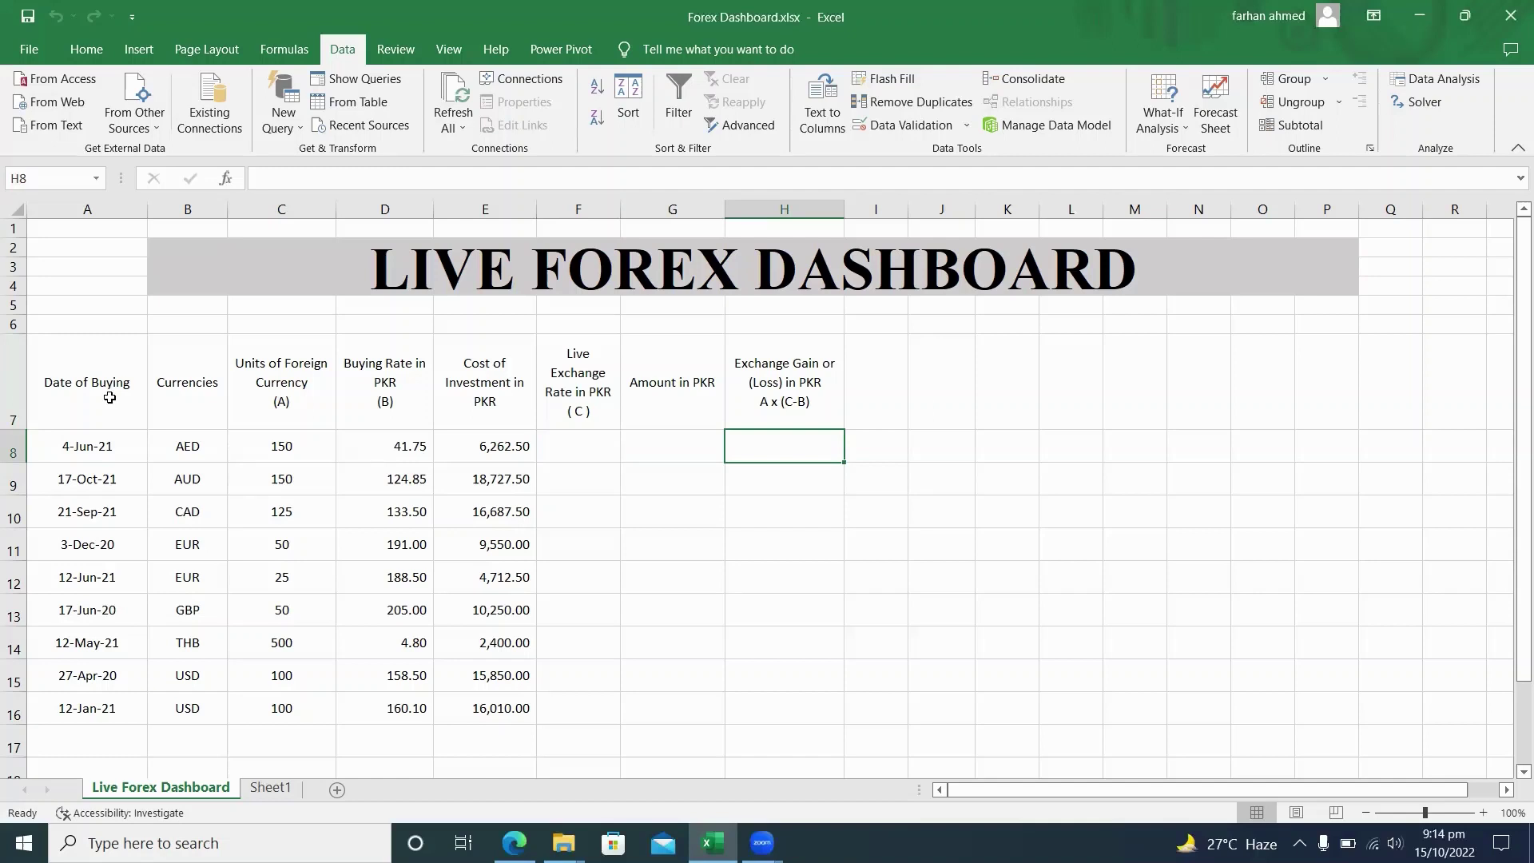
pyautogui.press('Left')
pyautogui.press('Right')
pyautogui.press('Left')
pyautogui.press('Left')
pyautogui.press('Right')
pyautogui.press('Right')
pyautogui.hotkey('alt', 'Tab')
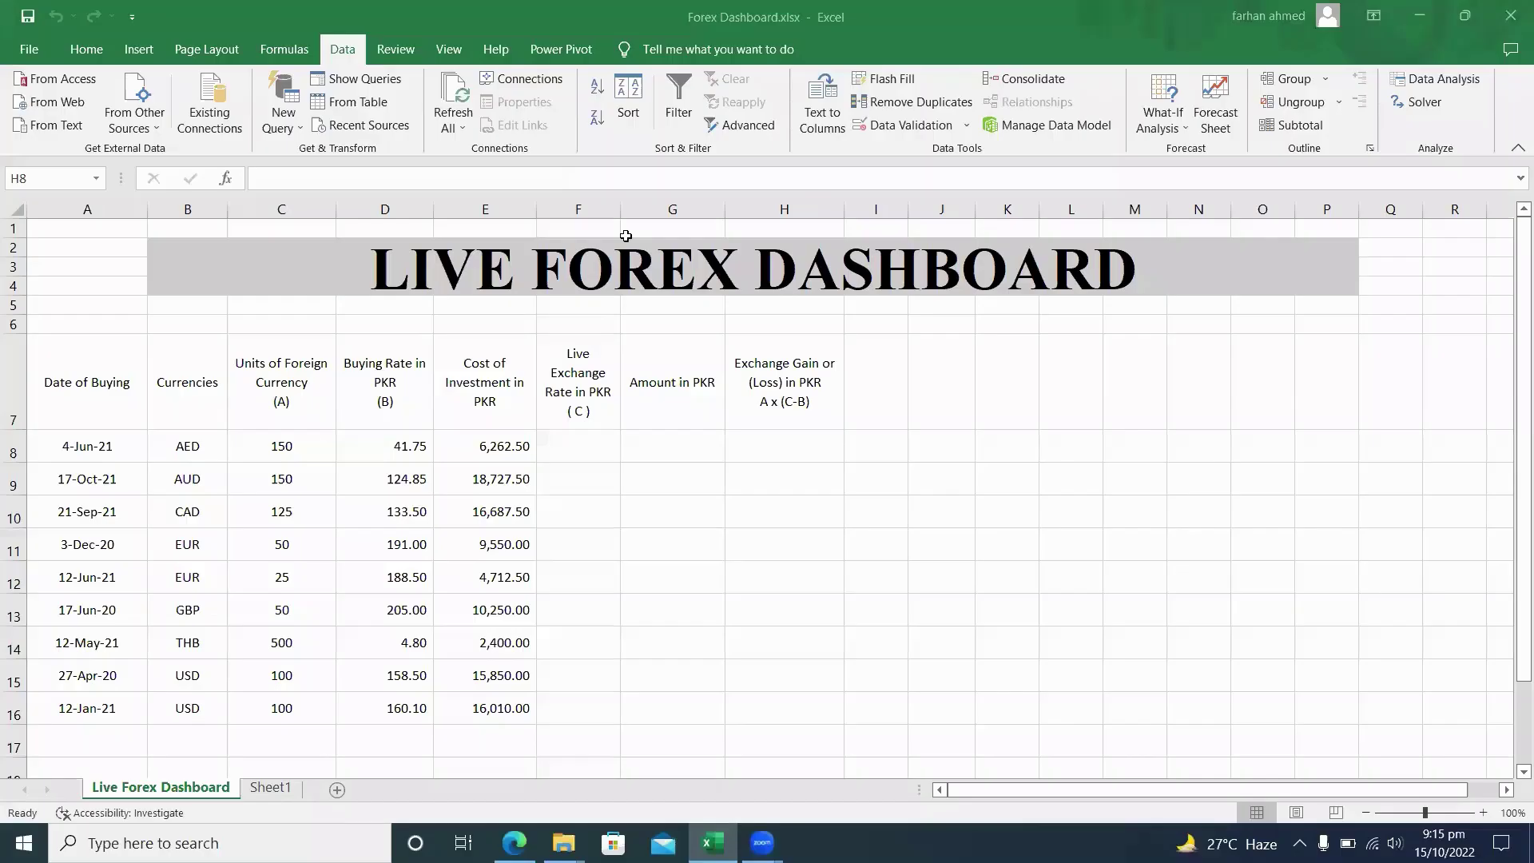
pyautogui.hotkey('alt', 'Tab')
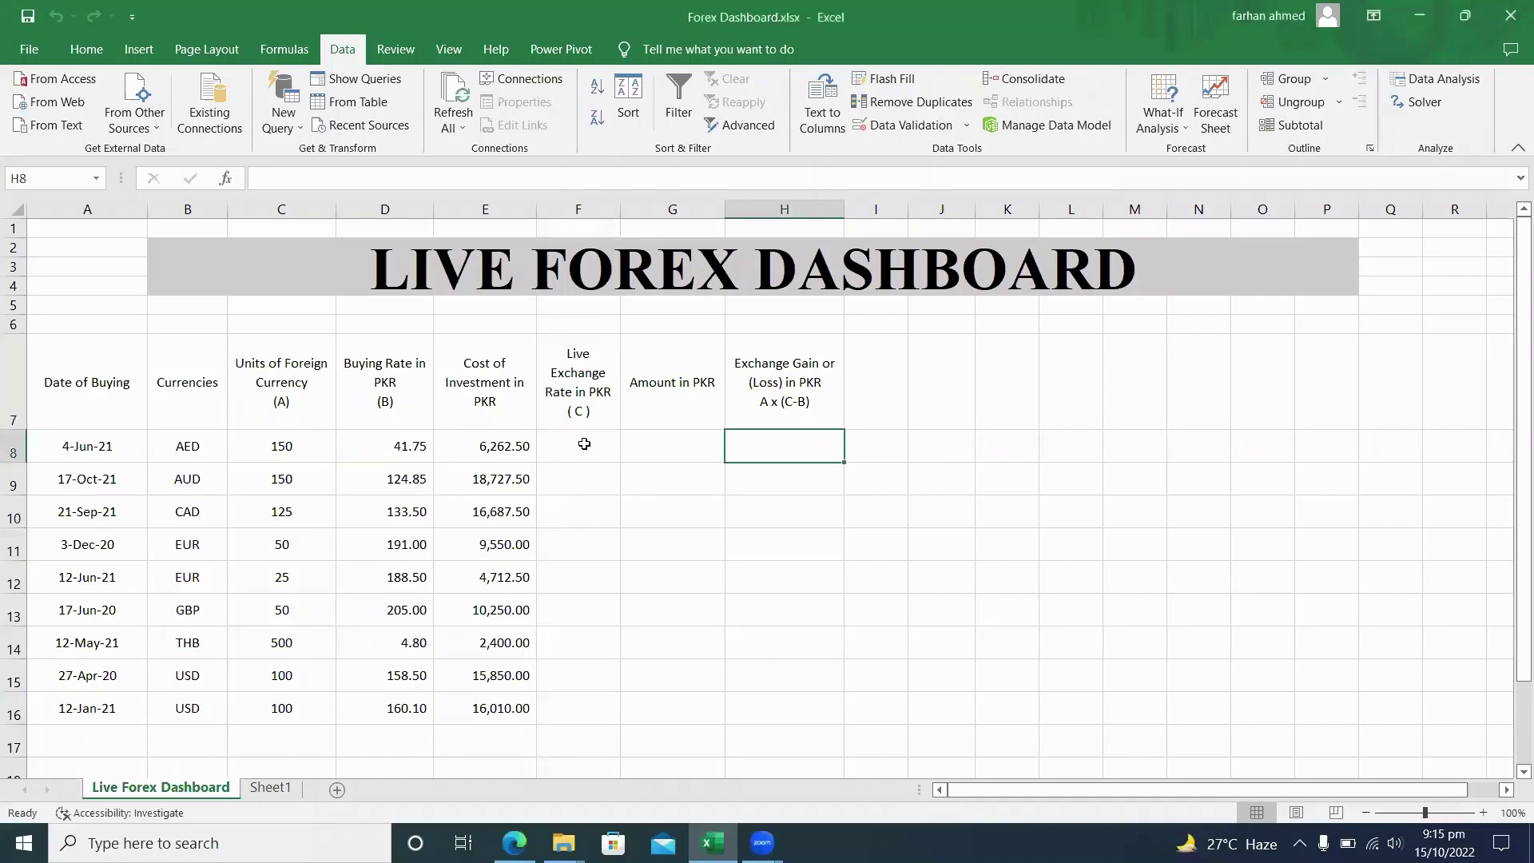
pyautogui.click(584, 444)
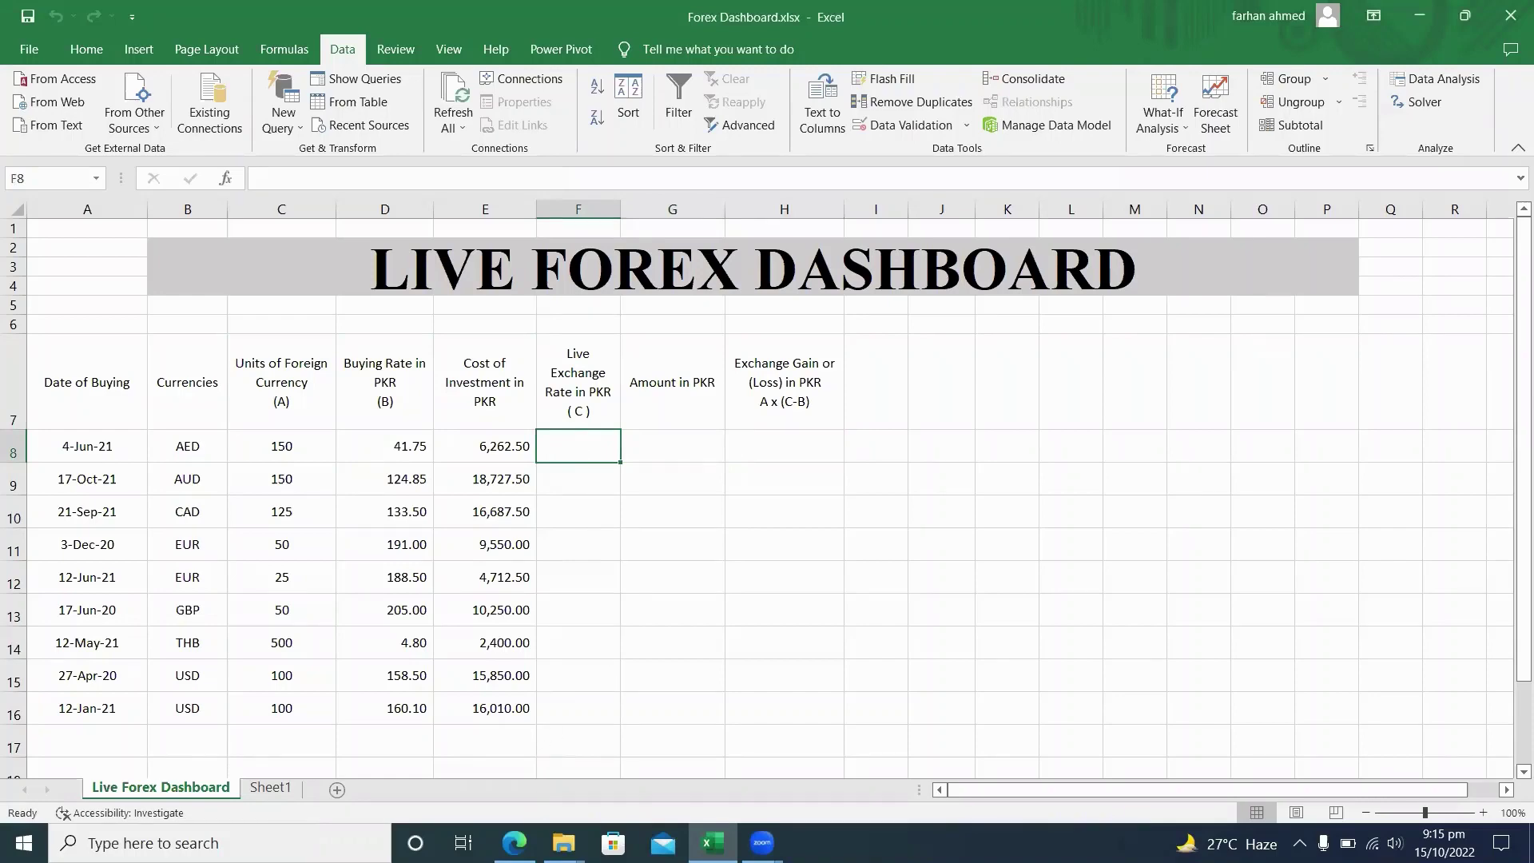
# Step: Switch to the Edge browser and search the web for "forex rates"
pyautogui.click(515, 843)
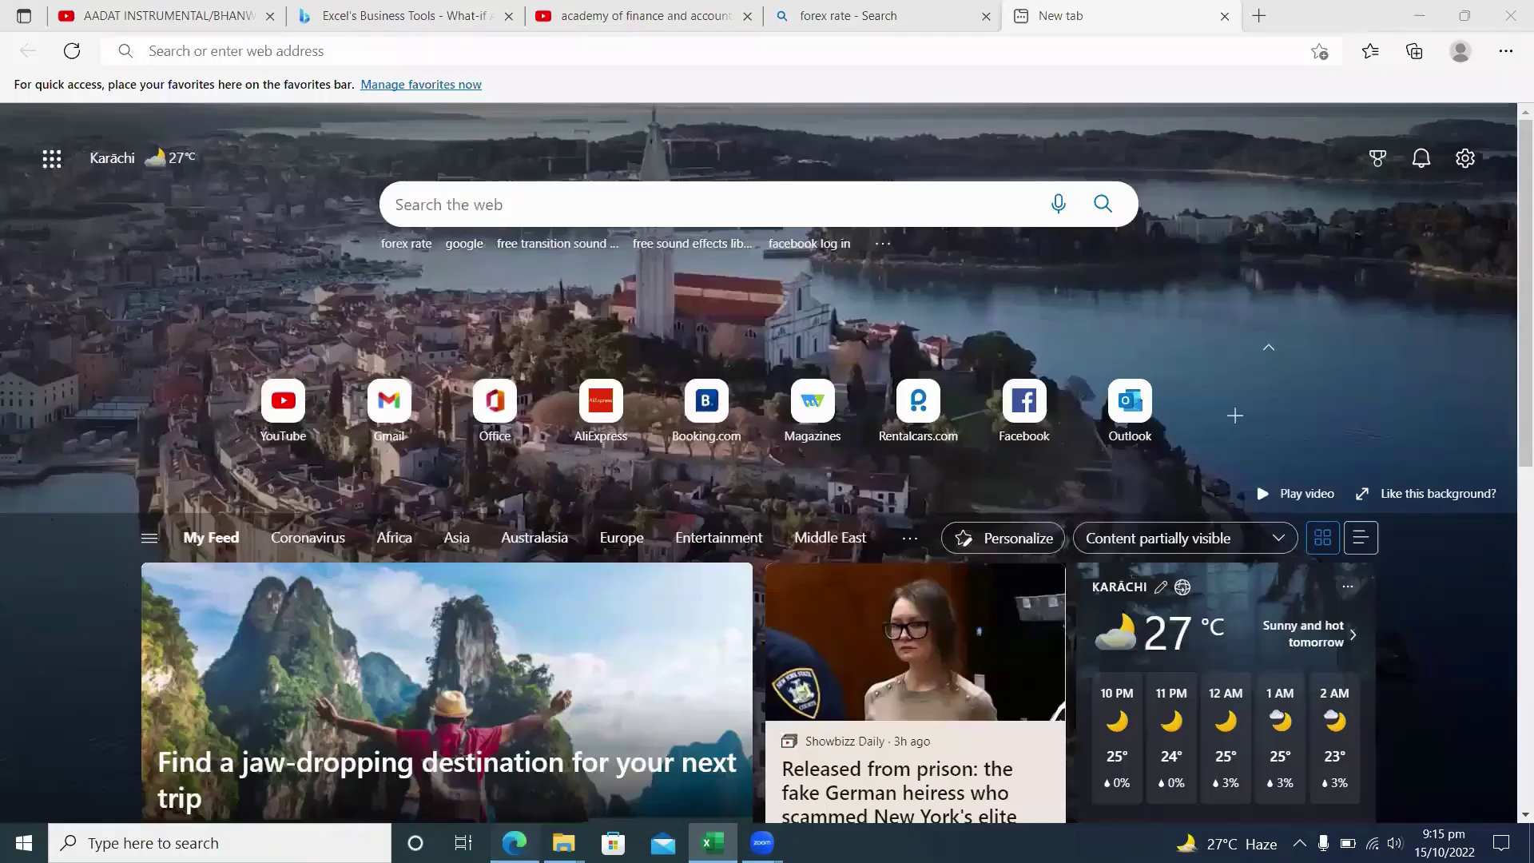
pyautogui.click(544, 64)
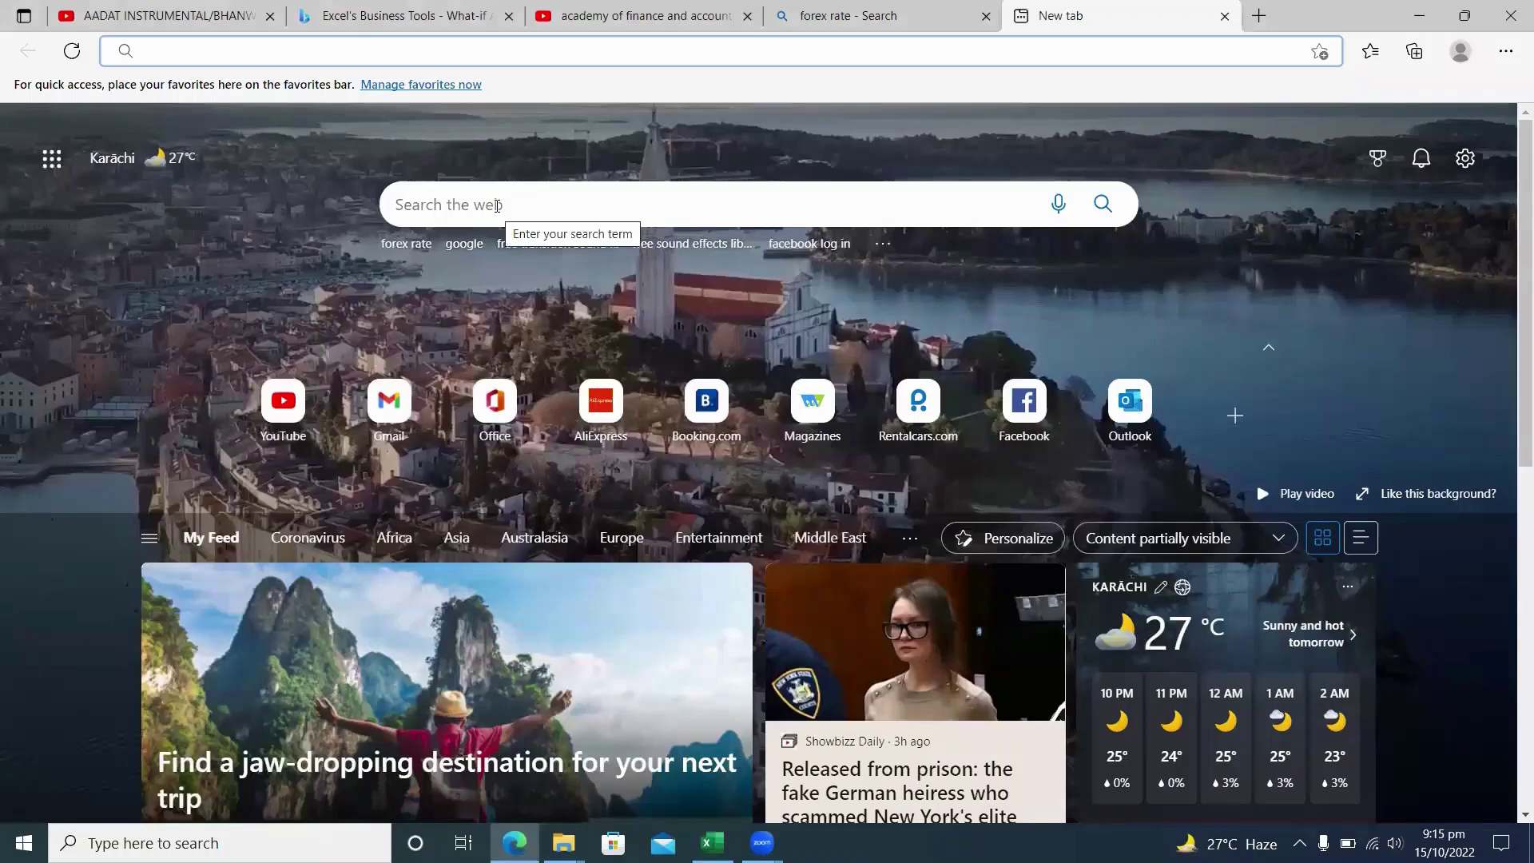
pyautogui.click(496, 206)
pyautogui.write('for')
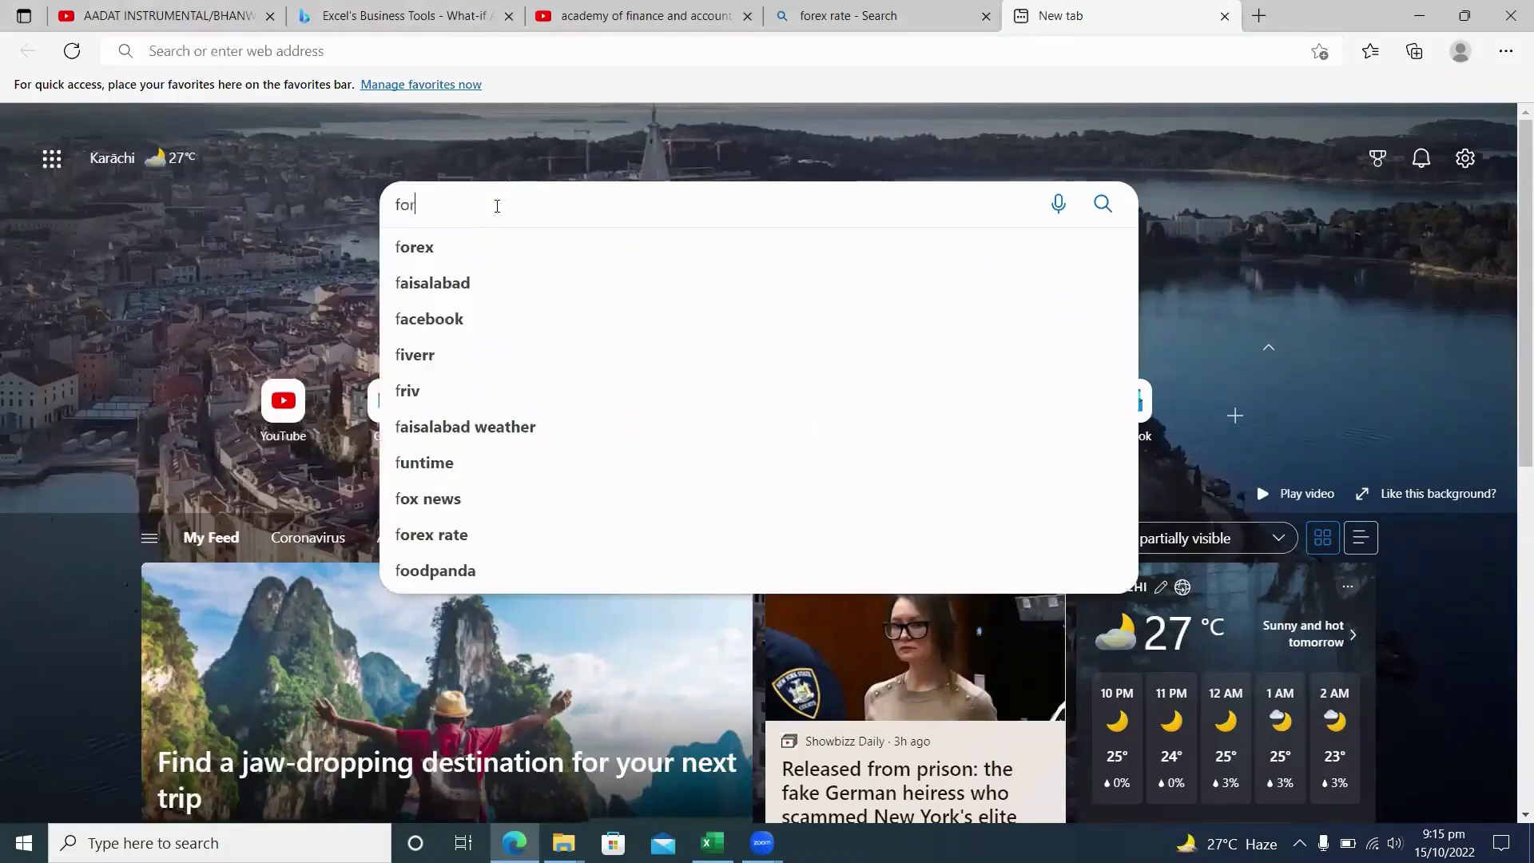
pyautogui.write('ex rates')
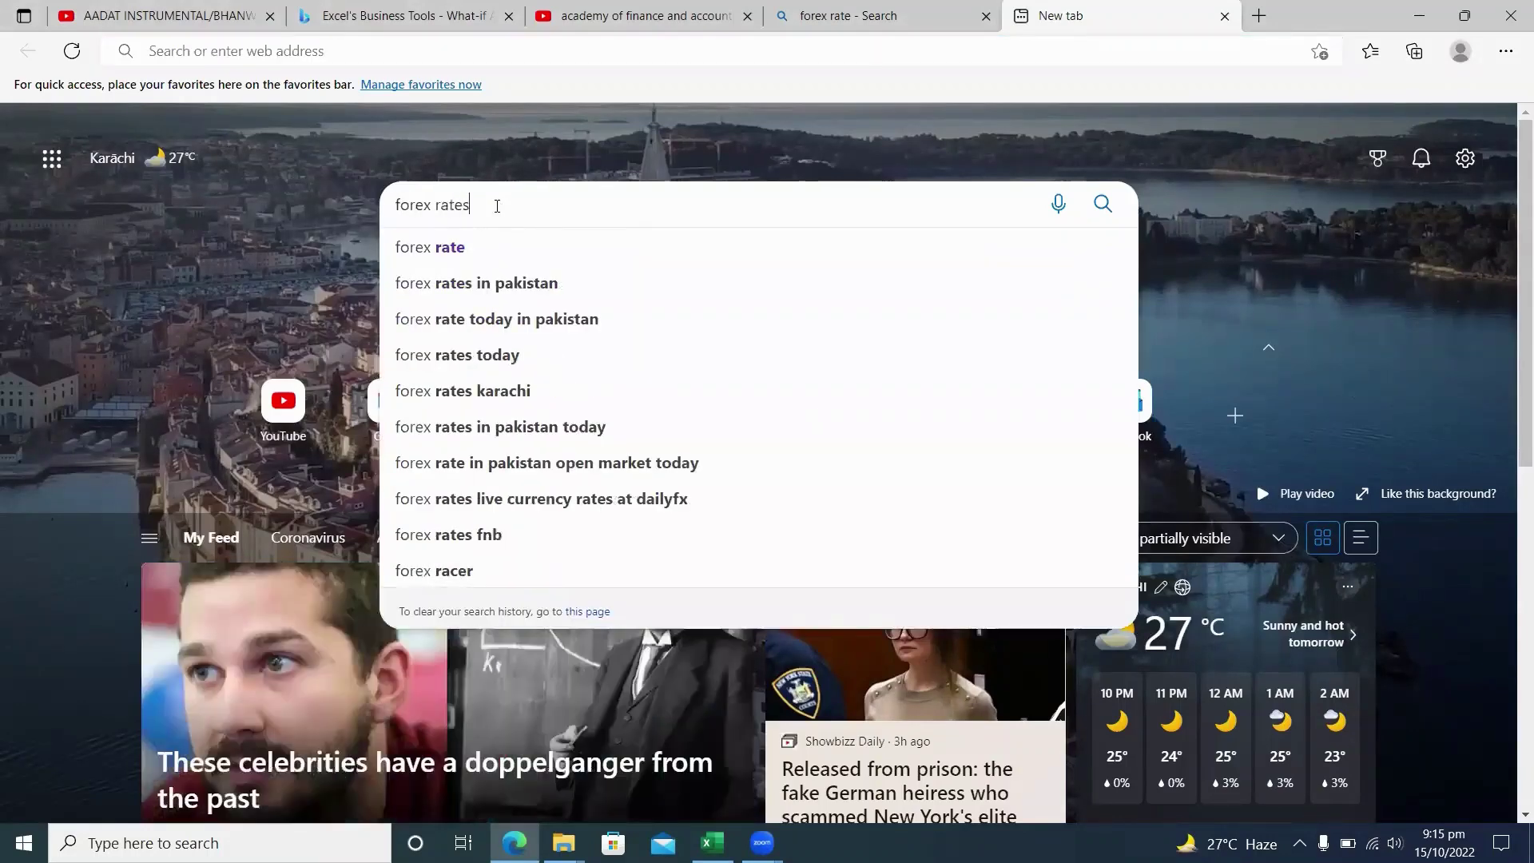
pyautogui.press('Return')
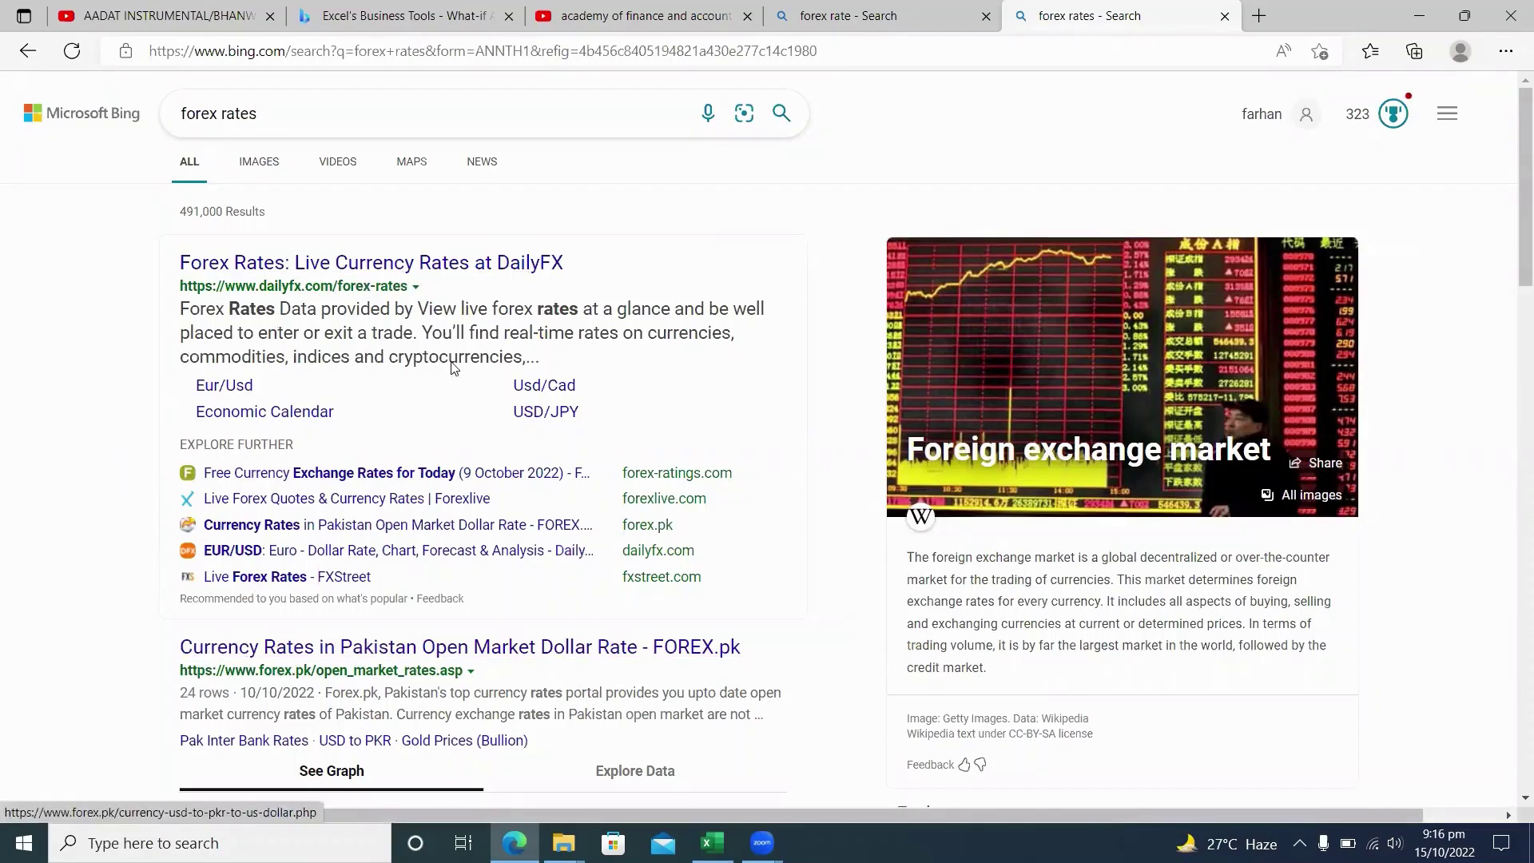
pyautogui.click(711, 843)
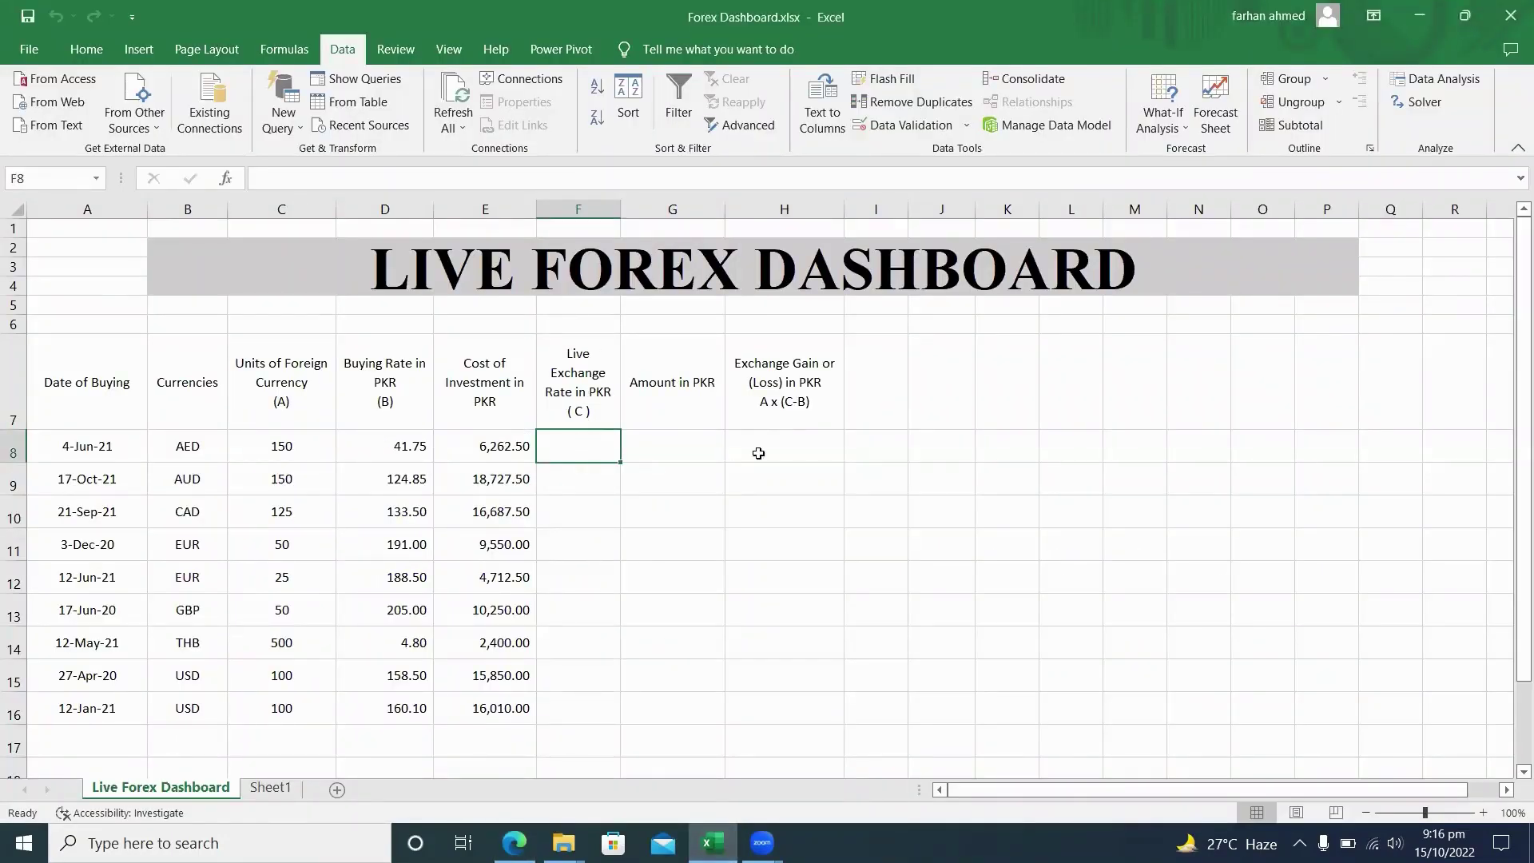
pyautogui.click(783, 439)
pyautogui.click(592, 447)
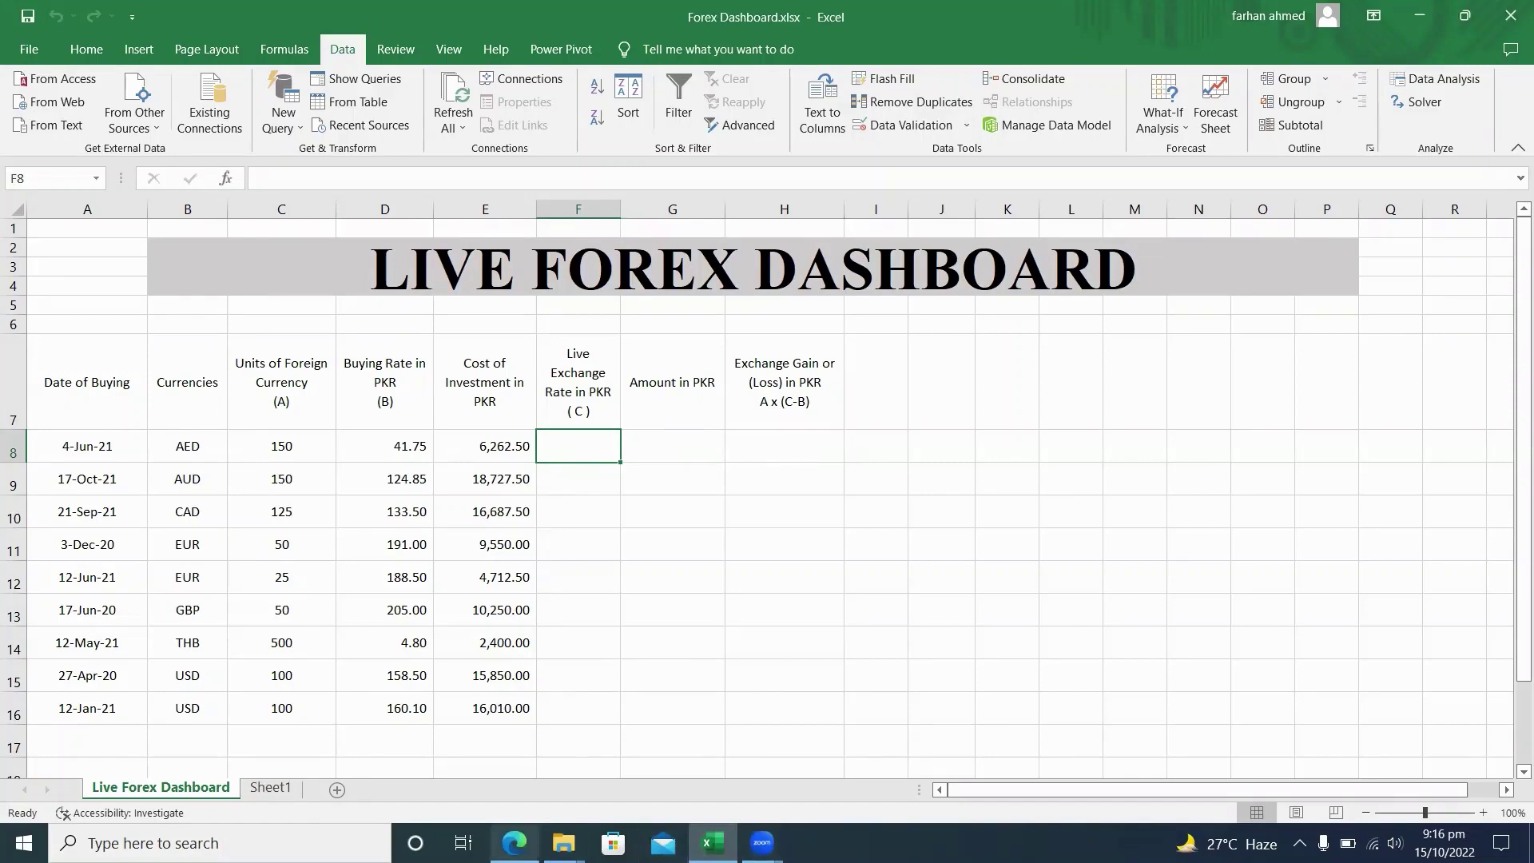
# Step: Open the Forex.pk result for Pakistan open market currency rates in the browser and examine its currency table
pyautogui.click(514, 842)
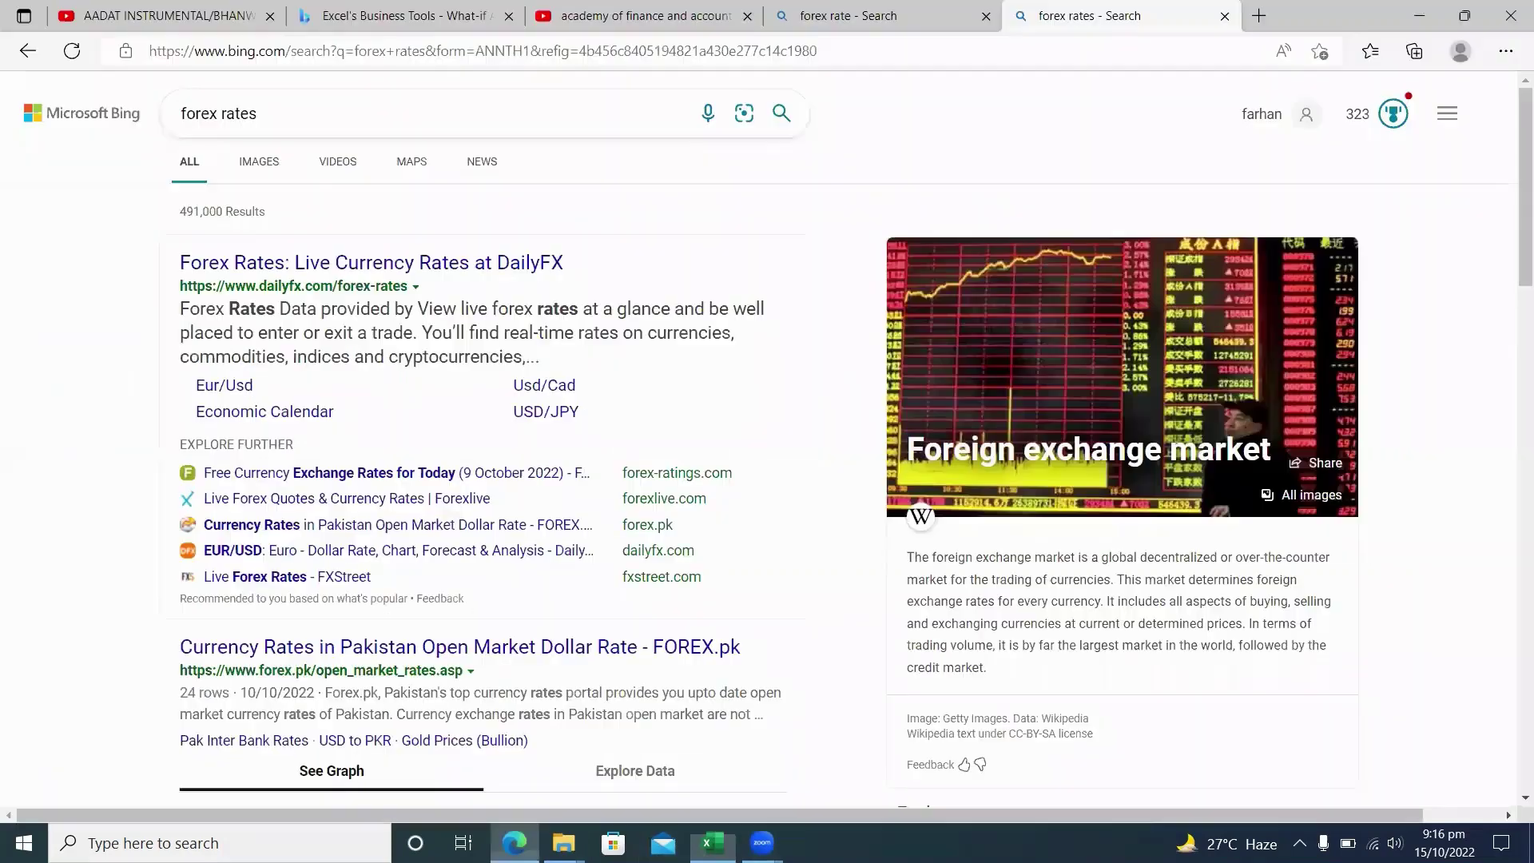
pyautogui.click(357, 648)
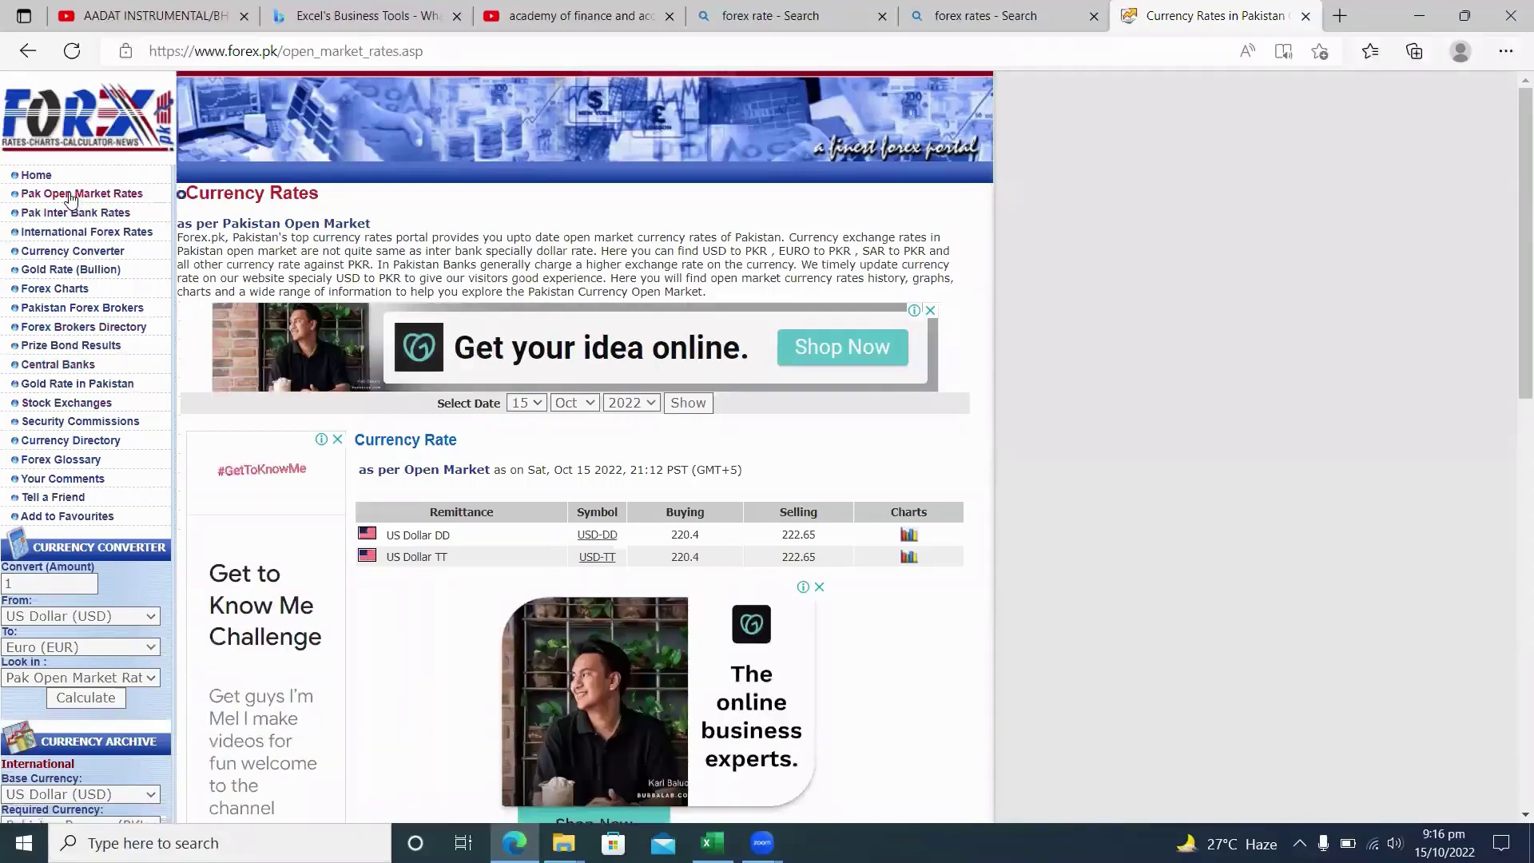
pyautogui.click(70, 195)
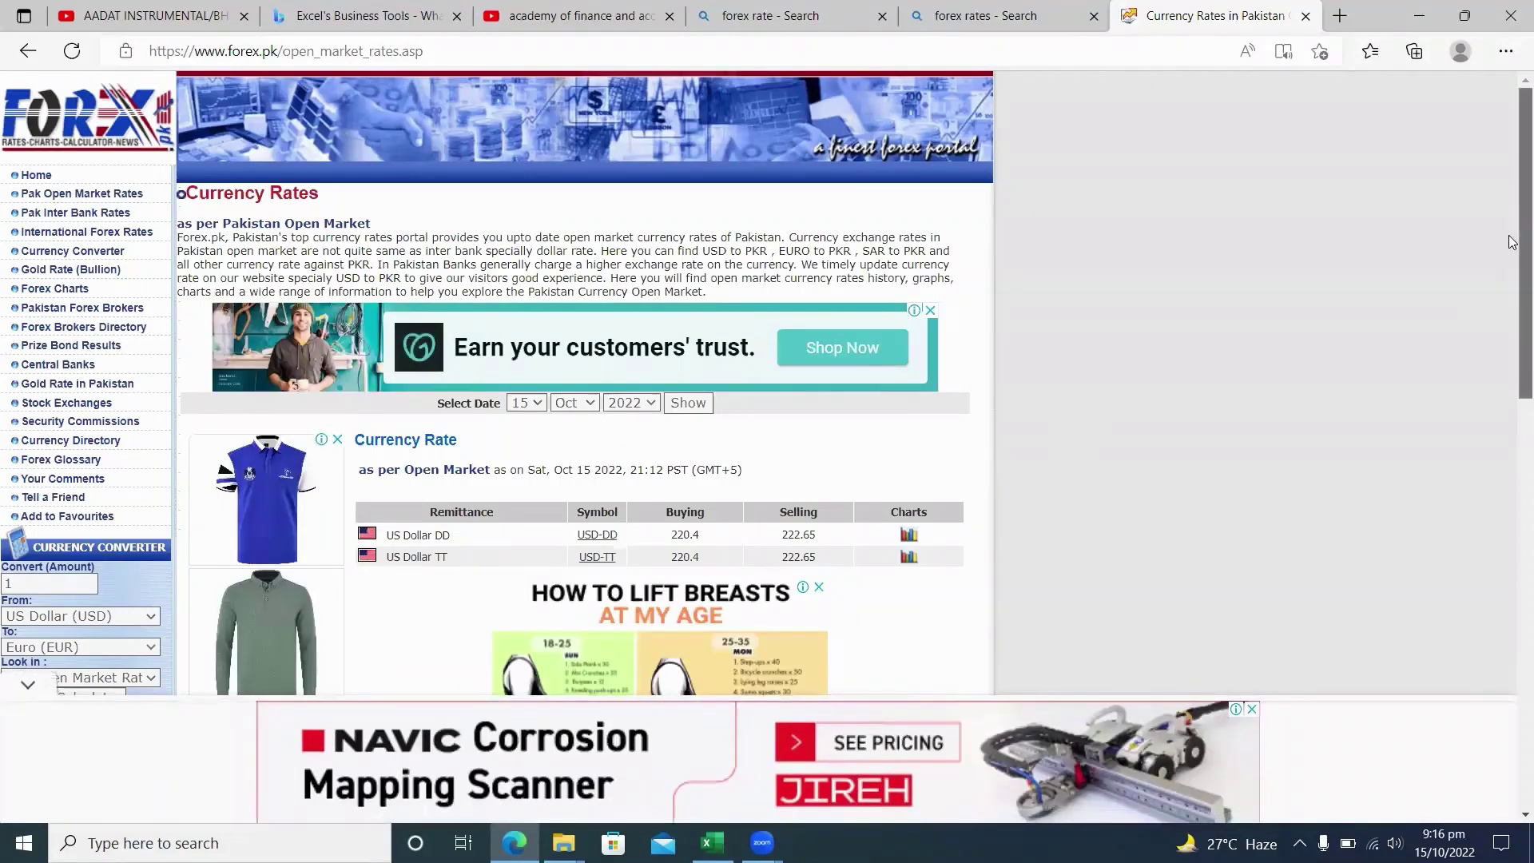
pyautogui.moveTo(1513, 242); pyautogui.dragTo(1513, 342)
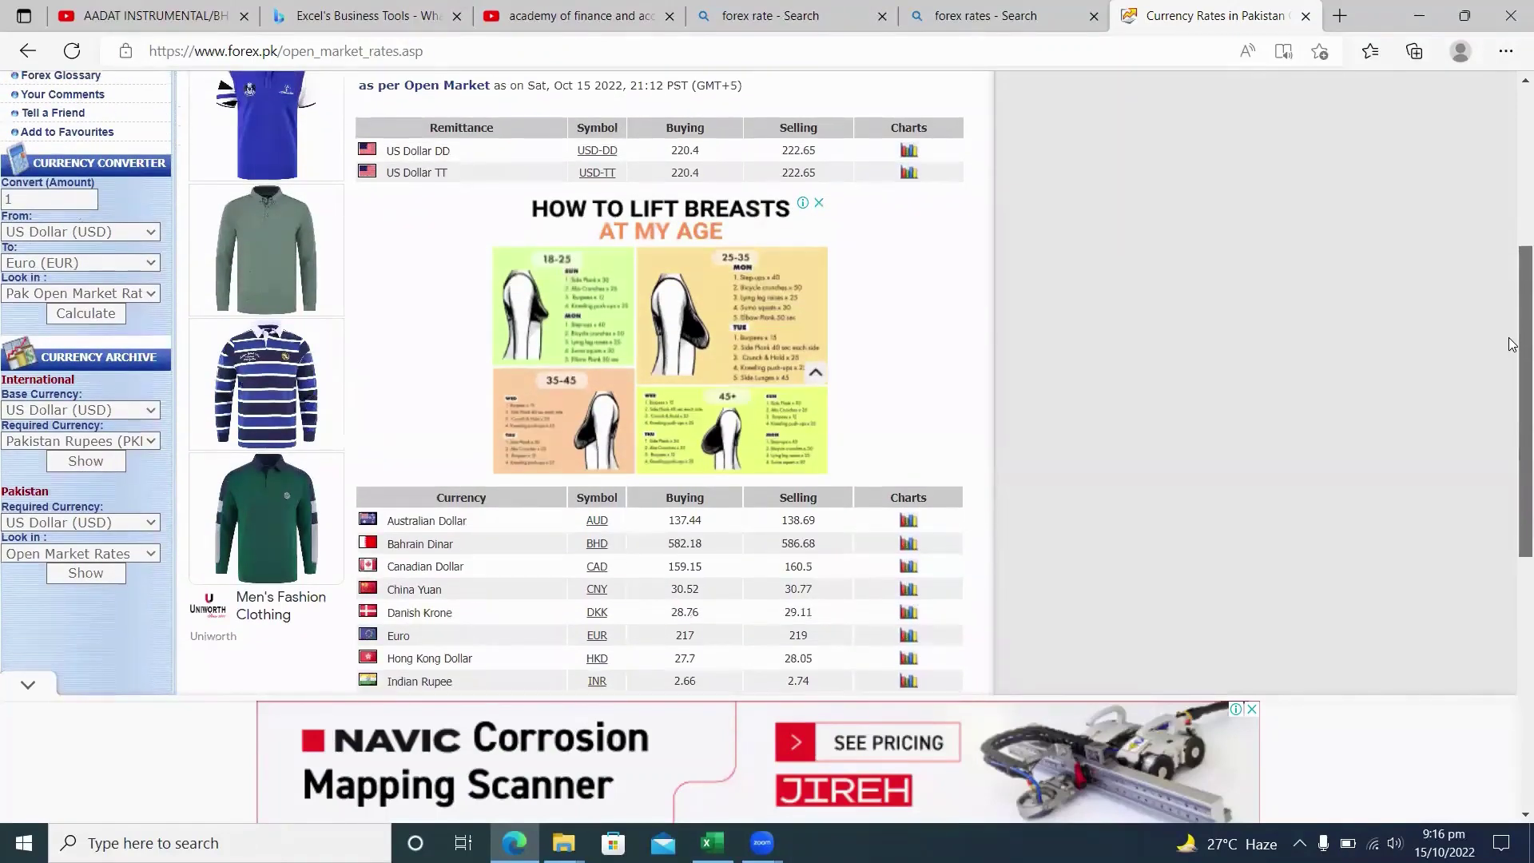
pyautogui.moveTo(1513, 342); pyautogui.dragTo(1511, 561)
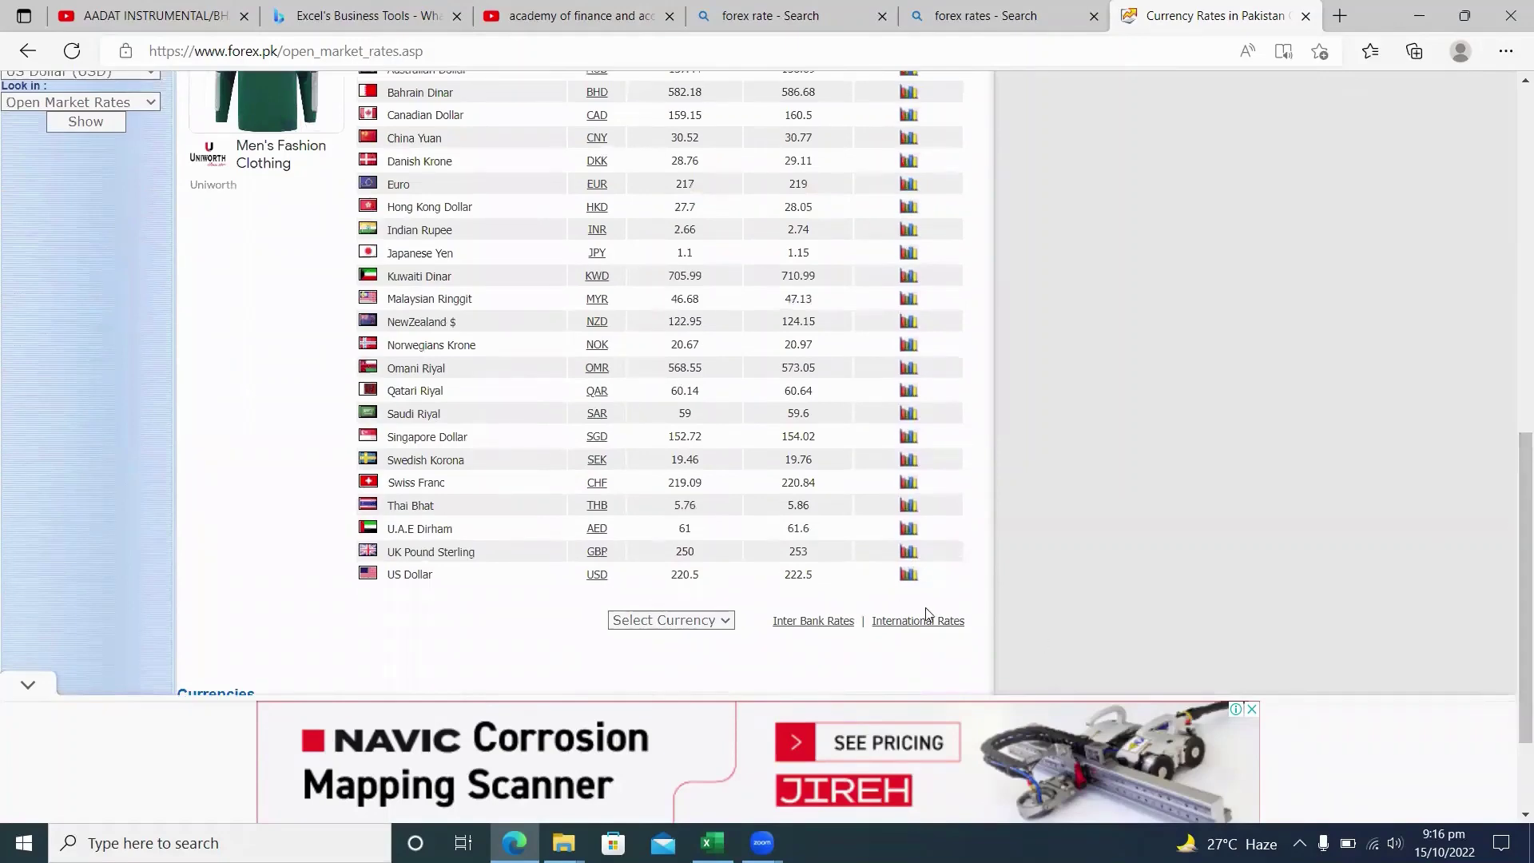
pyautogui.scroll(3, 1512, 511)
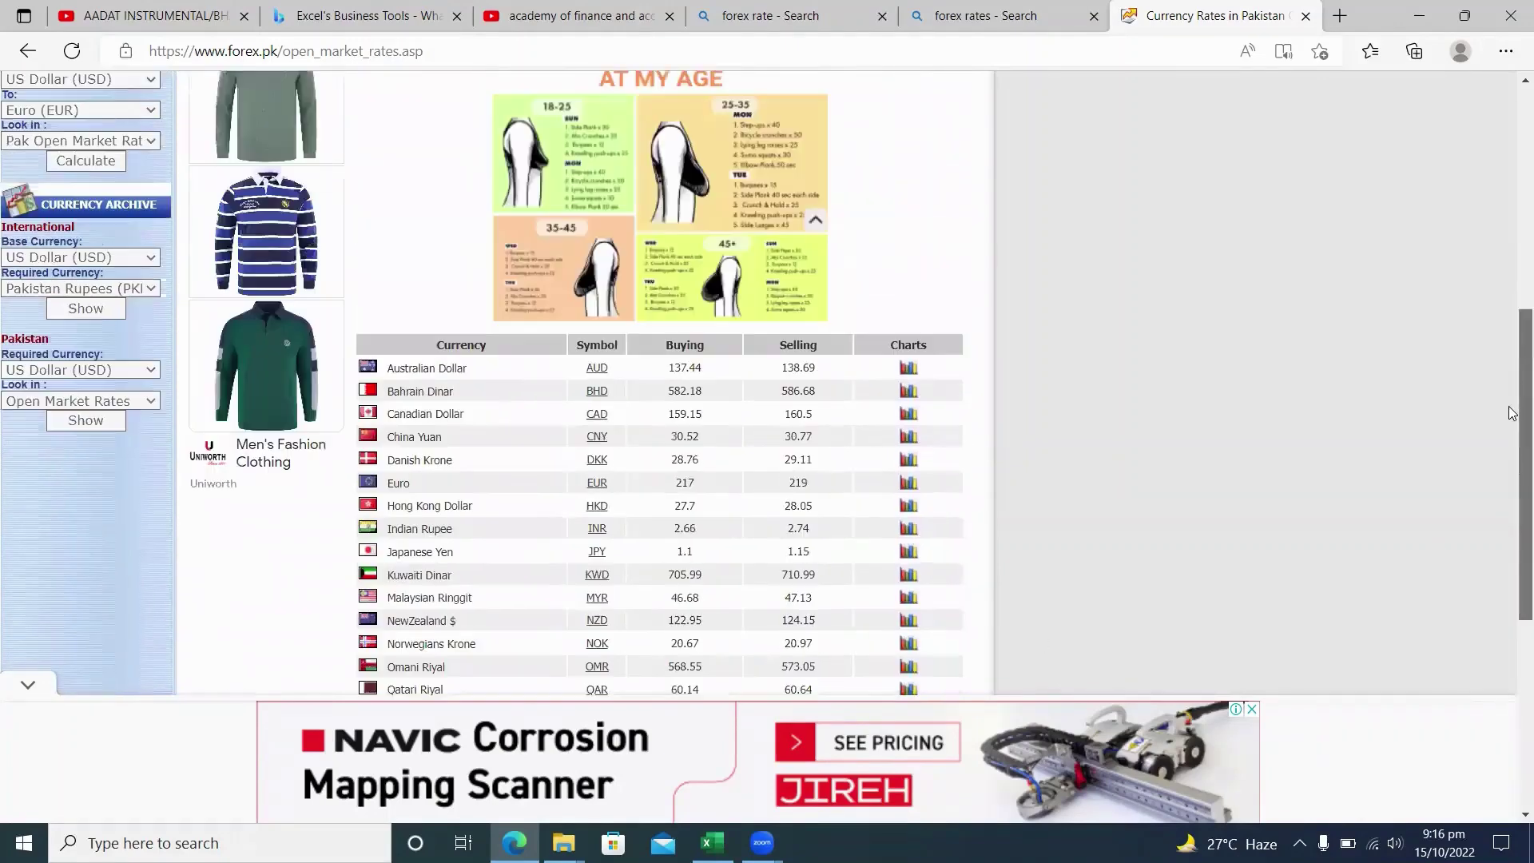
pyautogui.scroll(-2, 1511, 459)
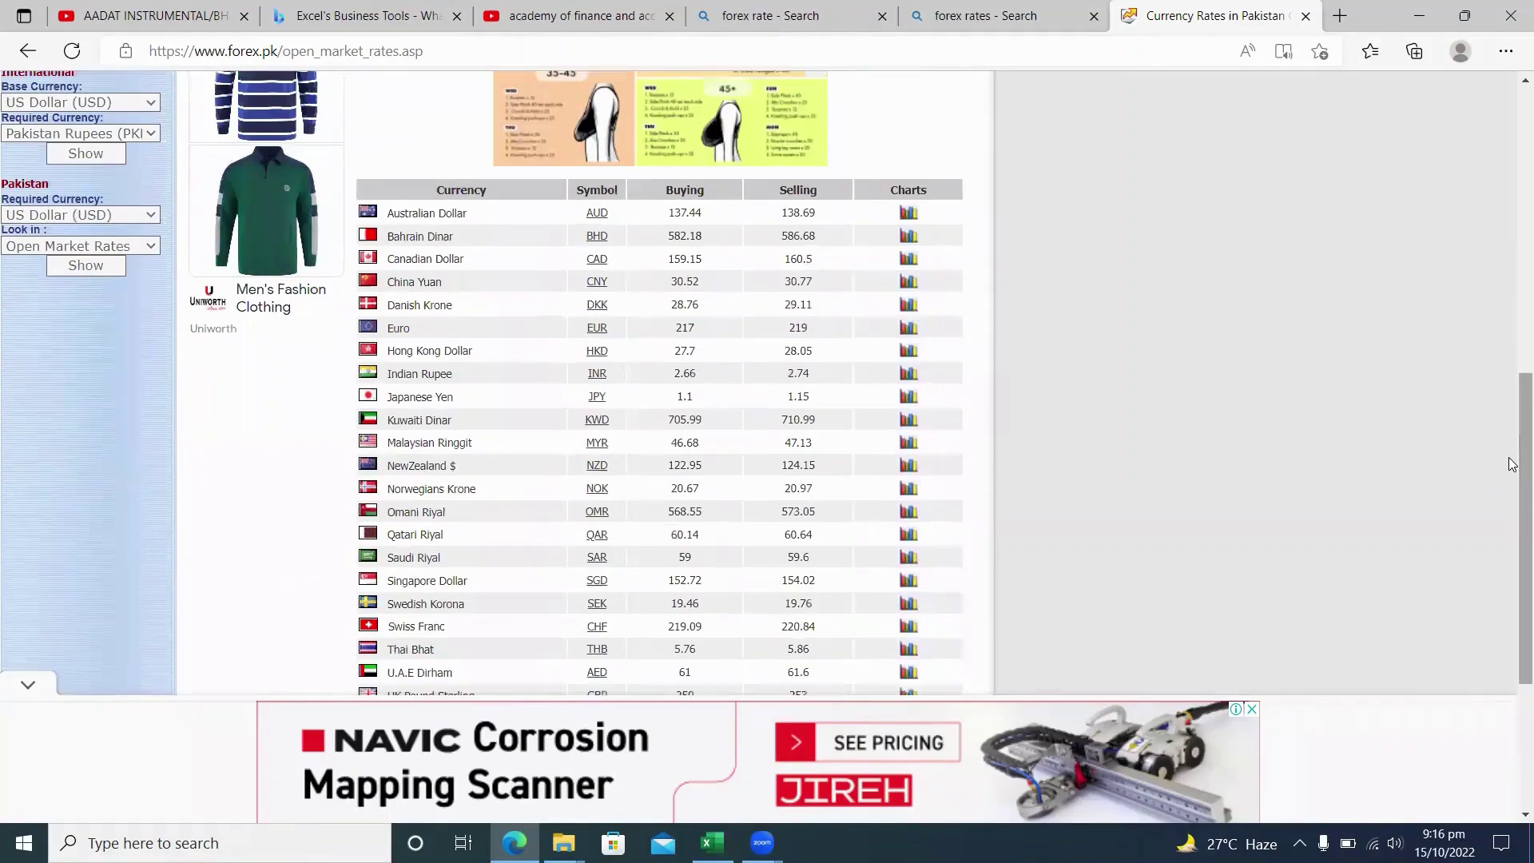
pyautogui.hotkey('alt', 'Tab')
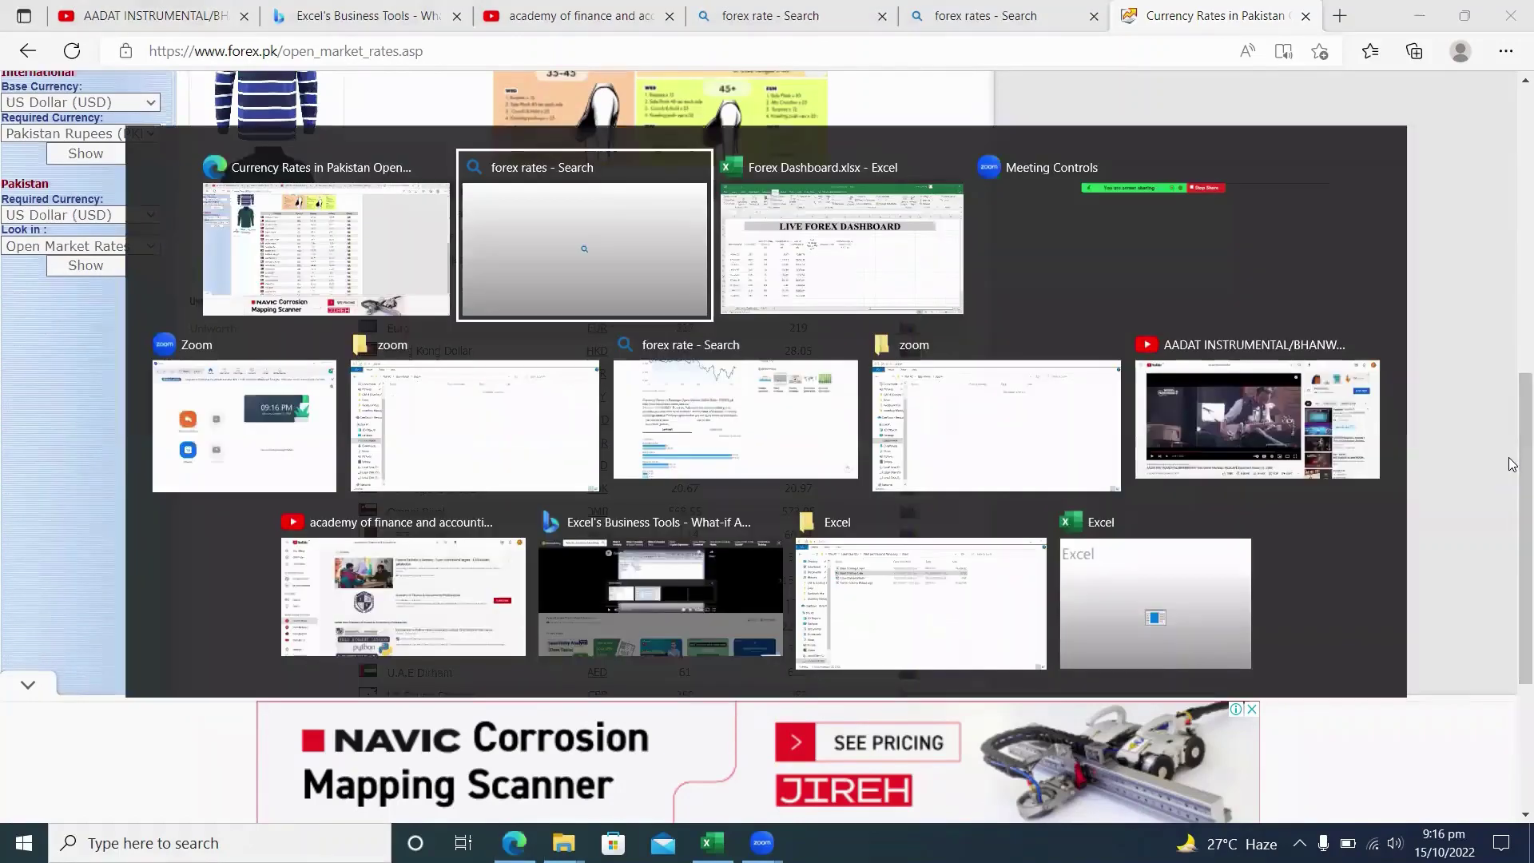
pyautogui.hotkey('alt', 'Tab')
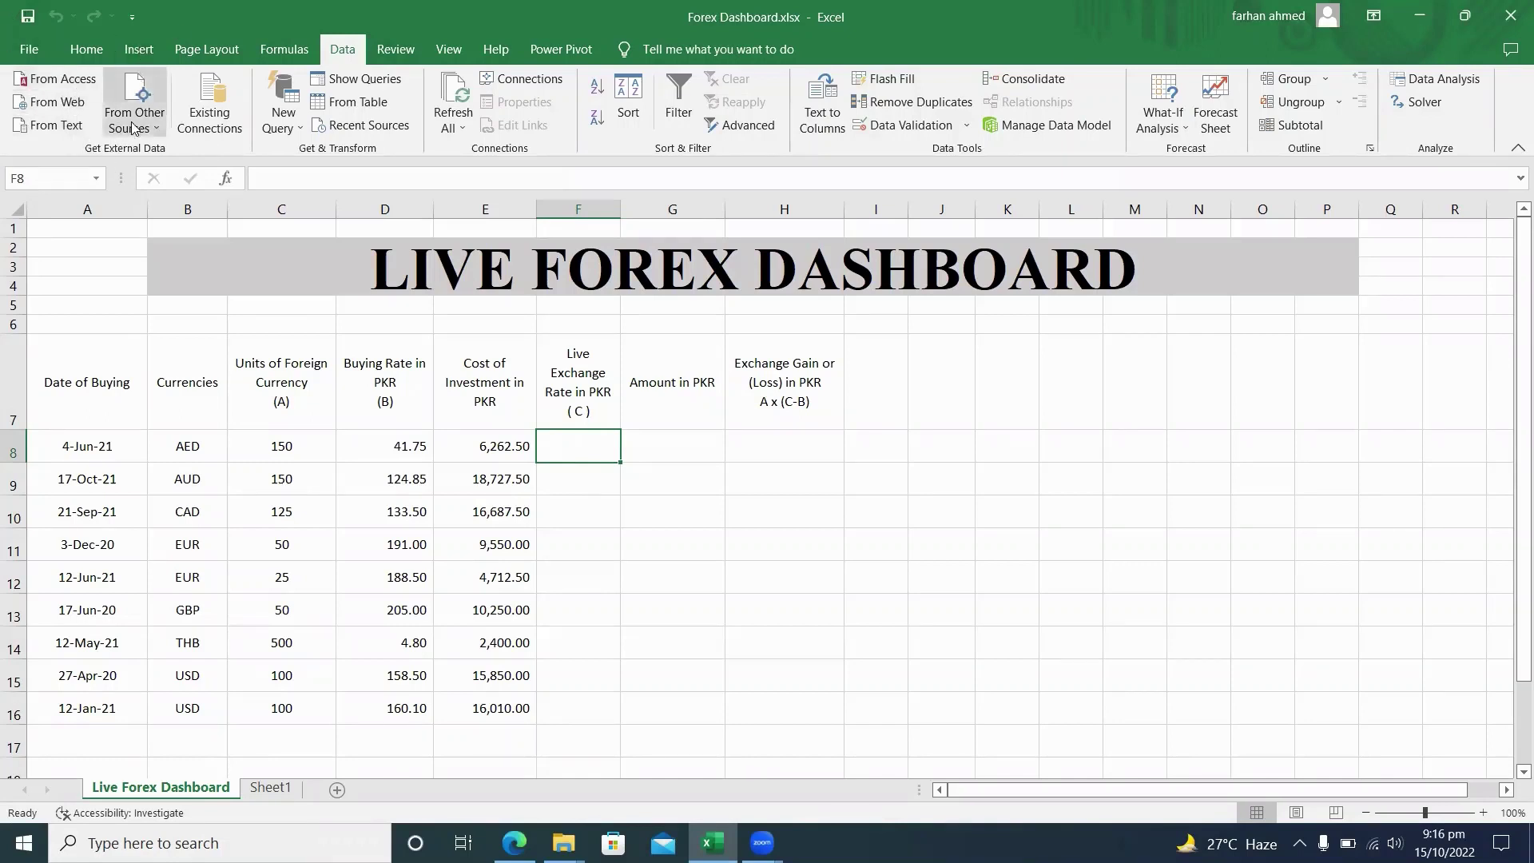
pyautogui.click(44, 105)
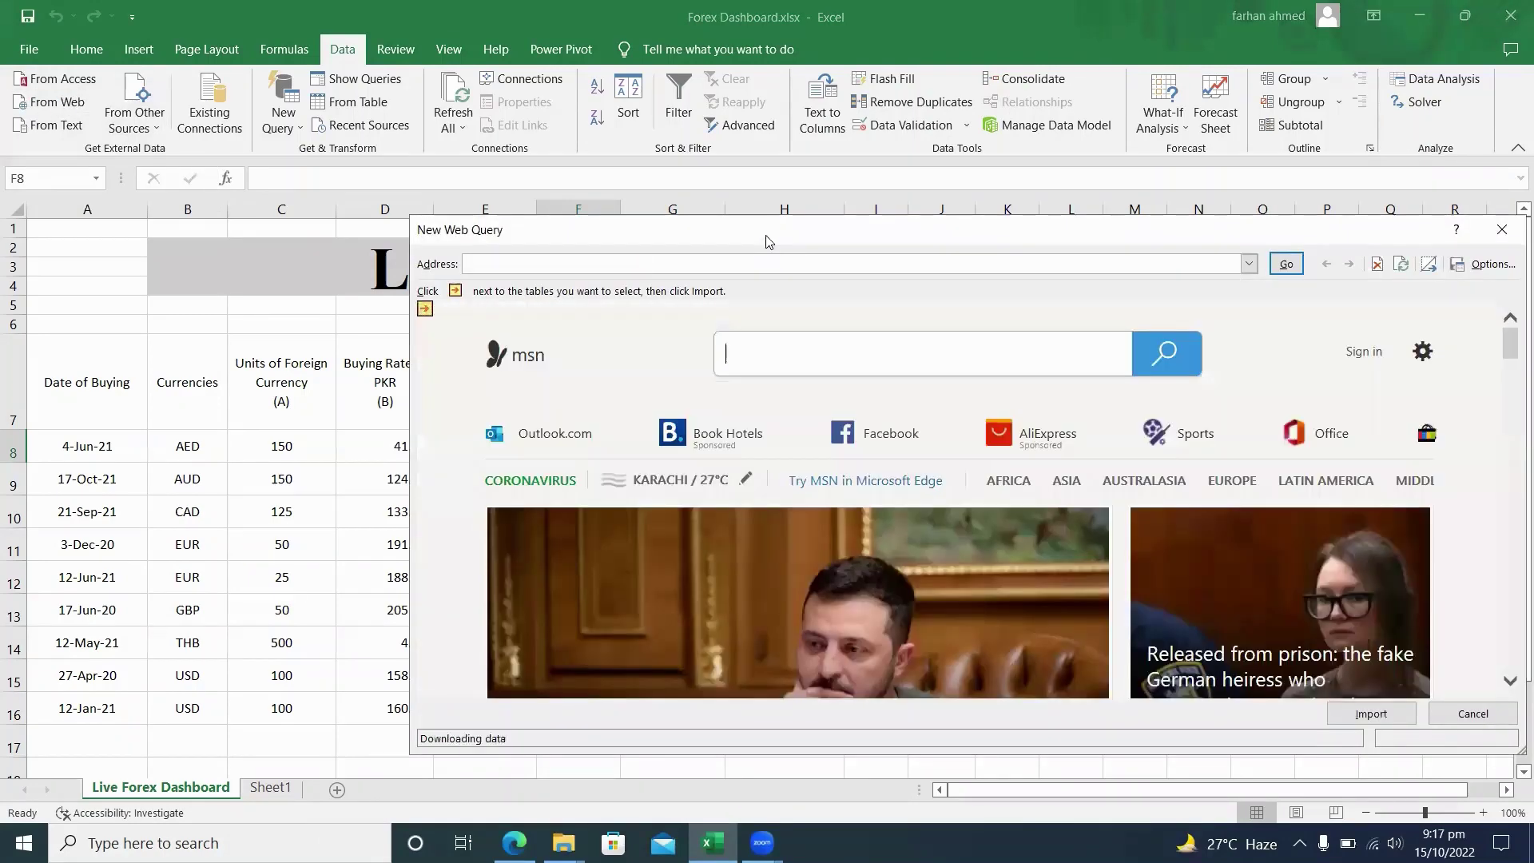
pyautogui.hotkey('alt', 'Tab')
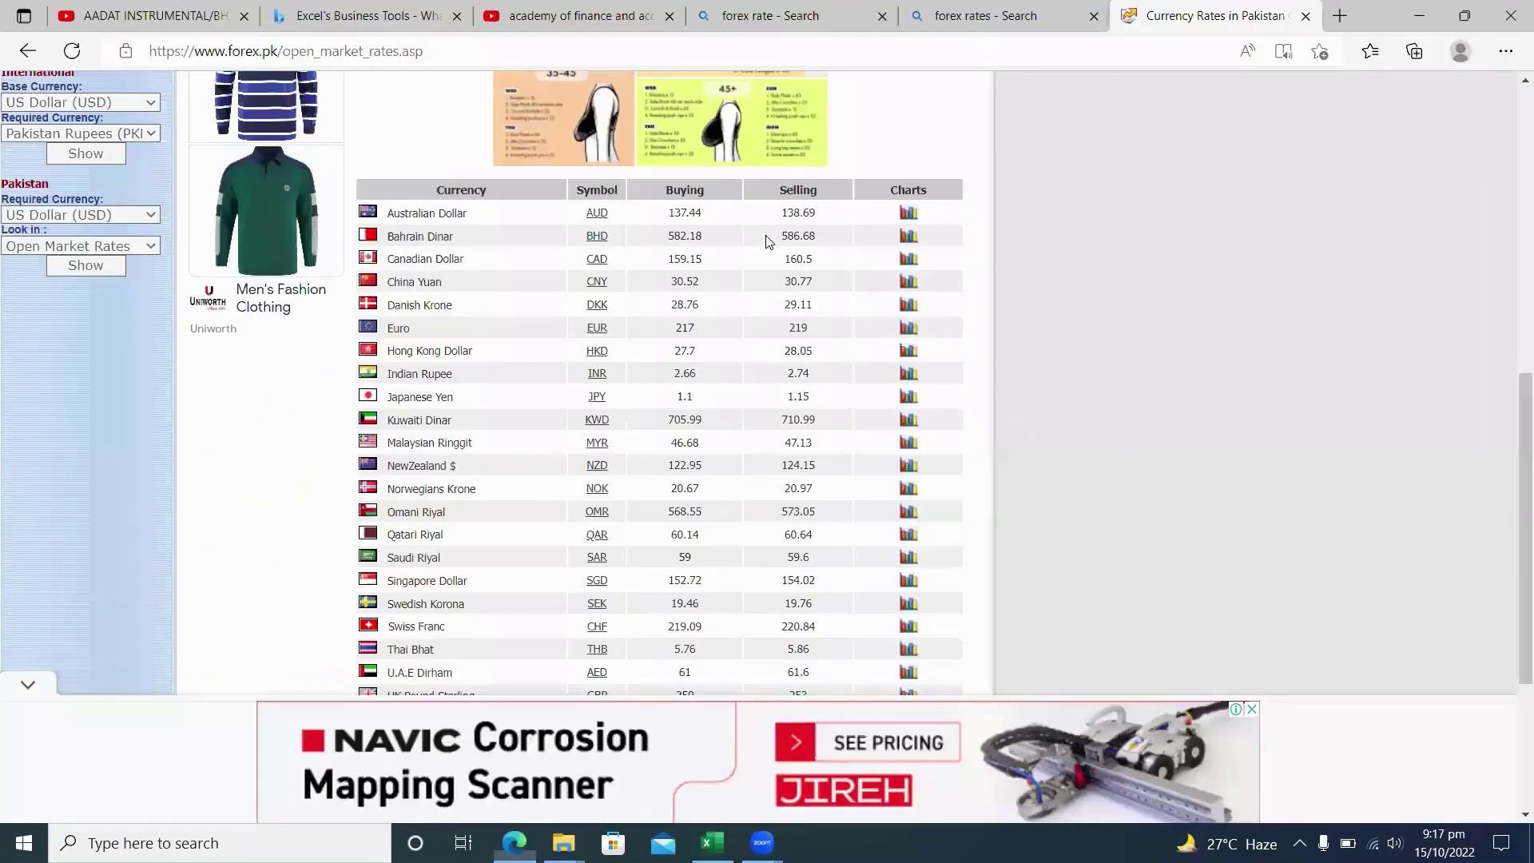
pyautogui.click(453, 51)
pyautogui.hotkey('ctrl', 'c')
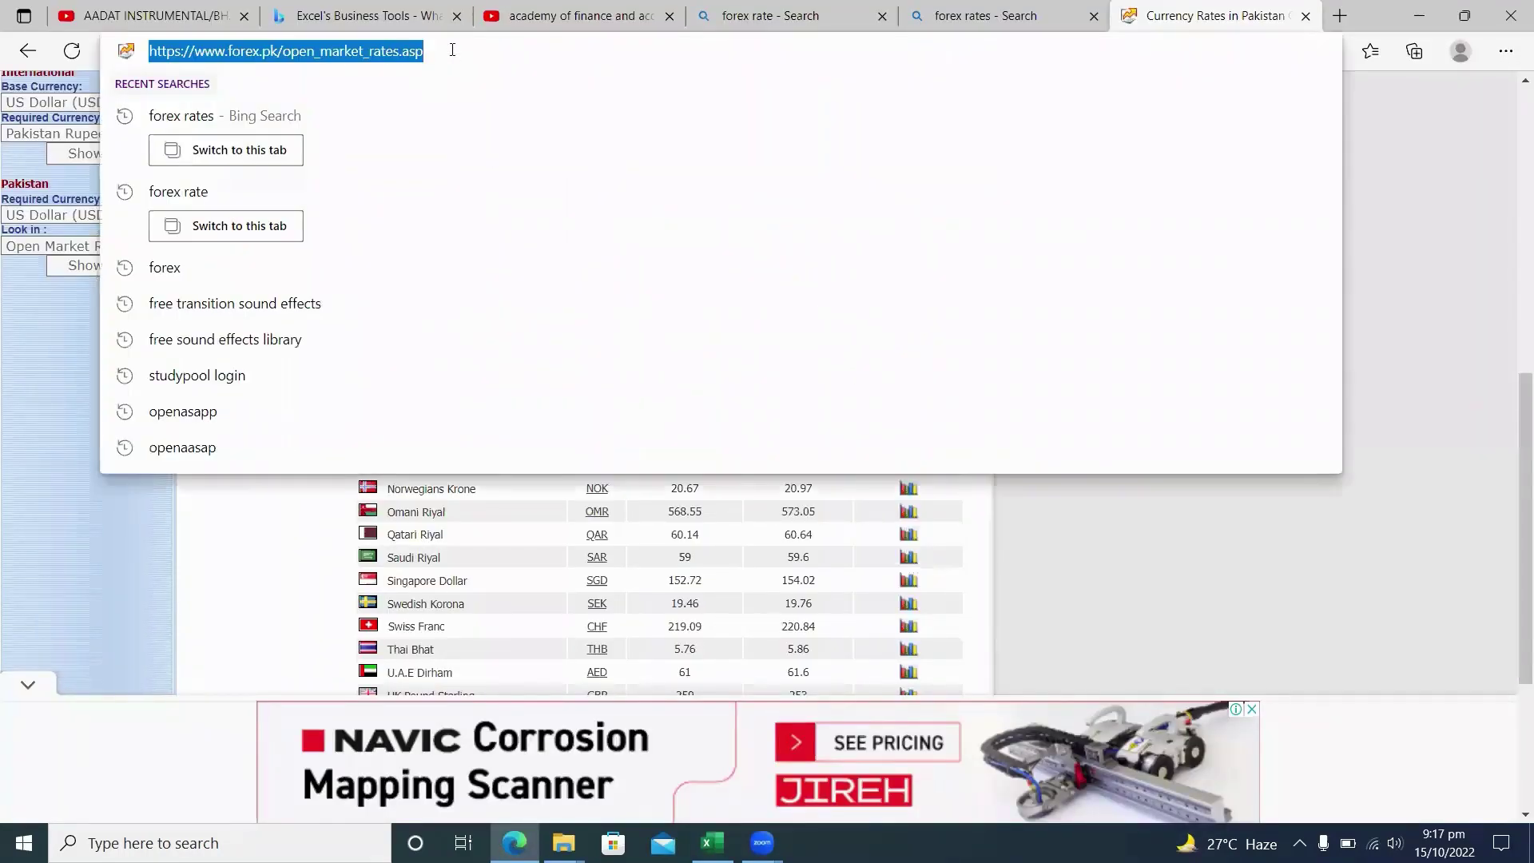
pyautogui.hotkey('alt', 'Tab')
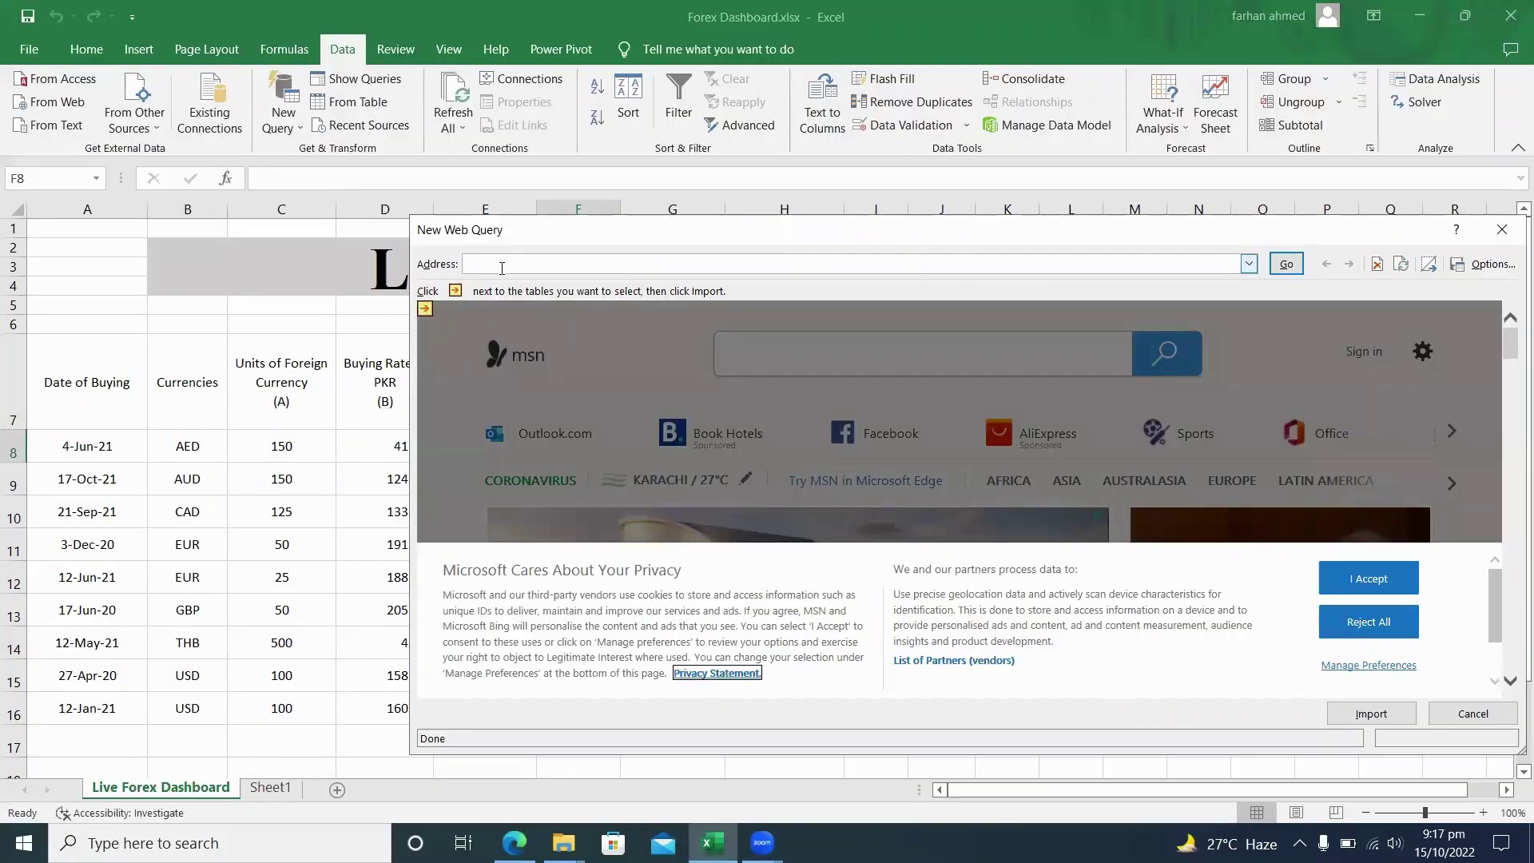
pyautogui.hotkey('ctrl', 'v')
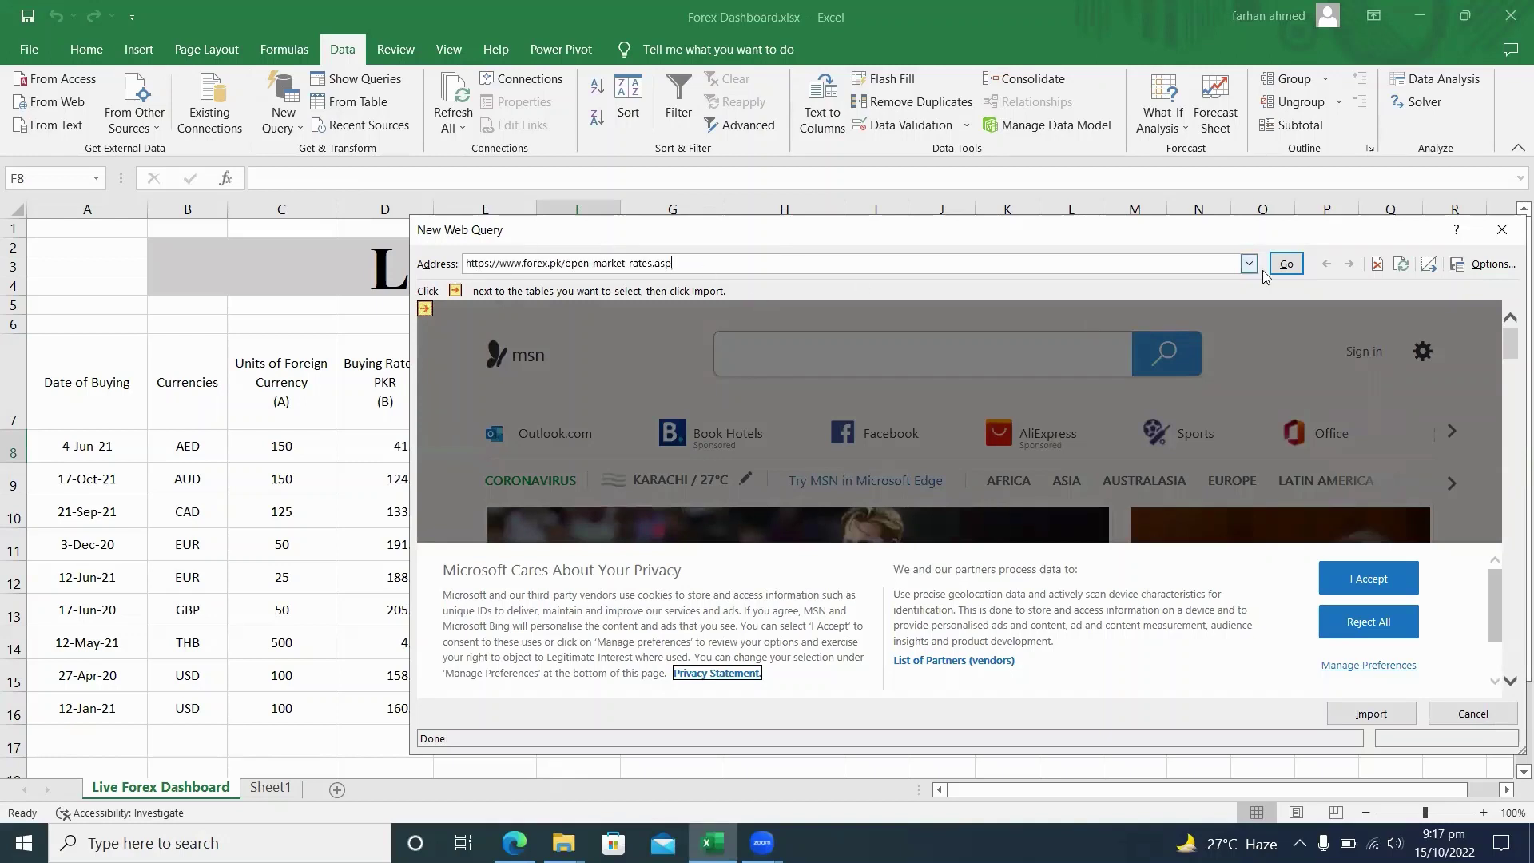
pyautogui.click(1288, 266)
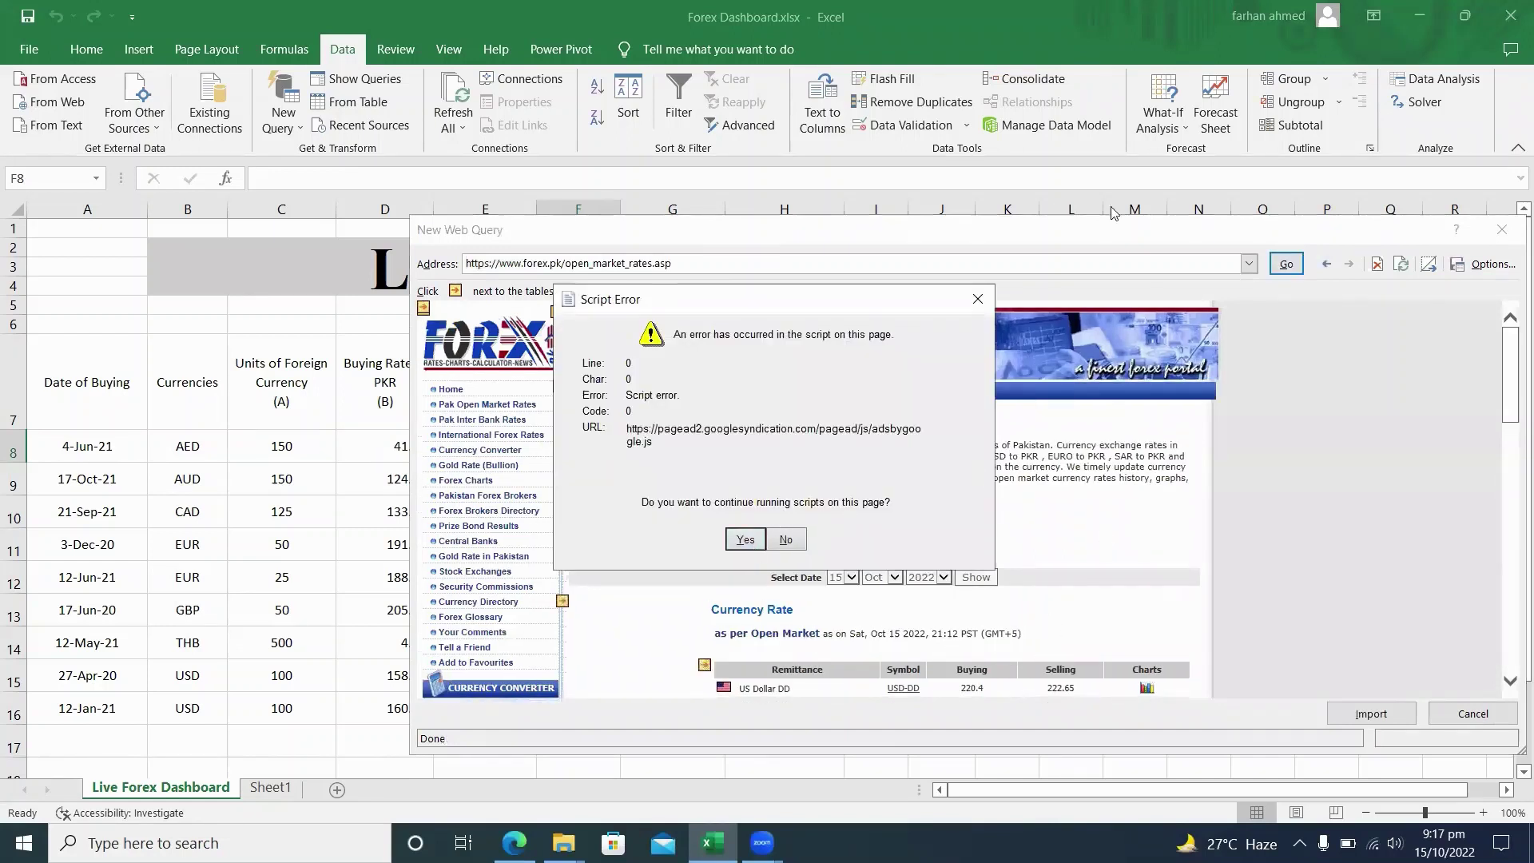
pyautogui.click(735, 543)
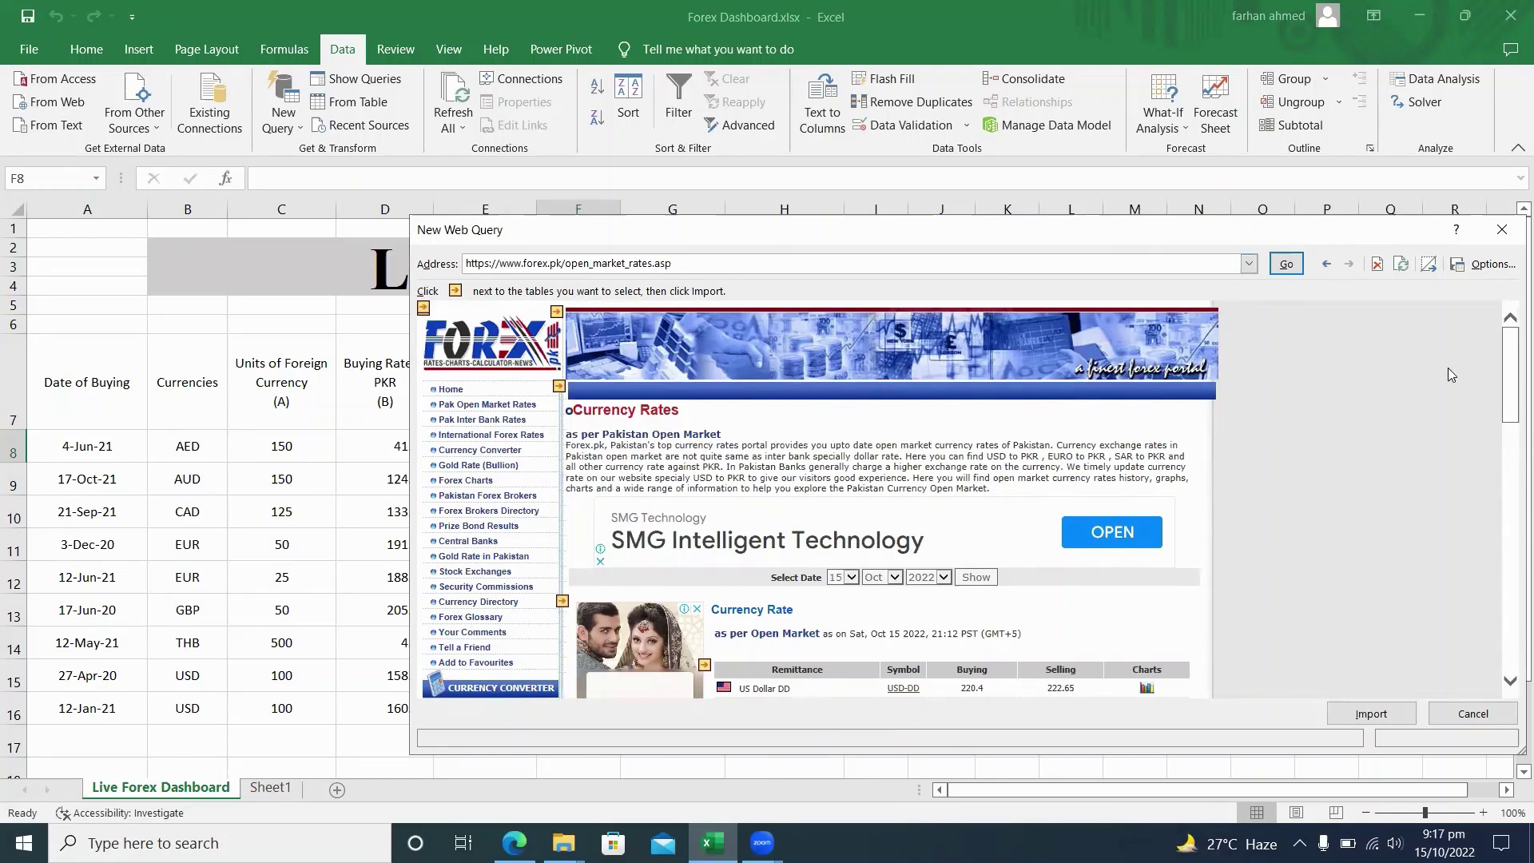
# Step: Select the table with Currency, Symbol, Buying, Selling and Charts columns in the web query and import it into a new worksheet
pyautogui.moveTo(1510, 389)
pyautogui.mouseDown()
pyautogui.moveTo(1512, 452)
pyautogui.moveTo(1511, 400)
pyautogui.mouseUp()
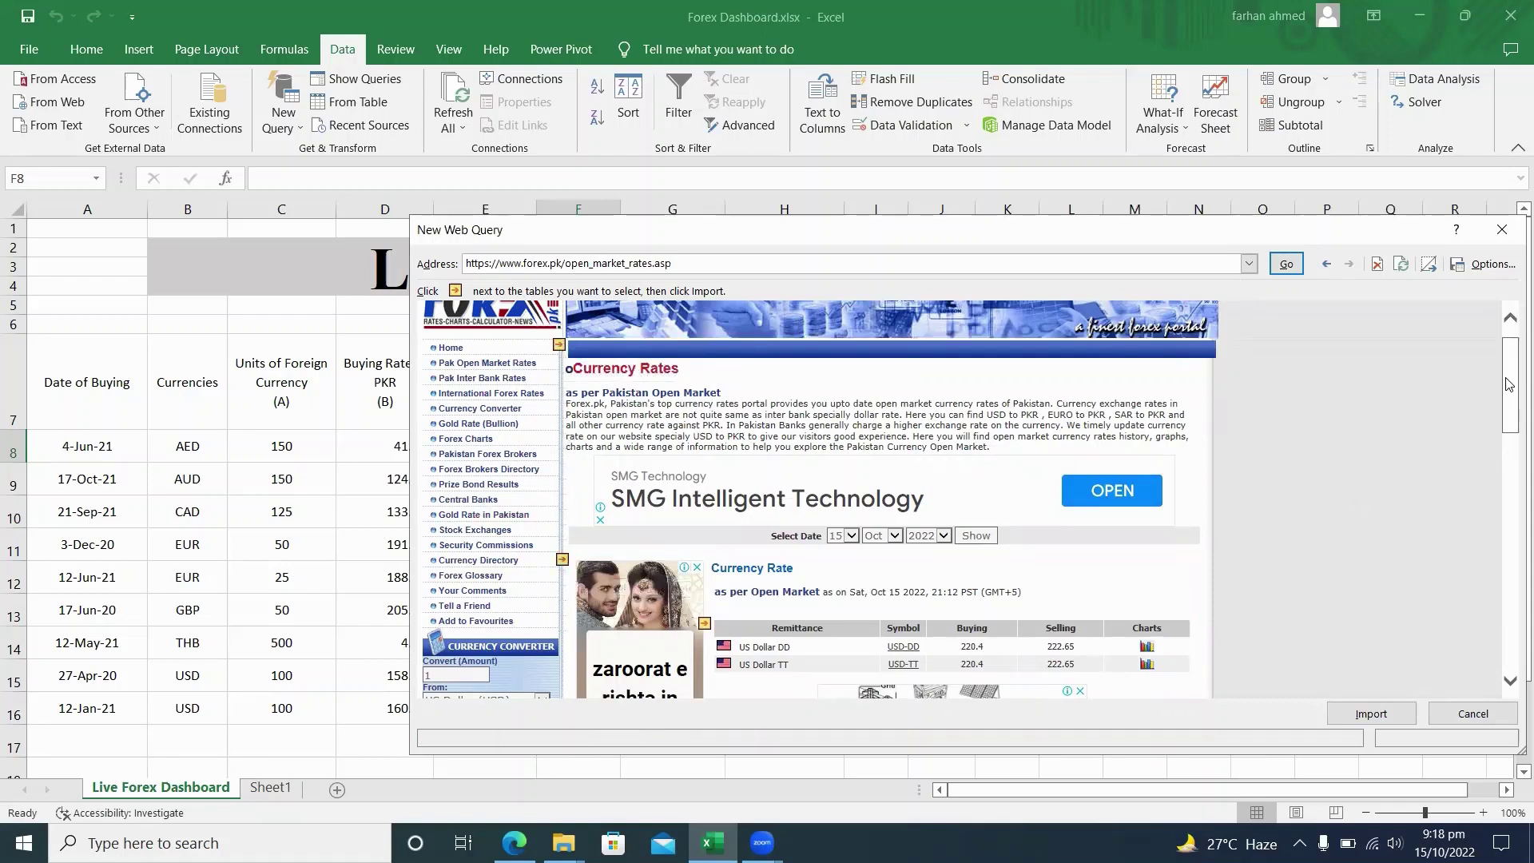
pyautogui.moveTo(1510, 385); pyautogui.dragTo(1512, 505)
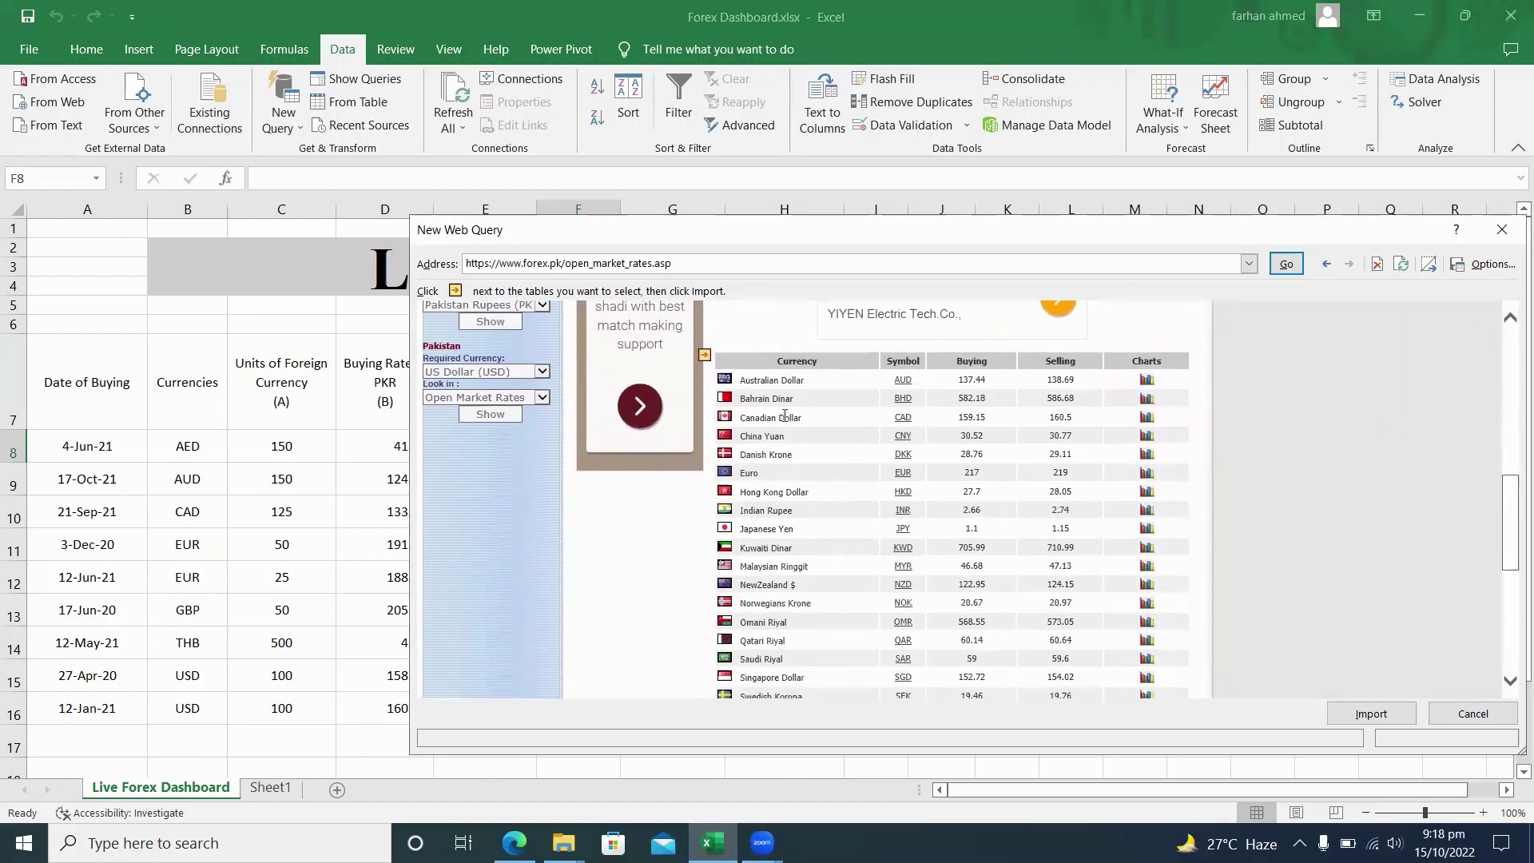
pyautogui.click(704, 354)
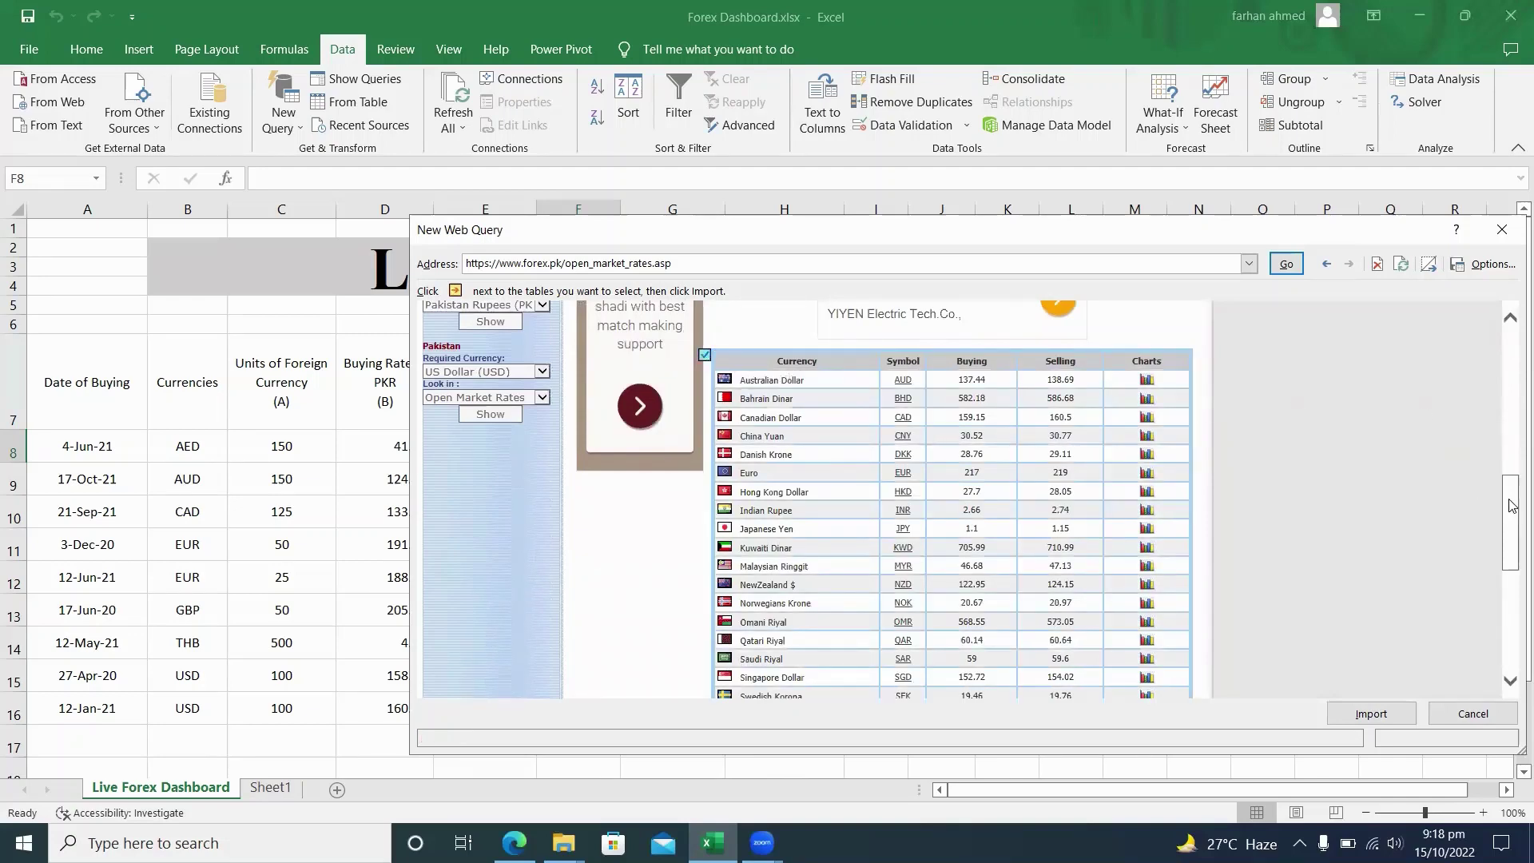
pyautogui.moveTo(1512, 508)
pyautogui.mouseDown()
pyautogui.moveTo(1511, 571)
pyautogui.moveTo(1506, 521)
pyautogui.mouseUp()
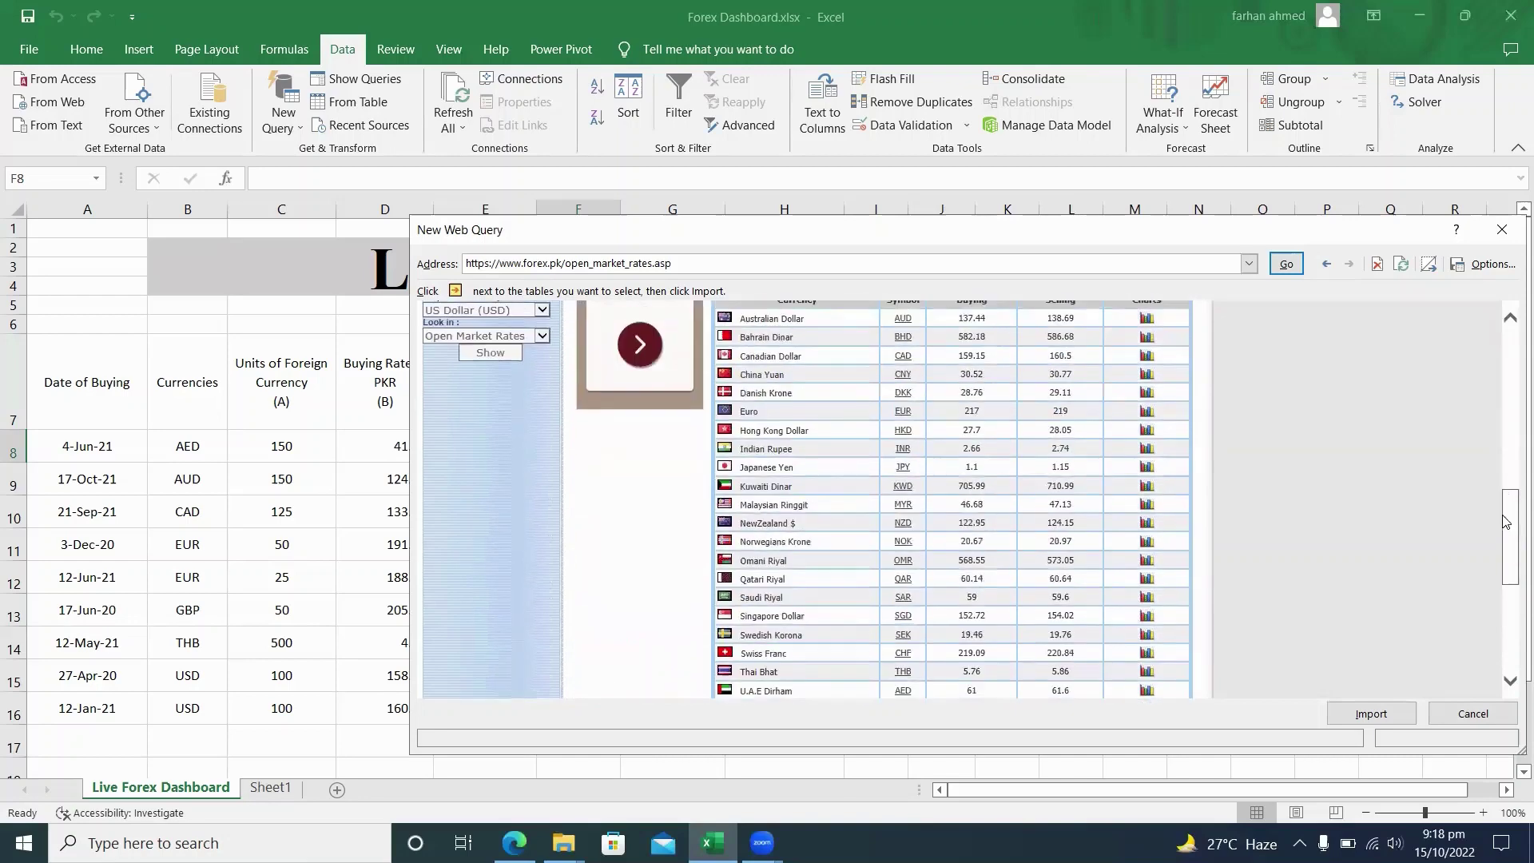
pyautogui.click(1371, 713)
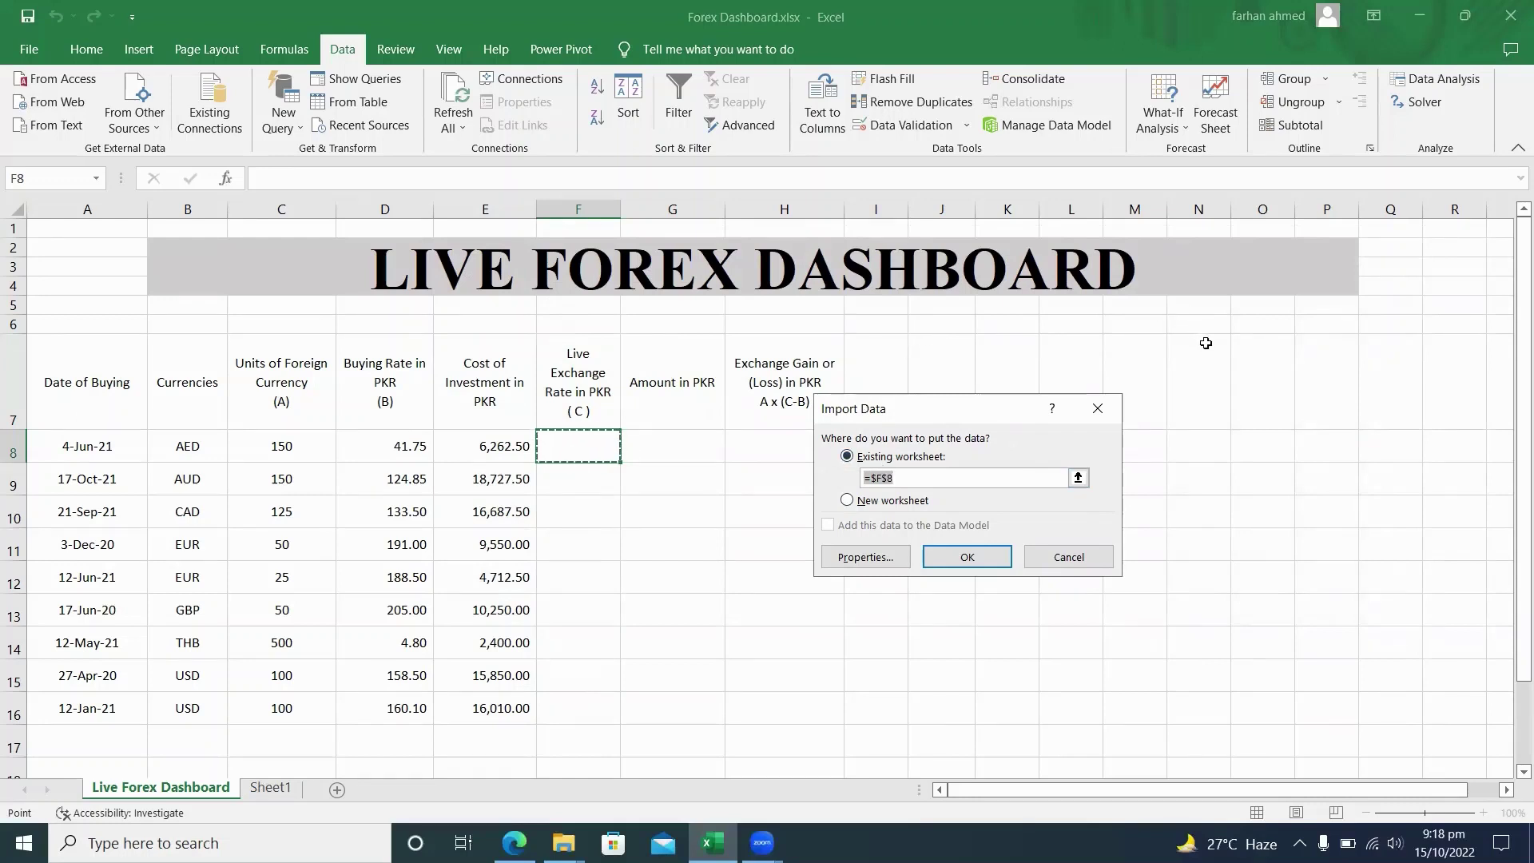
pyautogui.click(847, 501)
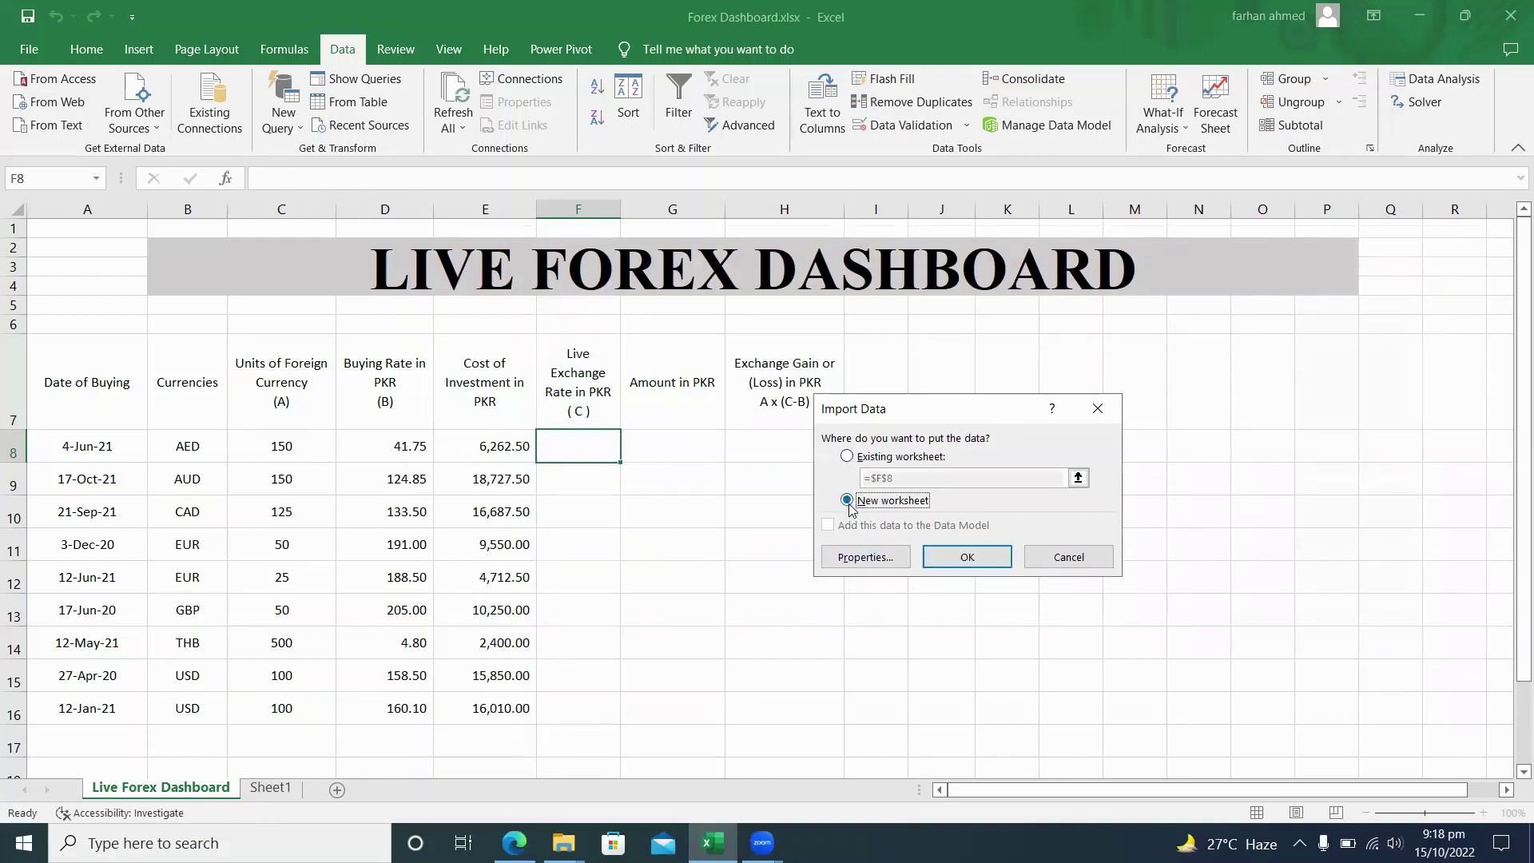
pyautogui.click(968, 558)
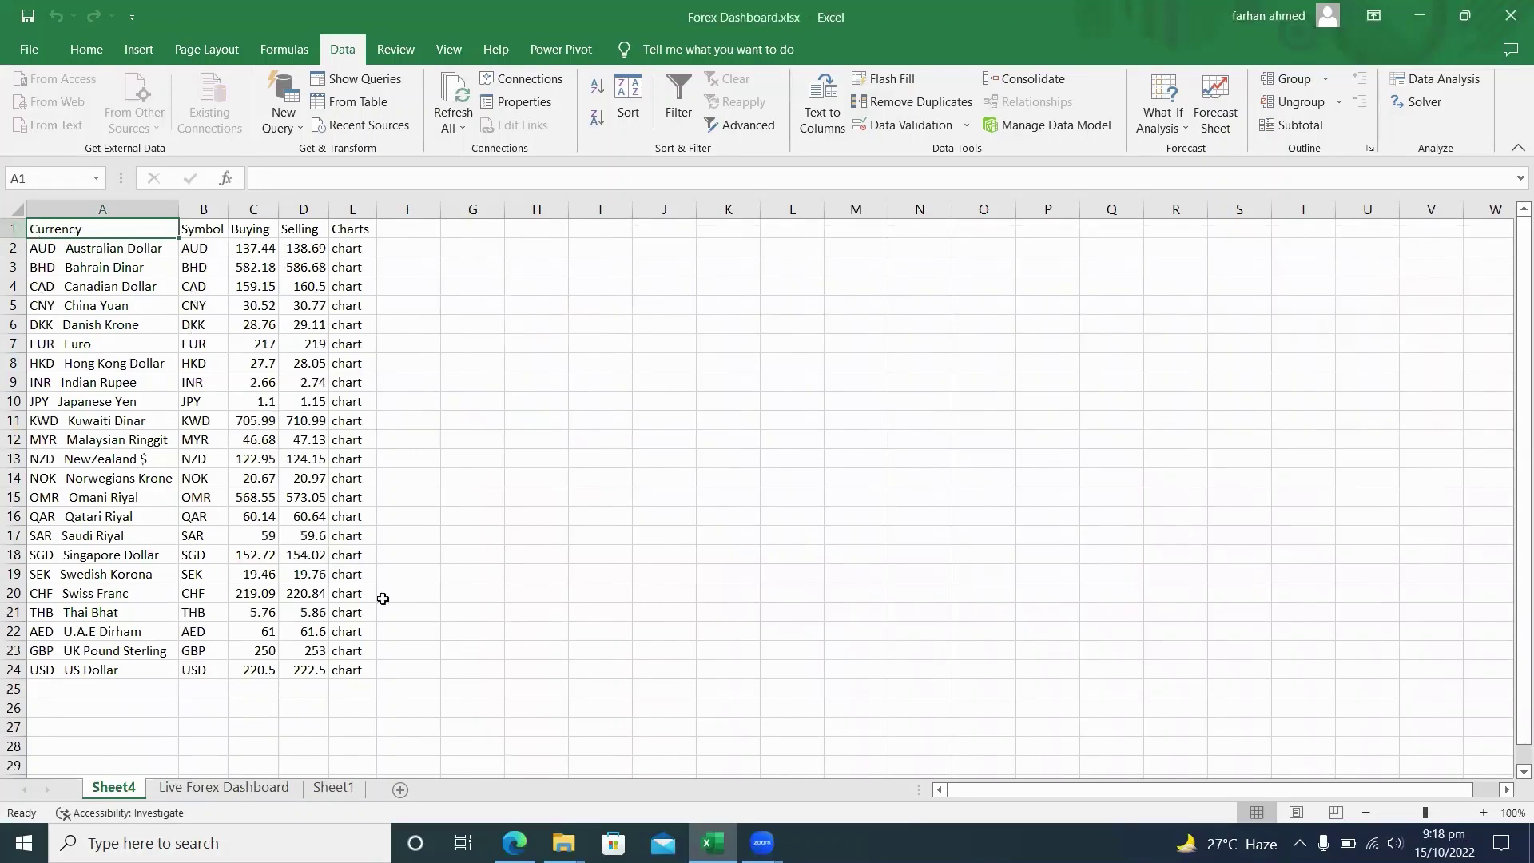
# Step: Test the web connection by overwriting the Saudi Riyal buying rate in C17 with 95 and refreshing all data
pyautogui.click(253, 534)
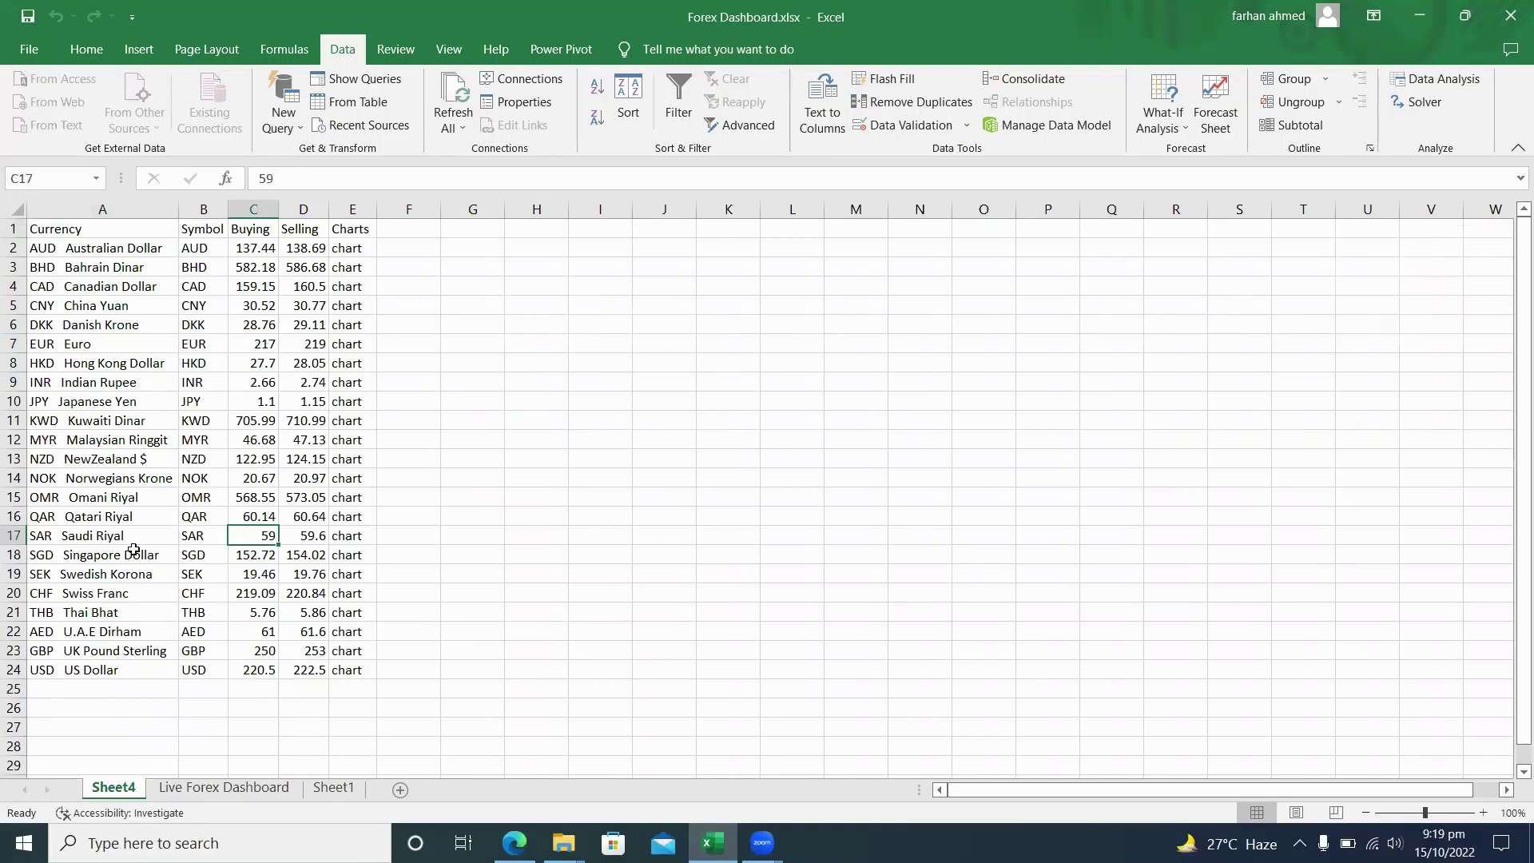
pyautogui.write('95')
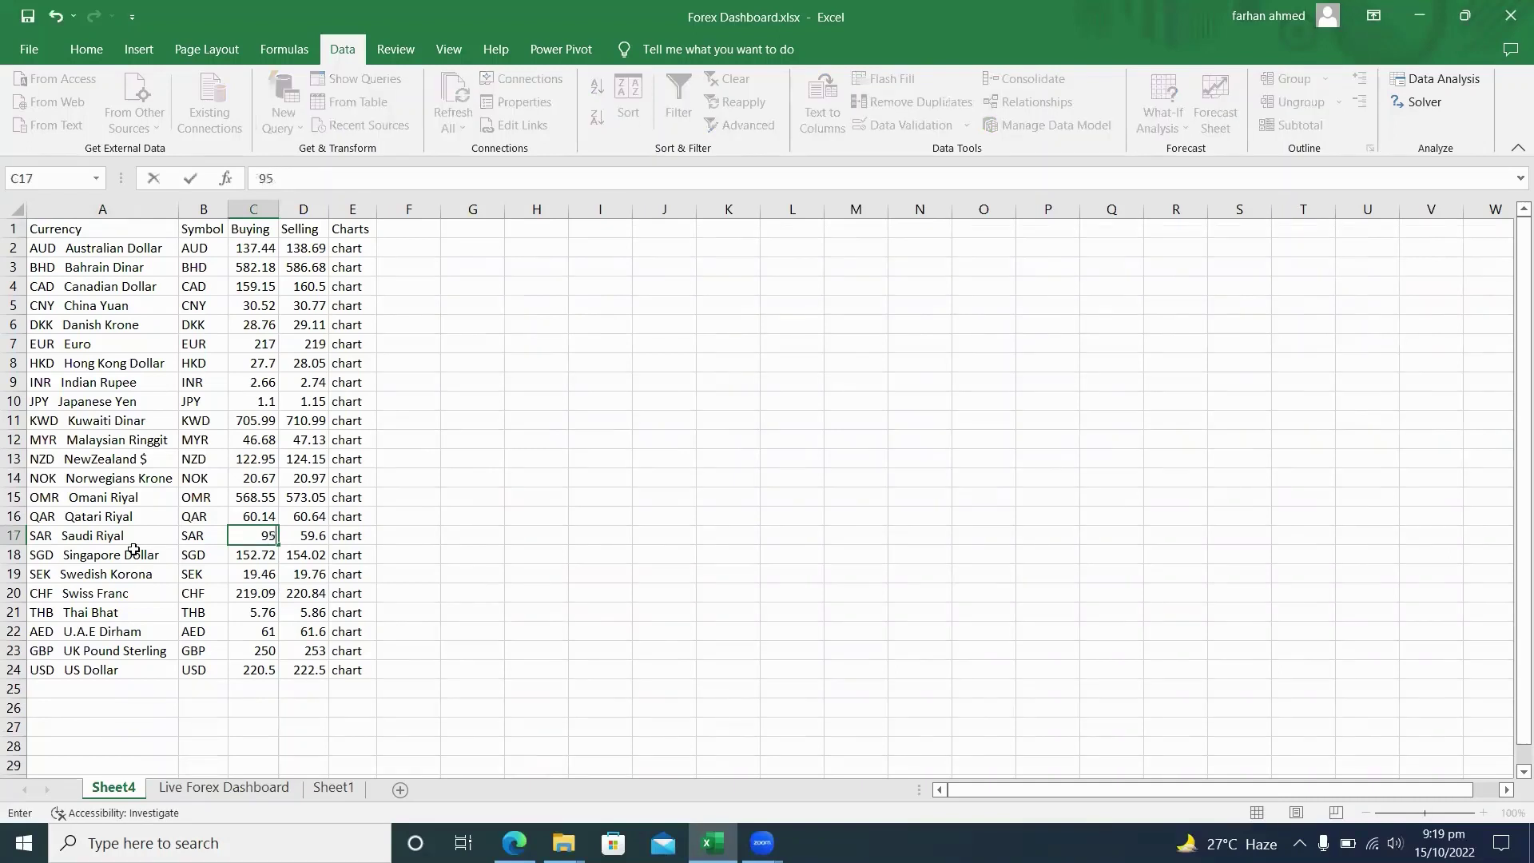
pyautogui.press('Return')
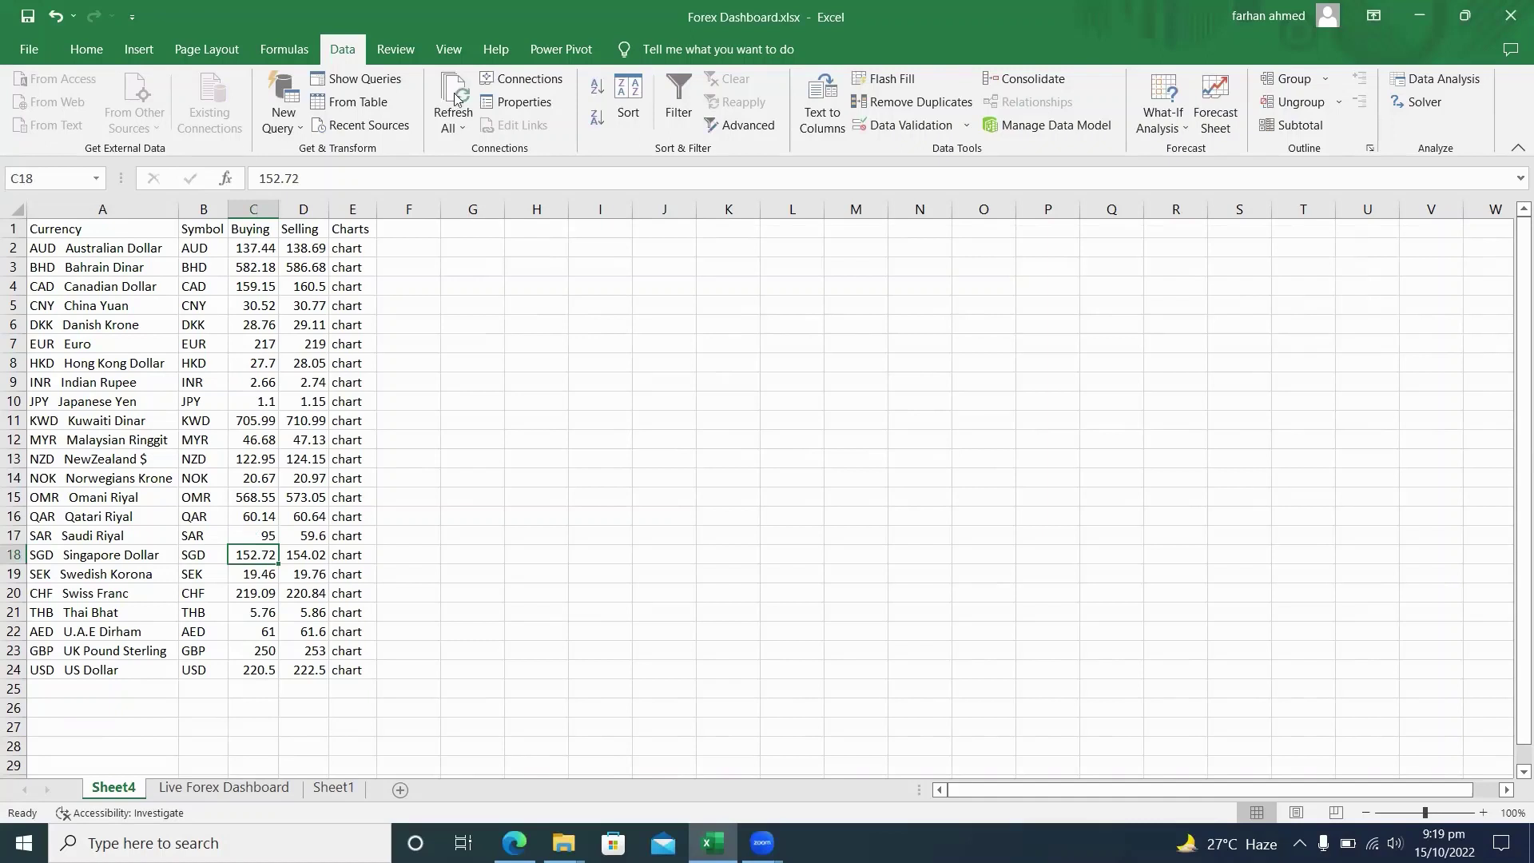
pyautogui.click(464, 128)
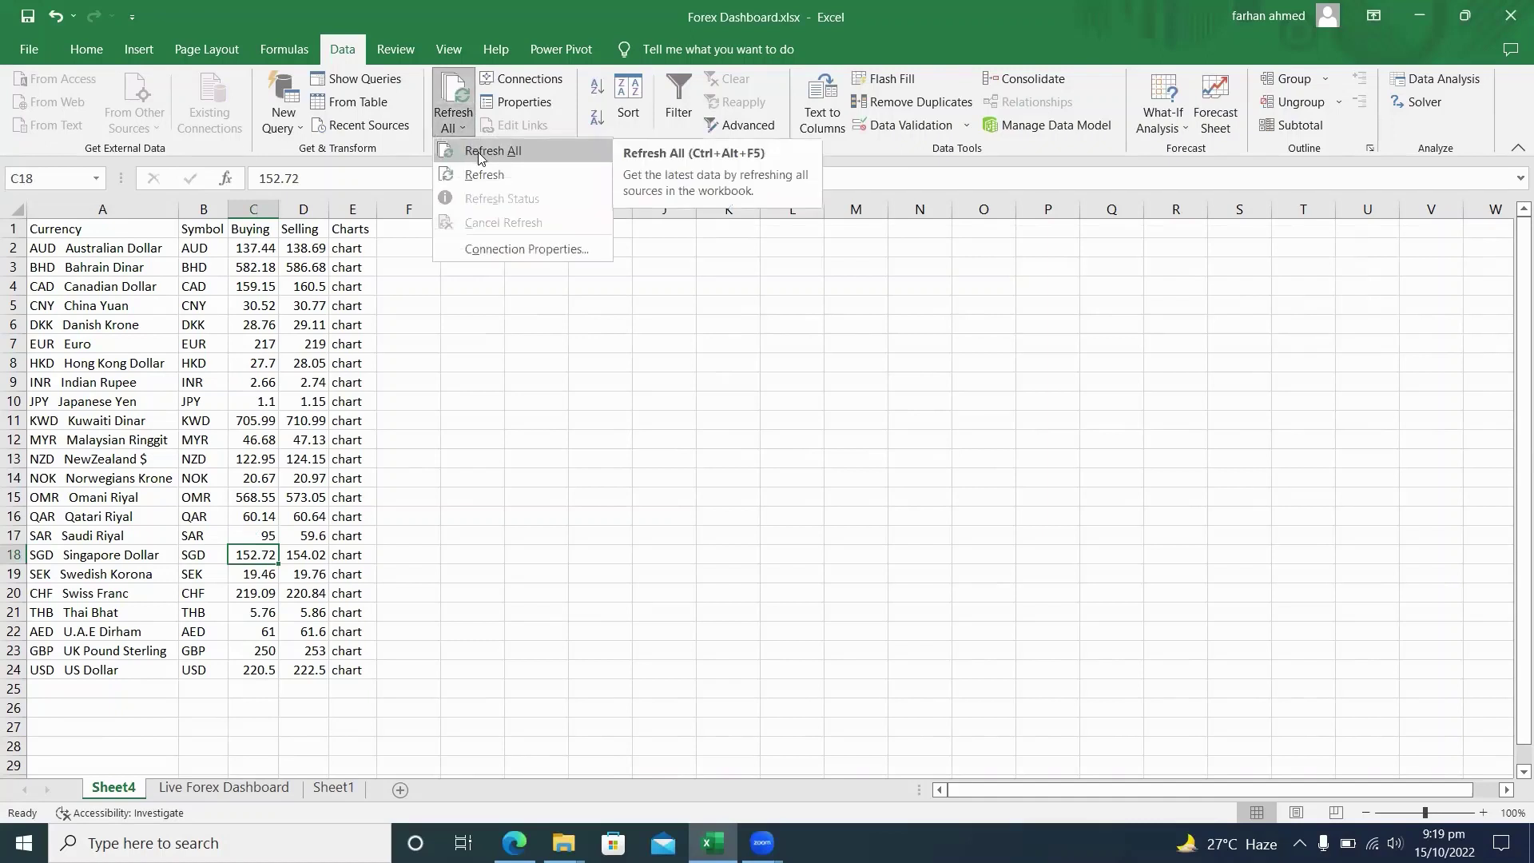
pyautogui.click(484, 152)
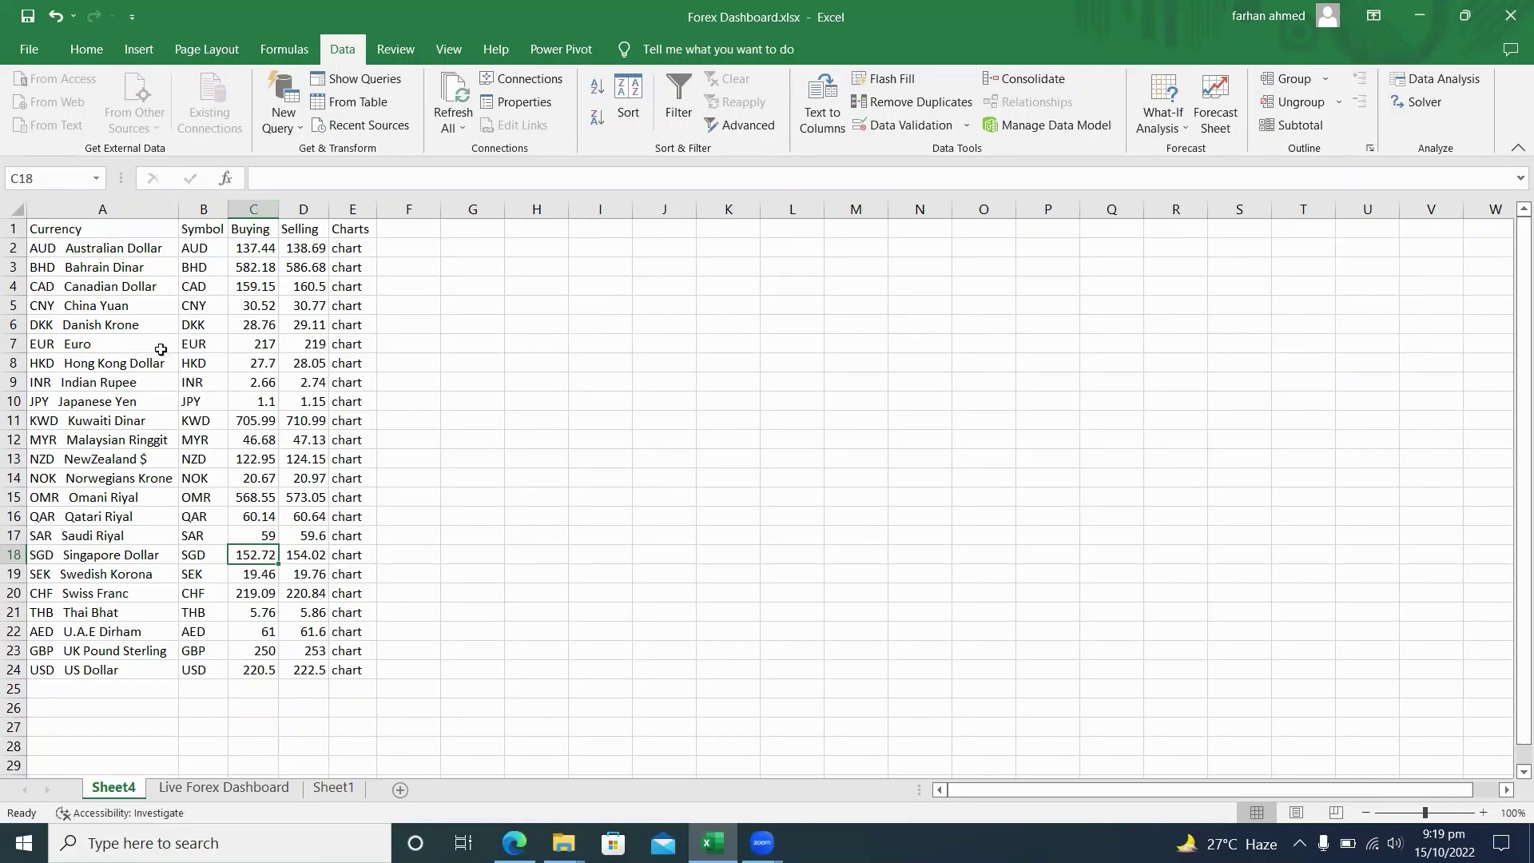
# Step: Return to the Live Forex Dashboard sheet and examine its currency, cost of investment and live exchange rate columns
pyautogui.click(446, 464)
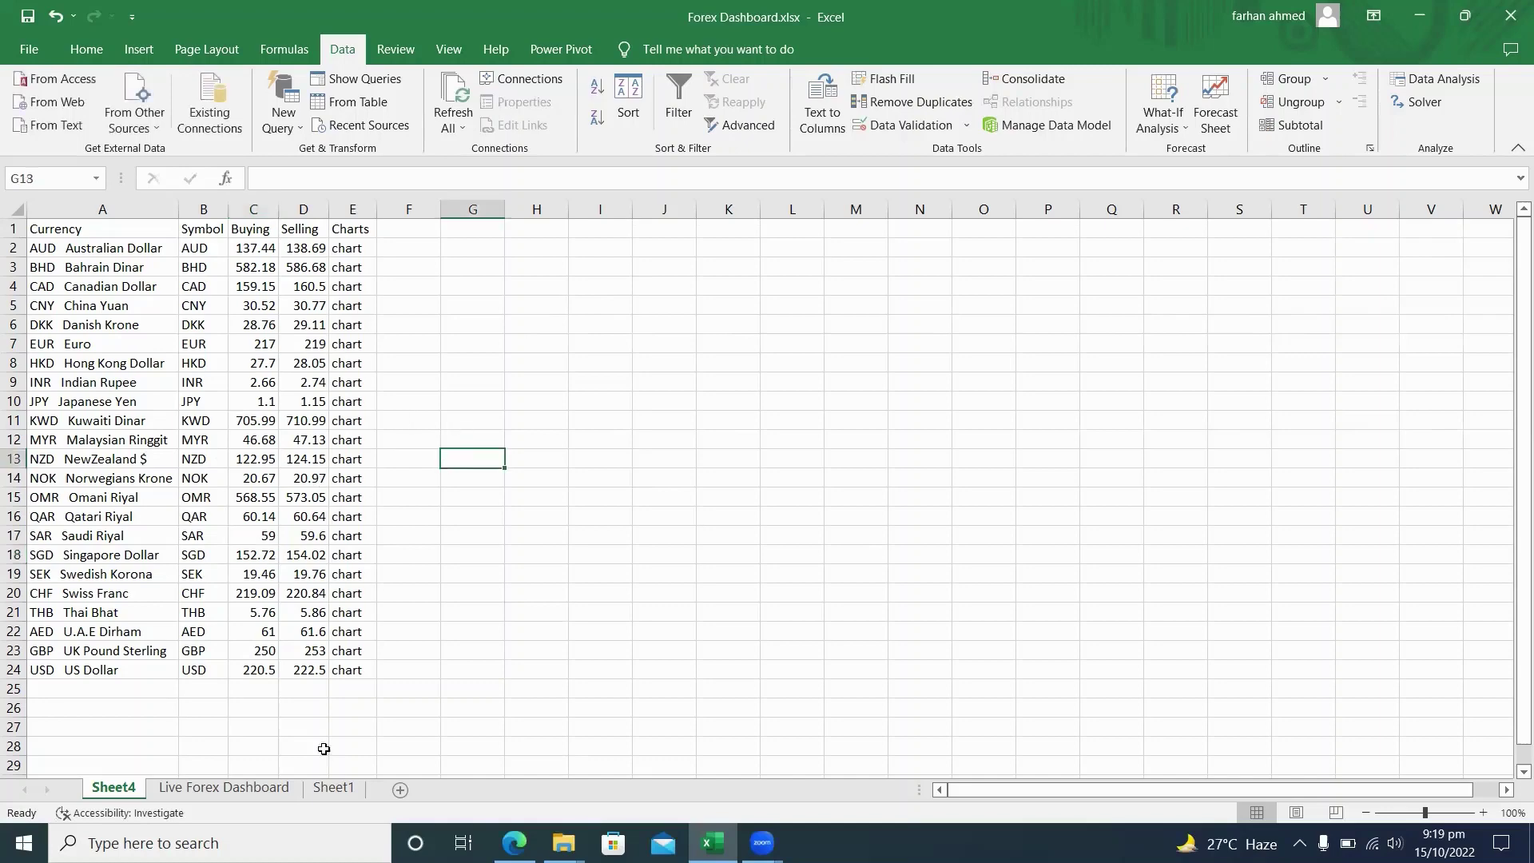
pyautogui.click(211, 788)
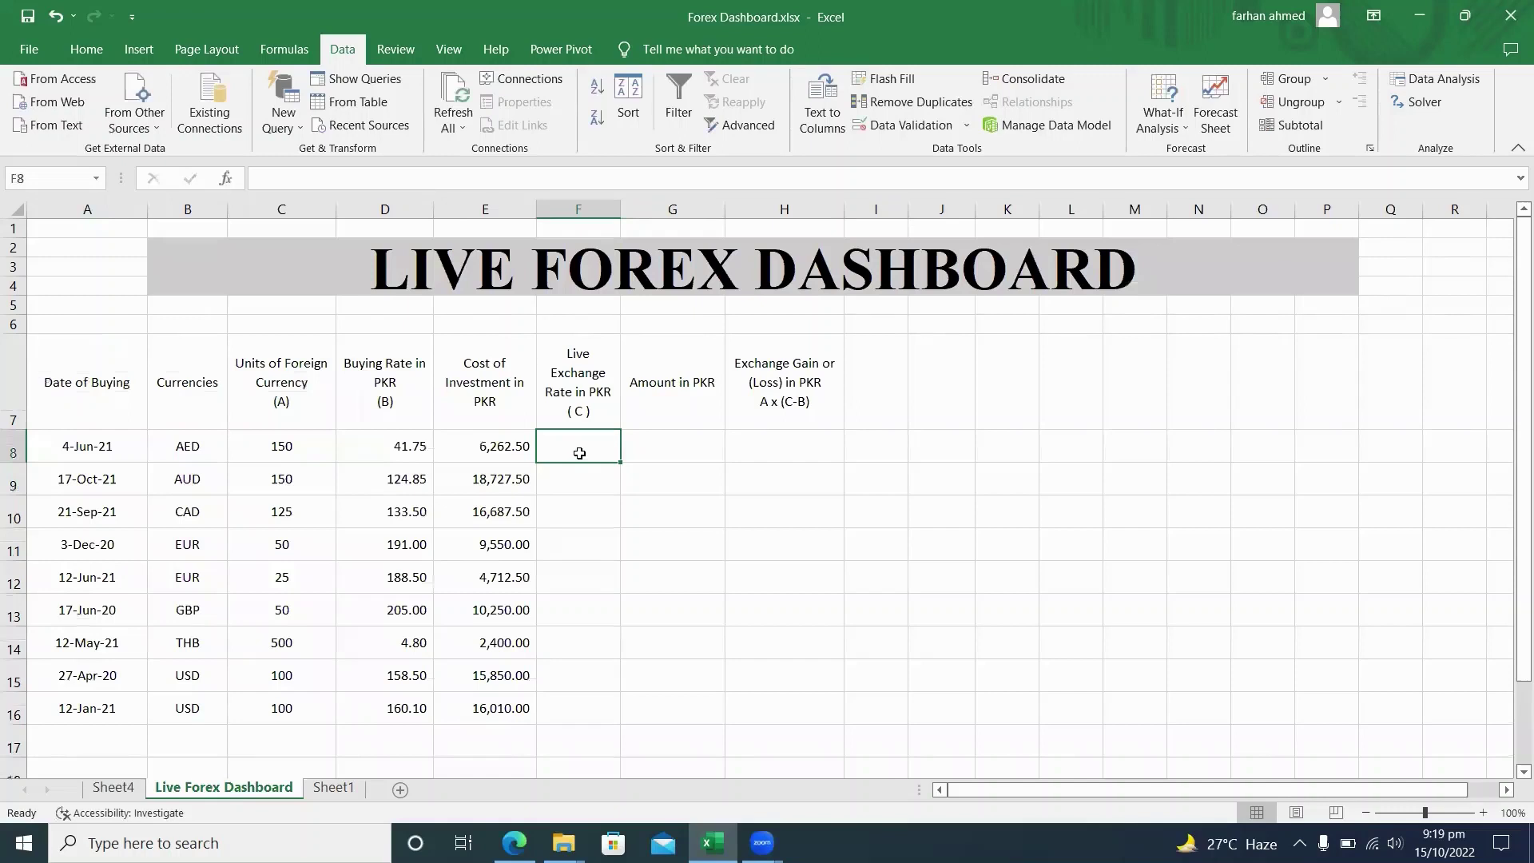
pyautogui.press('Down')
pyautogui.press('Down')
pyautogui.press('Down')
pyautogui.press('Down')
pyautogui.press('Up')
pyautogui.press('Up')
pyautogui.press('Left')
pyautogui.press('Left')
pyautogui.press('Up')
pyautogui.press('Up')
pyautogui.press('Up')
pyautogui.press('Left')
pyautogui.press('Left')
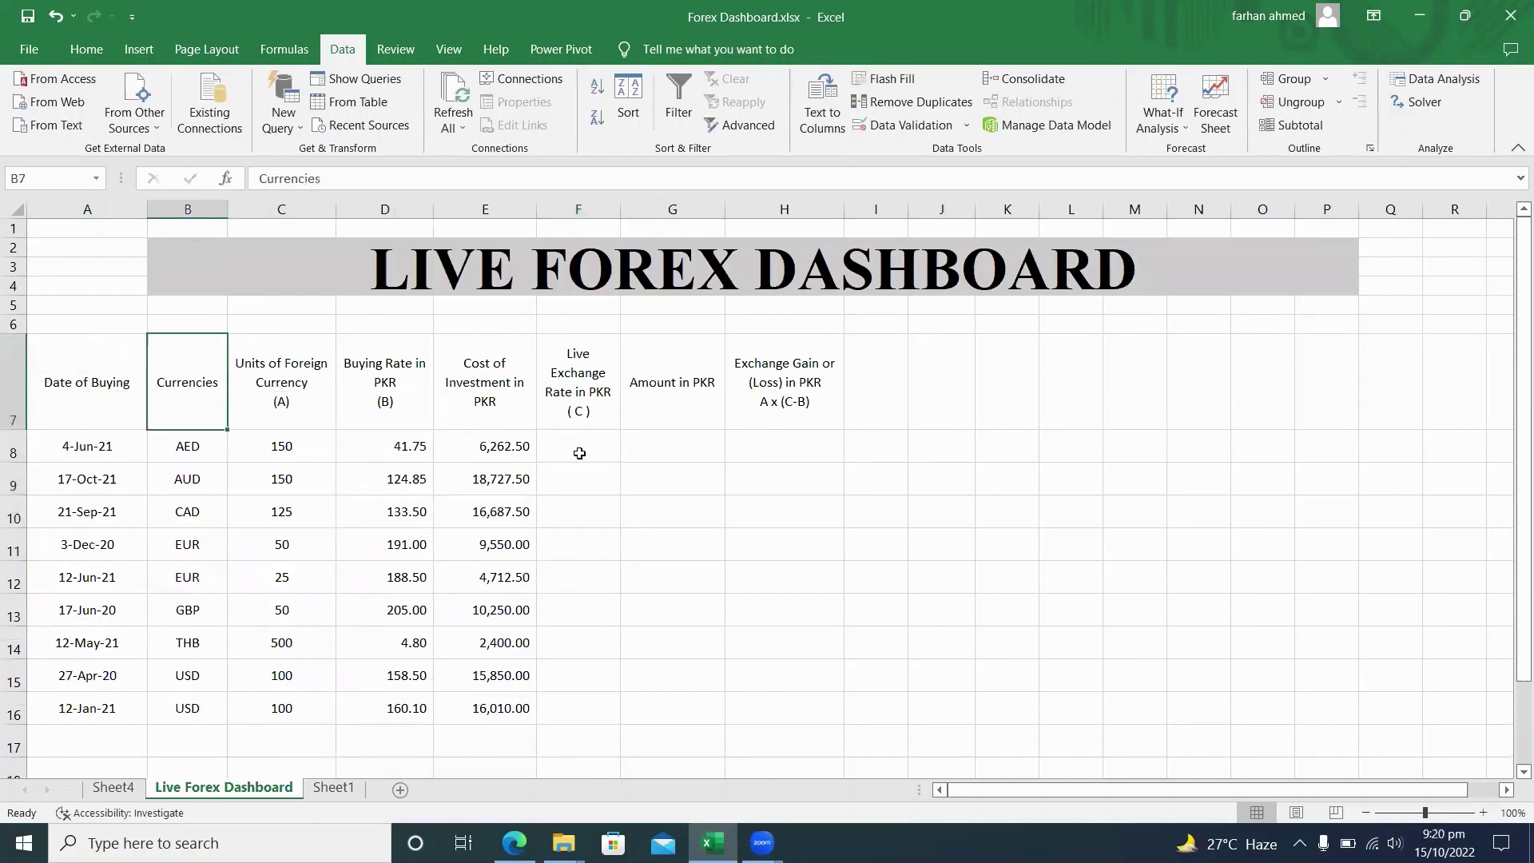
pyautogui.press('Down')
pyautogui.press('Down')
pyautogui.press('Down')
pyautogui.press('Down')
pyautogui.press('Up')
pyautogui.press('Up')
pyautogui.press('Up')
pyautogui.press('Right')
pyautogui.press('Right')
pyautogui.press('Right')
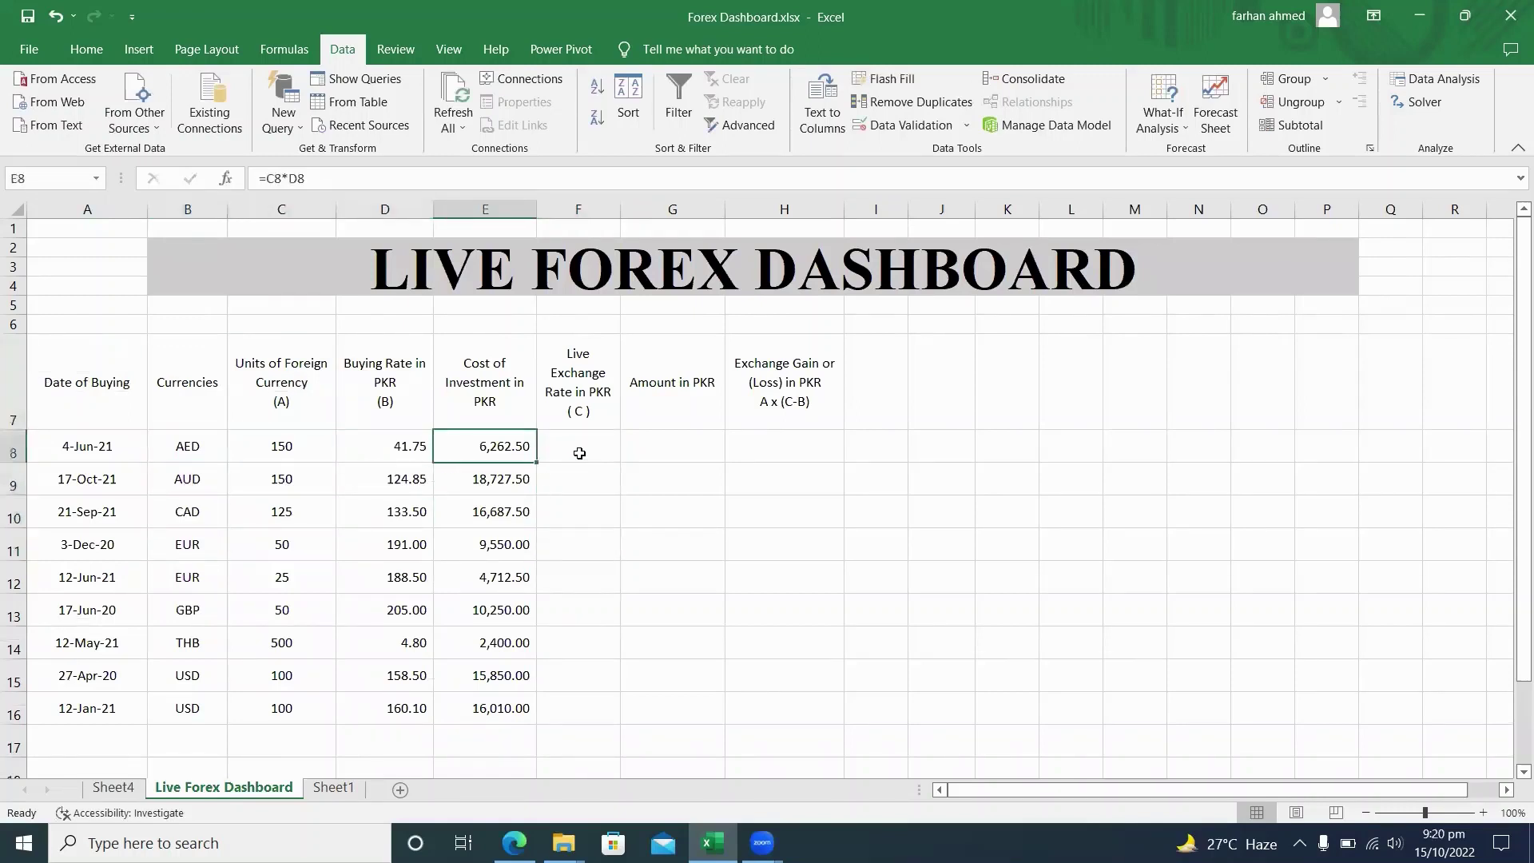
pyautogui.press('Right')
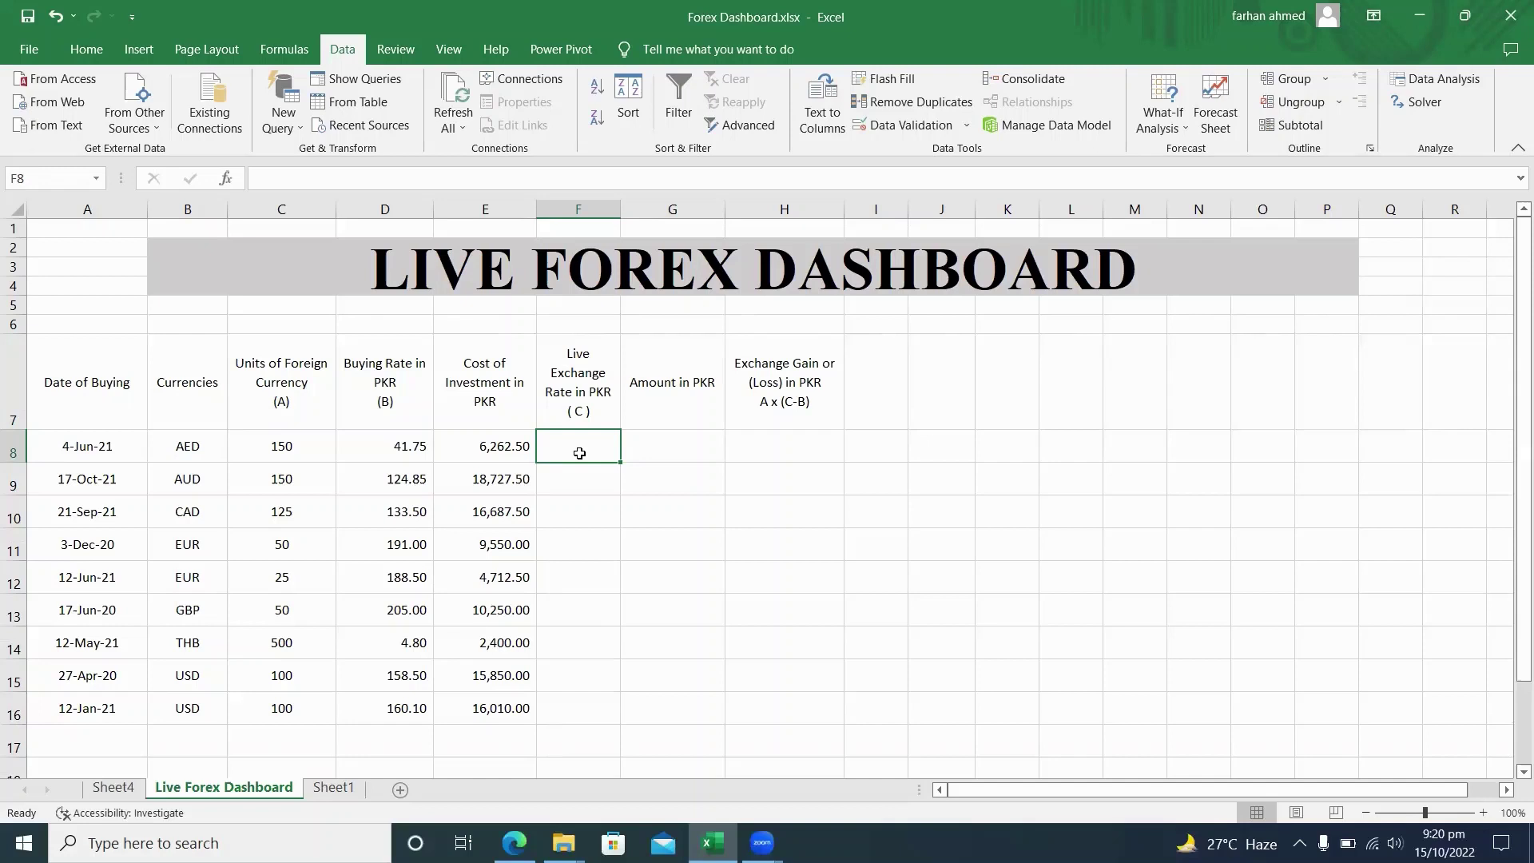
pyautogui.press('Right')
pyautogui.press('Left')
pyautogui.press('Right')
pyautogui.press('Left')
pyautogui.press('Down')
pyautogui.press('Up')
pyautogui.press('Down')
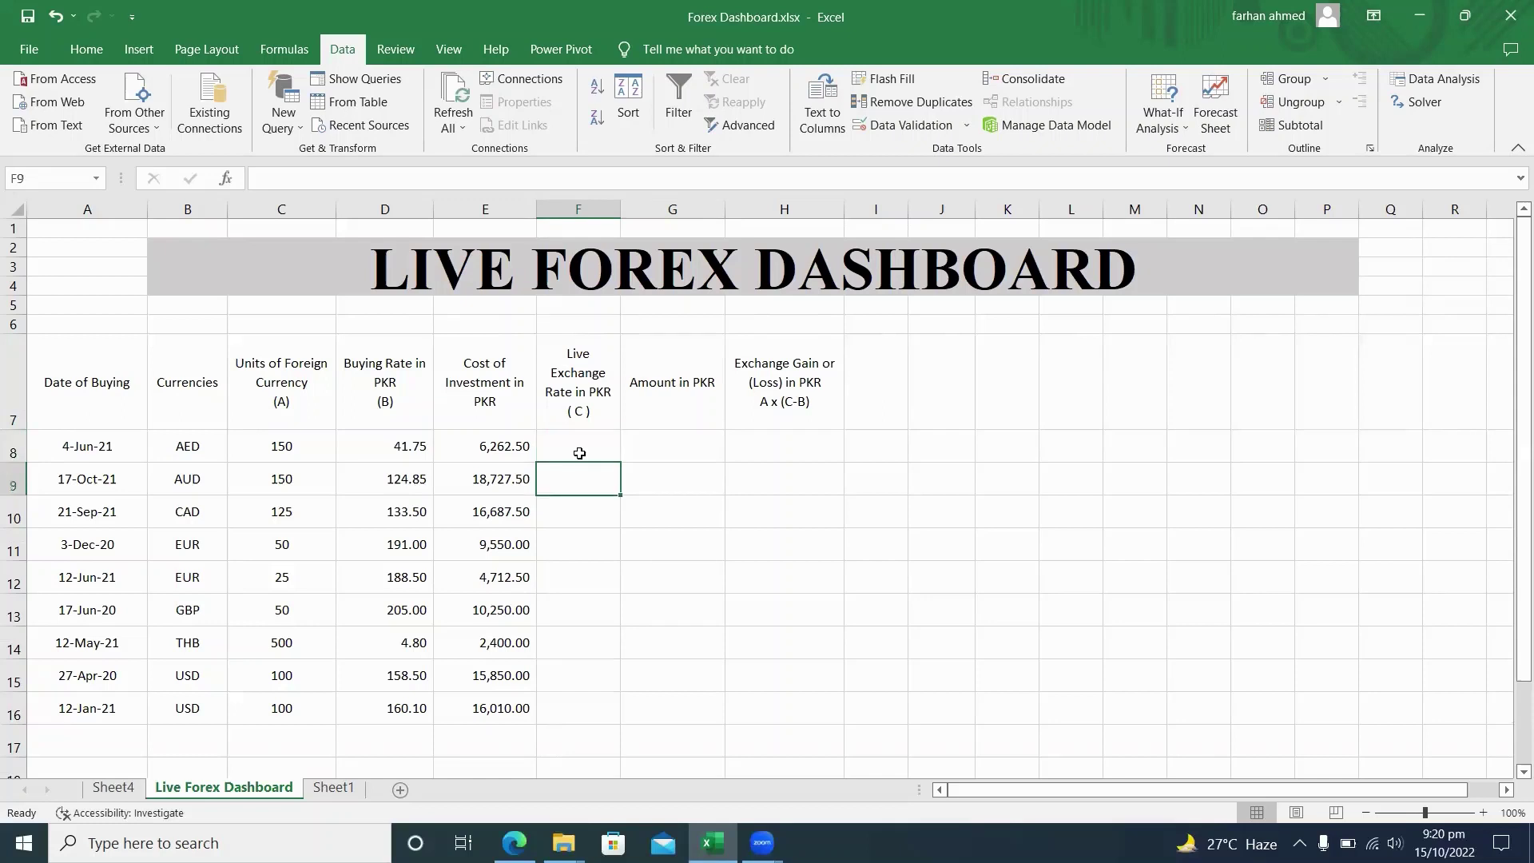
pyautogui.press('Up')
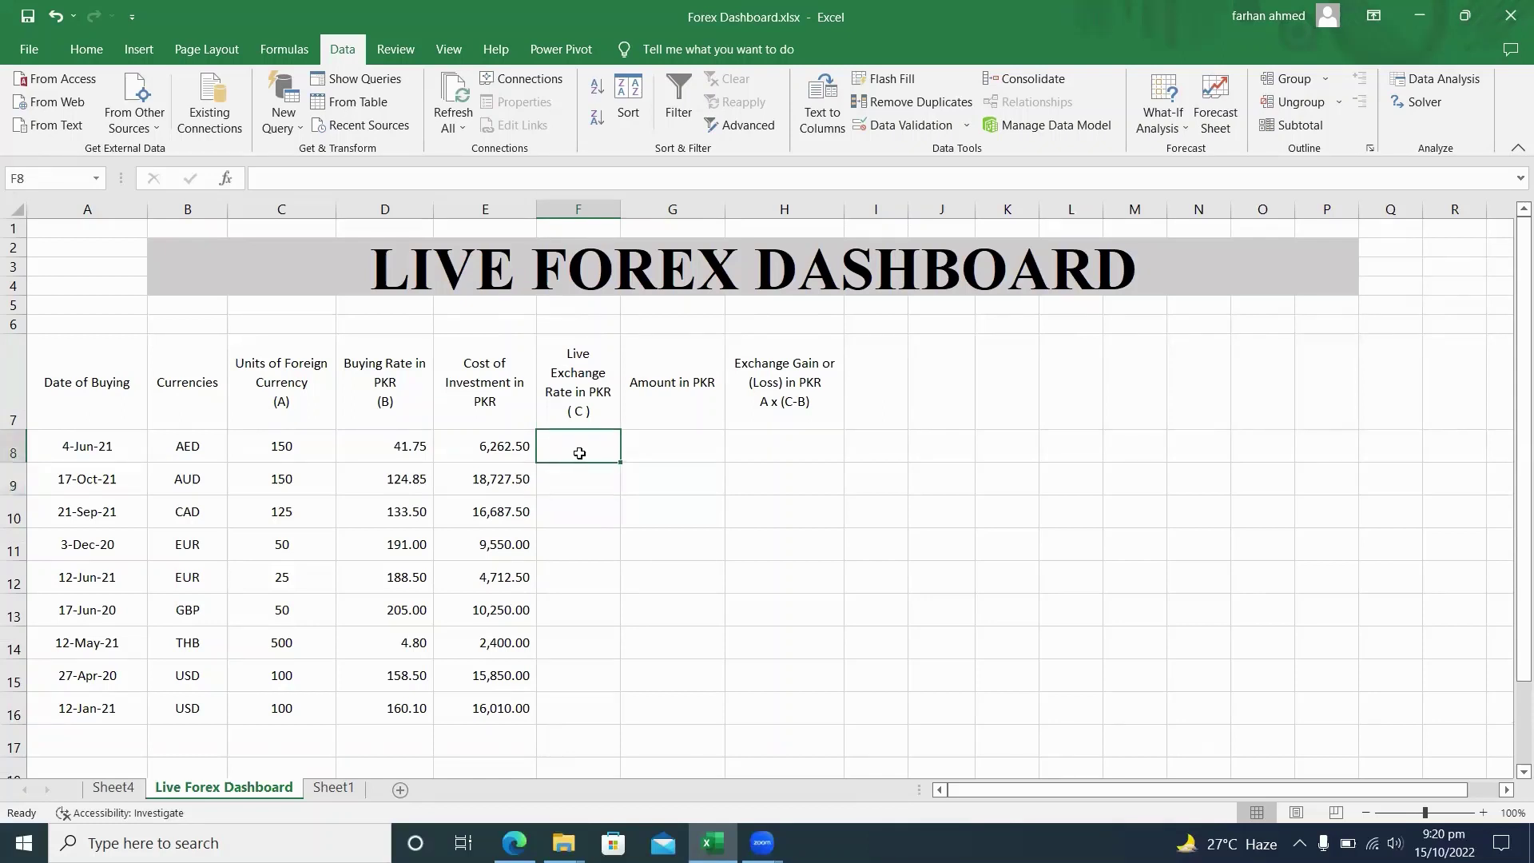
pyautogui.press('Down')
pyautogui.press('Down')
pyautogui.press('Up')
pyautogui.press('Up')
pyautogui.press('Down')
pyautogui.press('Down')
pyautogui.press('Down')
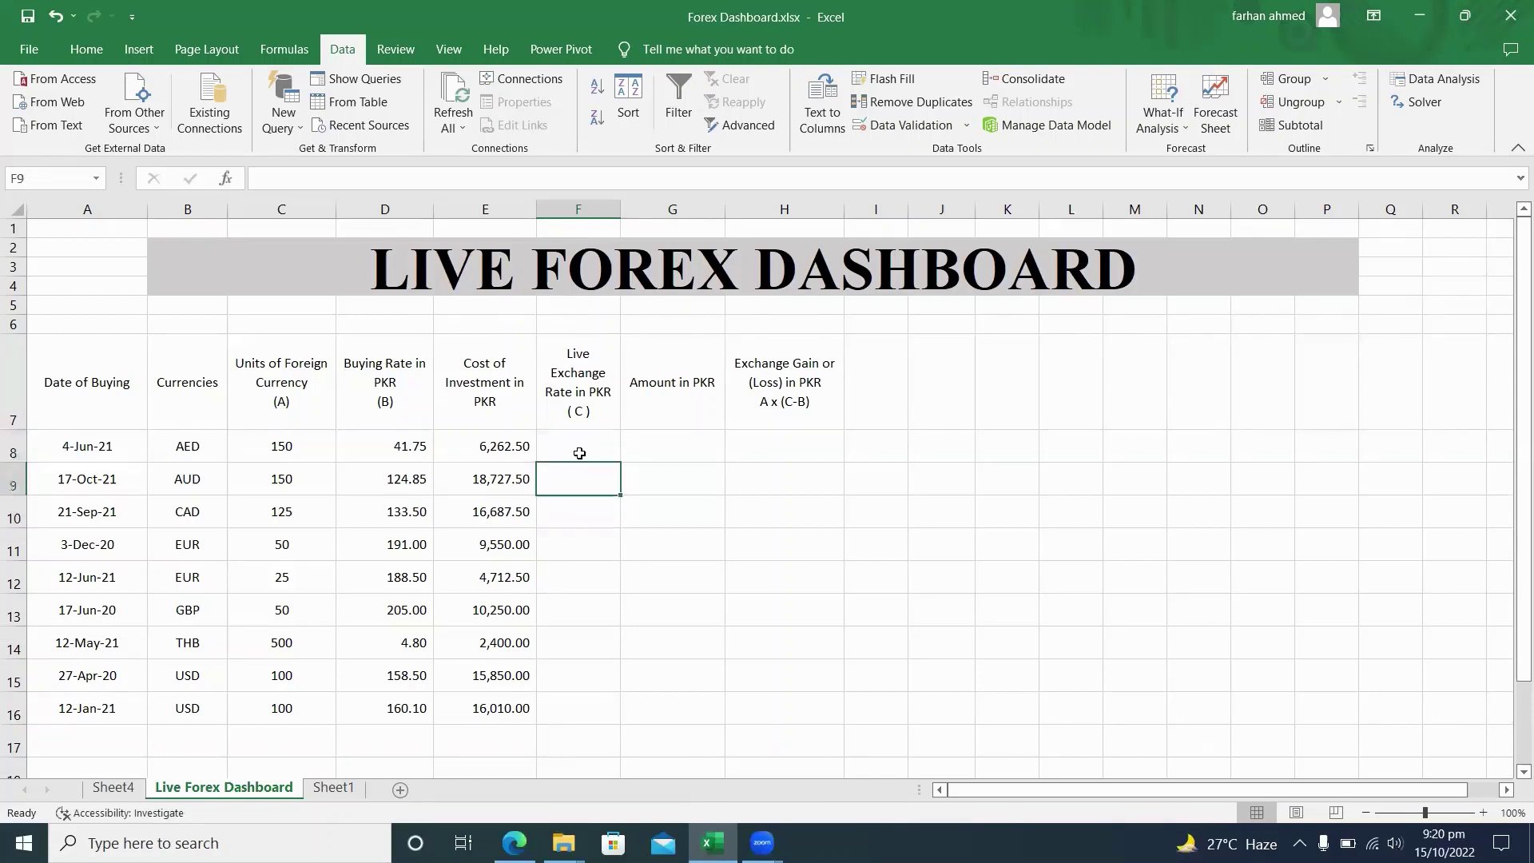
pyautogui.press('Up')
pyautogui.press('Up')
pyautogui.press('Up')
pyautogui.press('Down')
pyautogui.press('Up')
pyautogui.press('Left')
pyautogui.press('Right')
pyautogui.press('Left')
pyautogui.press('Right')
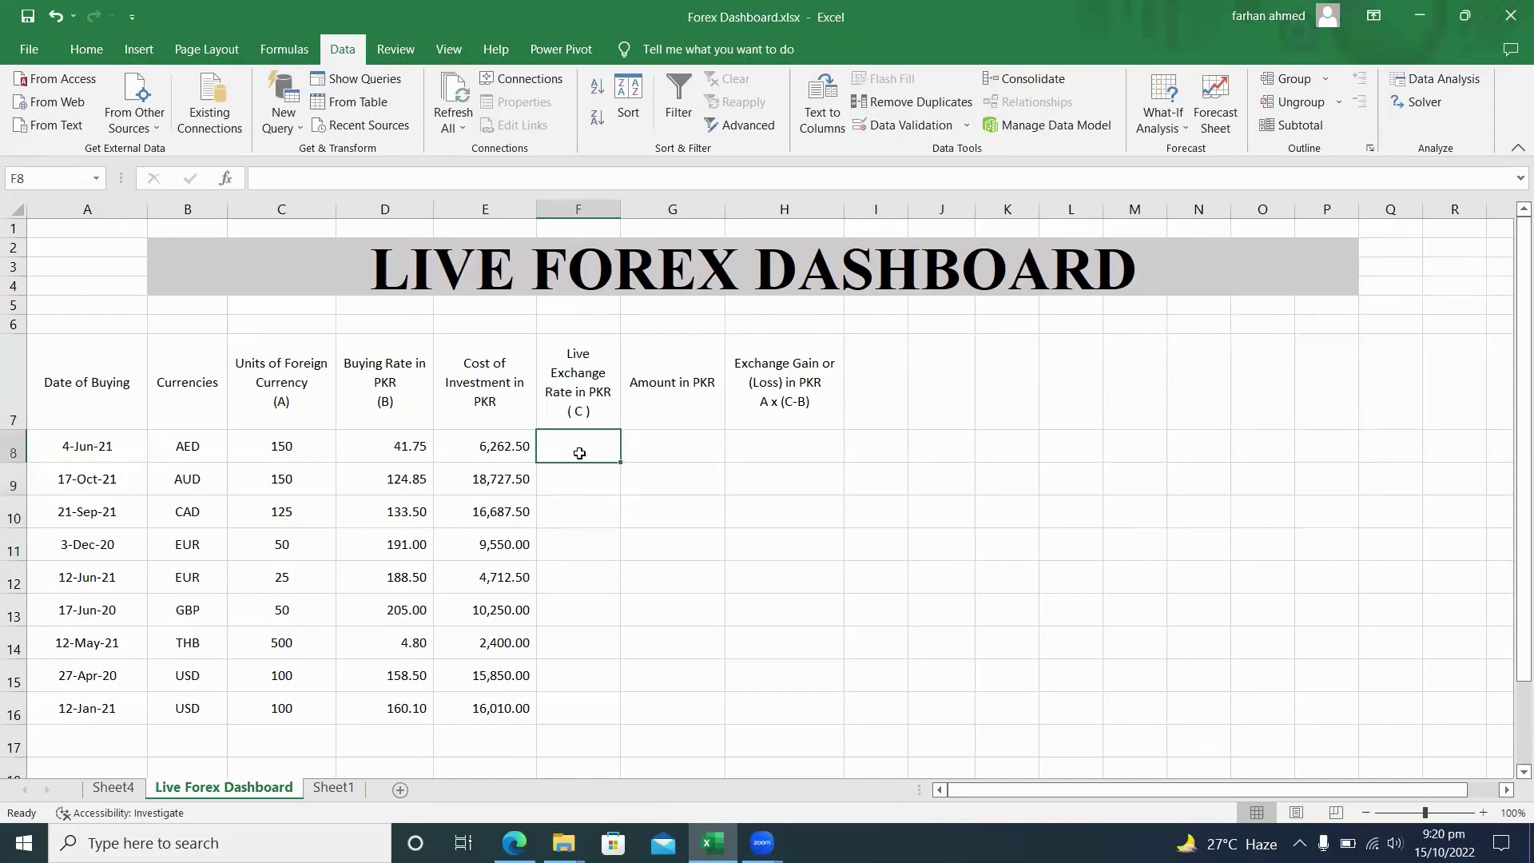
pyautogui.press('Right')
pyautogui.press('Left')
pyautogui.press('Left')
pyautogui.press('Right')
pyautogui.press('Left')
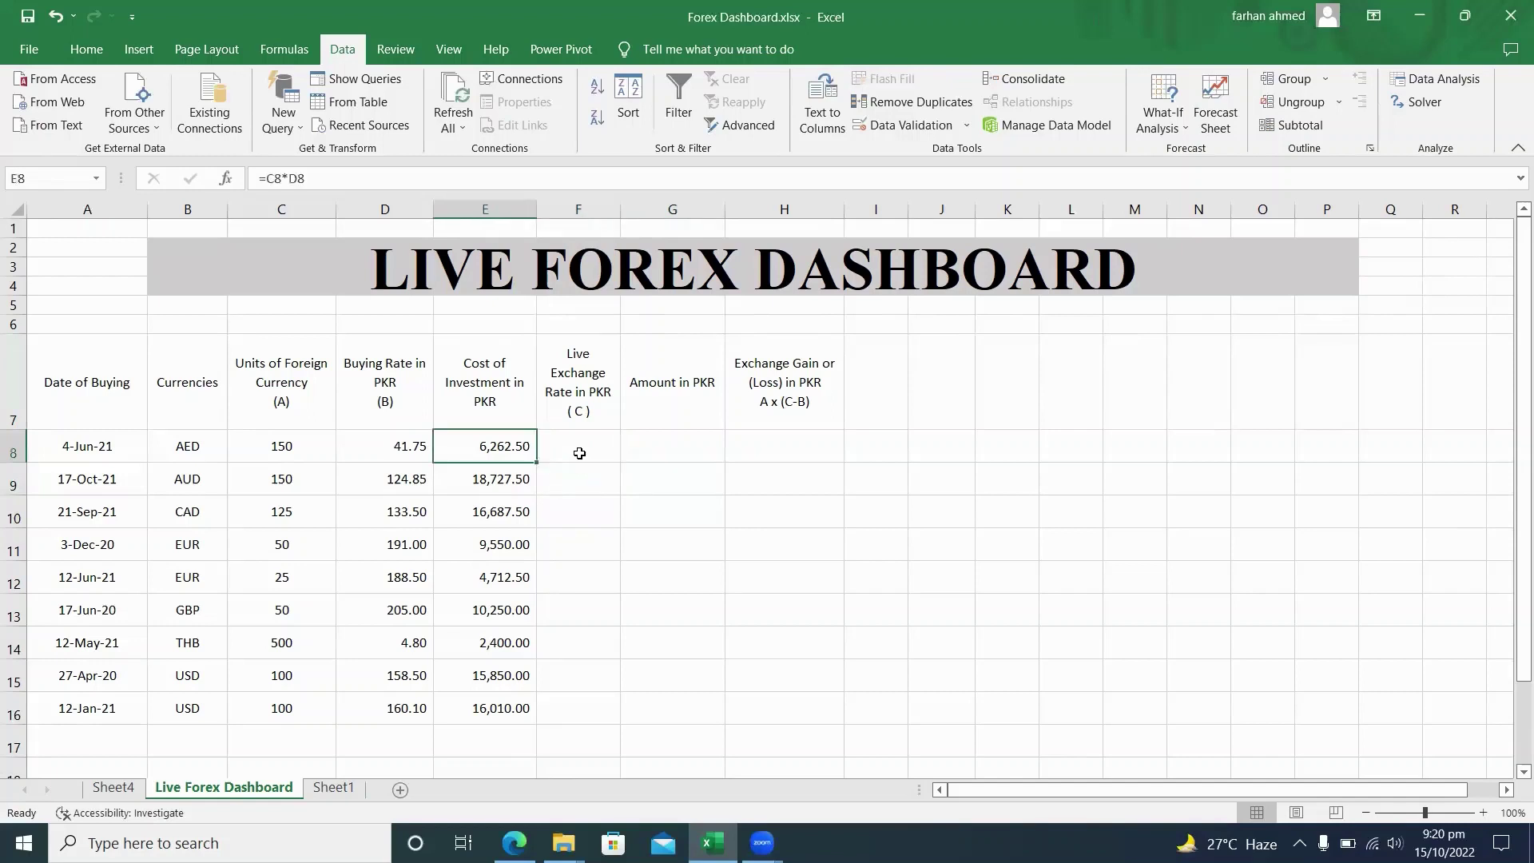
pyautogui.press('Left')
pyautogui.press('Right')
pyautogui.press('Right')
pyautogui.write('=loo')
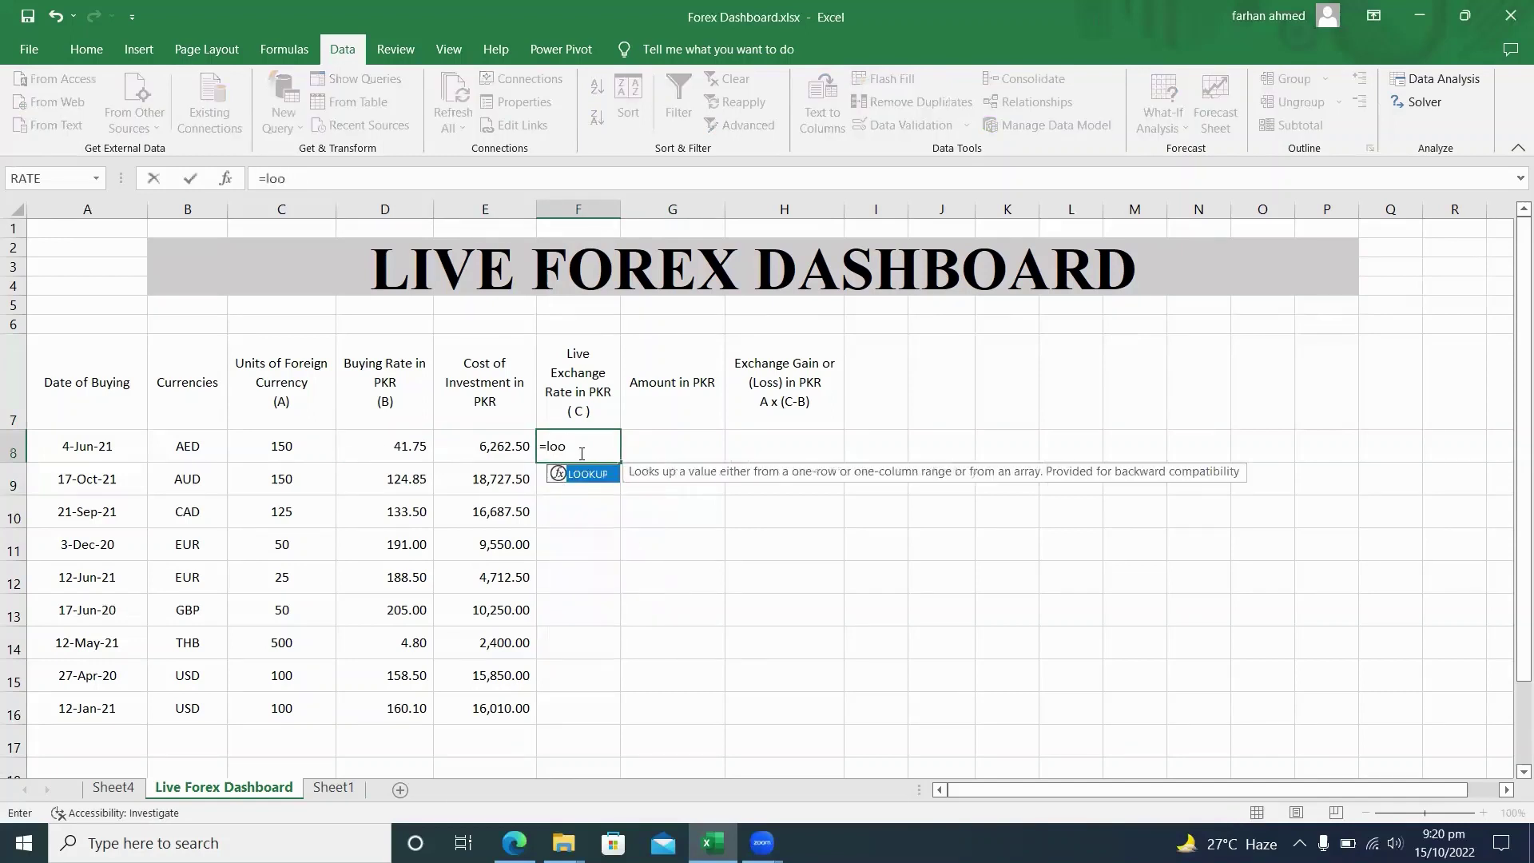
pyautogui.press('Tab')
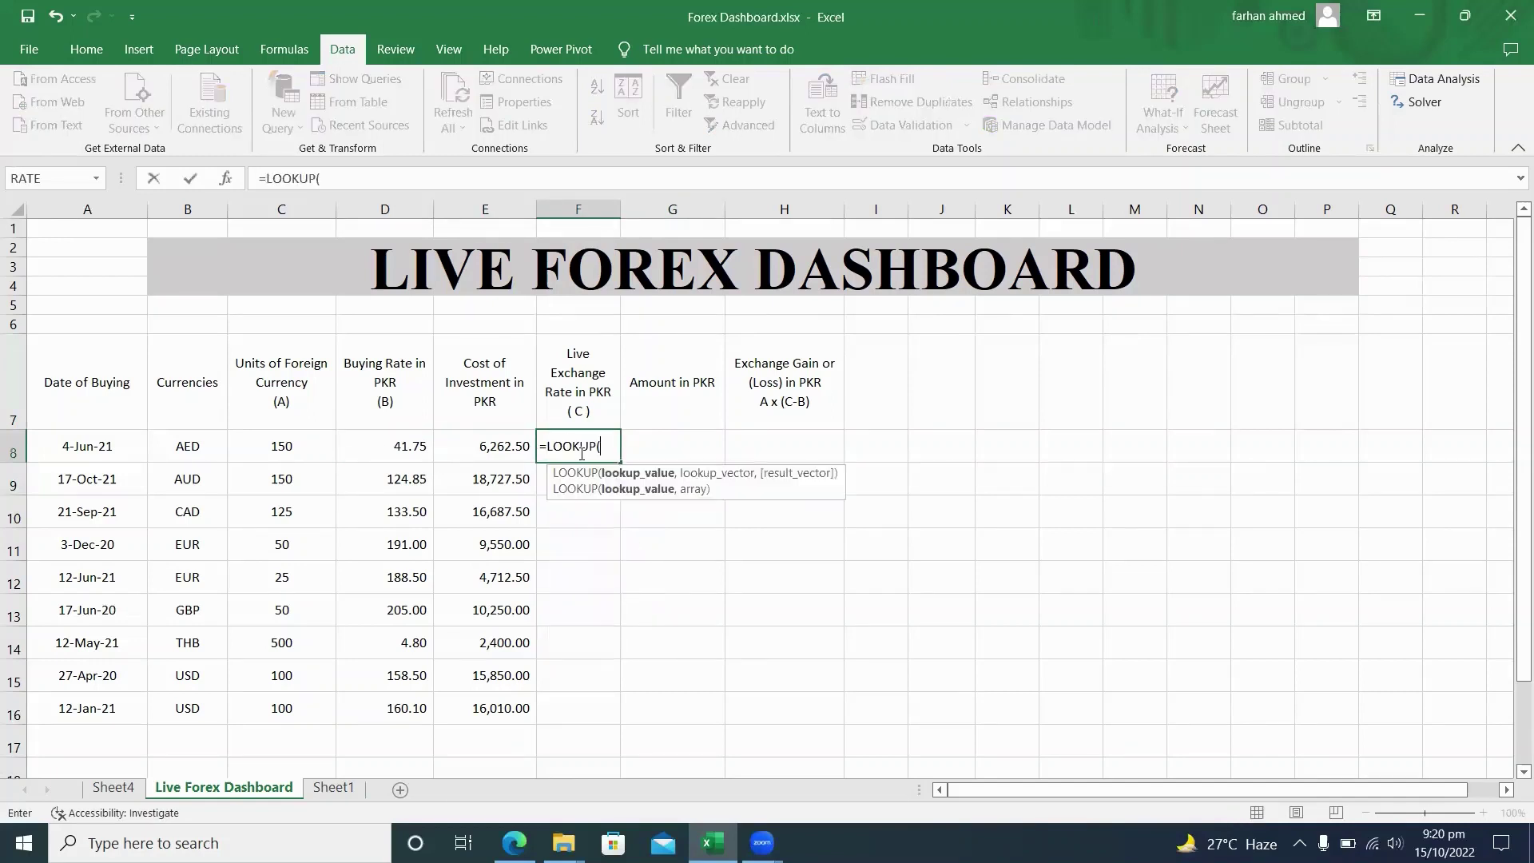
pyautogui.click(111, 791)
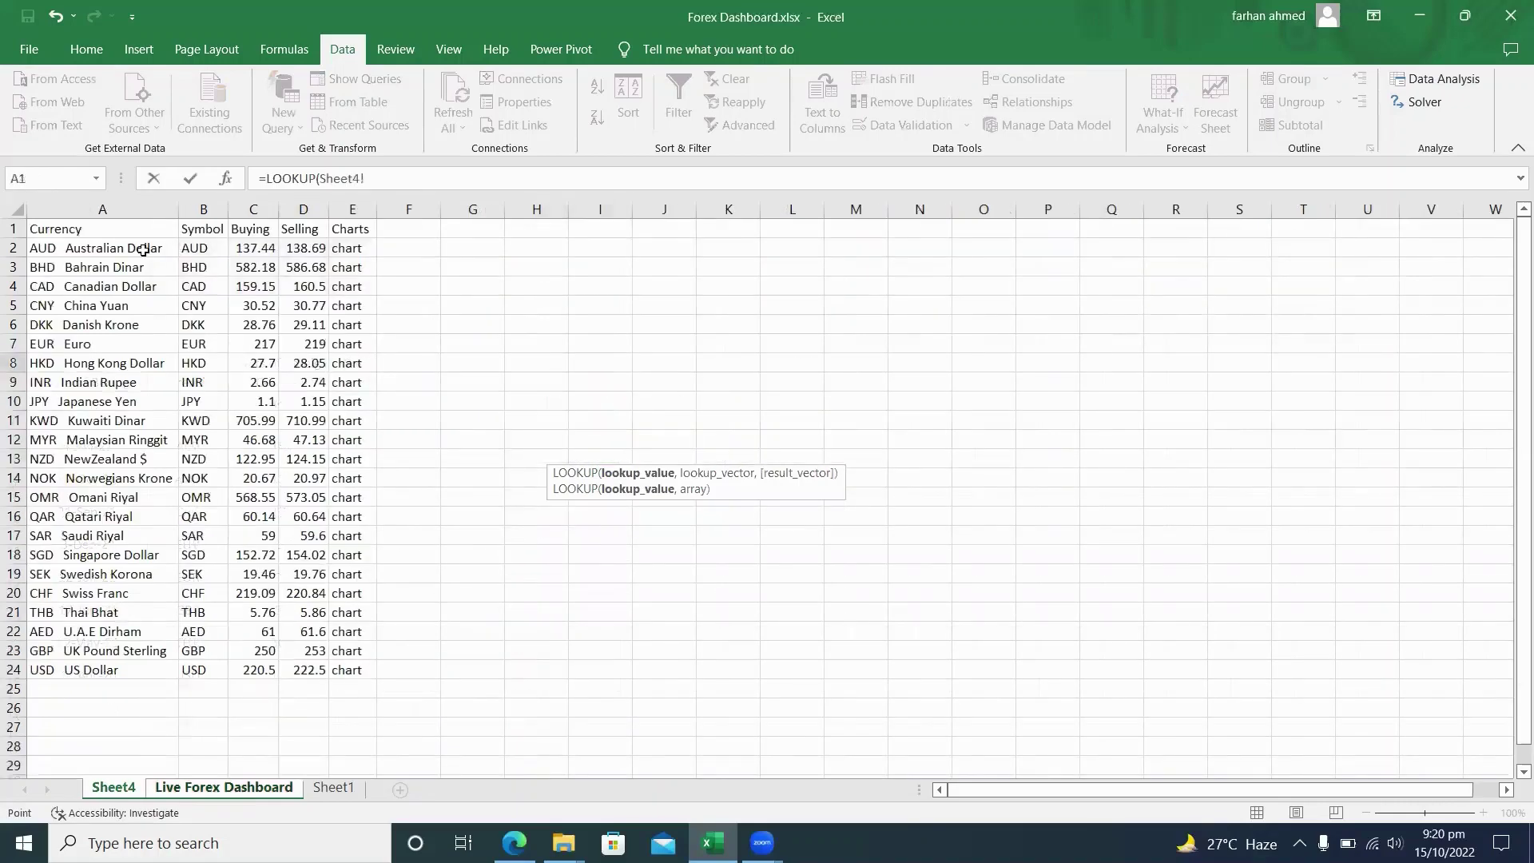
pyautogui.click(199, 248)
pyautogui.press('Escape')
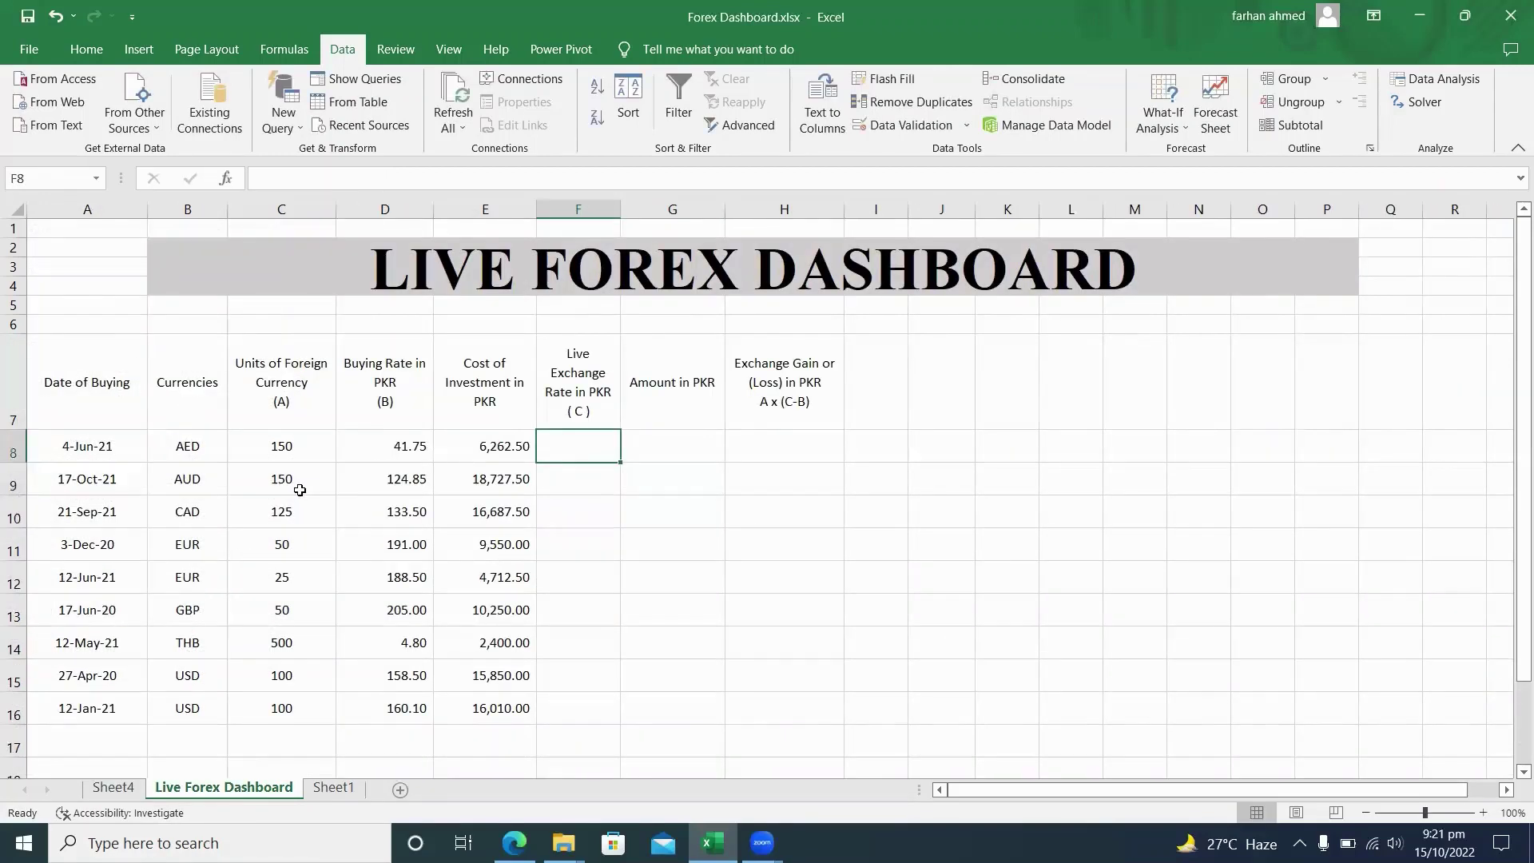
# Step: Start a VLOOKUP formula in F8, the first live exchange rate cell, with the currency code in B8 as lookup value
pyautogui.click(190, 446)
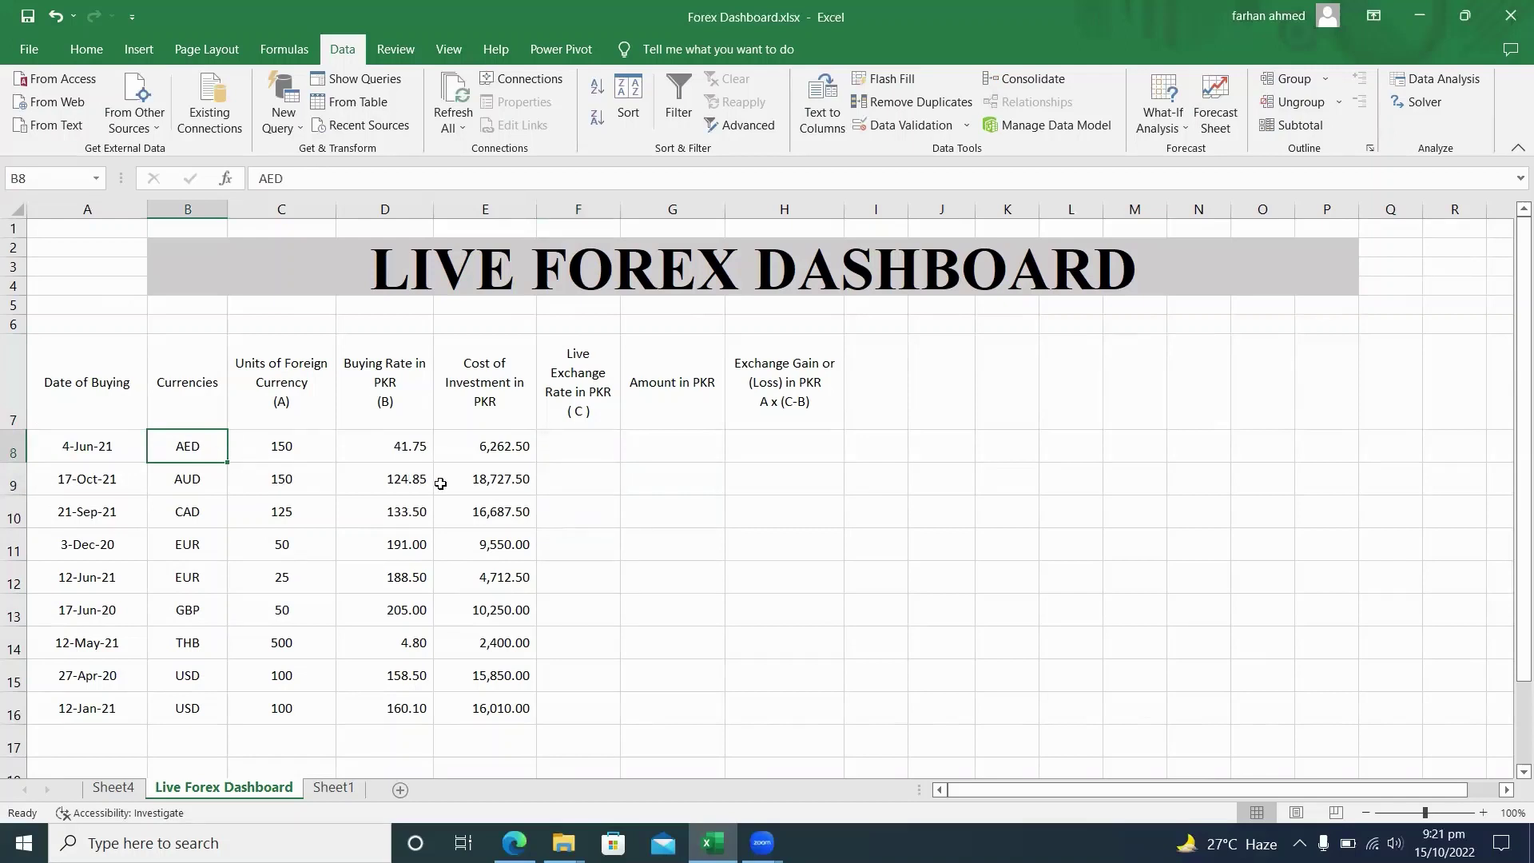
pyautogui.click(588, 444)
pyautogui.write('=')
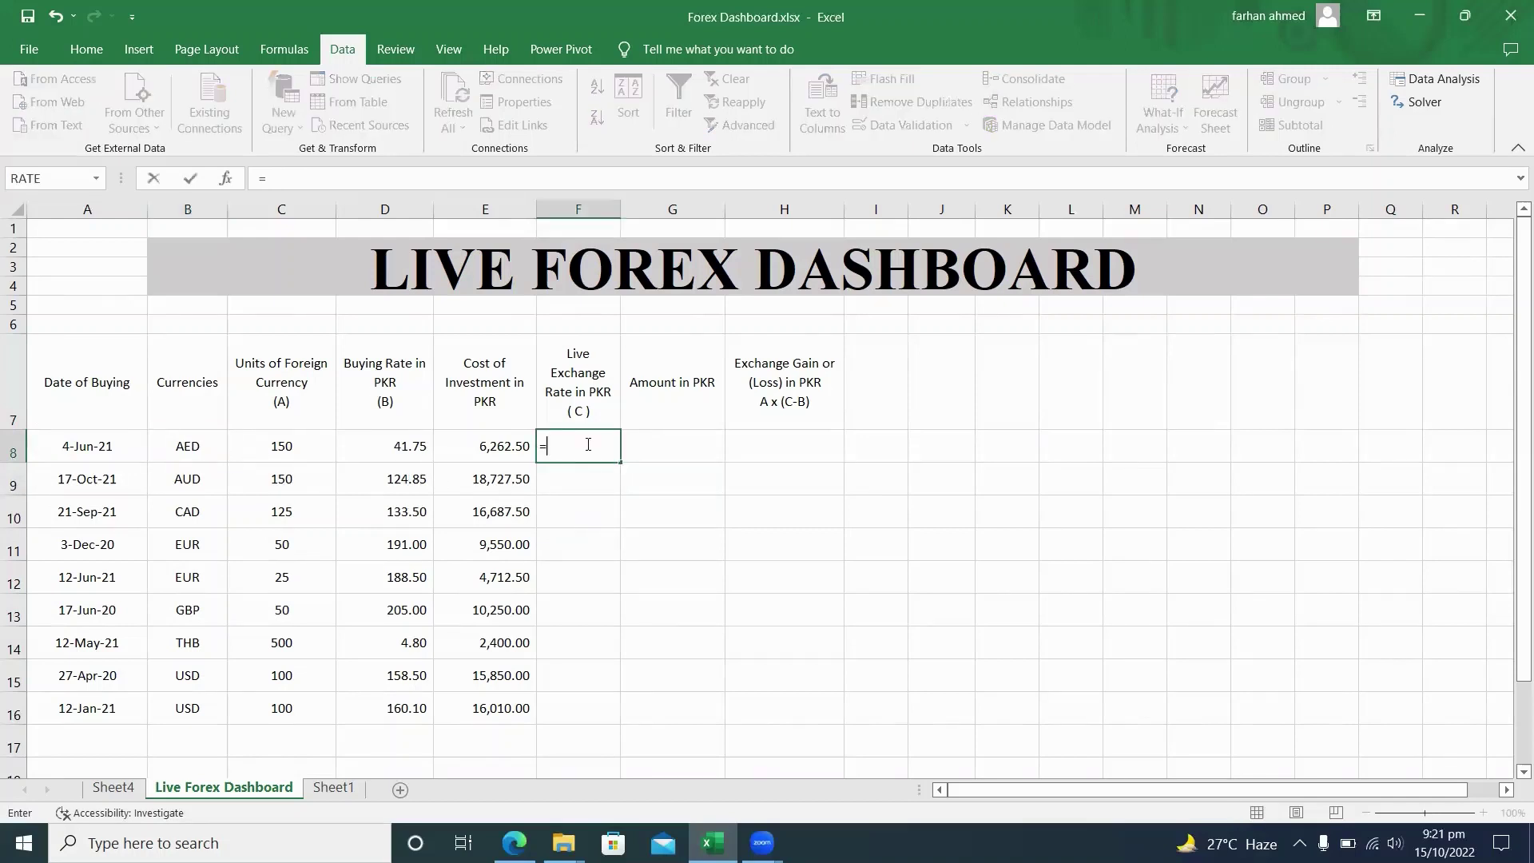
pyautogui.write('vloo')
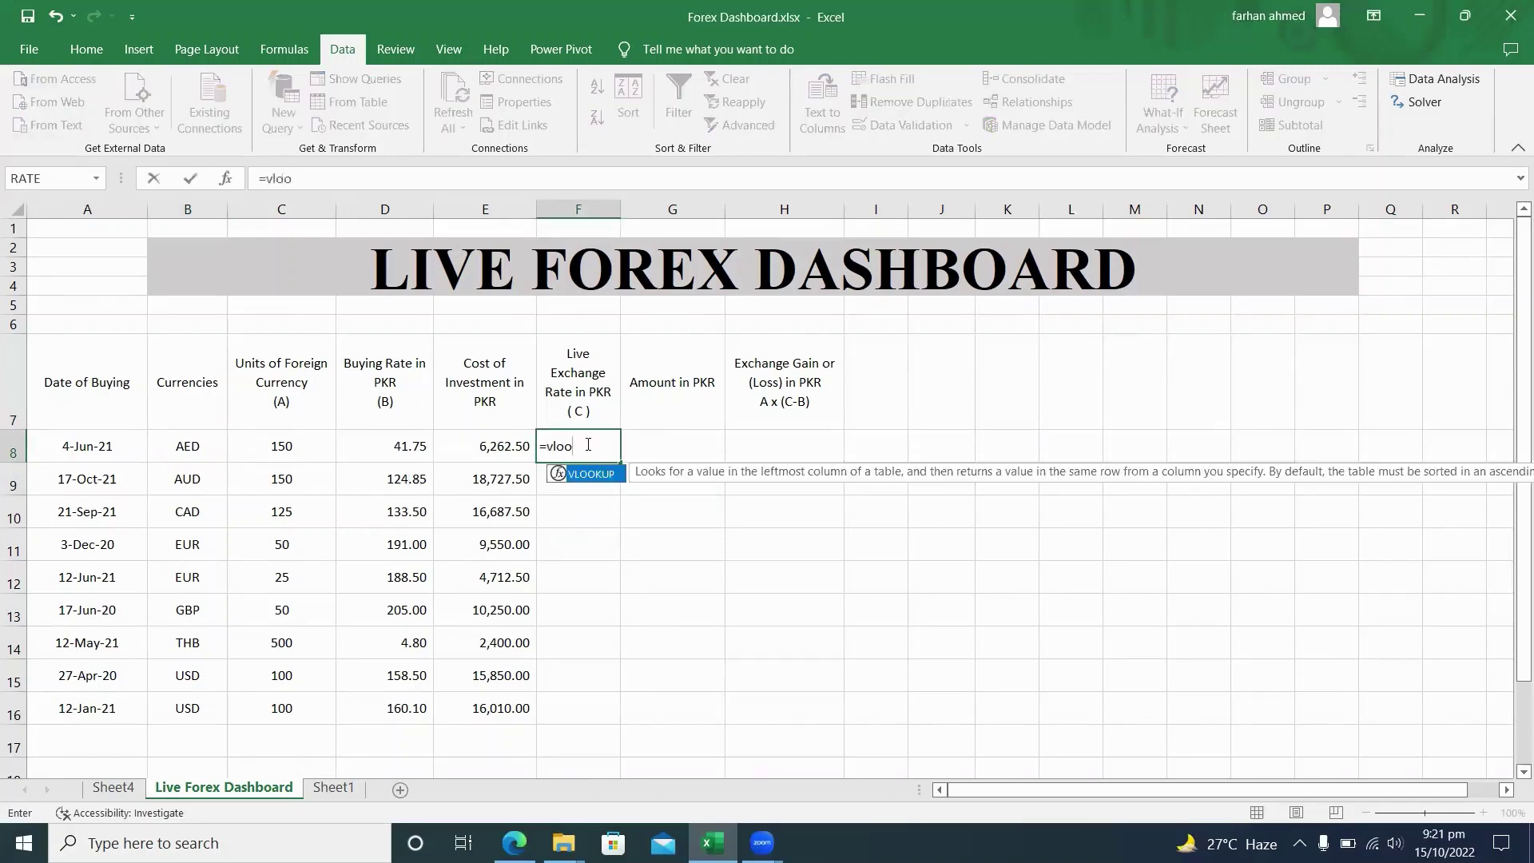
pyautogui.press('Tab')
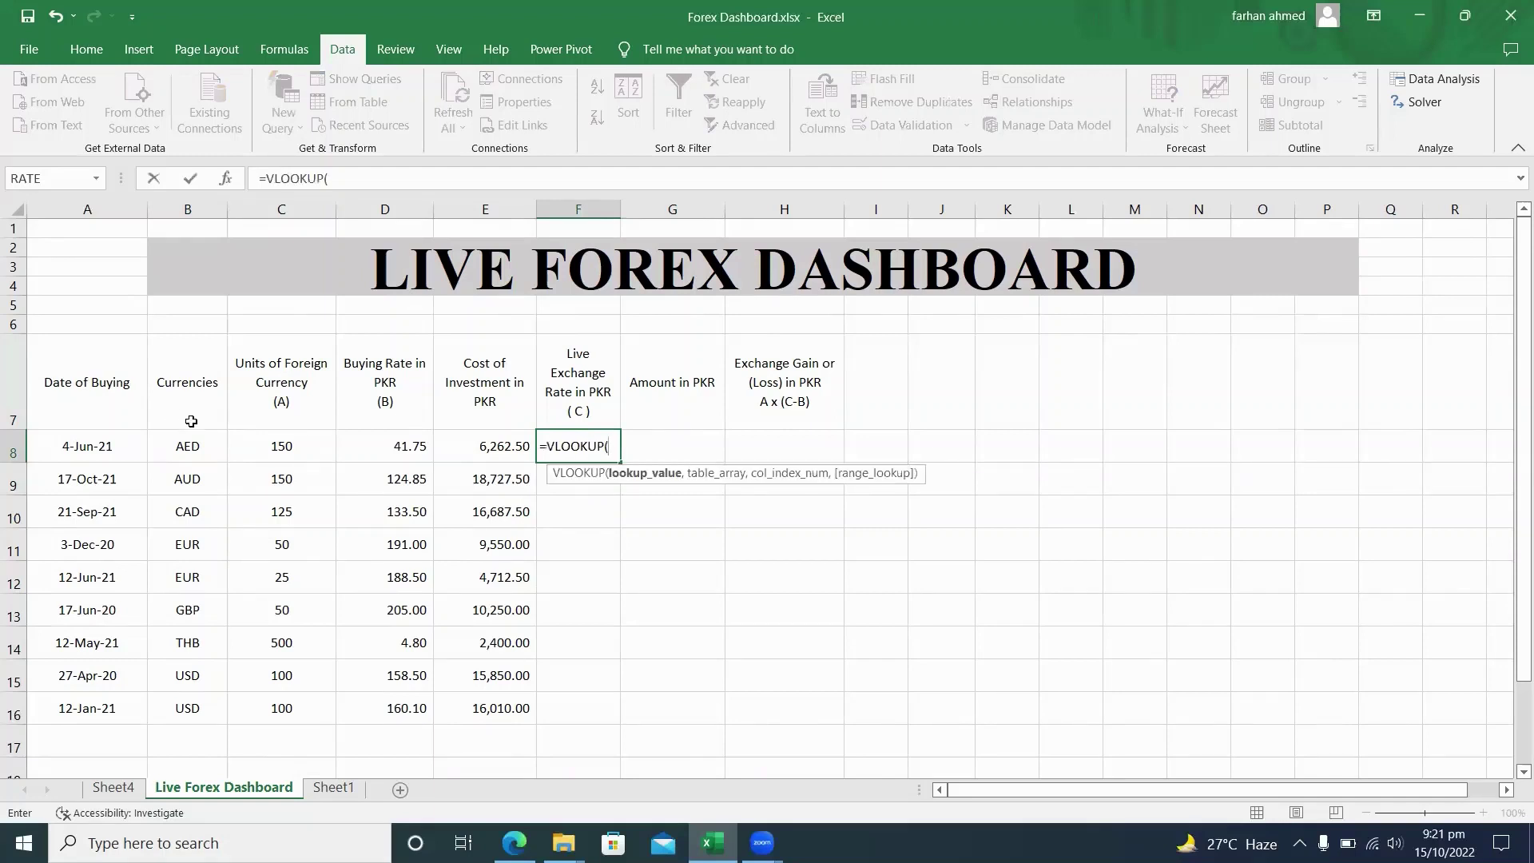
pyautogui.click(183, 448)
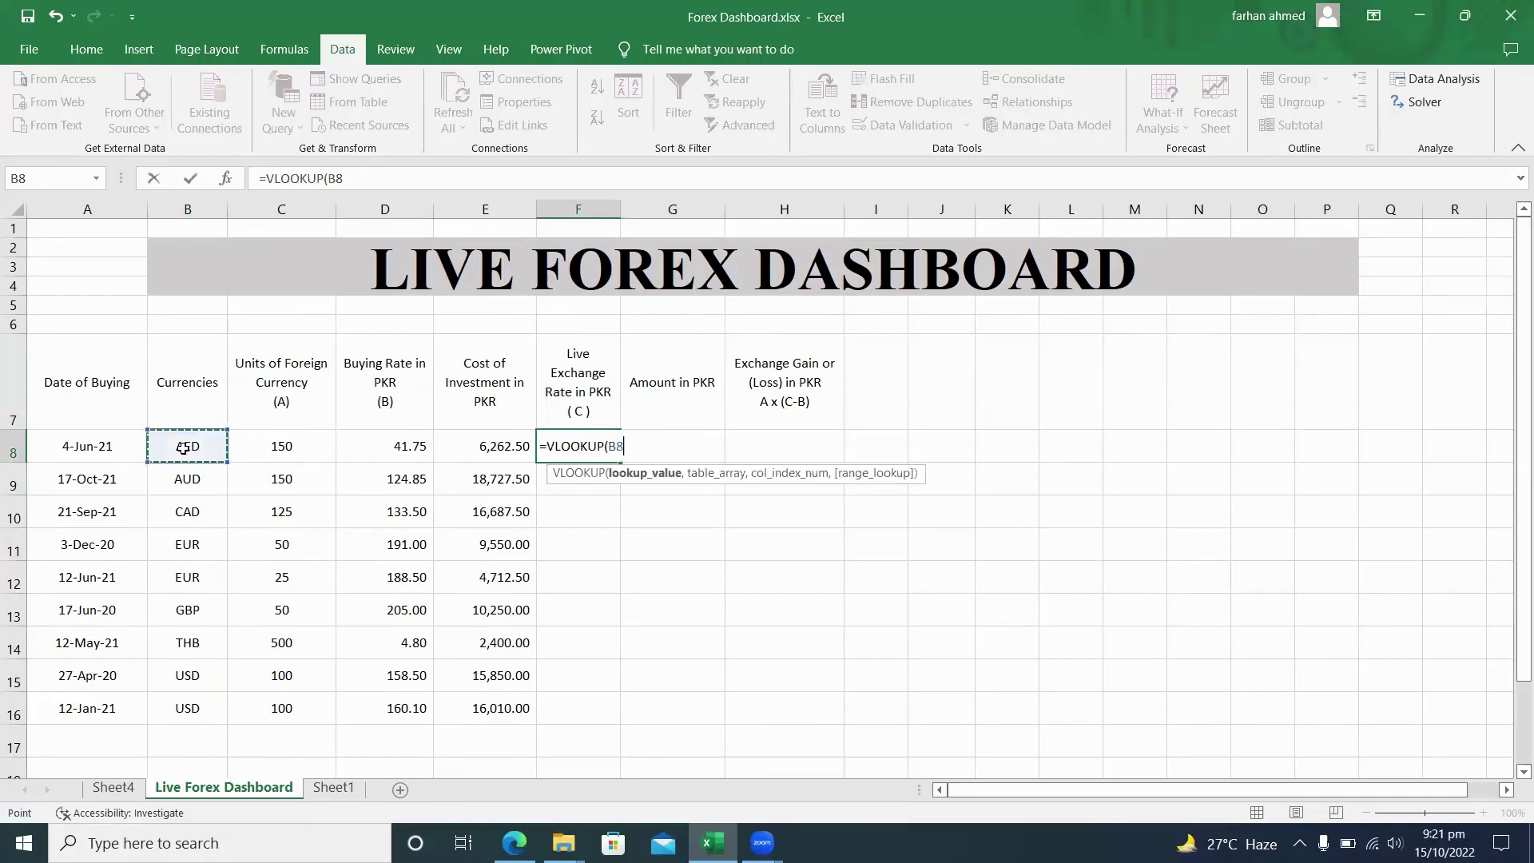
pyautogui.write(',')
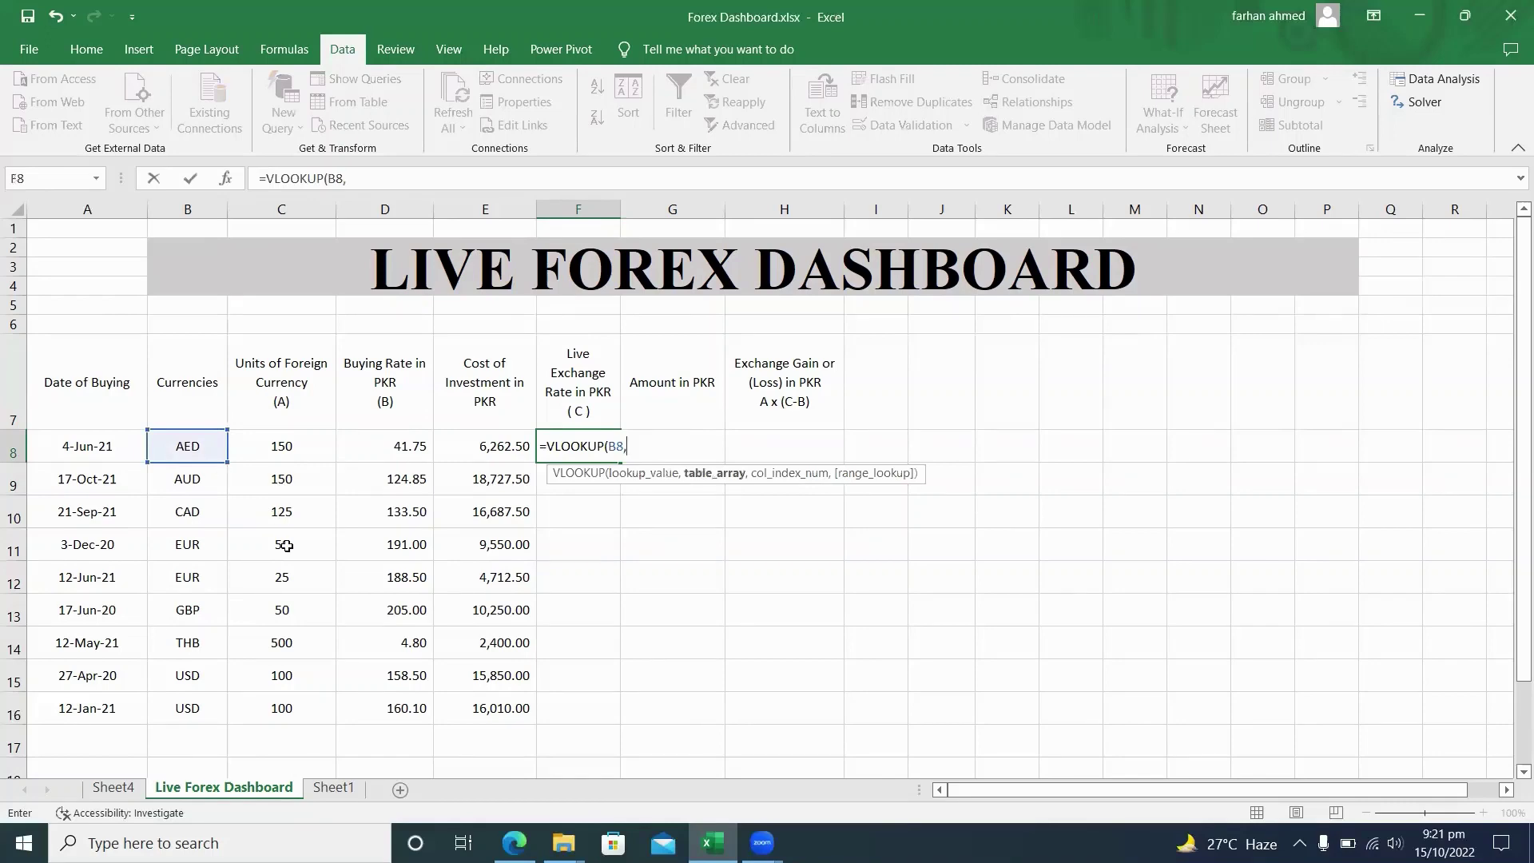
# Step: Set the VLOOKUP table array to Sheet4!B1:D24, covering the Symbol, Buying and Selling columns
pyautogui.click(104, 789)
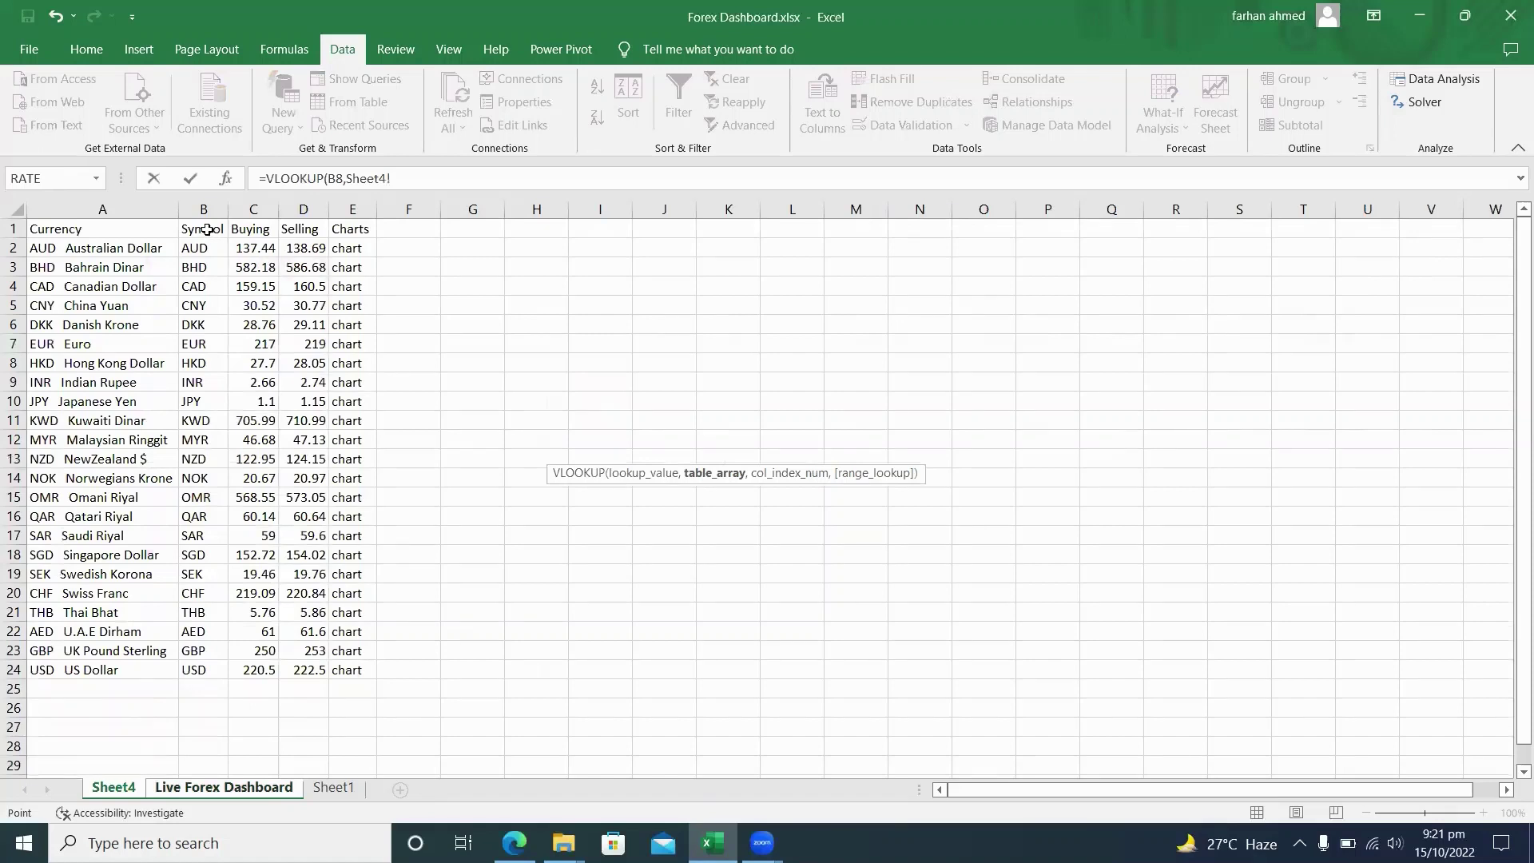
pyautogui.click(207, 230)
pyautogui.hotkey('shift', 'Right')
pyautogui.hotkey('shift', 'Right')
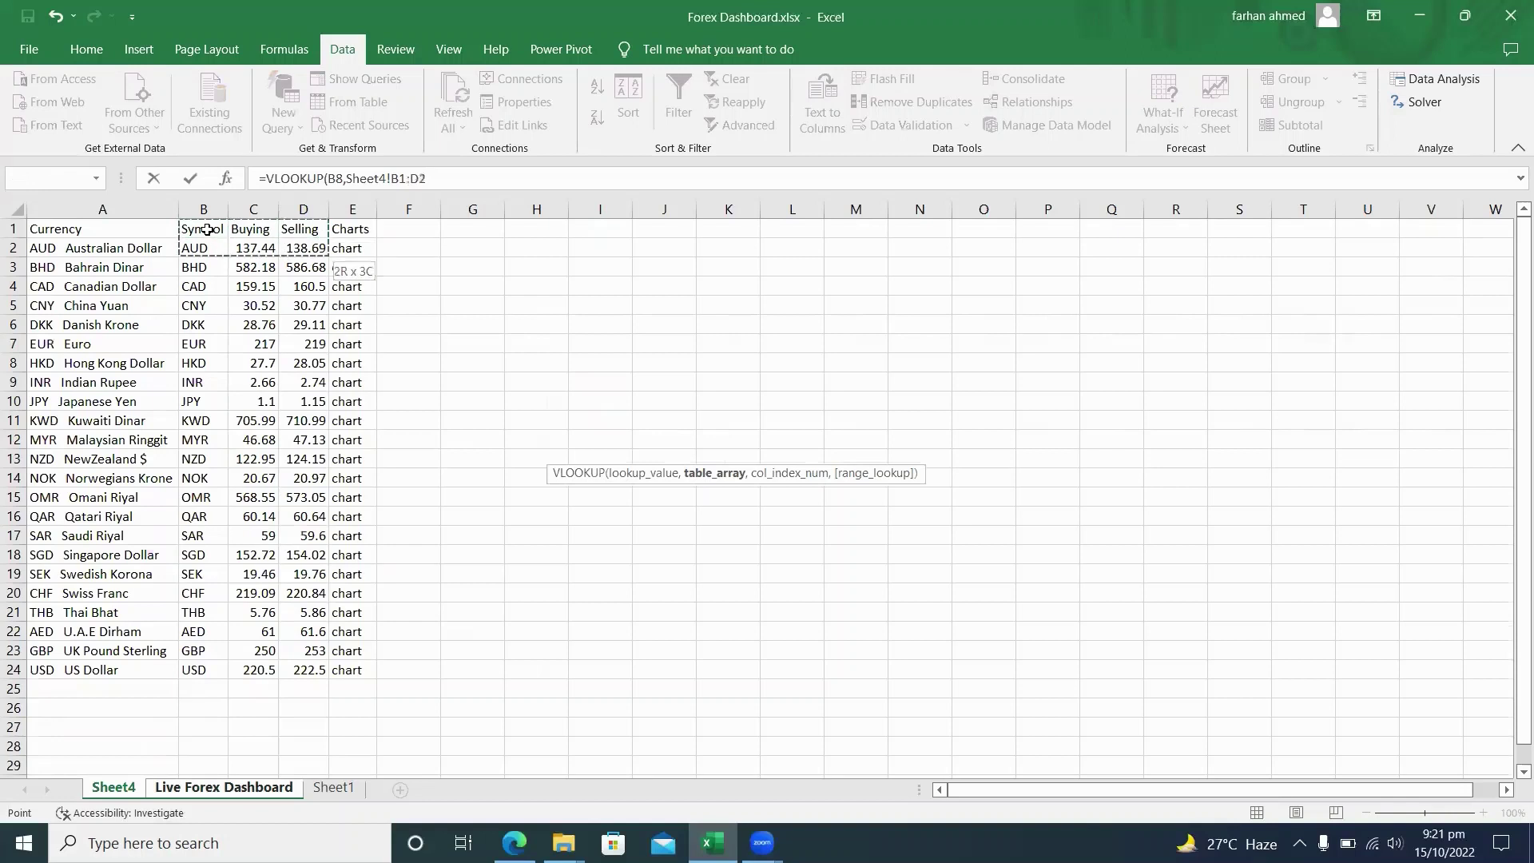
pyautogui.hotkey('shift', 'Down')
pyautogui.hotkey('shift', 'Down')
pyautogui.hotkey('shift', 'Down')
pyautogui.hotkey('shift', 'Down')
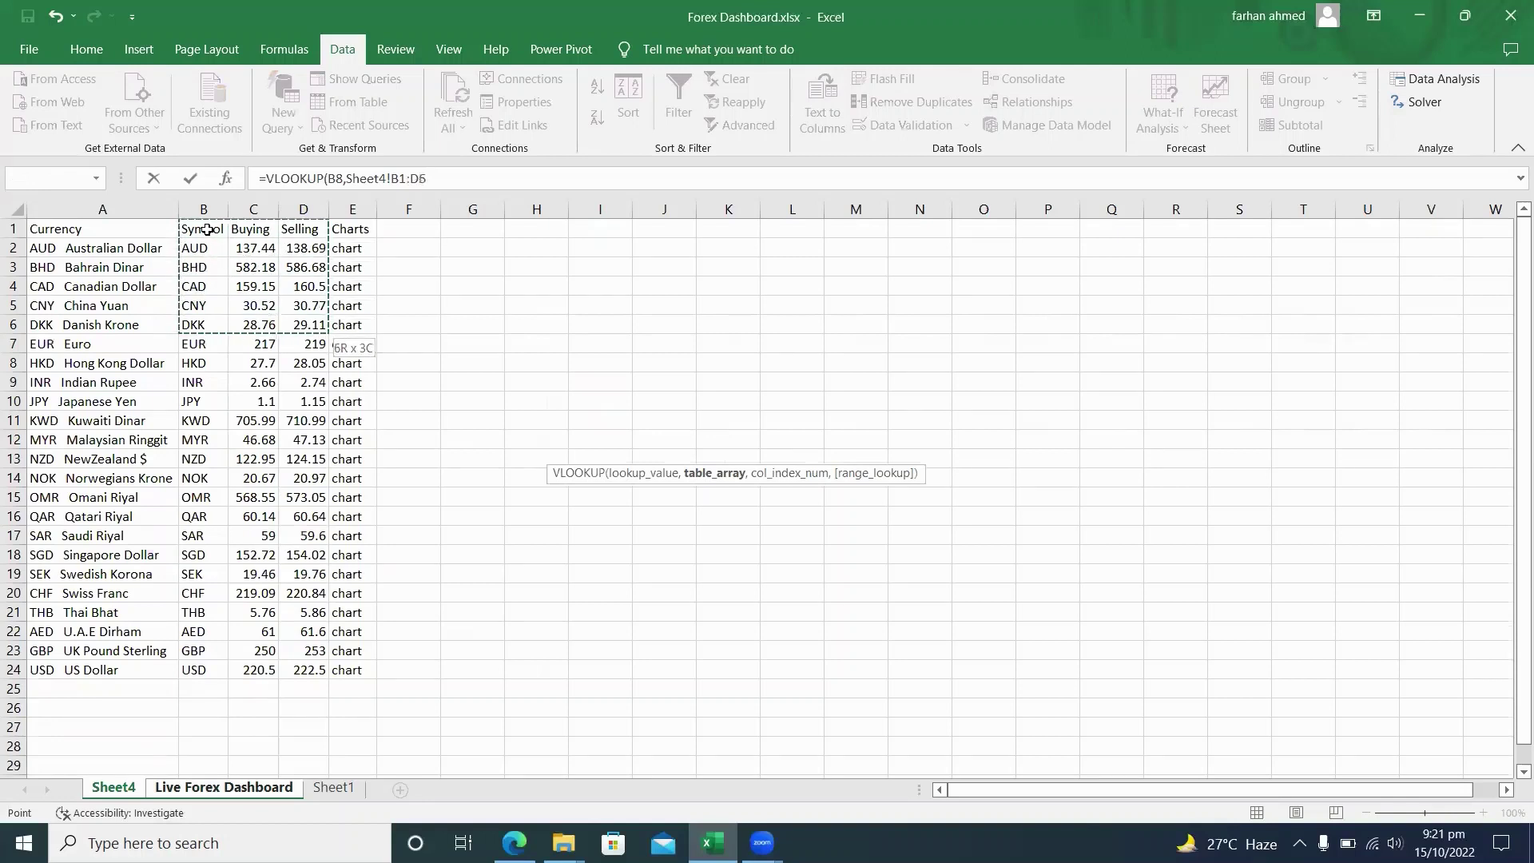
pyautogui.hotkey('shift', 'Down')
pyautogui.hotkey('shift', 'Down')
pyautogui.hotkey('shift', 'Down')
pyautogui.hotkey('shift', 'Down')
pyautogui.hotkey('shift', 'Down')
pyautogui.hotkey('shift', 'Down')
pyautogui.hotkey('shift', 'Down')
pyautogui.hotkey('shift', 'Down')
pyautogui.hotkey('shift', 'Down')
pyautogui.hotkey('shift', 'Down')
pyautogui.hotkey('shift', 'Down')
pyautogui.hotkey('shift', 'Down')
pyautogui.hotkey('shift', 'Down')
pyautogui.hotkey('shift', 'Down')
pyautogui.hotkey('shift', 'Down')
pyautogui.hotkey('shift', 'Down')
pyautogui.hotkey('shift', 'Down')
pyautogui.hotkey('shift', 'Down')
pyautogui.hotkey('shift', 'Down')
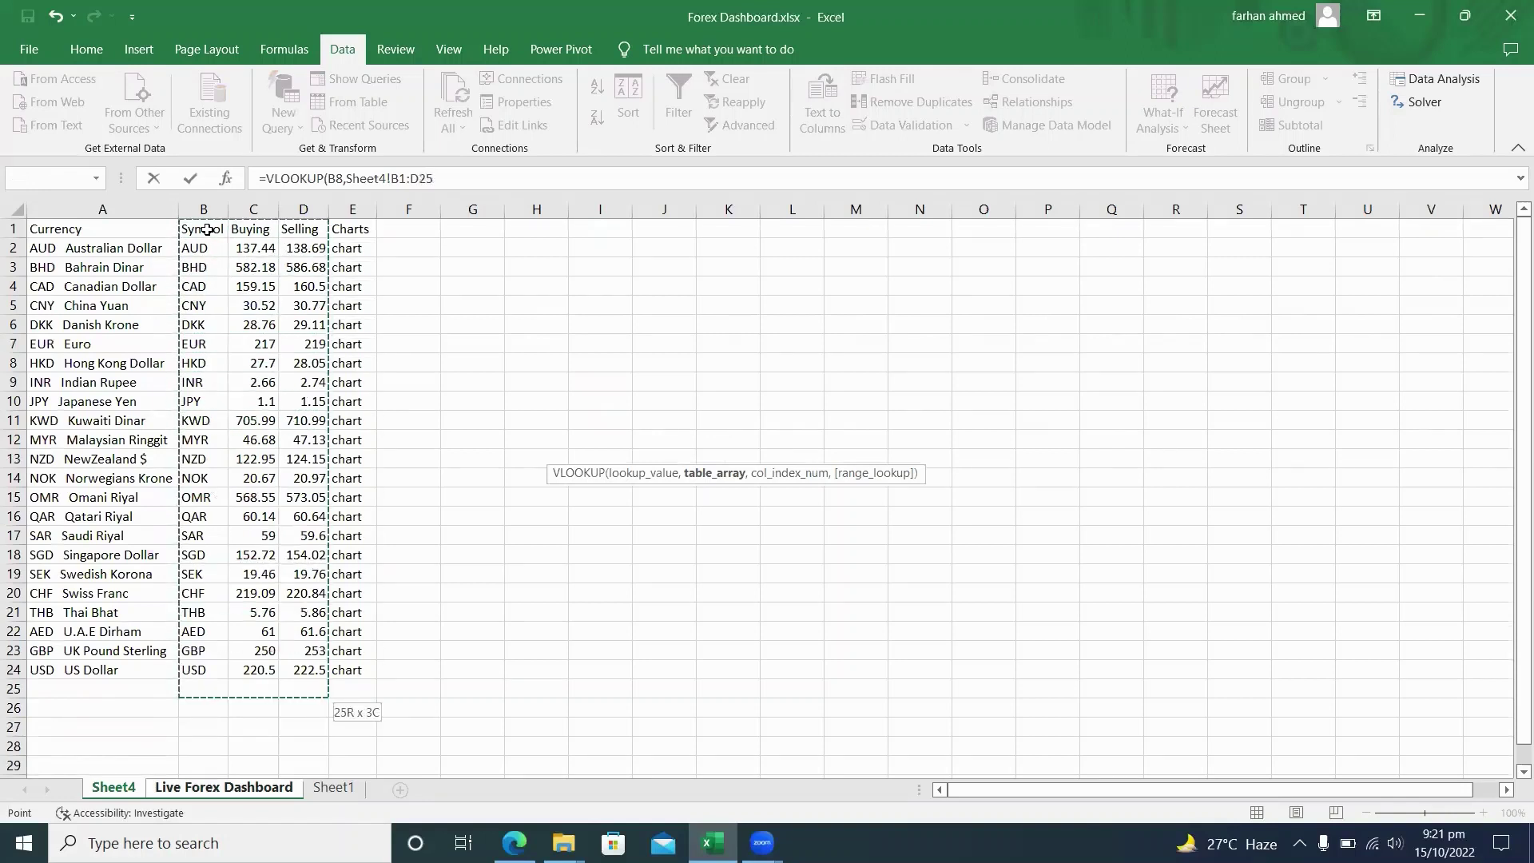
pyautogui.hotkey('shift', 'Up')
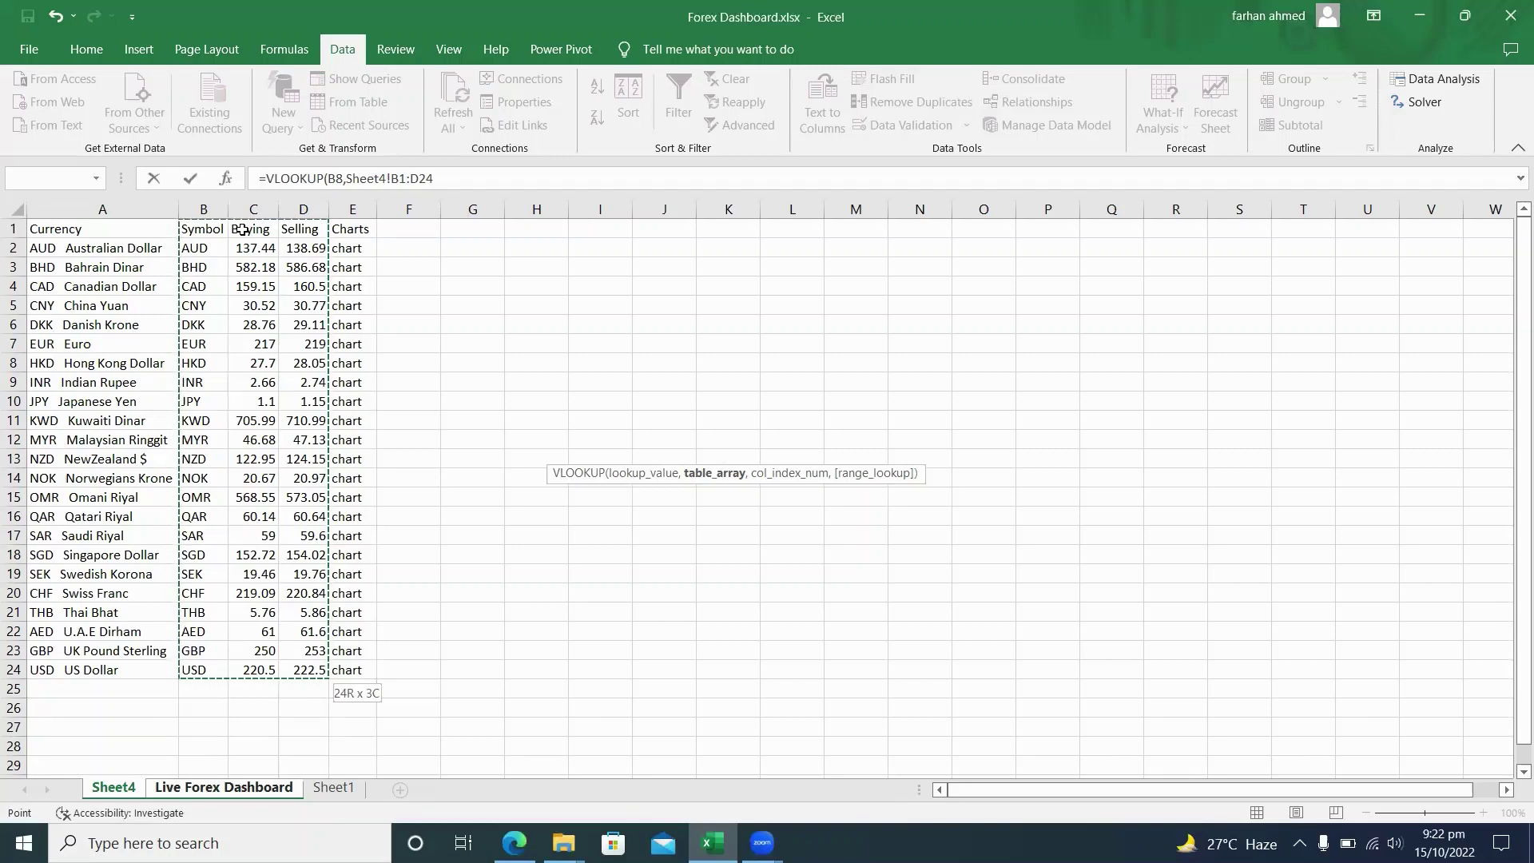
# Step: Complete the VLOOKUP with column index 2 and an empty range lookup argument for an exact match
pyautogui.write(',')
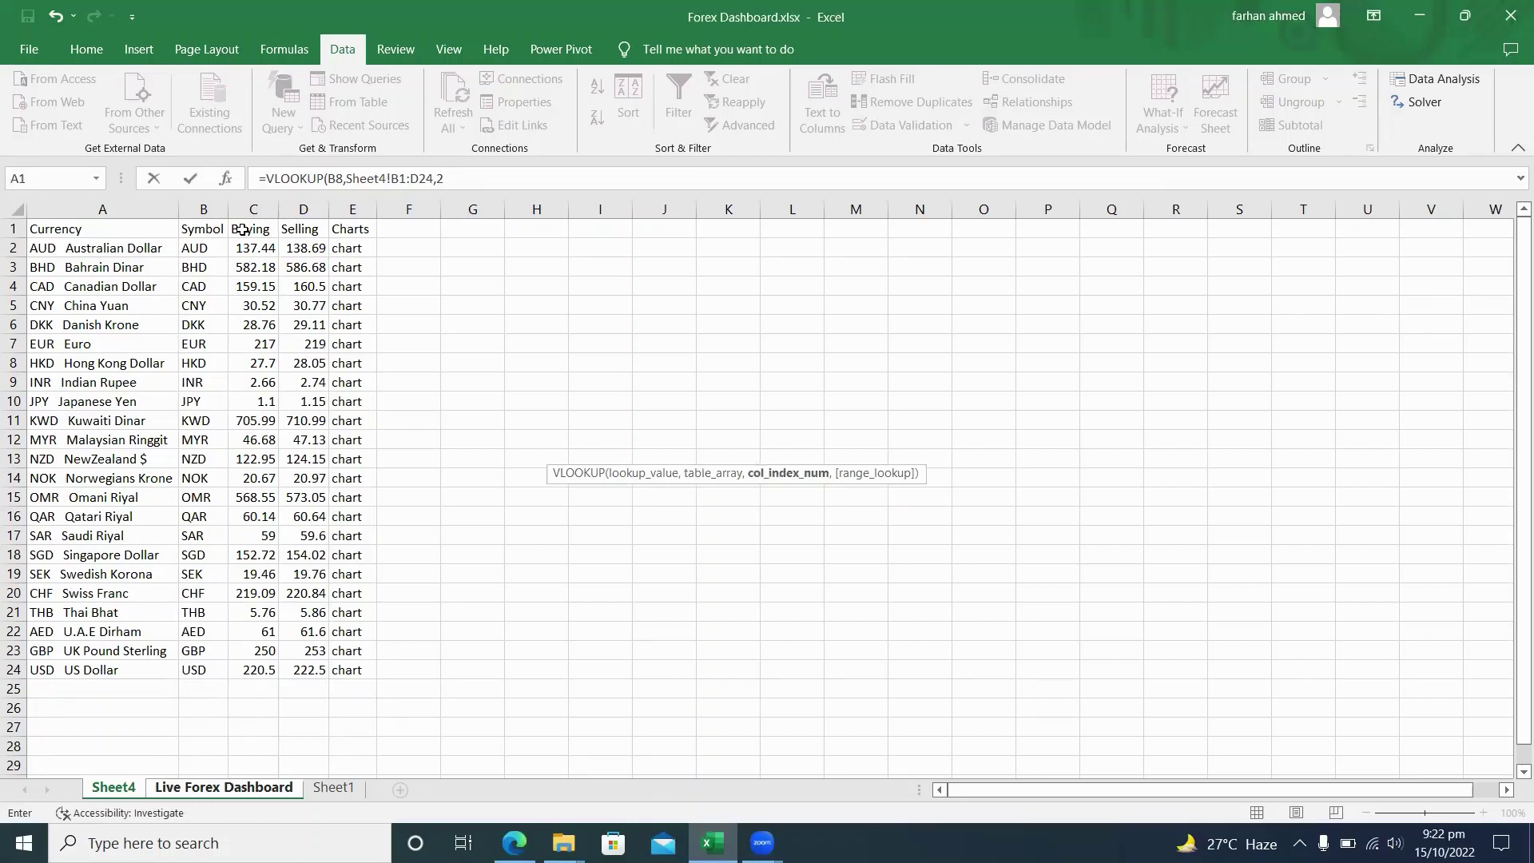
pyautogui.write('2,')
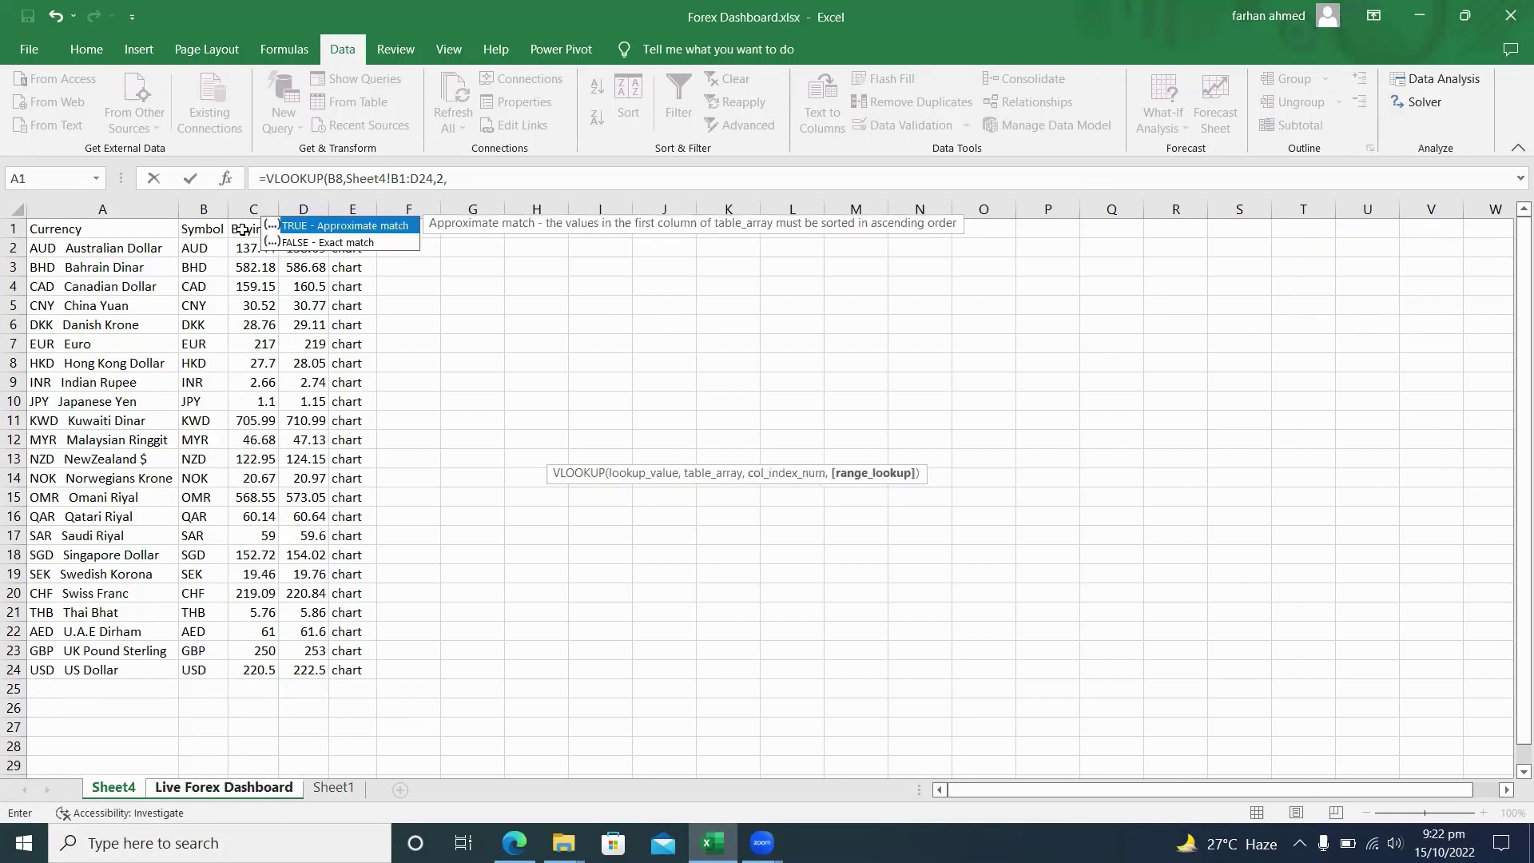
pyautogui.press('Down')
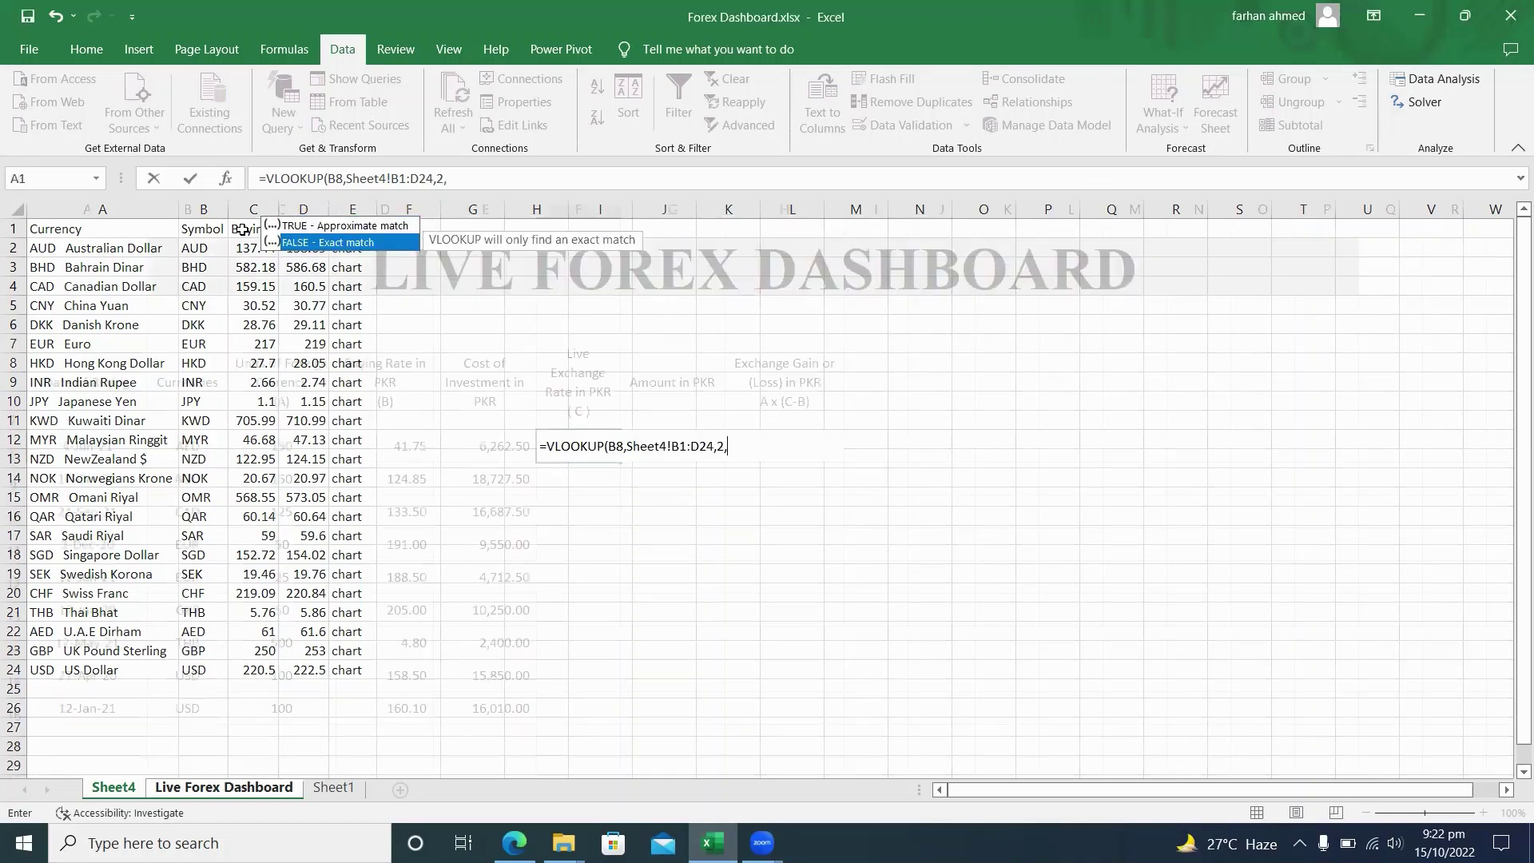
pyautogui.press('Return')
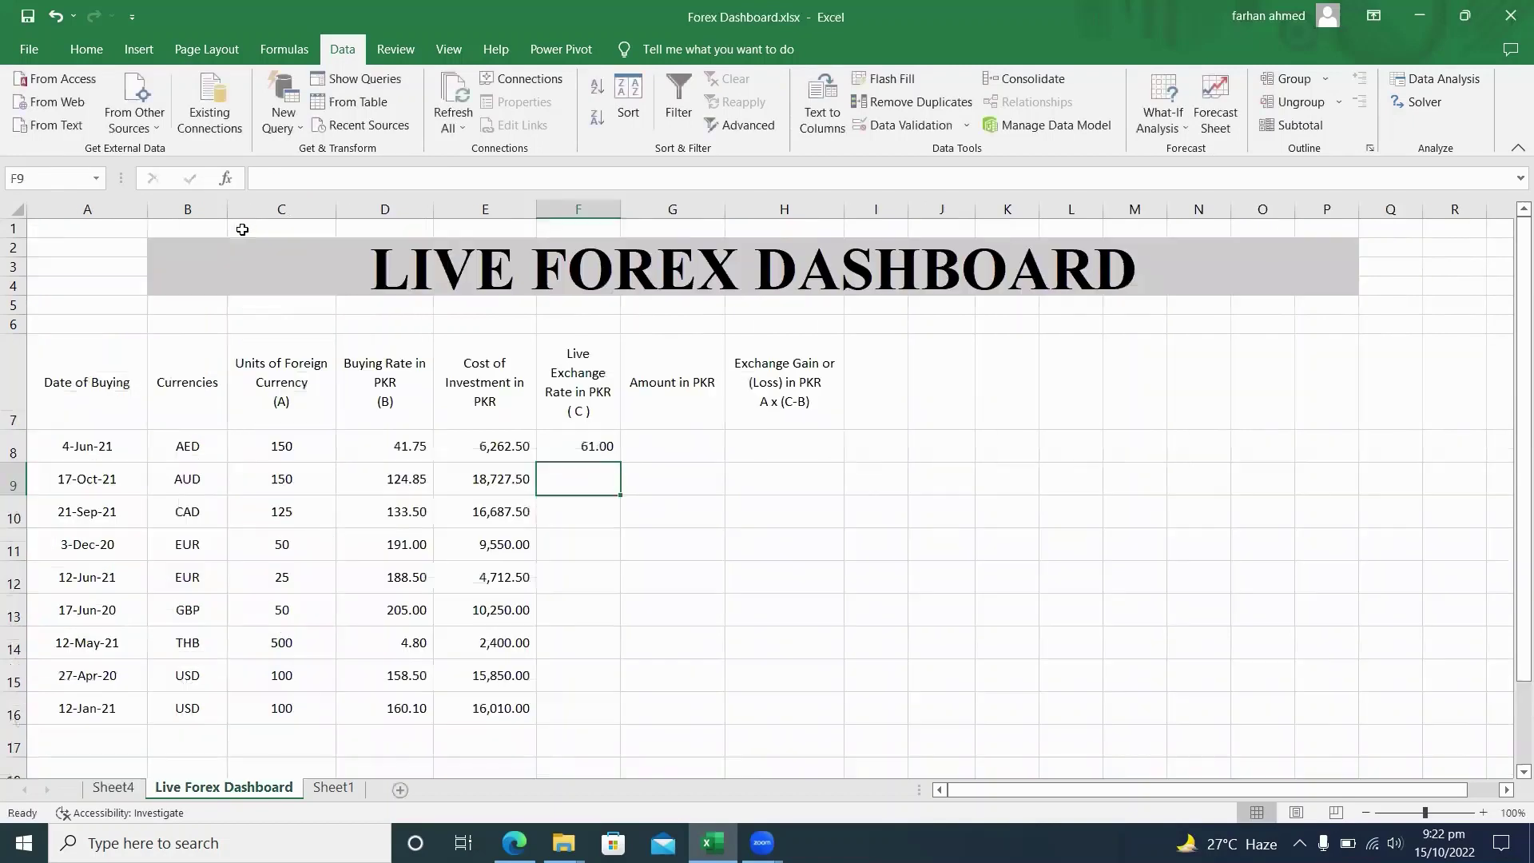
# Step: Make the table range in the F8 formula absolute as Sheet4!$B$1:$D$24
pyautogui.press('Up')
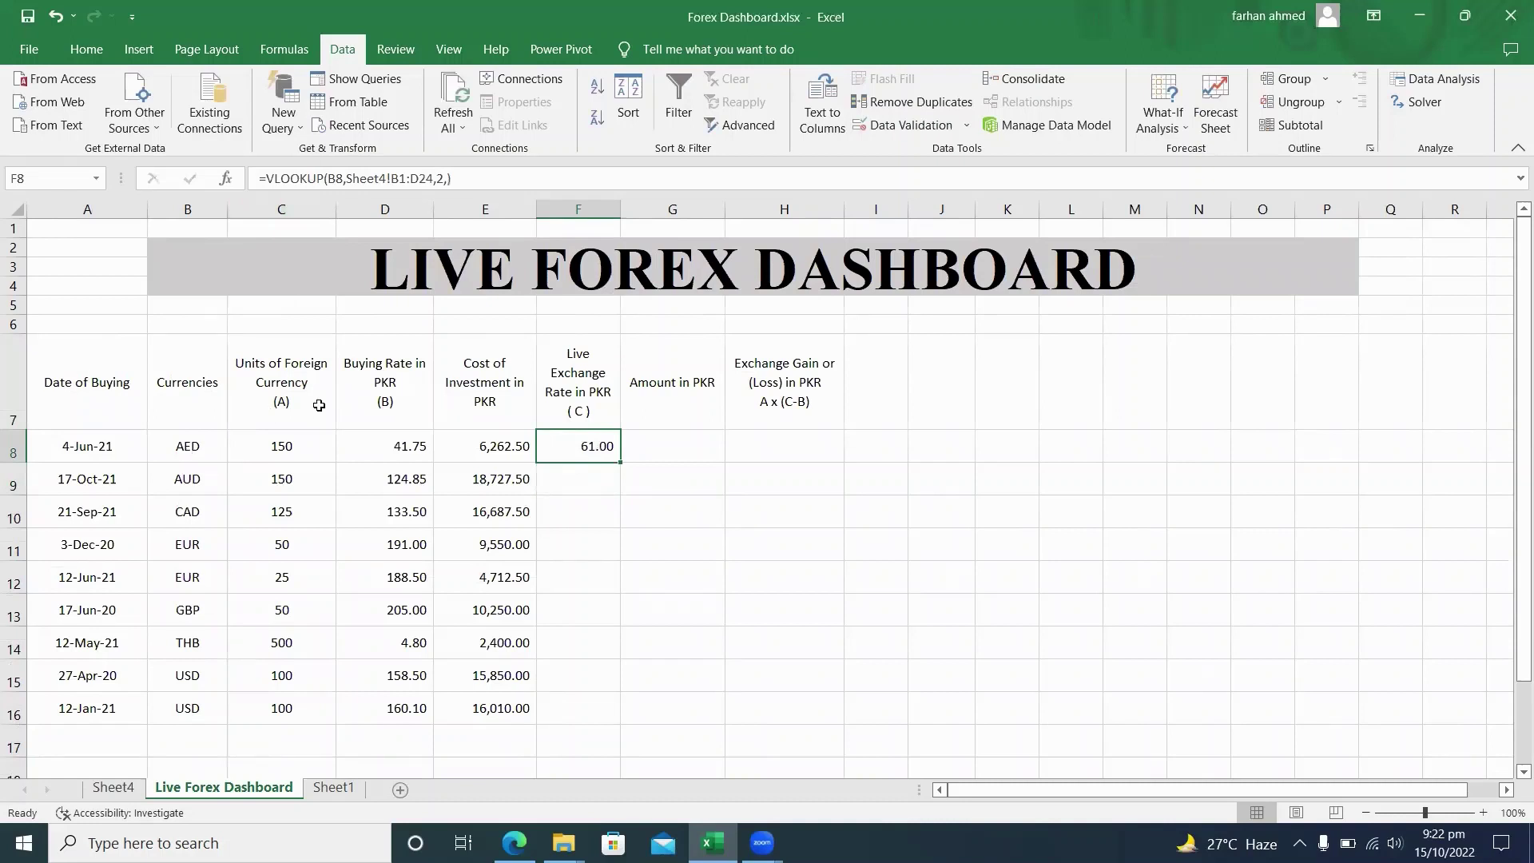
pyautogui.press('F2')
pyautogui.press('Left')
pyautogui.press('Left')
pyautogui.press('Left')
pyautogui.press('Left')
pyautogui.press('Left')
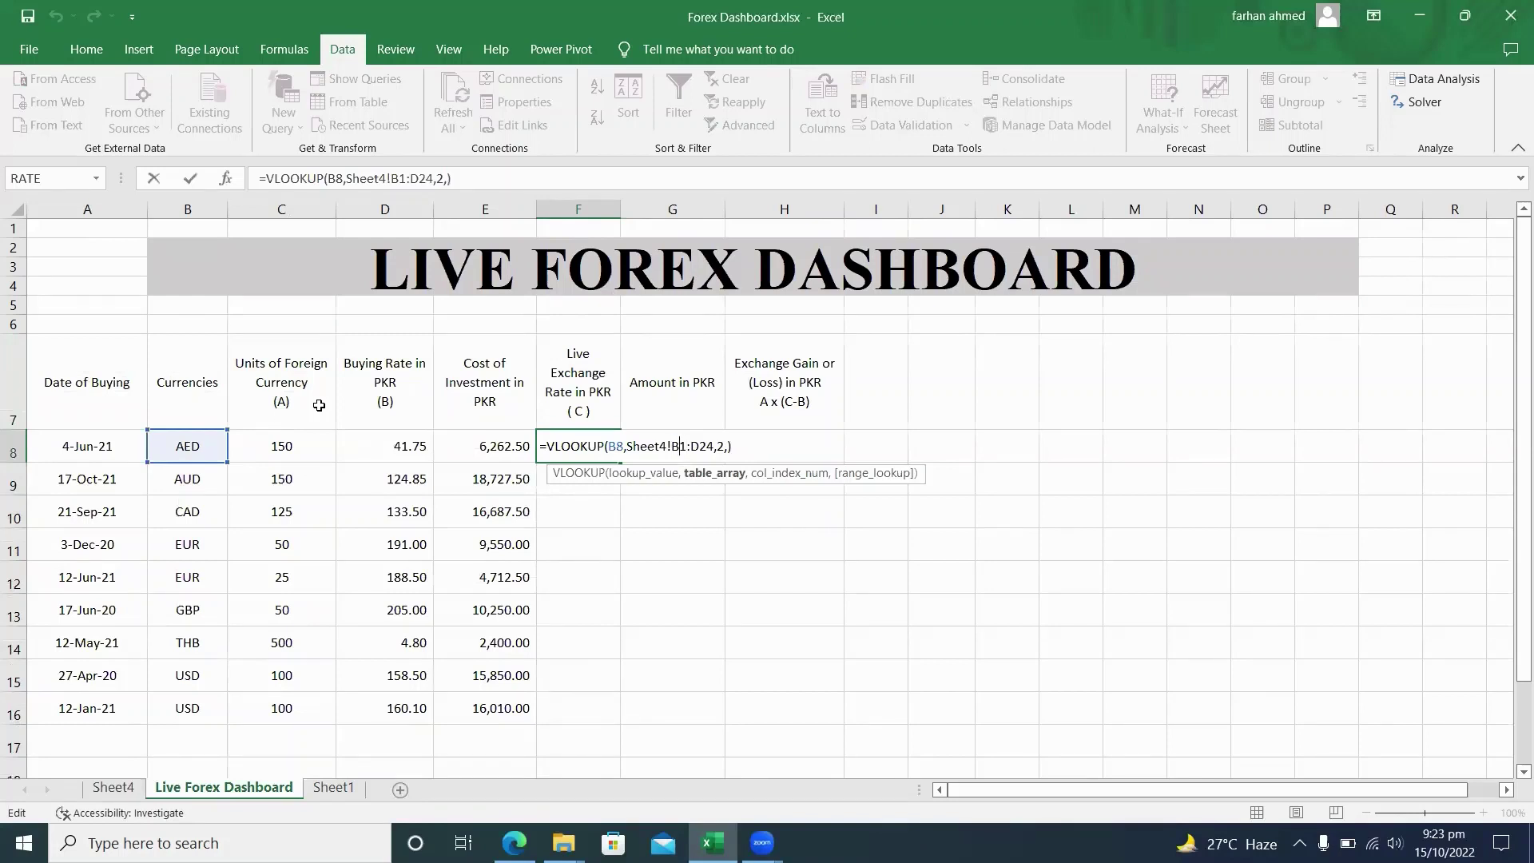
pyautogui.press('F4')
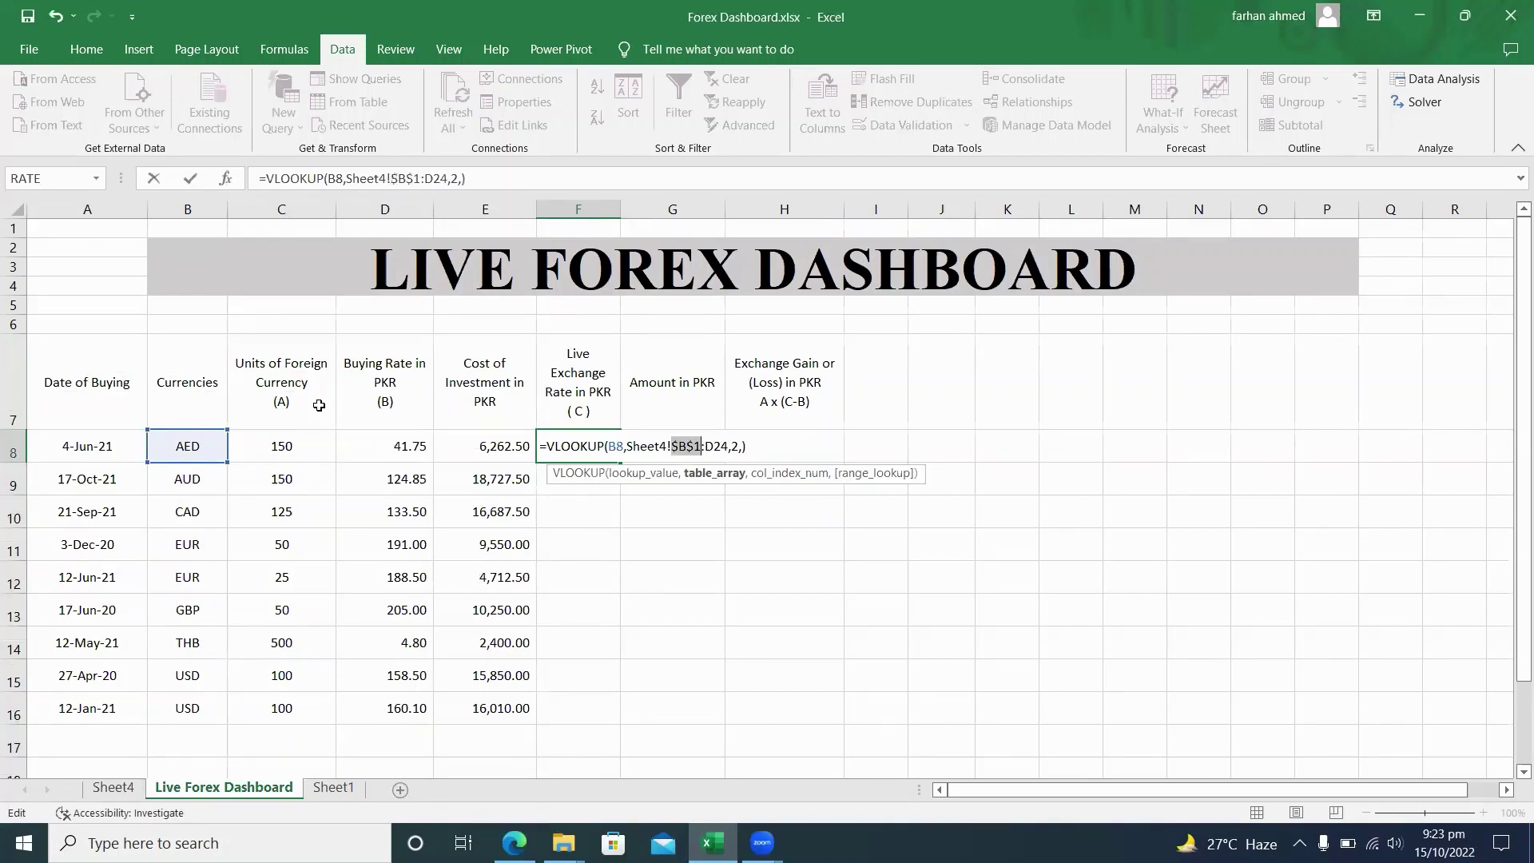
pyautogui.press('Right')
pyautogui.press('Right')
pyautogui.press('Right')
pyautogui.press('F4')
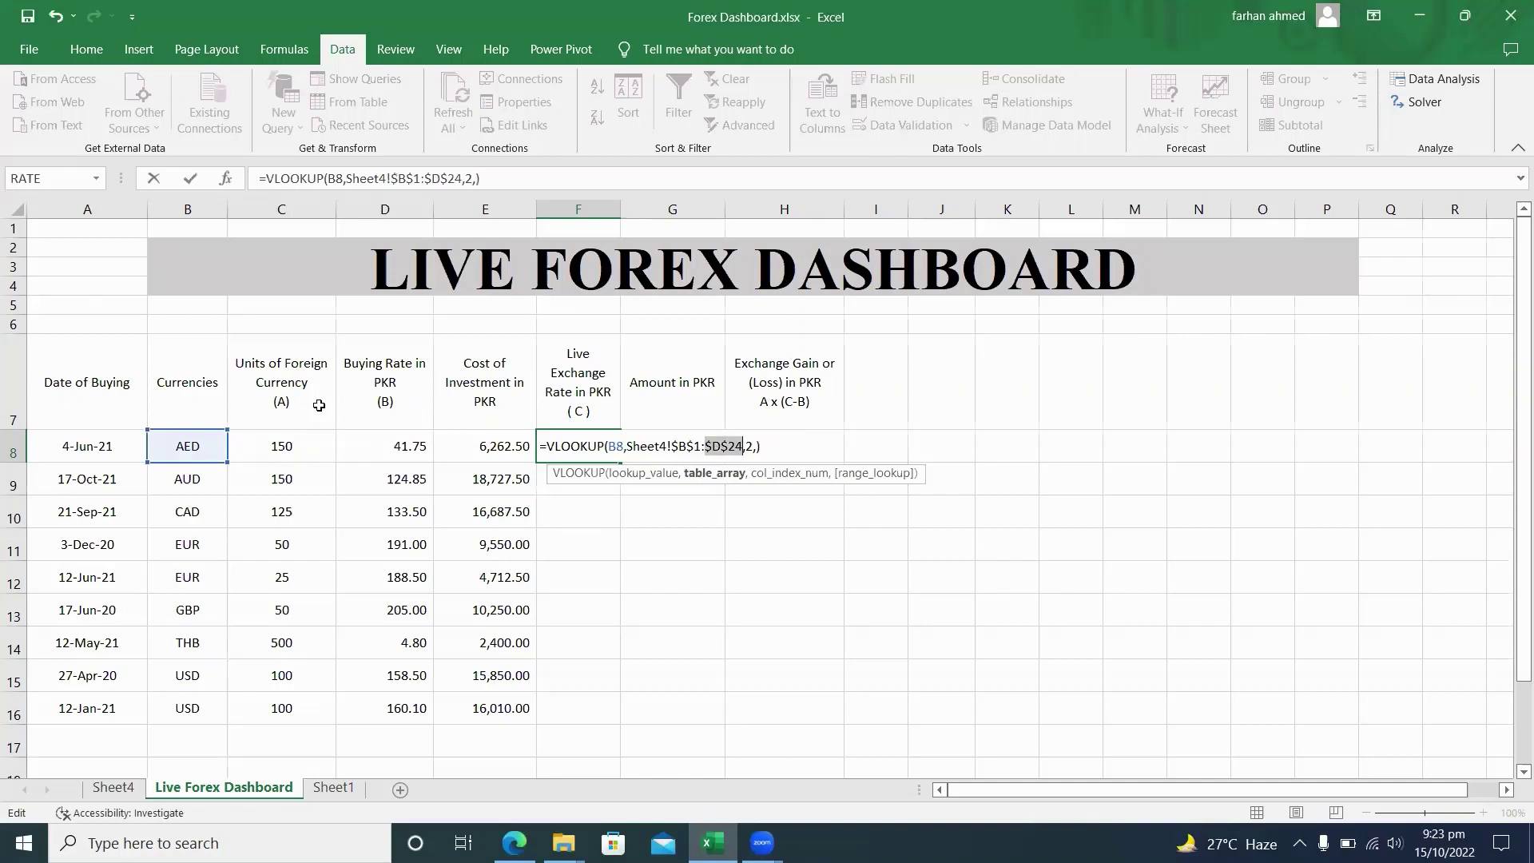
pyautogui.press('Return')
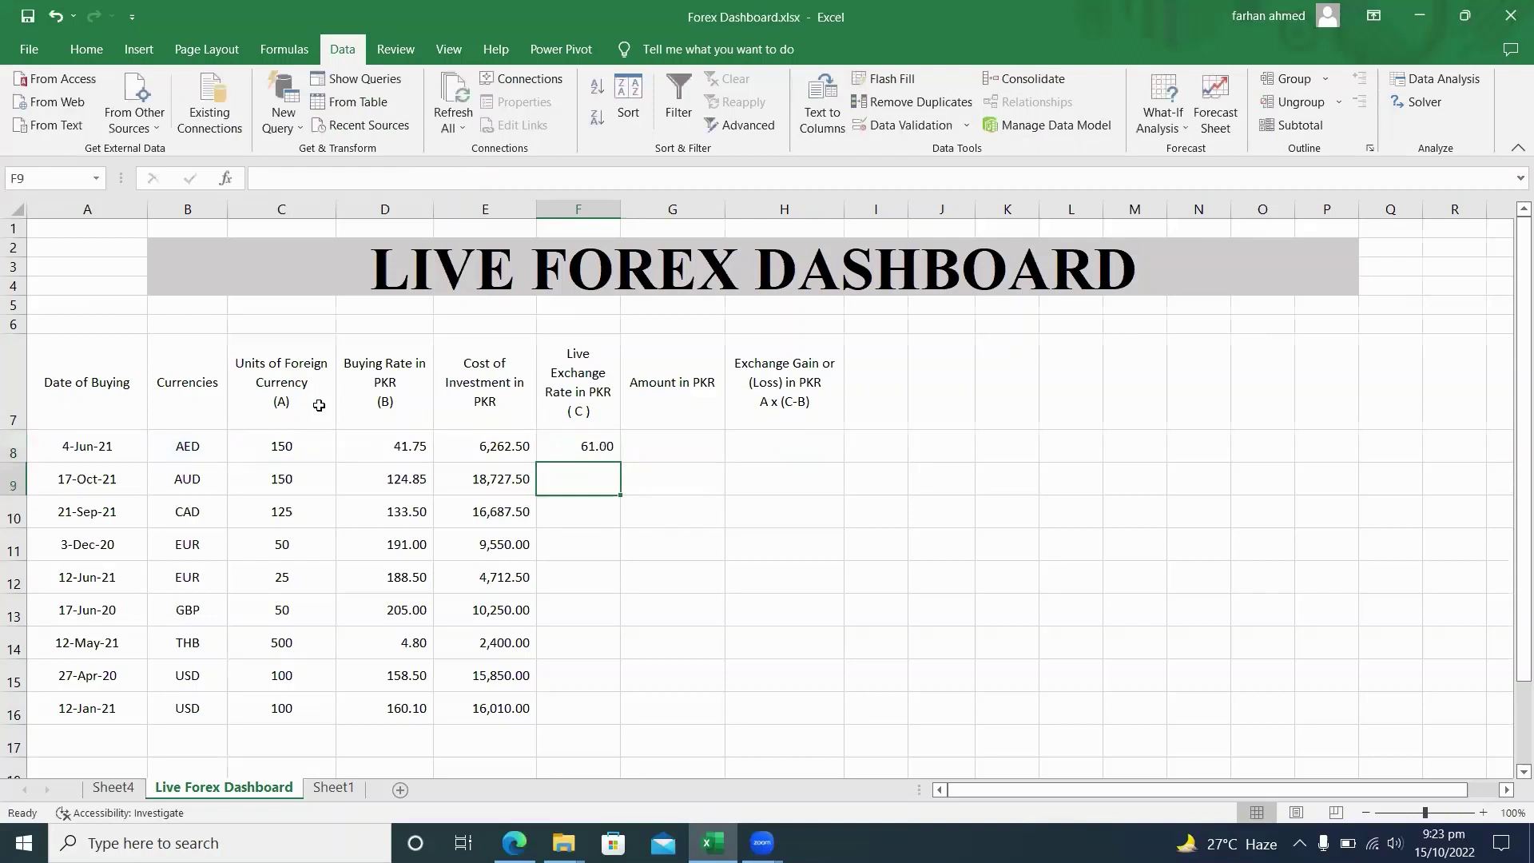
# Step: Fill the VLOOKUP formula from F8 down through F16 to look up every currency's live exchange rate
pyautogui.press('Up')
pyautogui.hotkey('shift', 'Down')
pyautogui.hotkey('shift', 'Down')
pyautogui.hotkey('shift', 'Down')
pyautogui.hotkey('shift', 'Down')
pyautogui.hotkey('shift', 'Down')
pyautogui.hotkey('shift', 'Down')
pyautogui.hotkey('shift', 'Down')
pyautogui.hotkey('shift', 'Down')
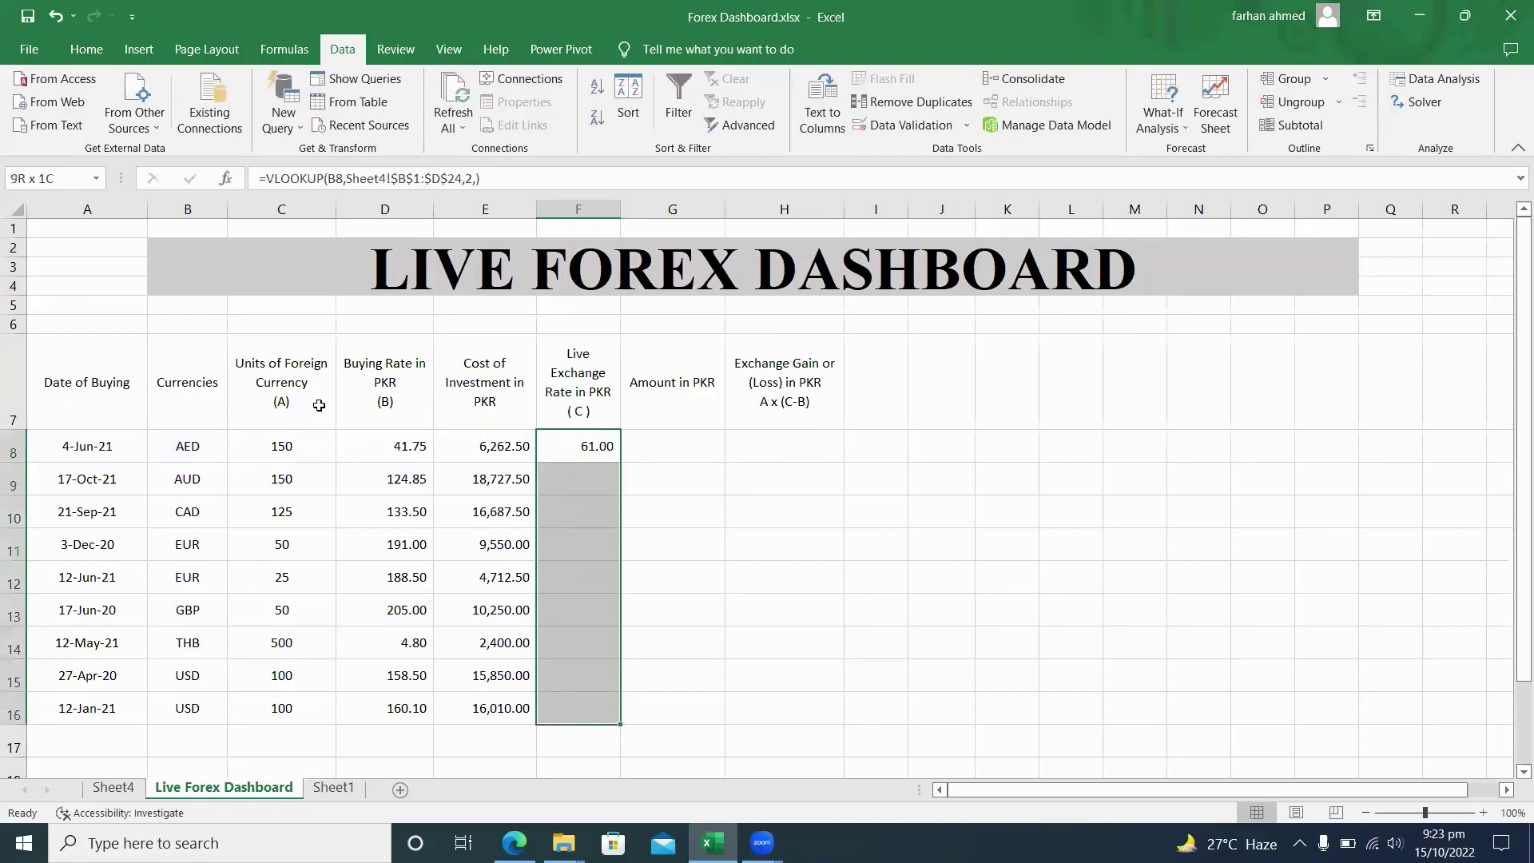
pyautogui.hotkey('ctrl', 'd')
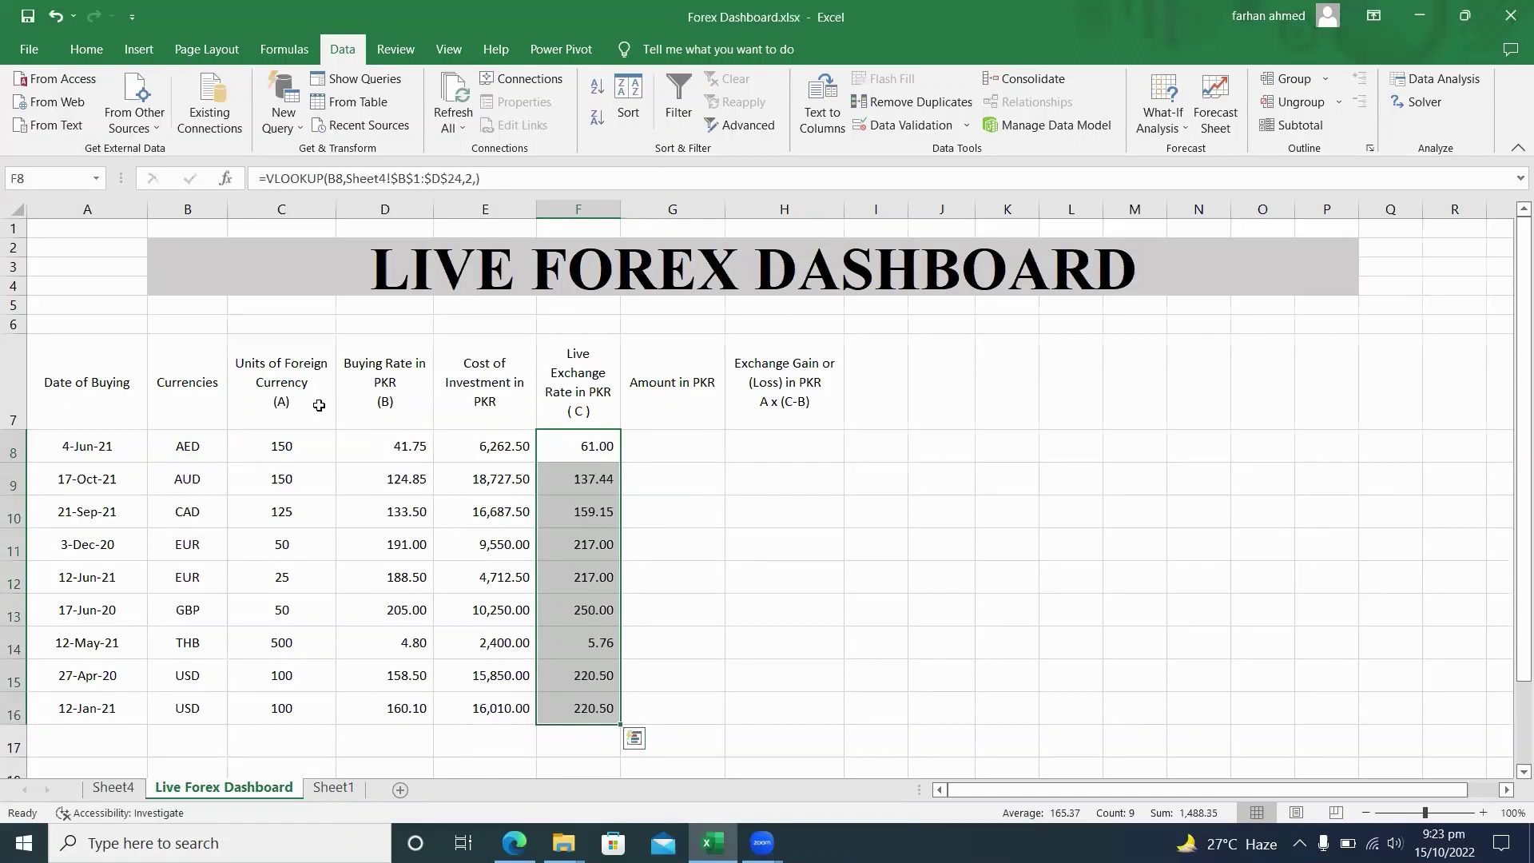
# Step: Examine the live rate formula in F8 and the currency codes listed in column B
pyautogui.press('Down')
pyautogui.press('Up')
pyautogui.press('Down')
pyautogui.press('Down')
pyautogui.press('Up')
pyautogui.press('Up')
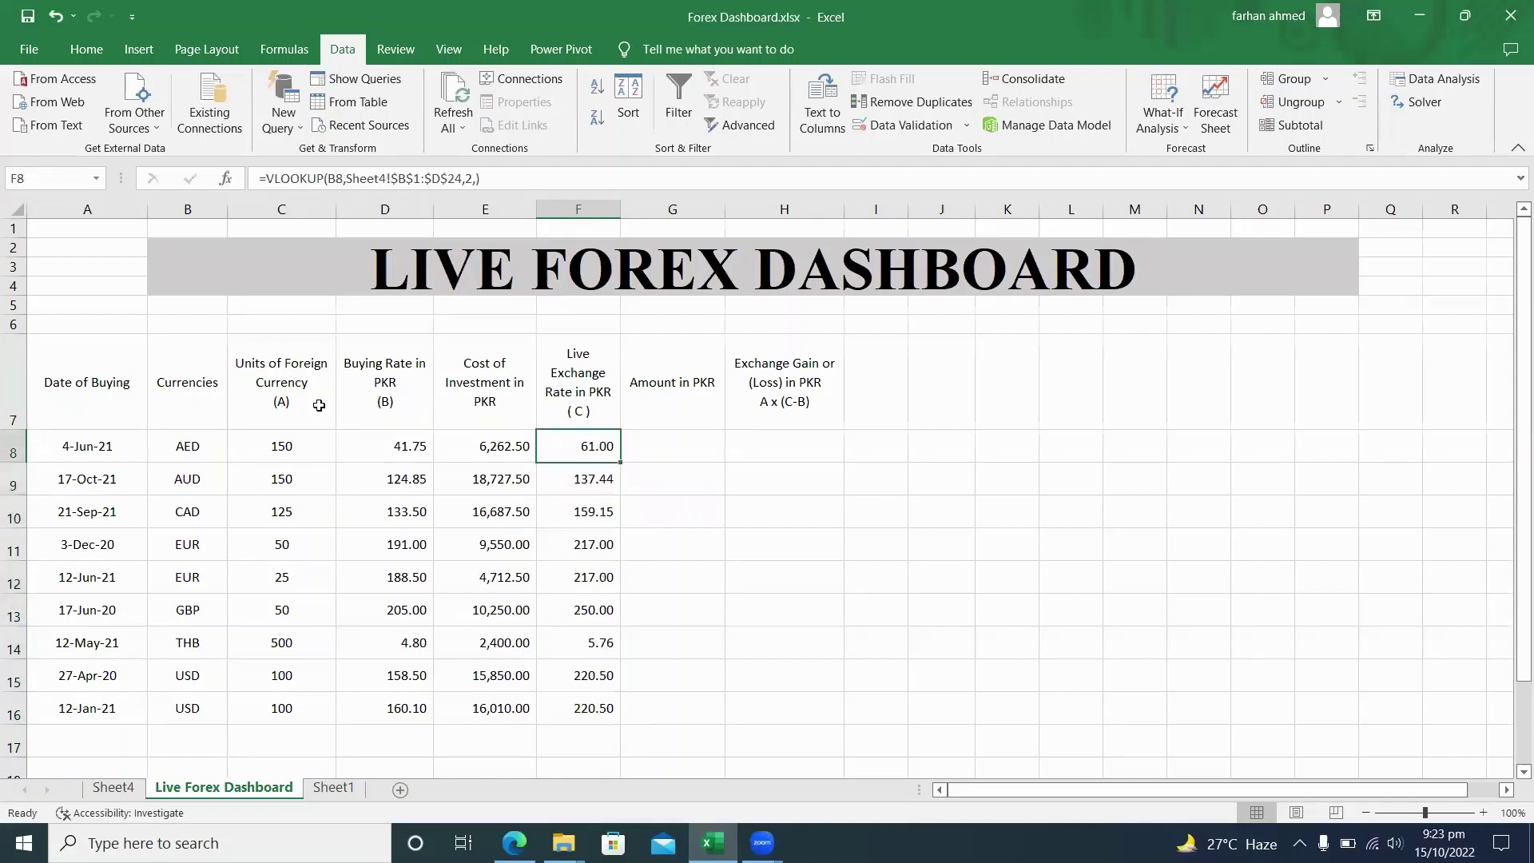
pyautogui.press('Left')
pyautogui.press('Left')
pyautogui.press('Left')
pyautogui.press('Left')
pyautogui.press('Down')
pyautogui.press('Down')
pyautogui.press('Down')
pyautogui.press('Down')
pyautogui.press('Down')
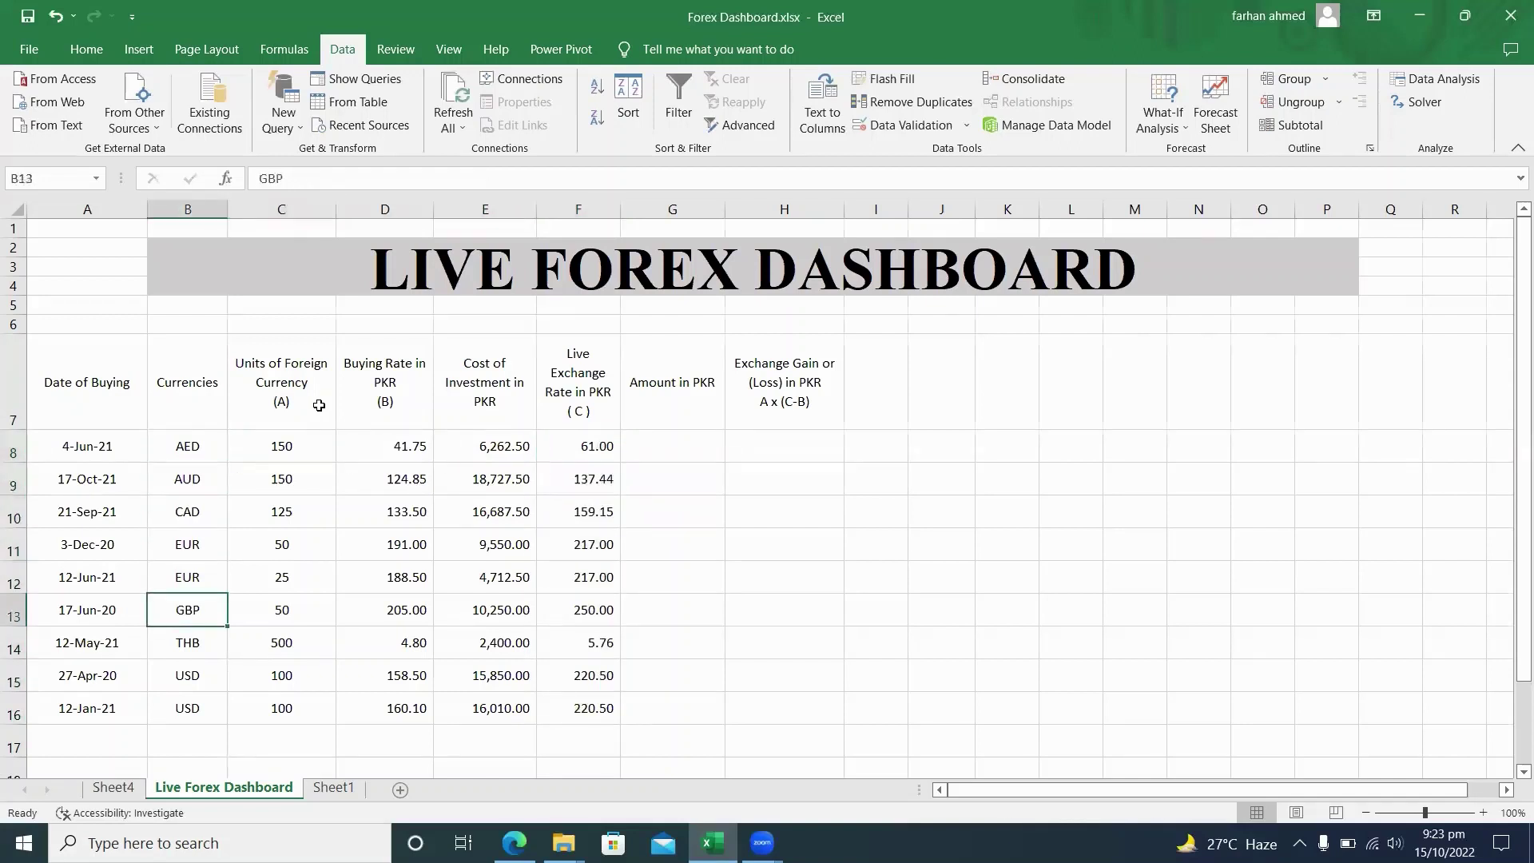
pyautogui.press('Down')
pyautogui.press('Down')
pyautogui.press('Down')
pyautogui.press('Up')
pyautogui.press('Up')
pyautogui.press('Up')
pyautogui.press('Up')
pyautogui.press('Up')
pyautogui.press('Left')
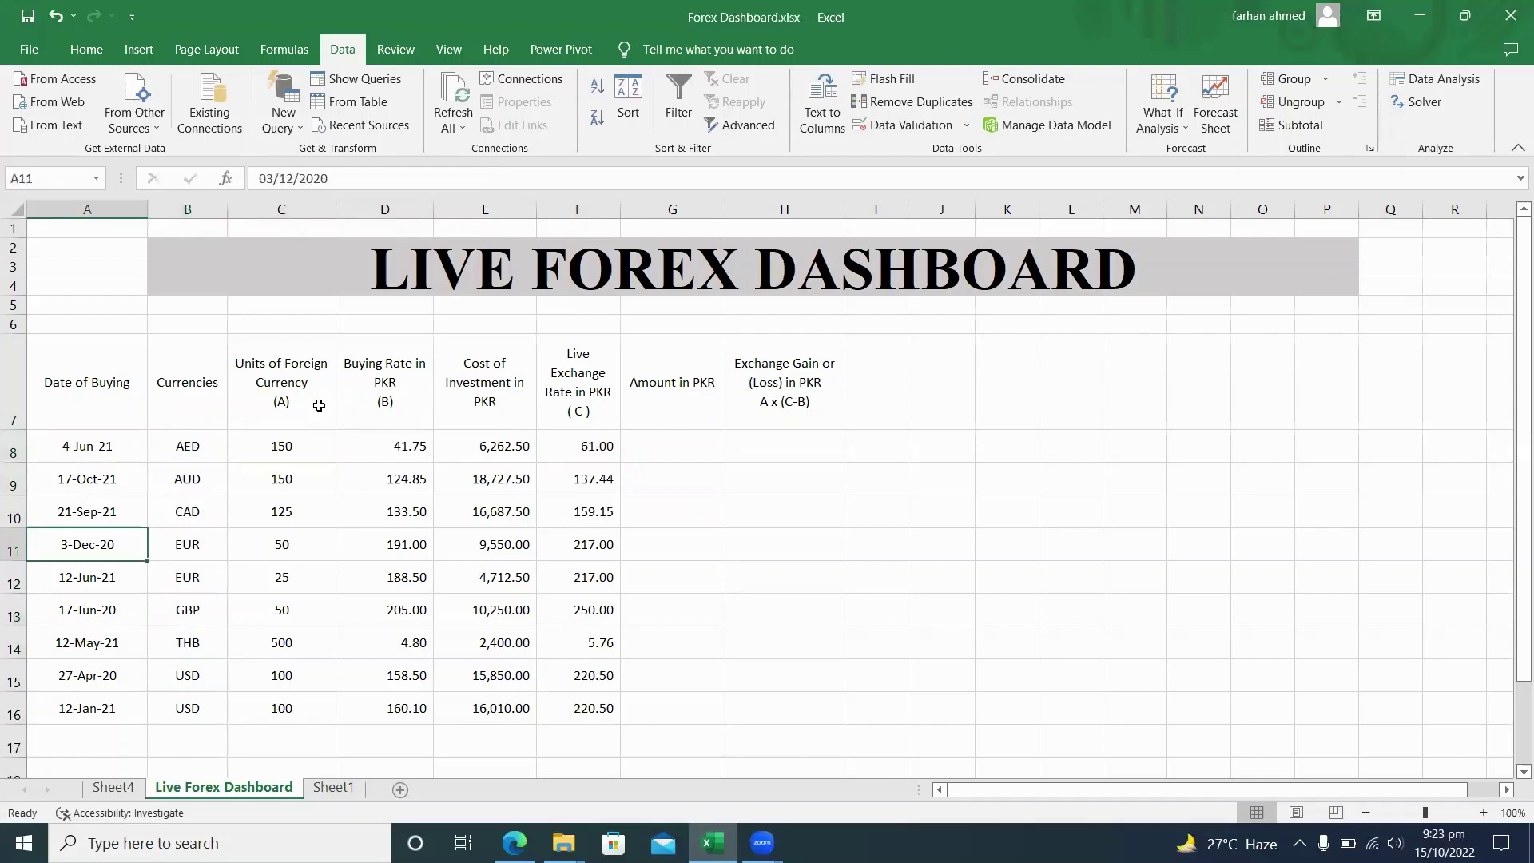
# Step: Examine the units of foreign currency held in column C
pyautogui.press('Up')
pyautogui.press('Up')
pyautogui.press('Up')
pyautogui.press('Right')
pyautogui.press('Right')
pyautogui.press('Down')
pyautogui.press('Down')
pyautogui.press('Down')
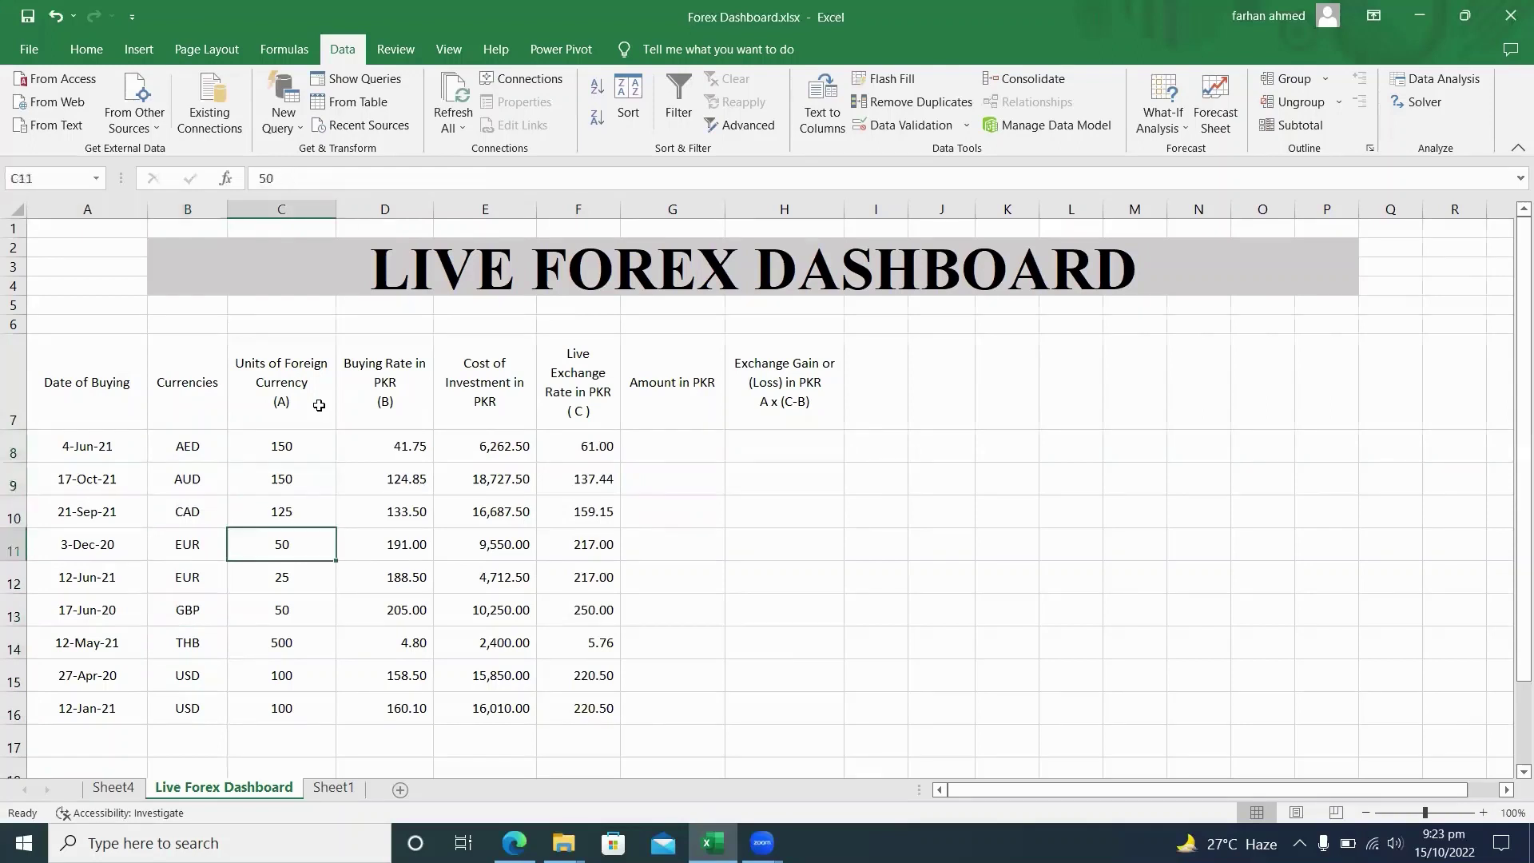
pyautogui.press('Down')
pyautogui.press('Down')
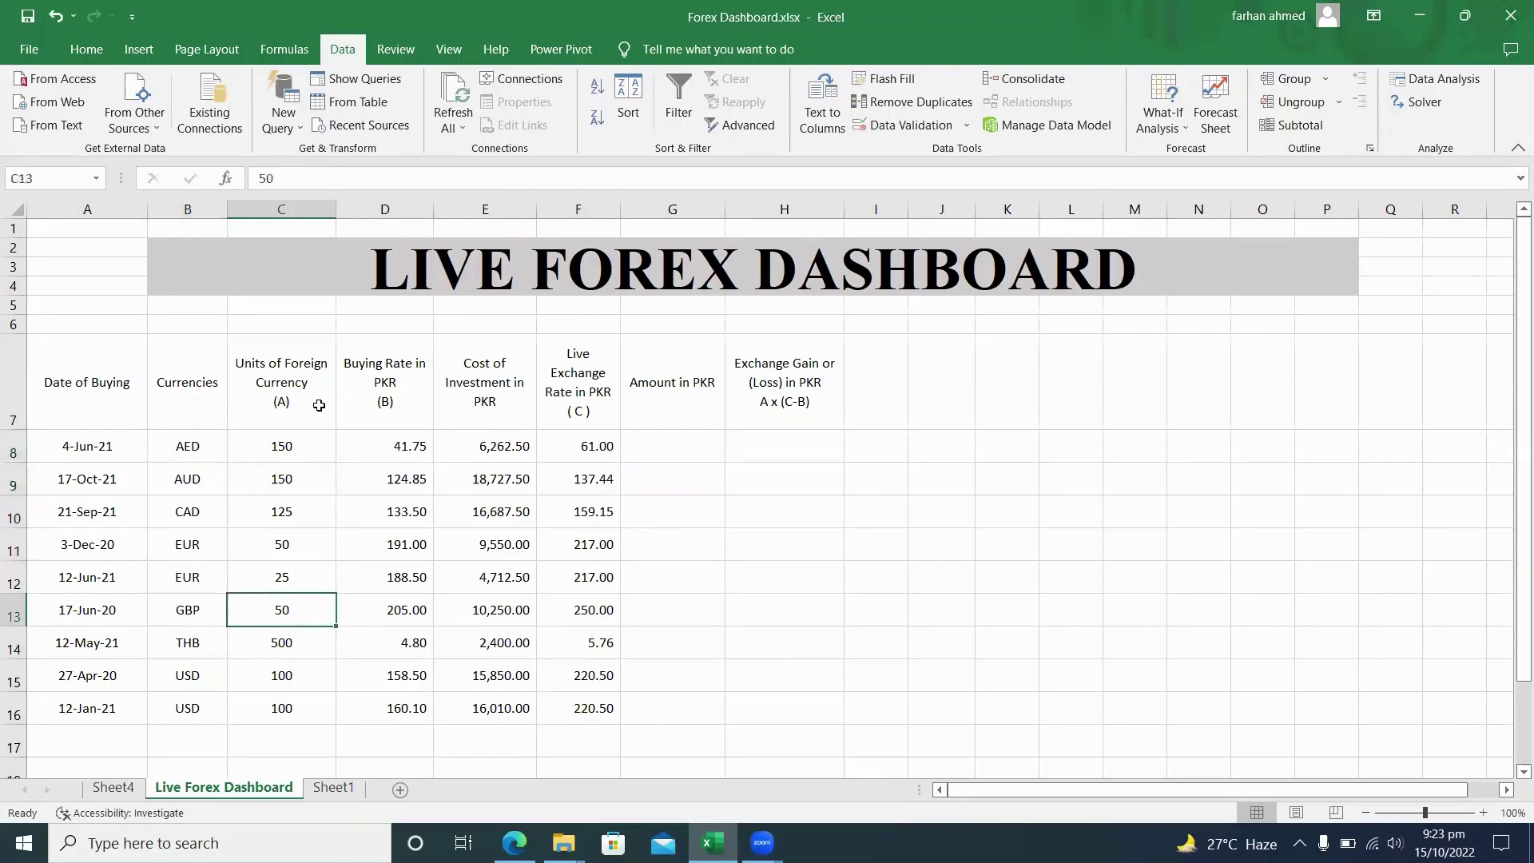
pyautogui.press('Up')
pyautogui.press('Up')
pyautogui.press('Up')
pyautogui.press('Up')
pyautogui.press('Up')
# Step: Enter =C8*F8 in G8 to calculate the Amount in PKR from the currency units and live rate
pyautogui.press('Right')
pyautogui.press('Right')
pyautogui.press('Right')
pyautogui.press('Right')
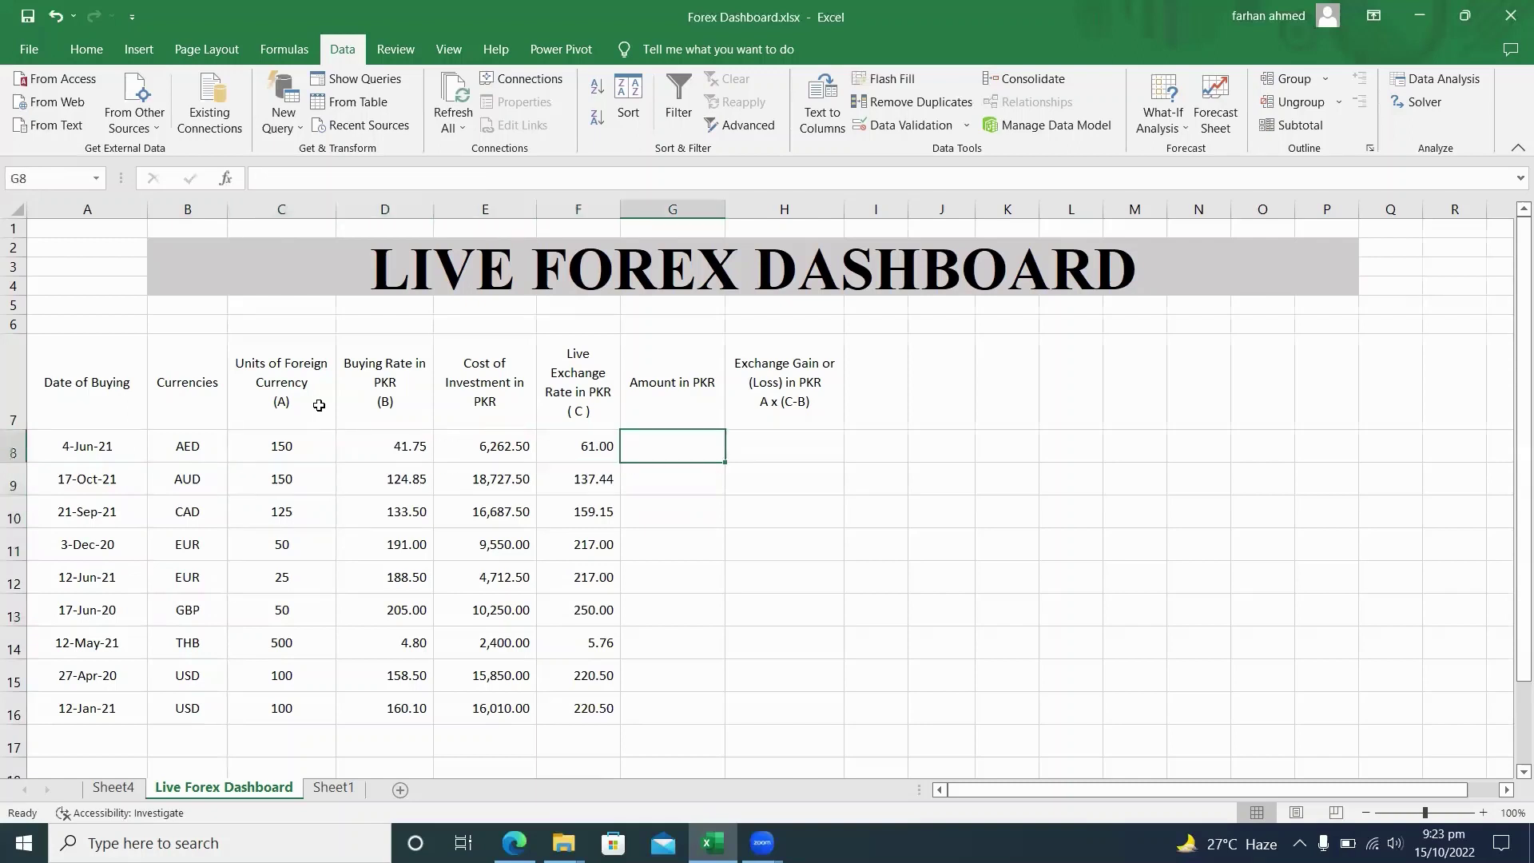
pyautogui.press('Up')
pyautogui.press('Up')
pyautogui.press('Down')
pyautogui.press('Down')
pyautogui.write('=')
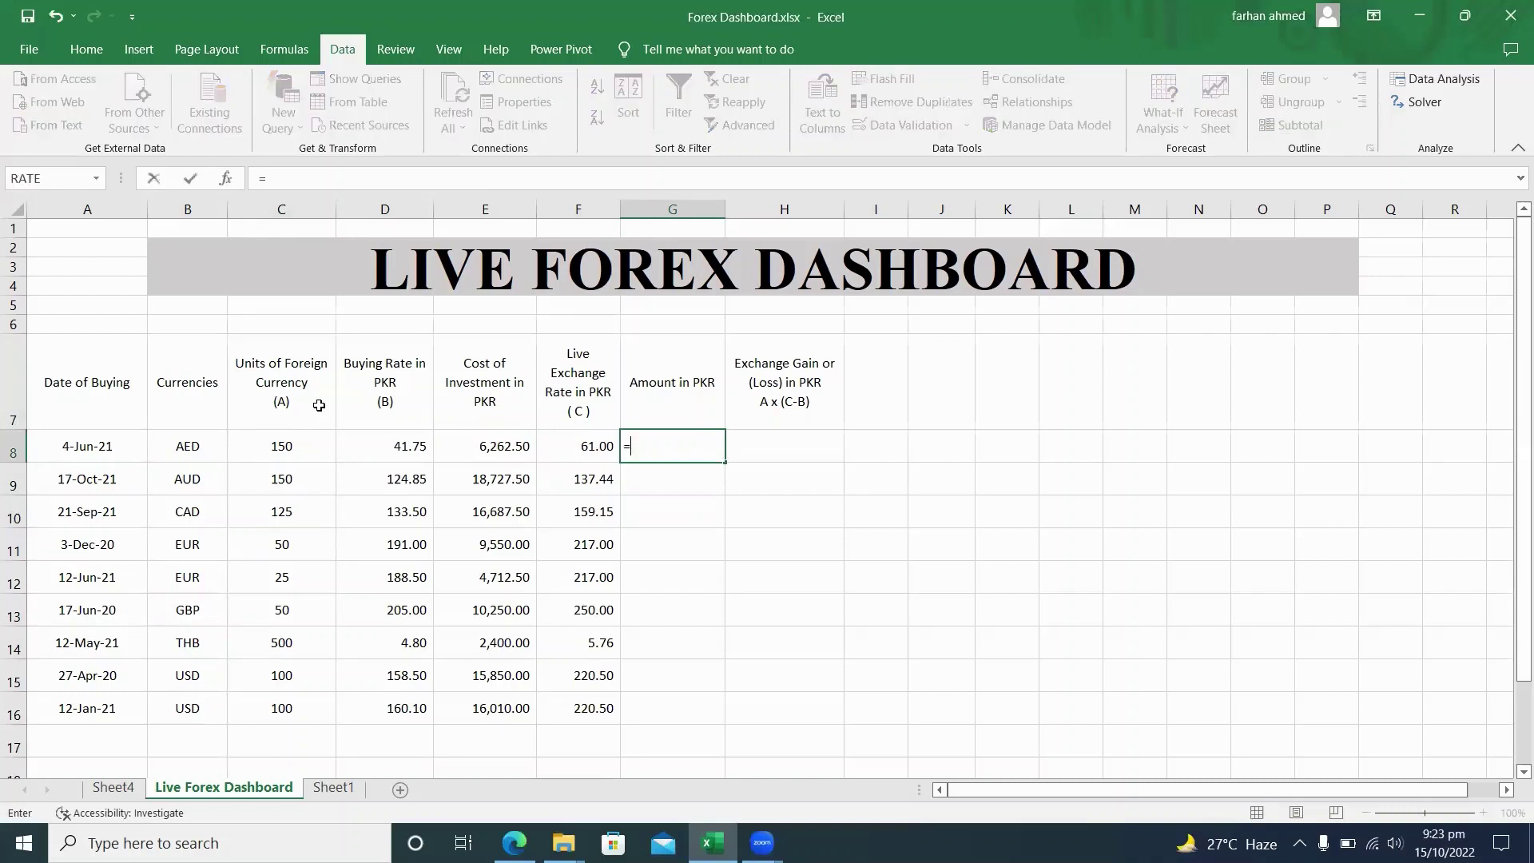
pyautogui.click(279, 447)
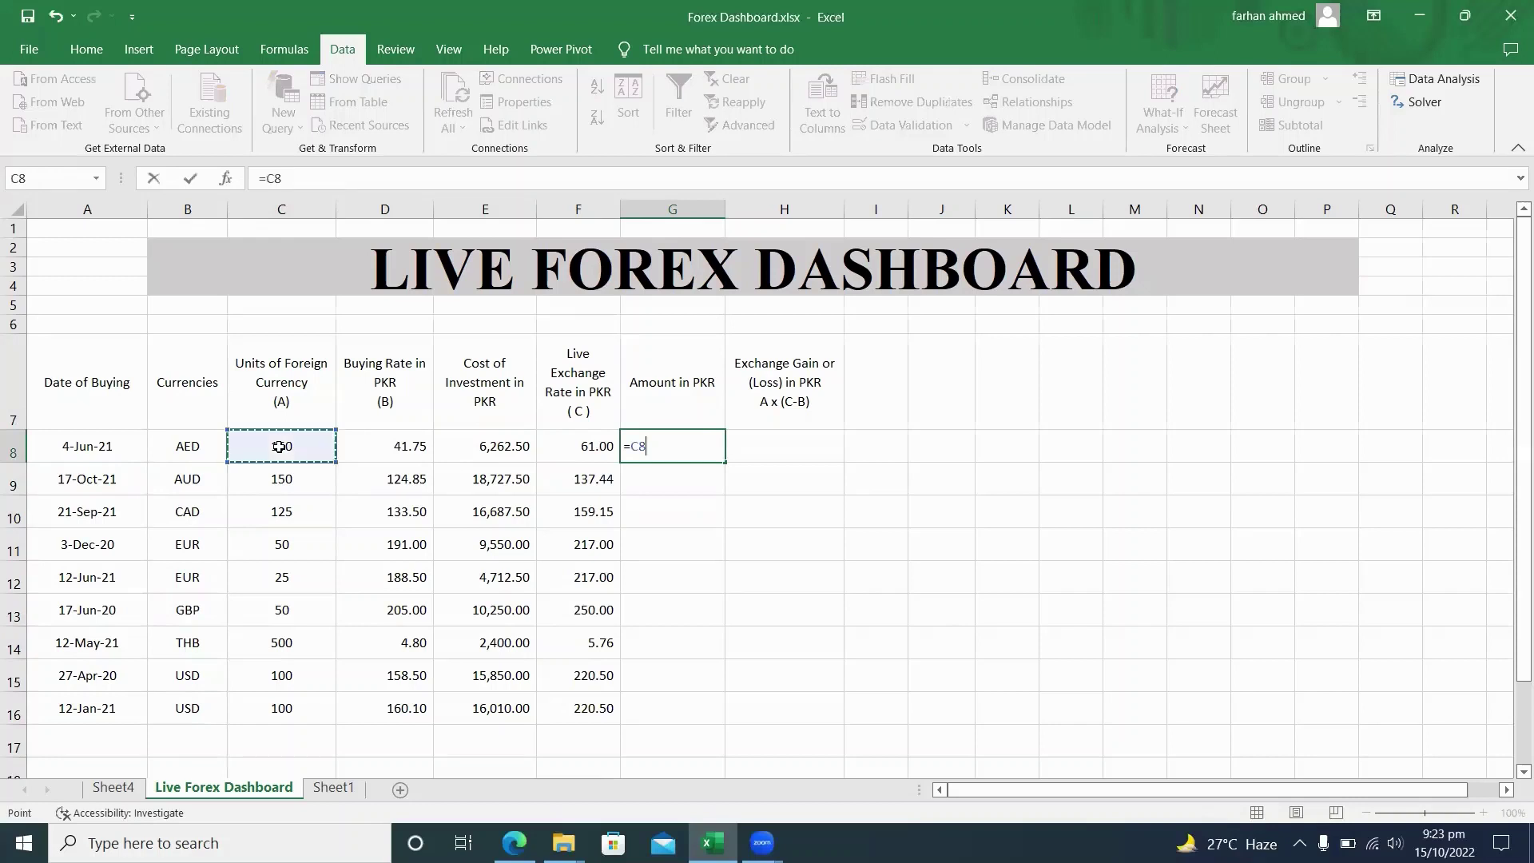
pyautogui.write('*')
pyautogui.click(577, 449)
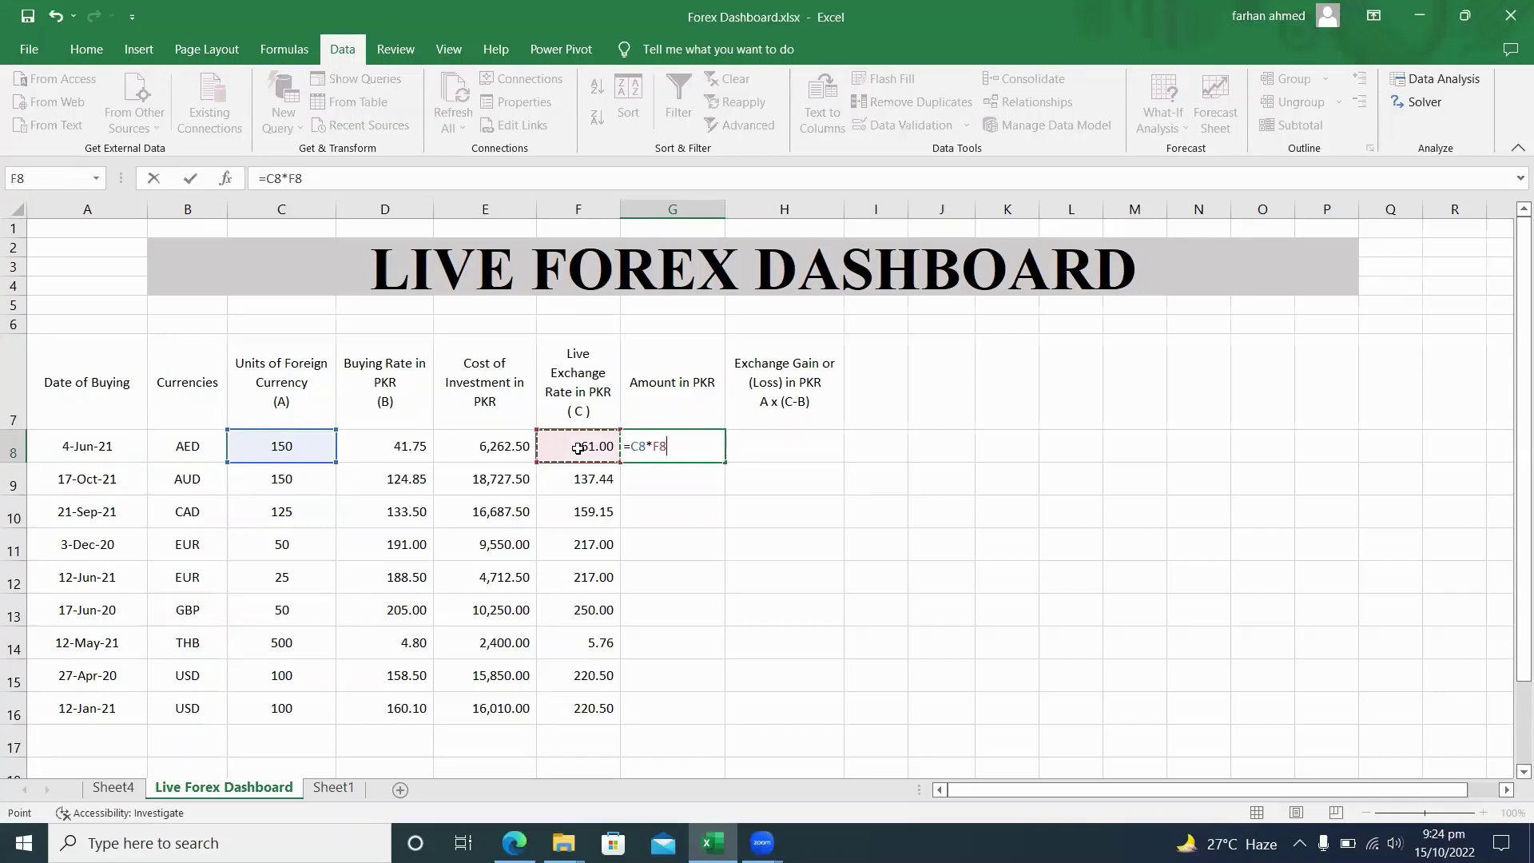
pyautogui.press('Return')
pyautogui.press('Up')
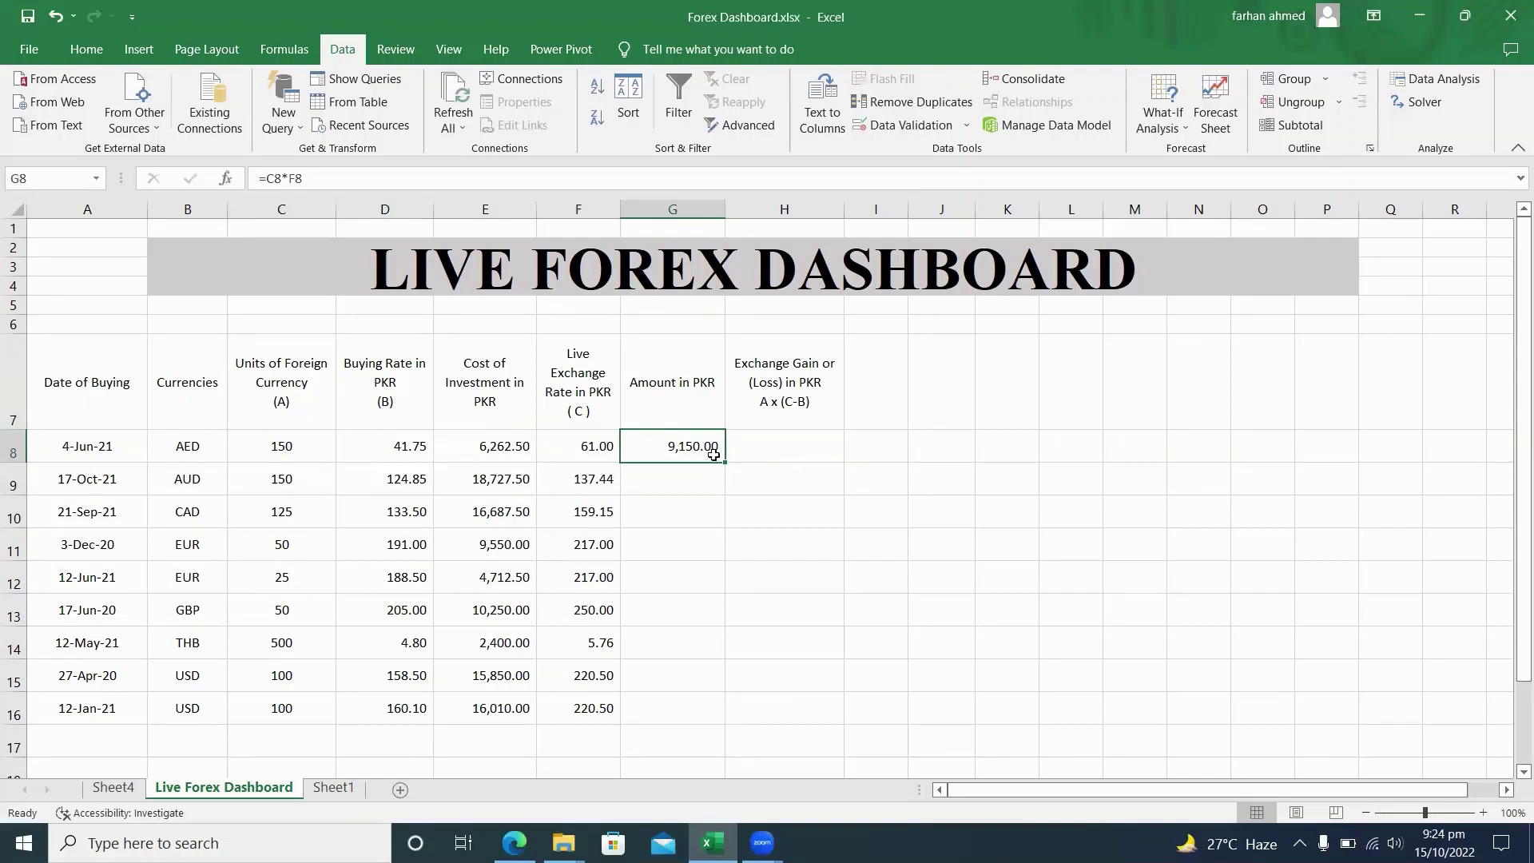
# Step: Enter =G8-E8 in H8 to calculate the exchange gain or loss against the cost of investment
pyautogui.click(780, 446)
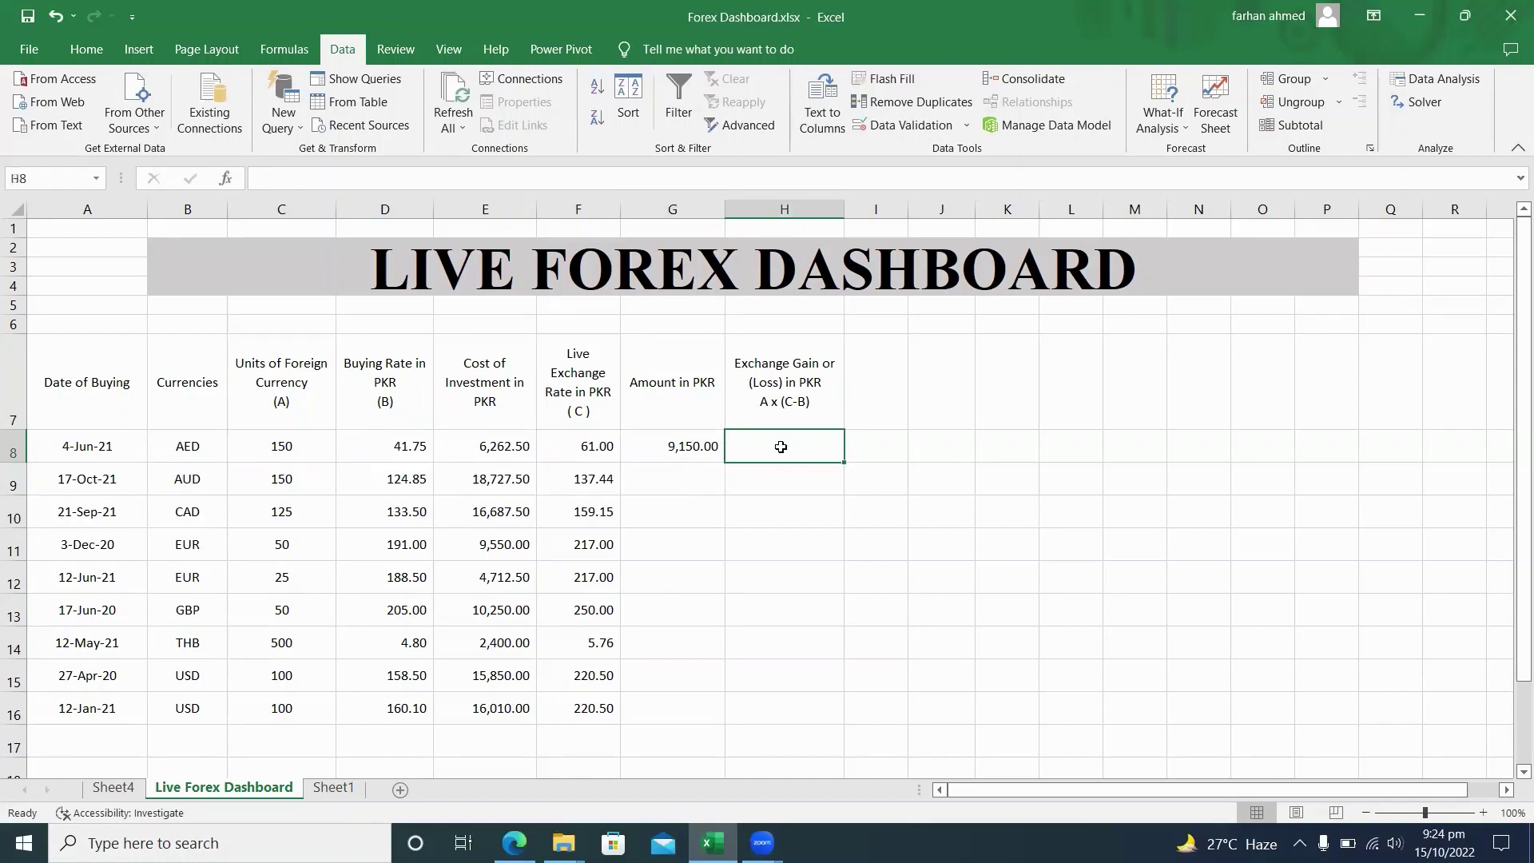
pyautogui.write('=')
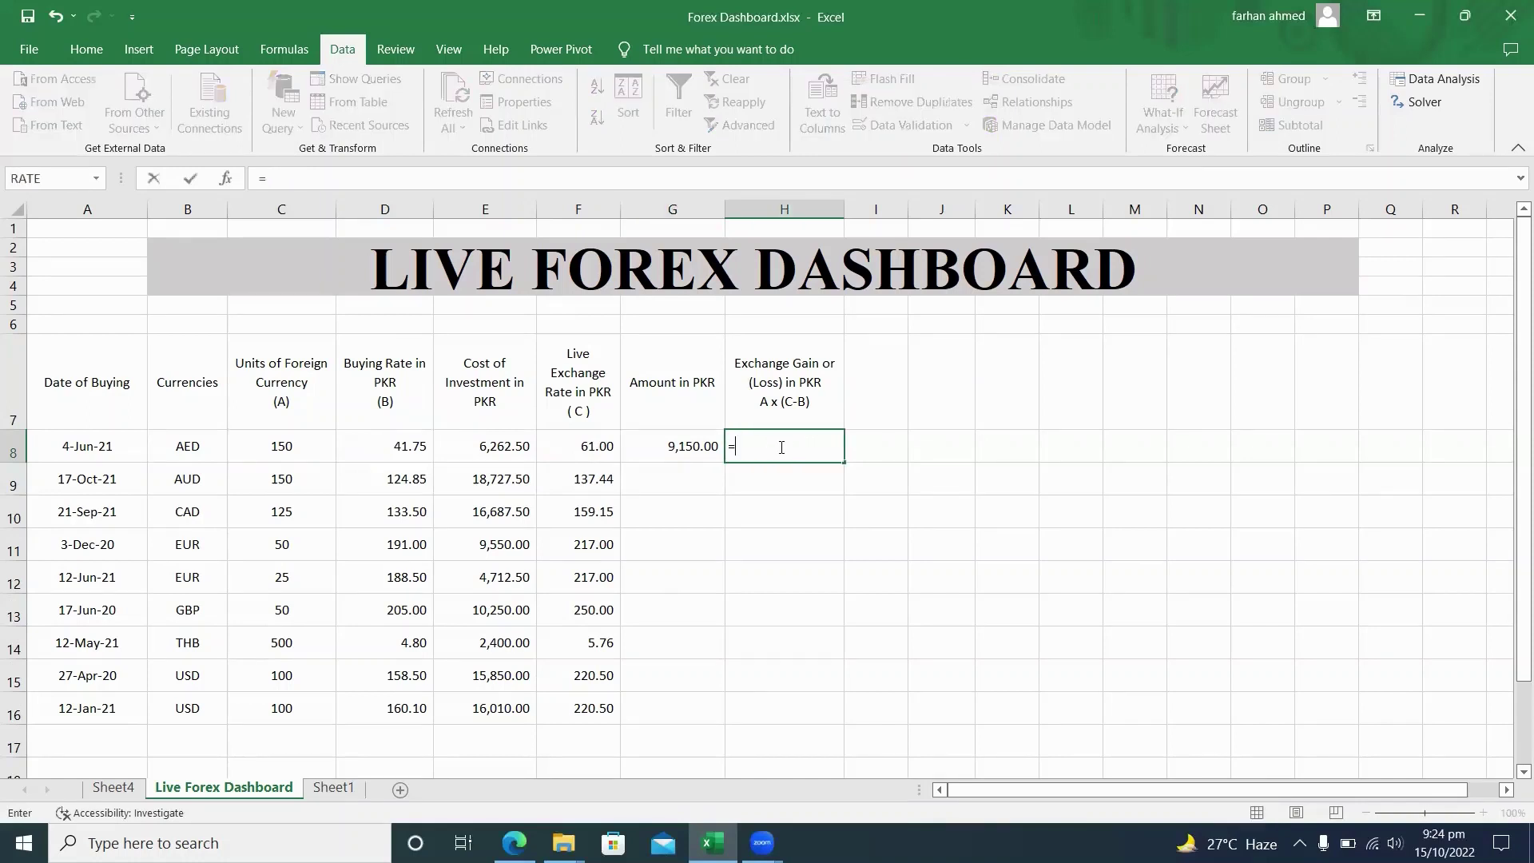
pyautogui.click(674, 446)
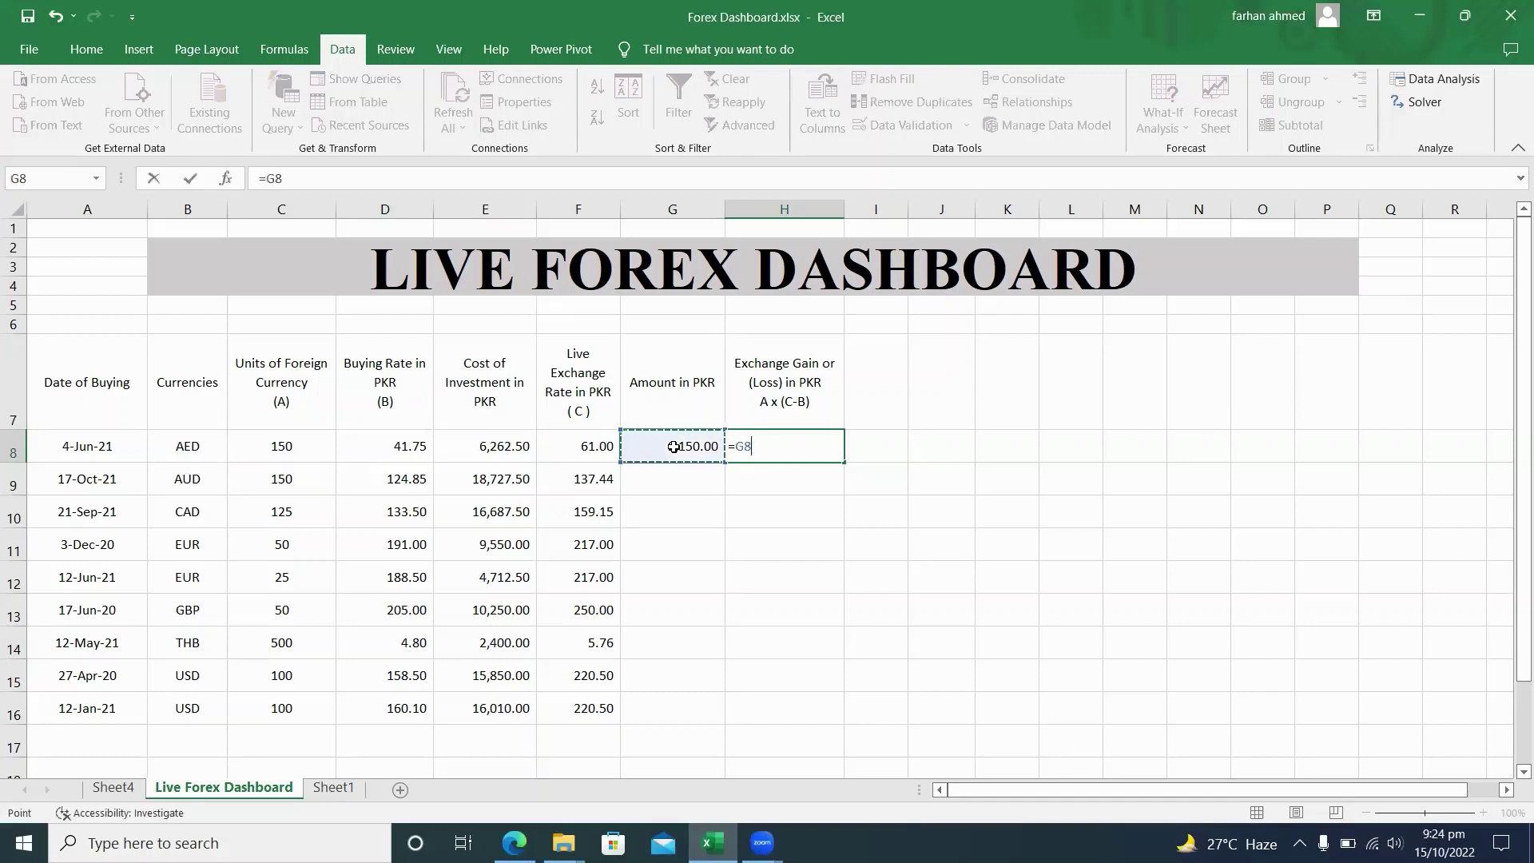
pyautogui.write('-')
pyautogui.click(477, 450)
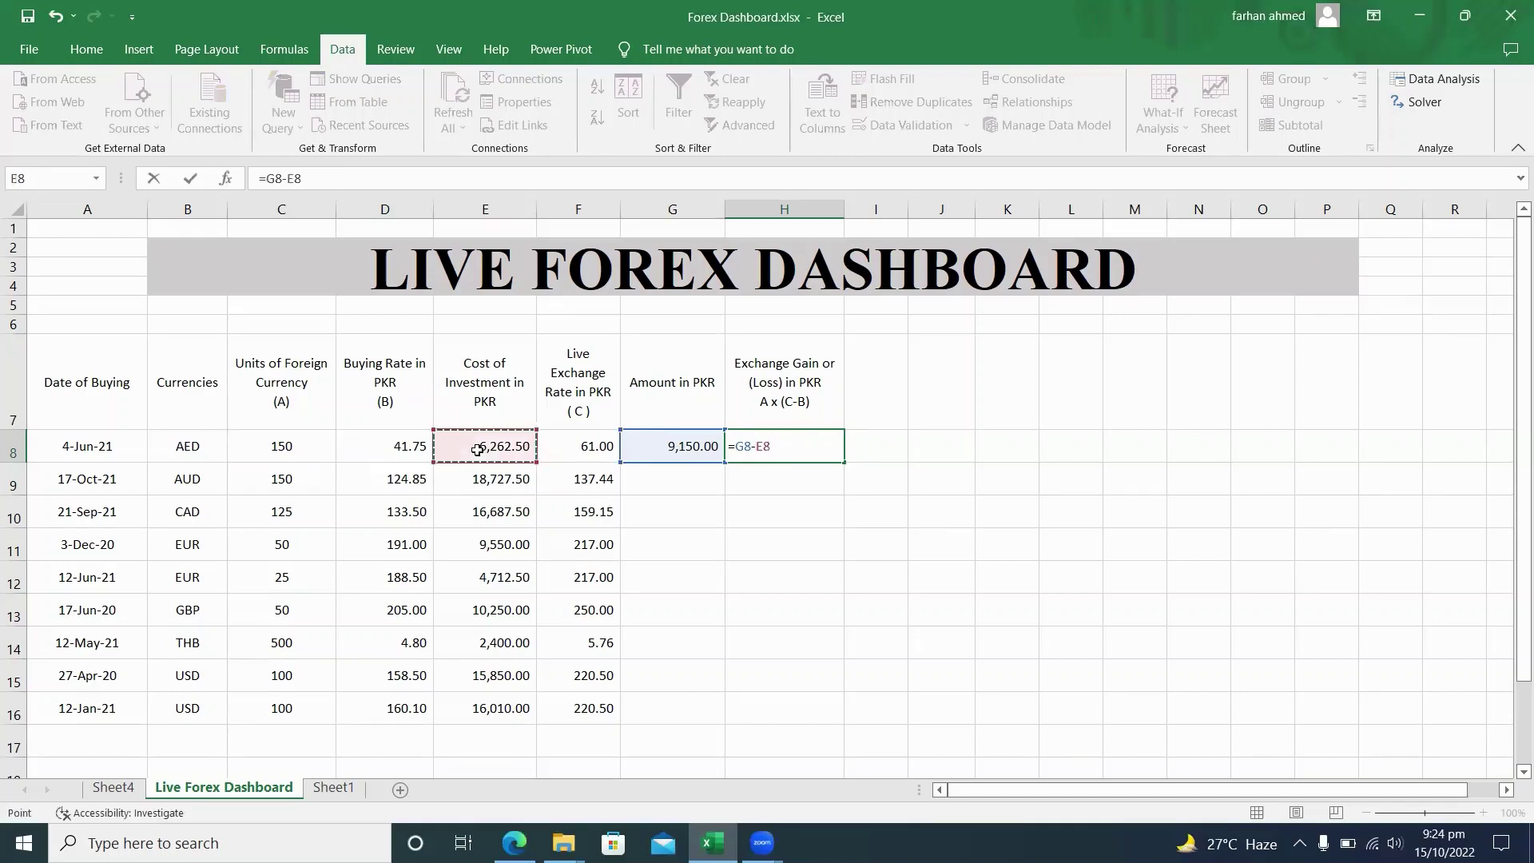
pyautogui.press('Return')
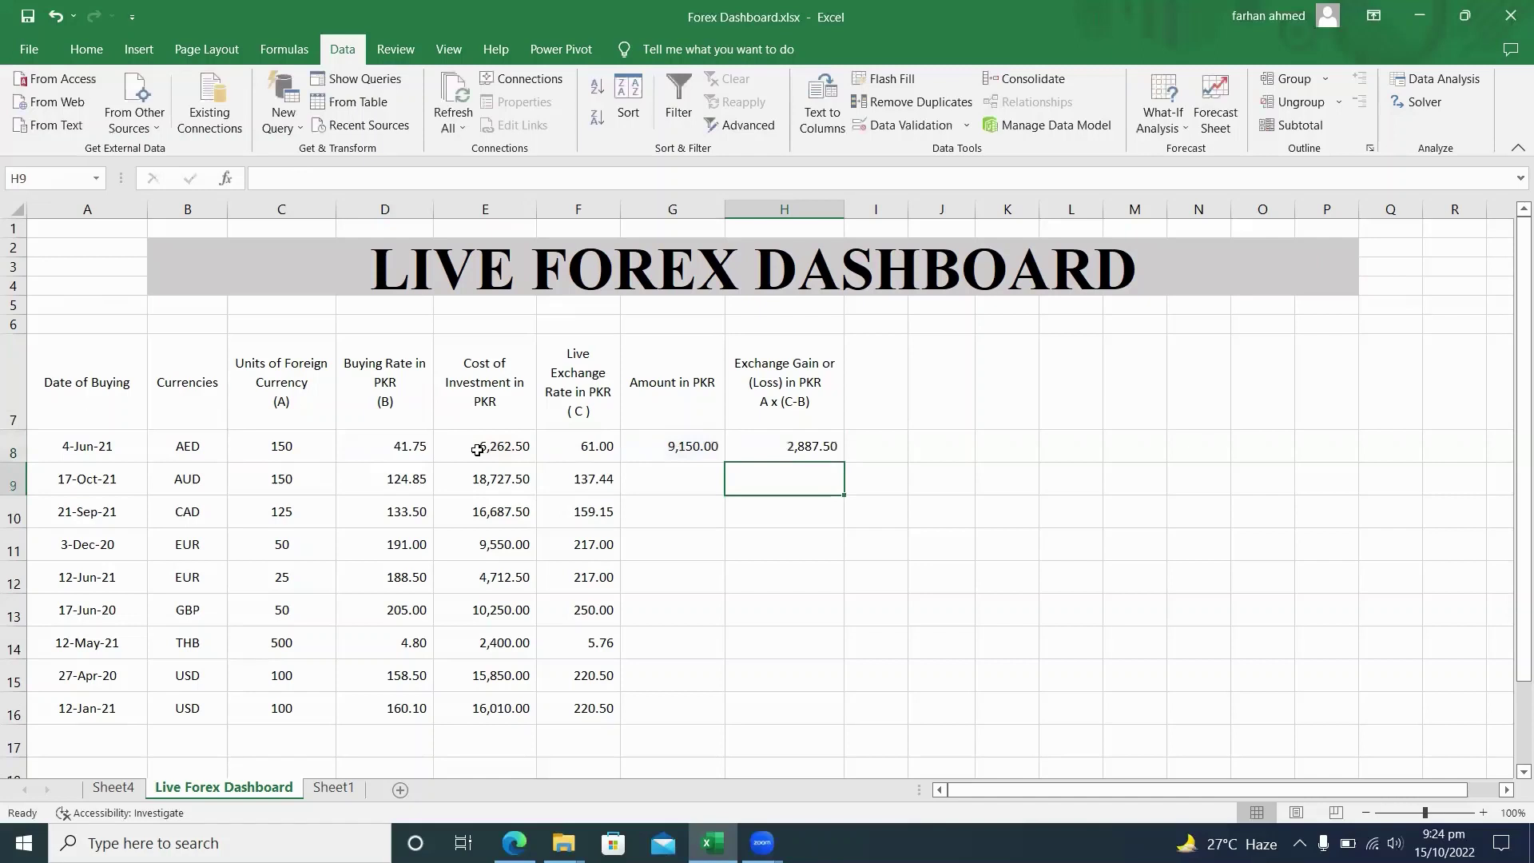
pyautogui.press('Up')
pyautogui.press('Left')
pyautogui.press('Left')
pyautogui.press('Left')
pyautogui.press('Right')
pyautogui.press('Right')
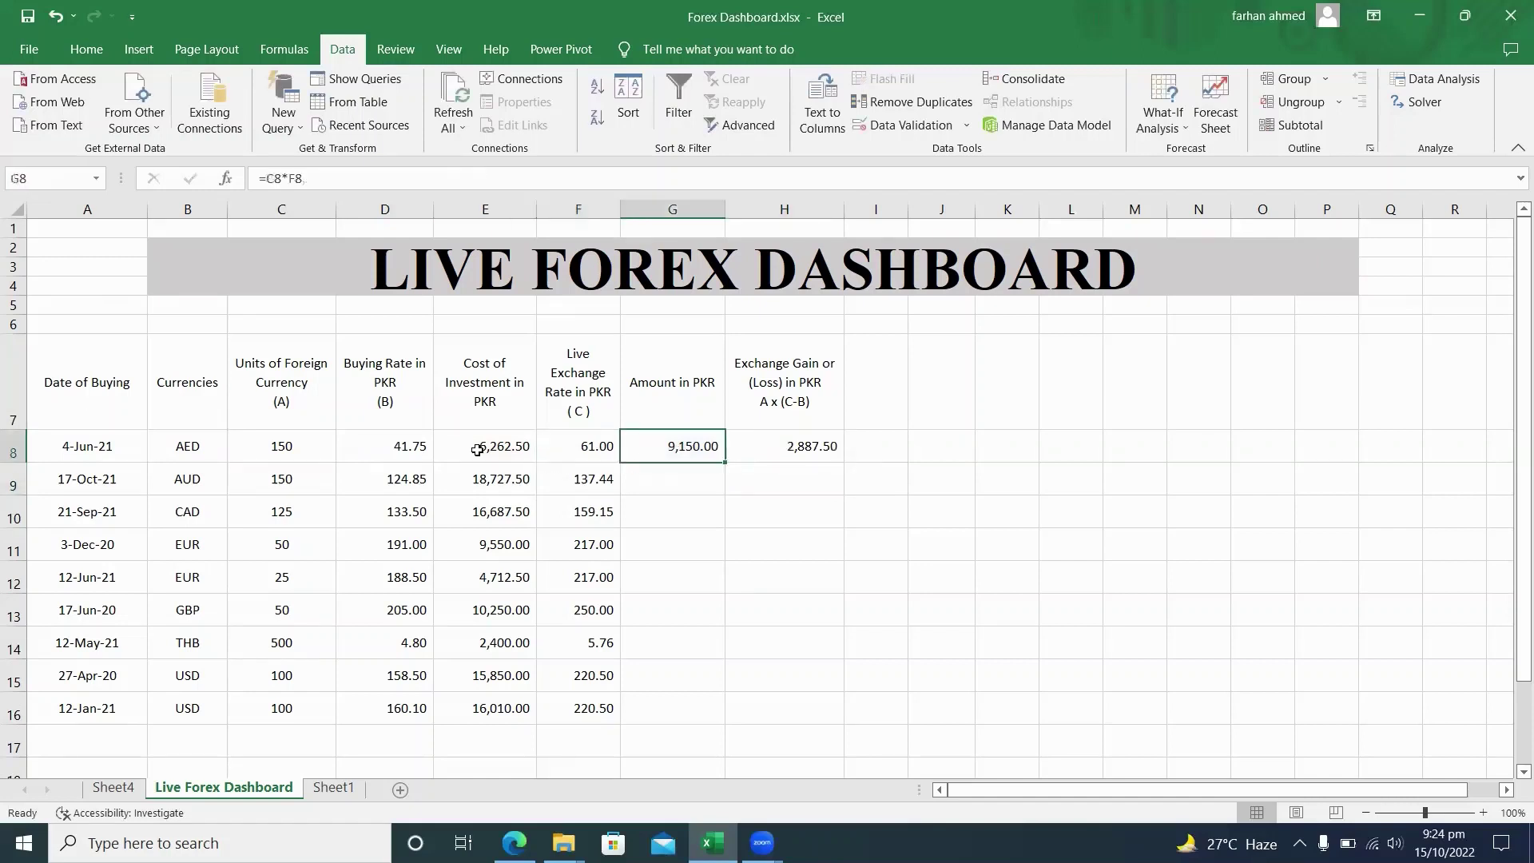
pyautogui.press('Right')
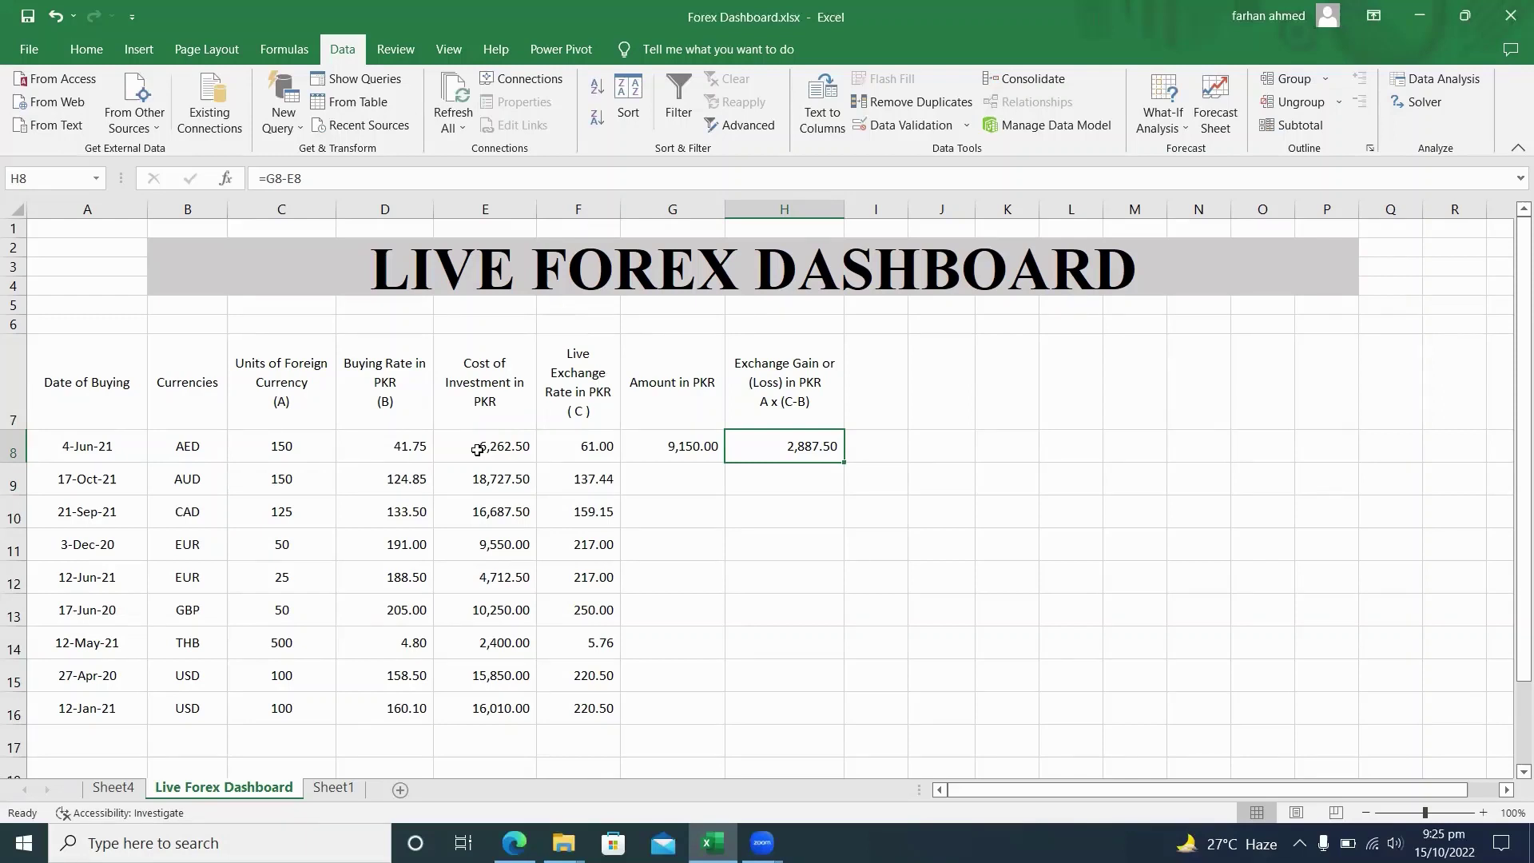
# Step: Fill the Amount in PKR formula from G8 down through G16
pyautogui.press('Left')
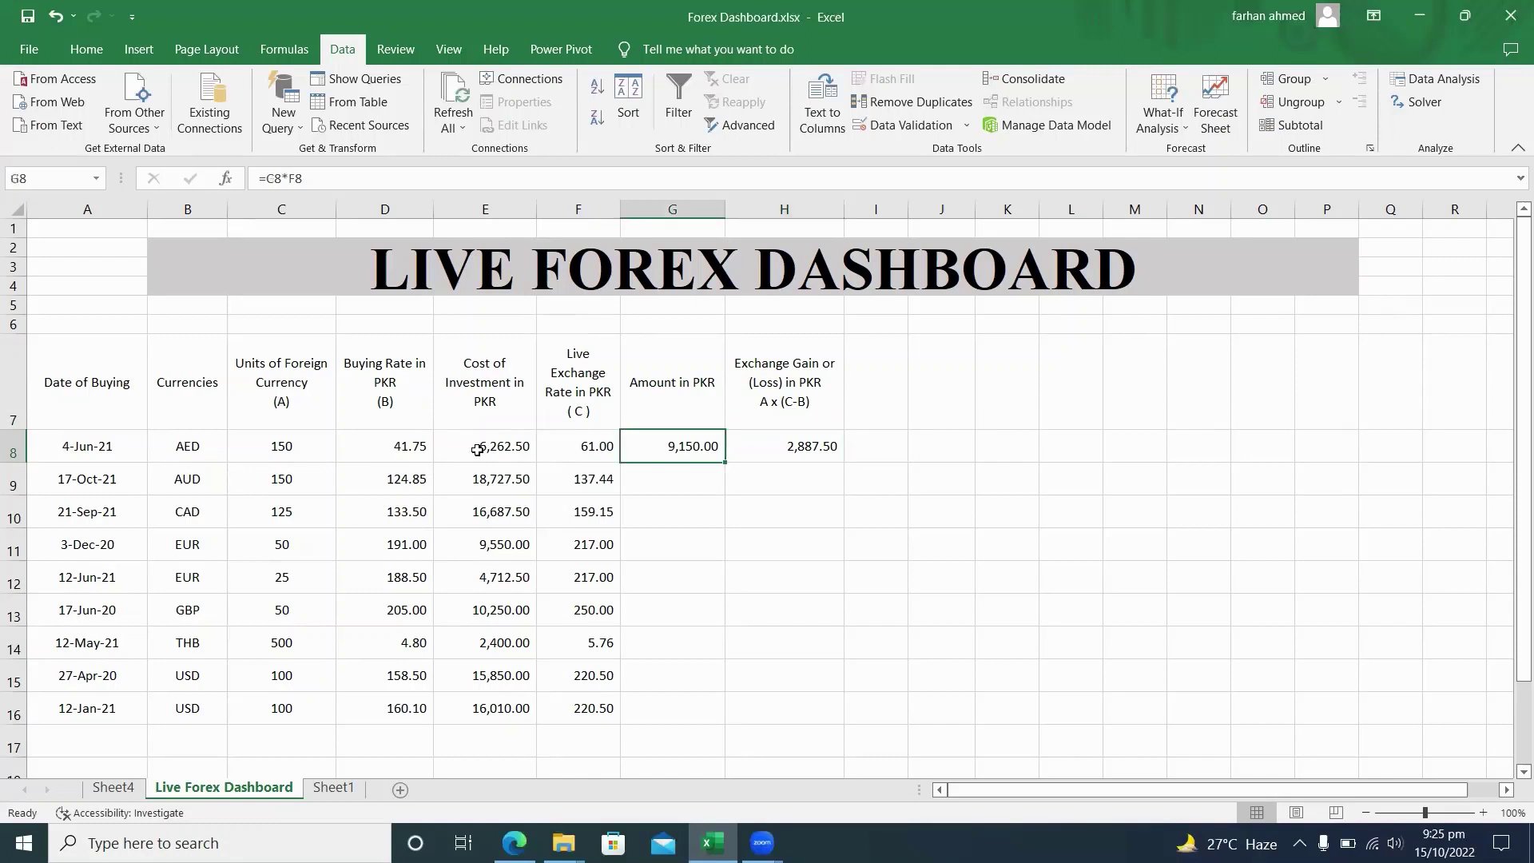
pyautogui.hotkey('shift', 'Down')
pyautogui.hotkey('shift', 'Down')
pyautogui.hotkey('shift', 'Down')
pyautogui.hotkey('shift', 'Down')
pyautogui.hotkey('shift', 'Down')
pyautogui.hotkey('shift', 'Down')
pyautogui.hotkey('shift', 'Down')
pyautogui.hotkey('shift', 'Down')
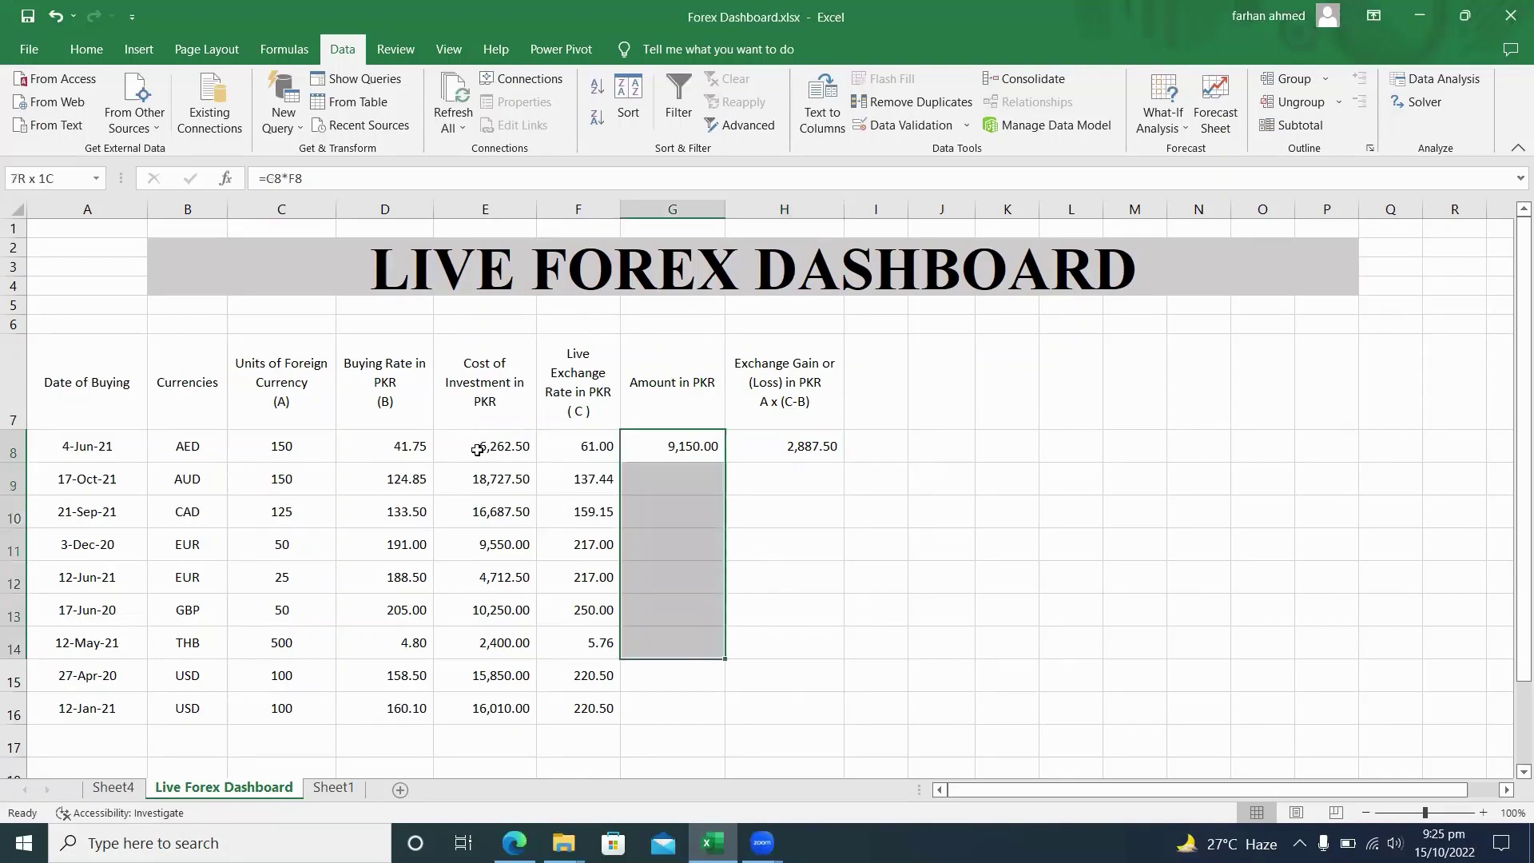
pyautogui.hotkey('ctrl', 'd')
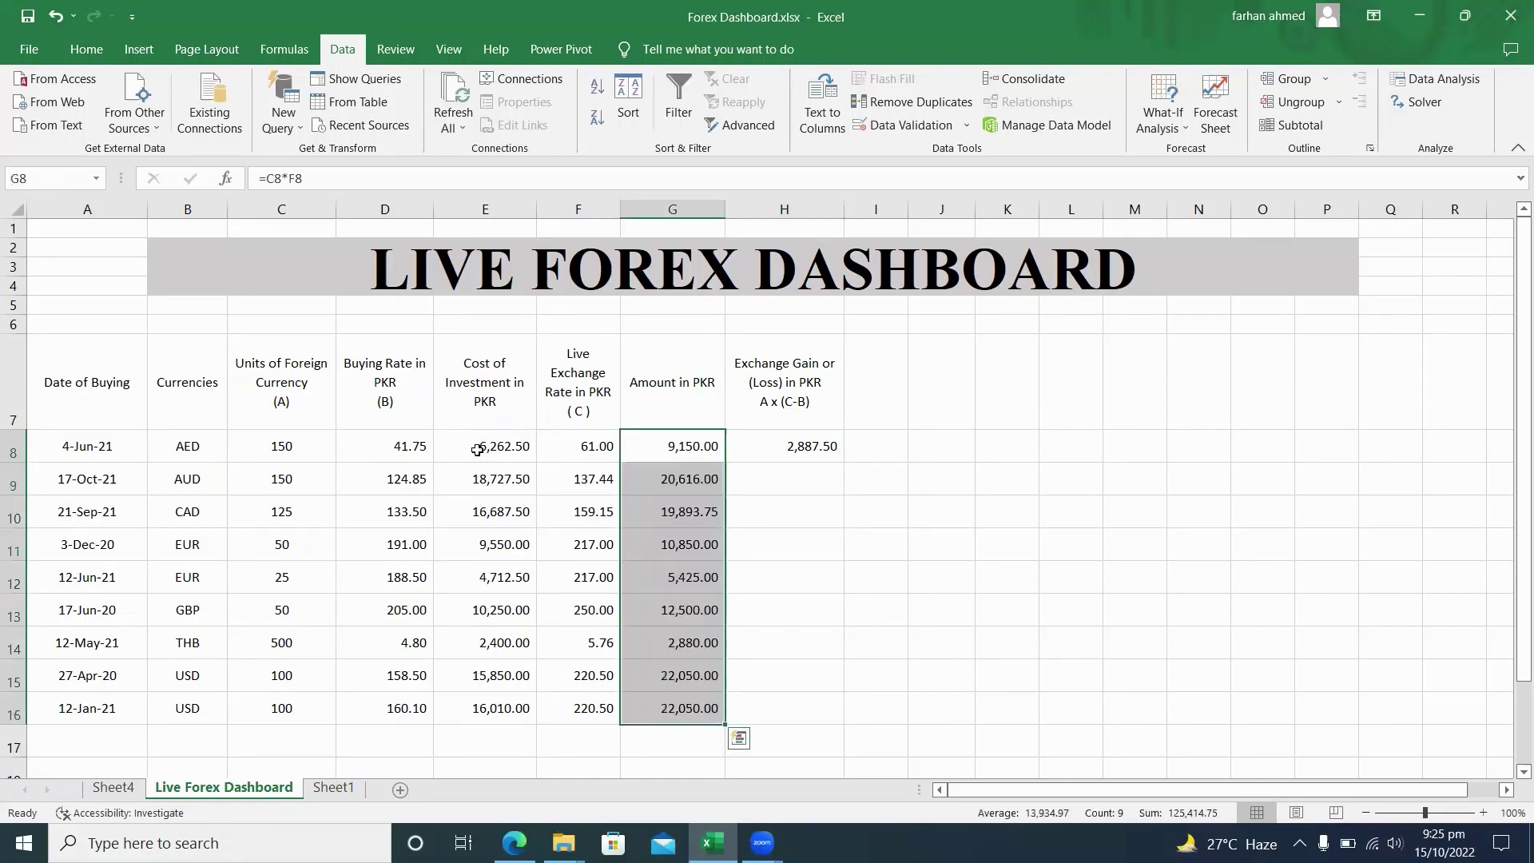
# Step: Fill the exchange gain or loss formula from H8 down through H16
pyautogui.press('Right')
pyautogui.hotkey('shift', 'Down')
pyautogui.hotkey('shift', 'Down')
pyautogui.hotkey('shift', 'Down')
pyautogui.hotkey('shift', 'Down')
pyautogui.hotkey('shift', 'Down')
pyautogui.hotkey('shift', 'Down')
pyautogui.hotkey('shift', 'Down')
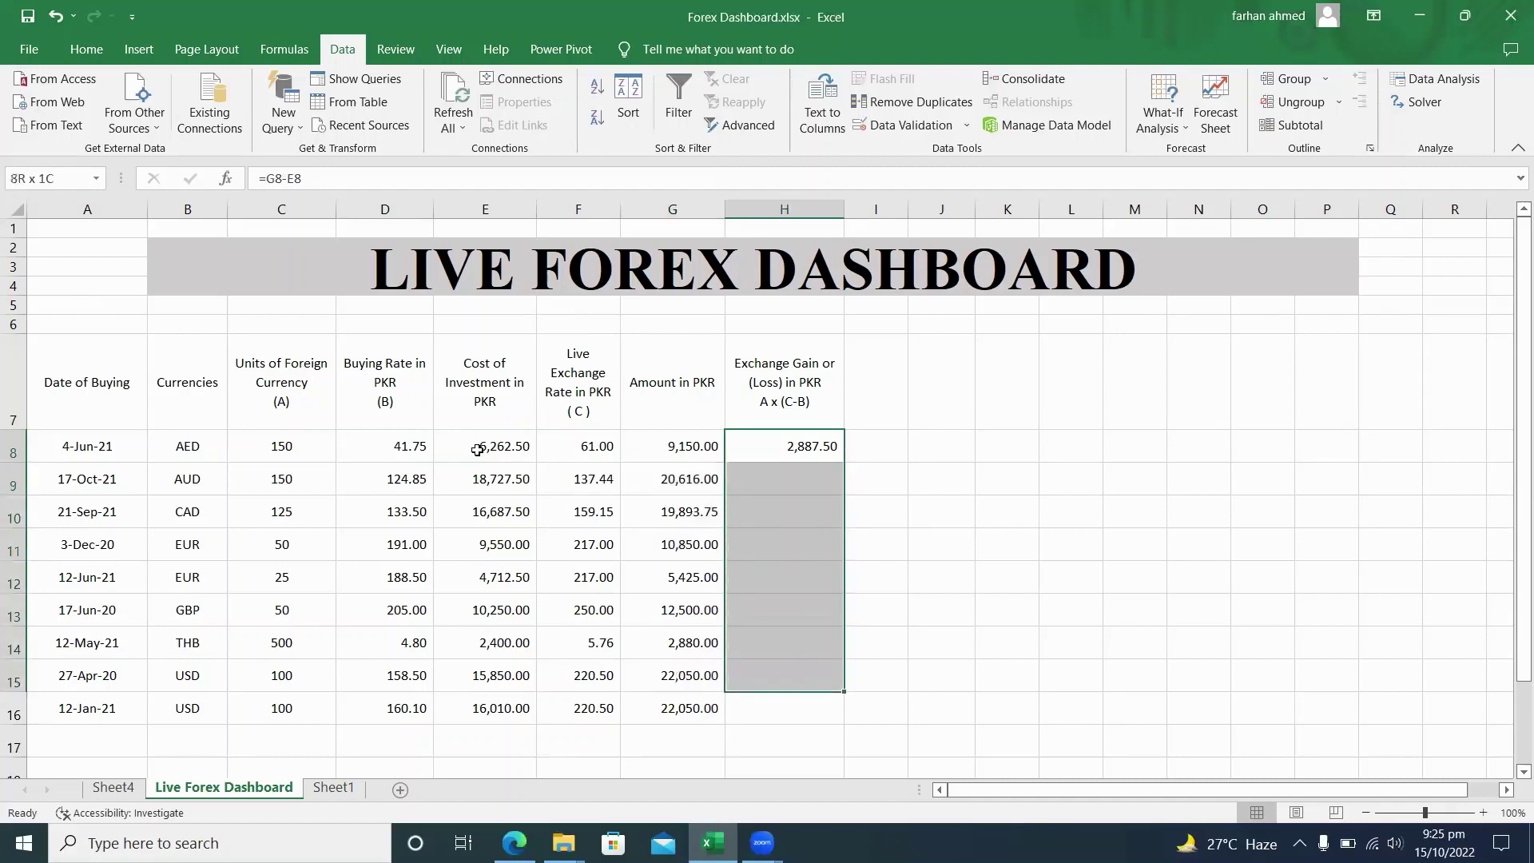
pyautogui.hotkey('shift', 'Down')
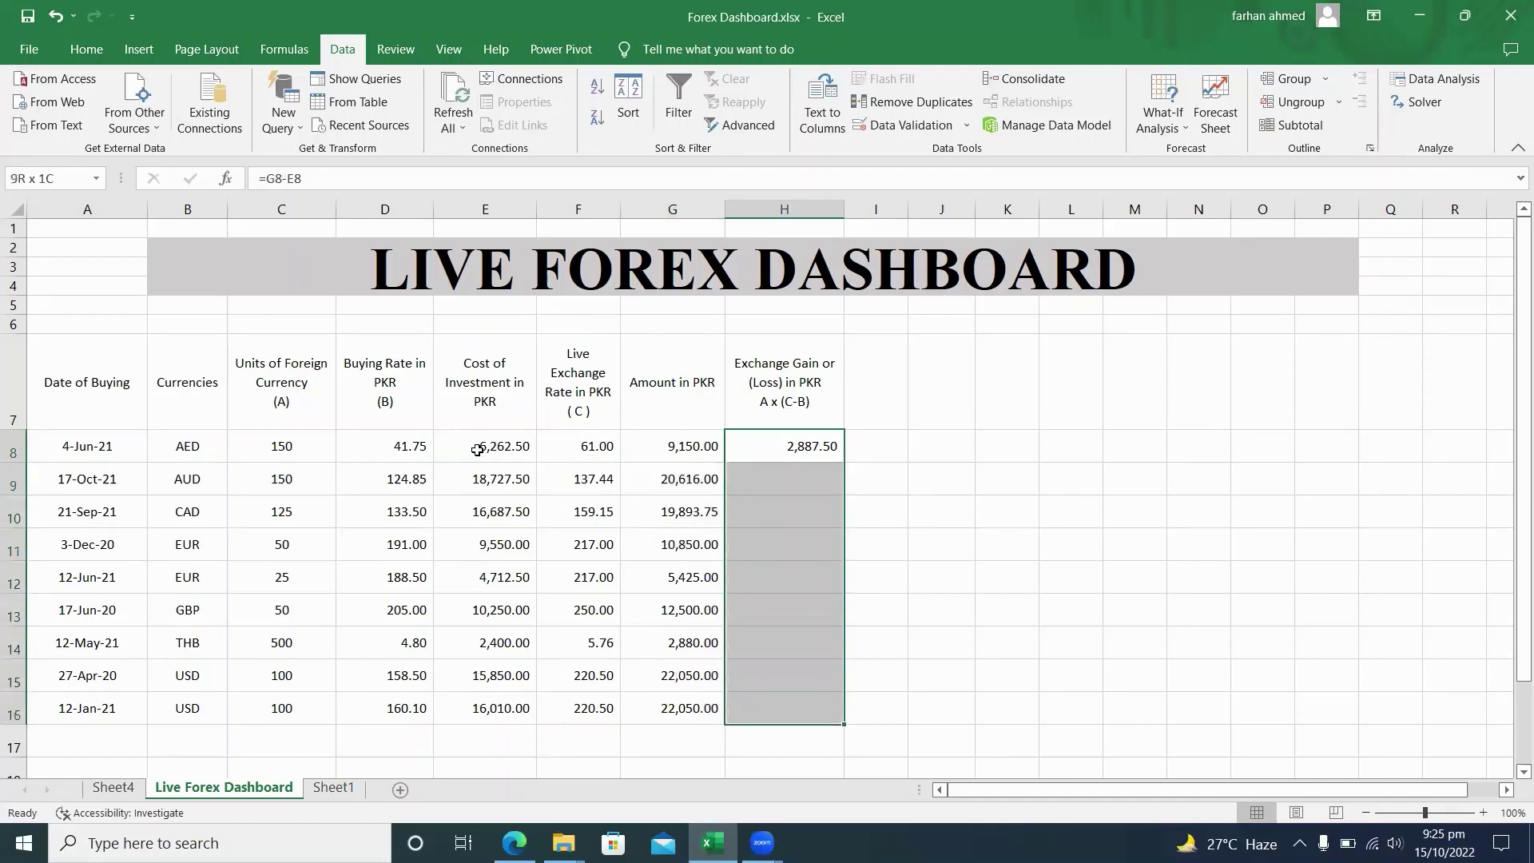
pyautogui.hotkey('ctrl', 'd')
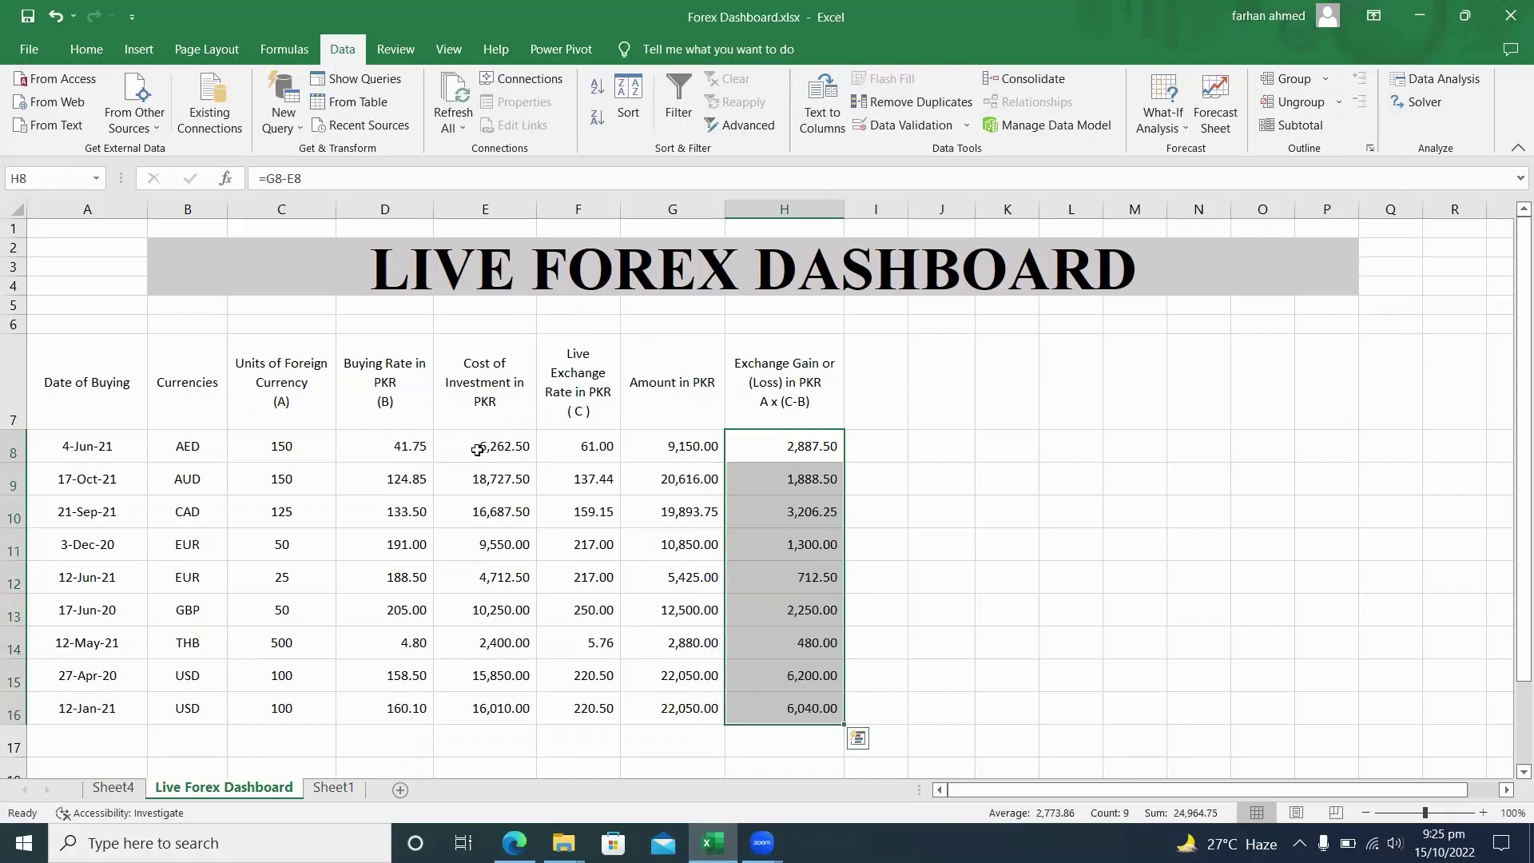
# Step: Examine the first currency row from the buying rate across to the amount and exchange gain or loss
pyautogui.press('Left')
pyautogui.press('Left')
pyautogui.press('Left')
pyautogui.press('Left')
pyautogui.press('Left')
pyautogui.press('Left')
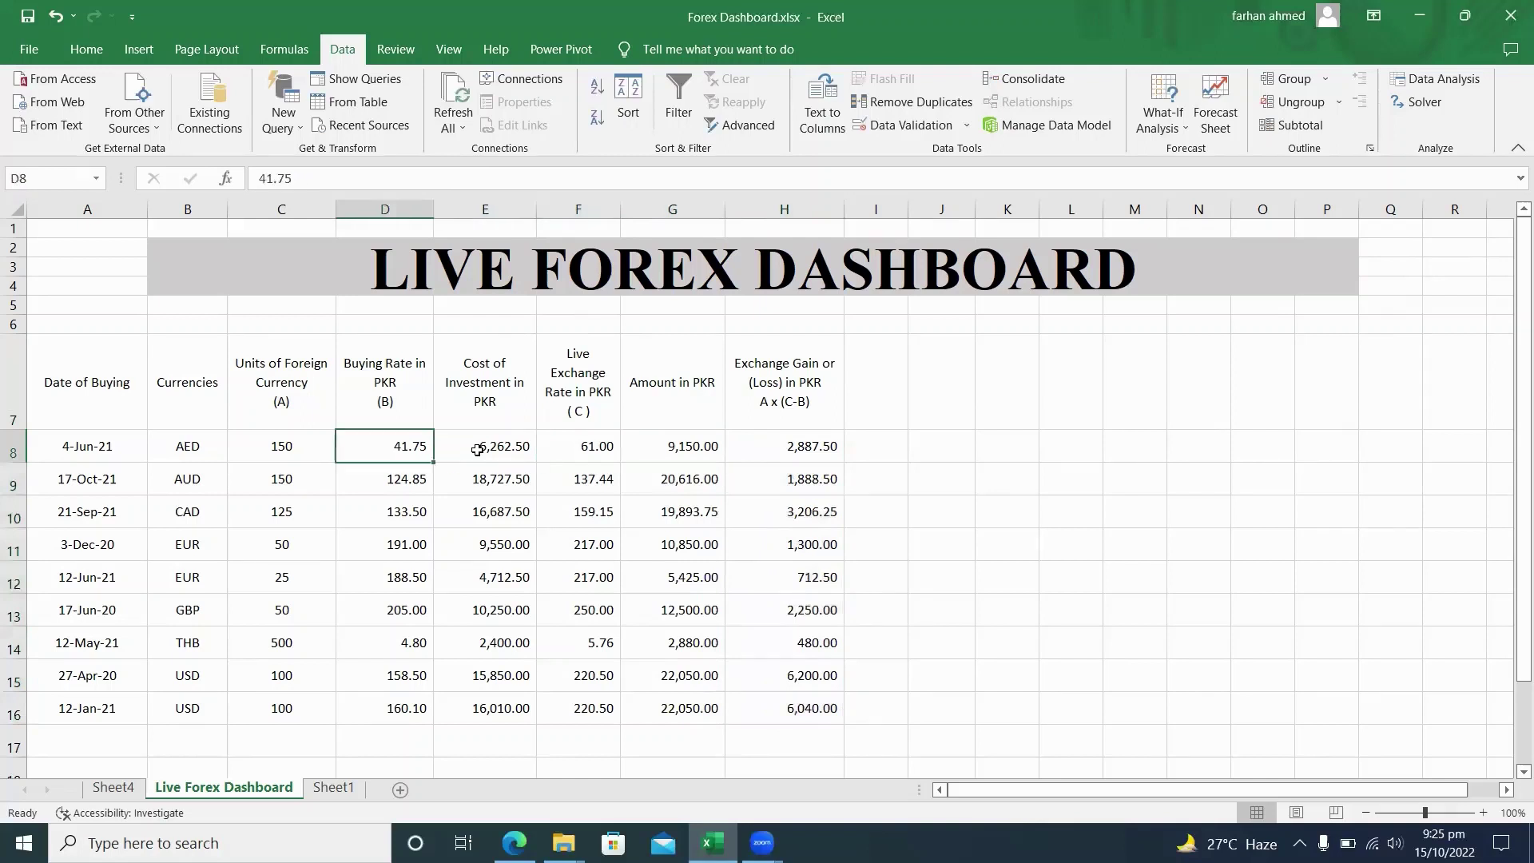
pyautogui.press('Right')
pyautogui.press('Right')
pyautogui.press('Right')
pyautogui.press('Right')
pyautogui.press('Right')
pyautogui.press('Right')
pyautogui.press('Left')
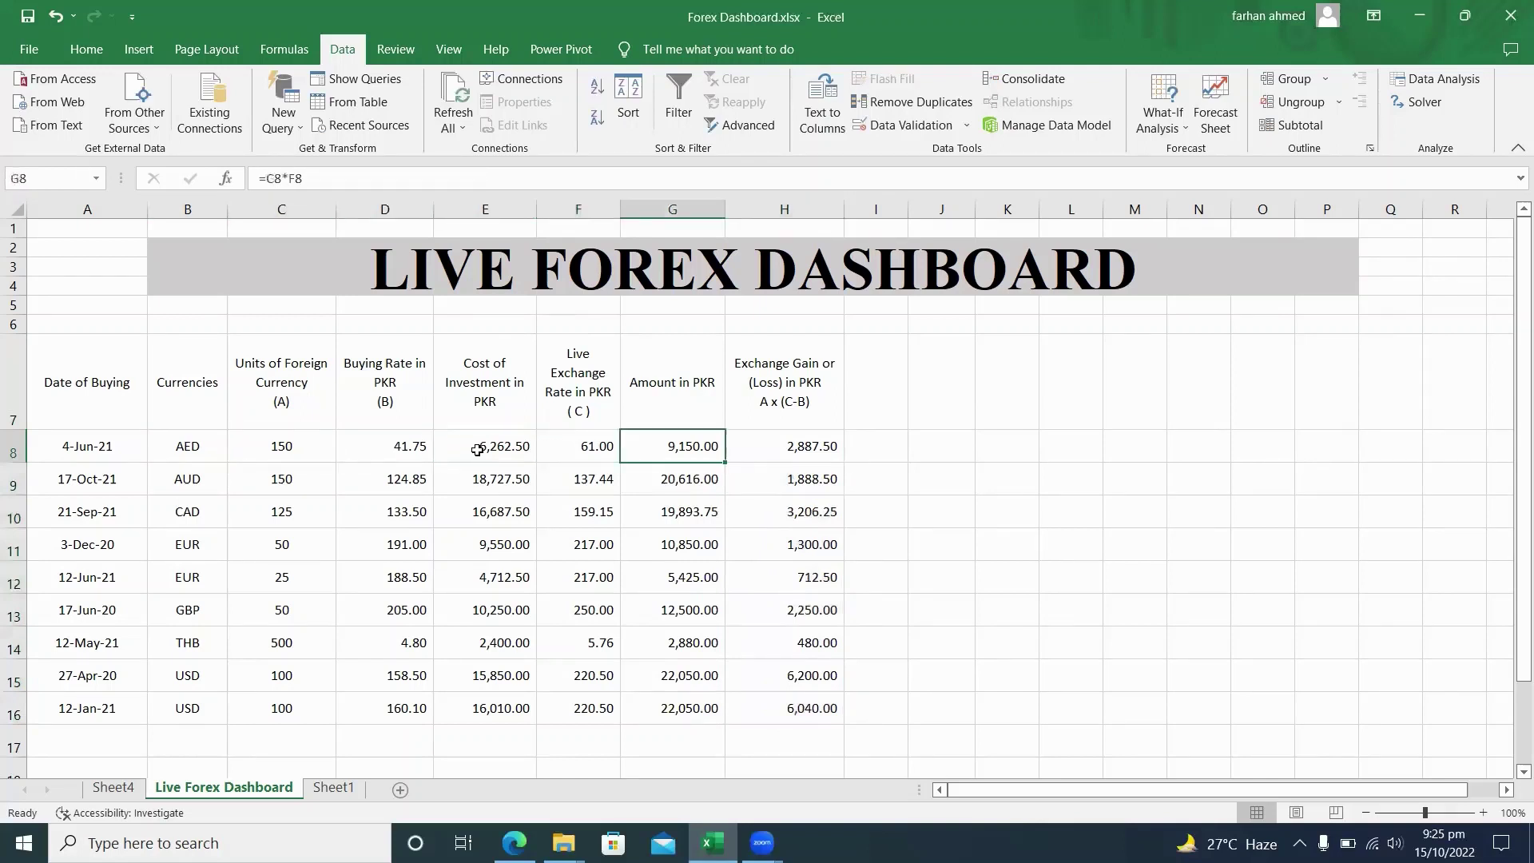
pyautogui.press('Up')
pyautogui.press('Up')
pyautogui.press('Up')
pyautogui.press('Up')
pyautogui.press('Down')
pyautogui.press('Down')
pyautogui.press('Down')
pyautogui.press('Down')
pyautogui.press('Down')
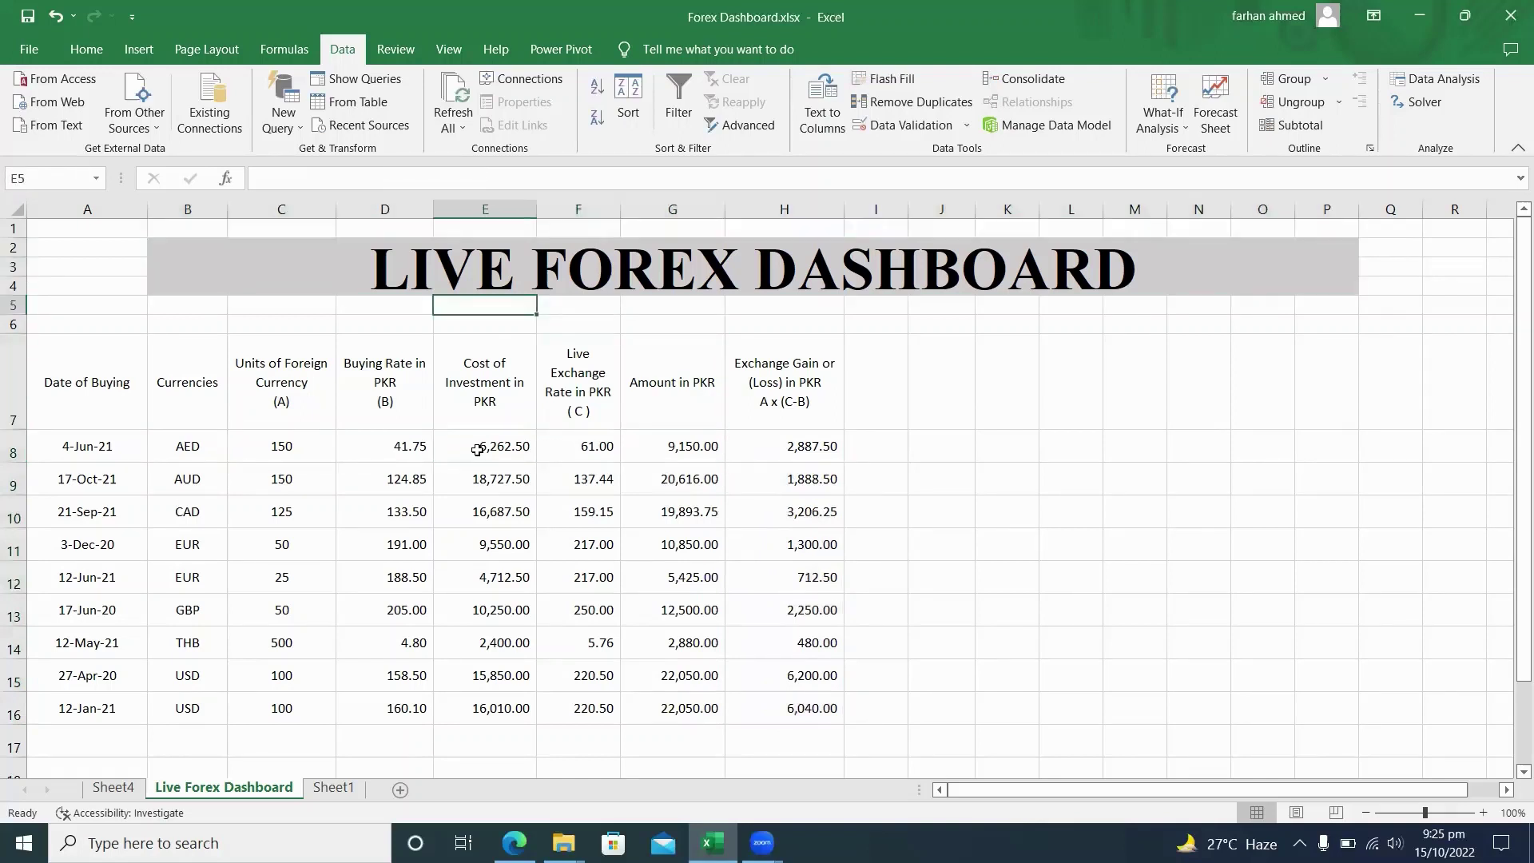
pyautogui.press('Right')
pyautogui.press('Up')
pyautogui.press('Right')
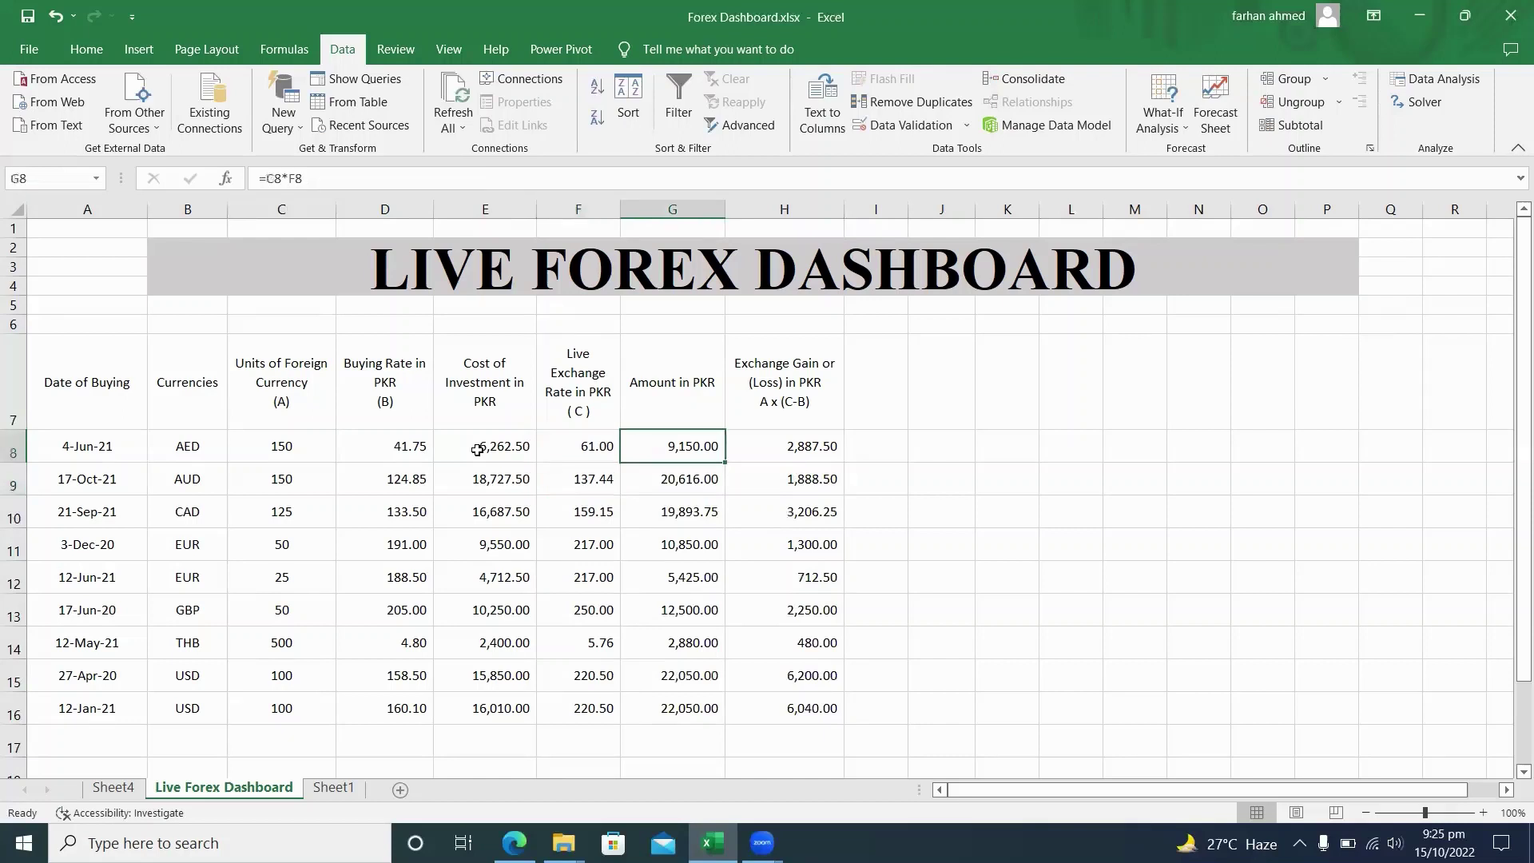
# Step: Refresh all of the workbook's data connections to update the live exchange rates
pyautogui.press('Right')
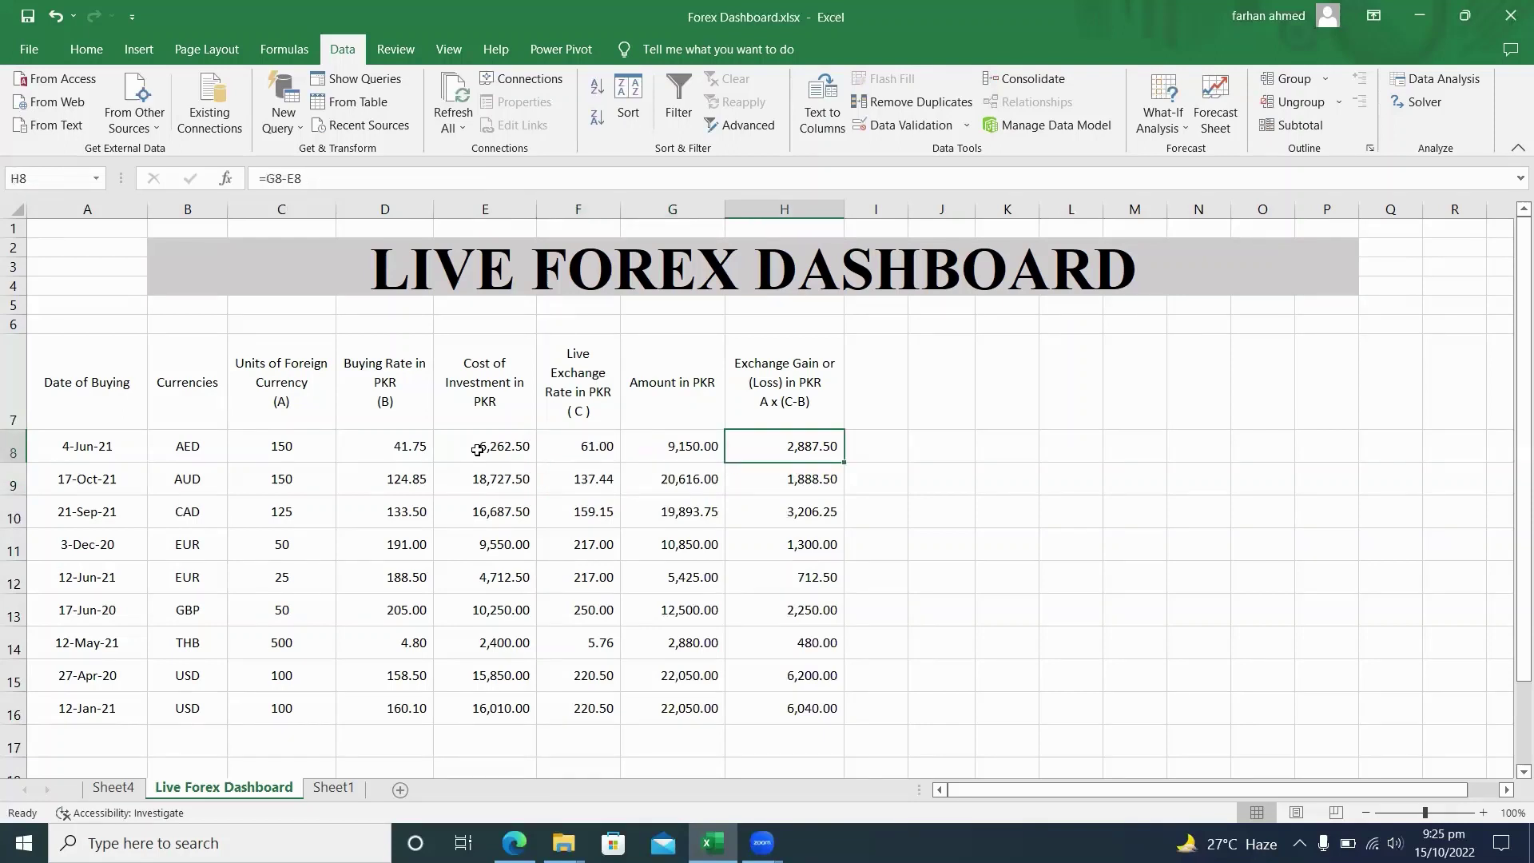
pyautogui.click(457, 112)
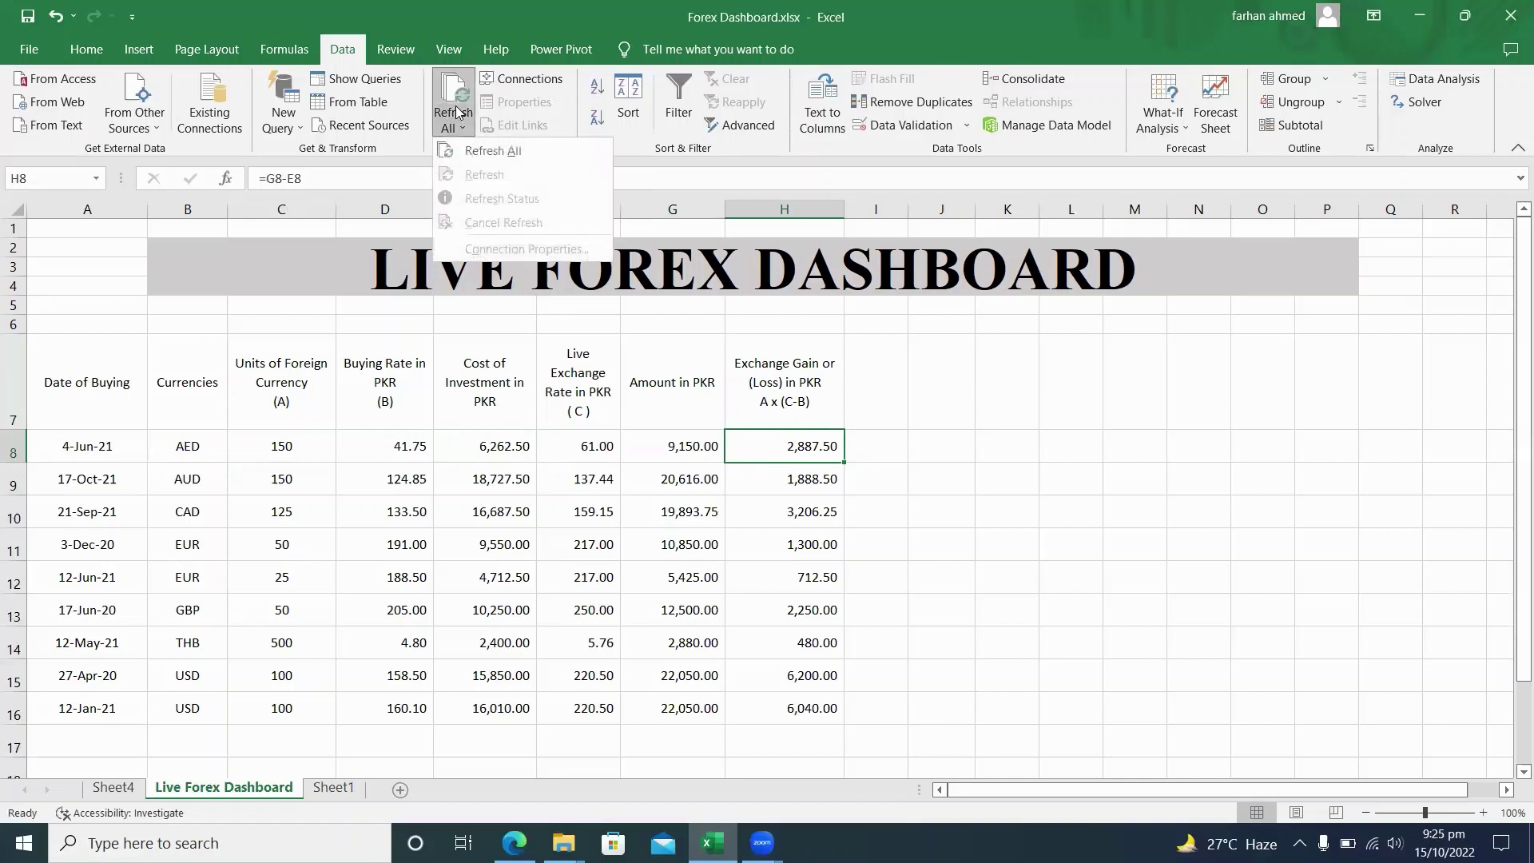
pyautogui.click(476, 151)
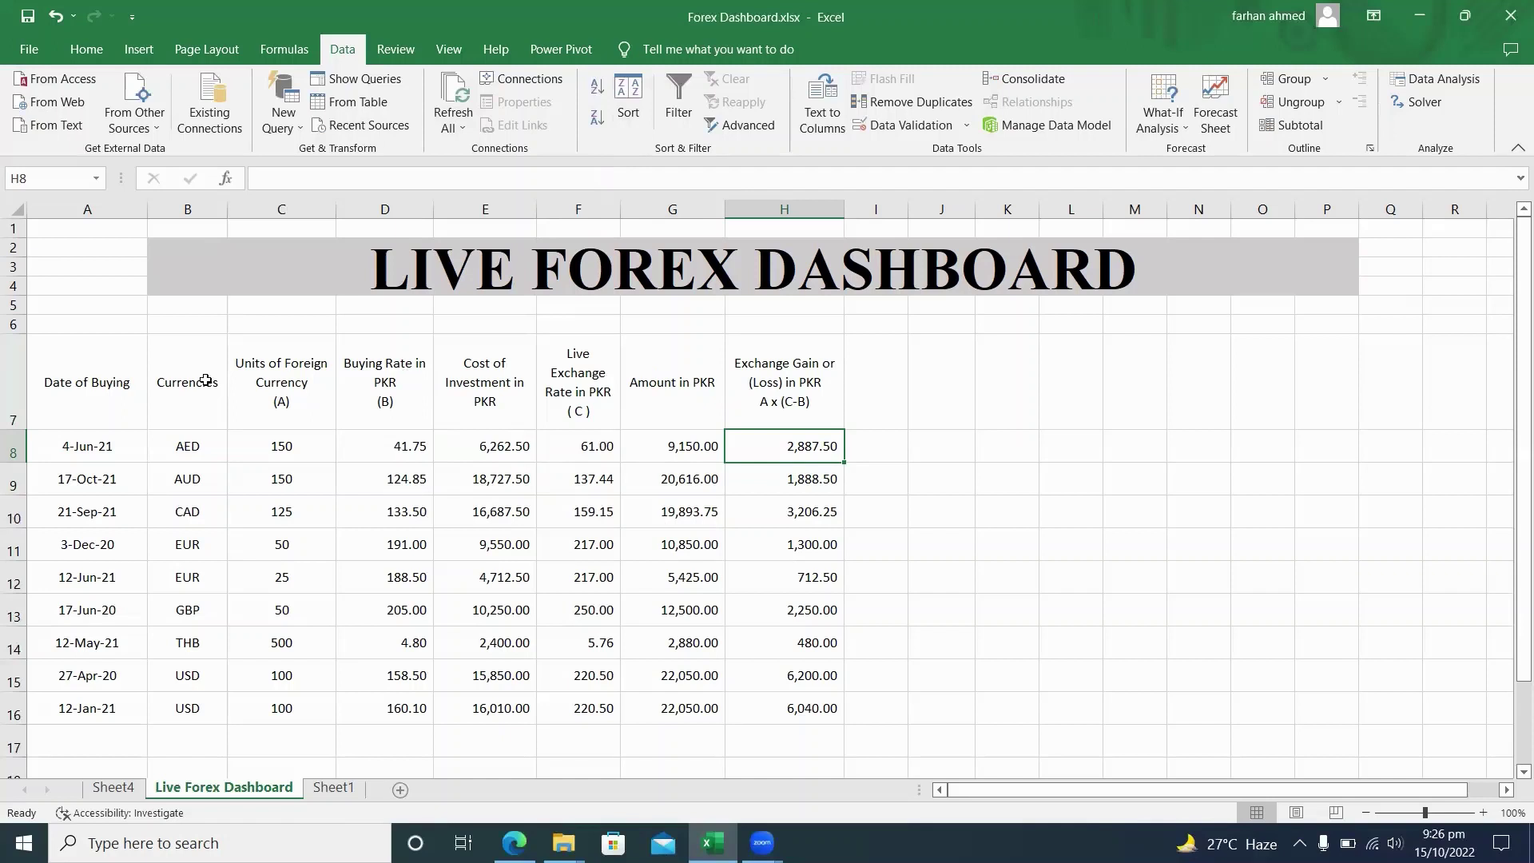
# Step: Make the table headings in A7:H7 bold
pyautogui.click(109, 351)
pyautogui.hotkey('shift', 'Right')
pyautogui.hotkey('shift', 'Right')
pyautogui.hotkey('shift', 'Right')
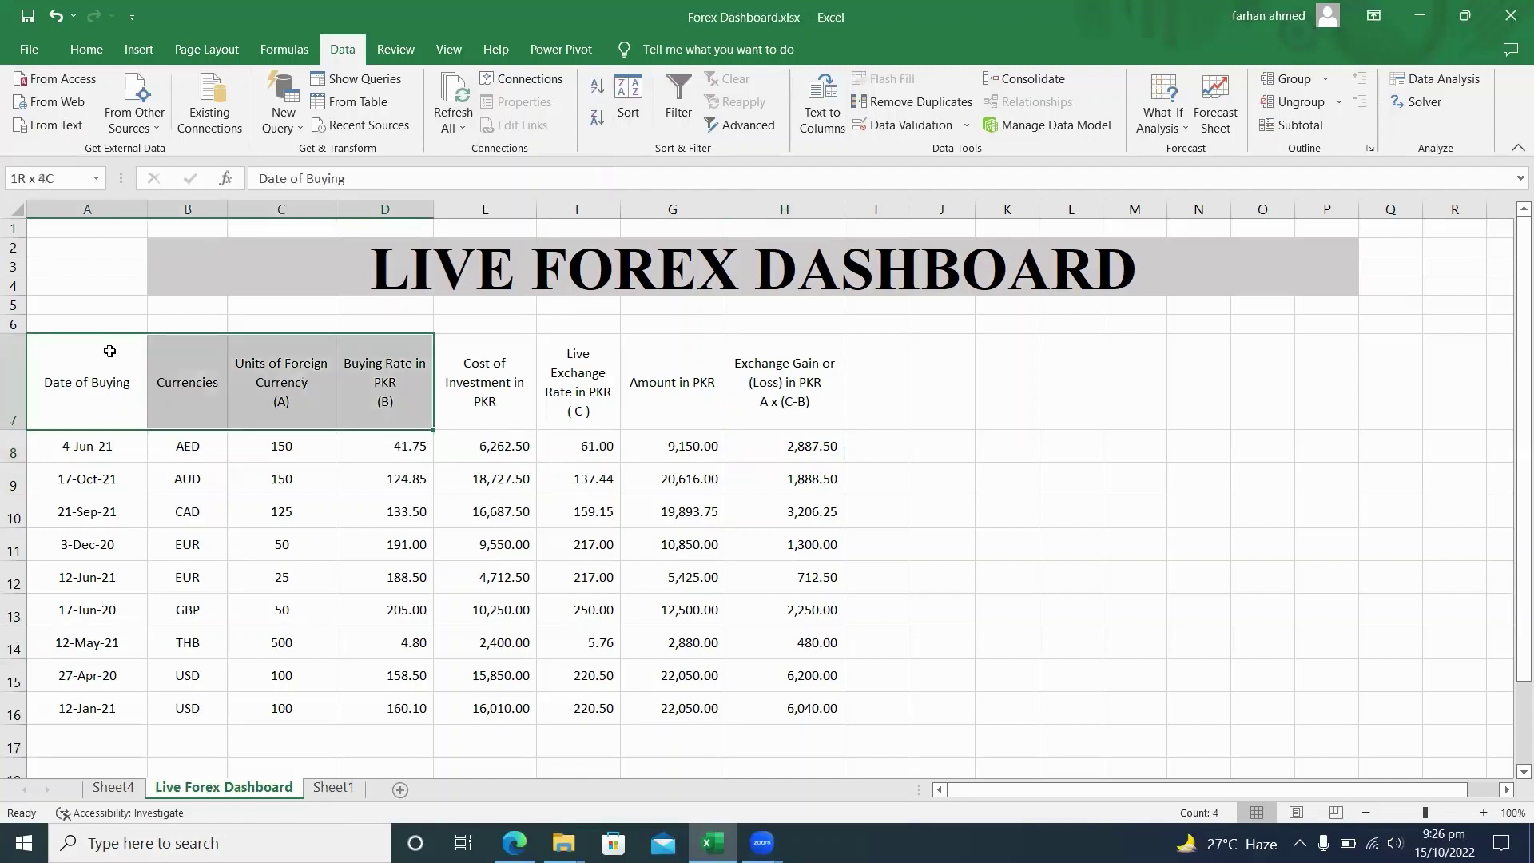
pyautogui.hotkey('shift', 'Right')
pyautogui.hotkey('shift', 'Right')
pyautogui.hotkey('shift', 'Right')
pyautogui.hotkey('shift', 'Right')
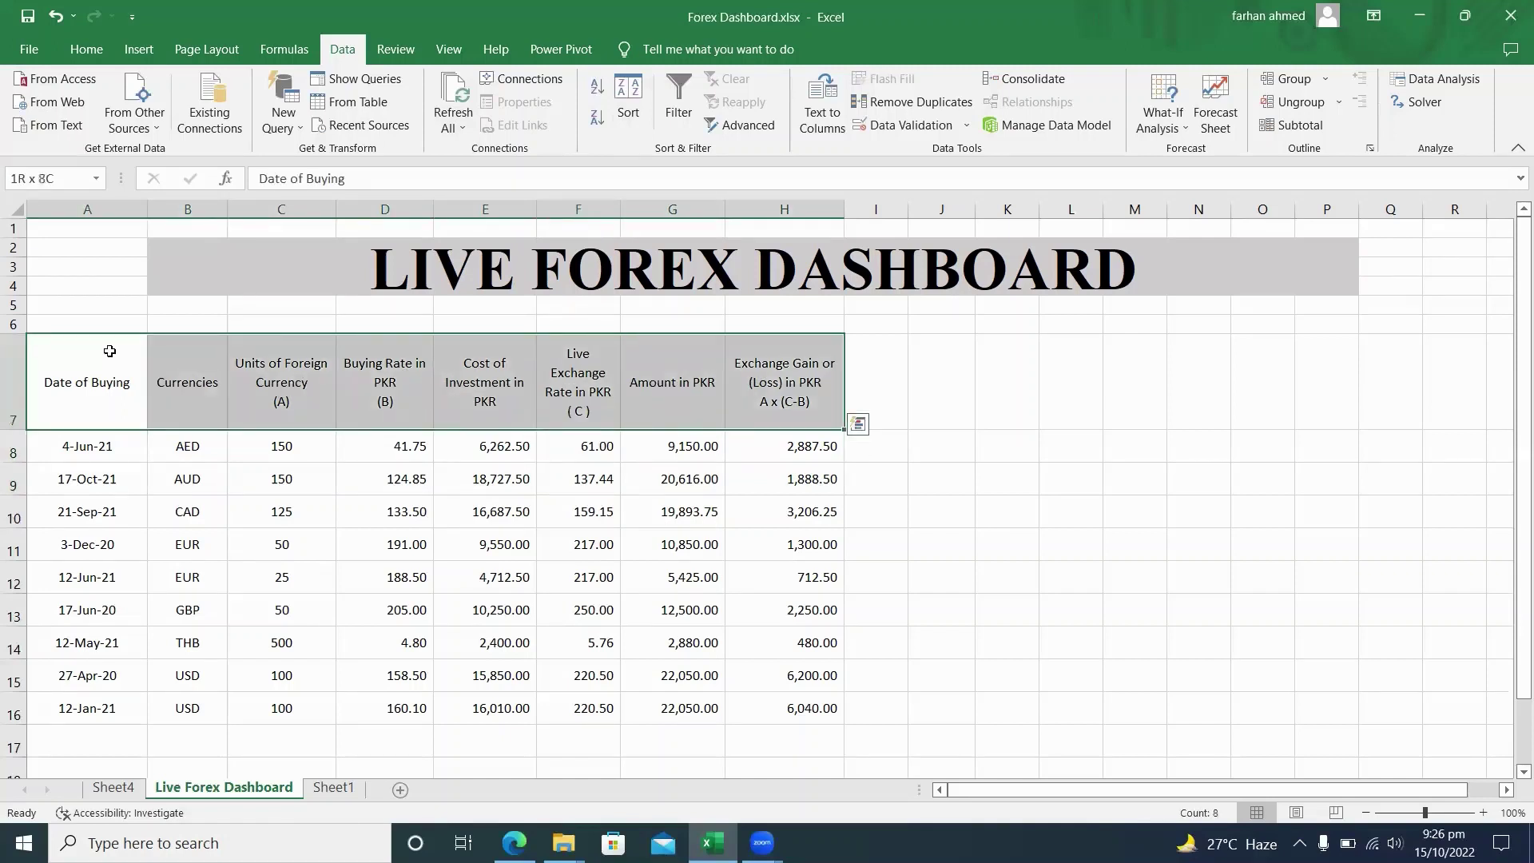
pyautogui.hotkey('ctrl', 'b')
pyautogui.press('Down')
pyautogui.press('Down')
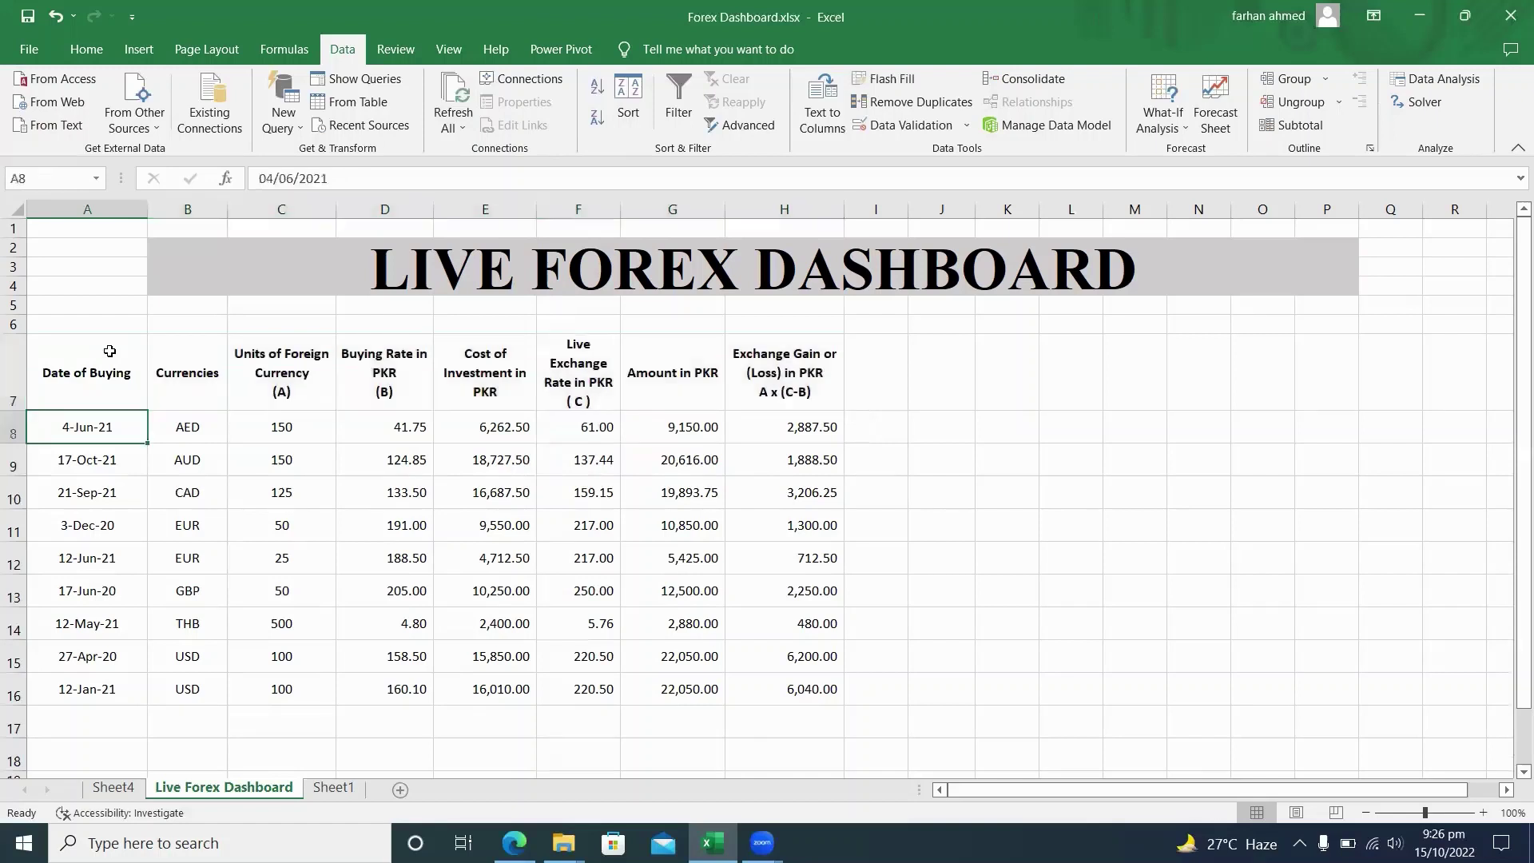
# Step: Apply all borders to the whole table in A7:H16
pyautogui.press('Up')
pyautogui.press('Up')
pyautogui.hotkey('shift', 'Right')
pyautogui.hotkey('shift', 'Right')
pyautogui.hotkey('shift', 'Right')
pyautogui.hotkey('shift', 'Right')
pyautogui.hotkey('shift', 'Right')
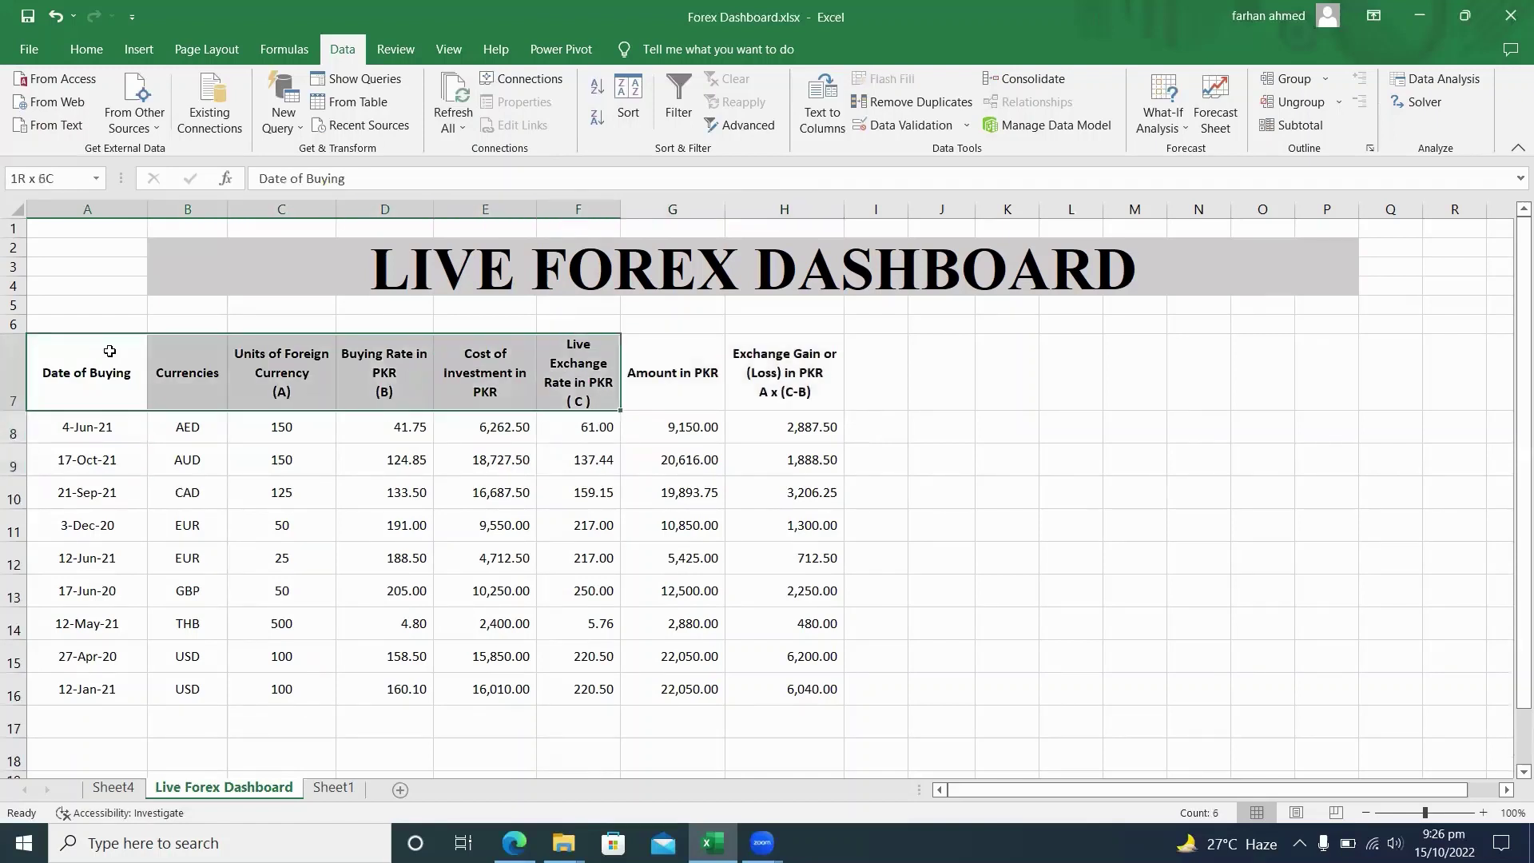
pyautogui.hotkey('shift', 'Right')
pyautogui.hotkey('shift', 'Down')
pyautogui.hotkey('shift', 'Down')
pyautogui.hotkey('shift', 'Right')
pyautogui.hotkey('shift', 'Down')
pyautogui.hotkey('shift', 'Down')
pyautogui.hotkey('shift', 'Down')
pyautogui.hotkey('shift', 'Down')
pyautogui.hotkey('shift', 'Down')
pyautogui.hotkey('shift', 'Down')
pyautogui.hotkey('shift', 'Down')
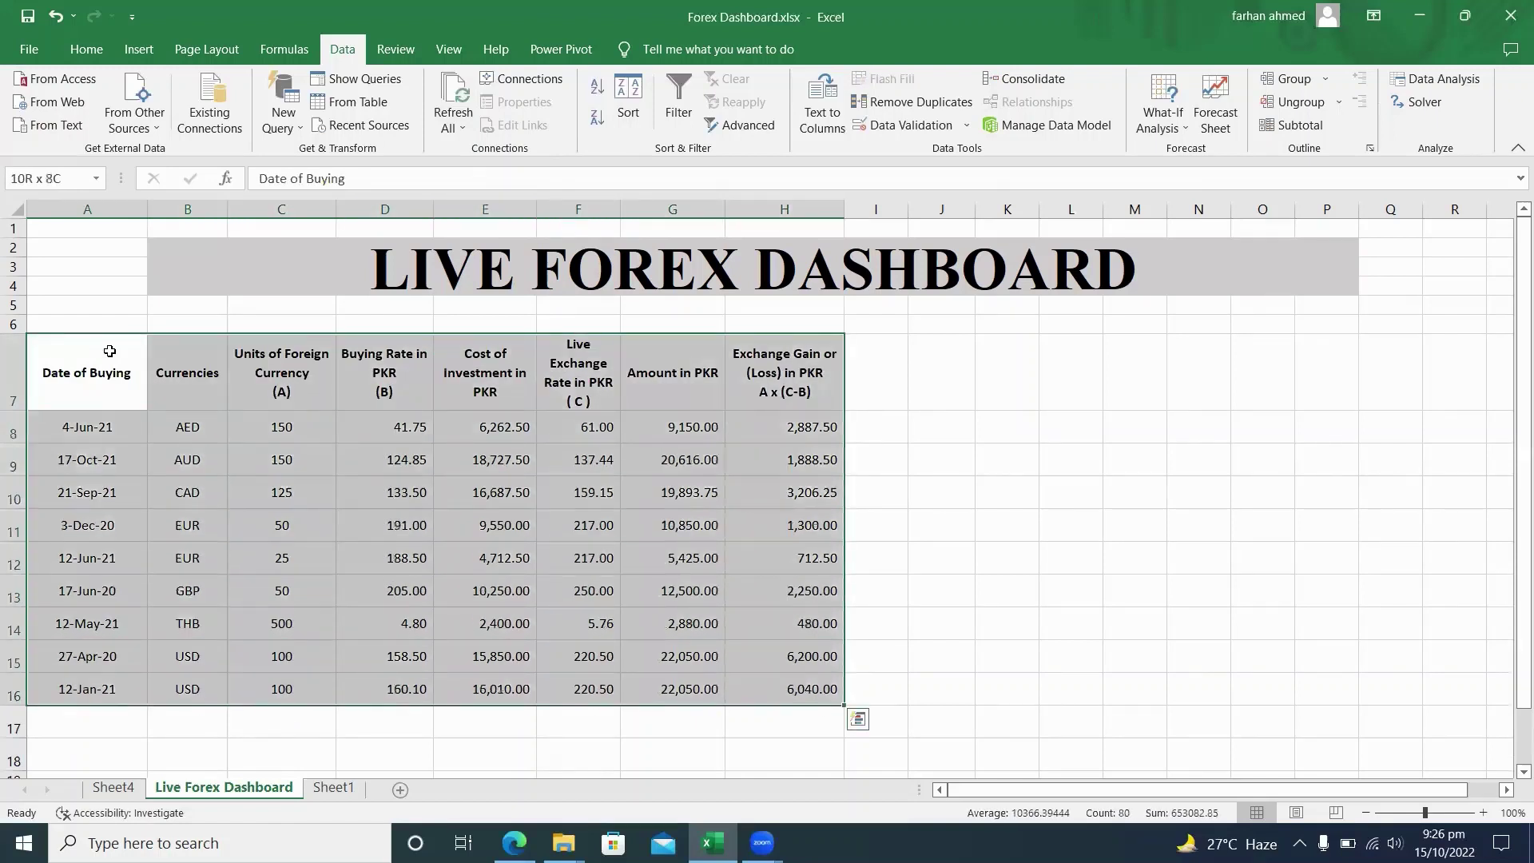
pyautogui.click(90, 49)
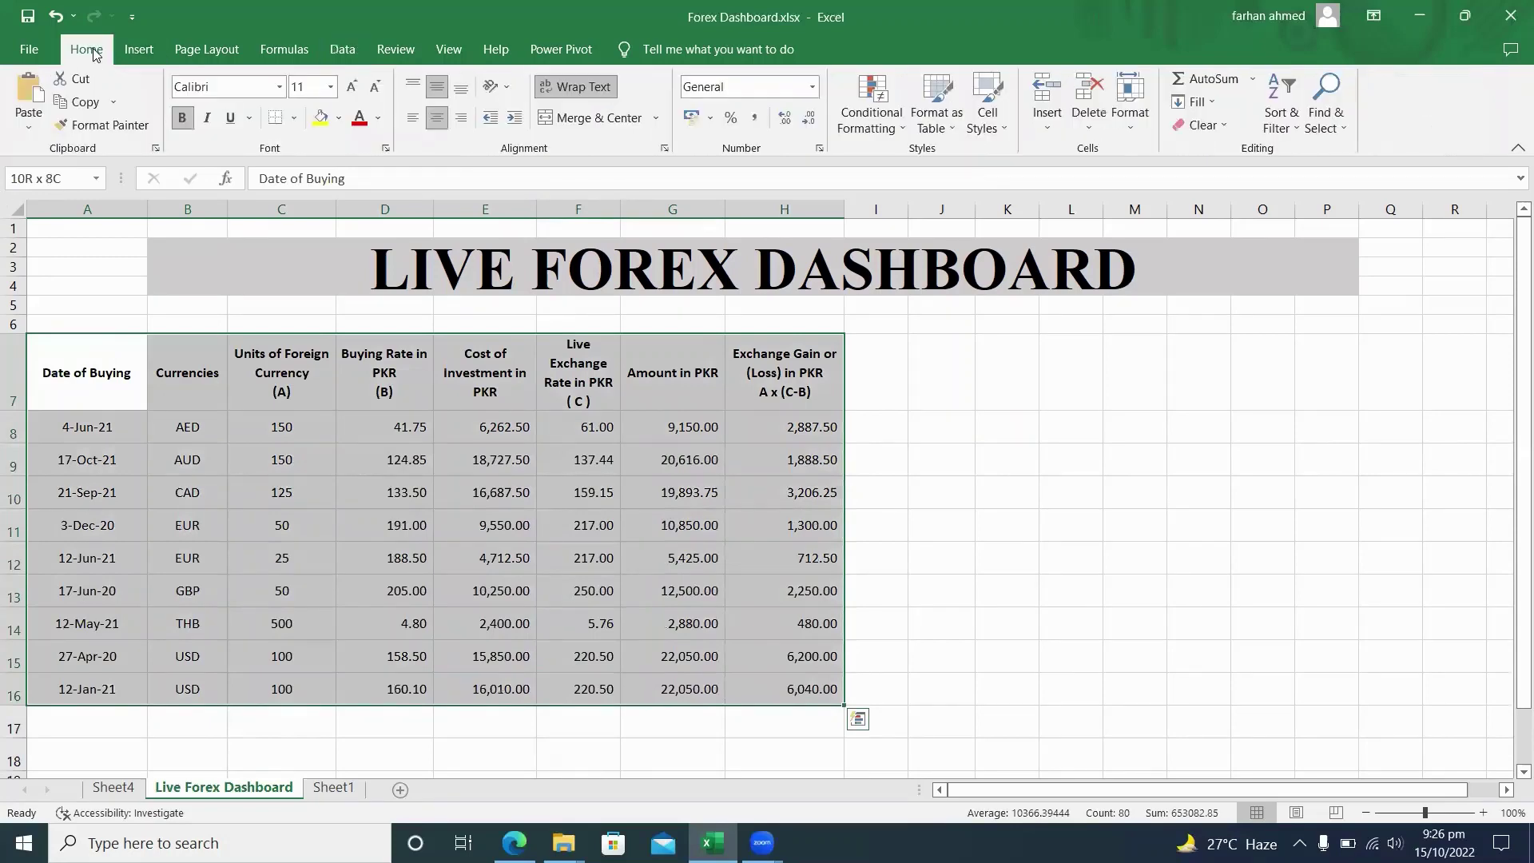
pyautogui.click(296, 125)
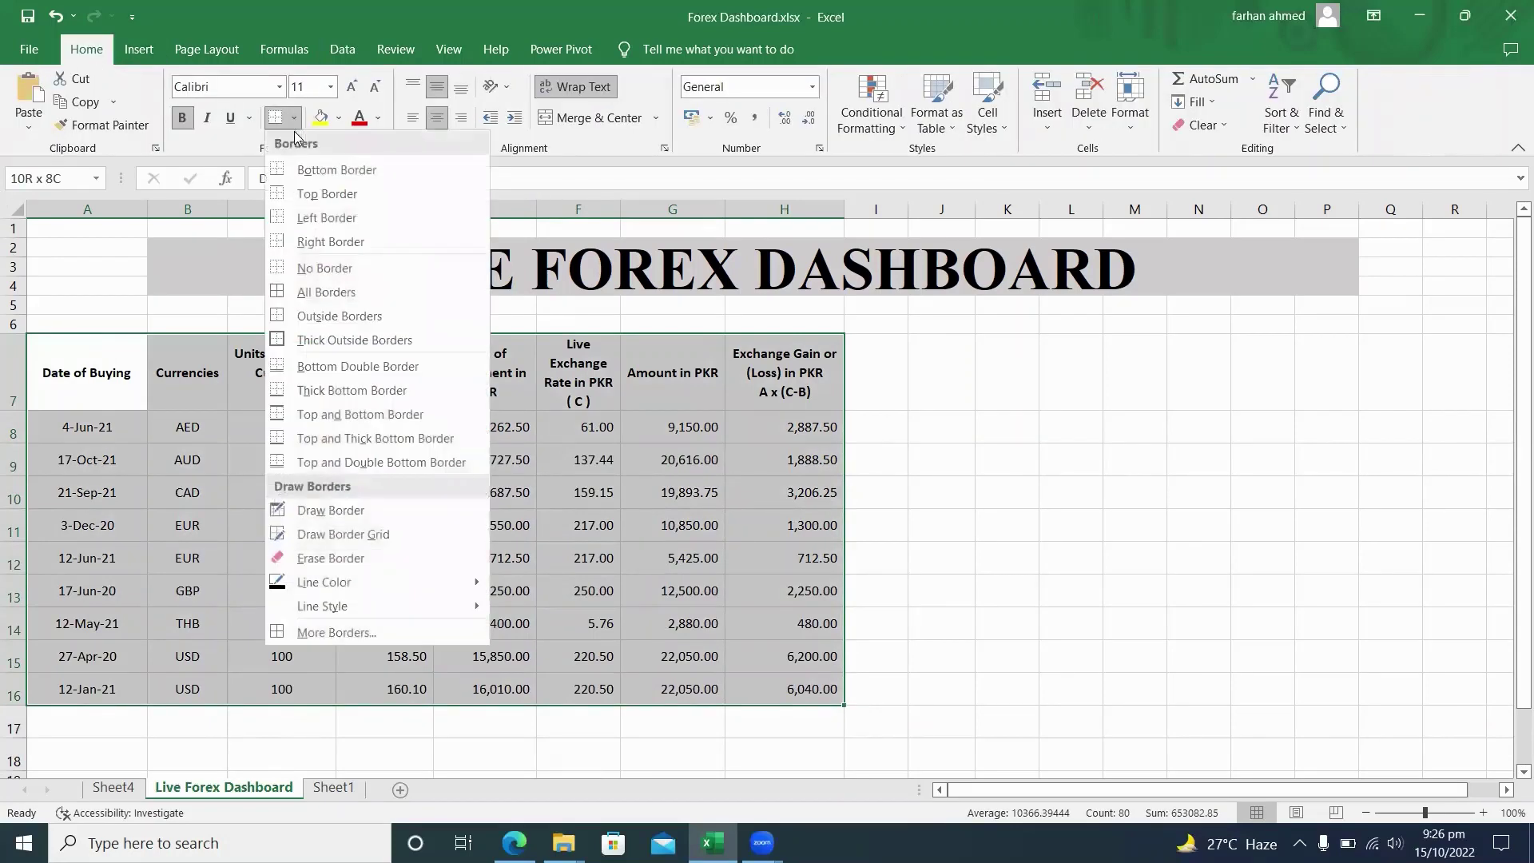
pyautogui.click(332, 287)
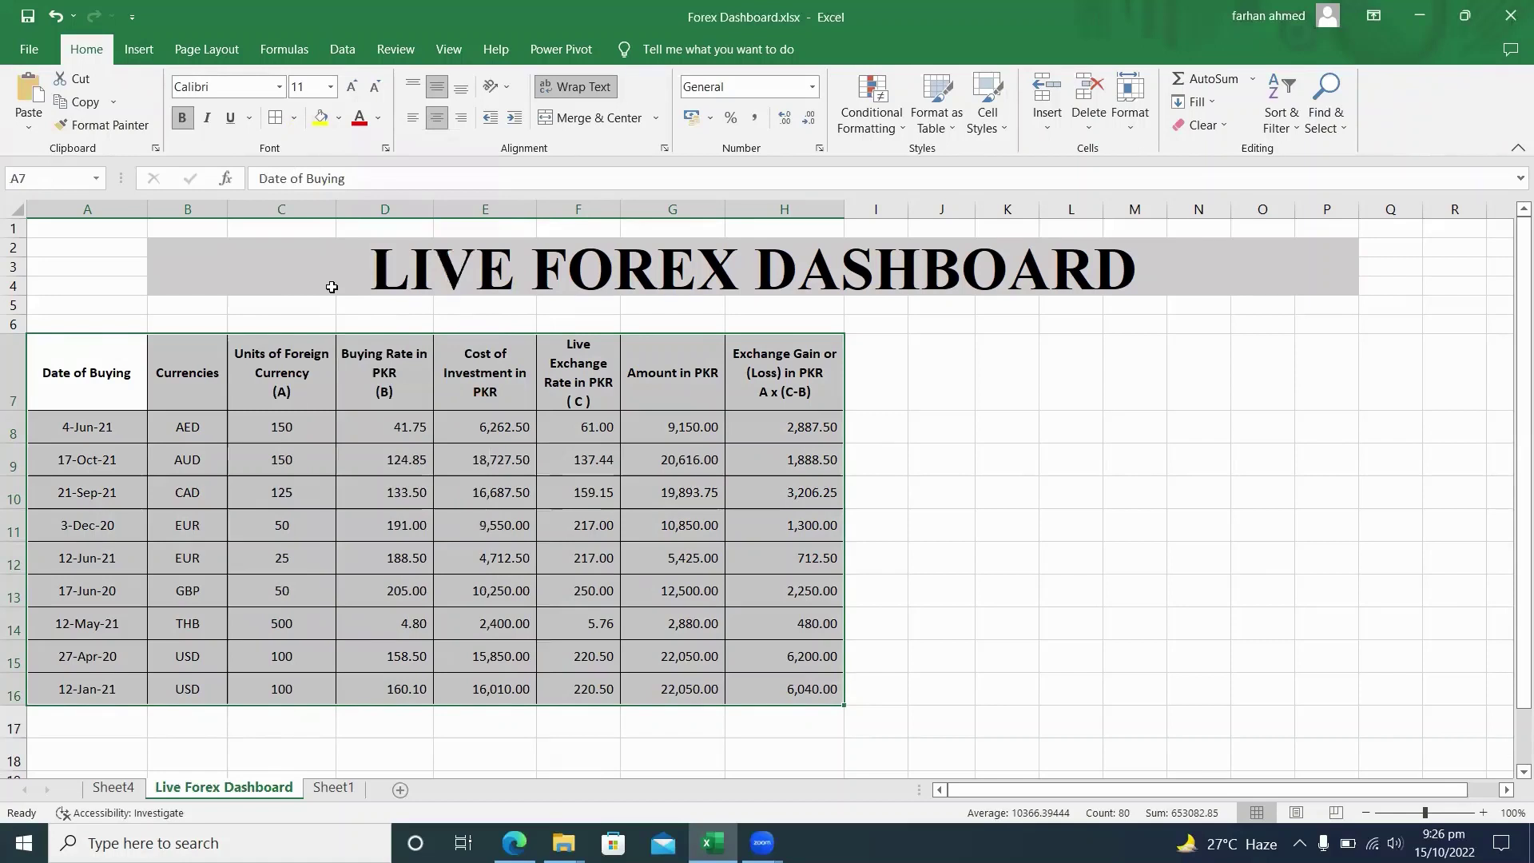
# Step: Put a thick outside border around the heading row A7:H7
pyautogui.press('Down')
pyautogui.press('Up')
pyautogui.hotkey('shift', 'Right')
pyautogui.hotkey('shift', 'Right')
pyautogui.hotkey('shift', 'Right')
pyautogui.hotkey('shift', 'Right')
pyautogui.hotkey('shift', 'Right')
pyautogui.hotkey('shift', 'Right')
pyautogui.hotkey('shift', 'Right')
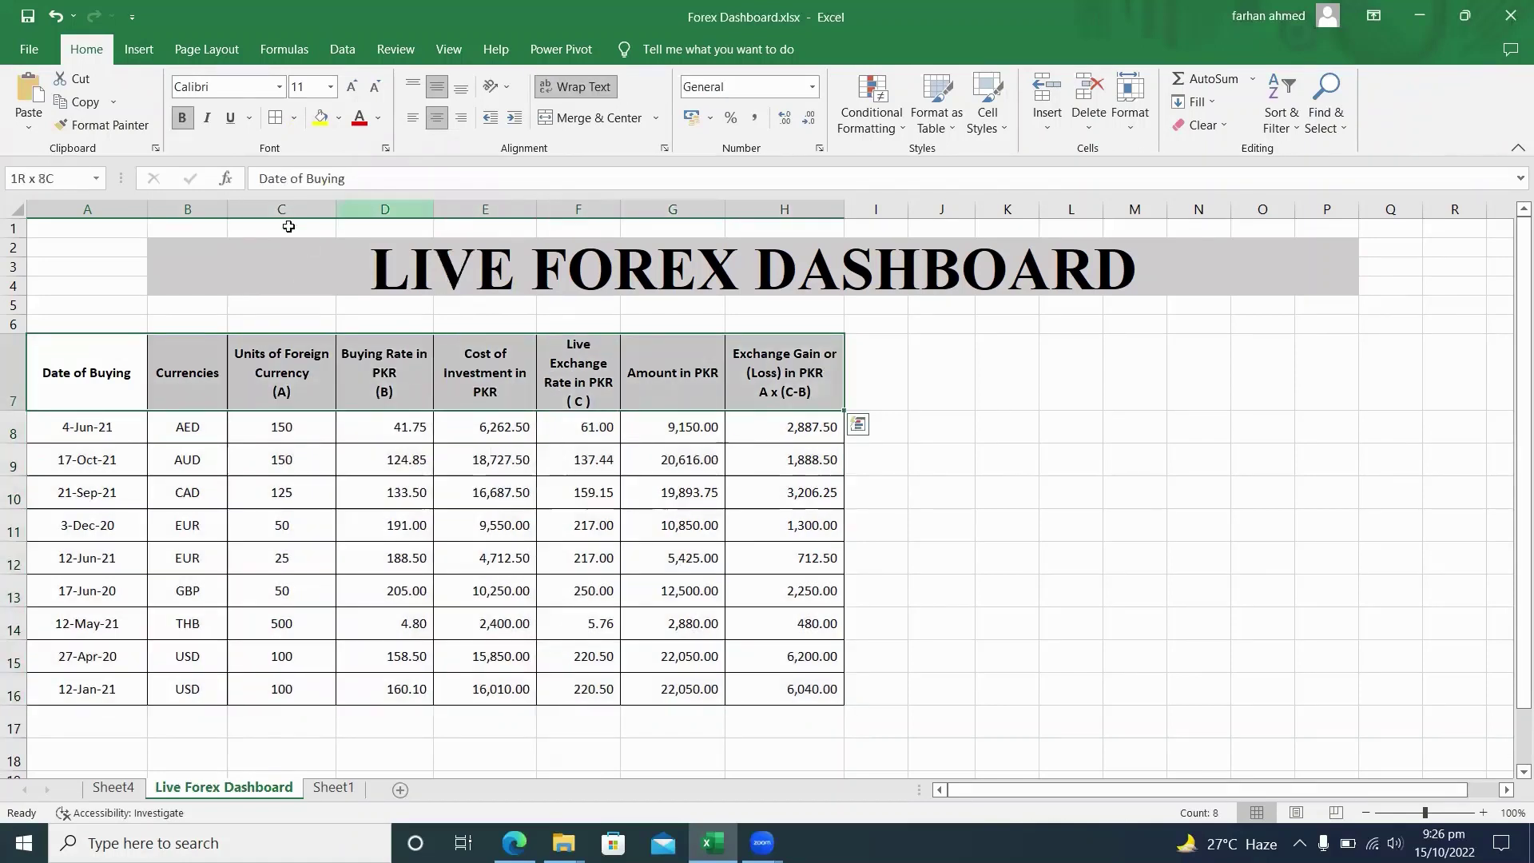
pyautogui.click(294, 121)
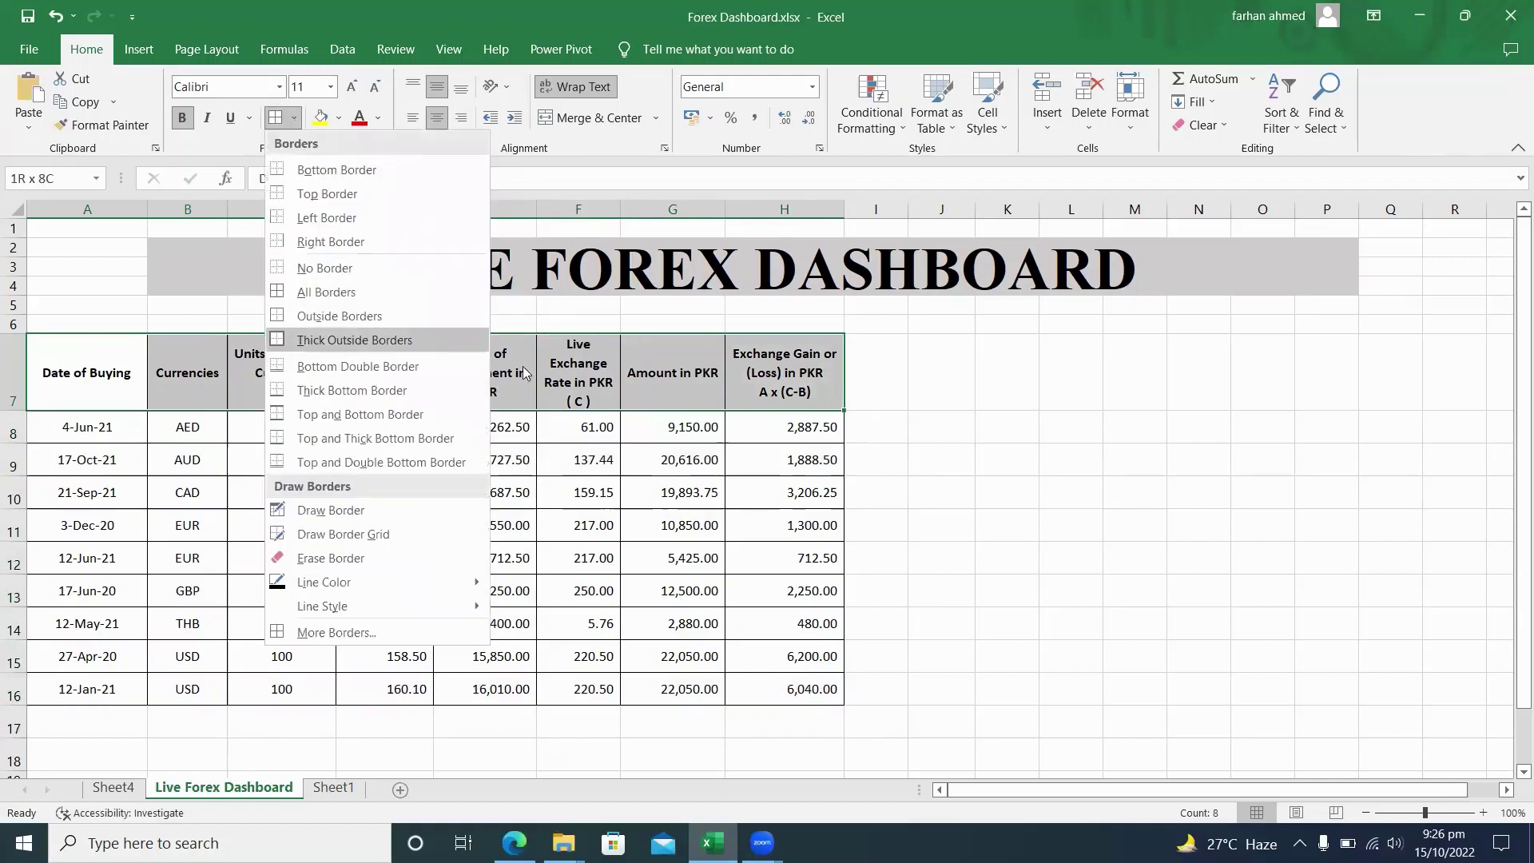
pyautogui.click(322, 342)
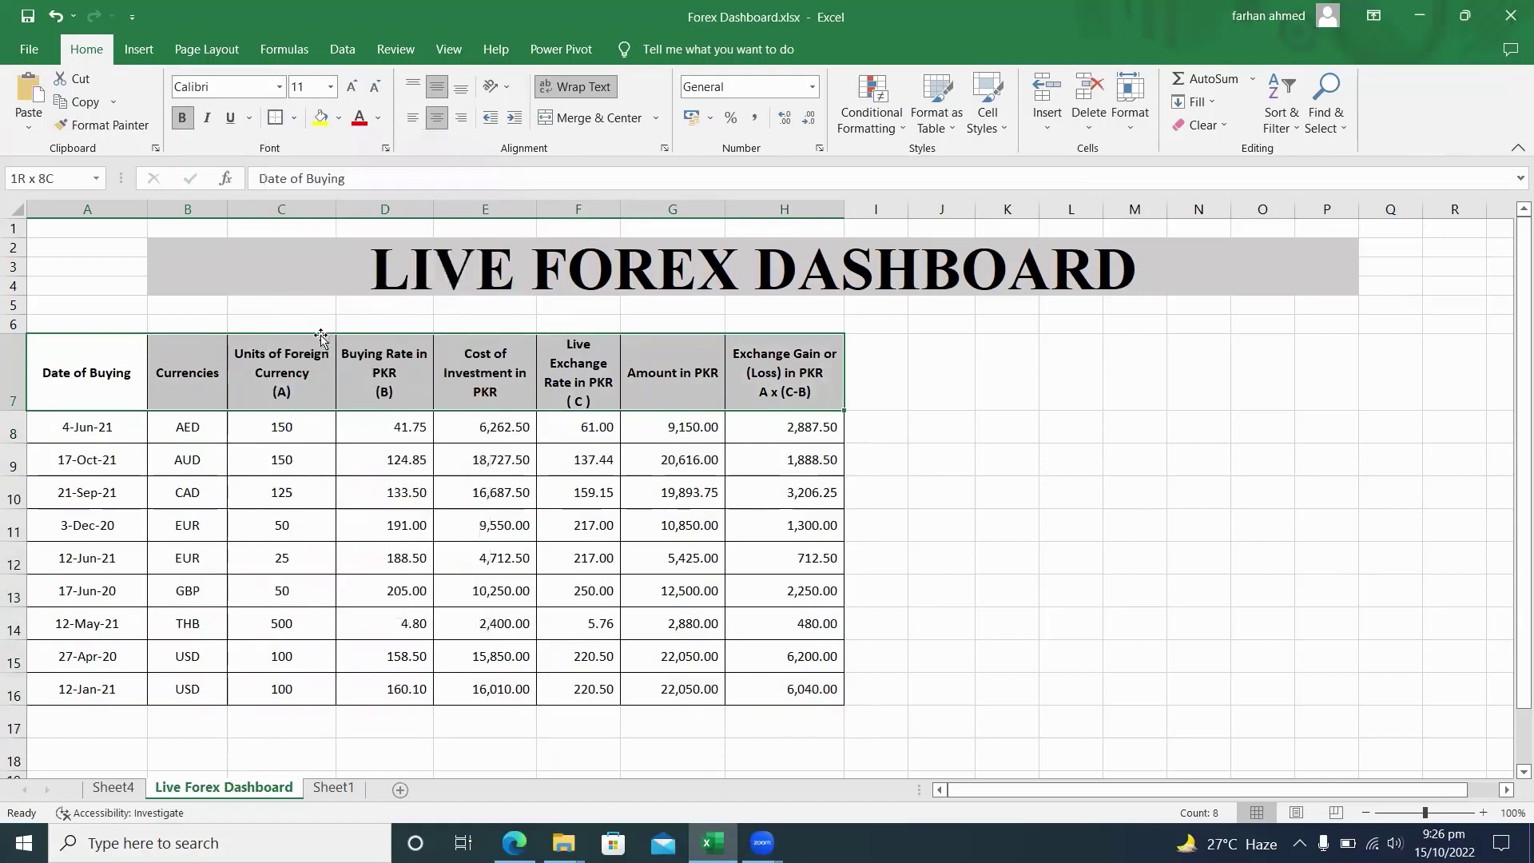
pyautogui.click(531, 546)
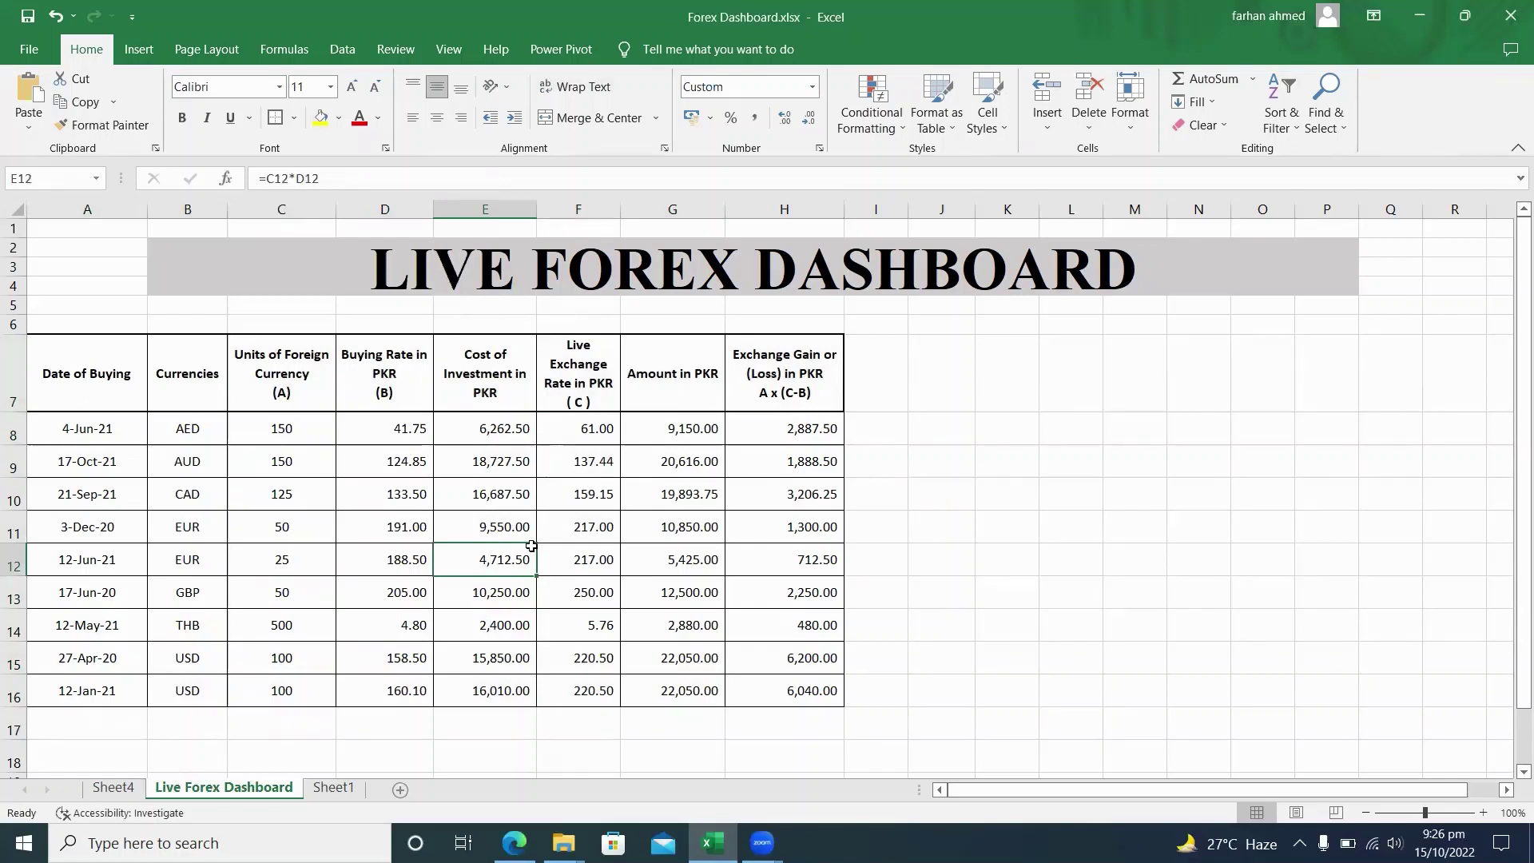
# Step: Examine the Cost of Investment column from its heading in E7 down to the last currency row
pyautogui.click(923, 389)
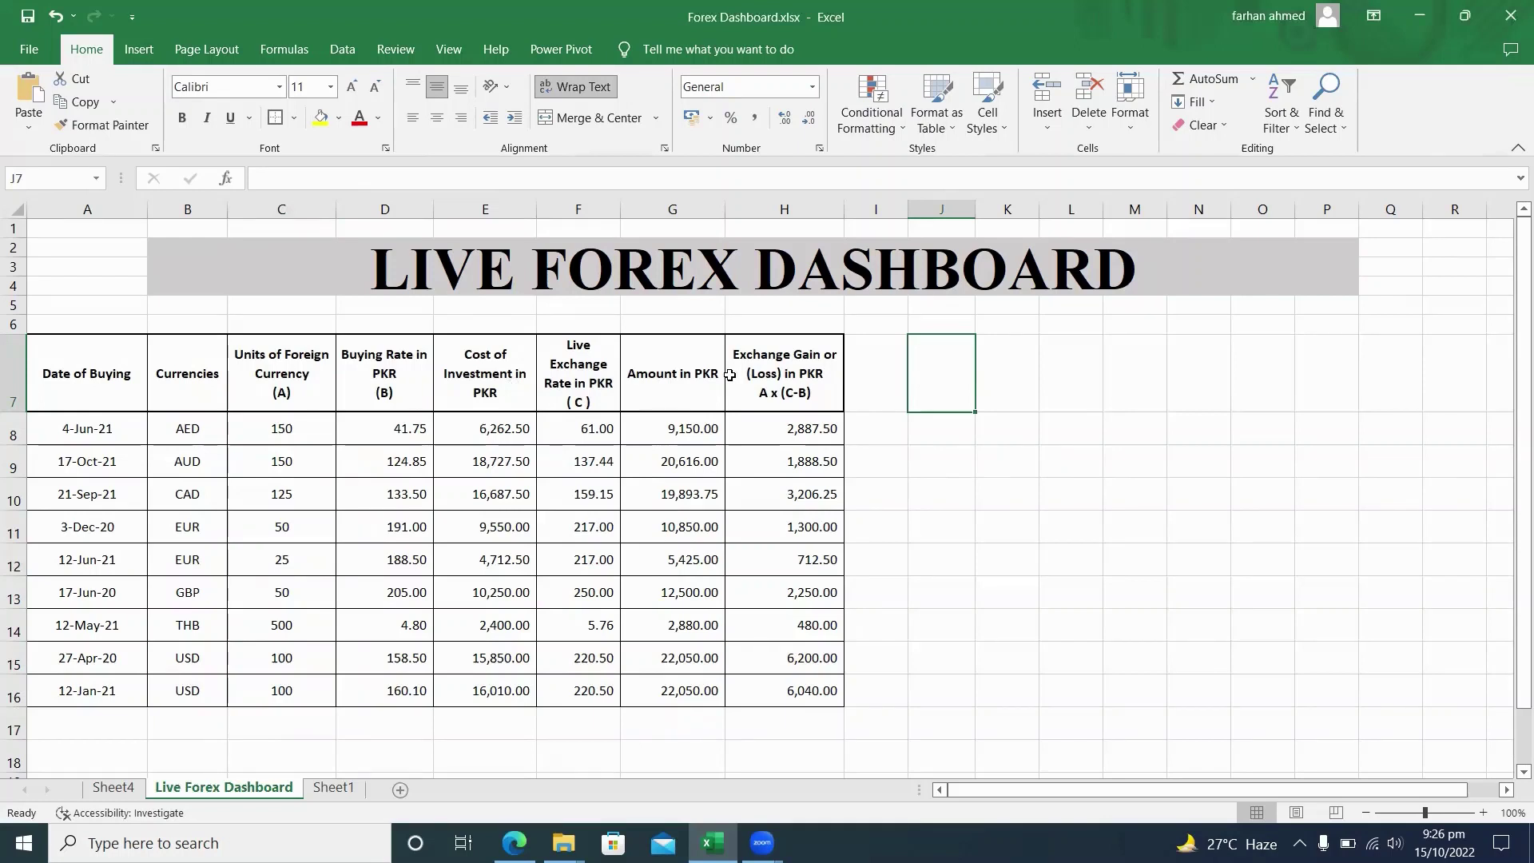
pyautogui.press('Left')
pyautogui.press('Left')
pyautogui.press('Left')
pyautogui.press('Left')
pyautogui.press('Left')
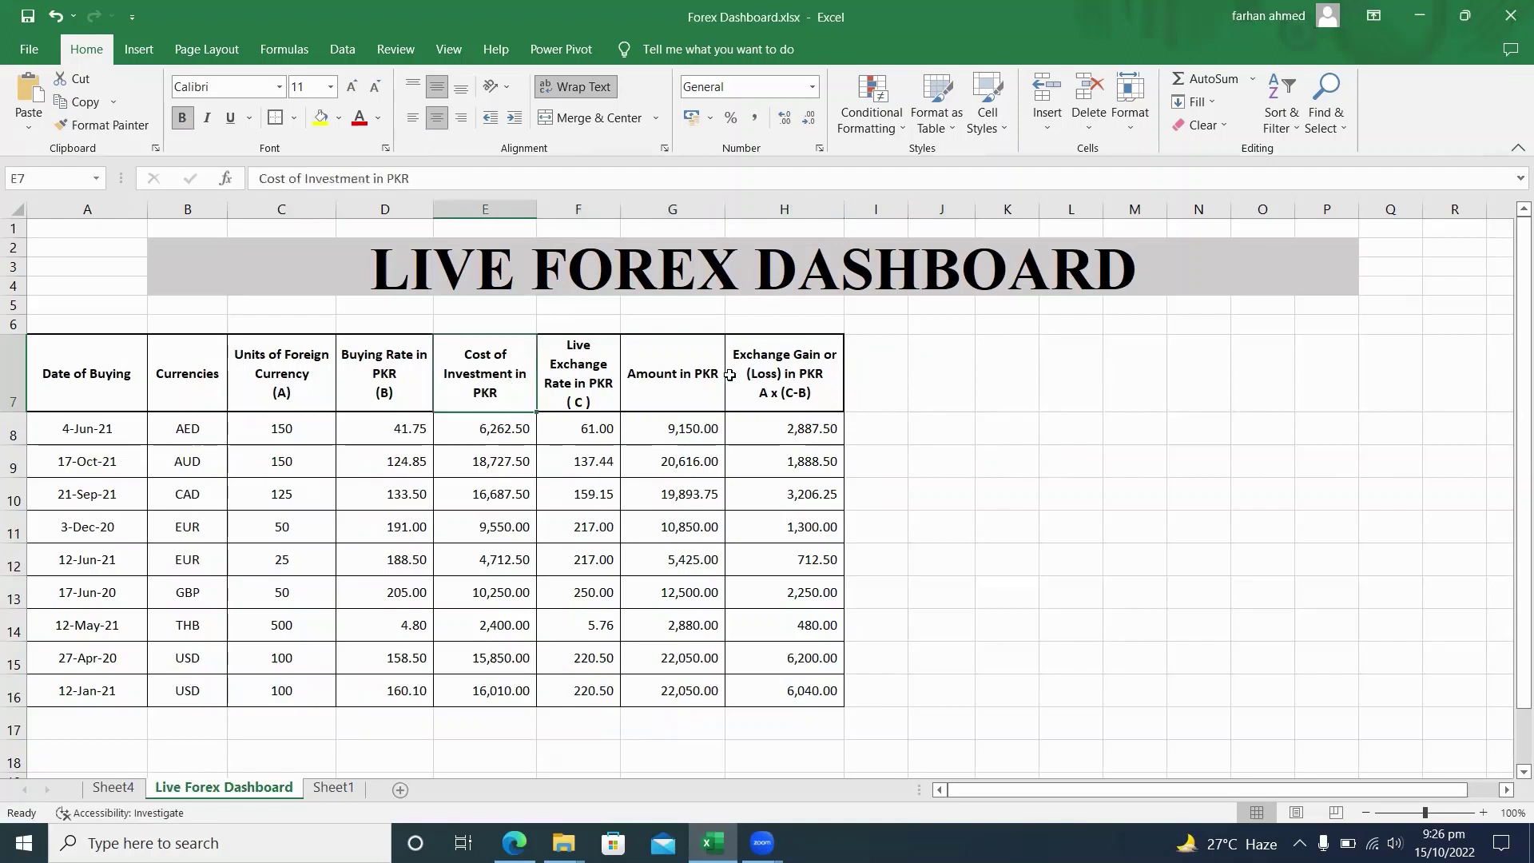
pyautogui.press('Down')
pyautogui.press('Down')
pyautogui.press('Down')
pyautogui.press('Down')
pyautogui.press('Down')
pyautogui.press('Down')
pyautogui.press('Down')
pyautogui.press('Down')
pyautogui.press('Down')
pyautogui.press('Down')
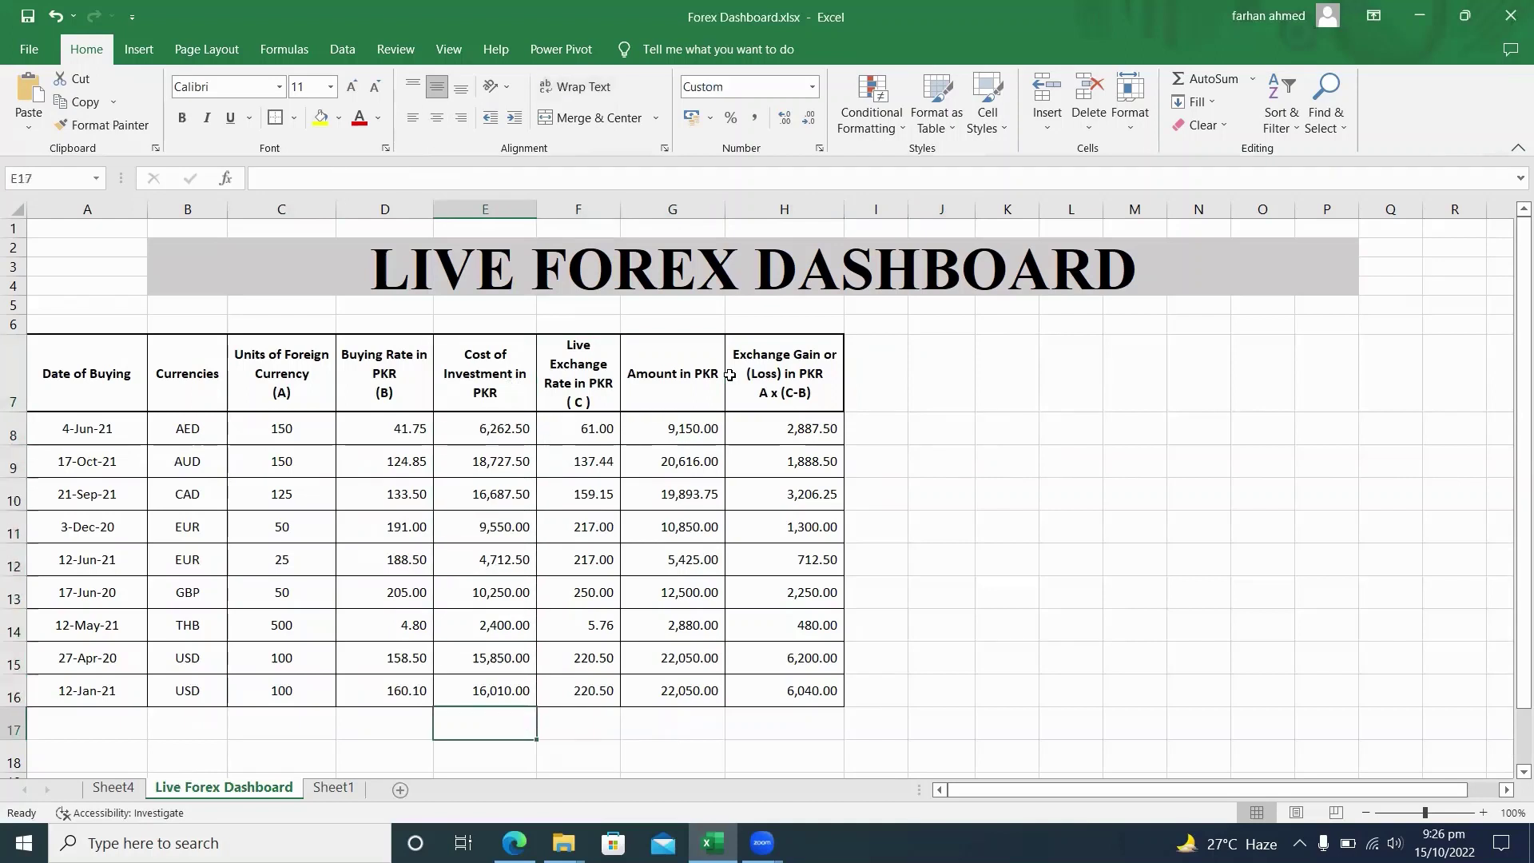
pyautogui.press('Up')
pyautogui.press('Up')
pyautogui.press('Up')
pyautogui.press('Up')
pyautogui.press('Up')
pyautogui.press('Up')
pyautogui.press('Up')
pyautogui.press('Up')
pyautogui.press('Up')
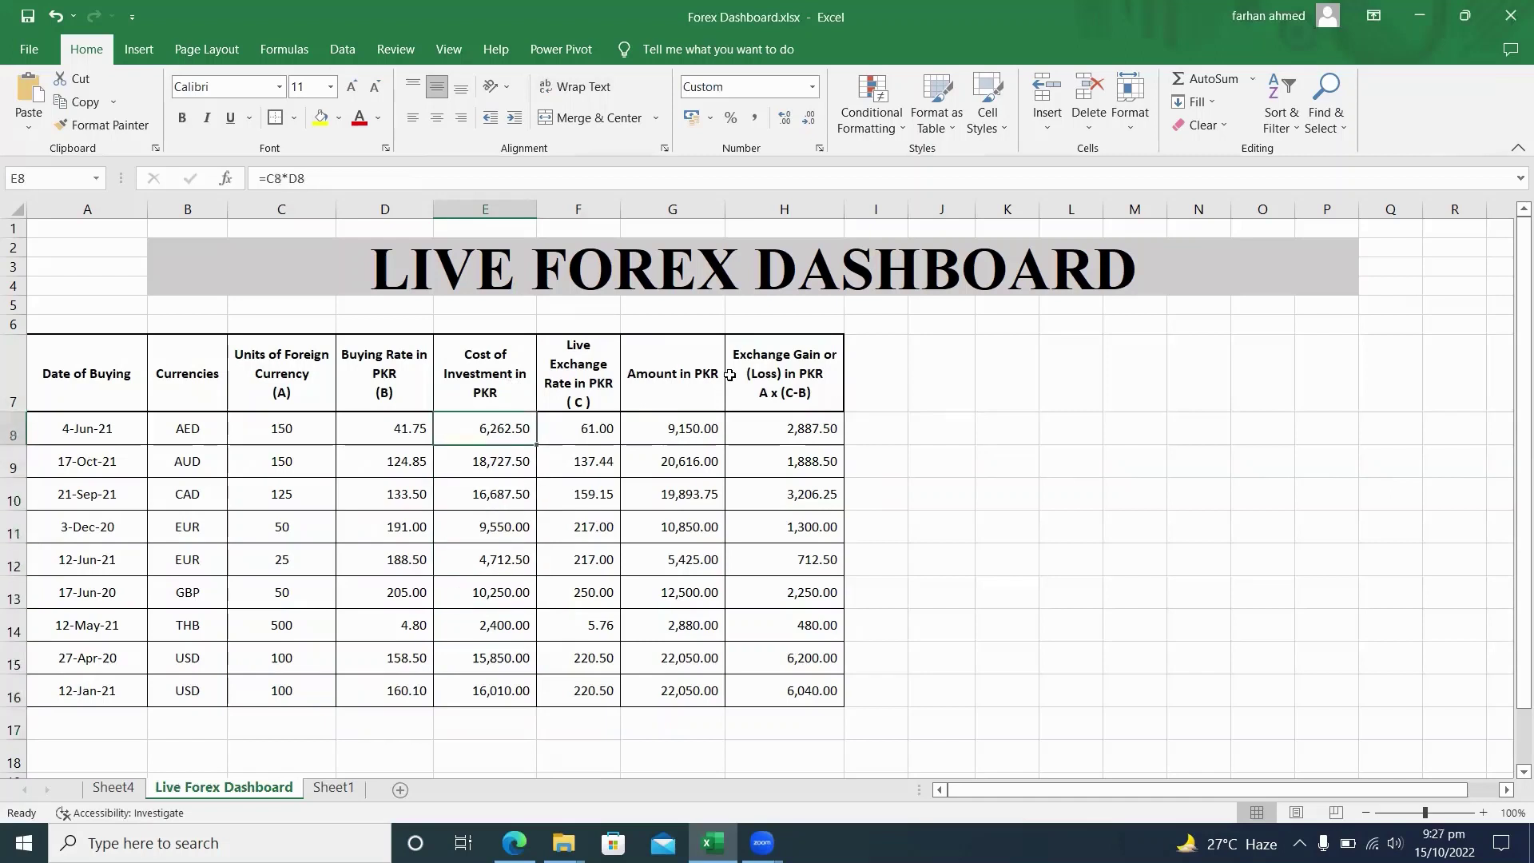
# Step: Total the Cost of Investment values E8:E16 with a SUM formula in E17
pyautogui.press('Down')
pyautogui.press('Down')
pyautogui.press('Down')
pyautogui.press('Down')
pyautogui.press('Down')
pyautogui.press('Down')
pyautogui.press('Down')
pyautogui.press('Down')
pyautogui.press('Down')
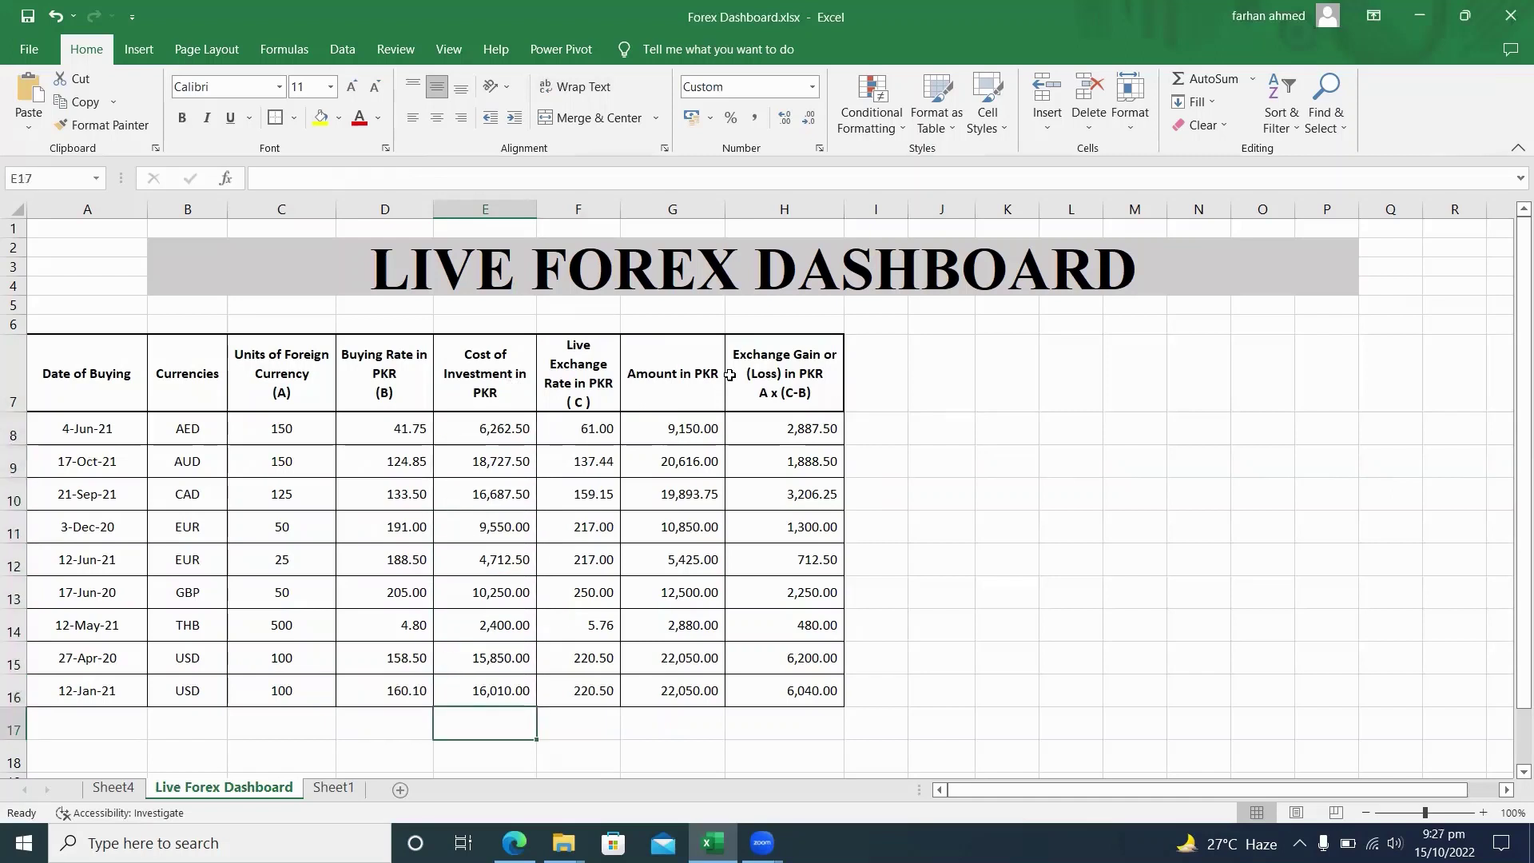
pyautogui.hotkey('alt', '=')
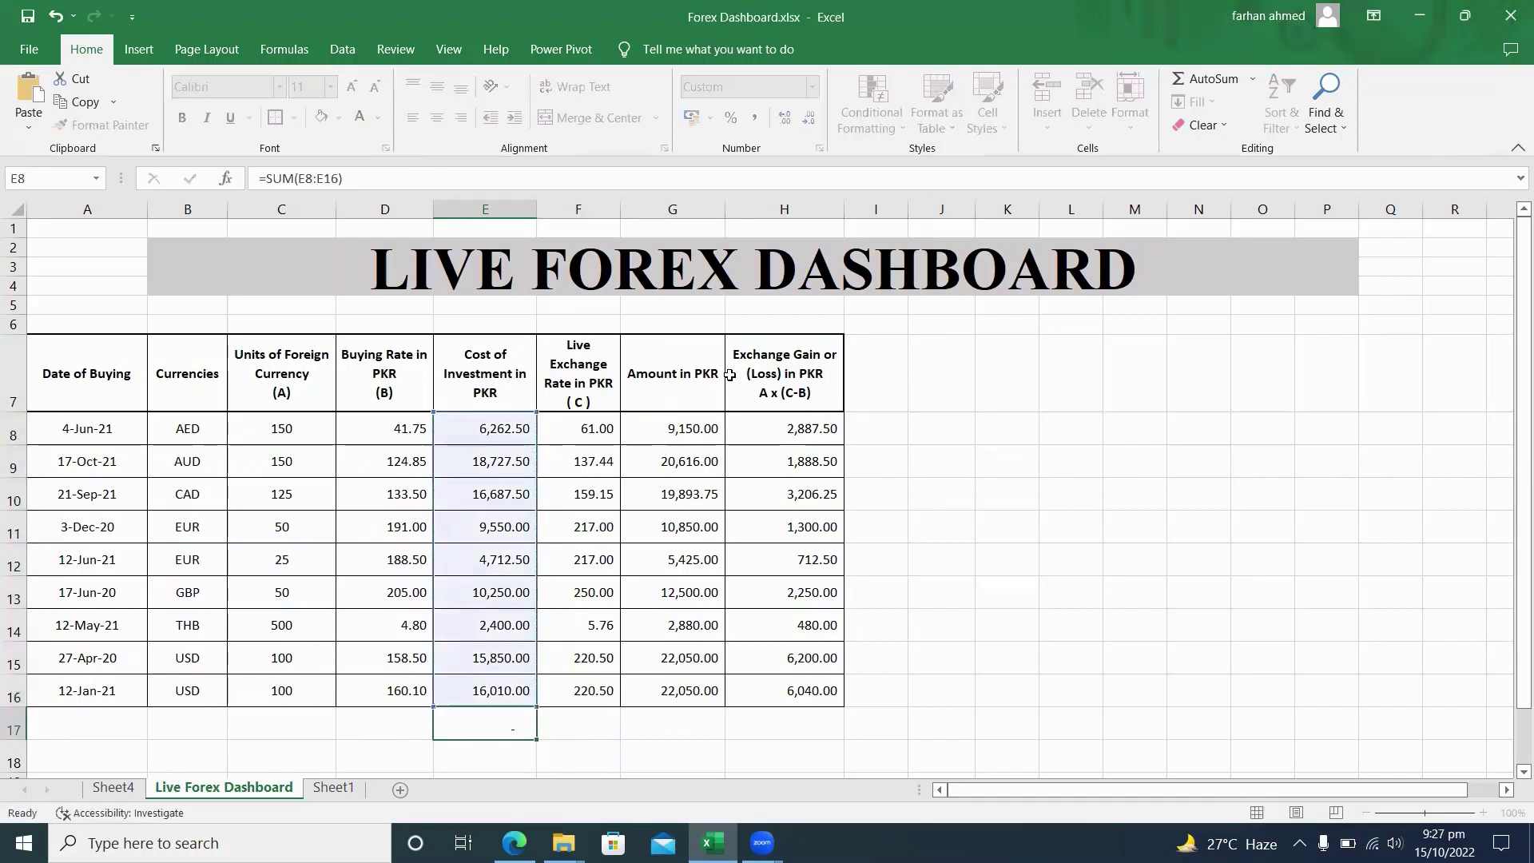
pyautogui.press('Return')
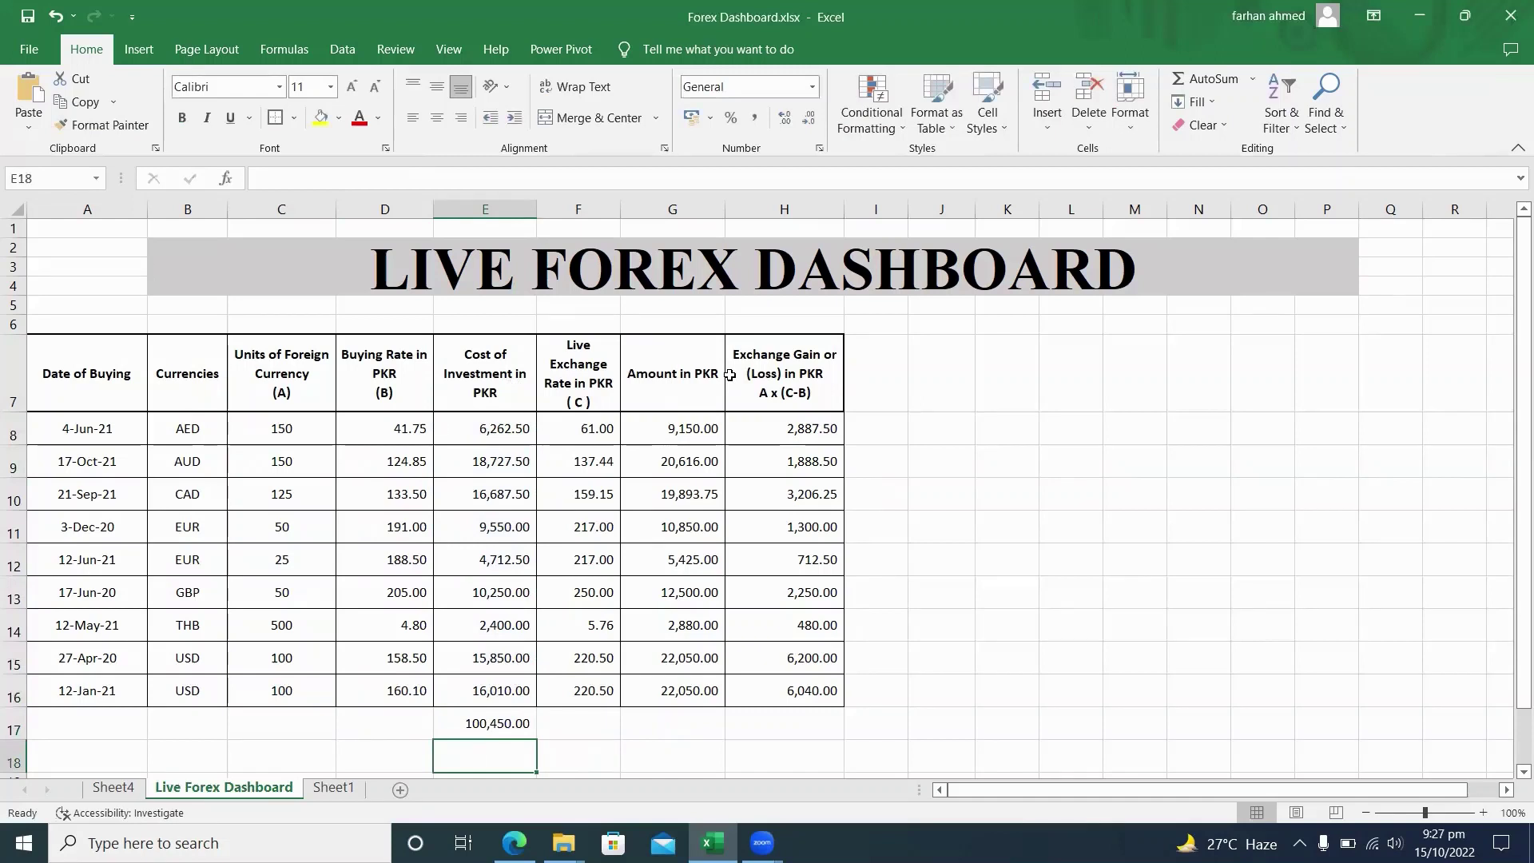
# Step: Total the Amount in PKR column in G17 and calculate the overall exchange gain in H17 with =G17-E17
pyautogui.press('Up')
pyautogui.press('Right')
pyautogui.press('Right')
pyautogui.press('Up')
pyautogui.press('Down')
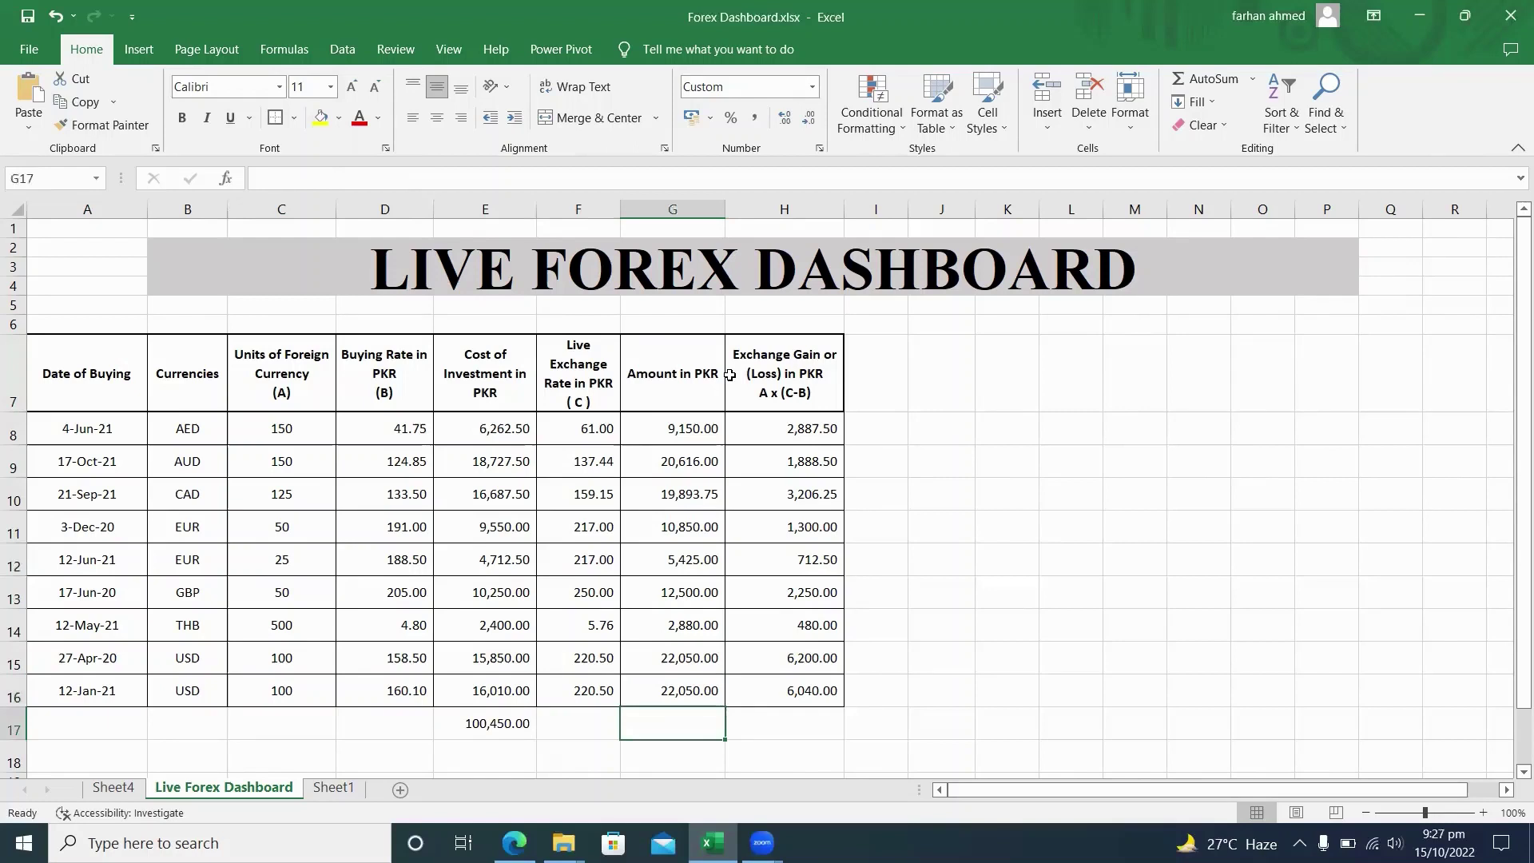
pyautogui.hotkey('alt', '=')
pyautogui.press('Return')
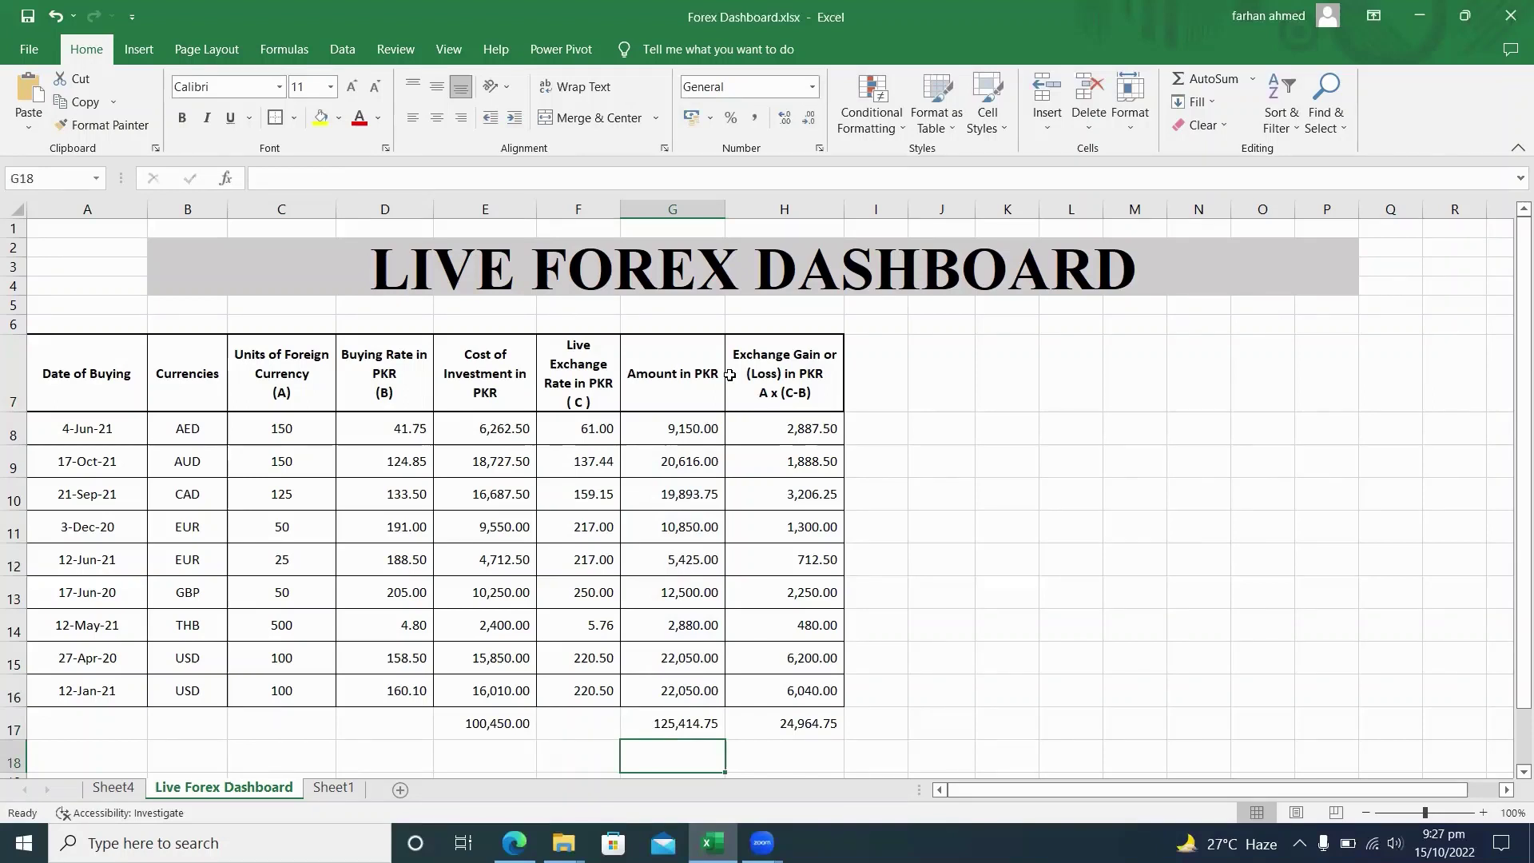
pyautogui.press('Right')
pyautogui.press('Up')
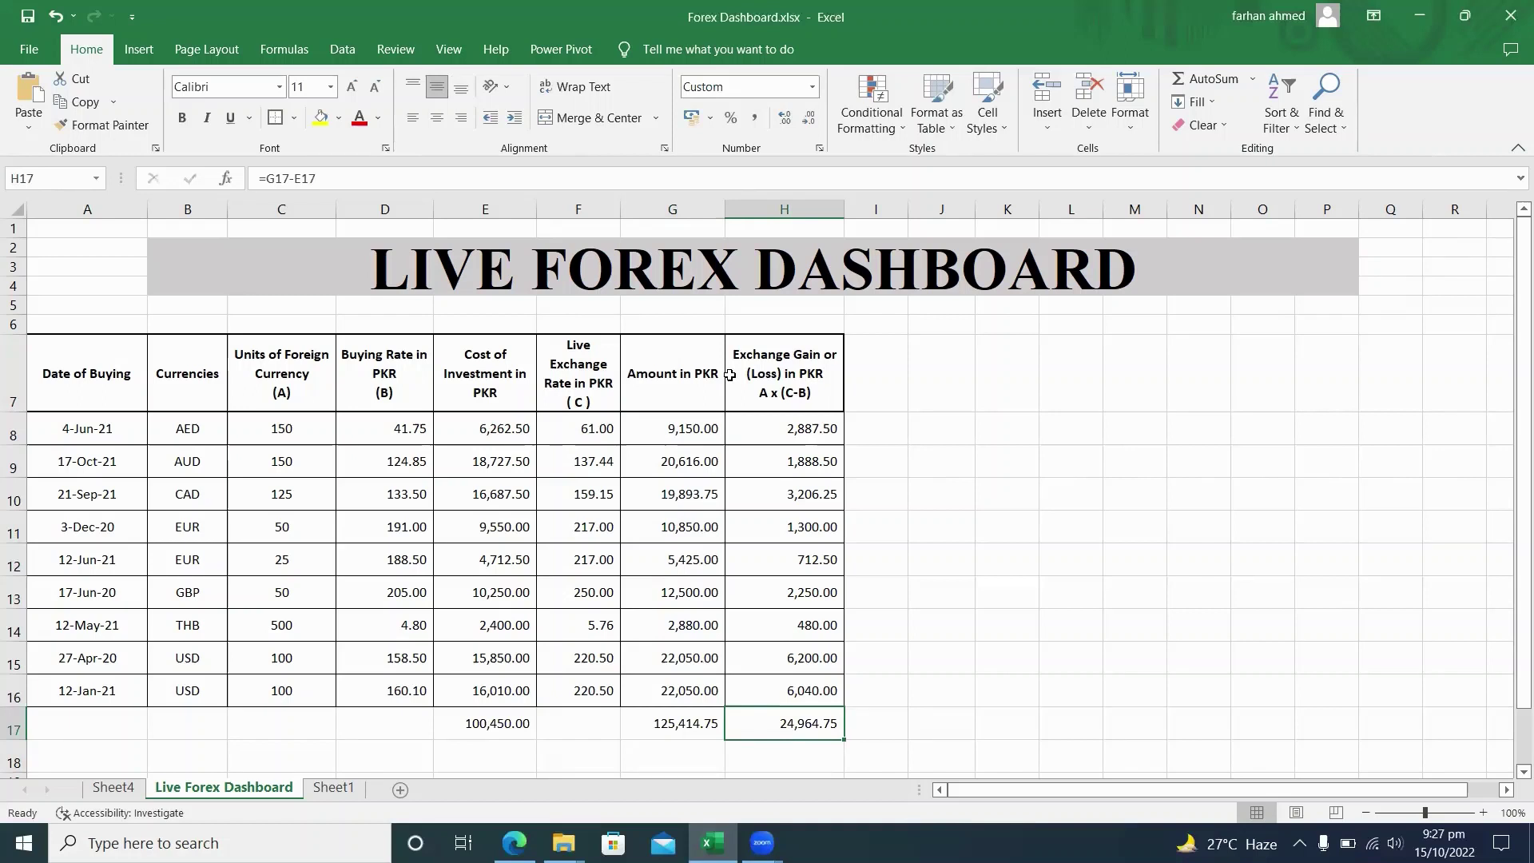
pyautogui.click(1053, 29)
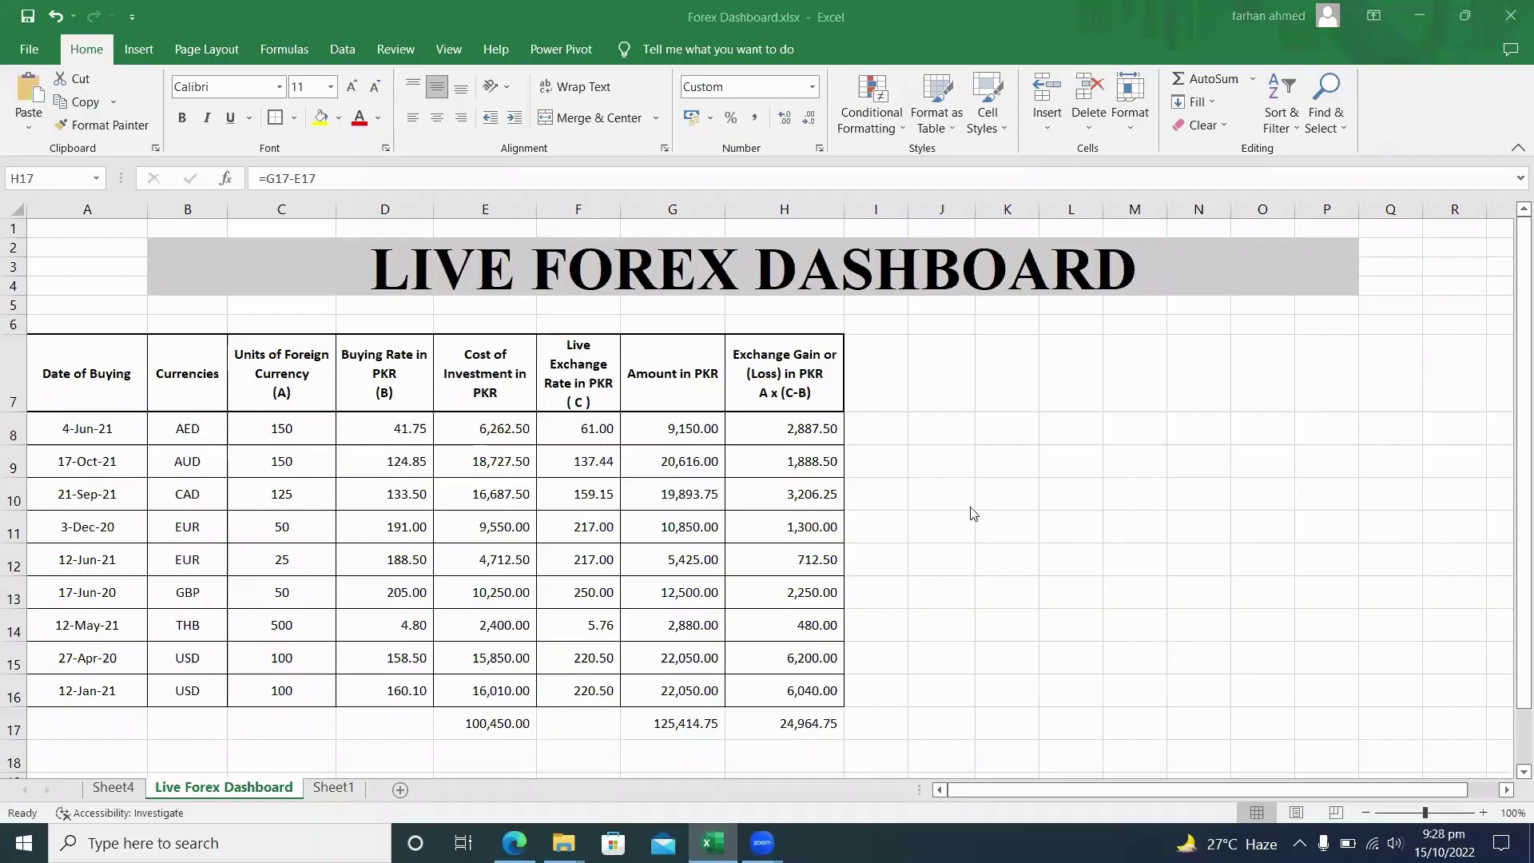
# Step: Delete row 17 with the column totals
pyautogui.click(13, 727)
pyautogui.click(14, 727)
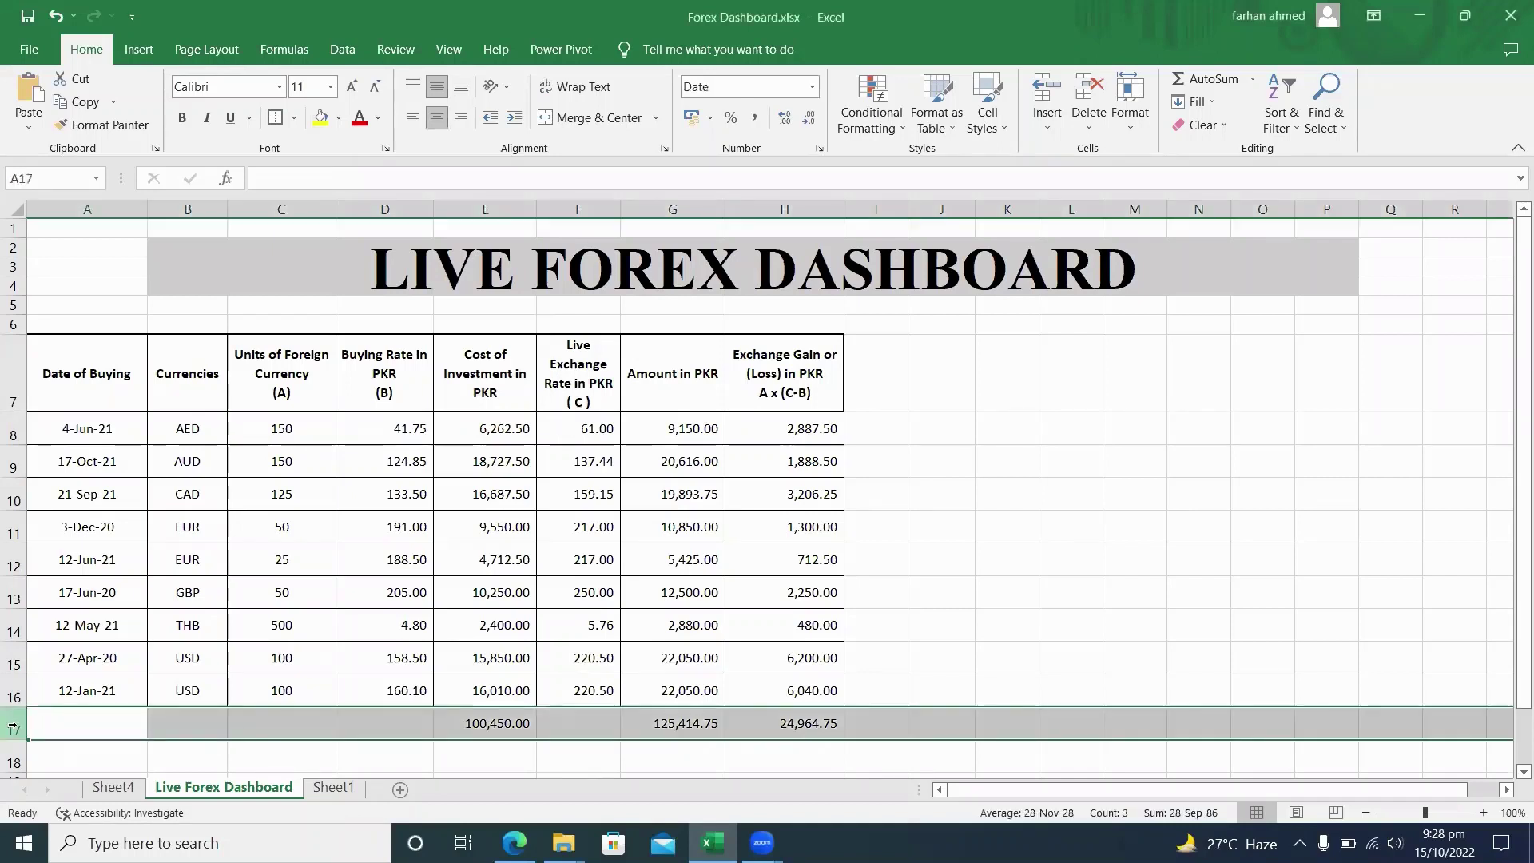
pyautogui.hotkey('ctrl', 'z')
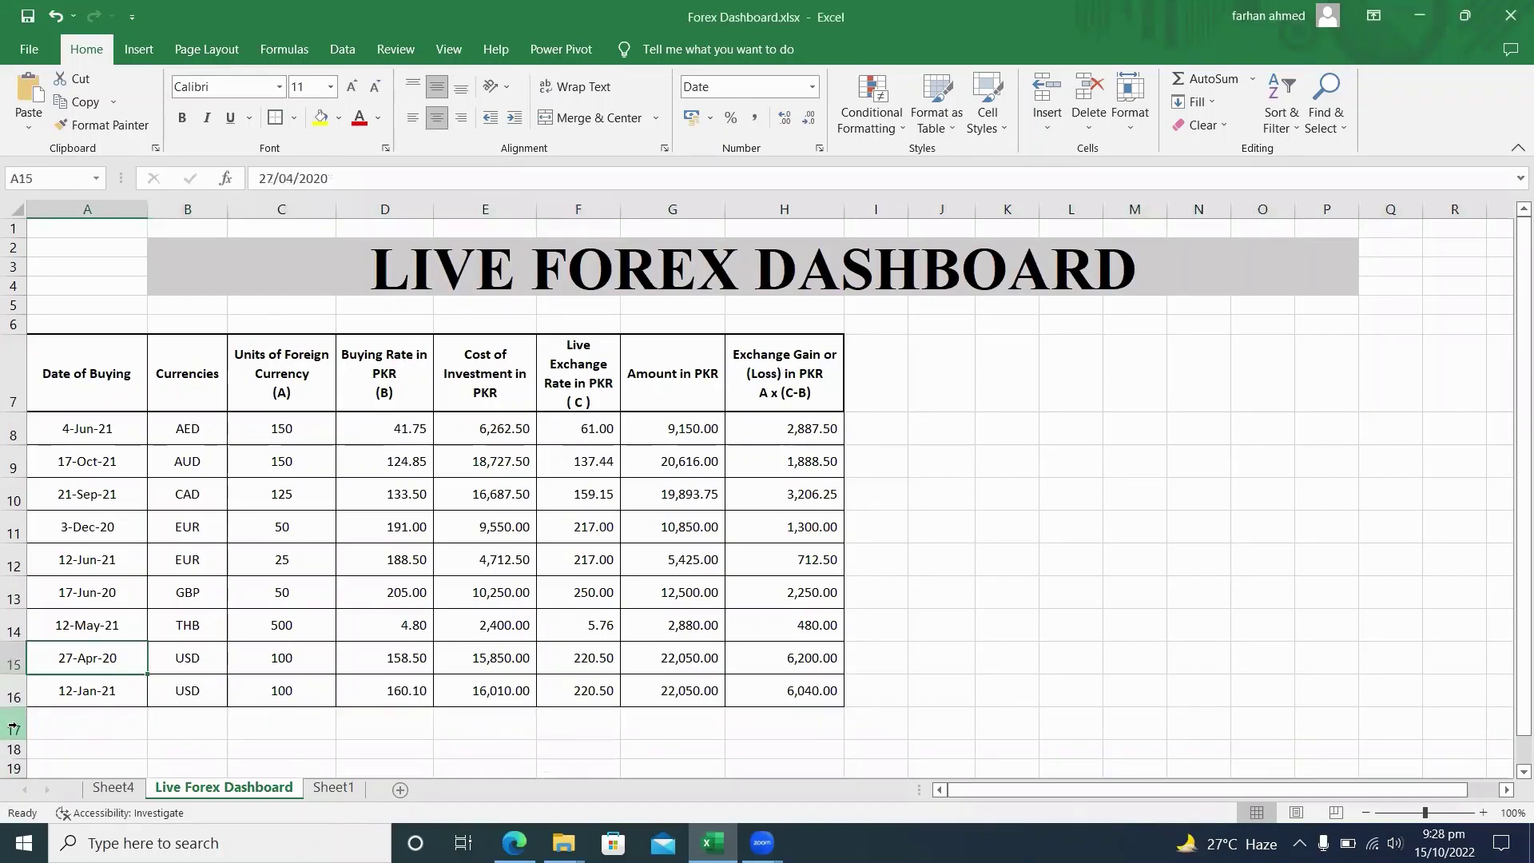
# Step: Examine the currency entries in B8:B16 together with their neighbouring buying dates
pyautogui.press('Right')
pyautogui.press('Left')
pyautogui.press('Up')
pyautogui.press('Right')
pyautogui.press('Up')
pyautogui.press('Left')
pyautogui.press('Right')
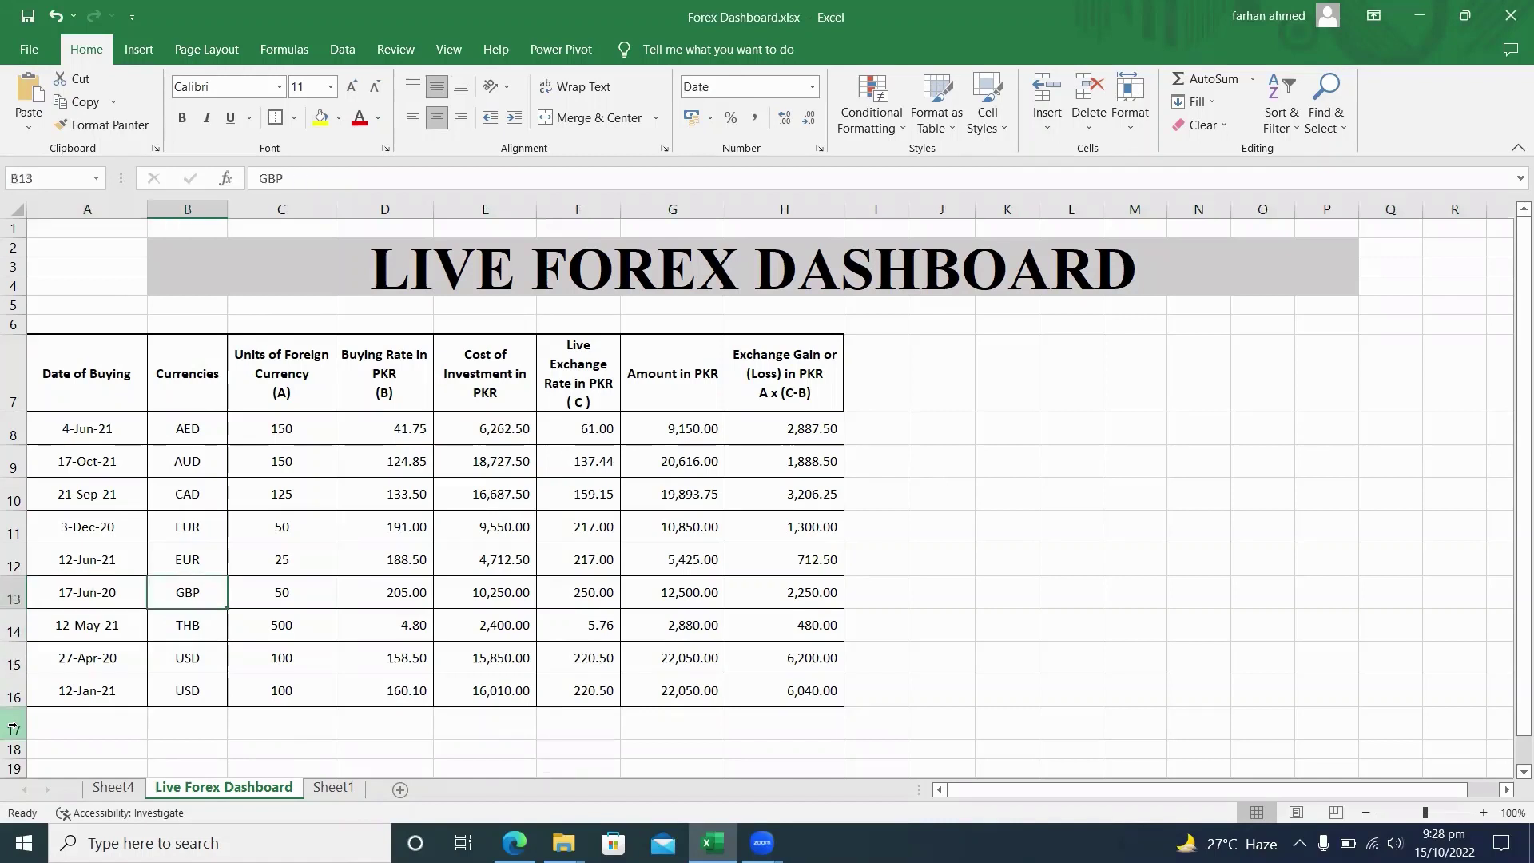
pyautogui.press('Left')
pyautogui.press('Up')
pyautogui.press('Up')
pyautogui.press('Up')
pyautogui.press('Right')
pyautogui.press('Down')
pyautogui.press('Down')
pyautogui.press('Up')
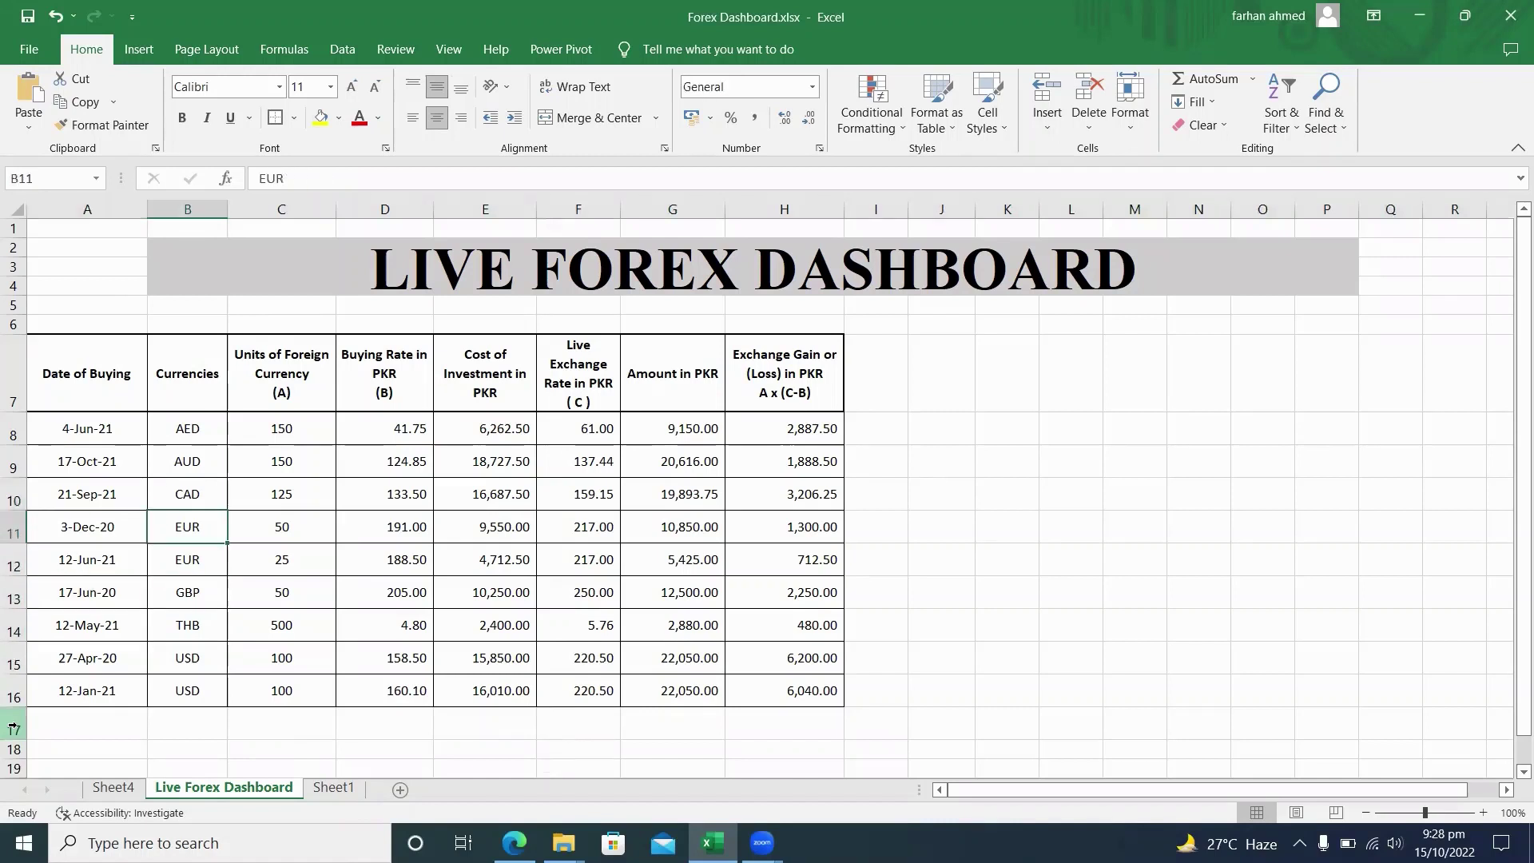
pyautogui.press('Down')
pyautogui.press('Up')
pyautogui.press('Up')
pyautogui.press('Up')
pyautogui.press('Up')
pyautogui.press('Down')
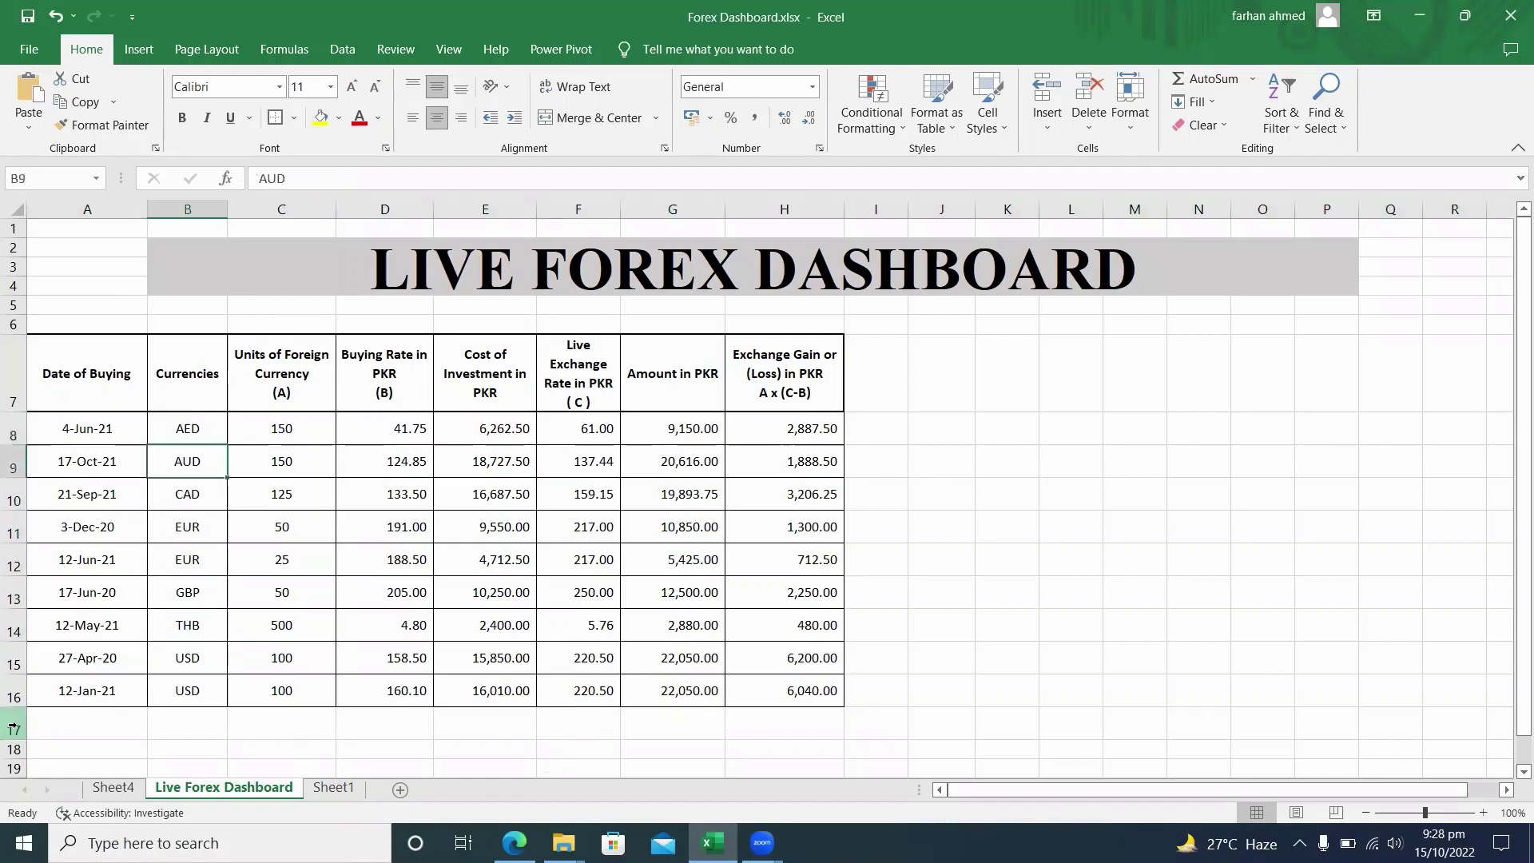
pyautogui.press('Down')
pyautogui.press('Down')
pyautogui.press('Down')
pyautogui.press('Down')
pyautogui.press('Down')
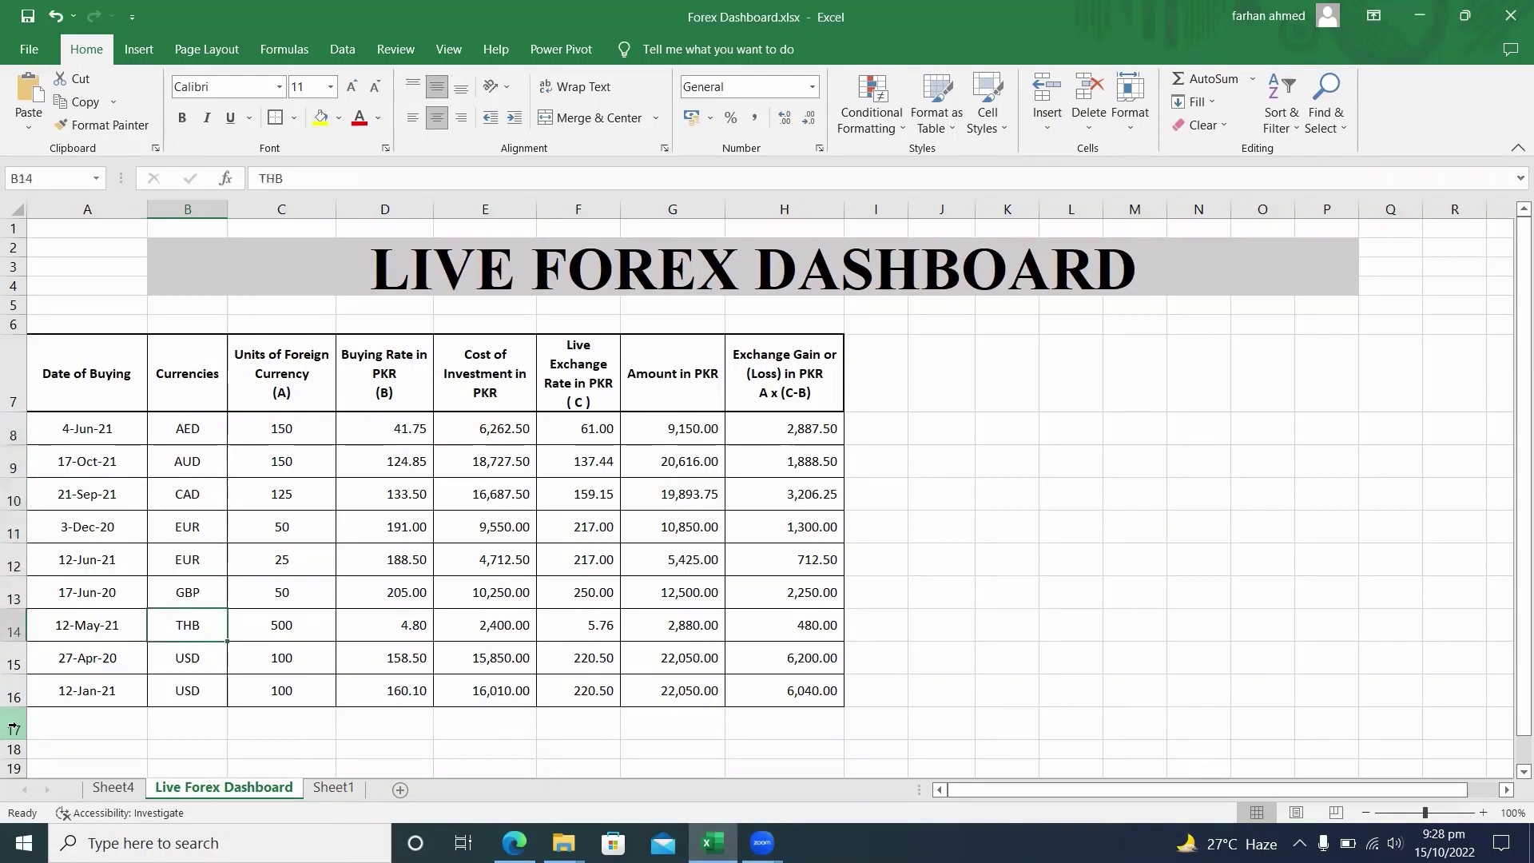
pyautogui.press('Down')
pyautogui.press('Up')
pyautogui.press('Up')
pyautogui.press('Up')
pyautogui.press('Up')
pyautogui.press('Up')
pyautogui.press('Up')
pyautogui.press('Up')
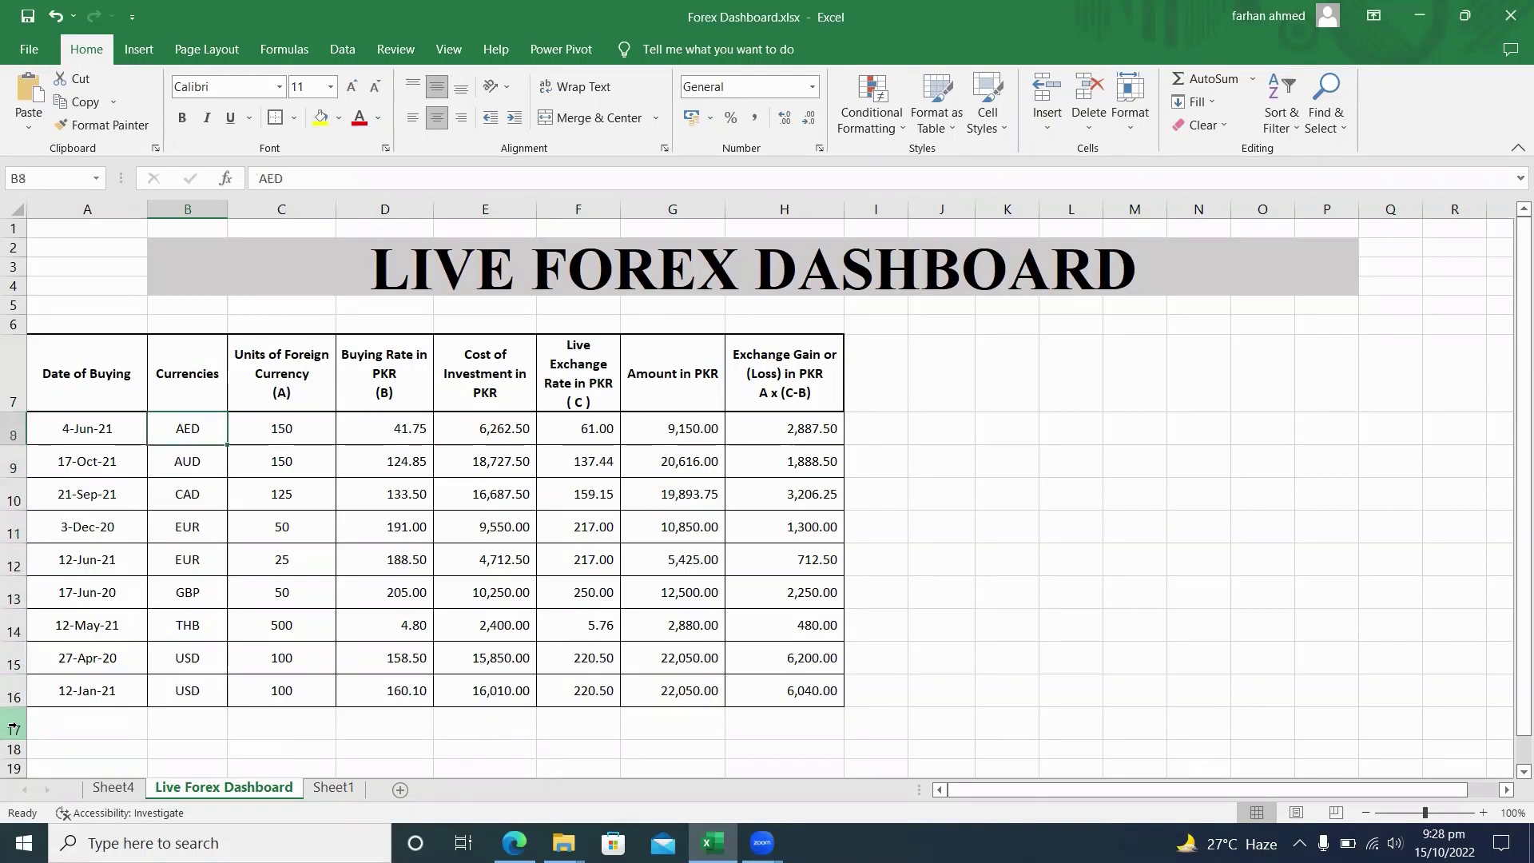
# Step: Compare the two EUR purchases in rows 11 and 12 by buying date and units
pyautogui.press('Down')
pyautogui.press('Down')
pyautogui.press('Down')
pyautogui.press('Left')
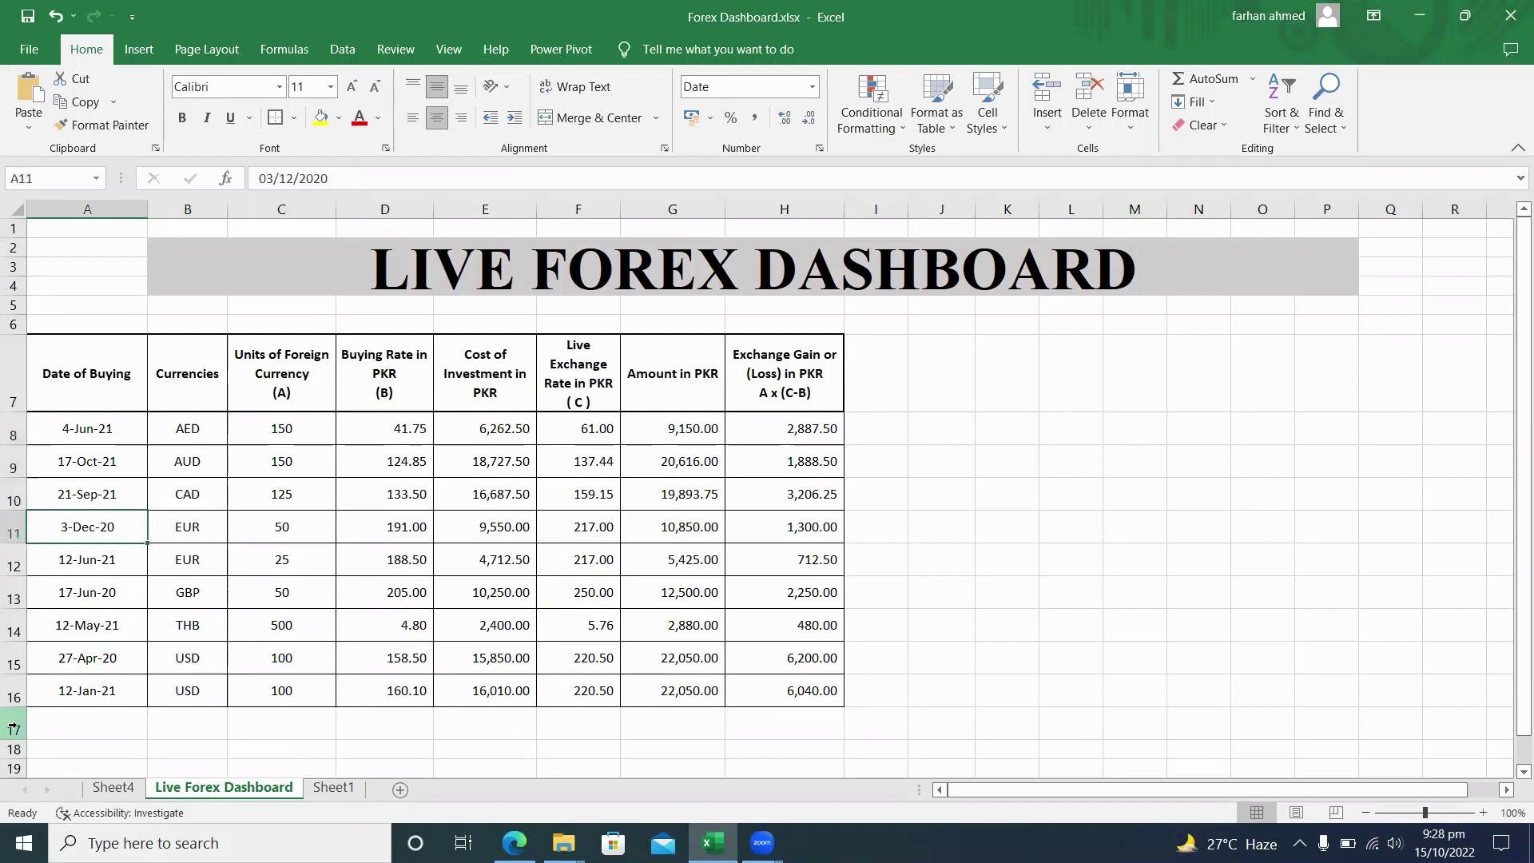
pyautogui.press('Right')
pyautogui.press('Down')
pyautogui.press('Left')
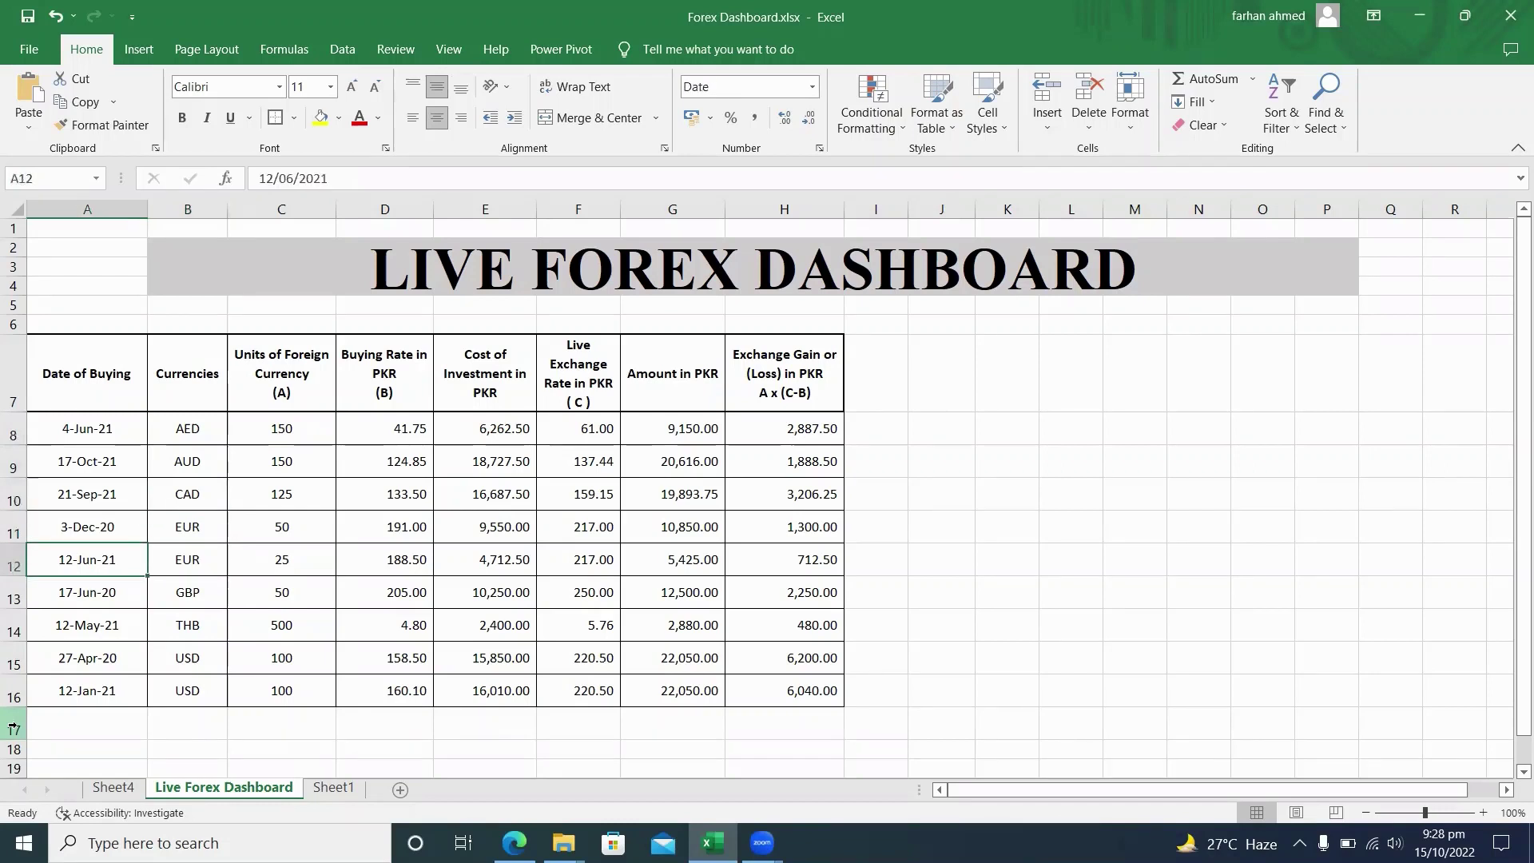
pyautogui.press('Right')
pyautogui.press('Right')
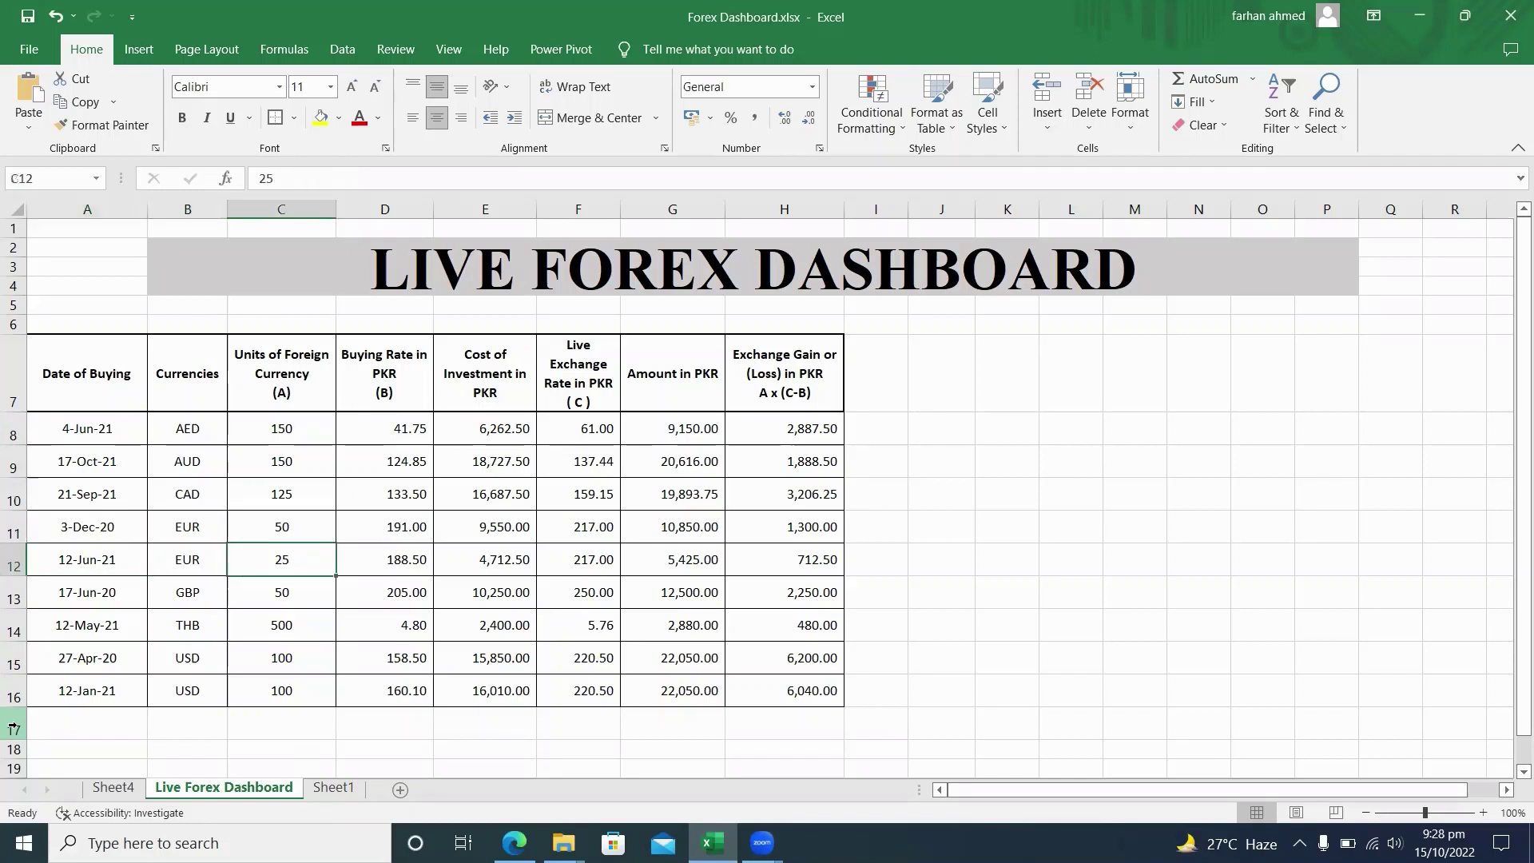
# Step: Review the Date of Buying and Currencies headings in row 7
pyautogui.press('Left')
pyautogui.press('Left')
pyautogui.press('Right')
pyautogui.press('Left')
pyautogui.press('Up')
pyautogui.press('Up')
pyautogui.press('Up')
pyautogui.press('Up')
pyautogui.press('Up')
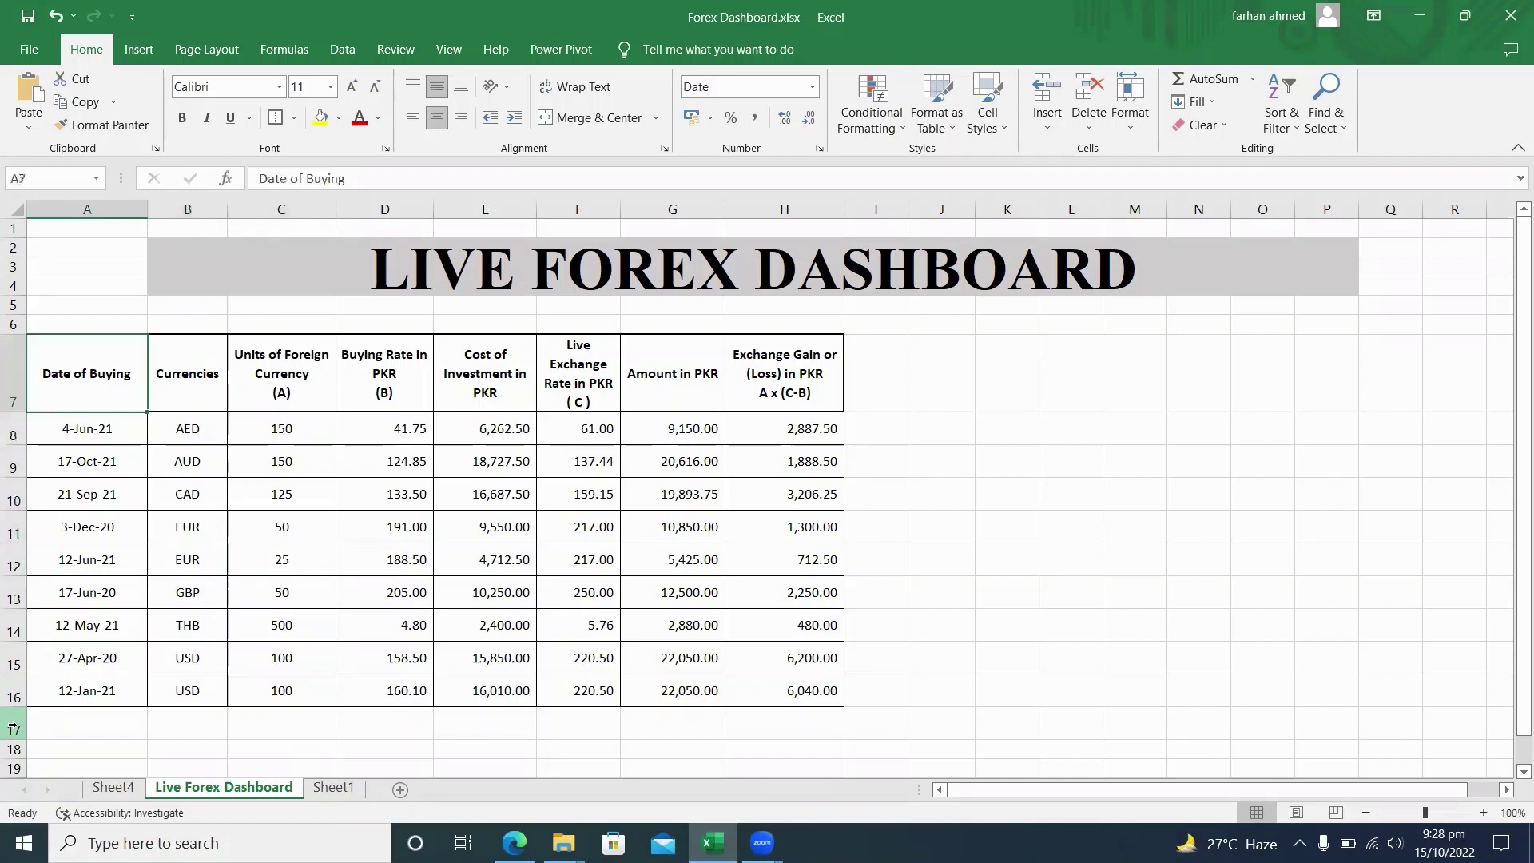
pyautogui.press('Right')
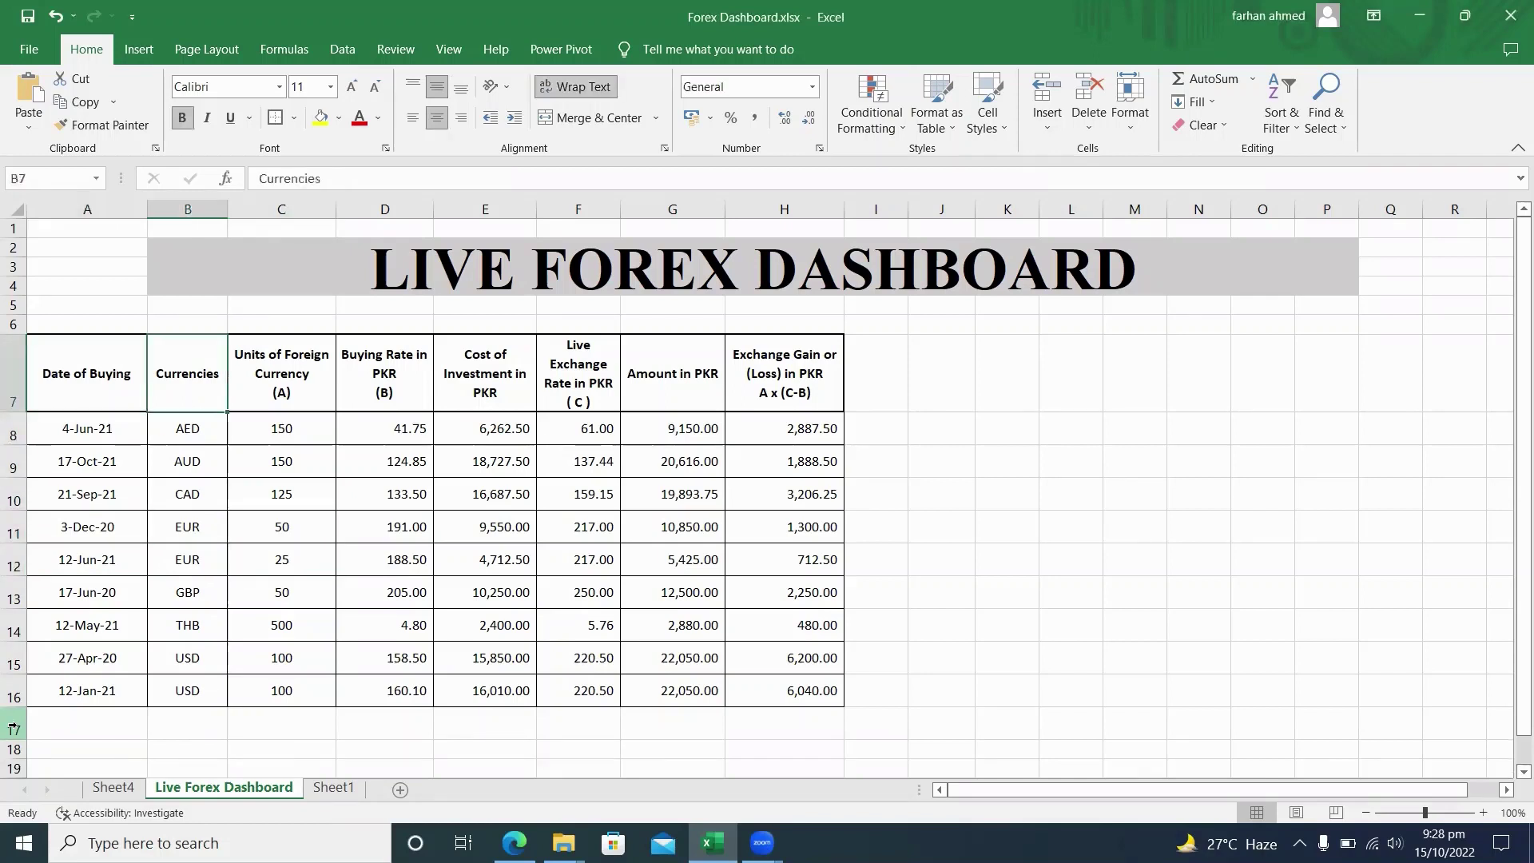
pyautogui.press('Left')
pyautogui.press('Right')
pyautogui.press('Right')
pyautogui.press('Left')
pyautogui.press('Left')
pyautogui.press('Down')
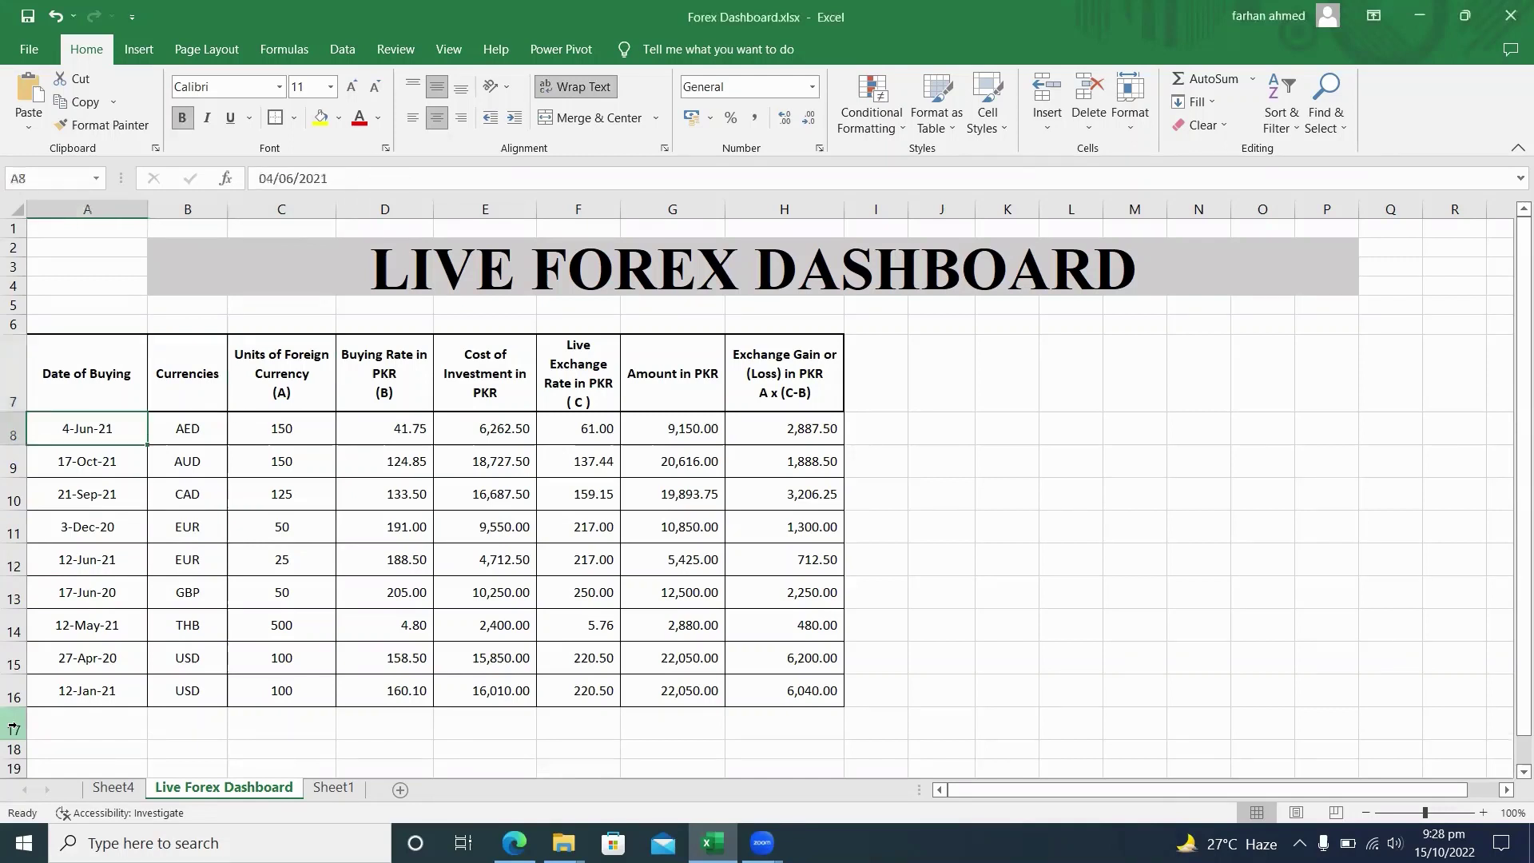
# Step: Review the Currencies column from its heading down to the USD purchases
pyautogui.press('Right')
pyautogui.press('Up')
pyautogui.press('Down')
pyautogui.press('Down')
pyautogui.press('Down')
pyautogui.press('Down')
pyautogui.press('Down')
pyautogui.press('Down')
pyautogui.press('Down')
pyautogui.press('Down')
pyautogui.press('Down')
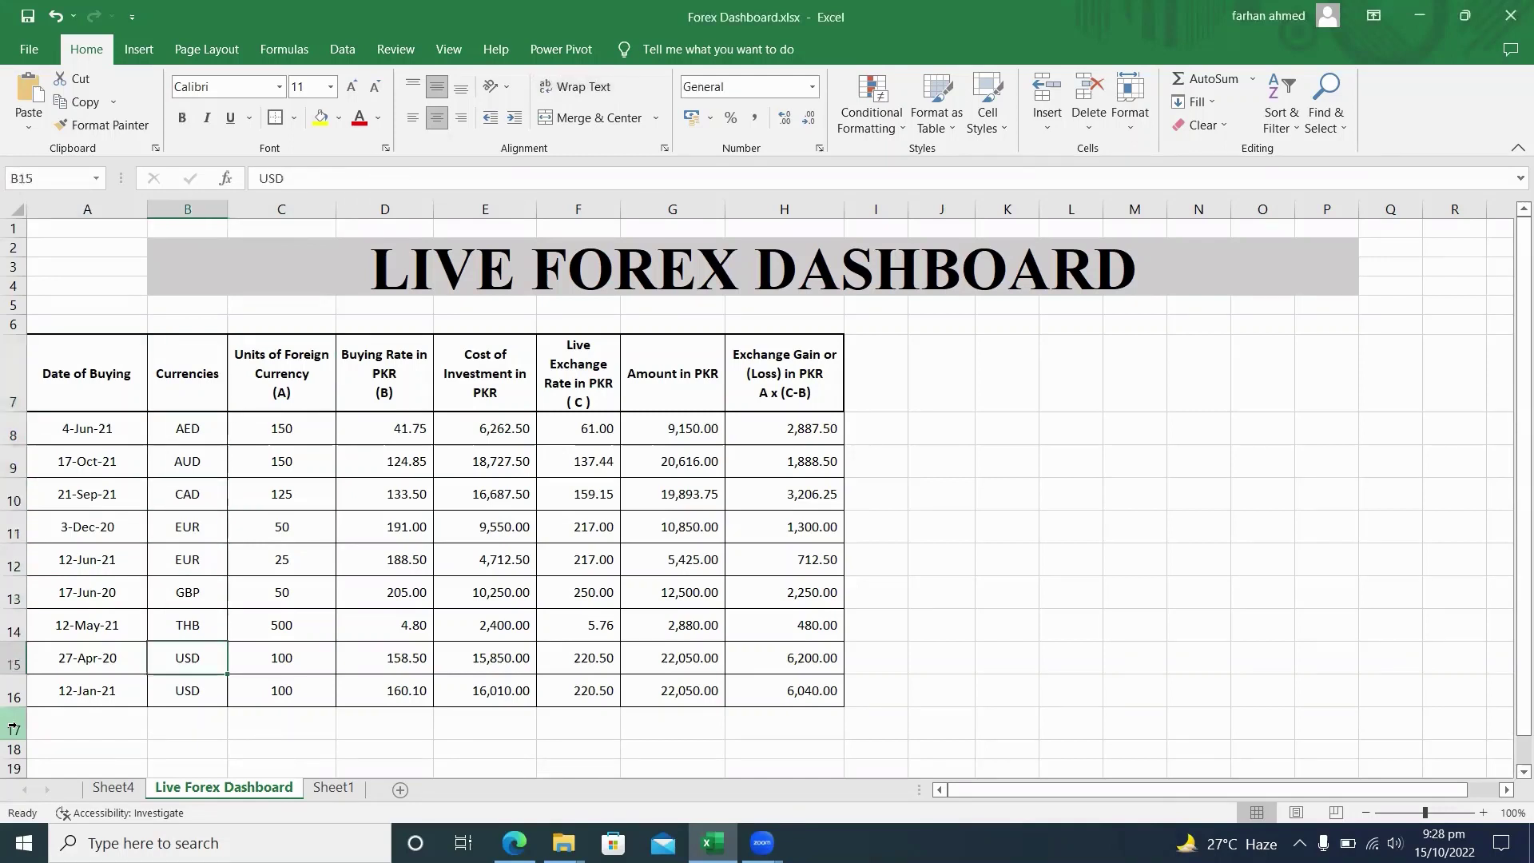
# Step: Add filters to the table's header row in A7:H7
pyautogui.press('Up')
pyautogui.press('Up')
pyautogui.press('Up')
pyautogui.press('Up')
pyautogui.press('Up')
pyautogui.press('Up')
pyautogui.press('Up')
pyautogui.press('Up')
pyautogui.press('Up')
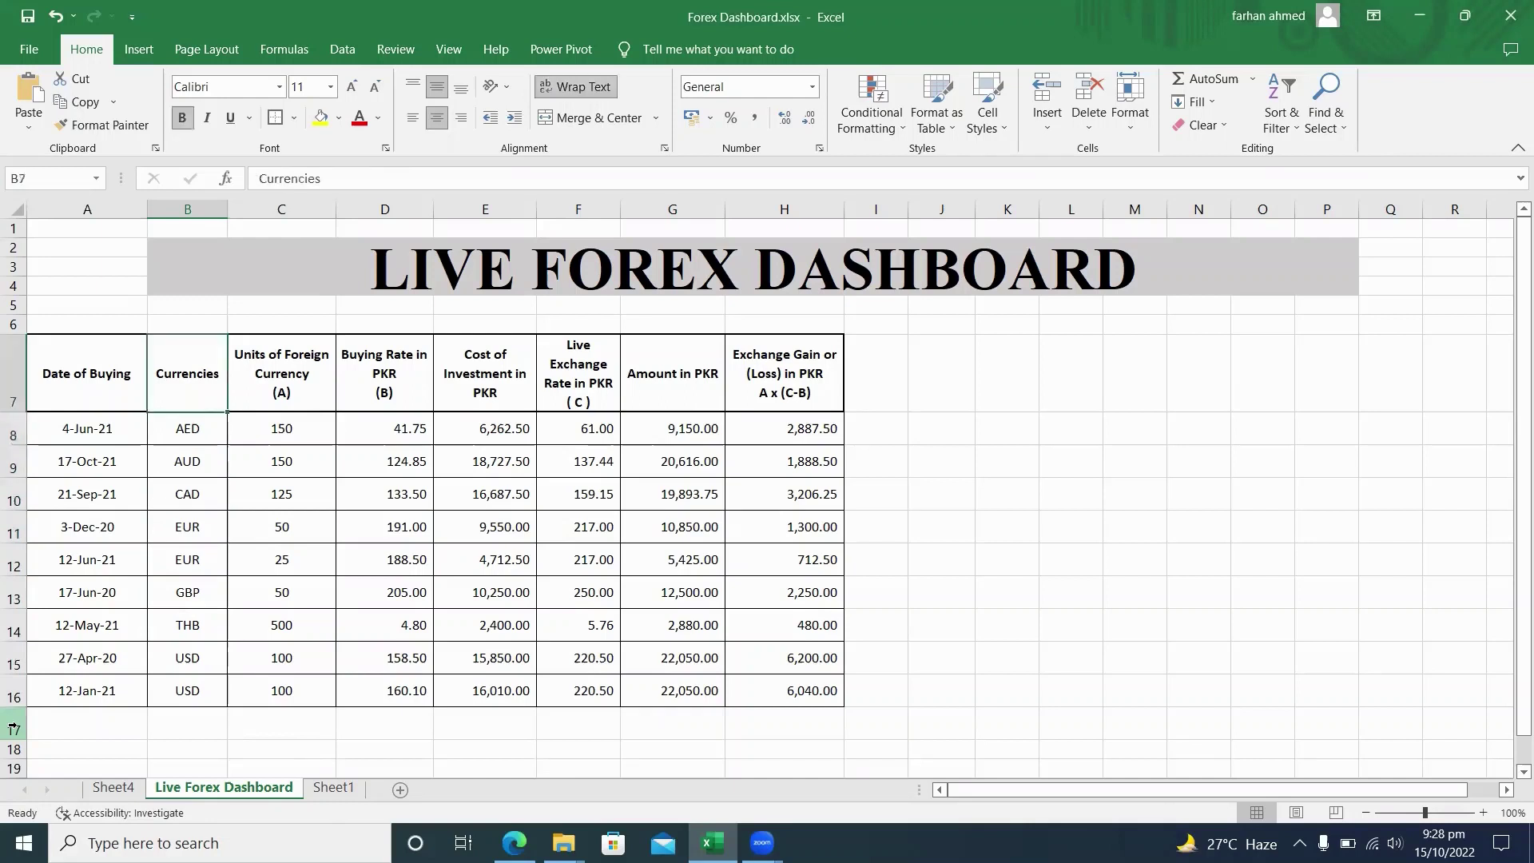
pyautogui.press('Left')
pyautogui.hotkey('shift', 'space')
pyautogui.hotkey('ctrl', 'shift', 'Right')
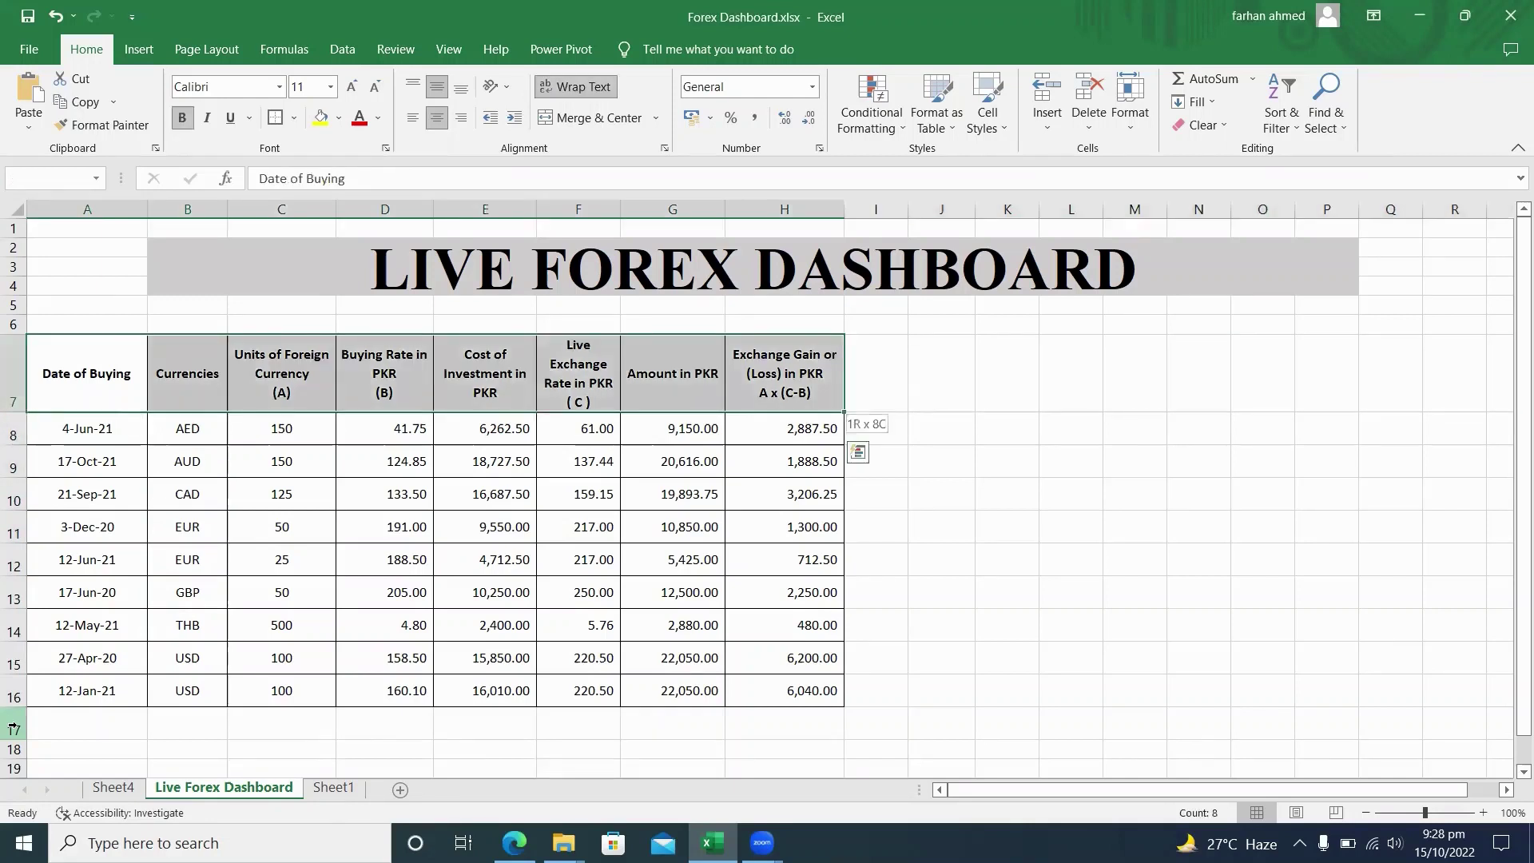
pyautogui.hotkey('ctrl', 'shift', 'l')
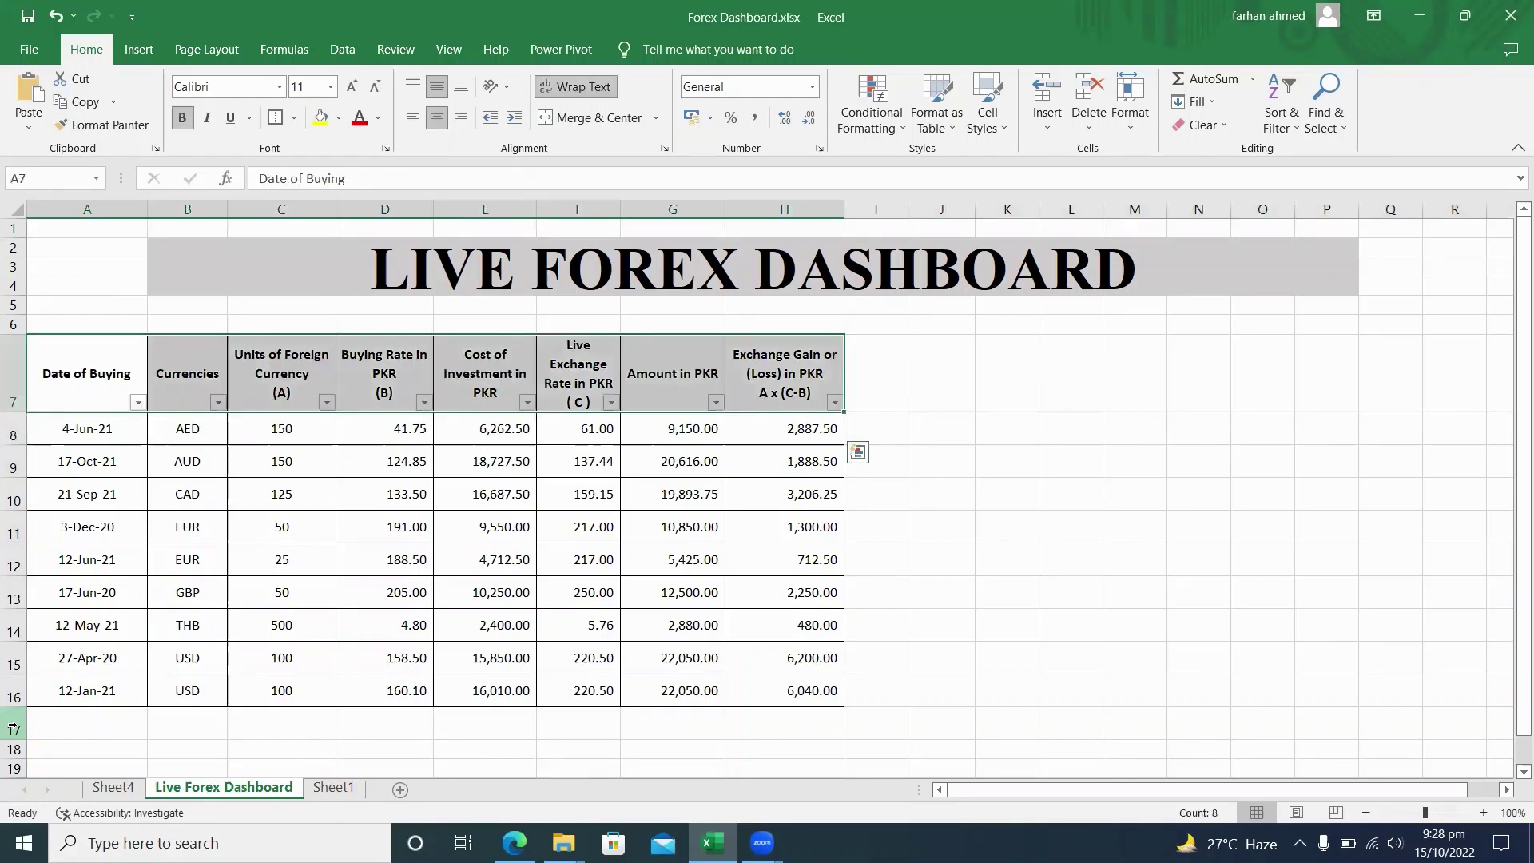
# Step: Sort the table by Date of Buying from oldest to newest
pyautogui.click(139, 403)
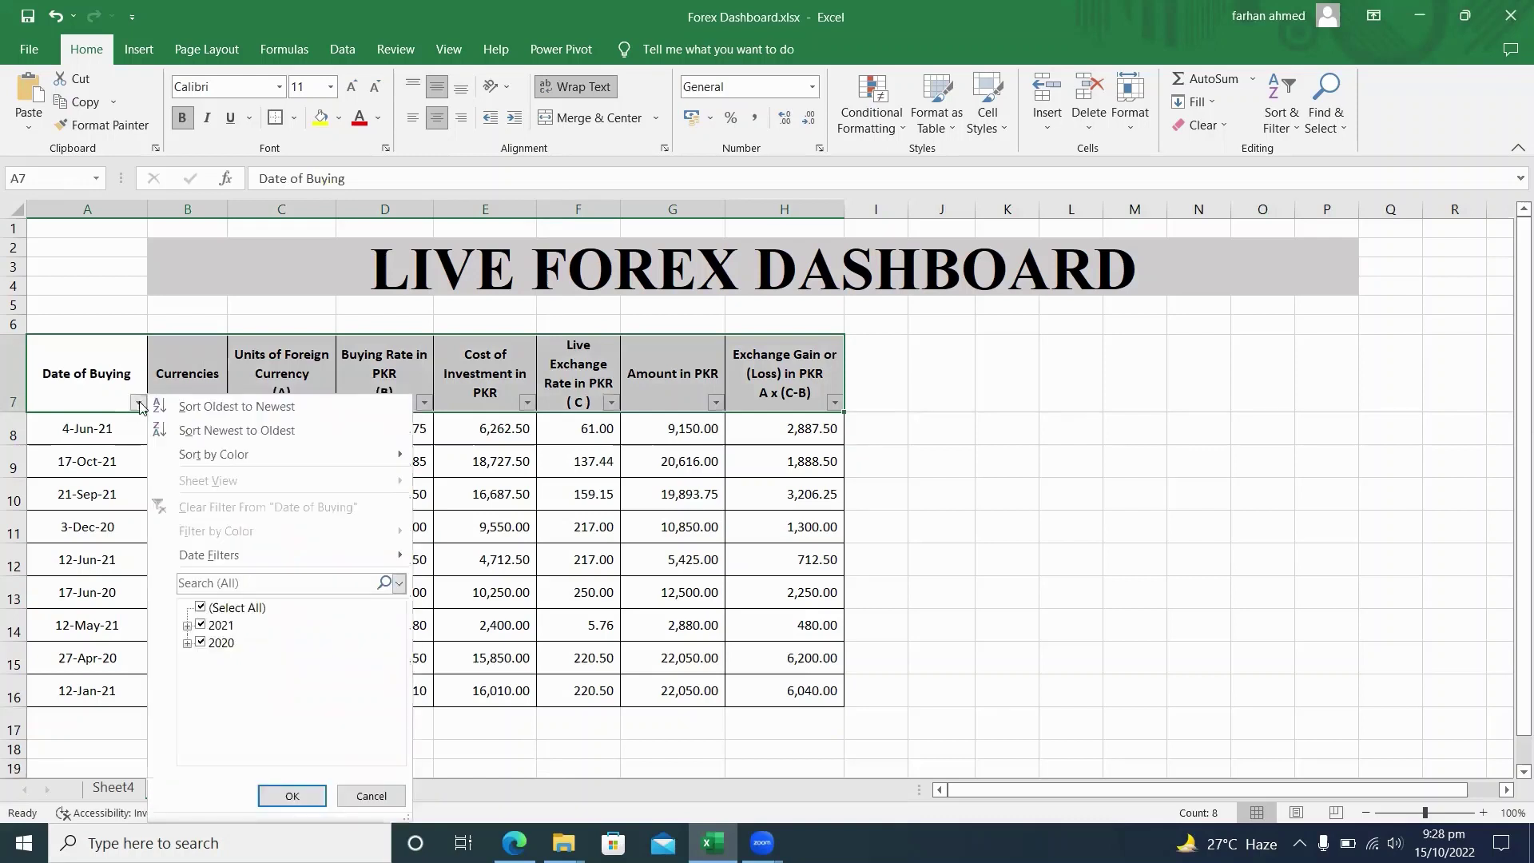
pyautogui.click(248, 406)
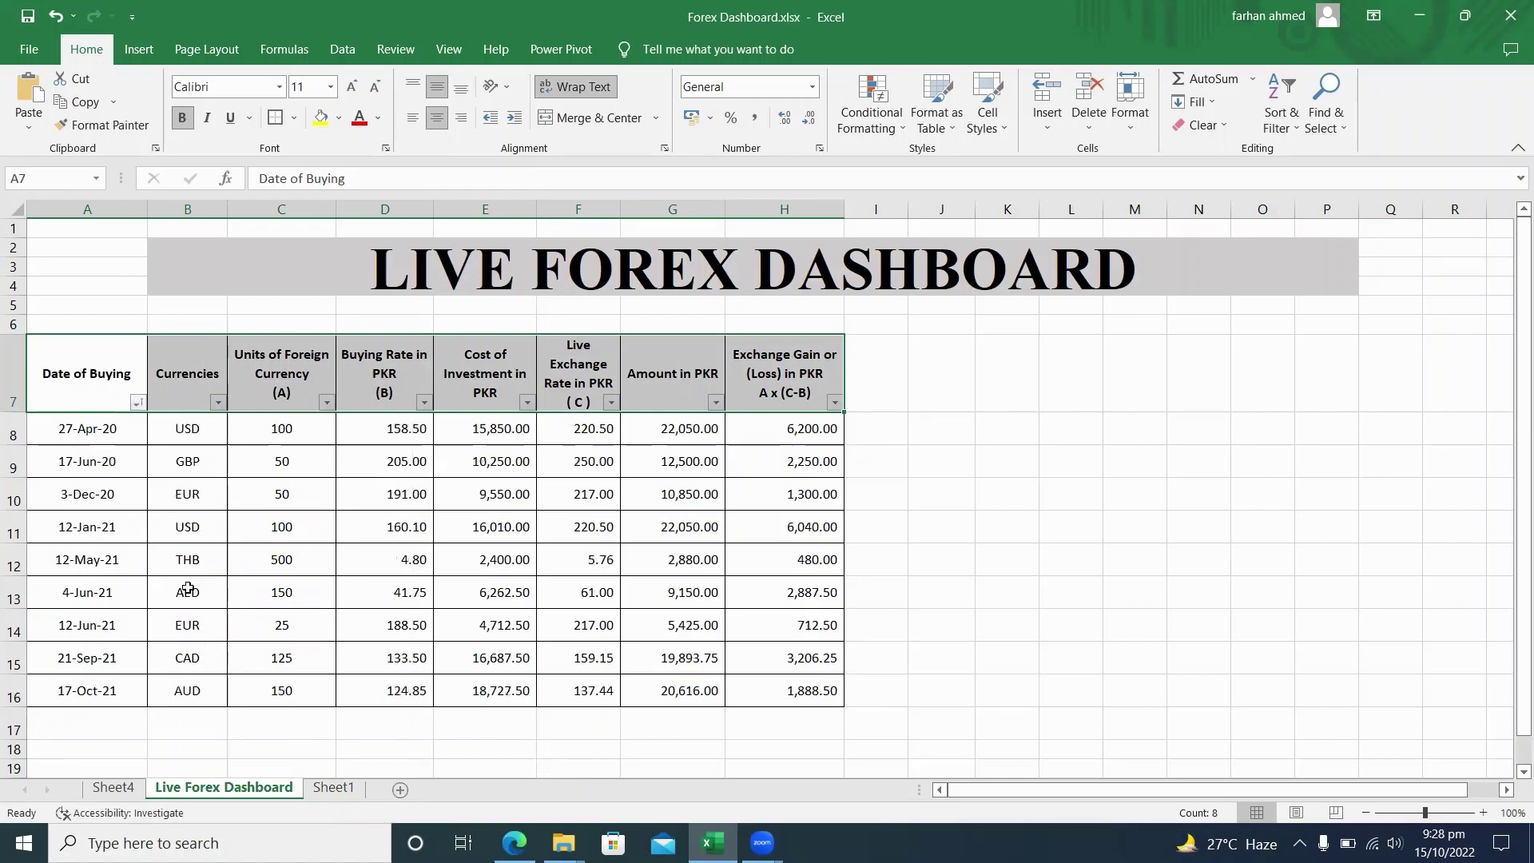
pyautogui.click(199, 441)
pyautogui.press('Left')
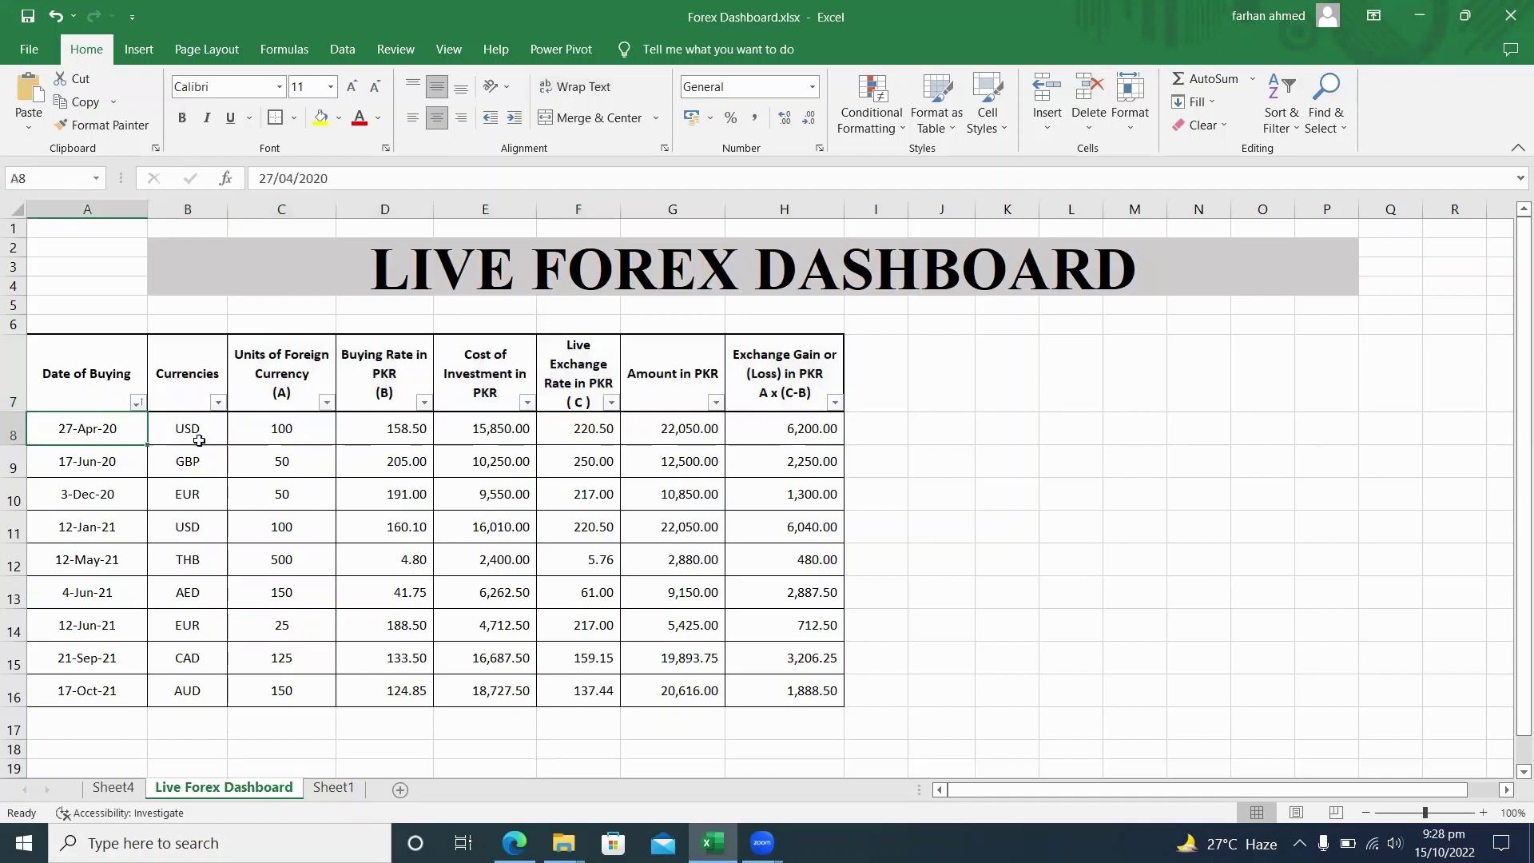
# Step: Compare the buying dates of the two USD purchases in rows 8 and 11
pyautogui.press('Right')
pyautogui.press('Left')
pyautogui.press('Right')
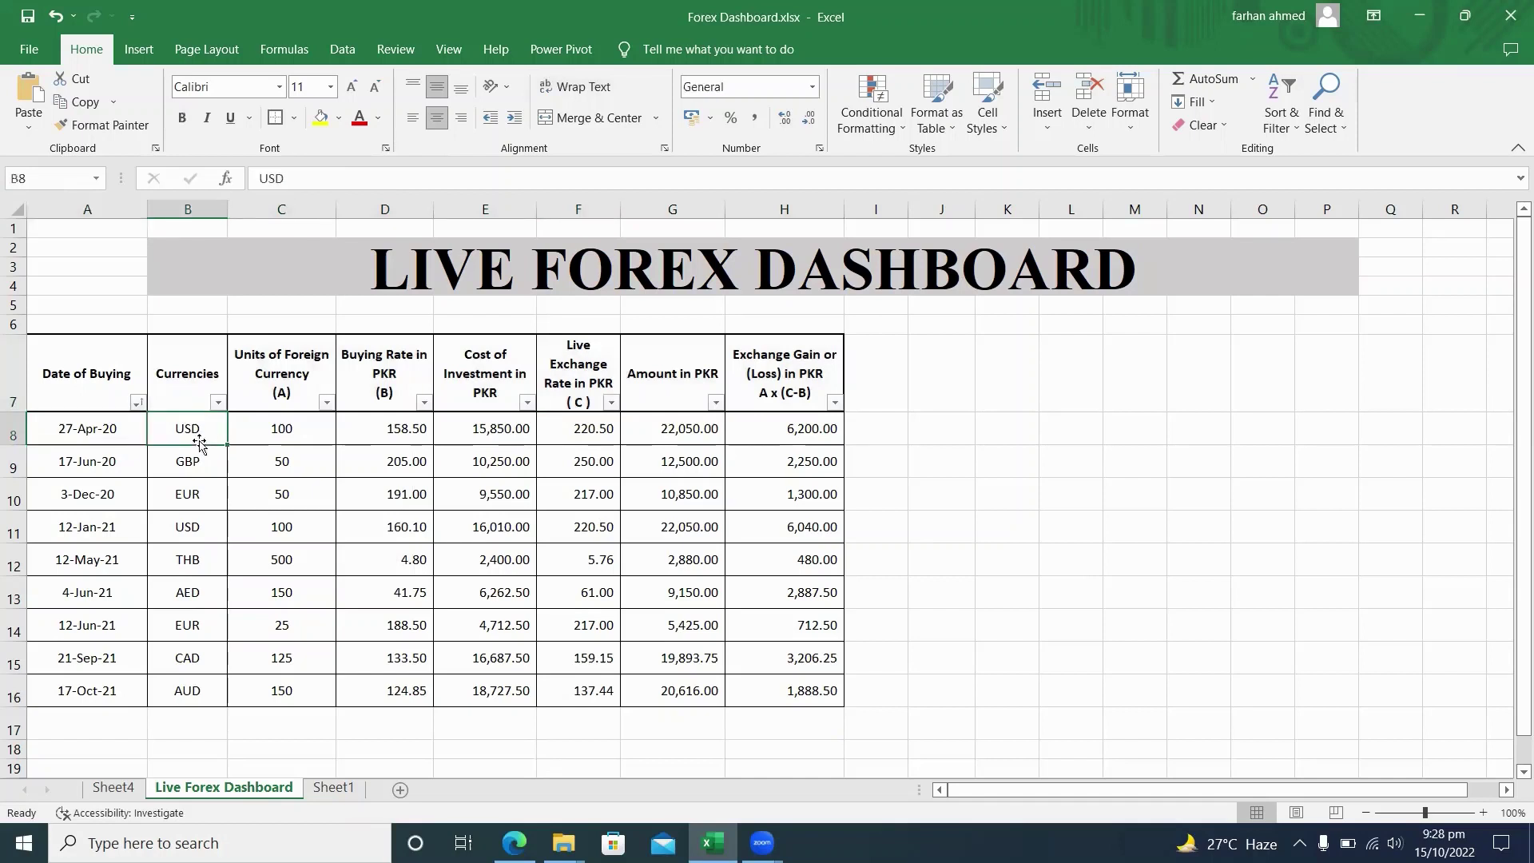
pyautogui.press('Down')
pyautogui.press('Down')
pyautogui.press('Down')
pyautogui.press('Left')
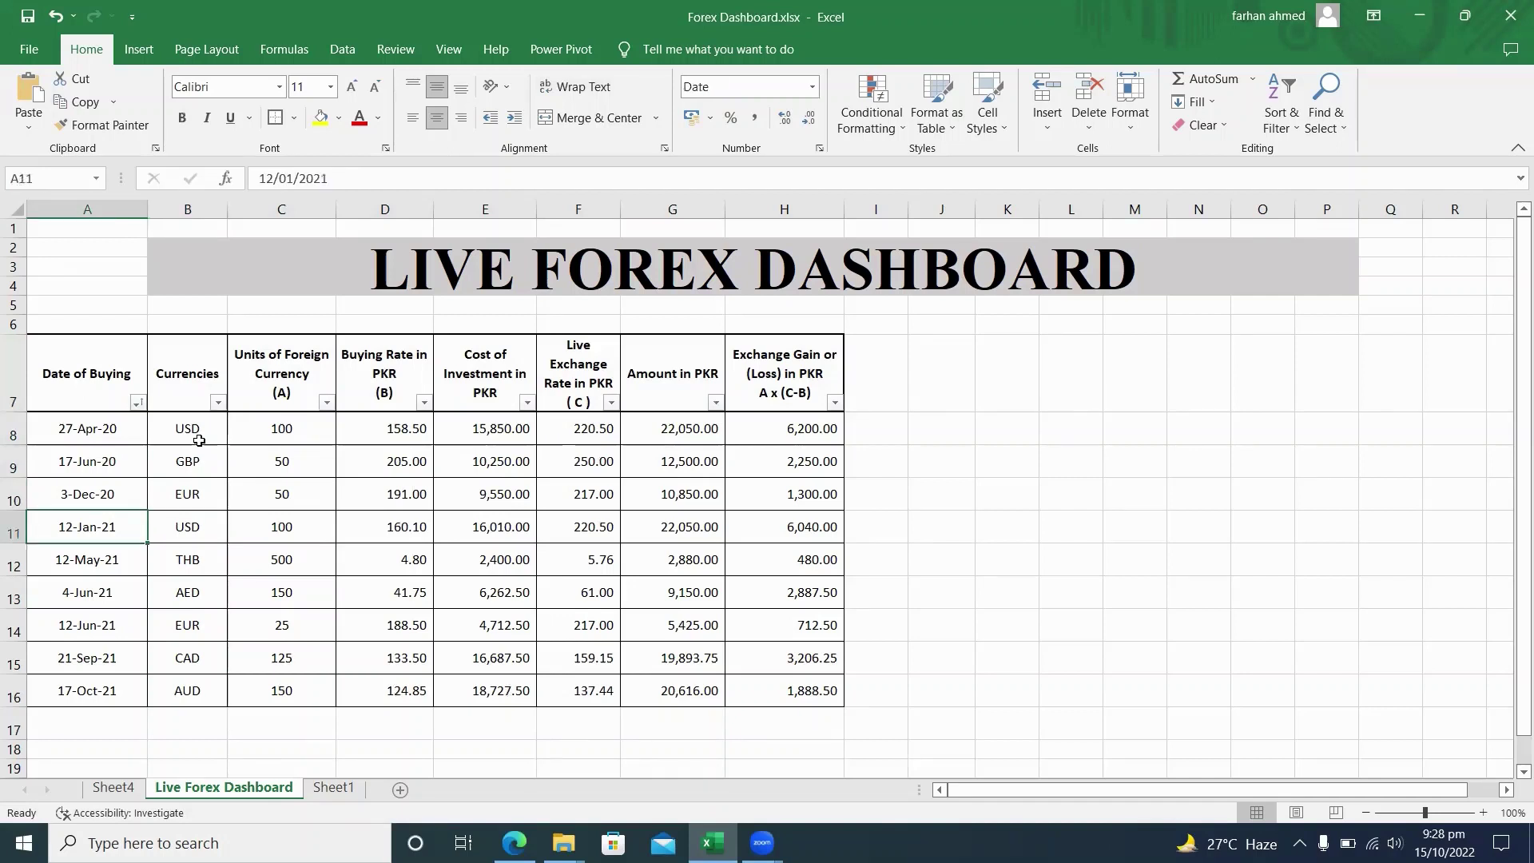
pyautogui.press('Right')
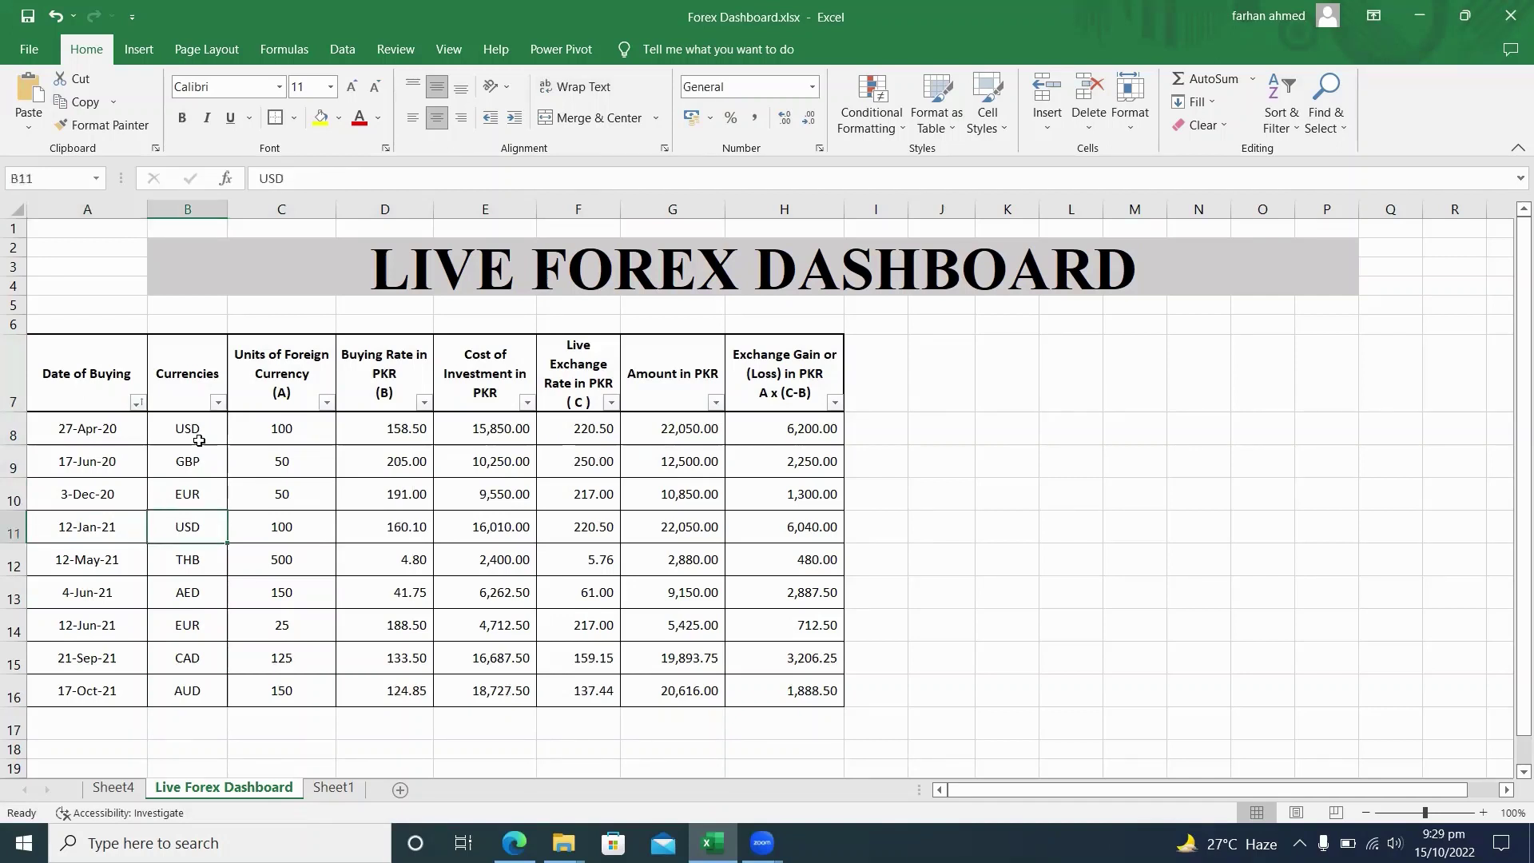
# Step: Compare the buying dates of the two EUR purchases in rows 10 and 14
pyautogui.press('Down')
pyautogui.press('Up')
pyautogui.press('Up')
pyautogui.press('Left')
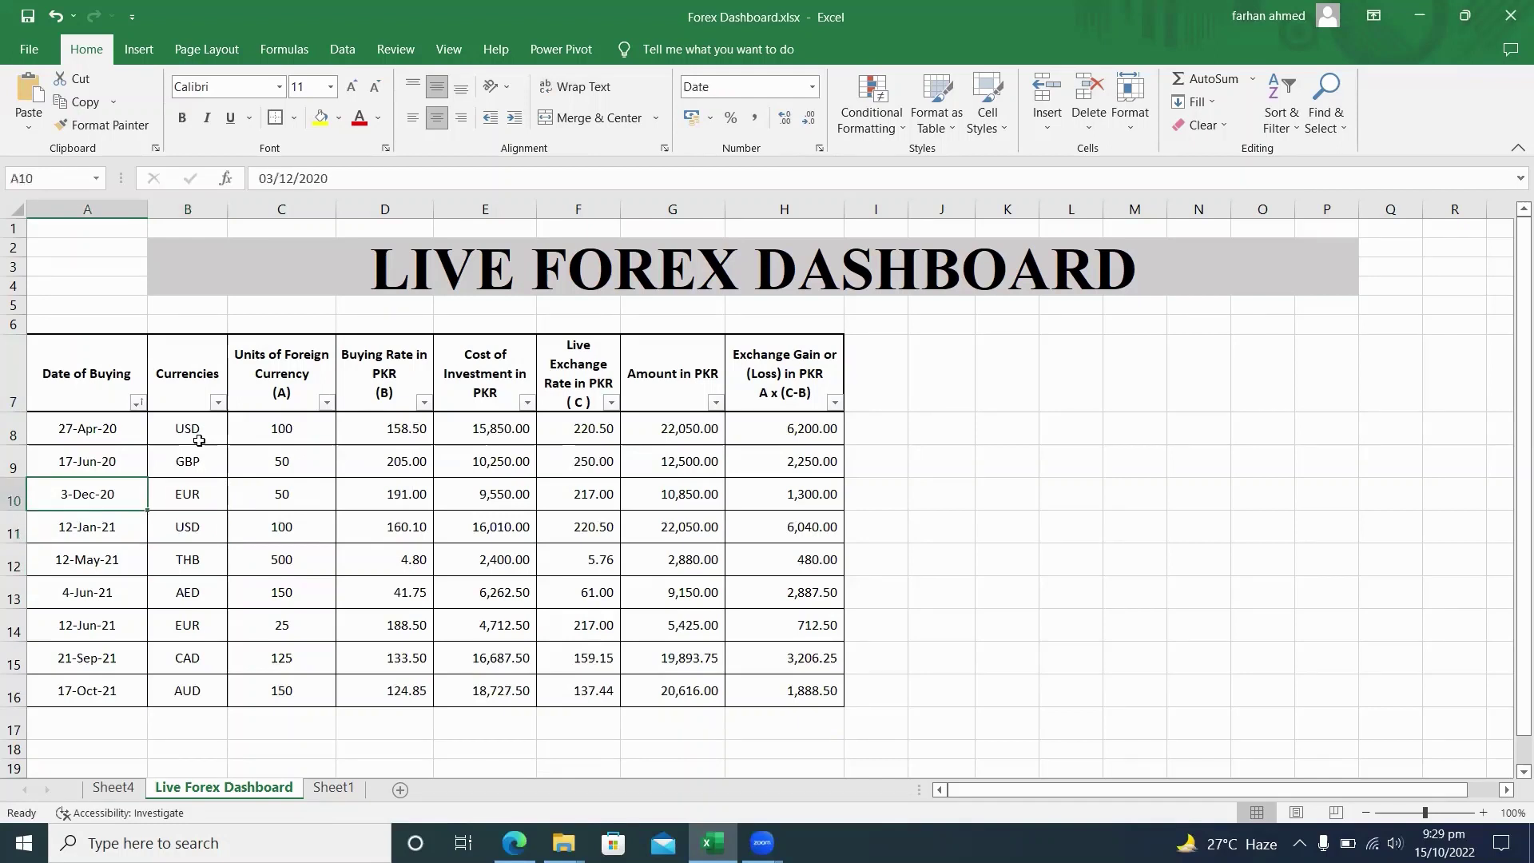
pyautogui.press('Down')
pyautogui.press('Down')
pyautogui.press('Down')
pyautogui.press('Down')
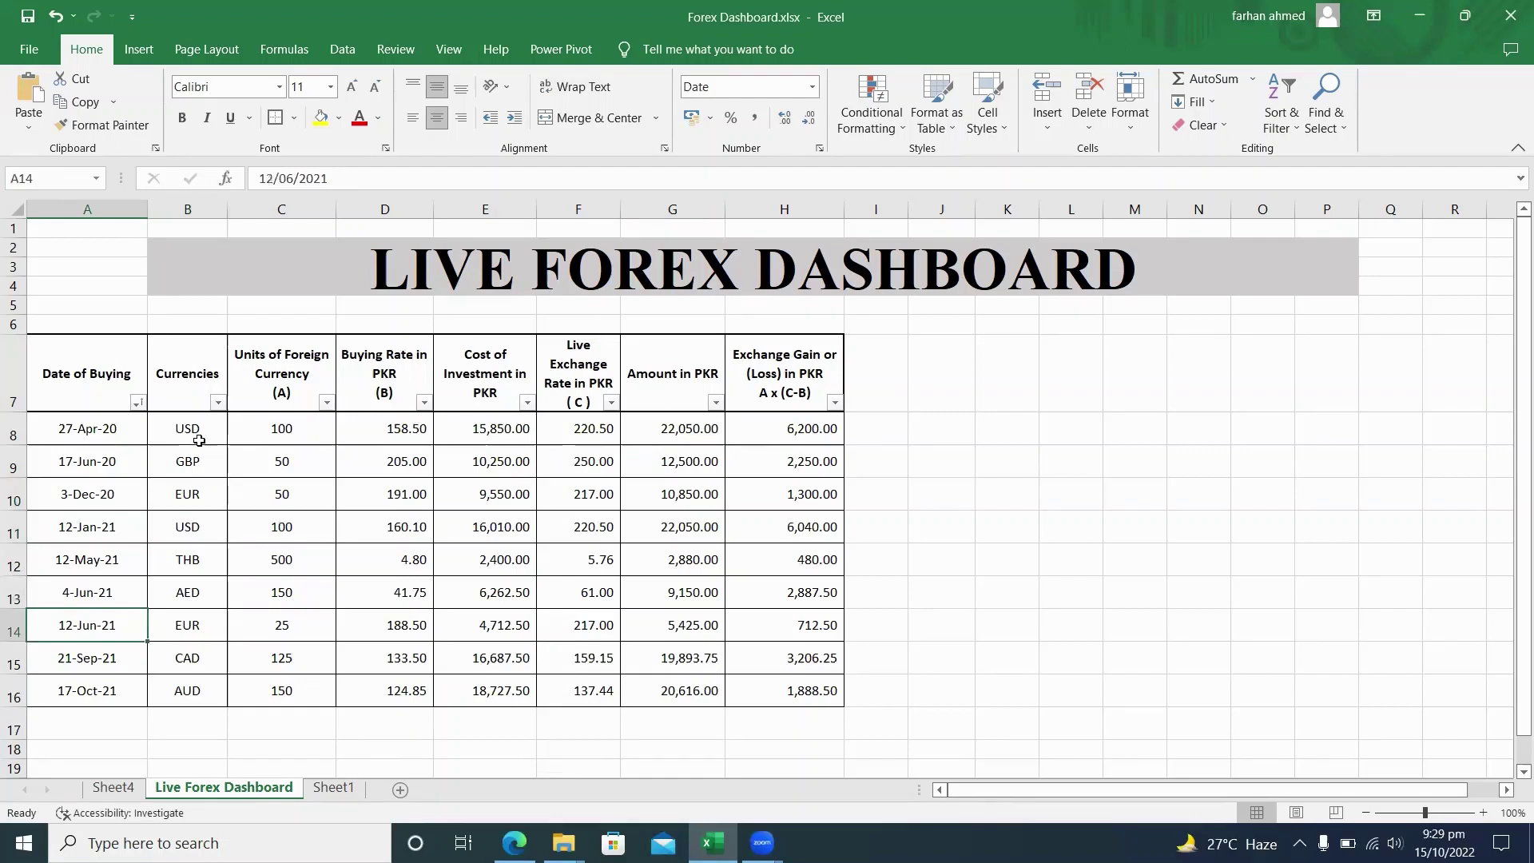
pyautogui.press('Right')
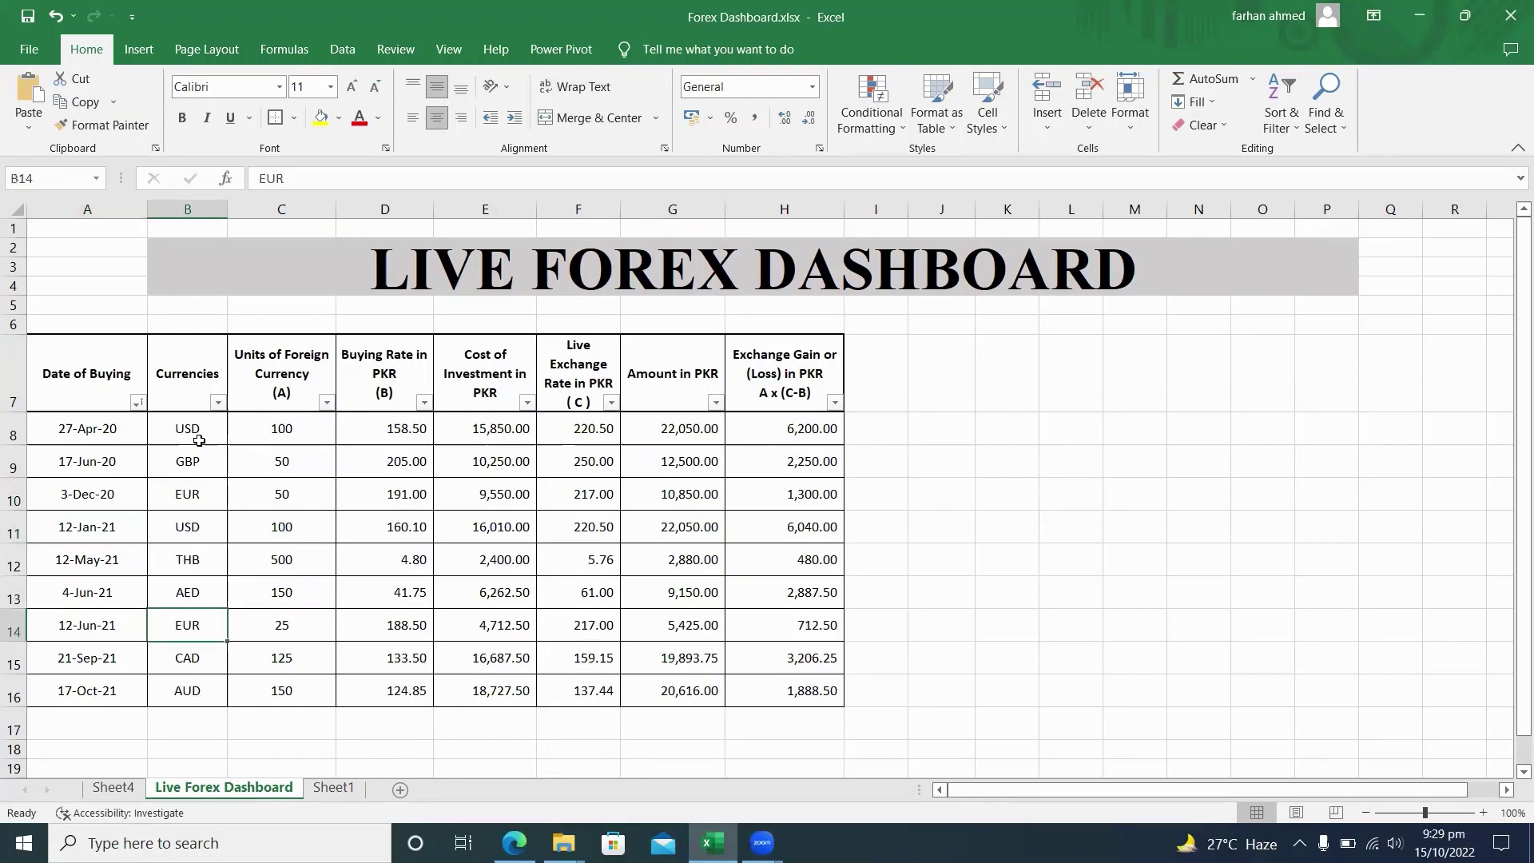
pyautogui.press('Left')
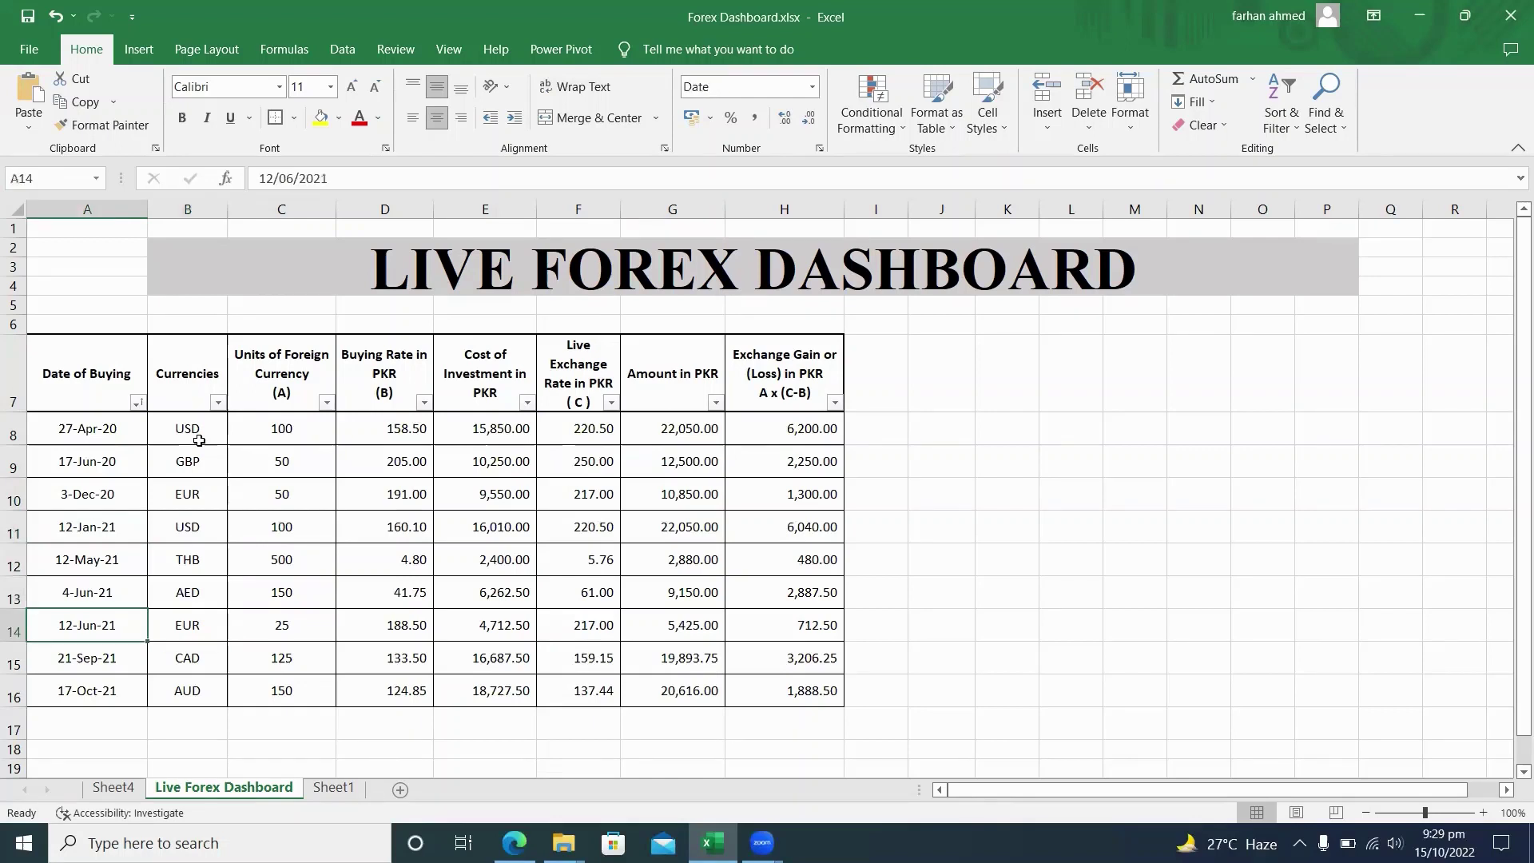
# Step: Review the row 7 headings from Date of Buying across to Live Exchange Rate in PKR
pyautogui.press('Up')
pyautogui.press('Up')
pyautogui.press('Up')
pyautogui.press('Up')
pyautogui.press('Up')
pyautogui.press('Up')
pyautogui.press('Up')
pyautogui.press('Right')
pyautogui.press('Right')
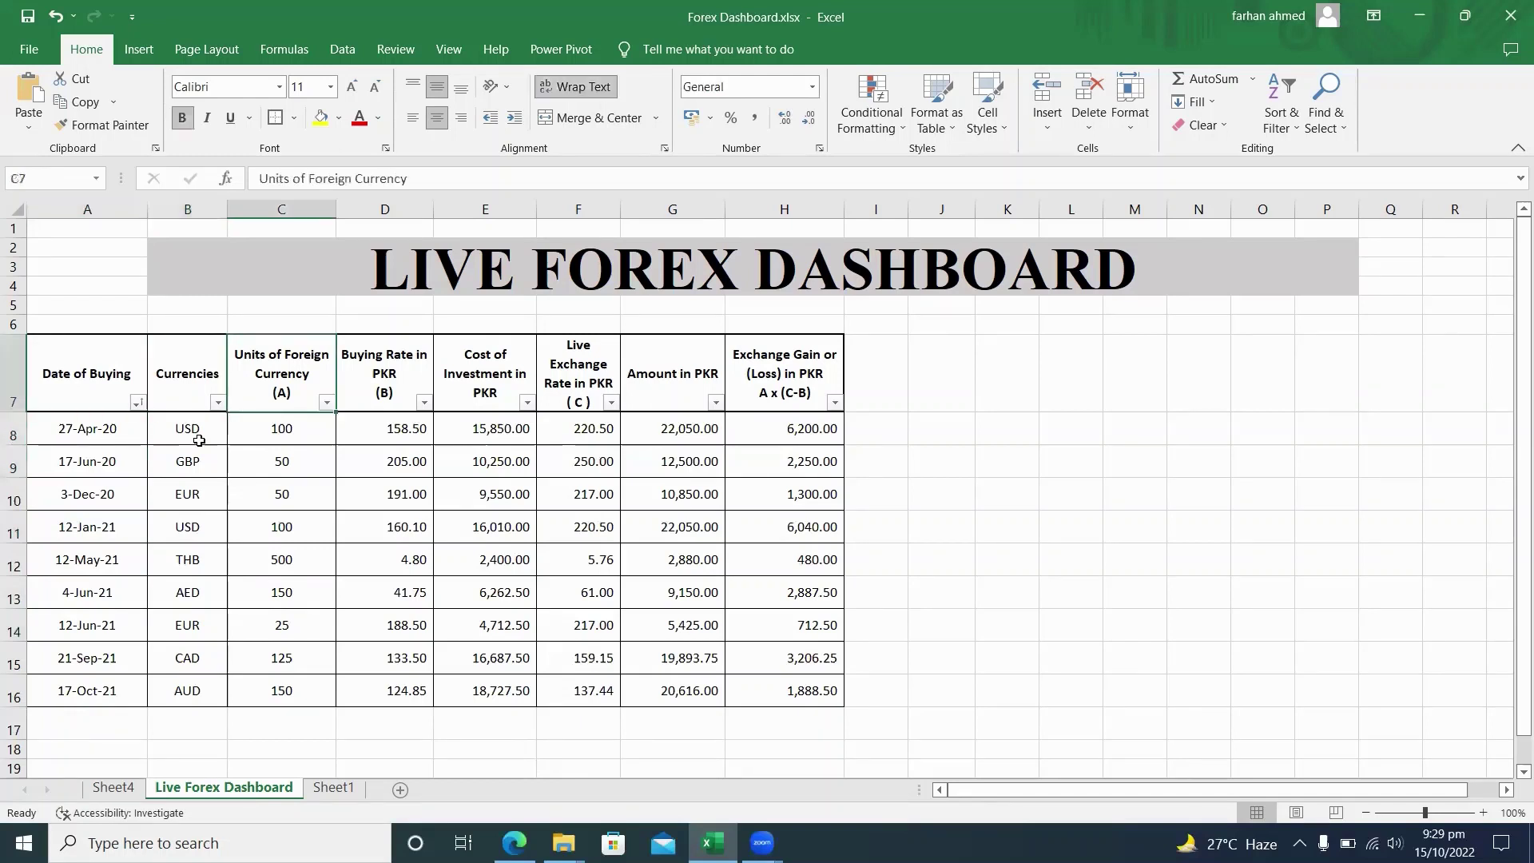
pyautogui.press('Right')
pyautogui.press('Right')
pyautogui.press('Right')
pyautogui.press('Left')
pyautogui.press('Left')
pyautogui.press('Left')
pyautogui.press('Left')
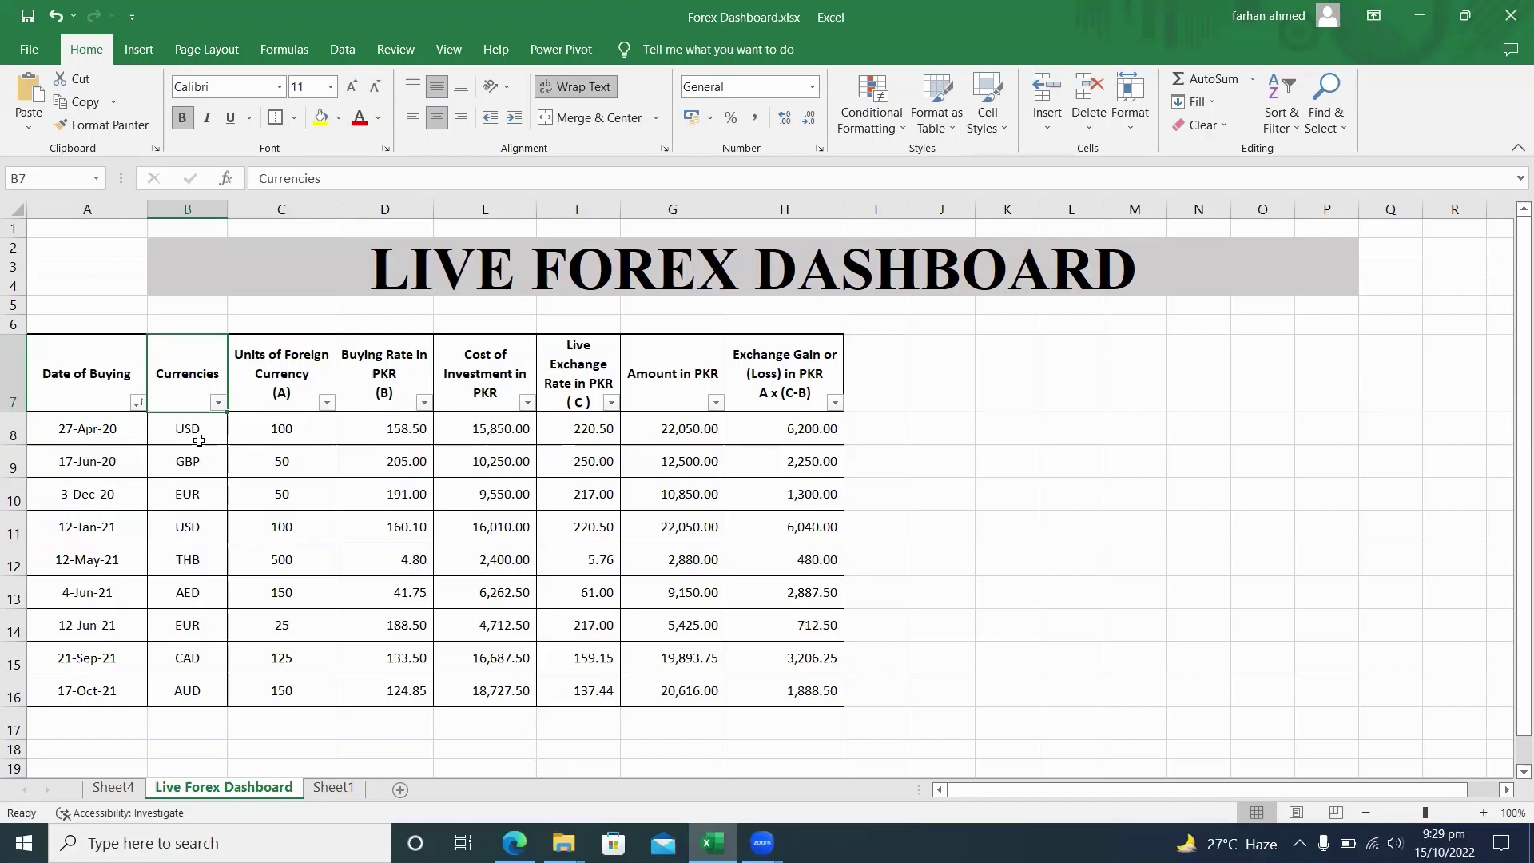
# Step: Sort the table by Currencies from A to Z
pyautogui.press('Left')
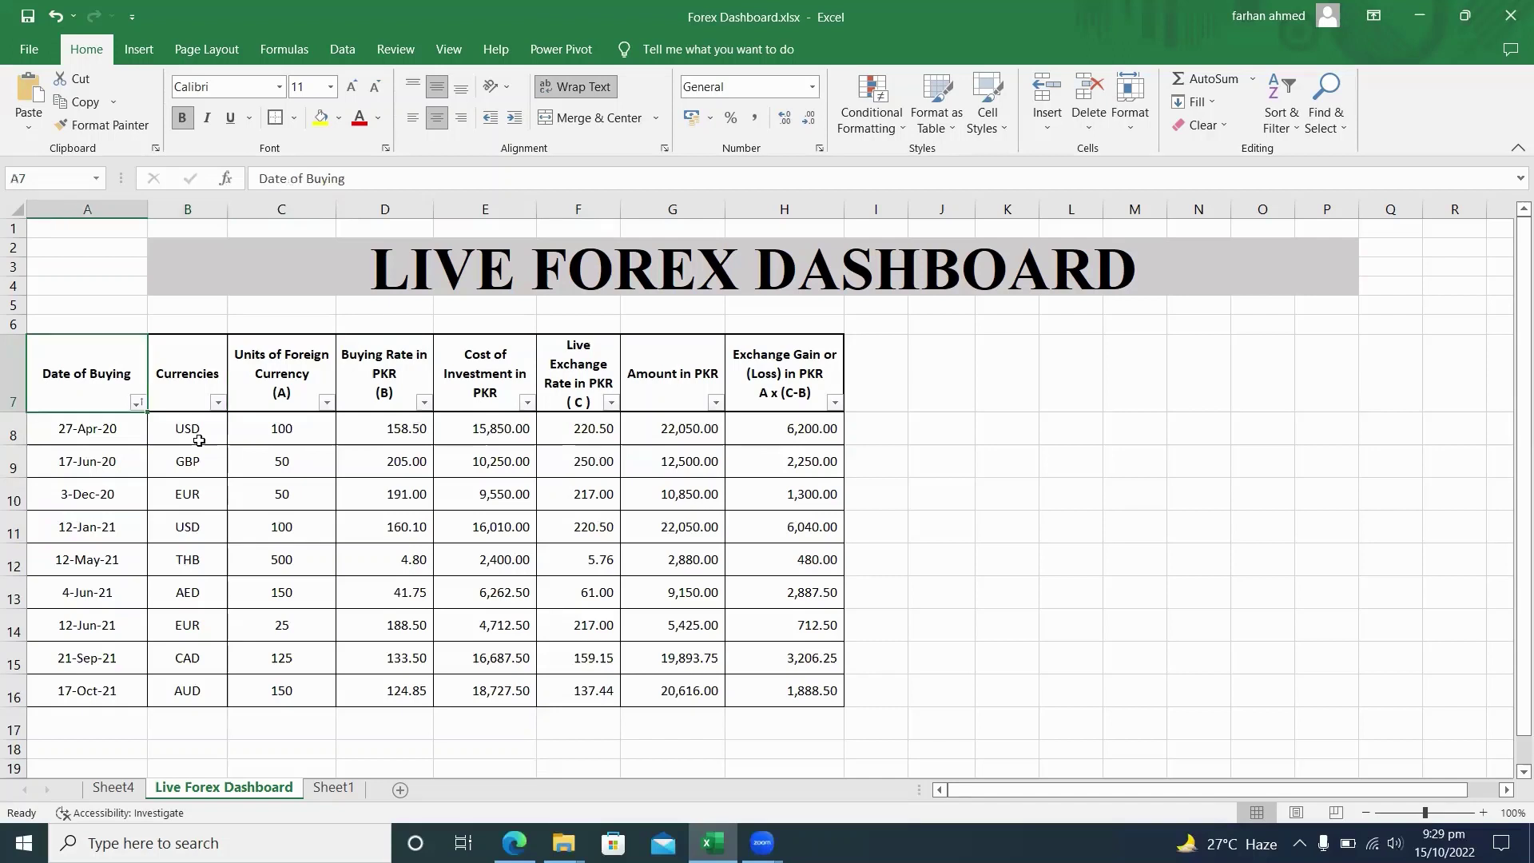
pyautogui.hotkey('ctrl', 'shift', 'Right')
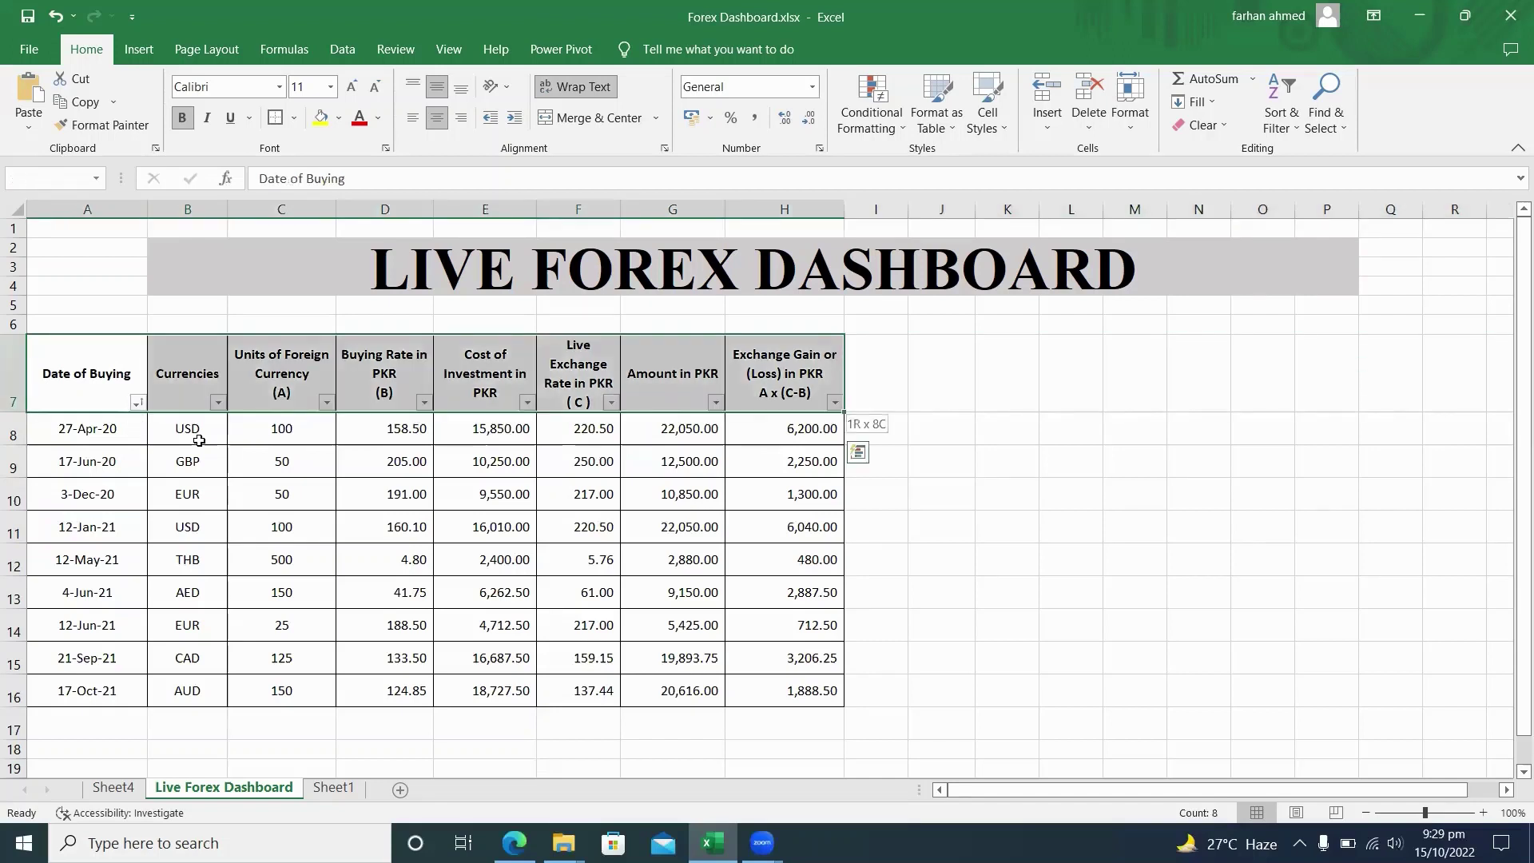
pyautogui.press('Right')
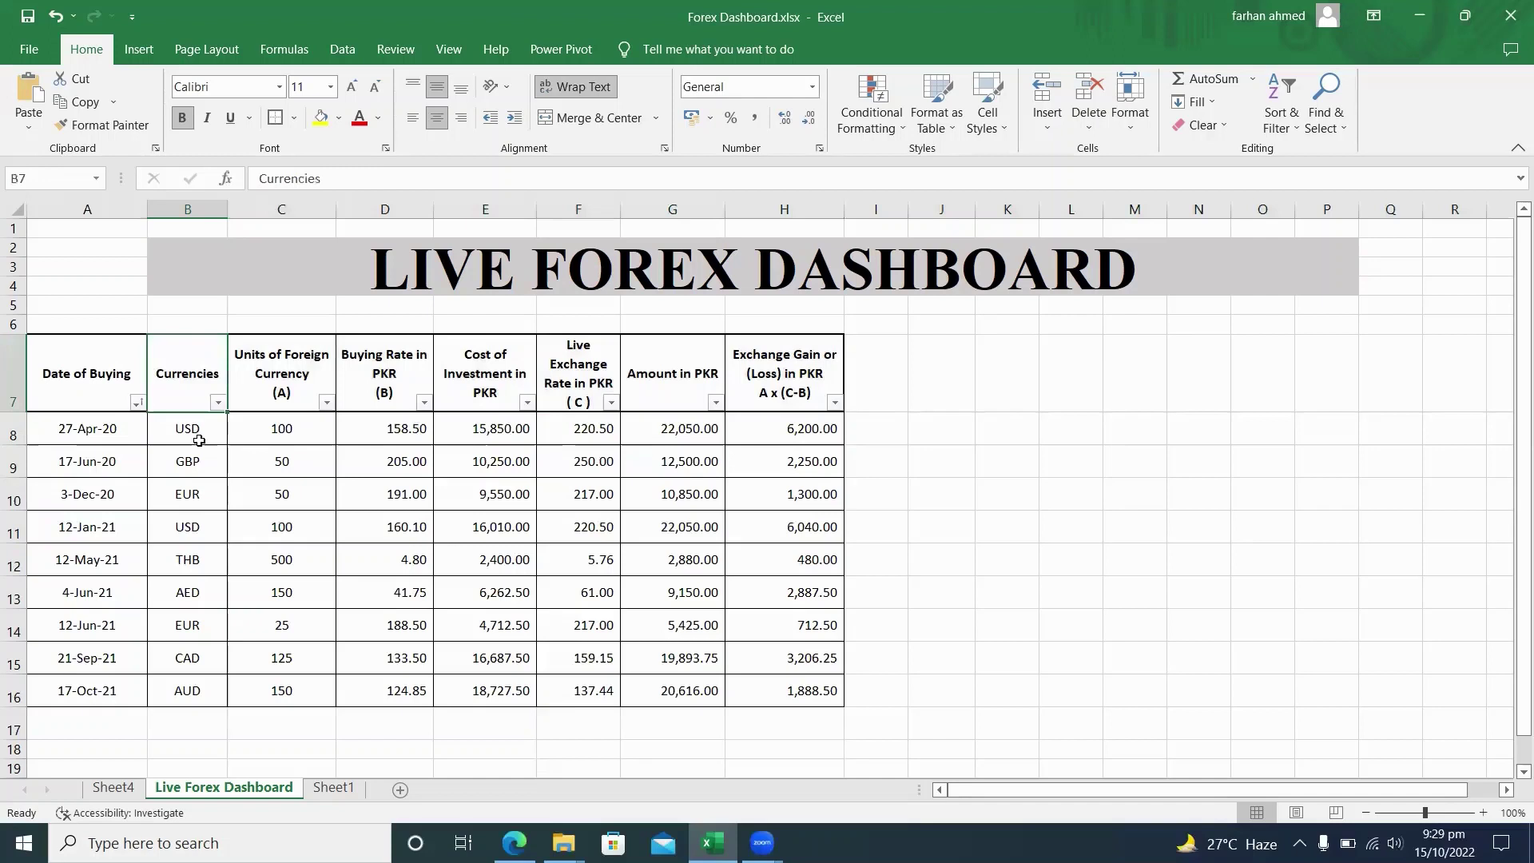
pyautogui.click(217, 403)
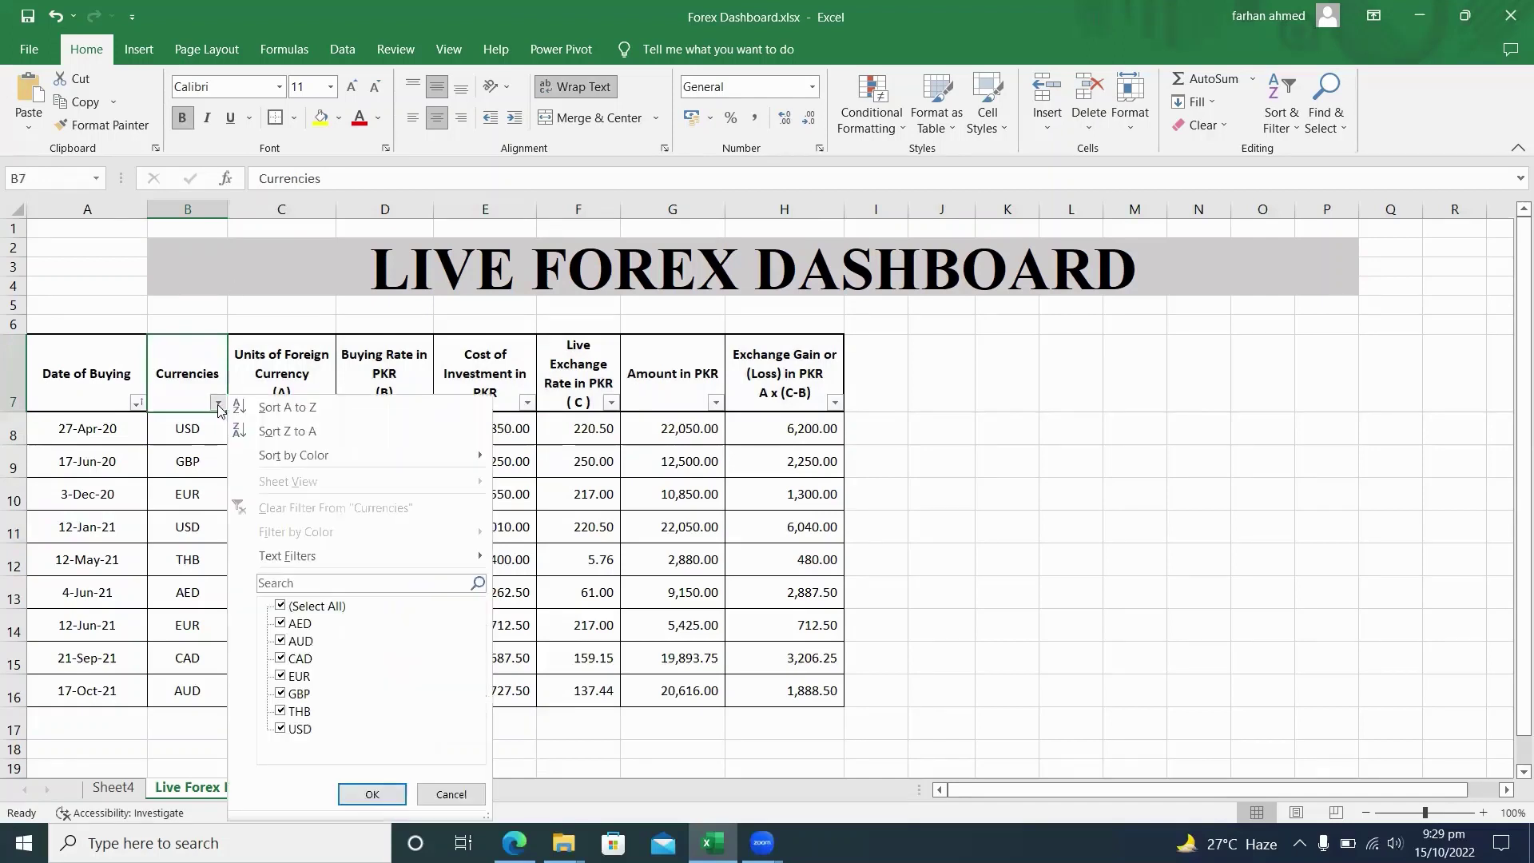
pyautogui.click(349, 411)
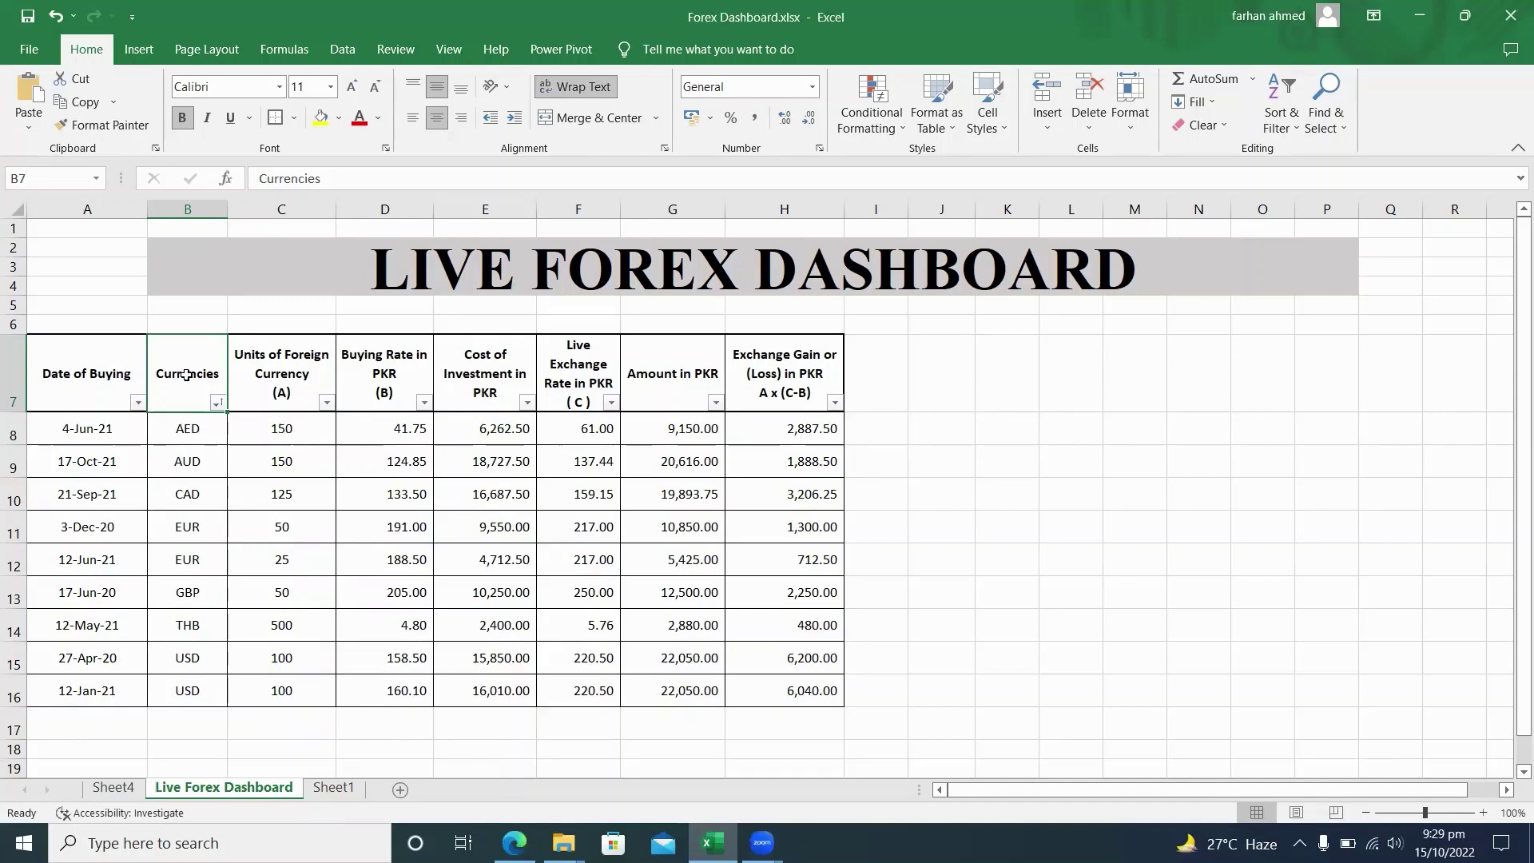
# Step: Add Sum subtotals at each change in Currencies for Cost of Investment in PKR, Amount in PKR and Exchange Gain or (Loss) in PKR
pyautogui.click(349, 54)
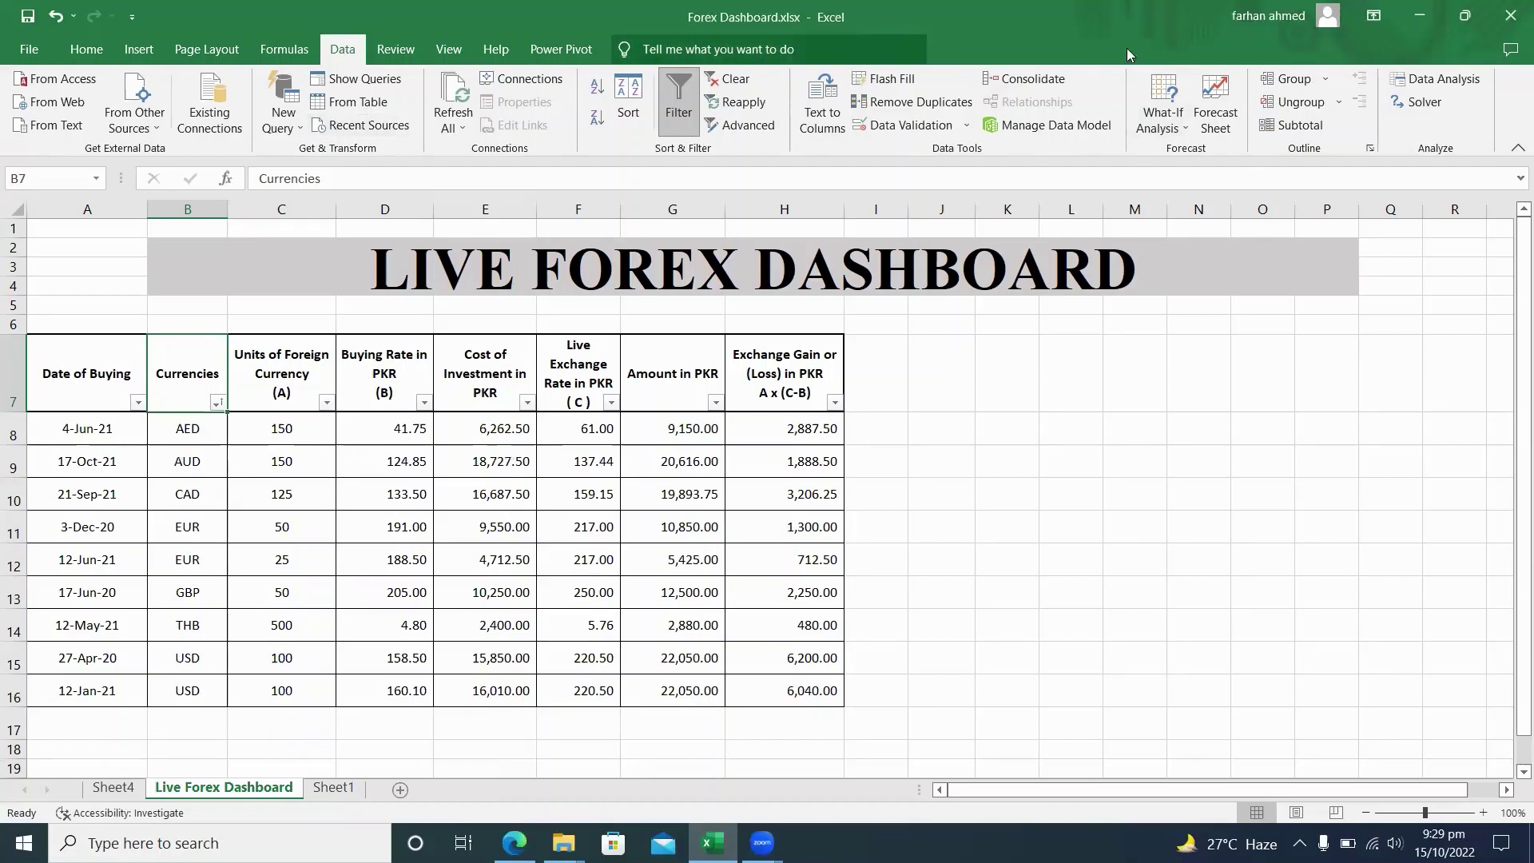
pyautogui.click(1305, 128)
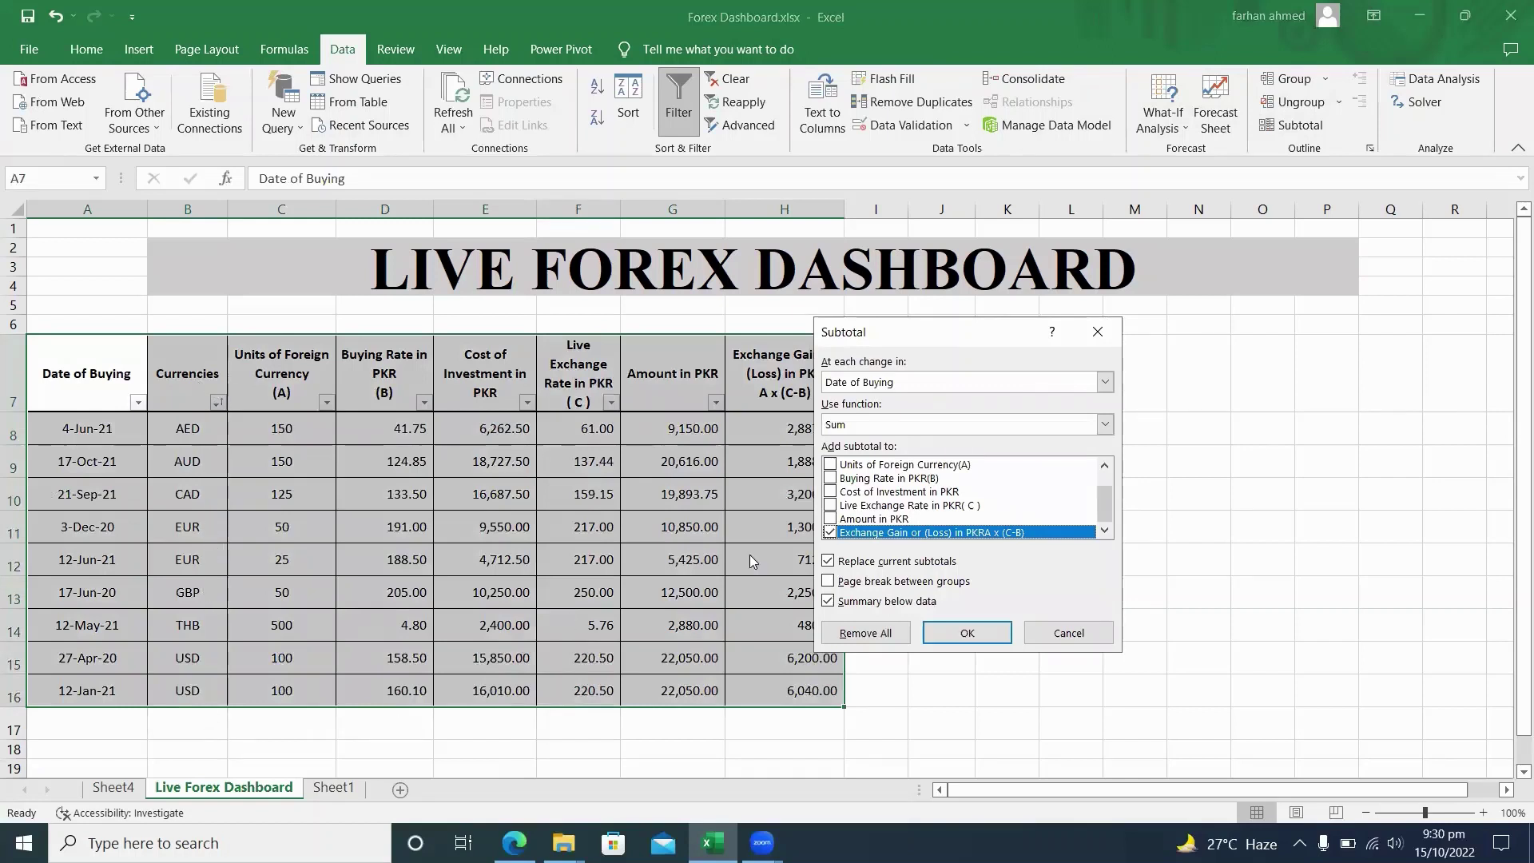
pyautogui.click(1105, 382)
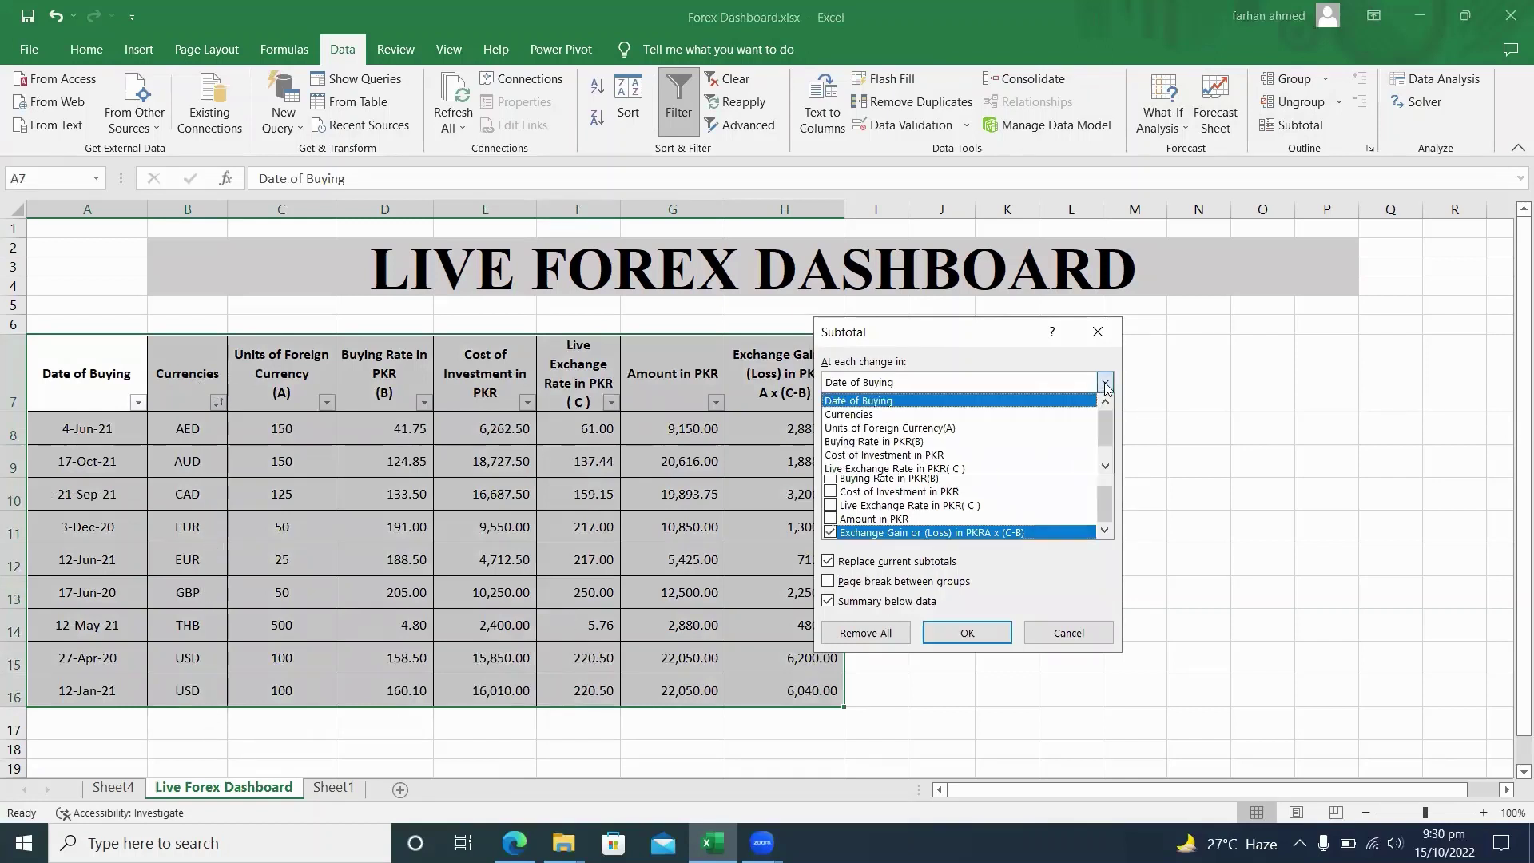
pyautogui.click(968, 414)
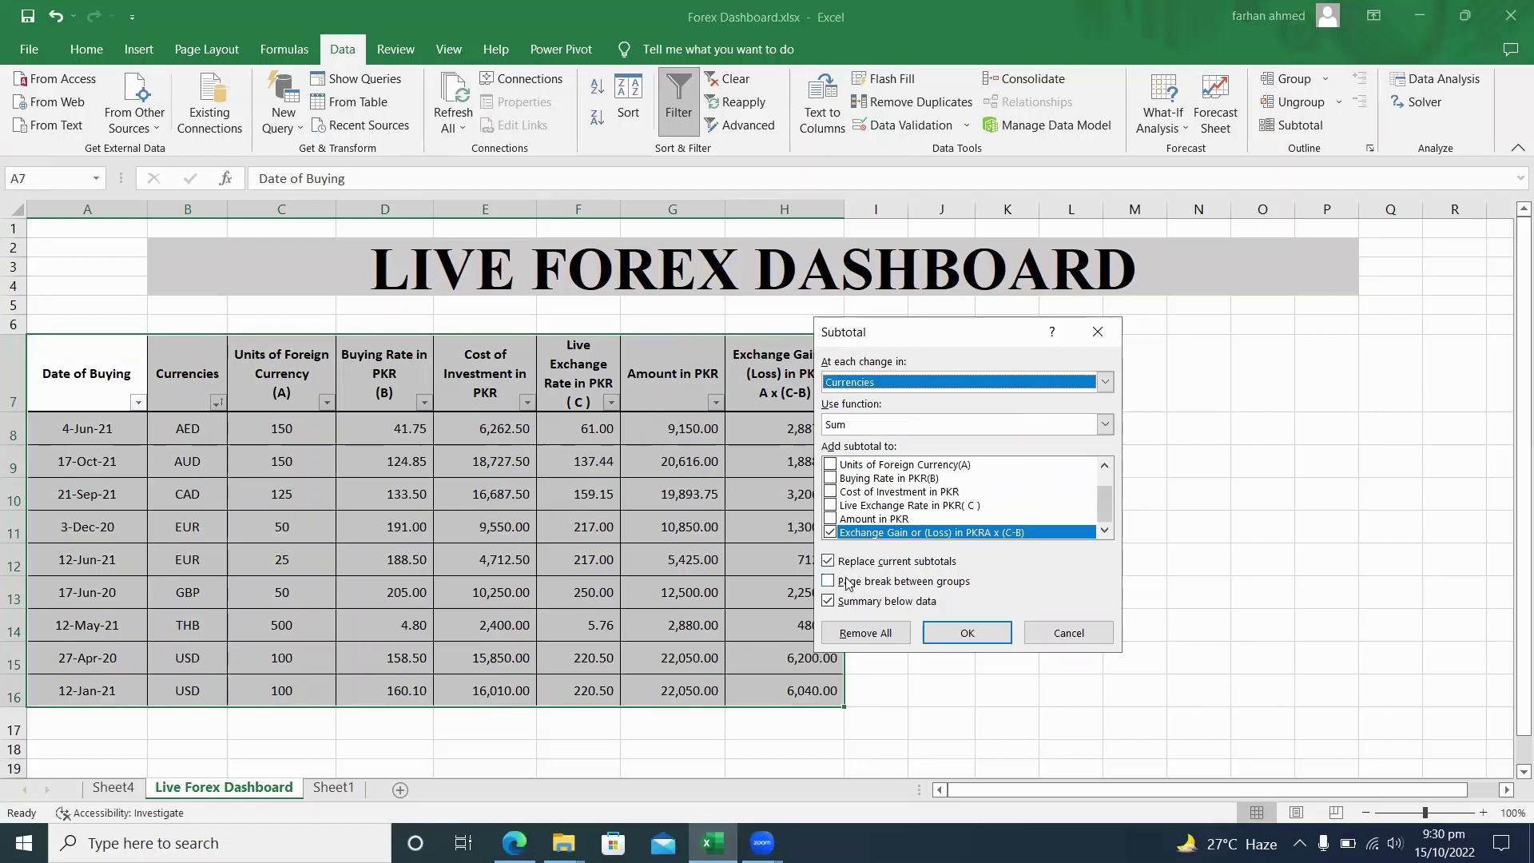
pyautogui.click(830, 519)
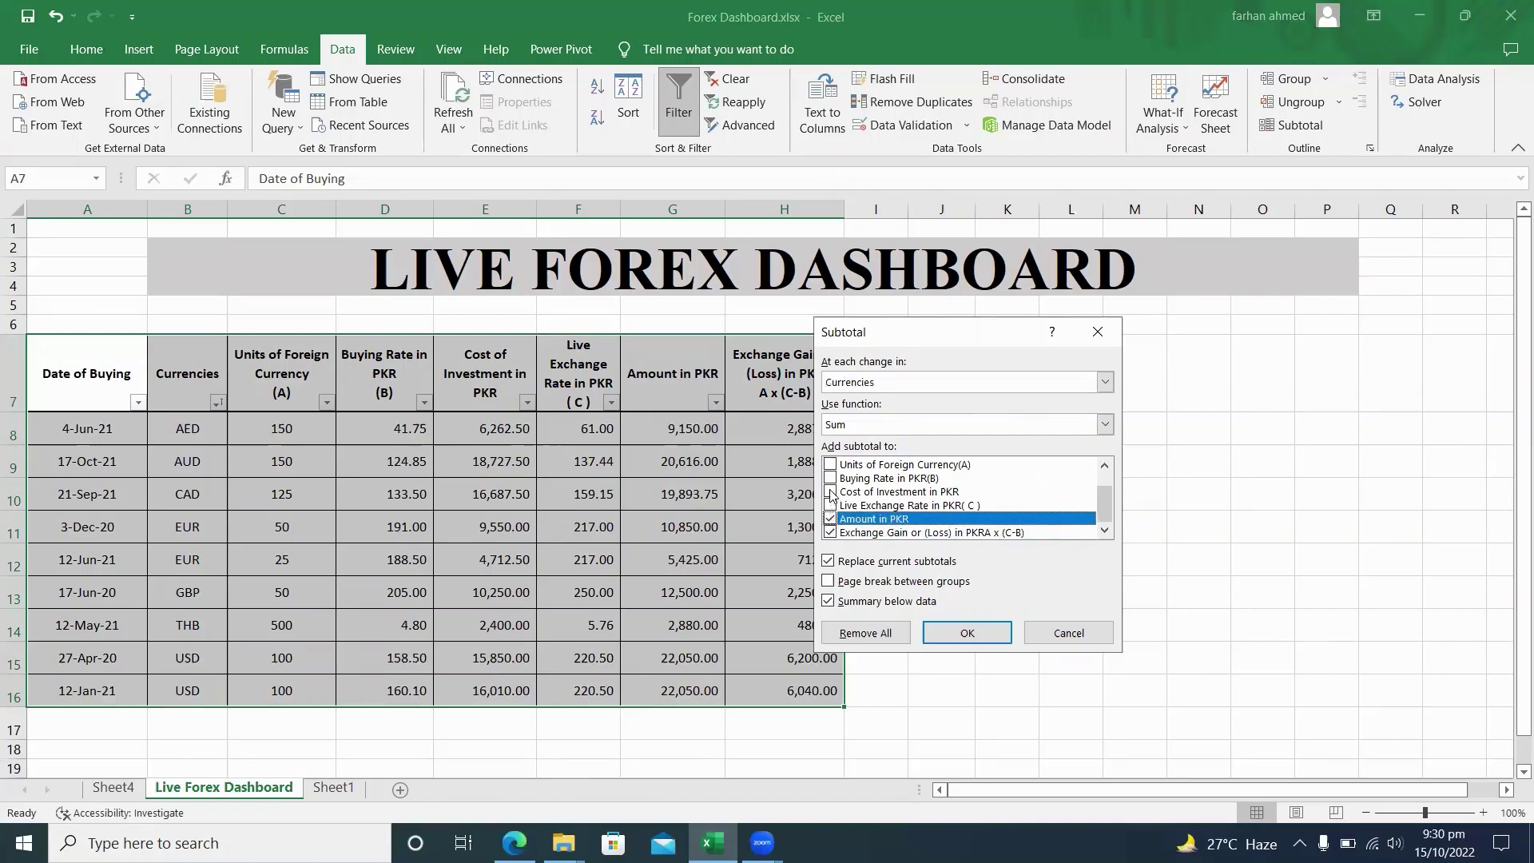
pyautogui.click(830, 493)
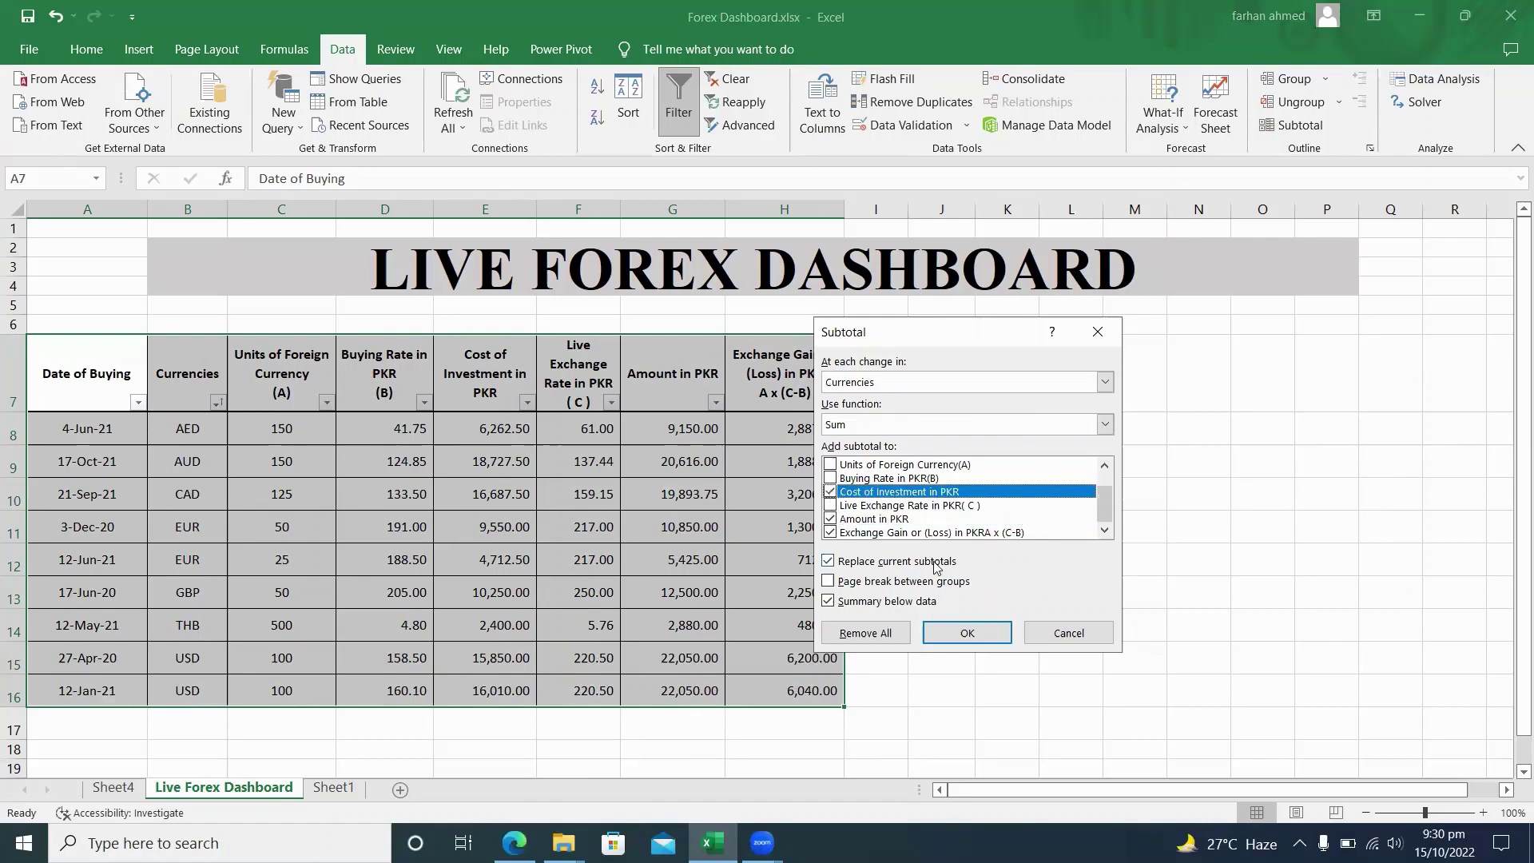
pyautogui.click(965, 633)
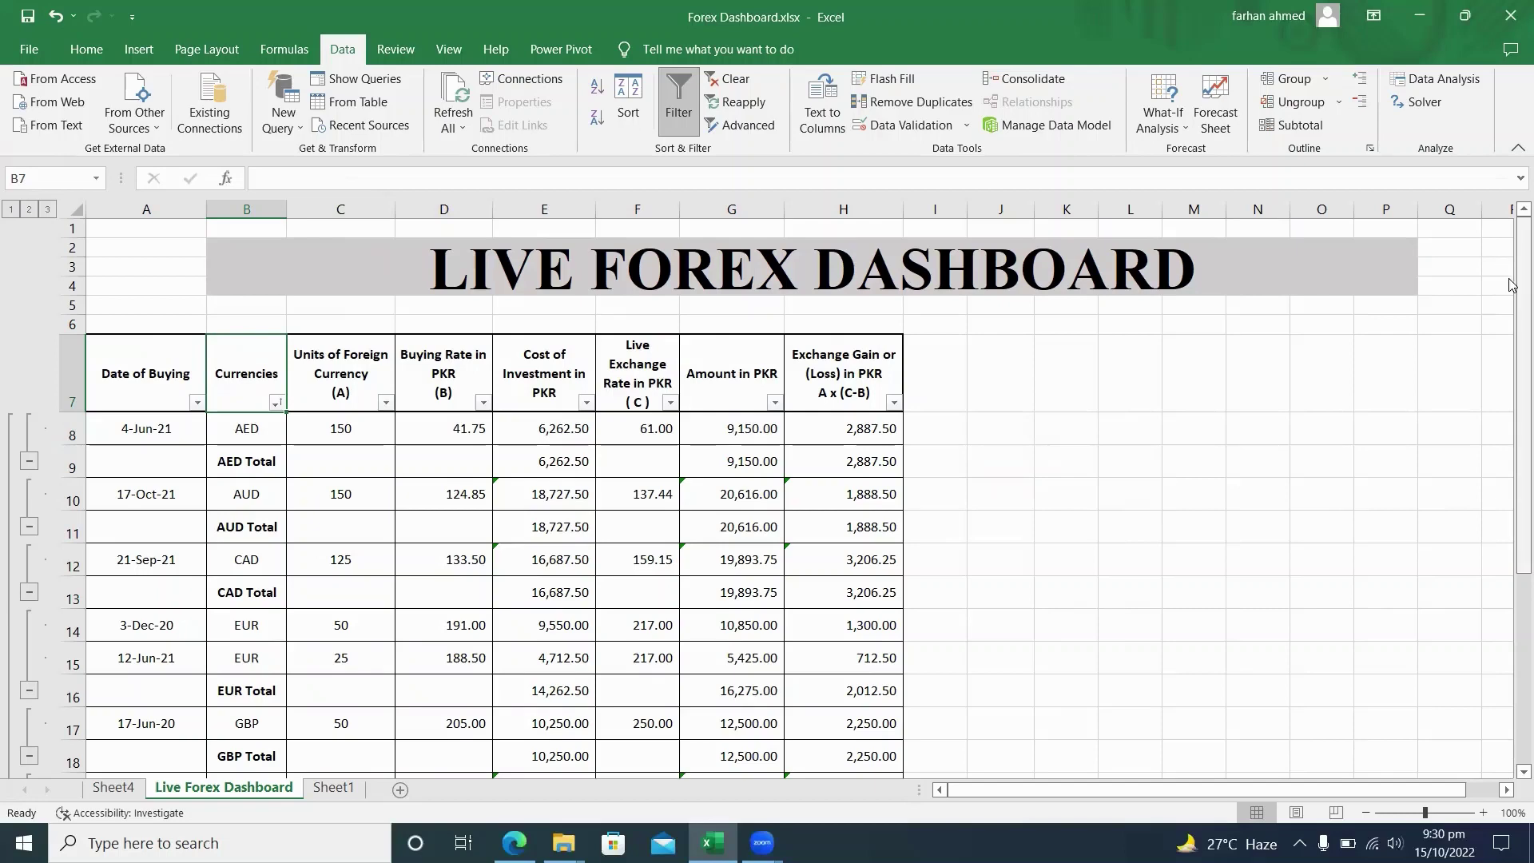
# Step: Check the subtotal rows down to the grand total and collapse the outline to level 2, the currency totals
pyautogui.moveTo(1510, 283); pyautogui.dragTo(1511, 487)
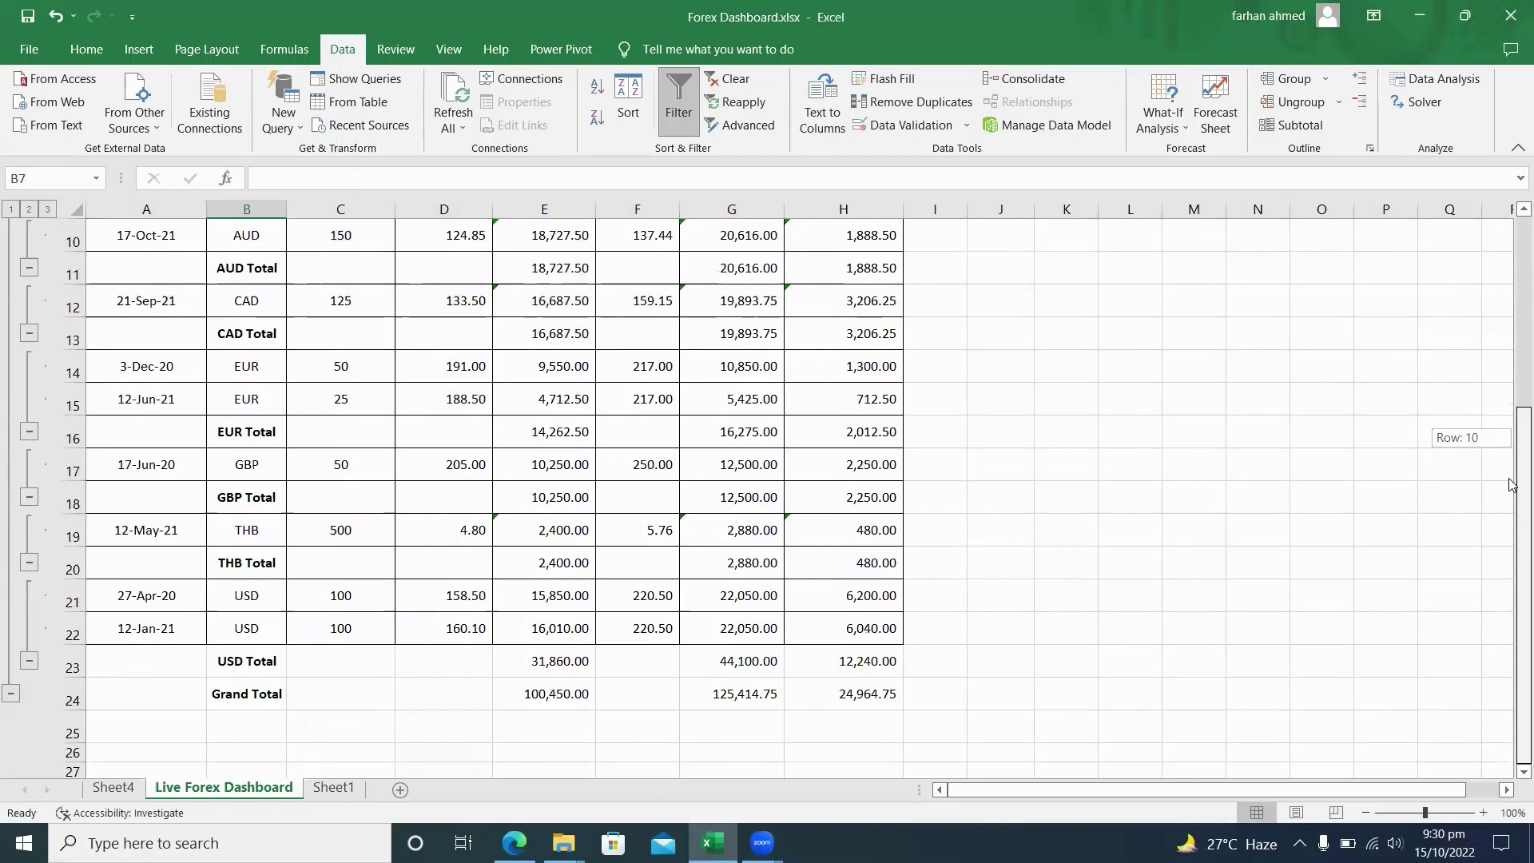
pyautogui.moveTo(1511, 484); pyautogui.dragTo(1511, 484)
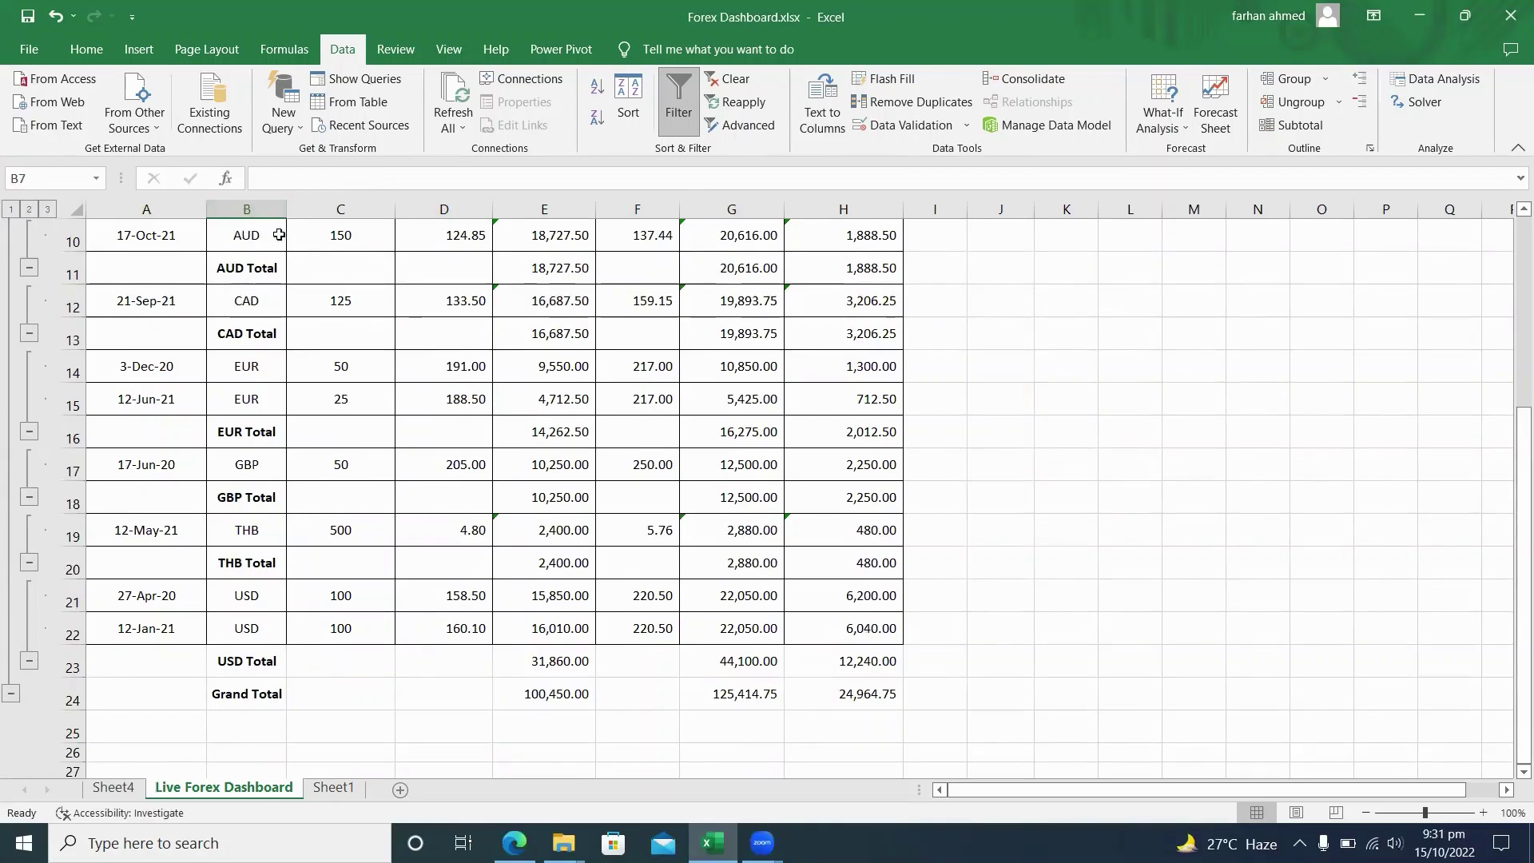
pyautogui.click(30, 209)
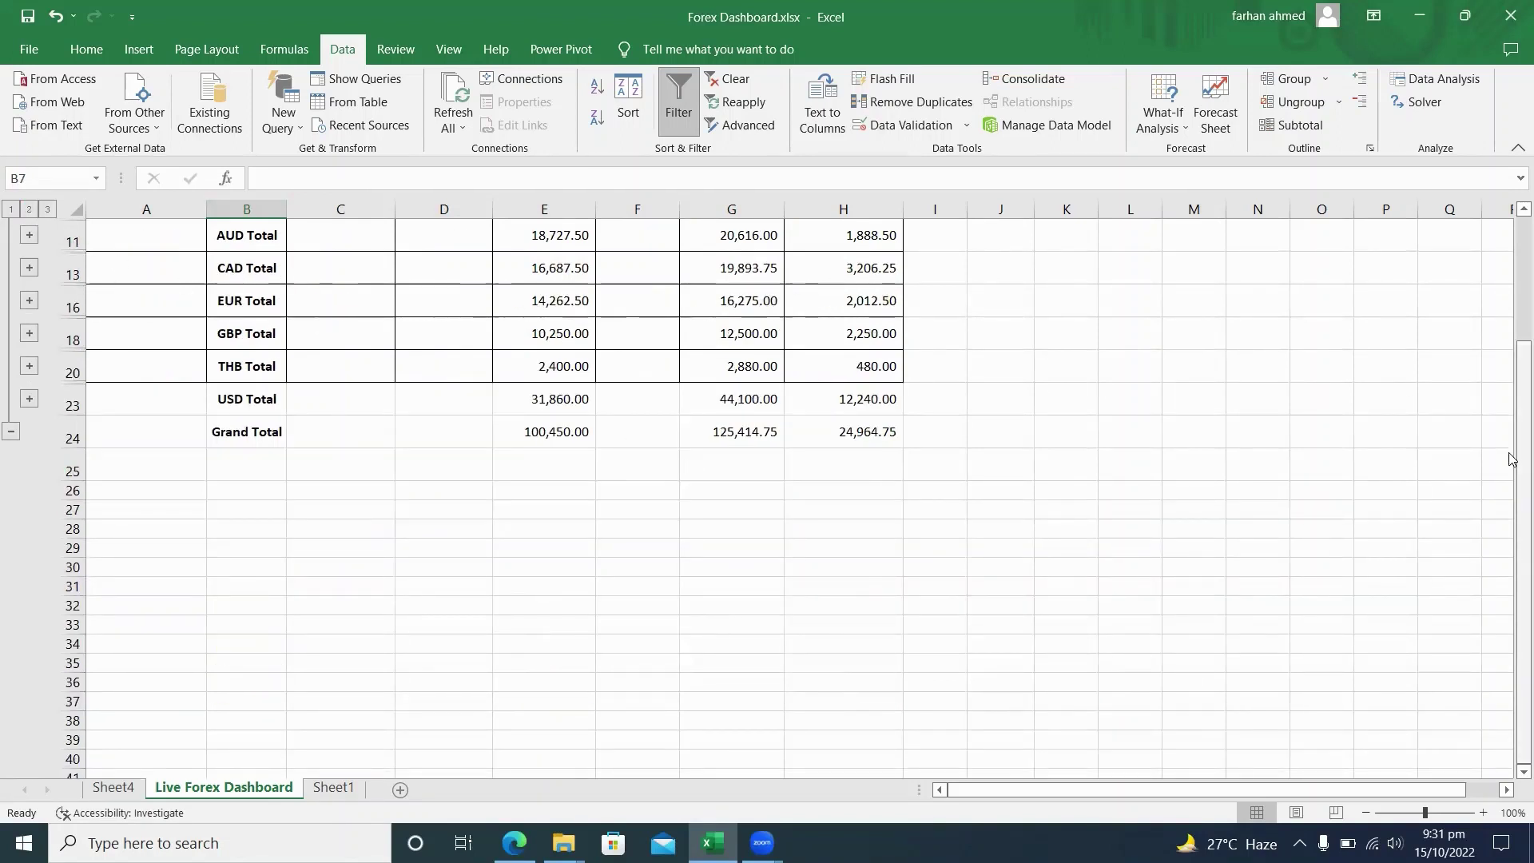
pyautogui.moveTo(1514, 461); pyautogui.dragTo(1510, 313)
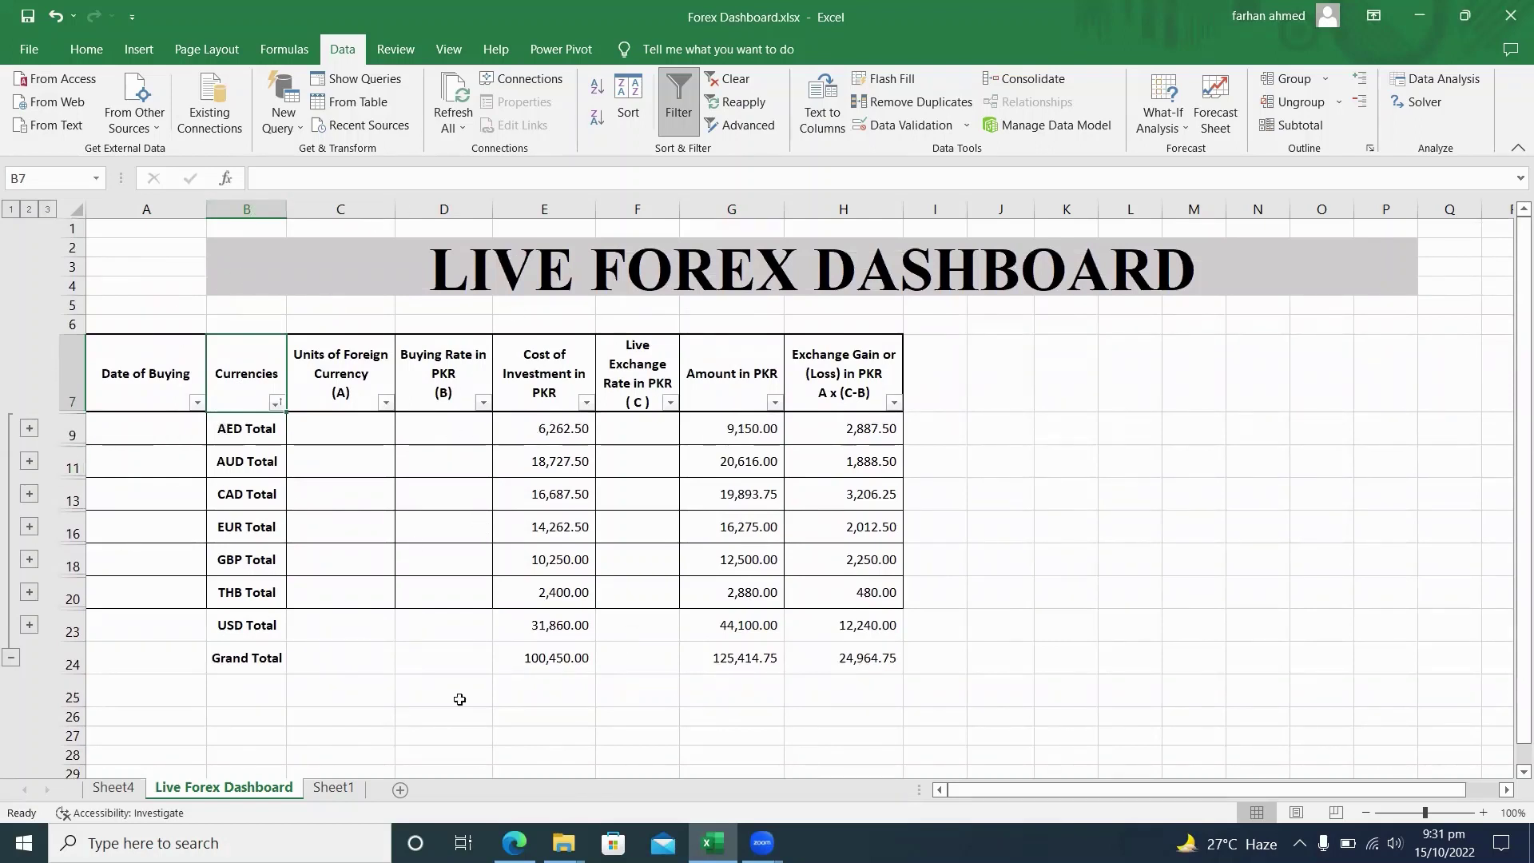
# Step: Compare the outline's full-detail and grand-total-only levels and return to the currency totals level
pyautogui.click(47, 209)
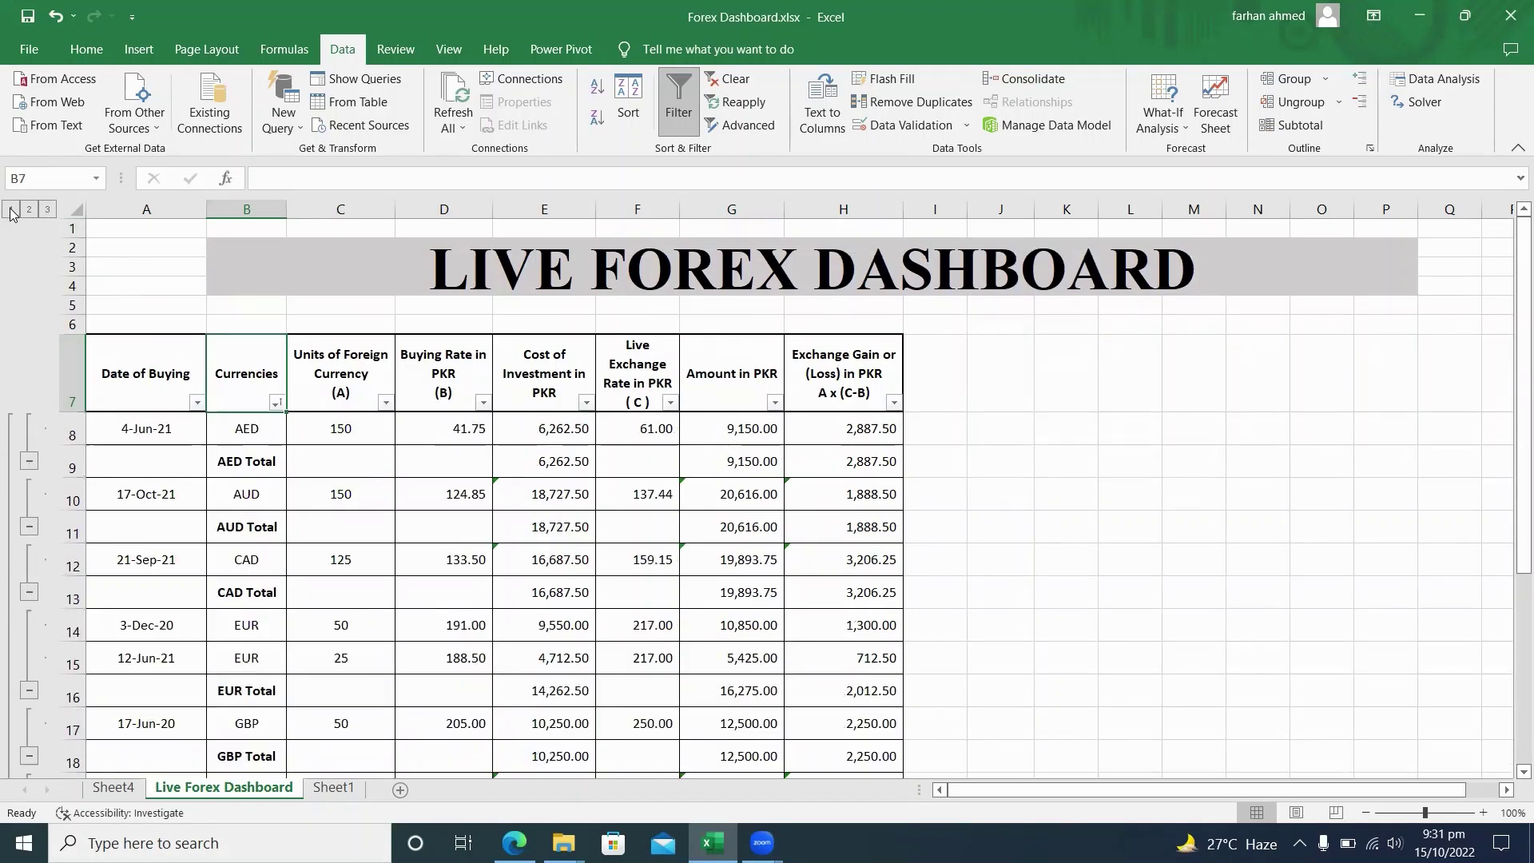
pyautogui.click(11, 209)
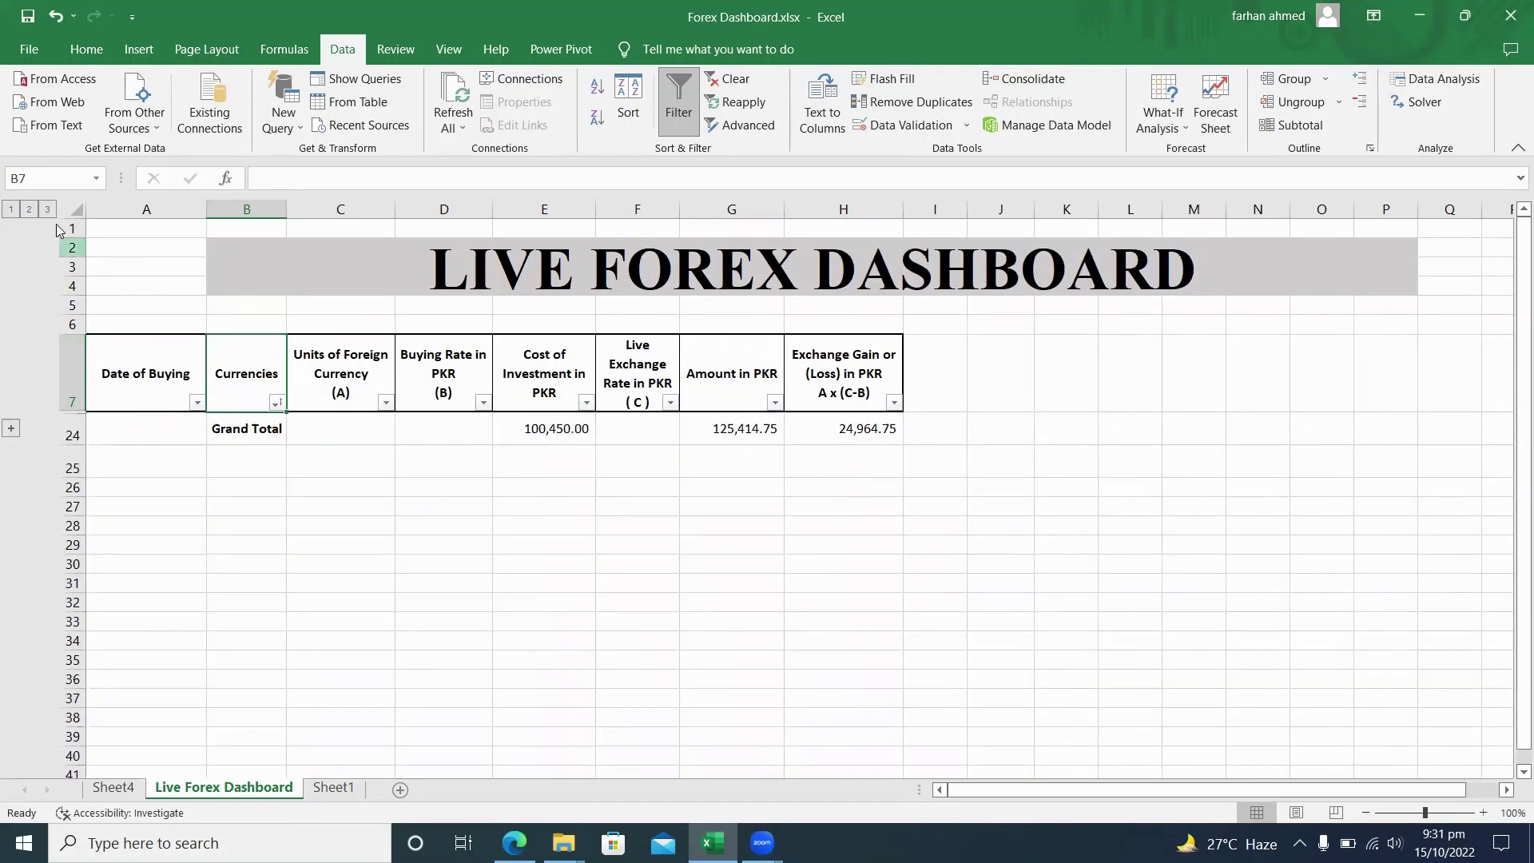
pyautogui.click(48, 211)
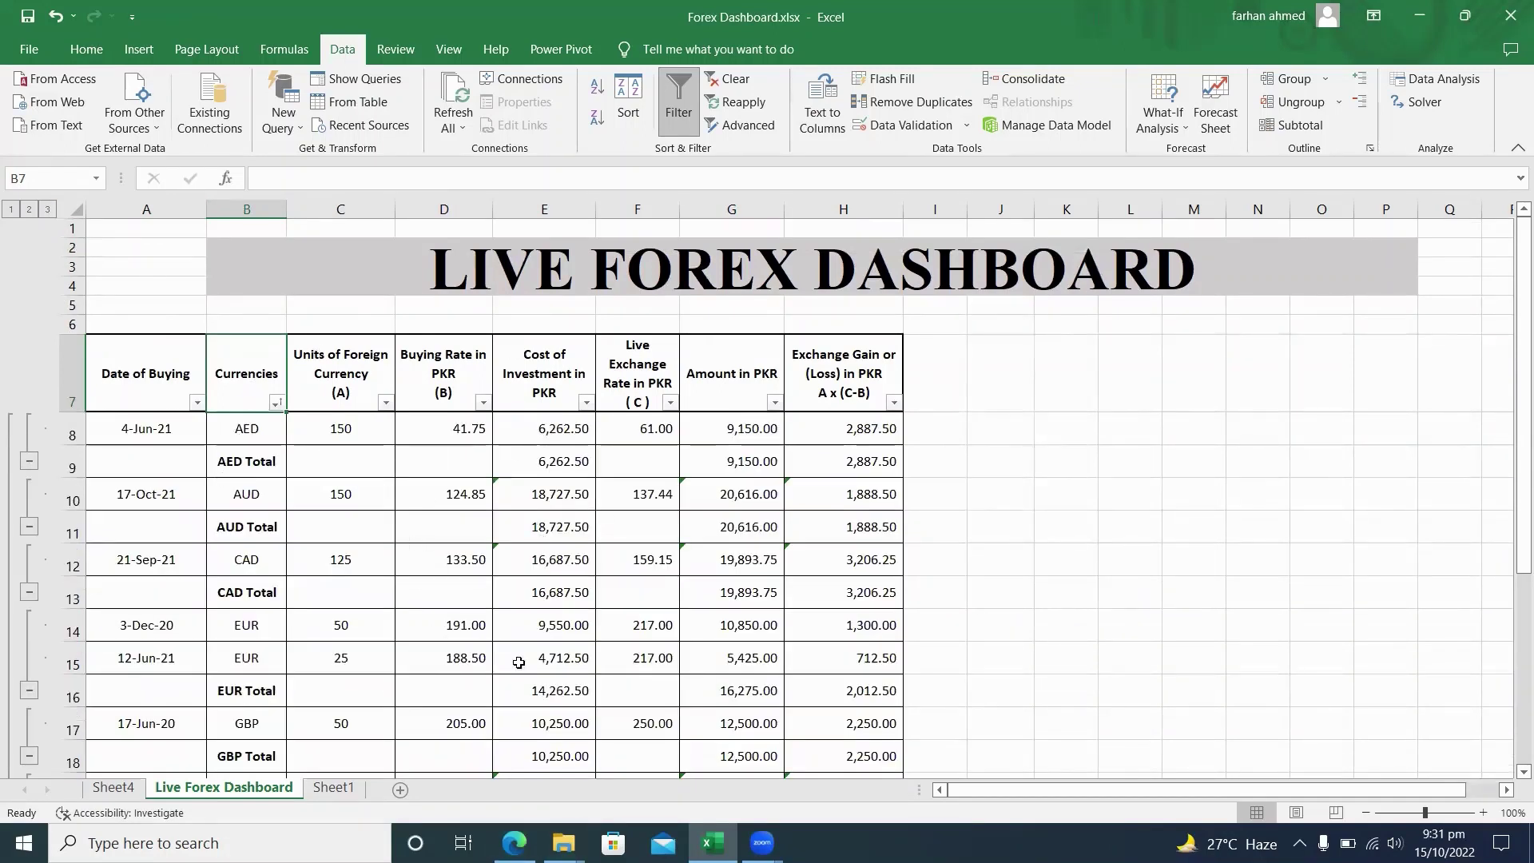
pyautogui.click(28, 211)
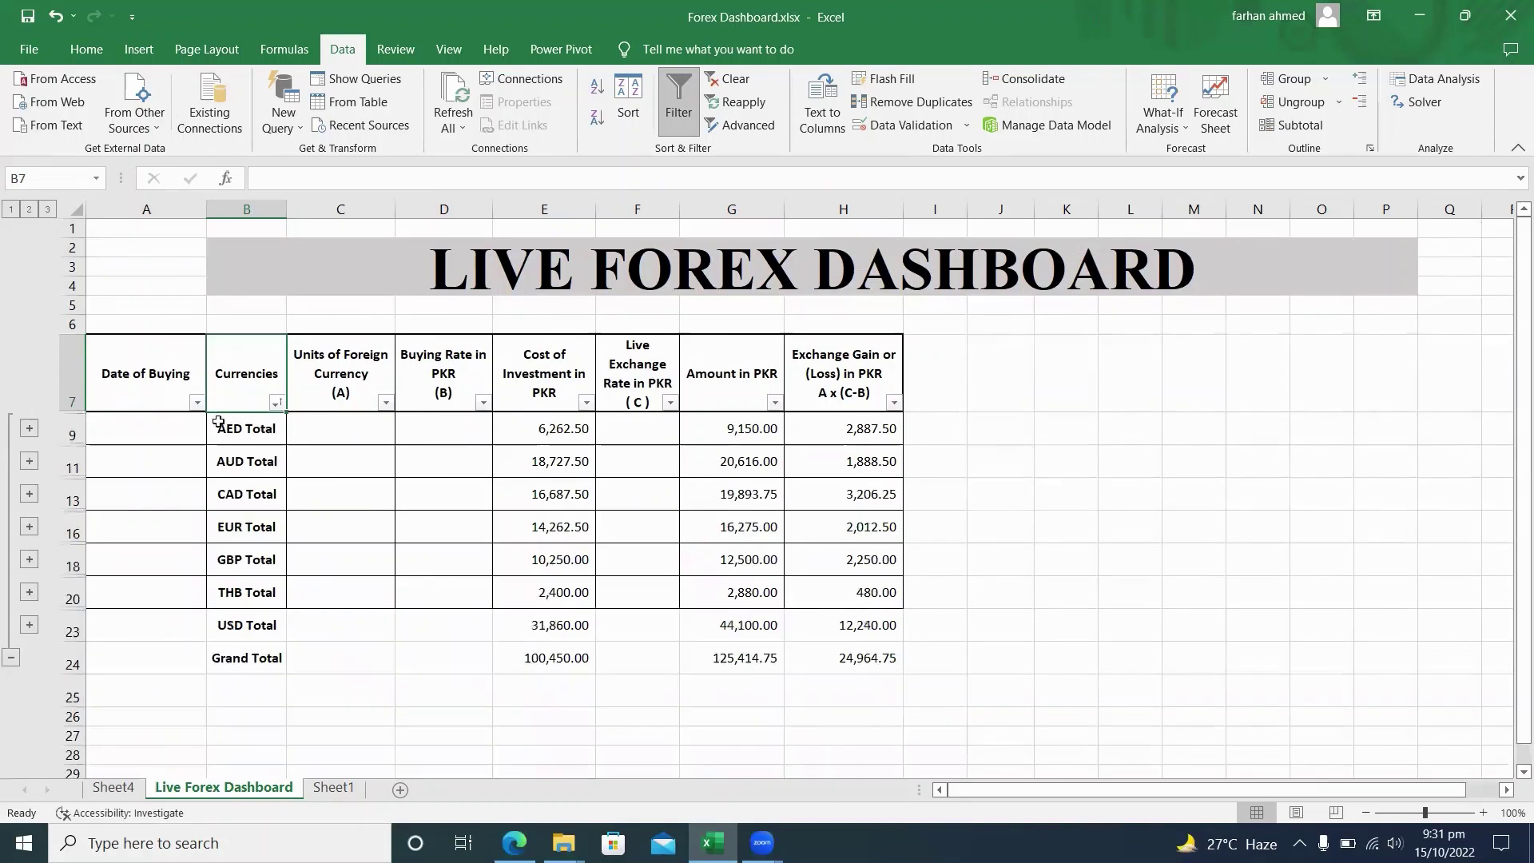
# Step: Collapse the outline to the grand total only and return it to the currency totals level
pyautogui.click(10, 211)
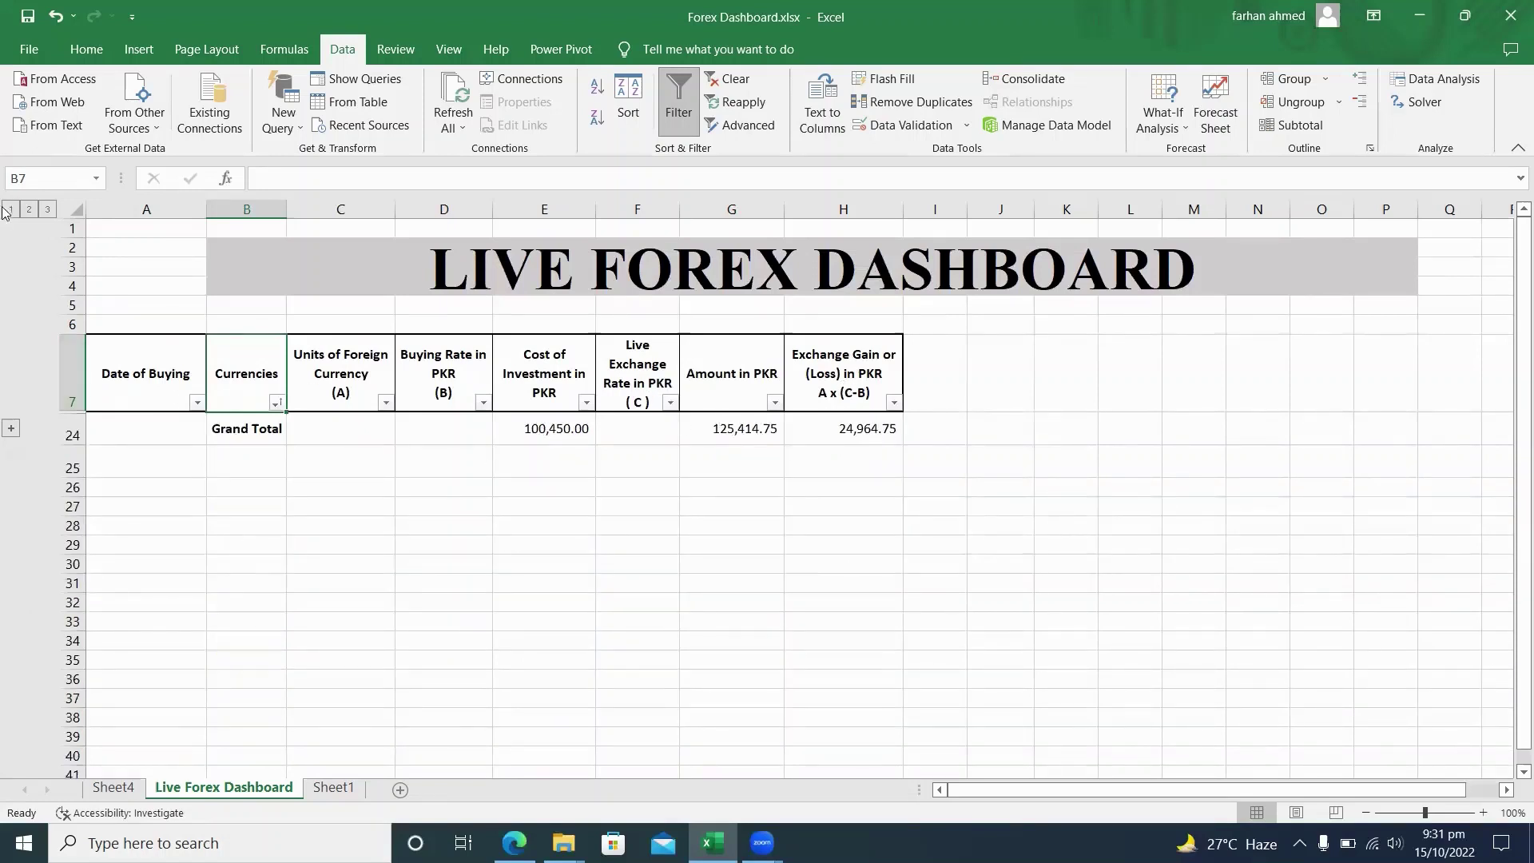
pyautogui.click(28, 211)
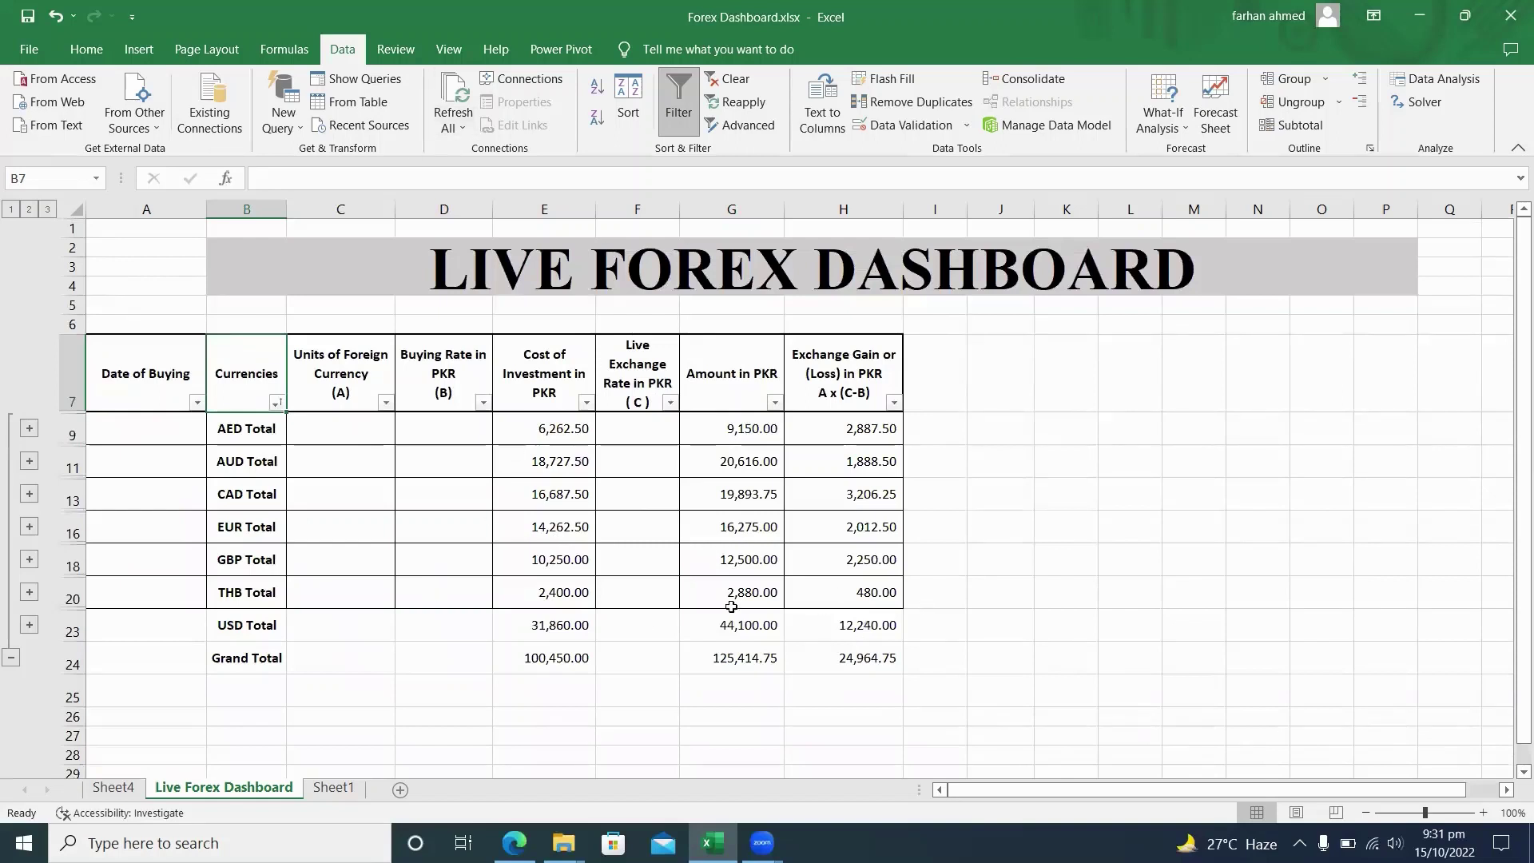
# Step: Apply All Borders to the USD Total row, cells A23 to H23
pyautogui.click(121, 620)
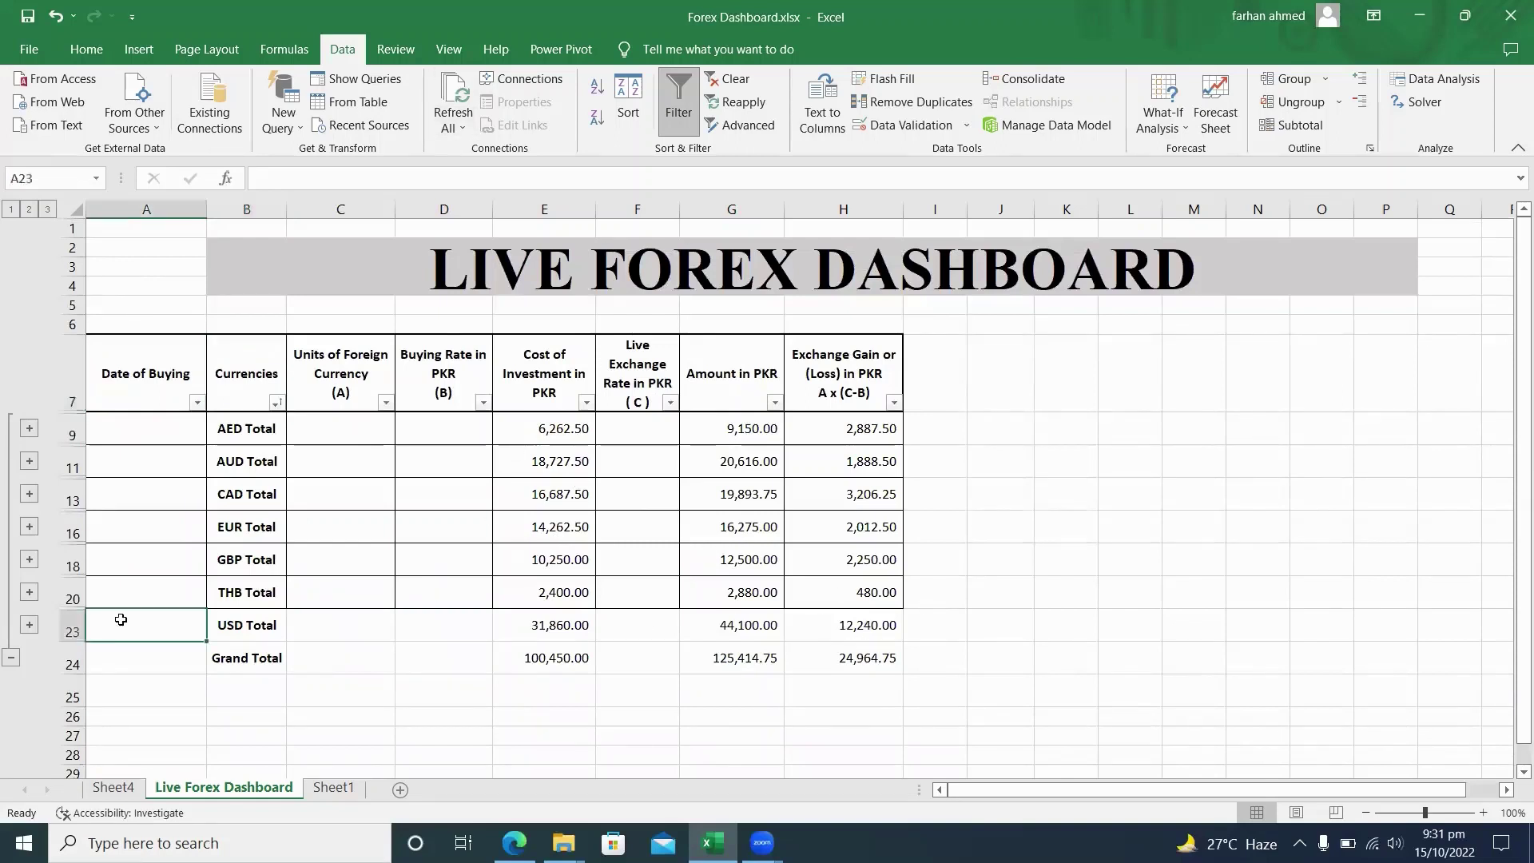
pyautogui.hotkey('shift', 'Right')
pyautogui.hotkey('shift', 'Right')
pyautogui.hotkey('shift', 'Right')
pyautogui.hotkey('shift', 'Right')
pyautogui.hotkey('shift', 'Right')
pyautogui.hotkey('shift', 'Right')
pyautogui.hotkey('shift', 'Right')
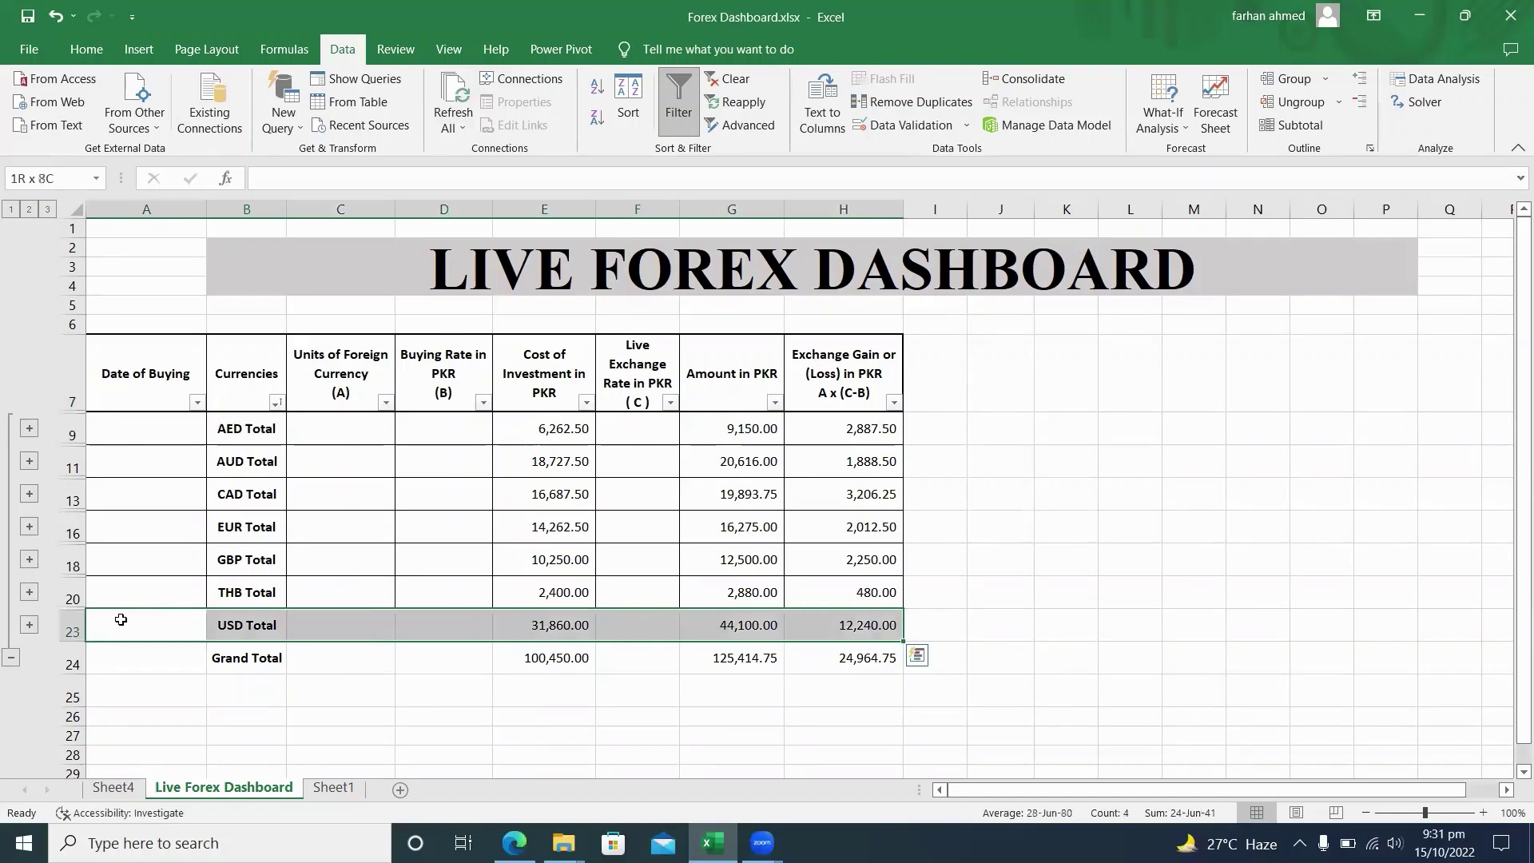
pyautogui.click(86, 49)
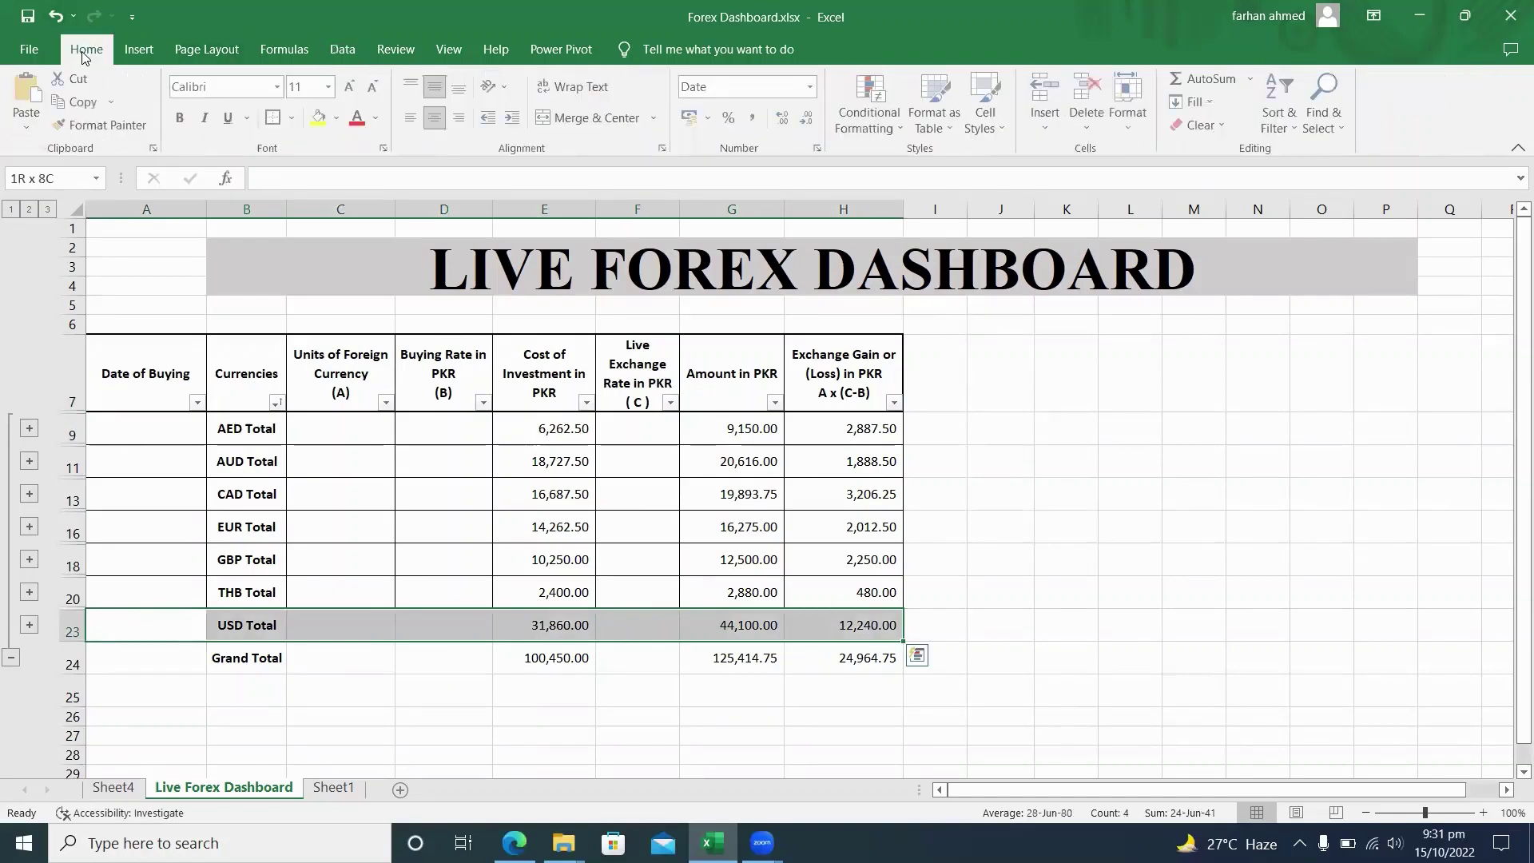
pyautogui.click(294, 118)
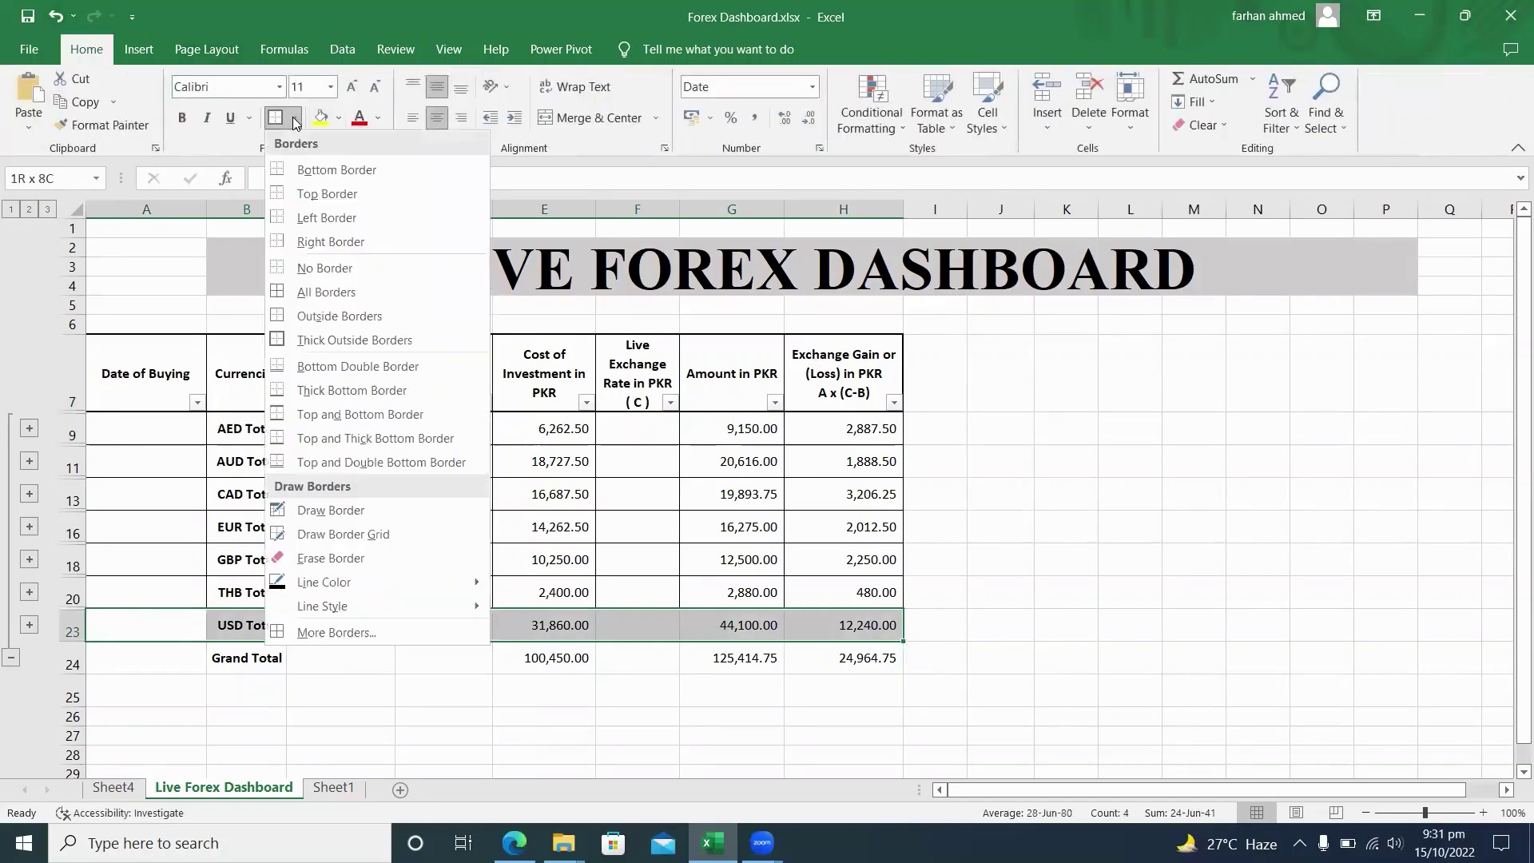
pyautogui.click(329, 292)
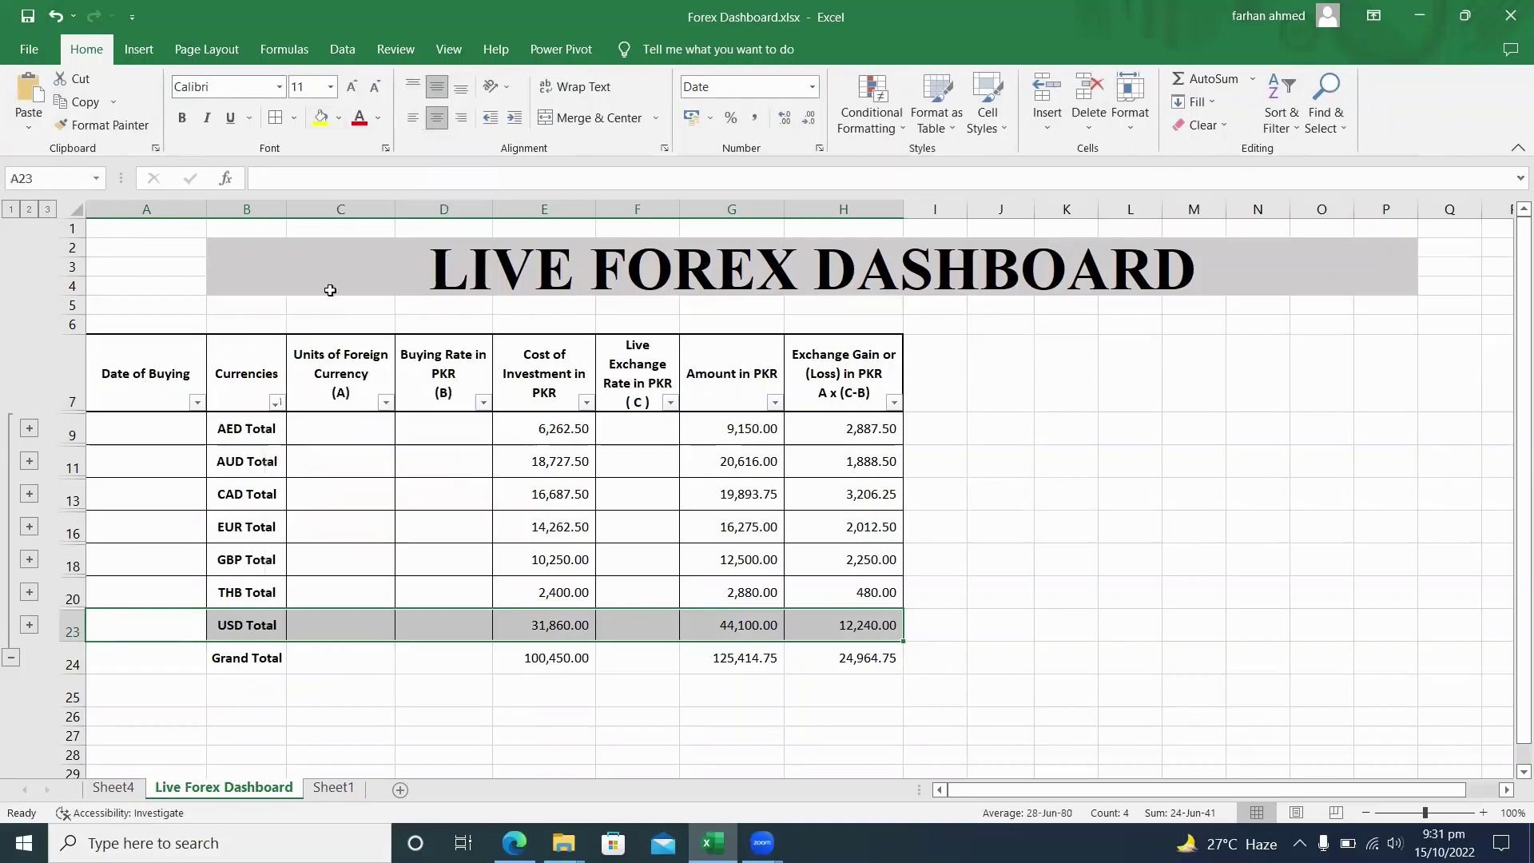
# Step: Give the Grand Total row, A24 to H24, a Top and Double Bottom Border and make it bold
pyautogui.click(299, 655)
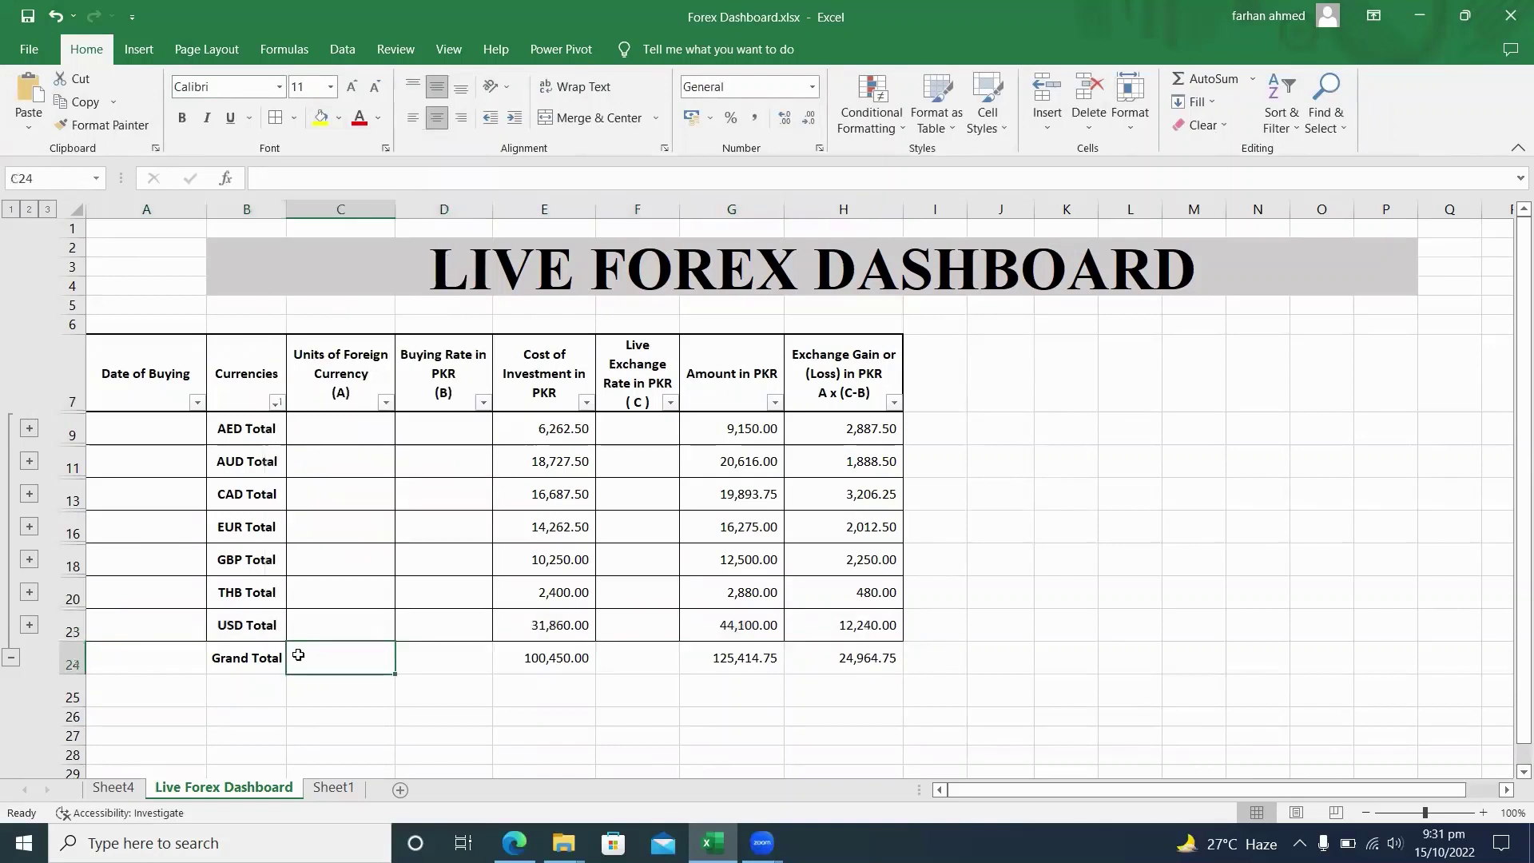
pyautogui.press('Home')
pyautogui.hotkey('shift', 'Right')
pyautogui.hotkey('shift', 'Right')
pyautogui.hotkey('shift', 'Right')
pyautogui.hotkey('shift', 'Right')
pyautogui.hotkey('shift', 'Right')
pyautogui.hotkey('shift', 'Right')
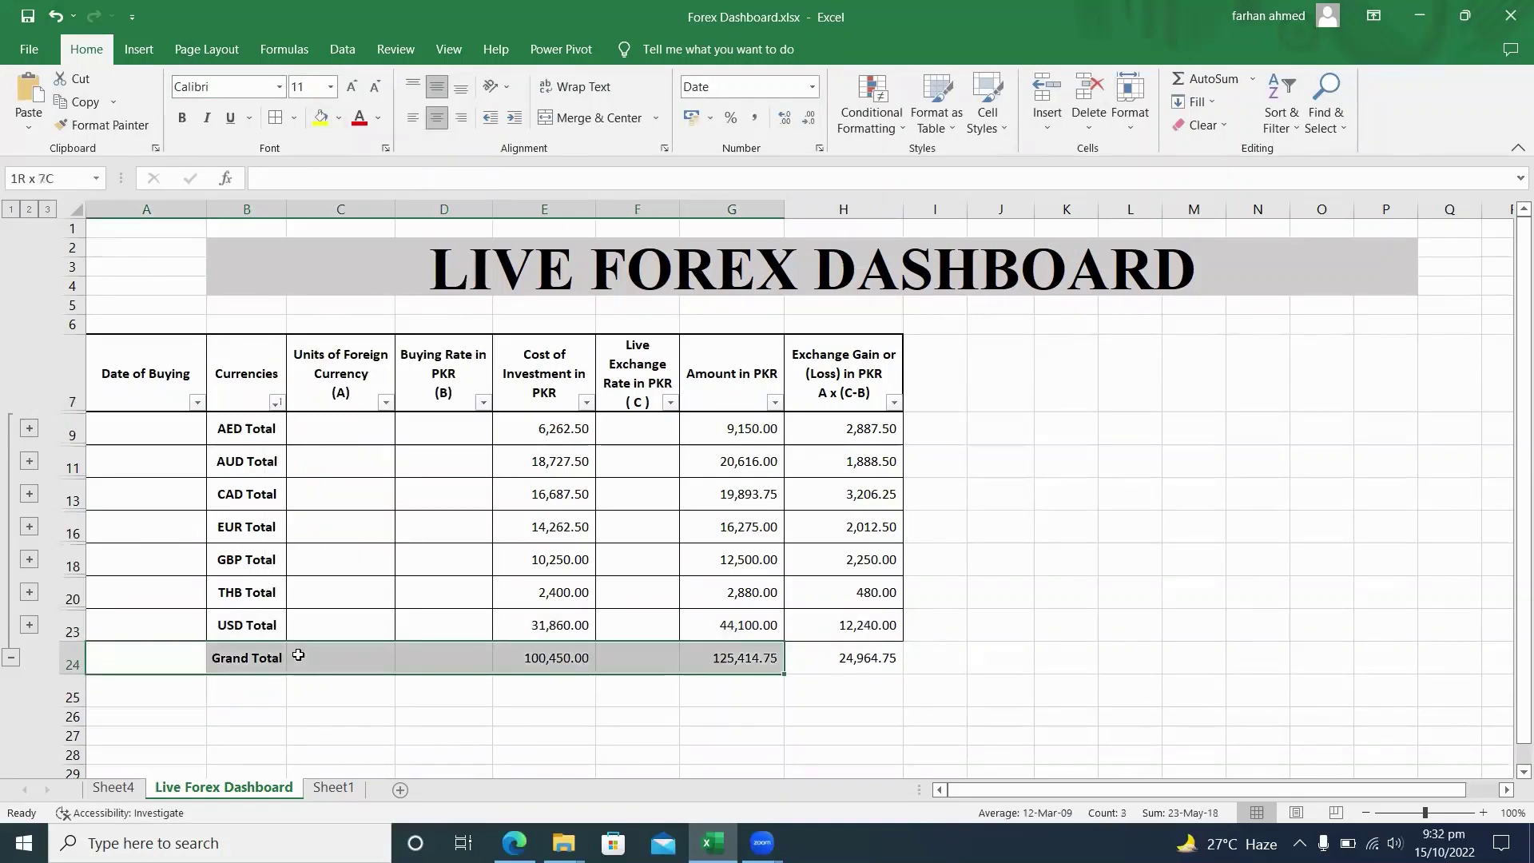
pyautogui.hotkey('shift', 'Right')
pyautogui.hotkey('shift', 'Right')
pyautogui.hotkey('shift', 'Left')
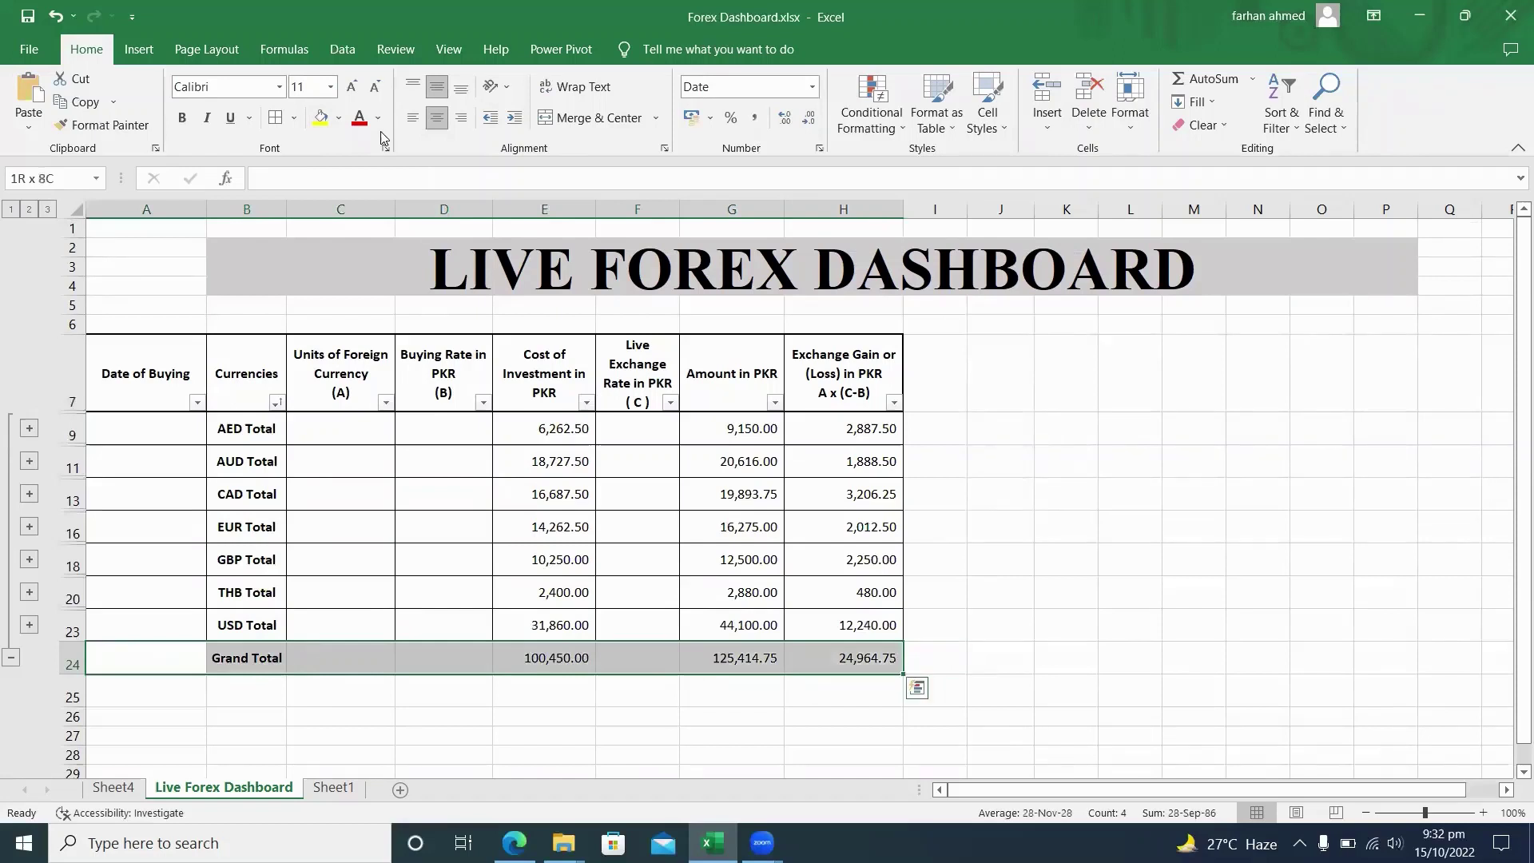
pyautogui.click(294, 117)
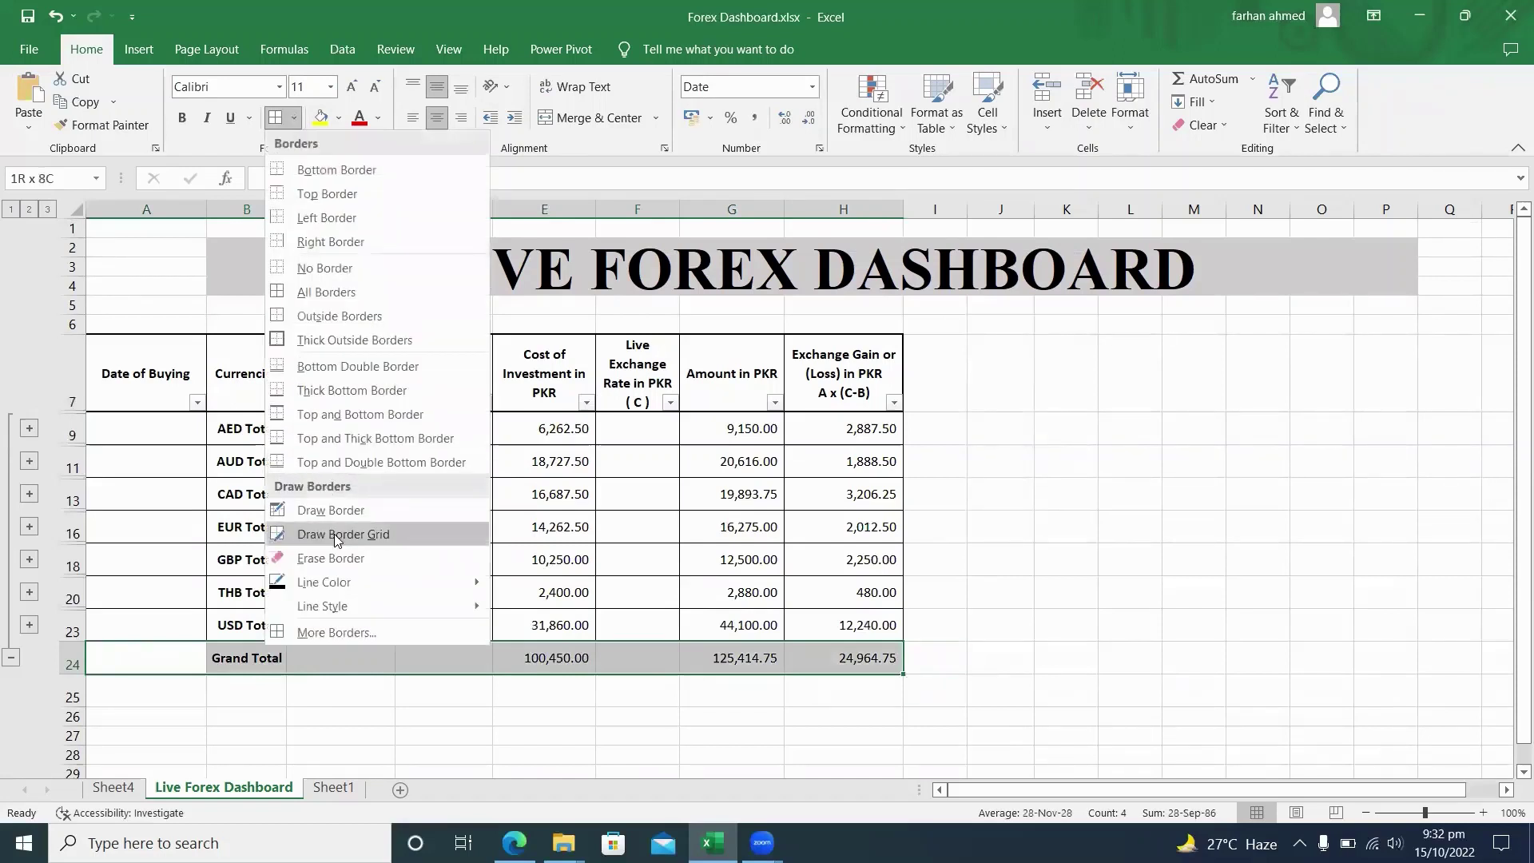
pyautogui.click(326, 461)
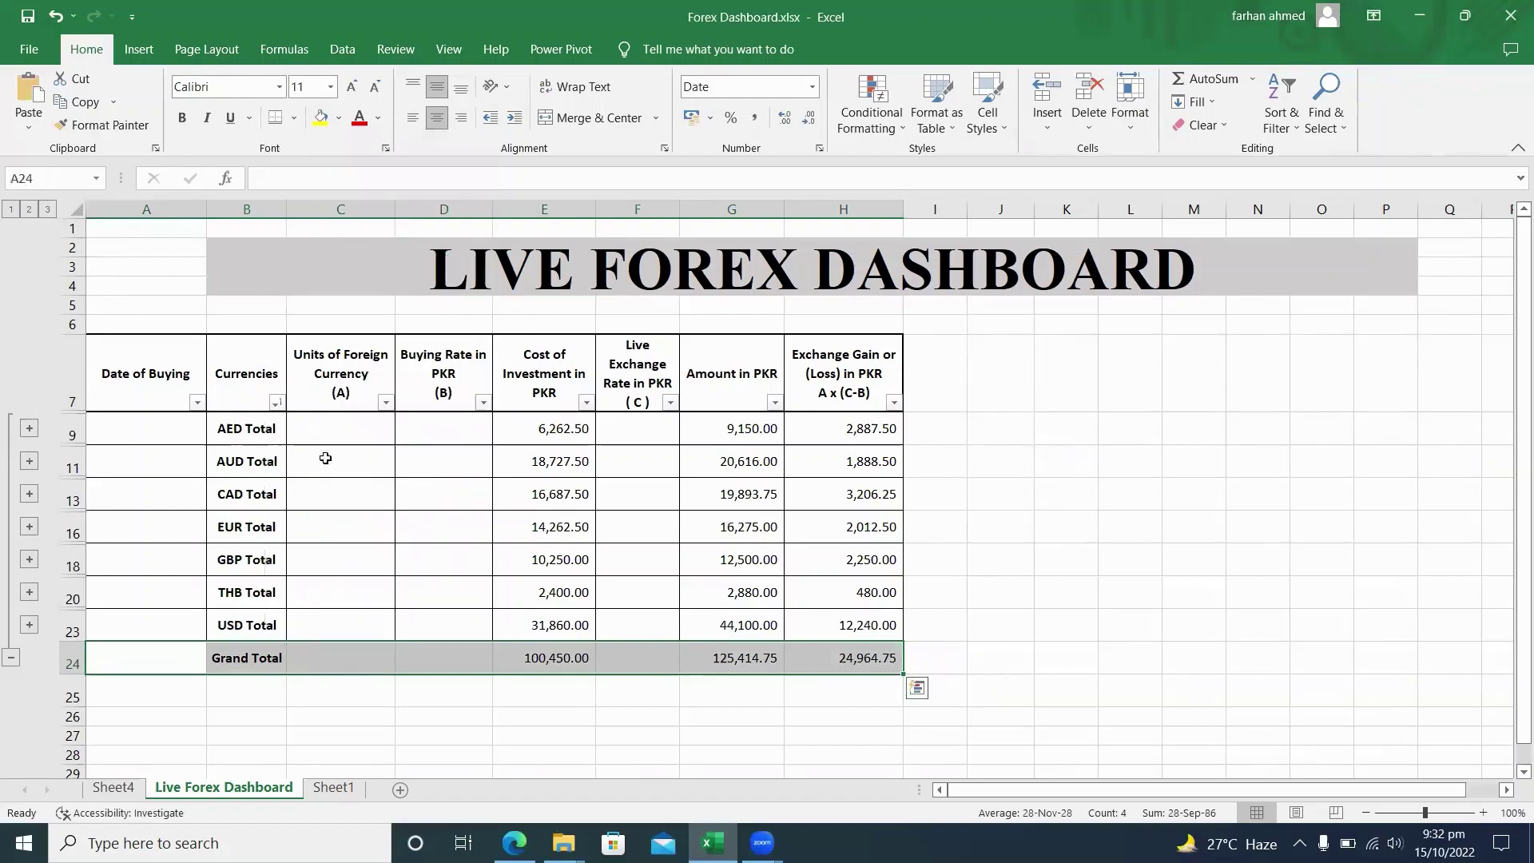
pyautogui.hotkey('ctrl', 'b')
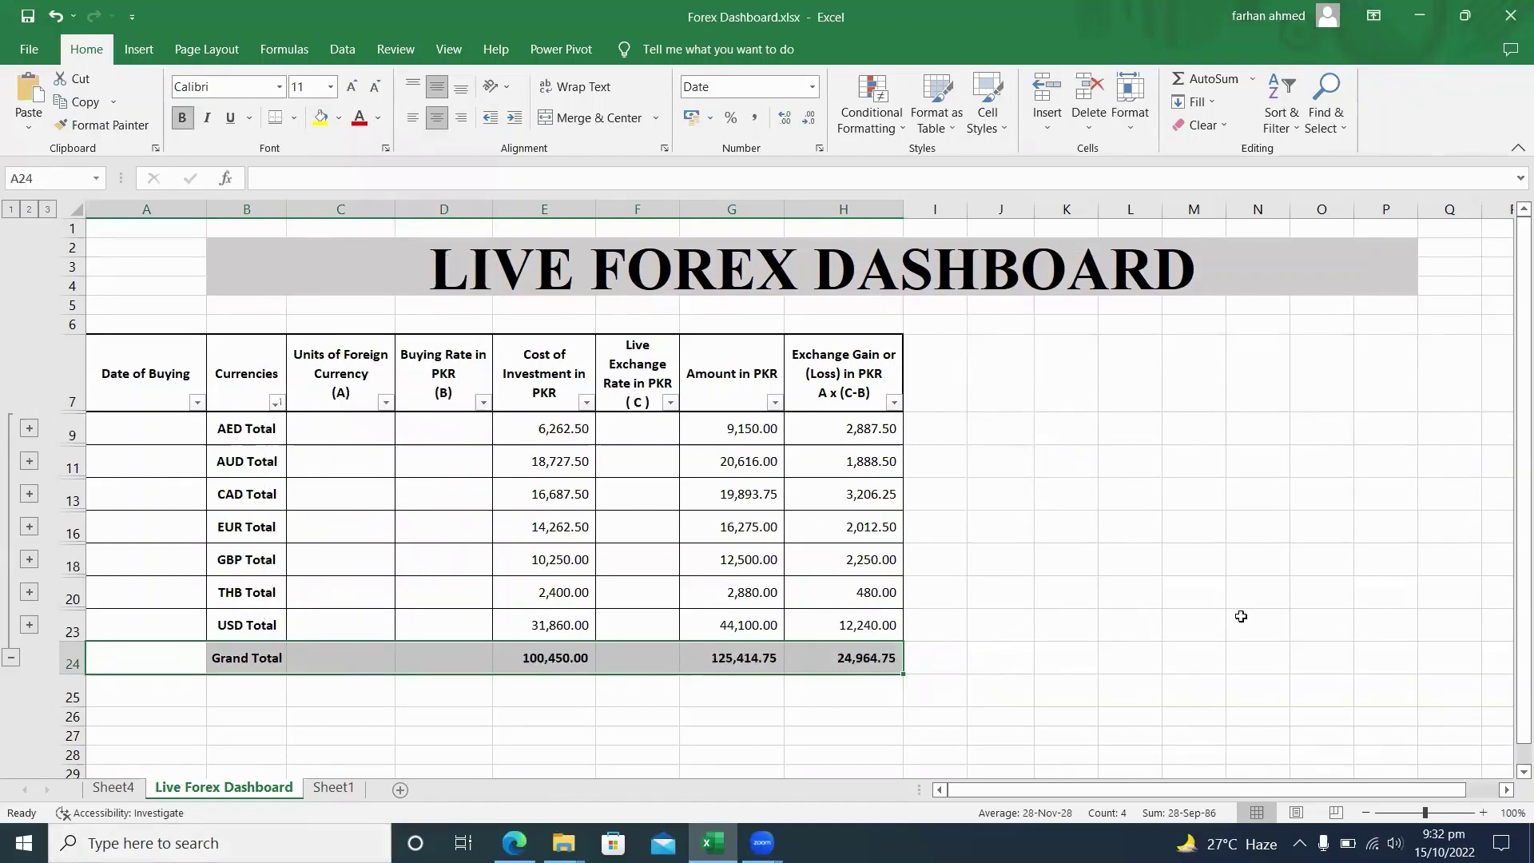
pyautogui.click(1072, 567)
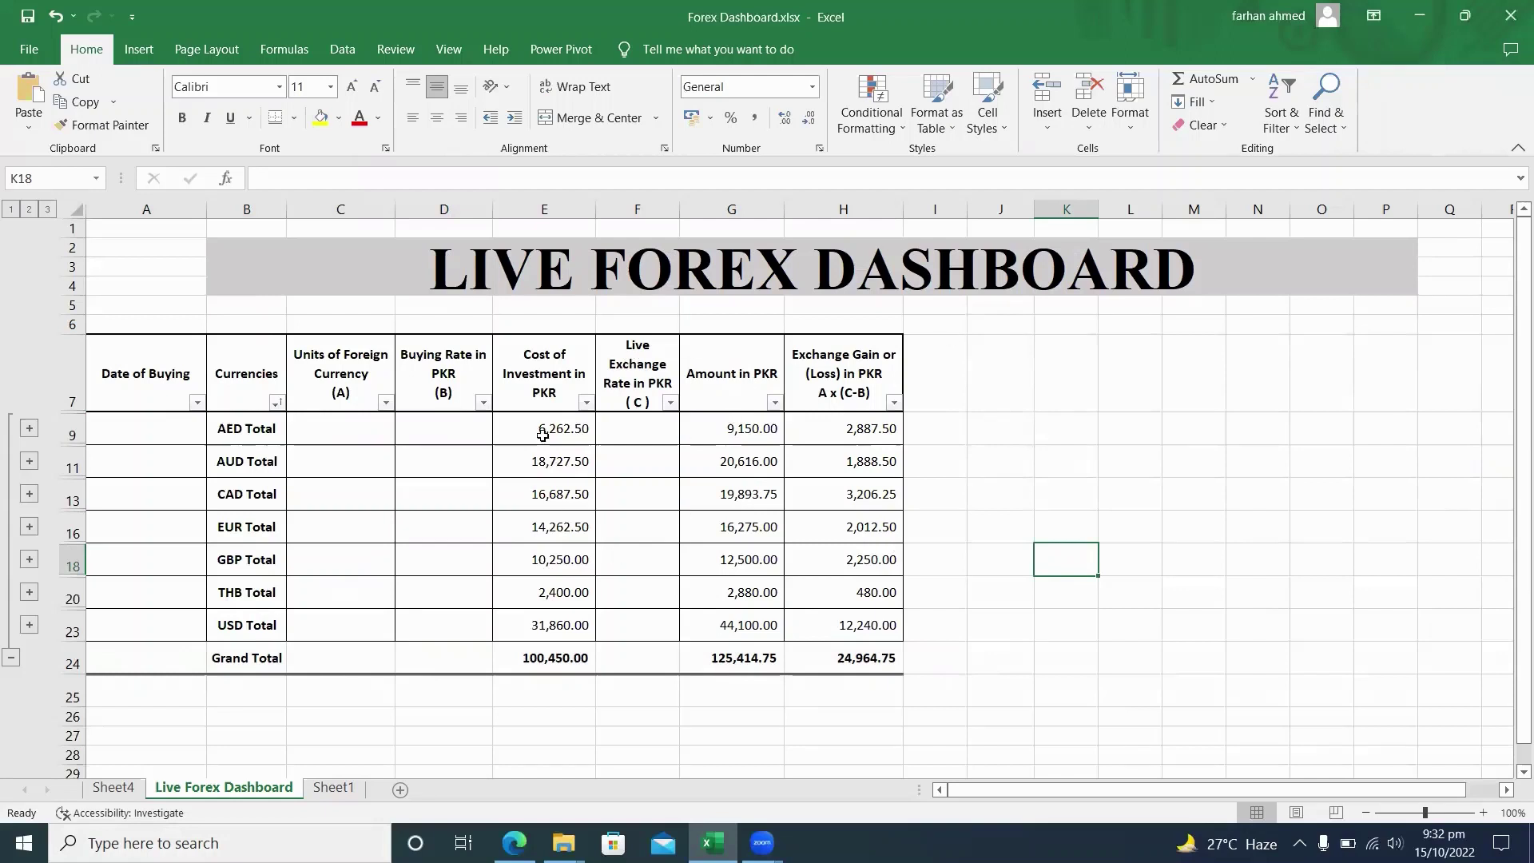
# Step: Refresh all of the workbook's data connections to update the live exchange rates
pyautogui.click(140, 51)
pyautogui.click(343, 54)
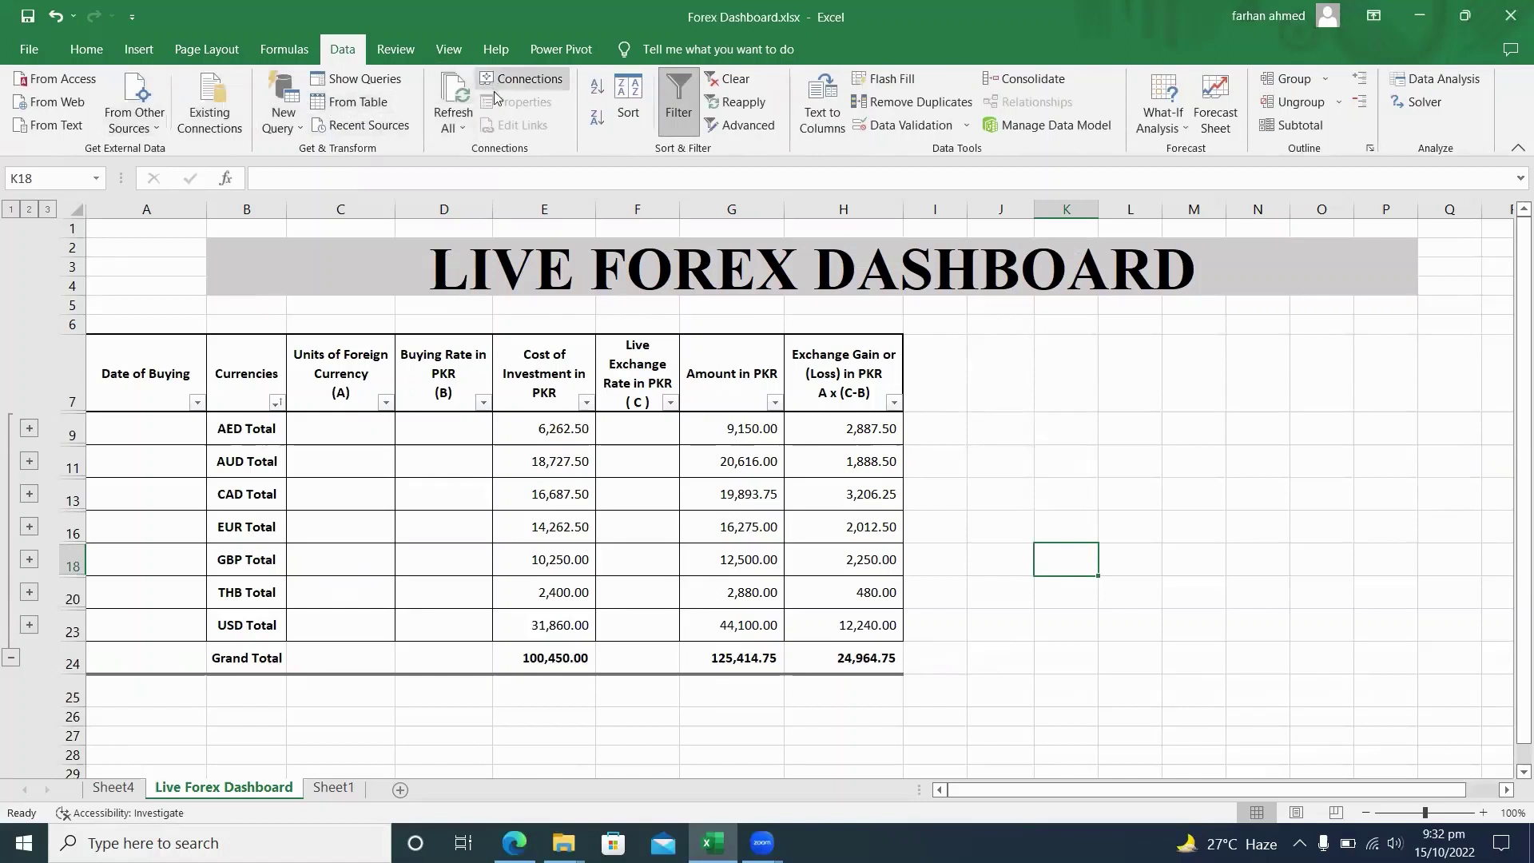
pyautogui.click(464, 129)
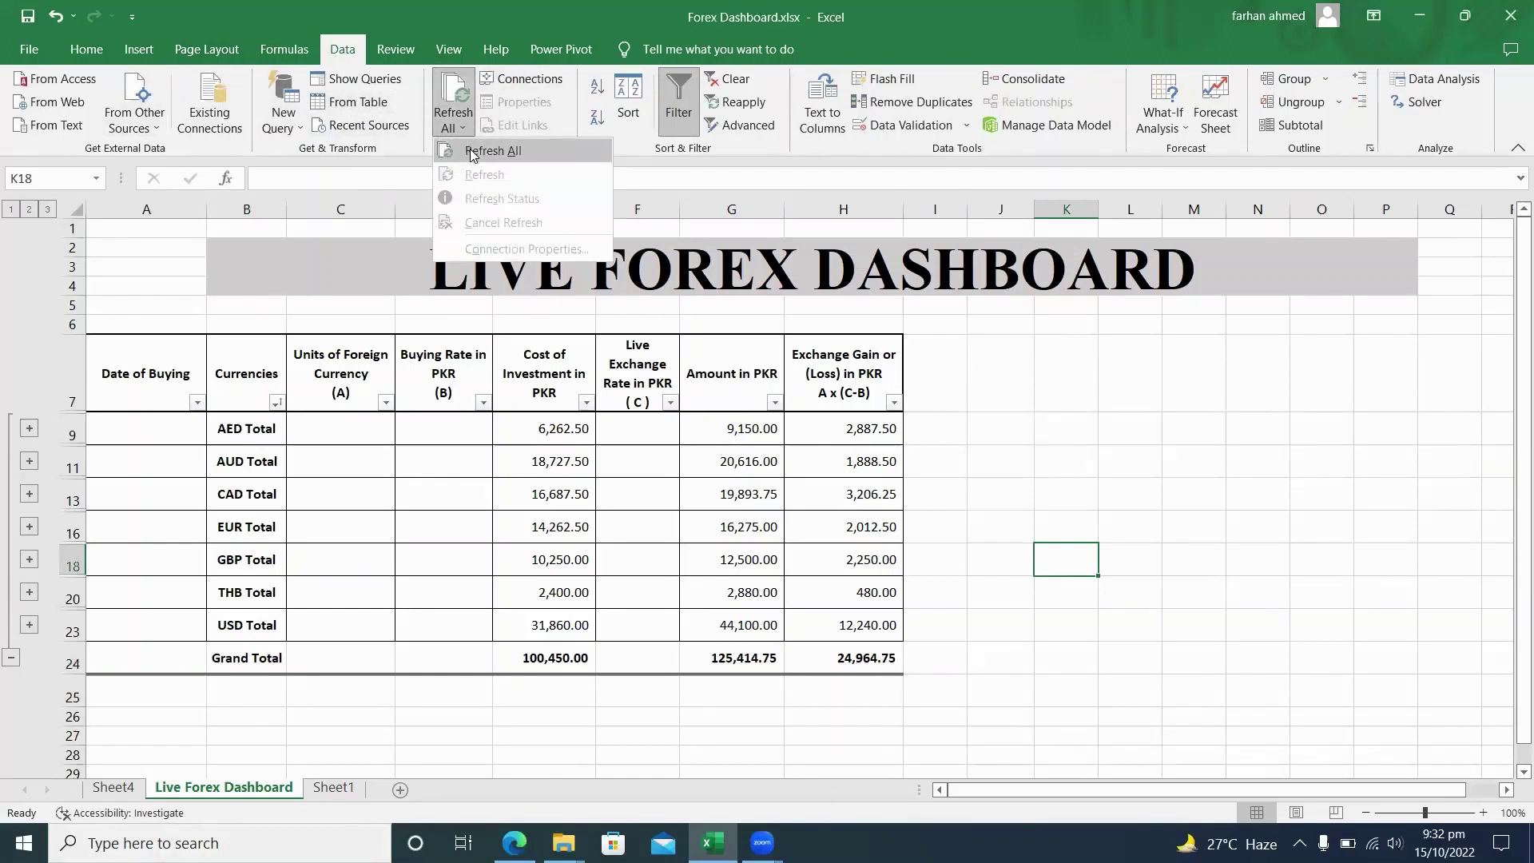
pyautogui.click(471, 152)
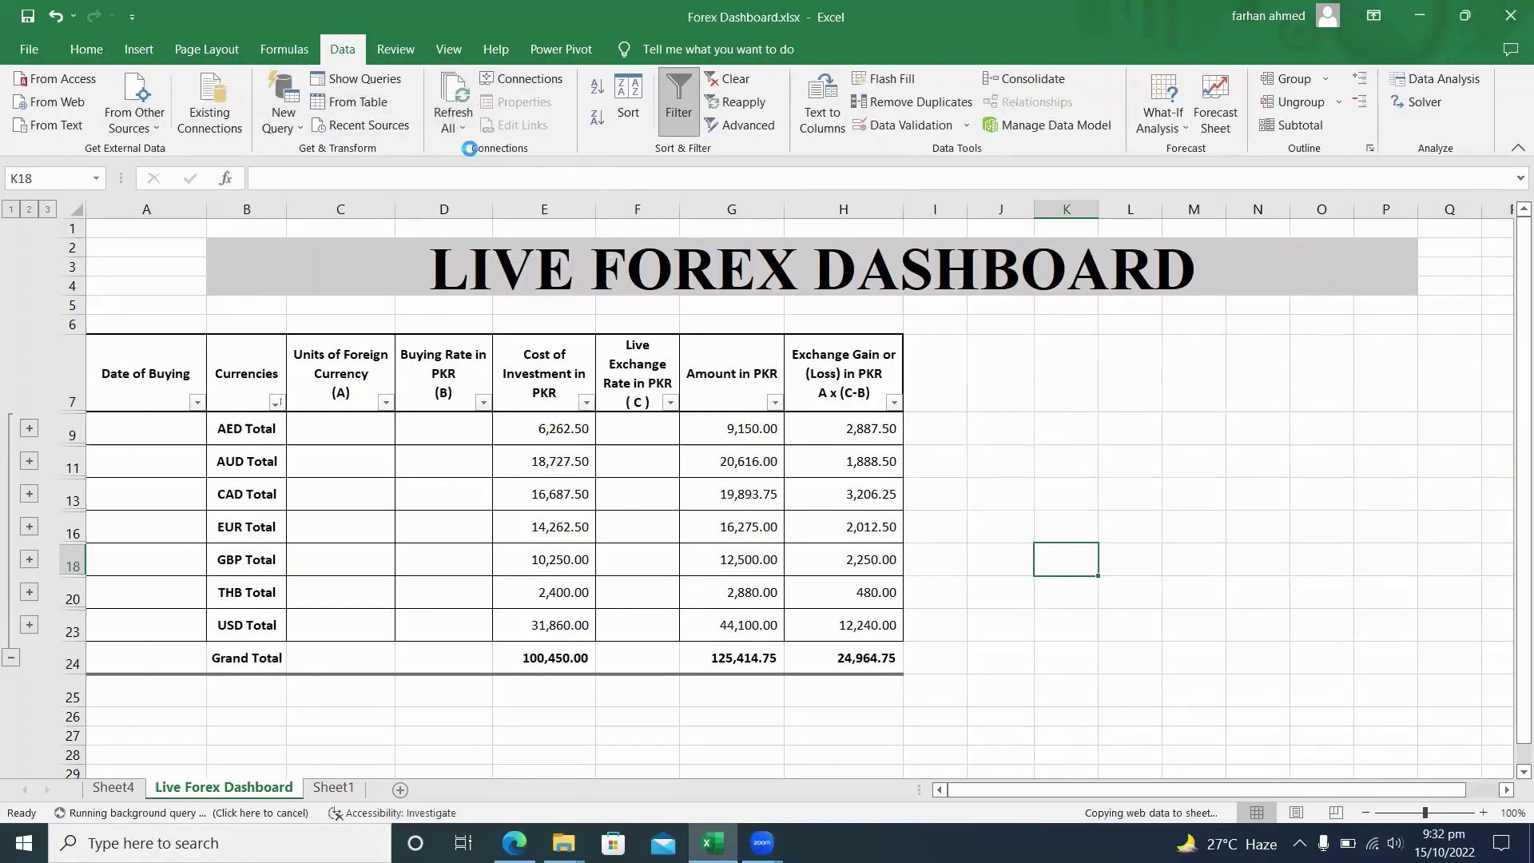
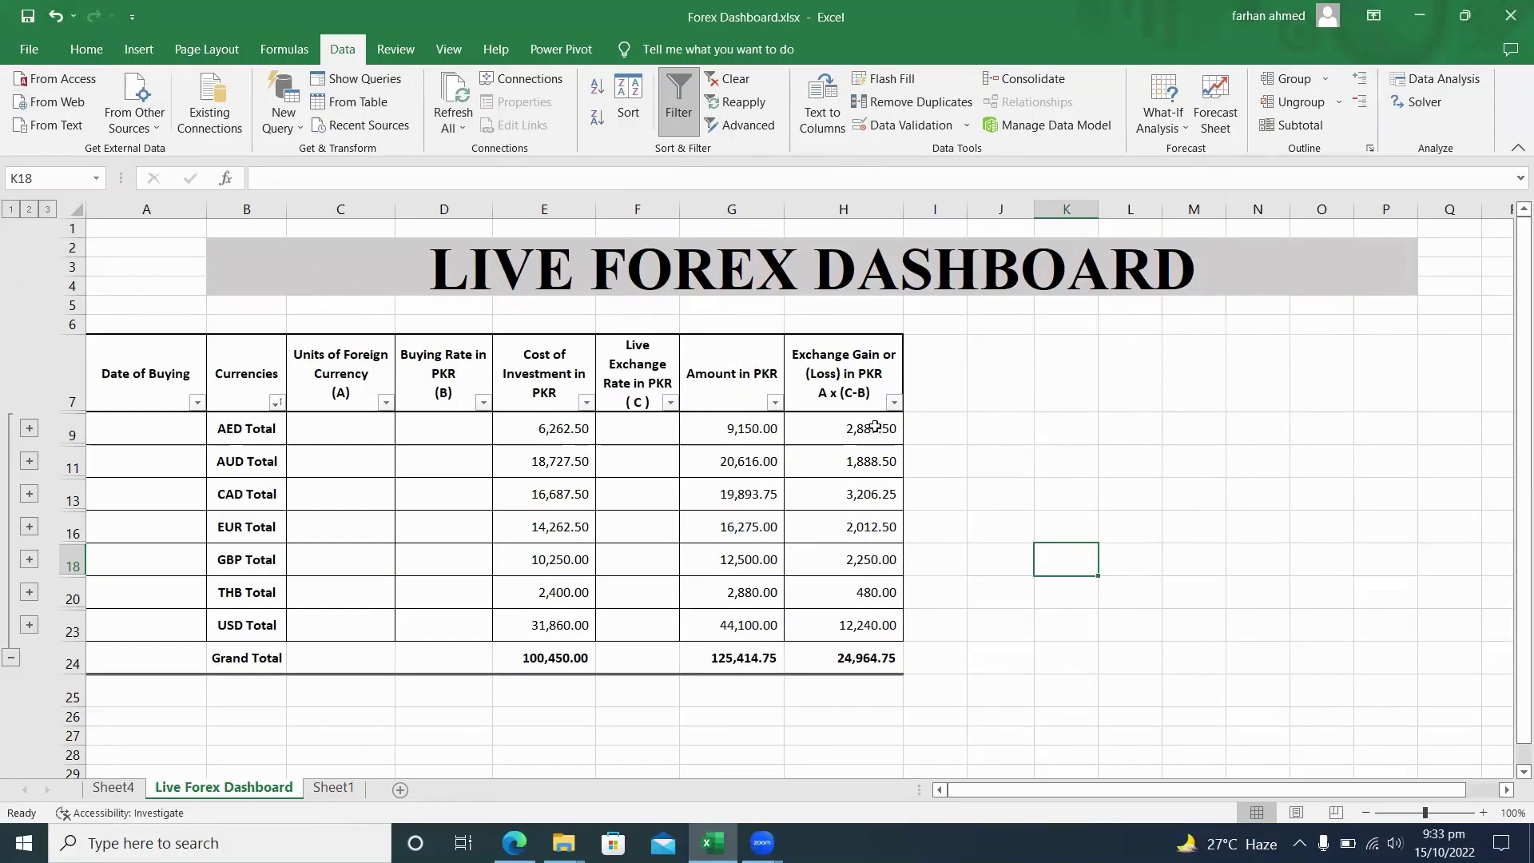
# Step: Insert a 2-D Pie chart of the currency totals for Cost of Investment in PKR, E9 to E23, after previewing the other pie types
pyautogui.click(556, 427)
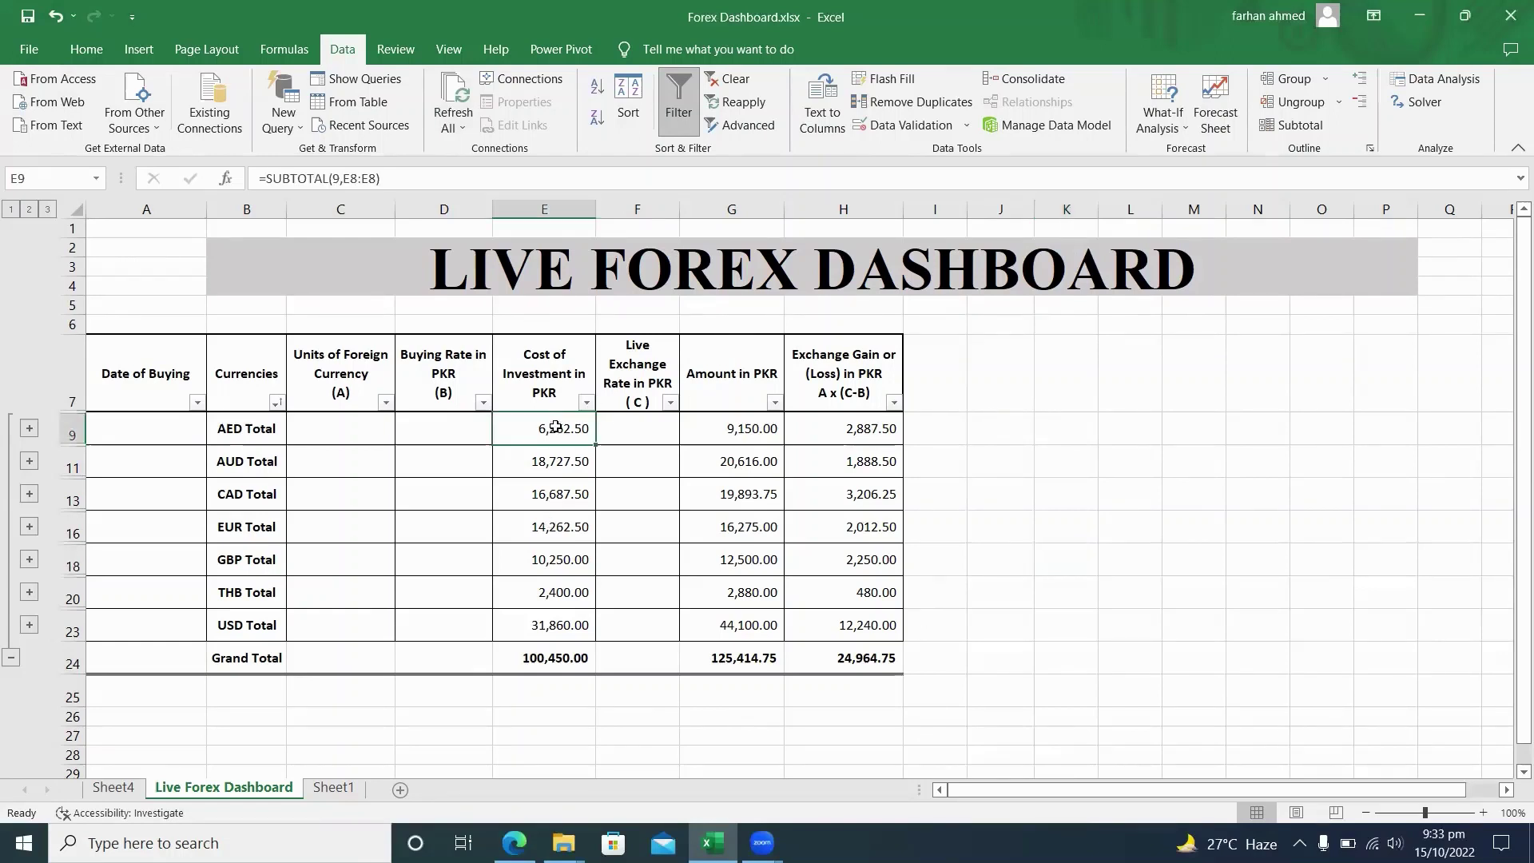
pyautogui.hotkey('shift', 'Down')
pyautogui.hotkey('shift', 'Down')
pyautogui.hotkey('shift', 'Down')
pyautogui.hotkey('shift', 'Down')
pyautogui.hotkey('shift', 'Down')
pyautogui.hotkey('shift', 'Down')
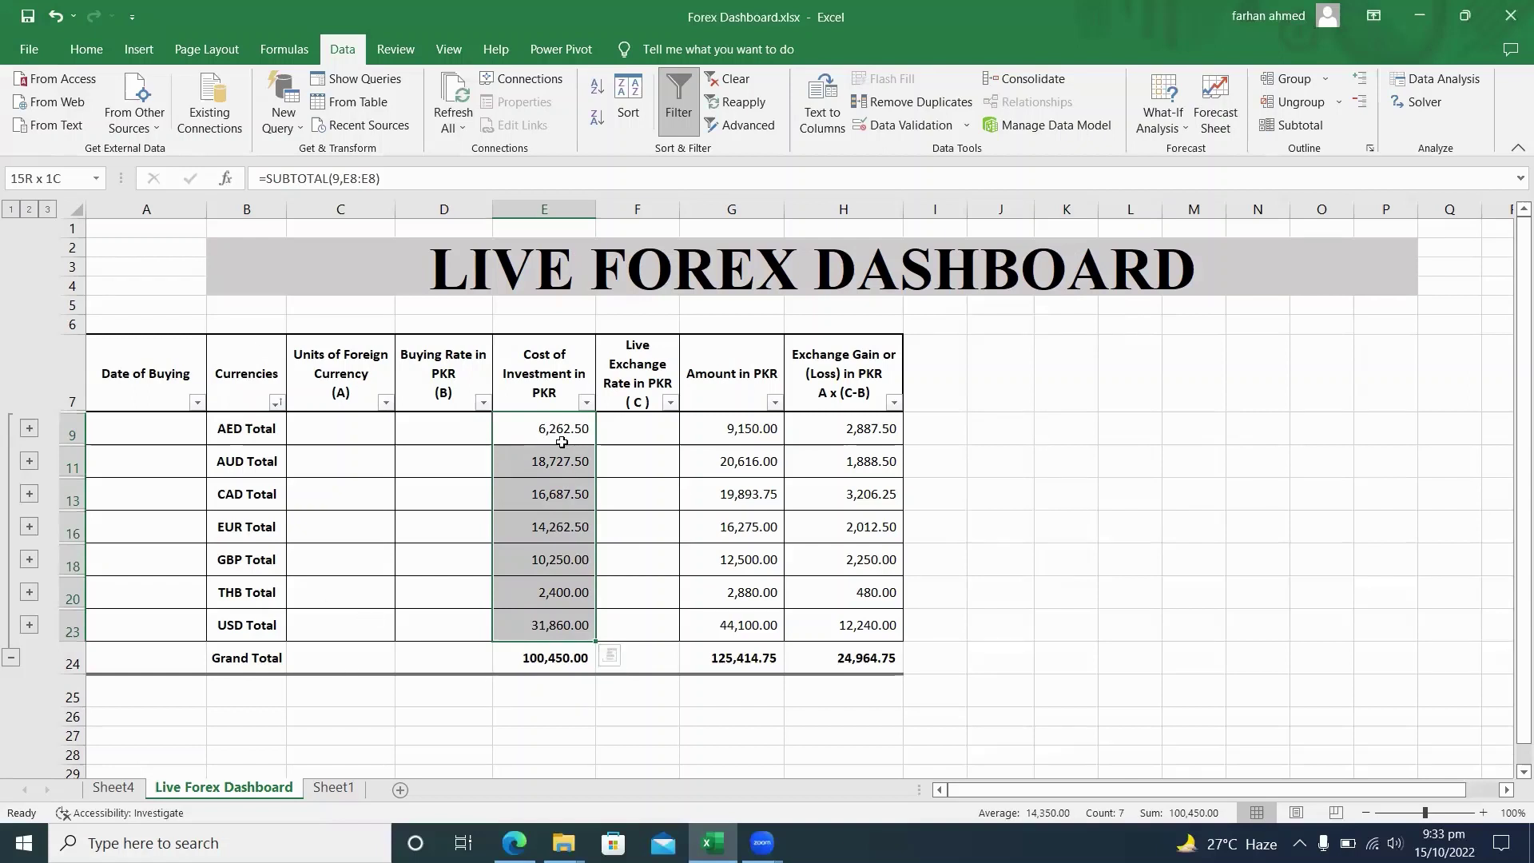
pyautogui.click(137, 54)
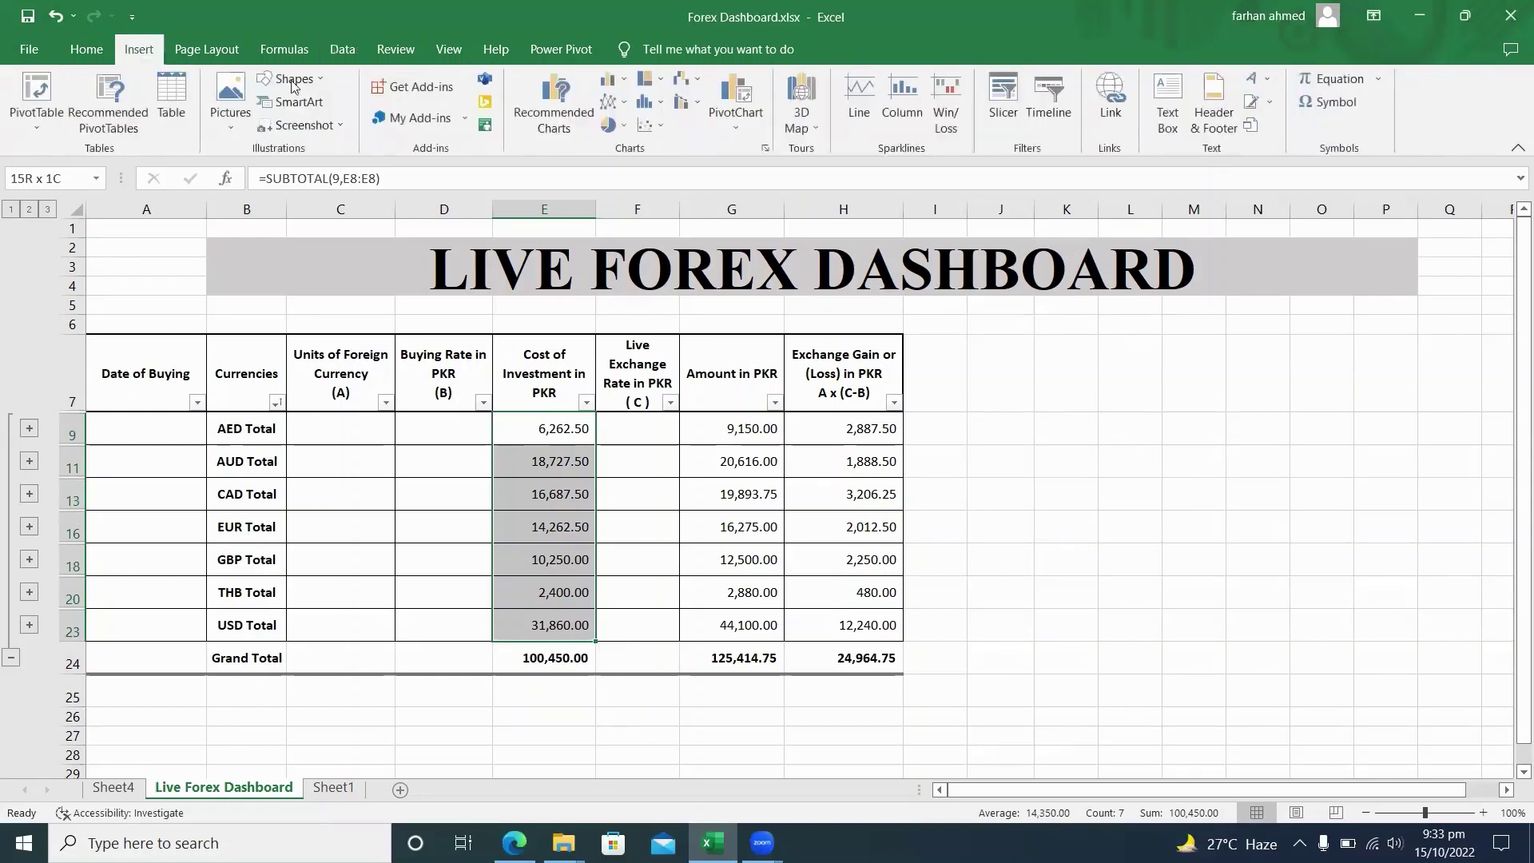
pyautogui.click(622, 123)
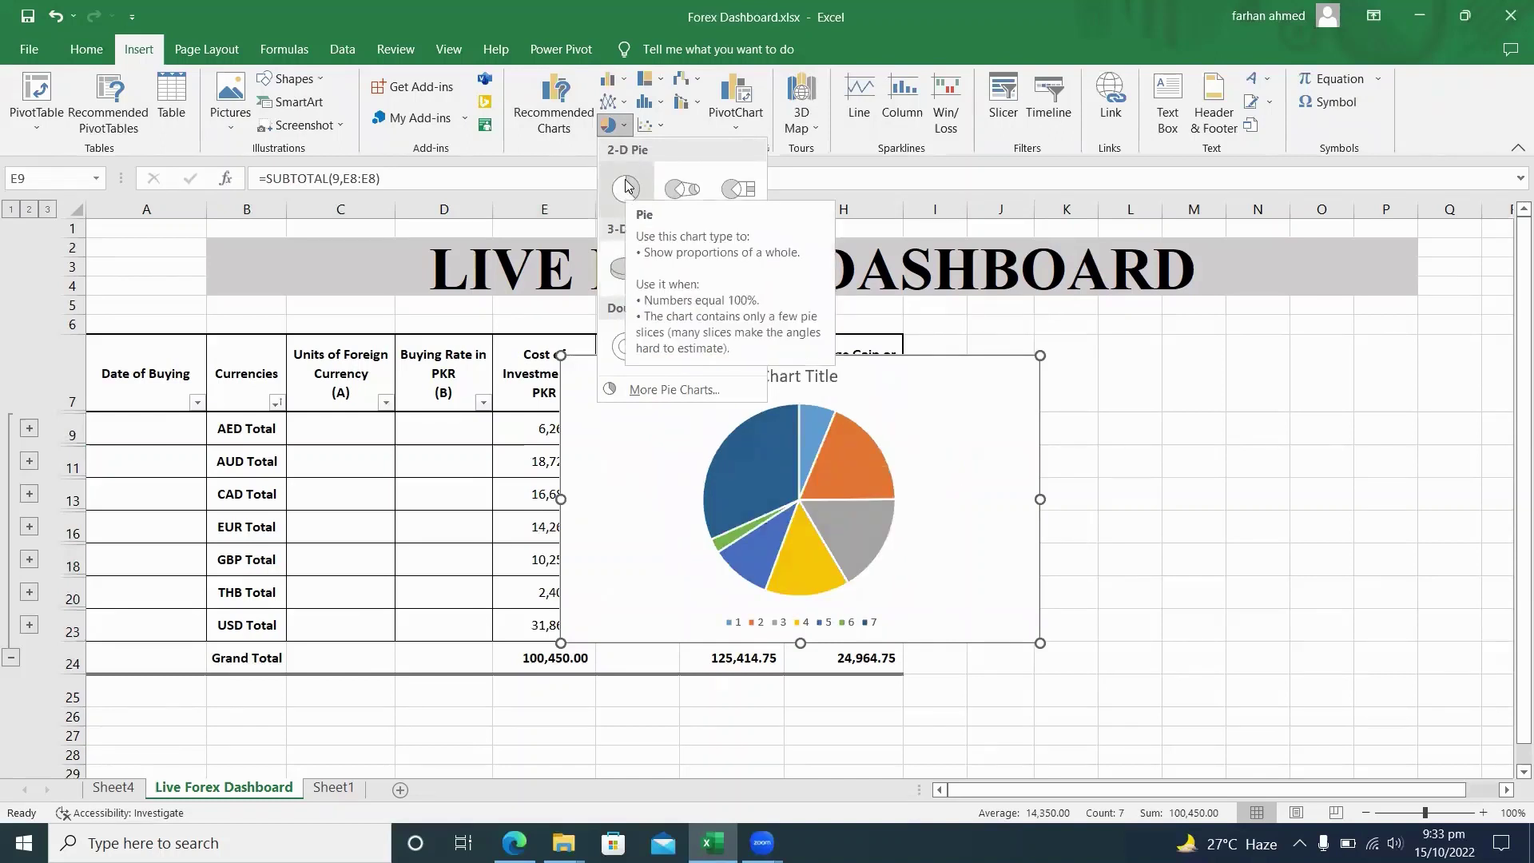
pyautogui.click(658, 391)
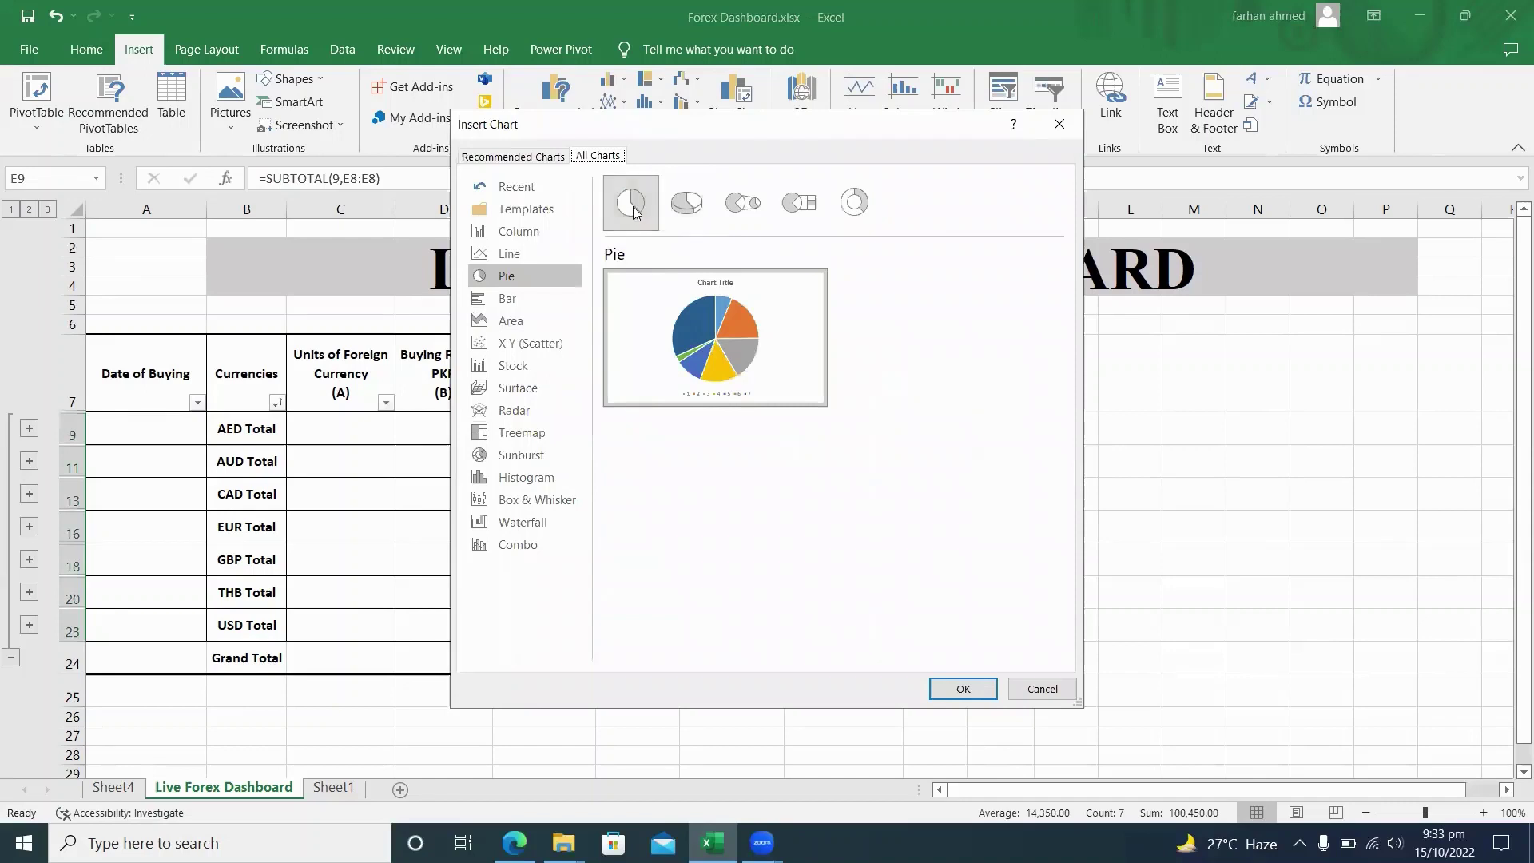
pyautogui.click(685, 206)
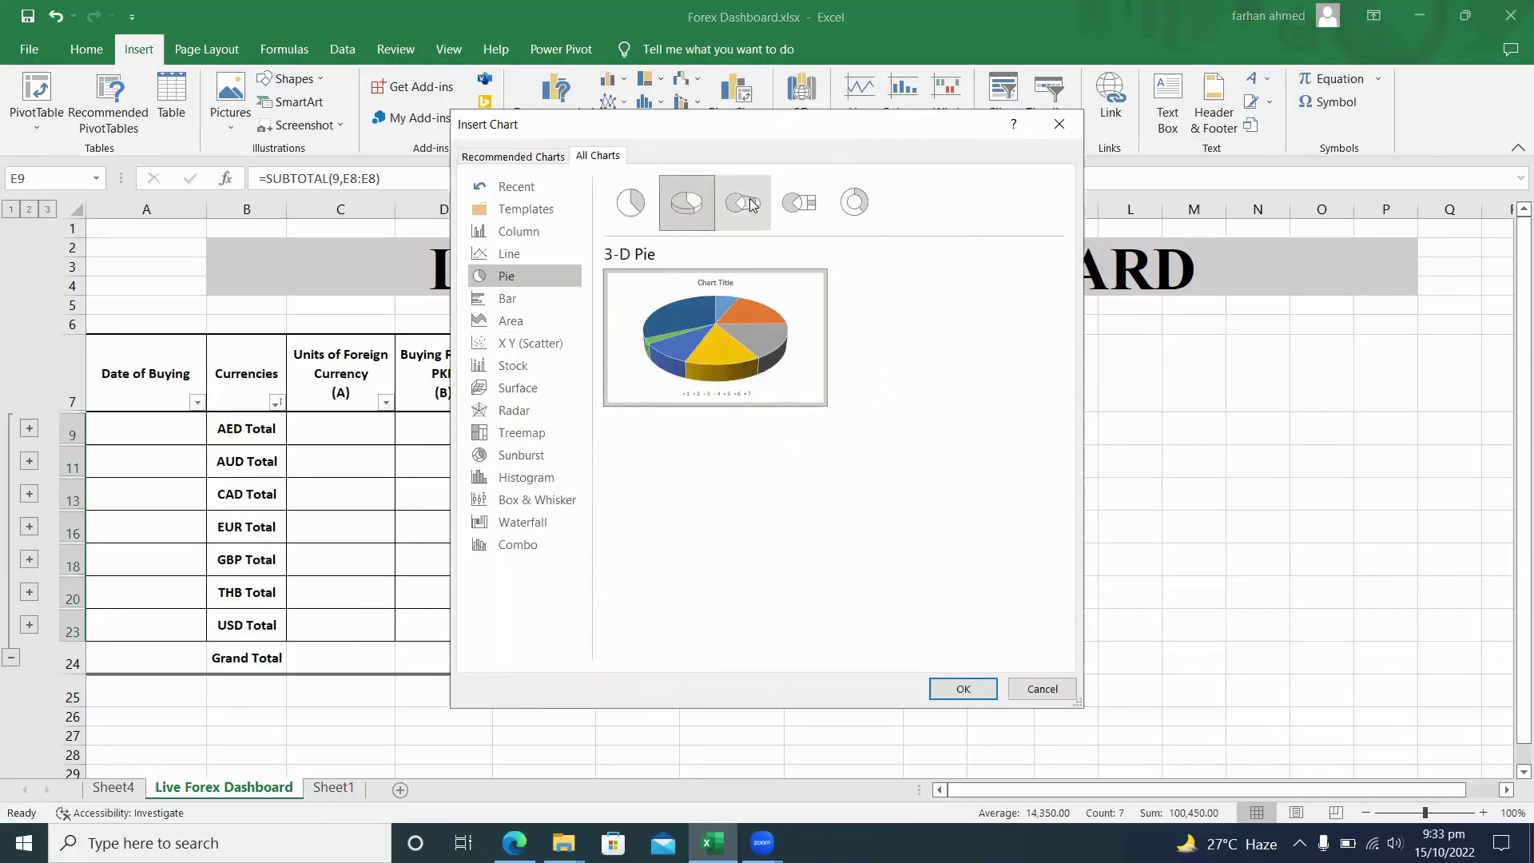
pyautogui.click(751, 203)
pyautogui.click(807, 204)
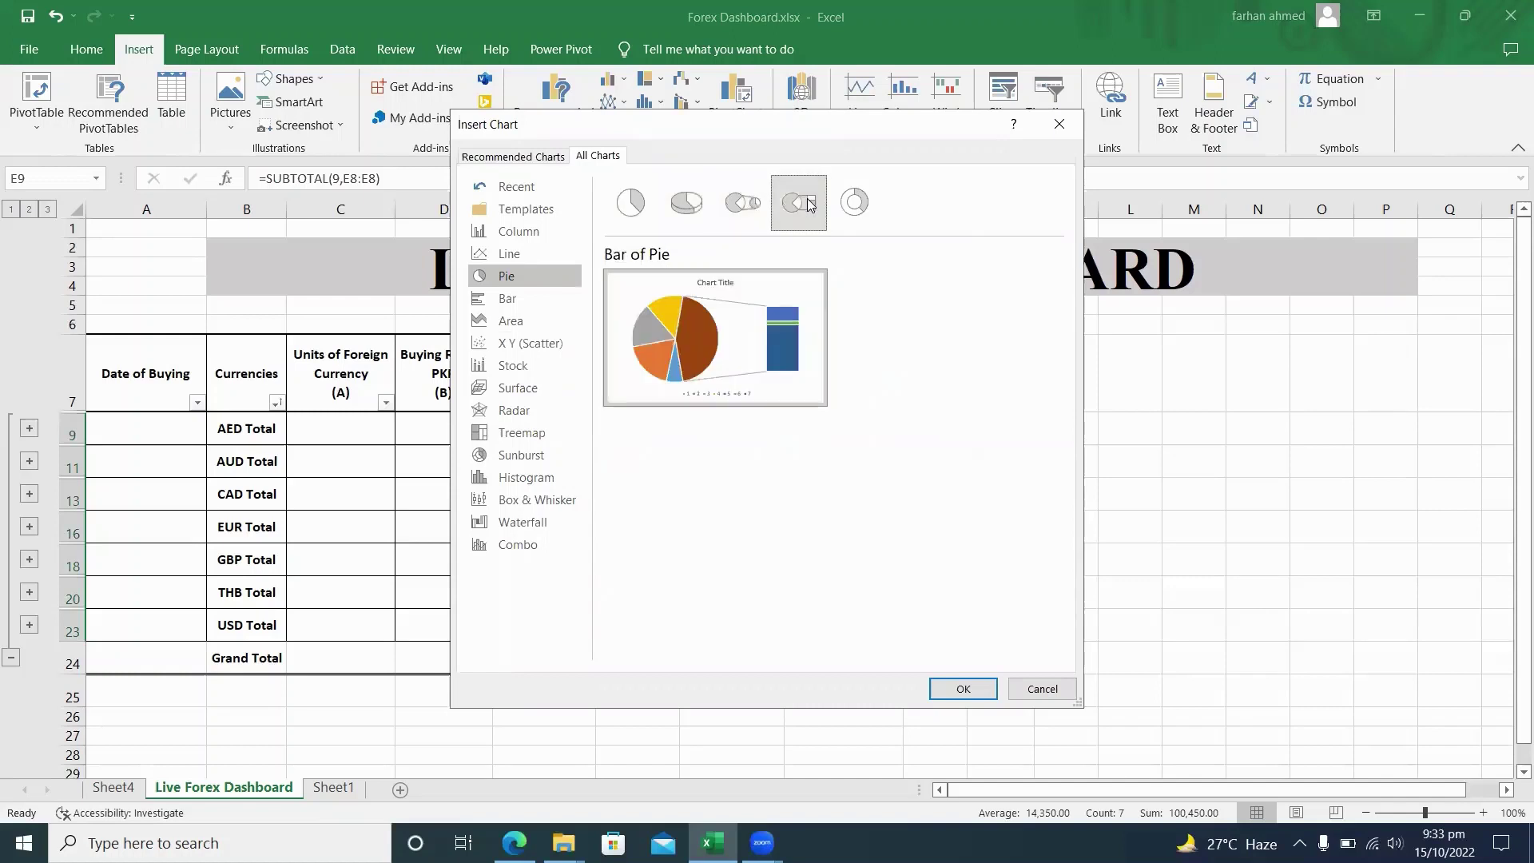
pyautogui.click(630, 201)
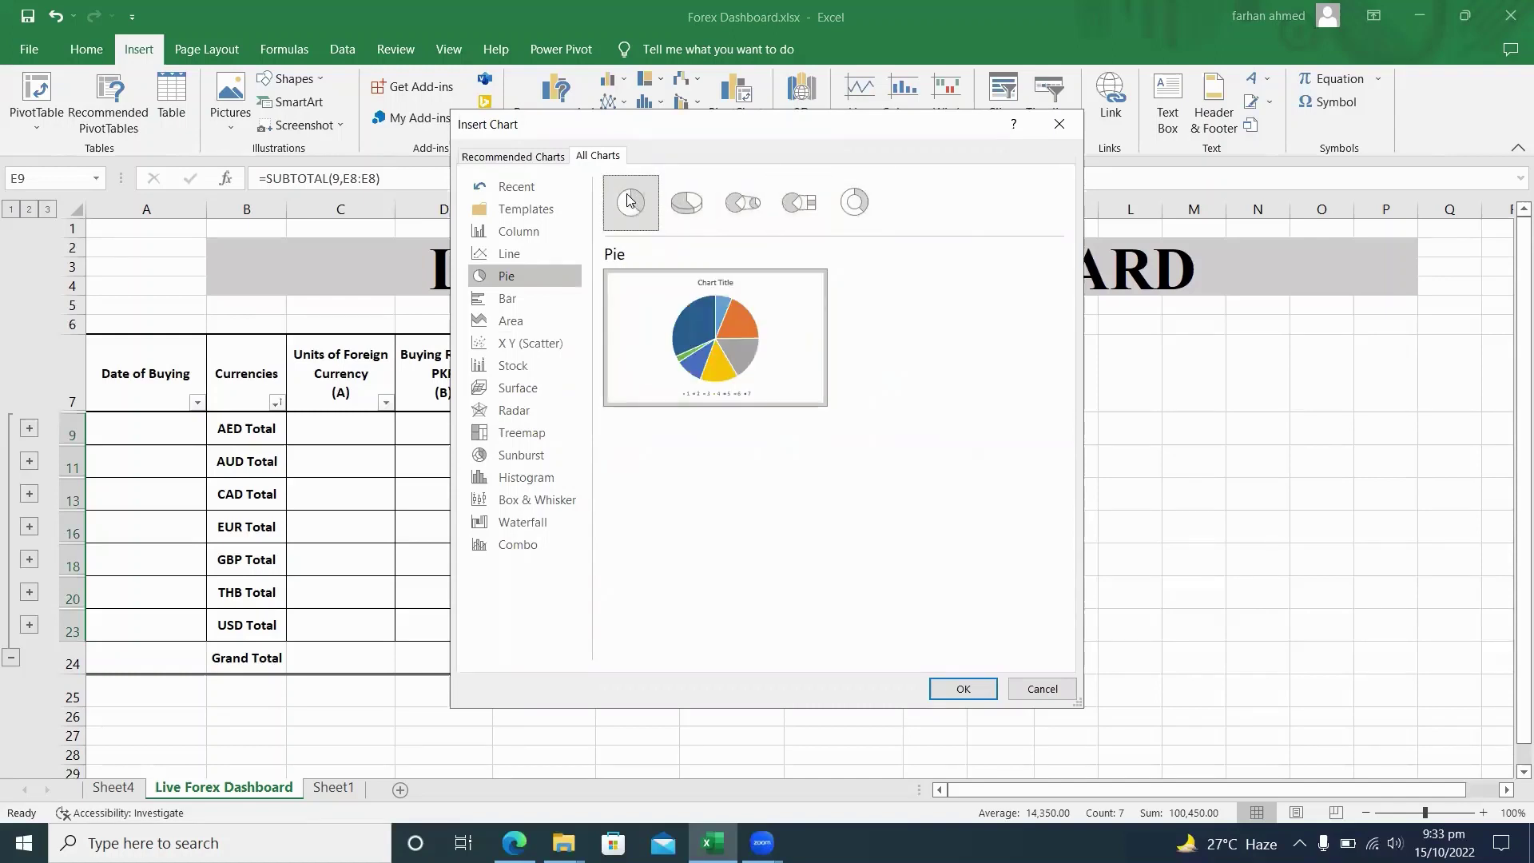
pyautogui.click(951, 694)
# Step: Move the pie chart into the empty cells beside the table, with its upper edge level with the header row
pyautogui.click(704, 432)
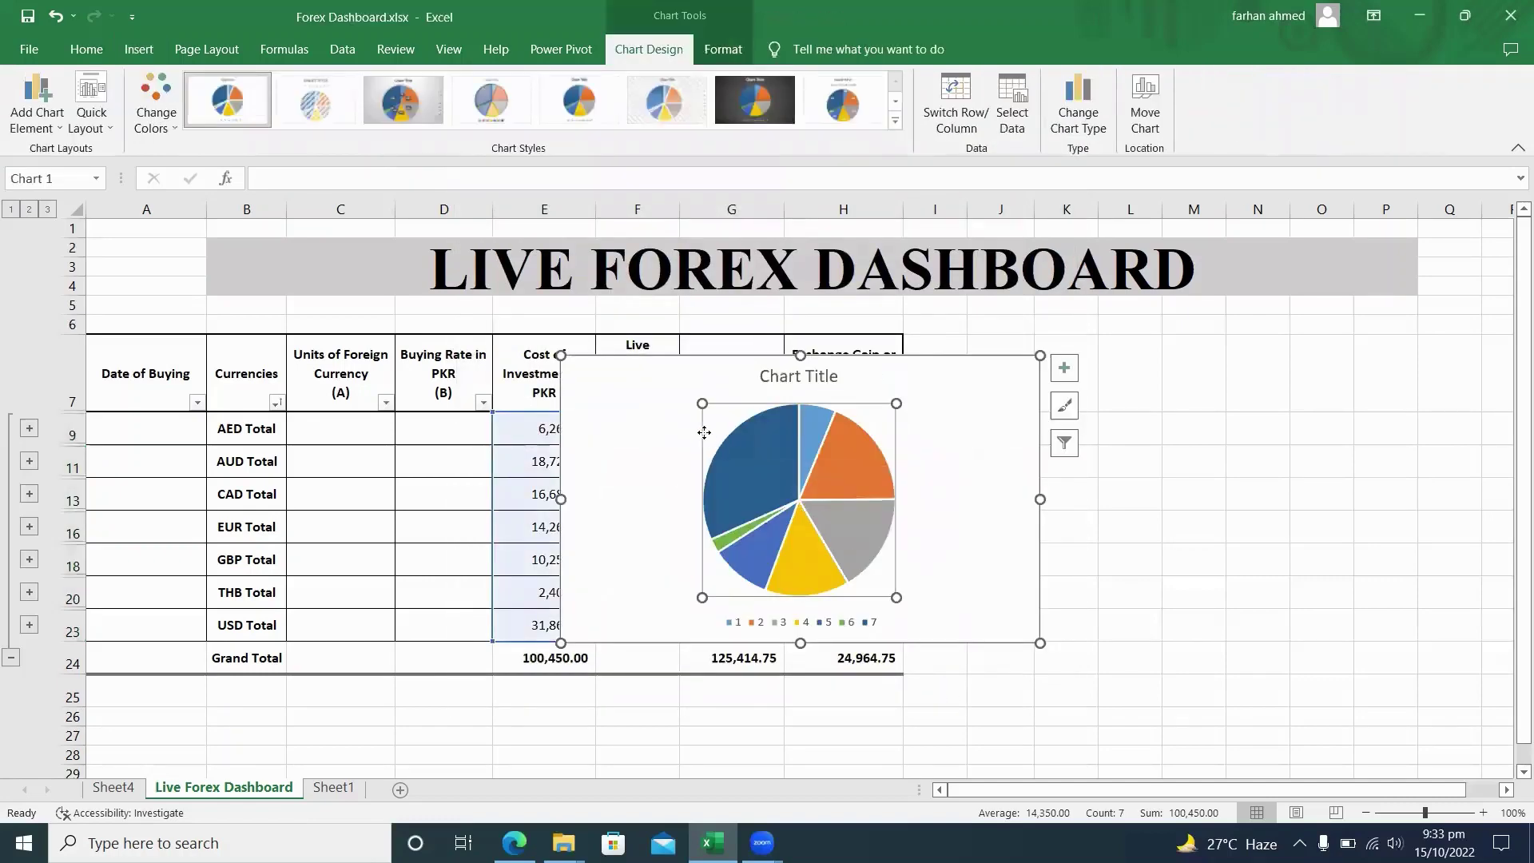
pyautogui.moveTo(704, 432); pyautogui.dragTo(1044, 433)
pyautogui.moveTo(967, 399); pyautogui.dragTo(1332, 385)
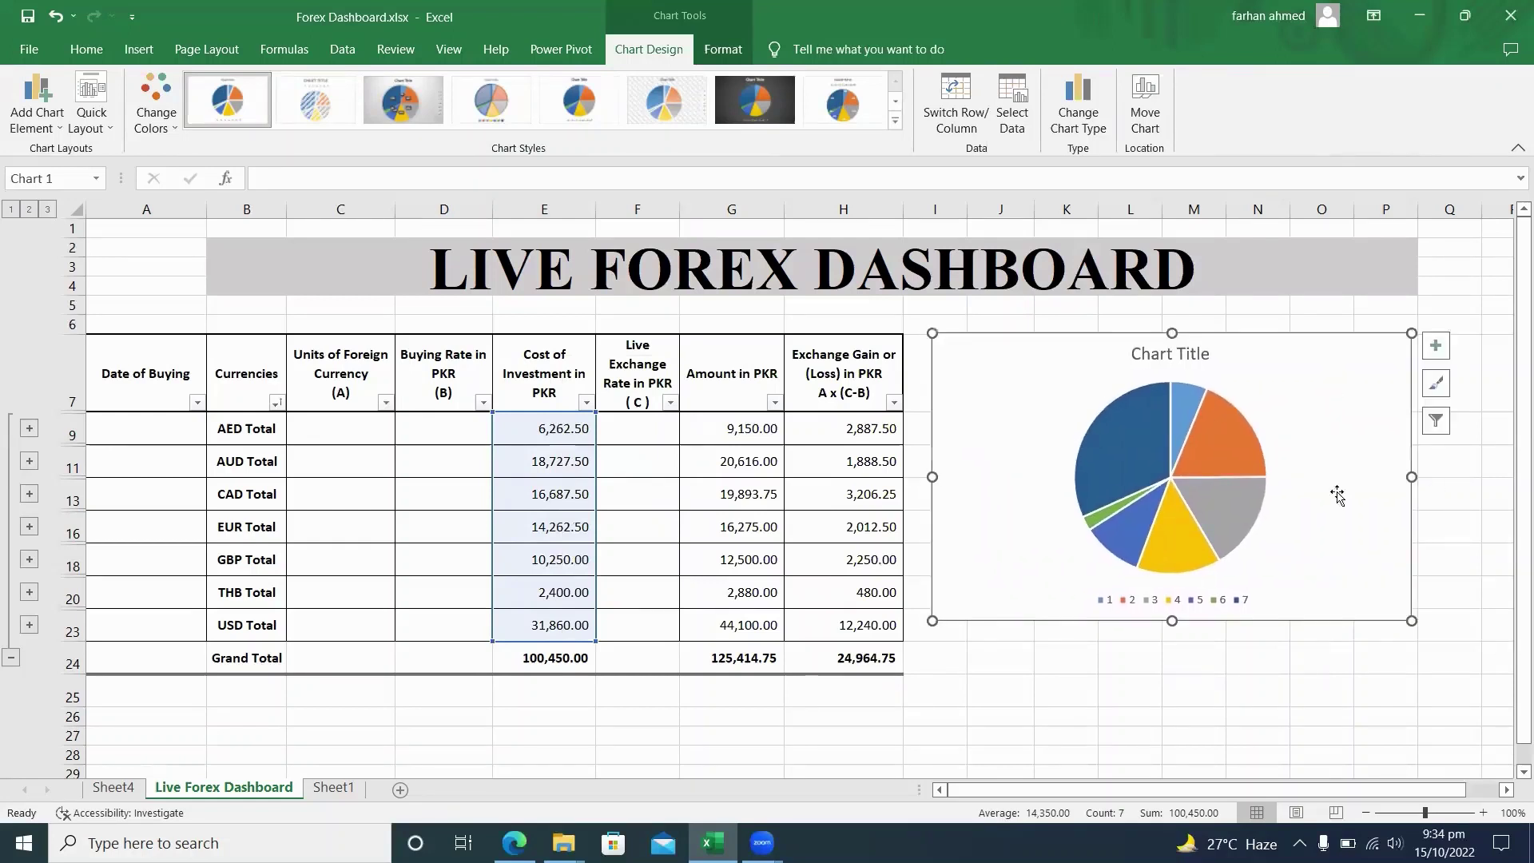
# Step: Replace the pie chart's title with "COST OF FOREX INVESTMENT"
pyautogui.click(1176, 355)
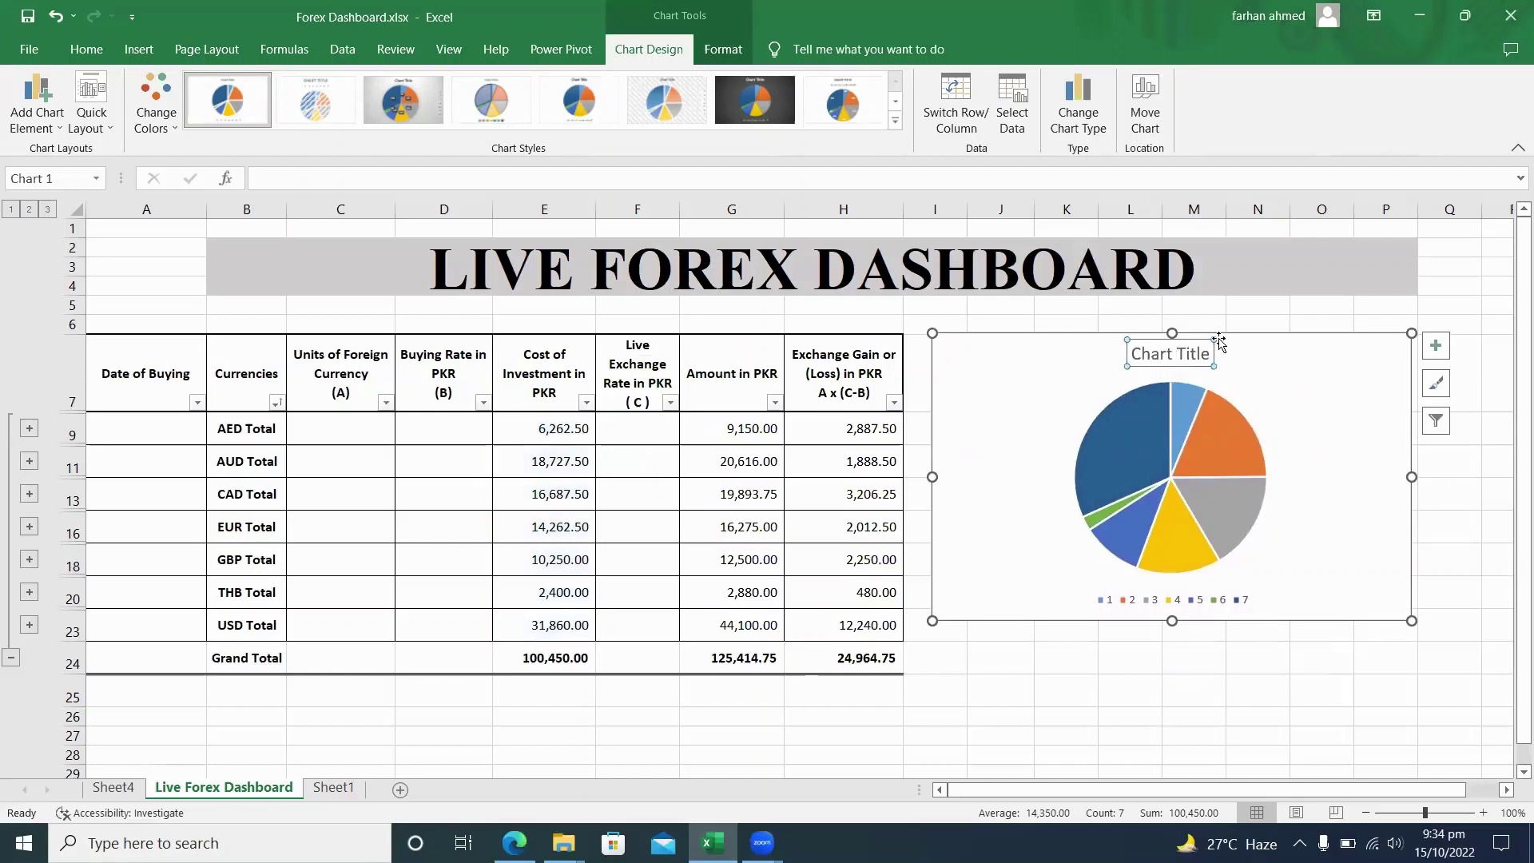
pyautogui.click(1211, 355)
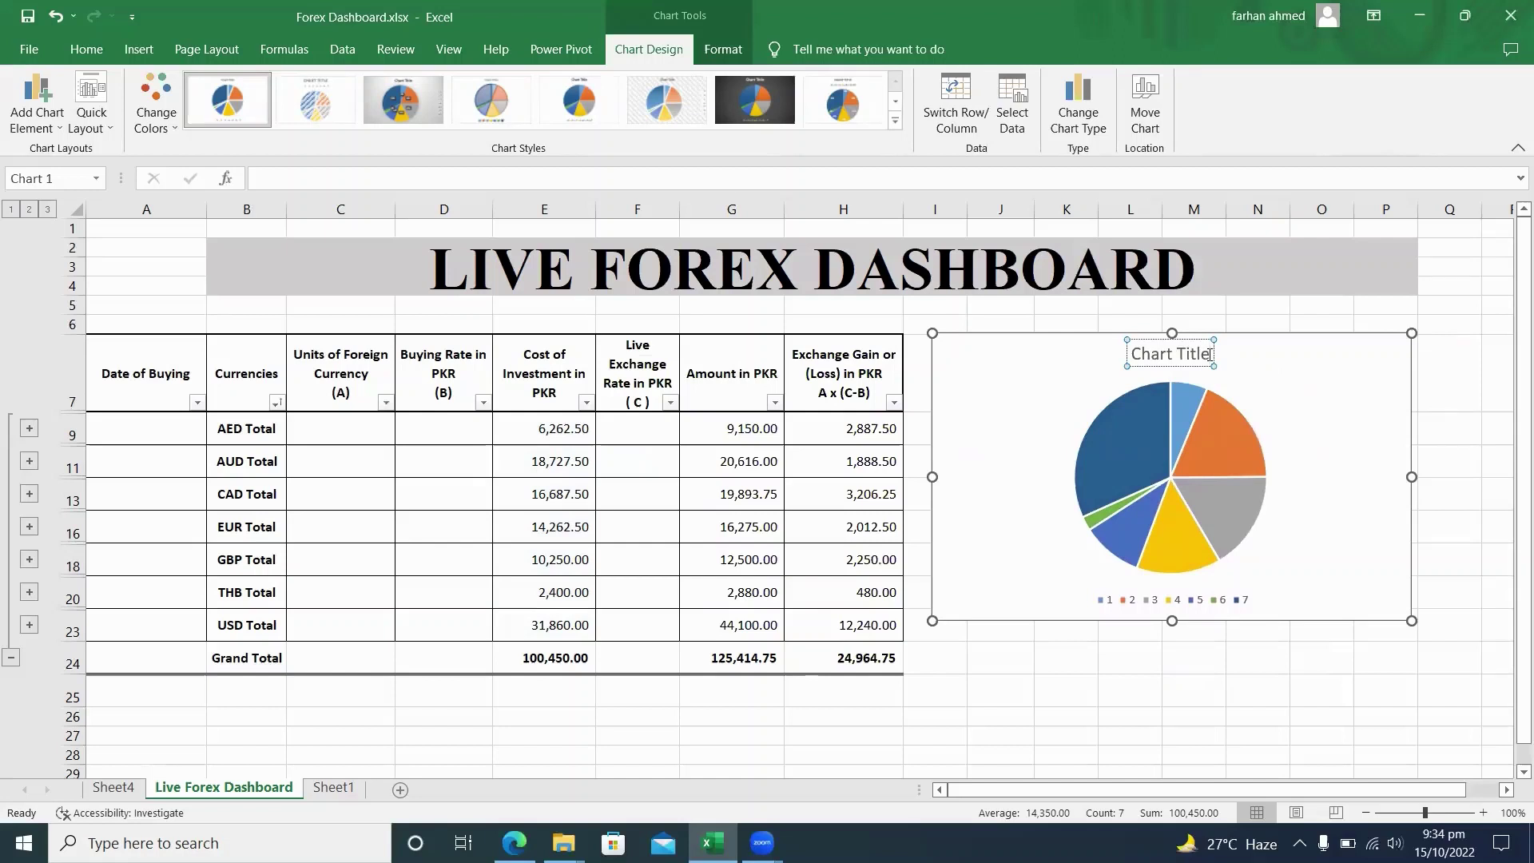
pyautogui.press('BackSpace')
pyautogui.press('BackSpace')
pyautogui.press('BackSpace')
pyautogui.press('BackSpace')
pyautogui.press('BackSpace')
pyautogui.press('BackSpace')
pyautogui.press('BackSpace')
pyautogui.press('BackSpace')
pyautogui.press('BackSpace')
pyautogui.press('BackSpace')
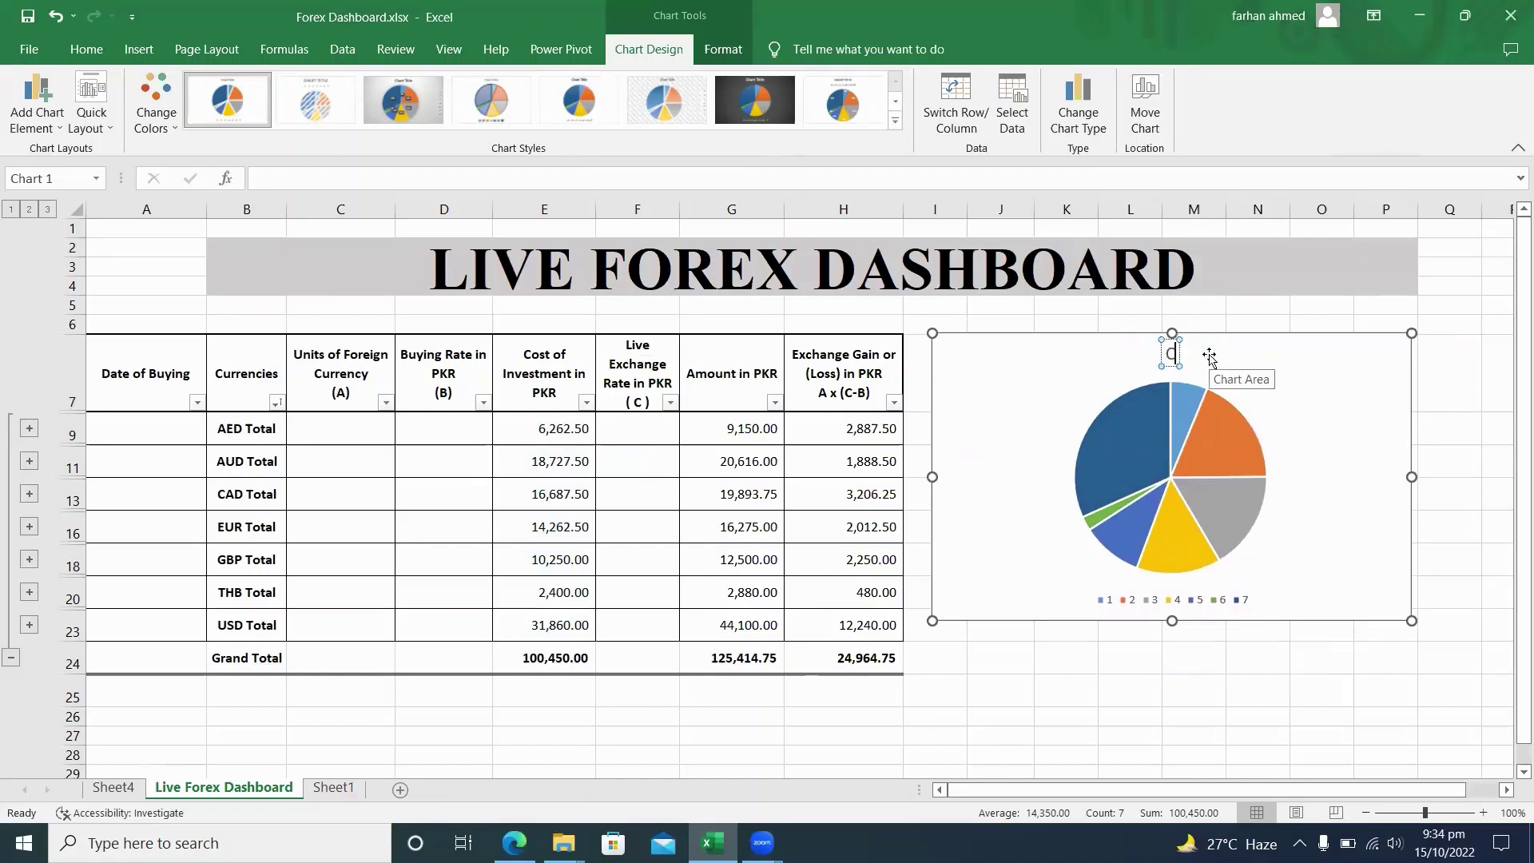
pyautogui.press('BackSpace')
pyautogui.write('COST OF FOREX')
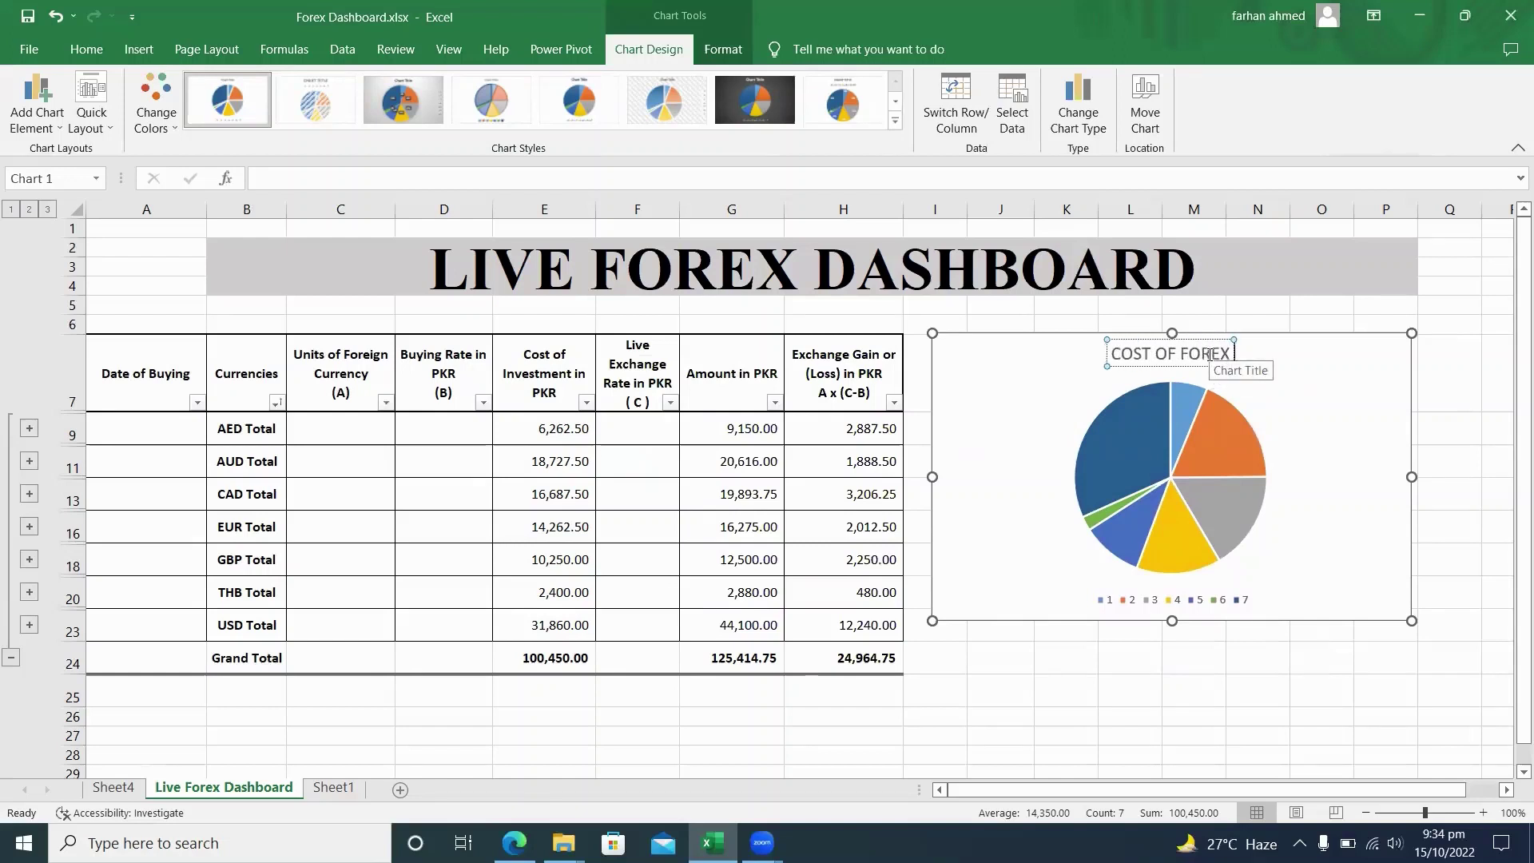
pyautogui.write(' INVESTMENT')
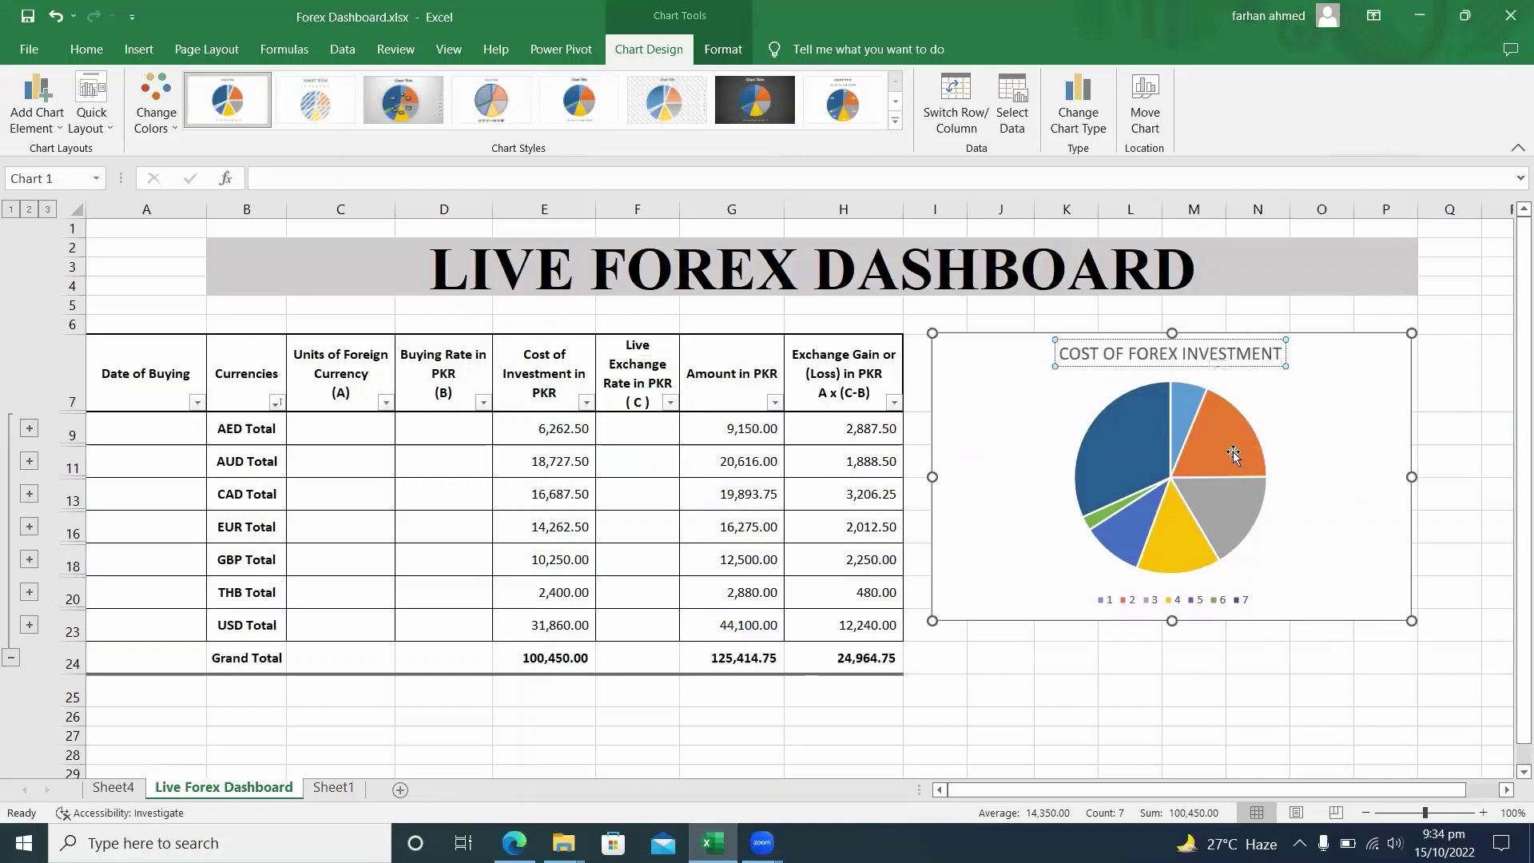
# Step: Apply the grey gradient chart style with percentage labels on dark boxes to the cost pie chart, after previewing the other styles
pyautogui.click(1226, 604)
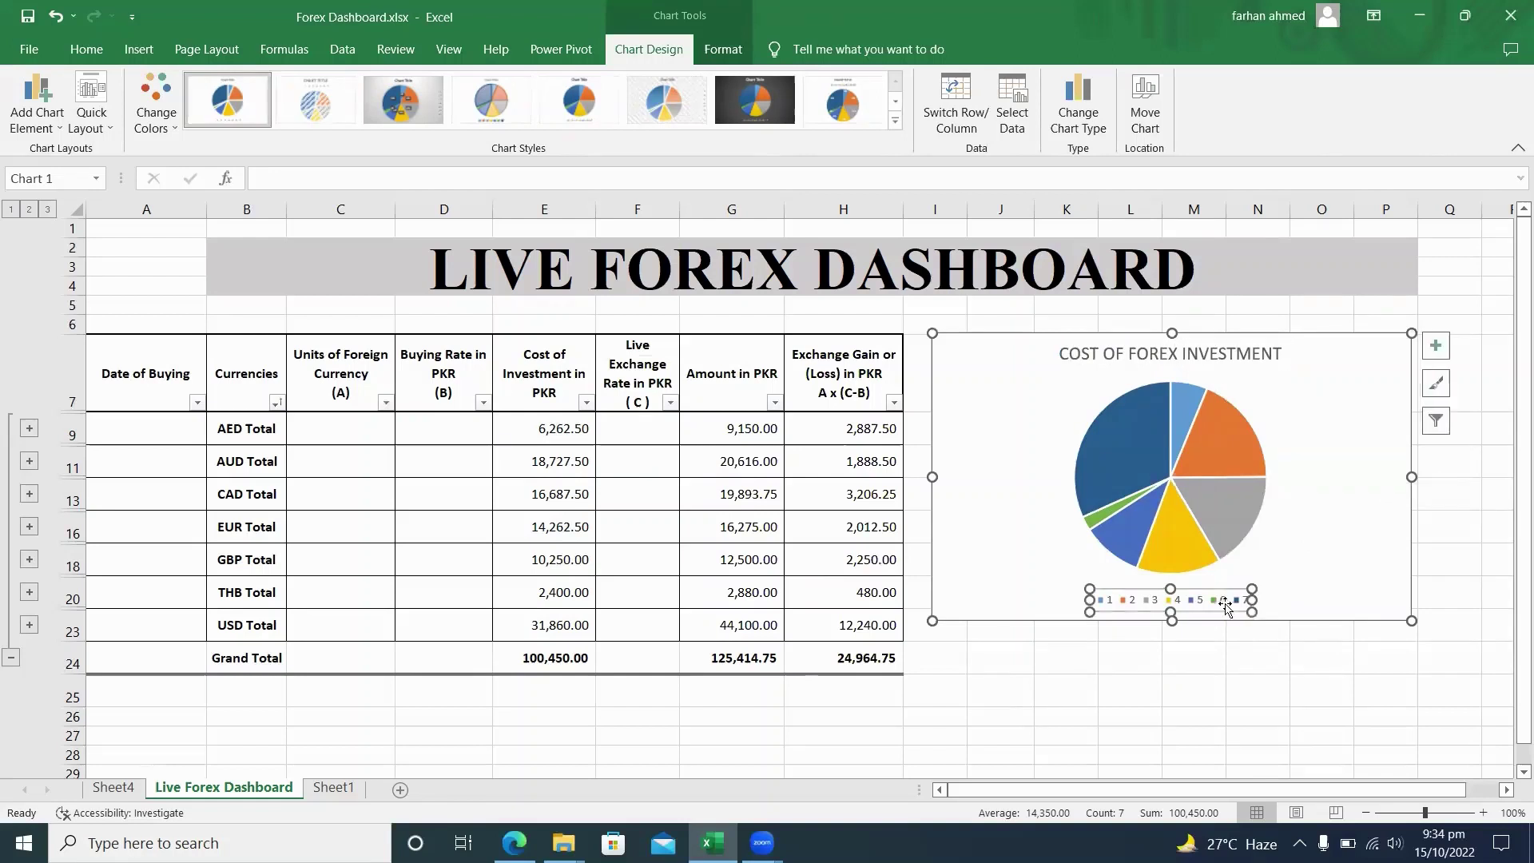
pyautogui.click(1436, 347)
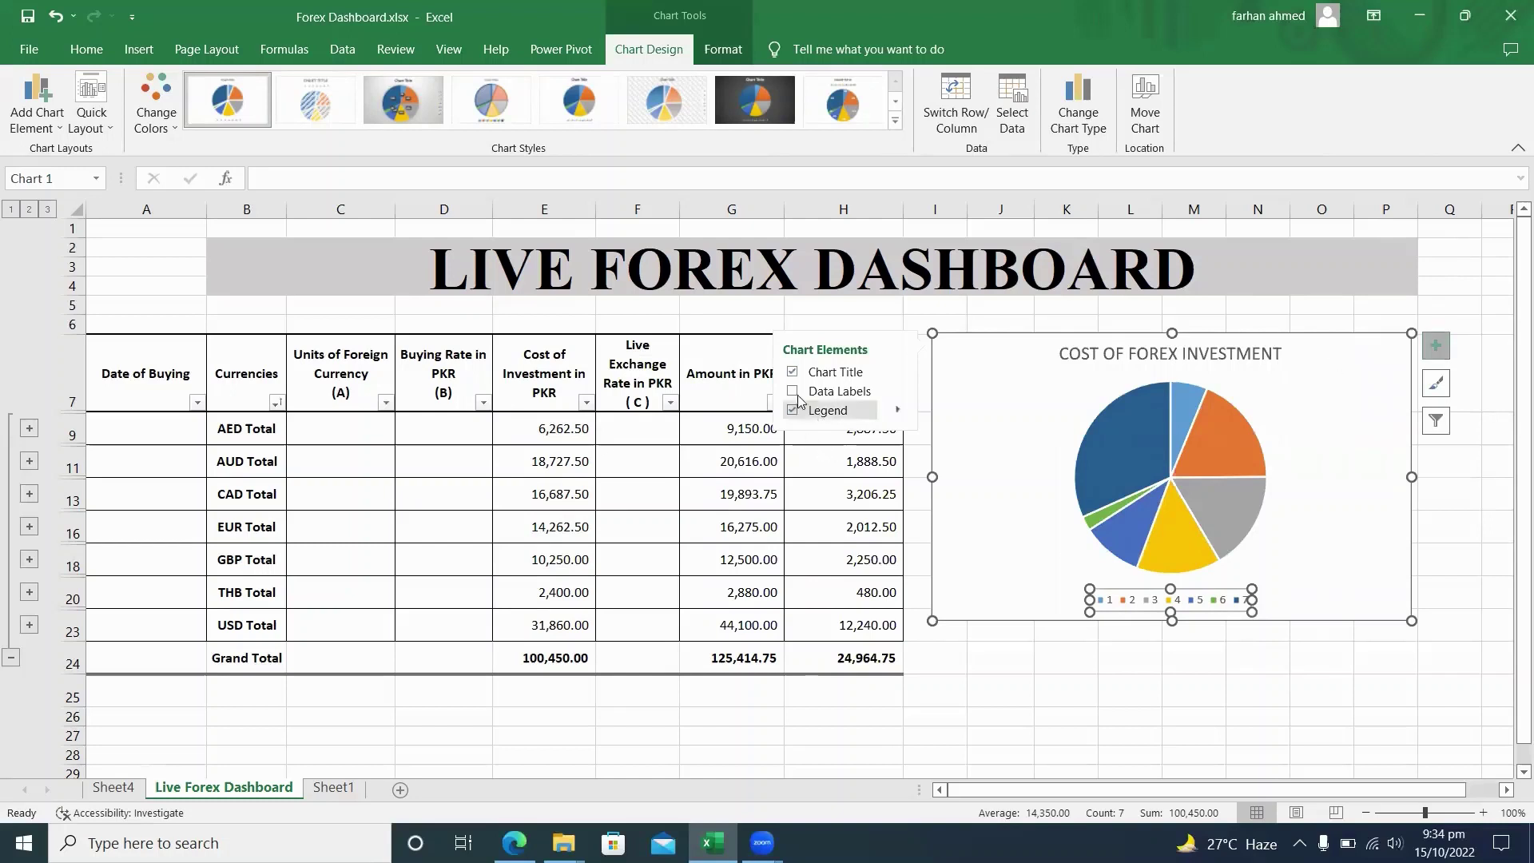
pyautogui.click(900, 376)
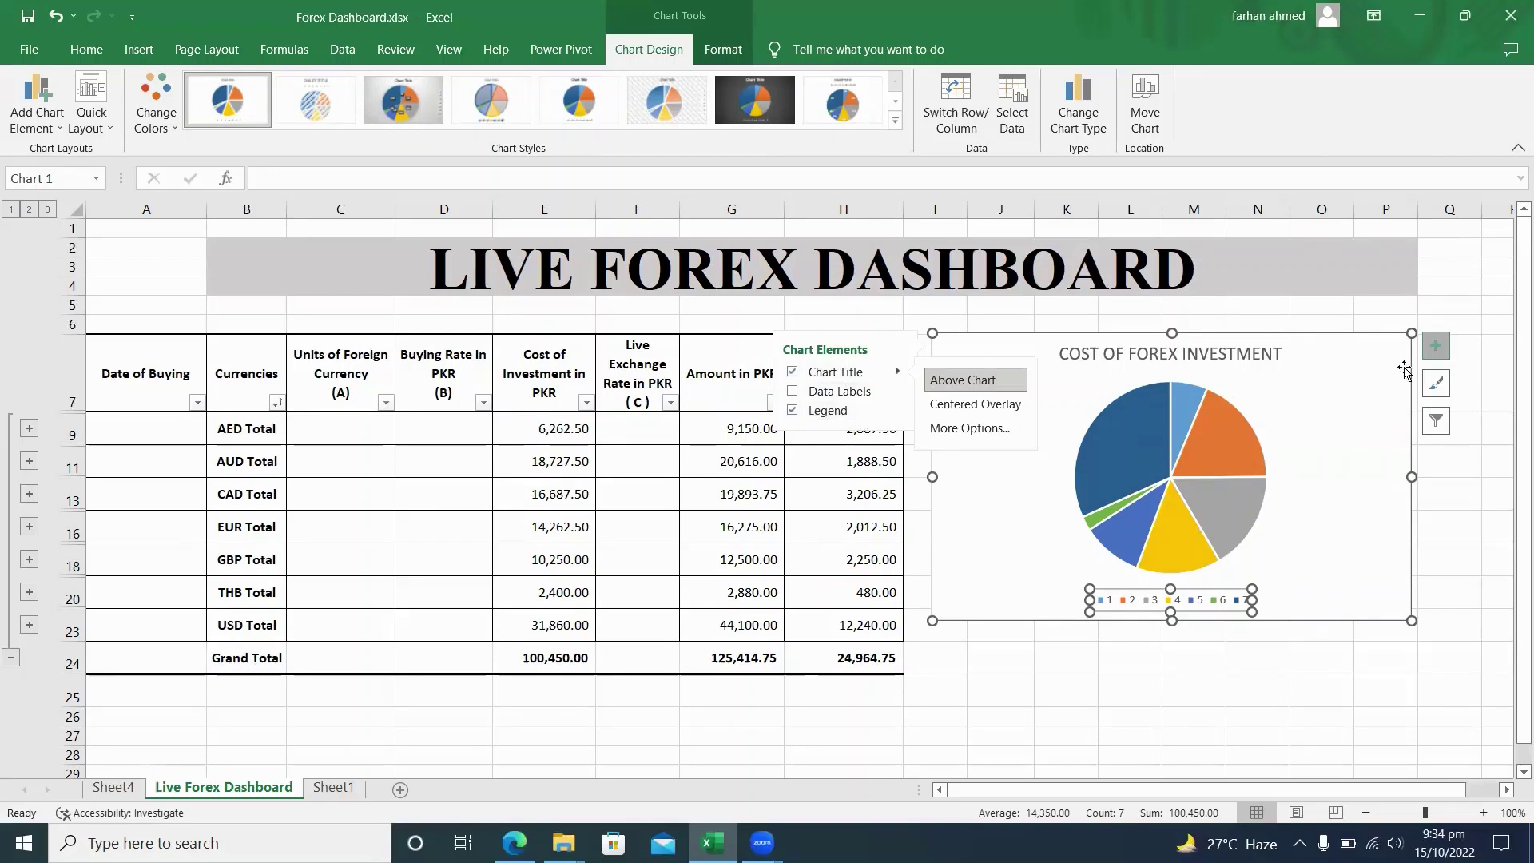
pyautogui.click(1442, 388)
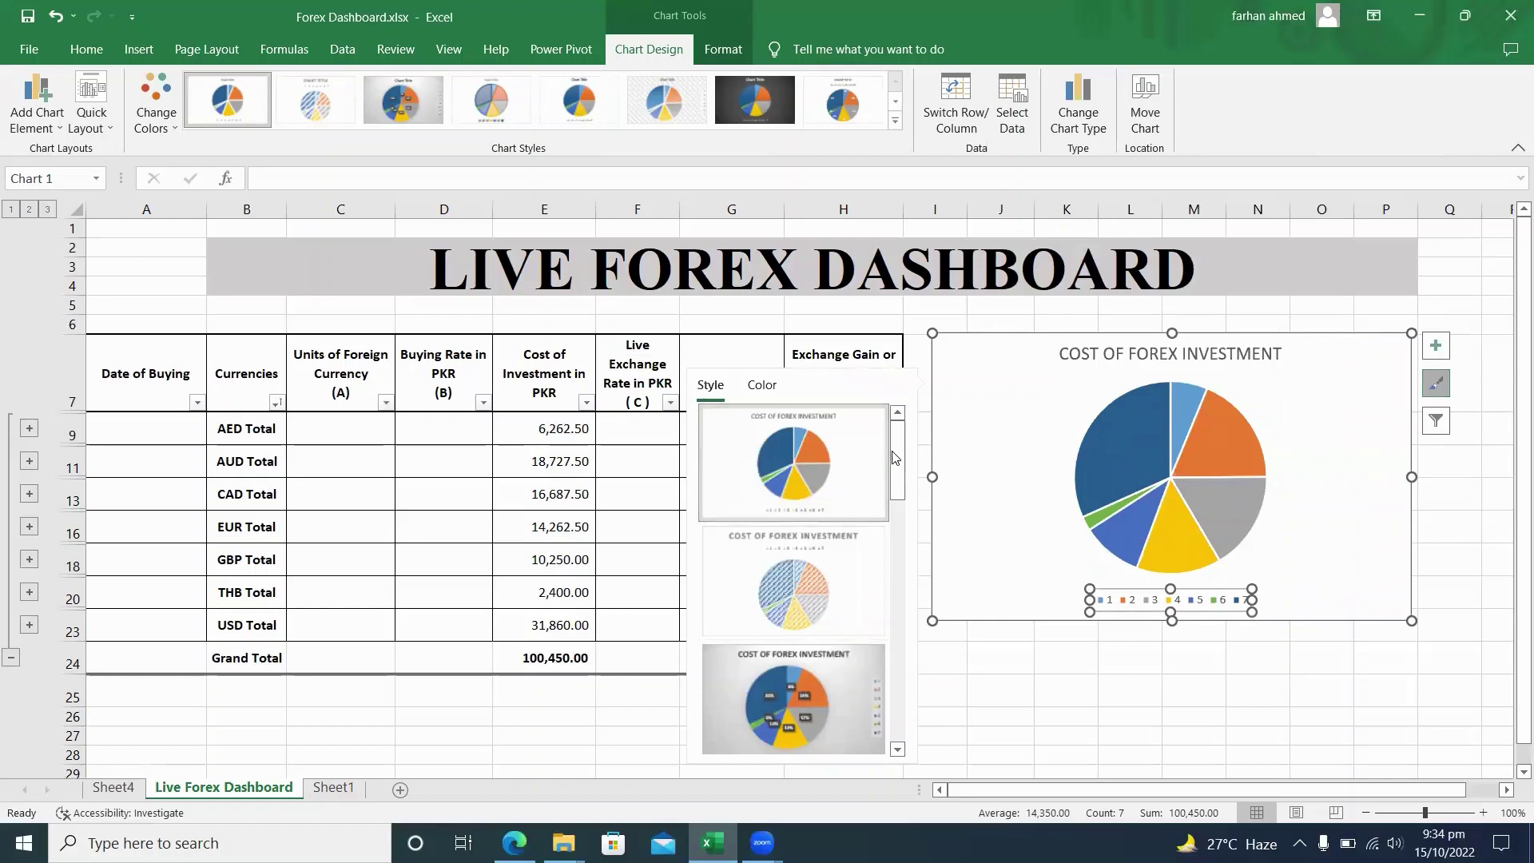
pyautogui.moveTo(899, 460); pyautogui.dragTo(900, 475)
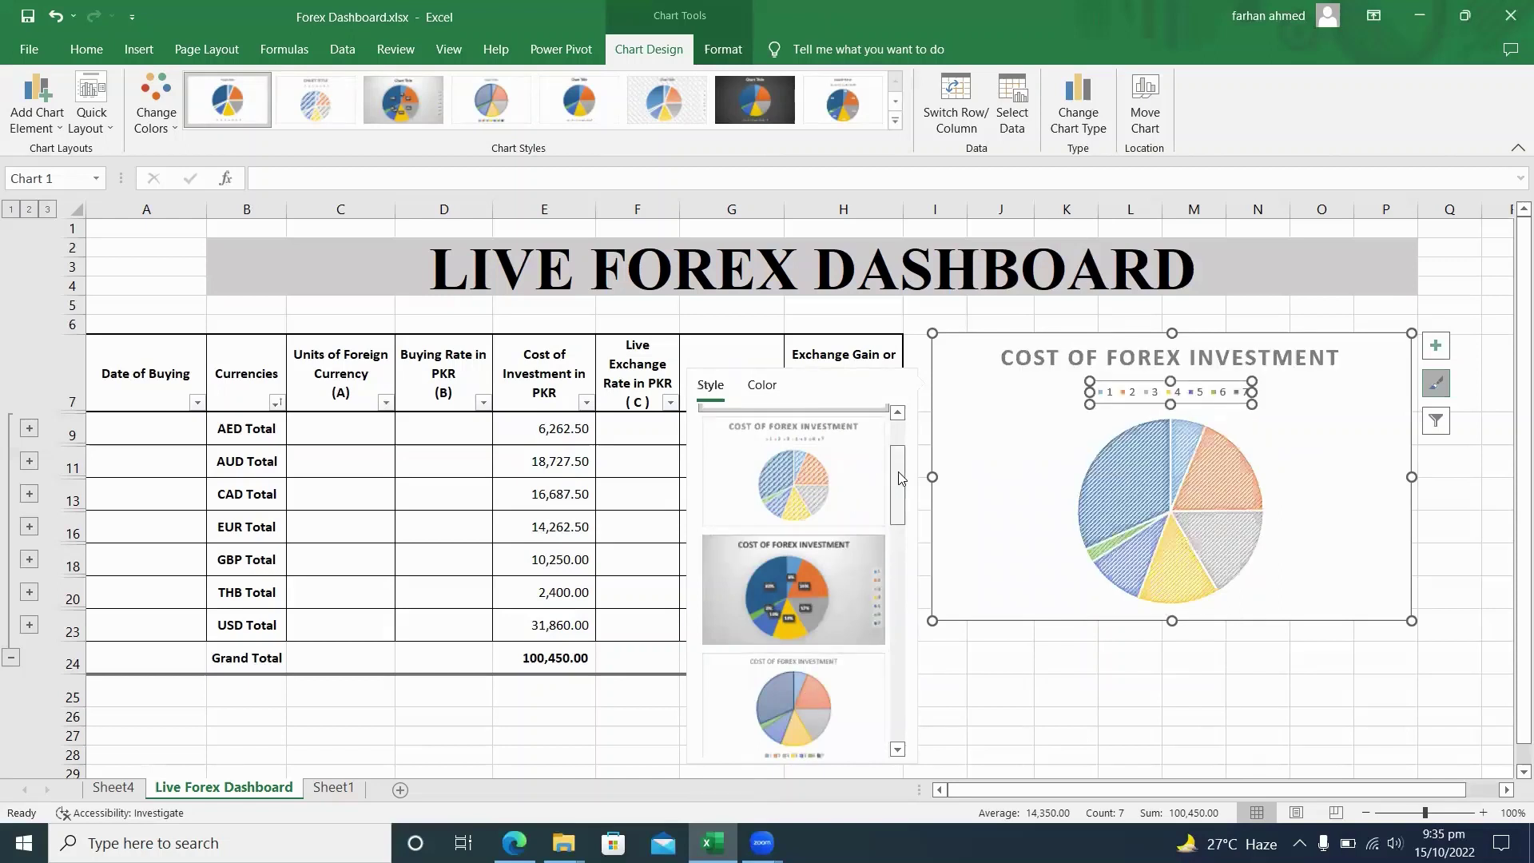
pyautogui.moveTo(899, 479); pyautogui.dragTo(903, 639)
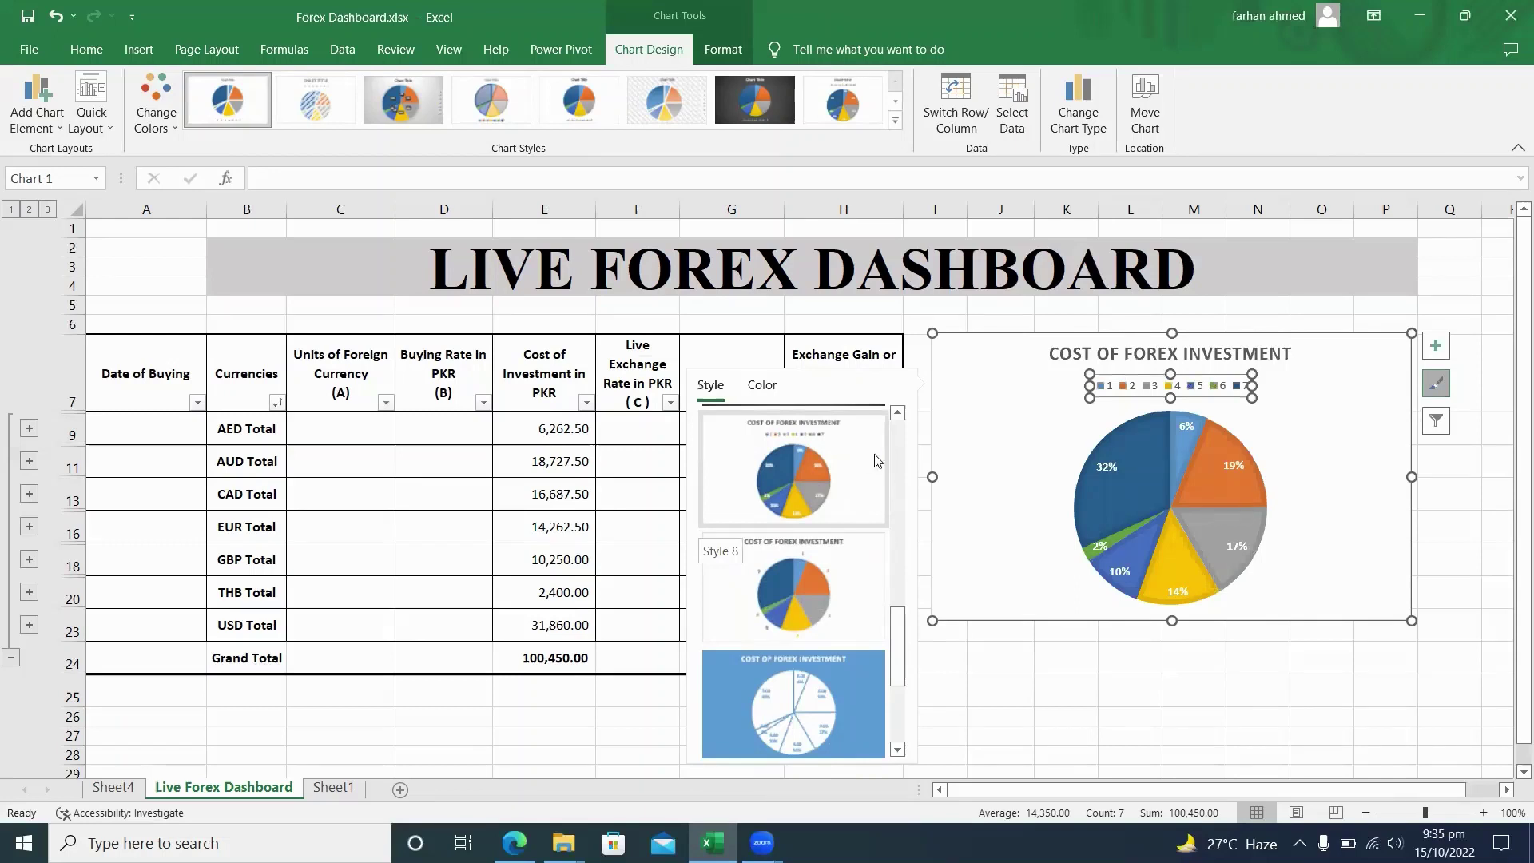
pyautogui.moveTo(902, 637); pyautogui.dragTo(904, 558)
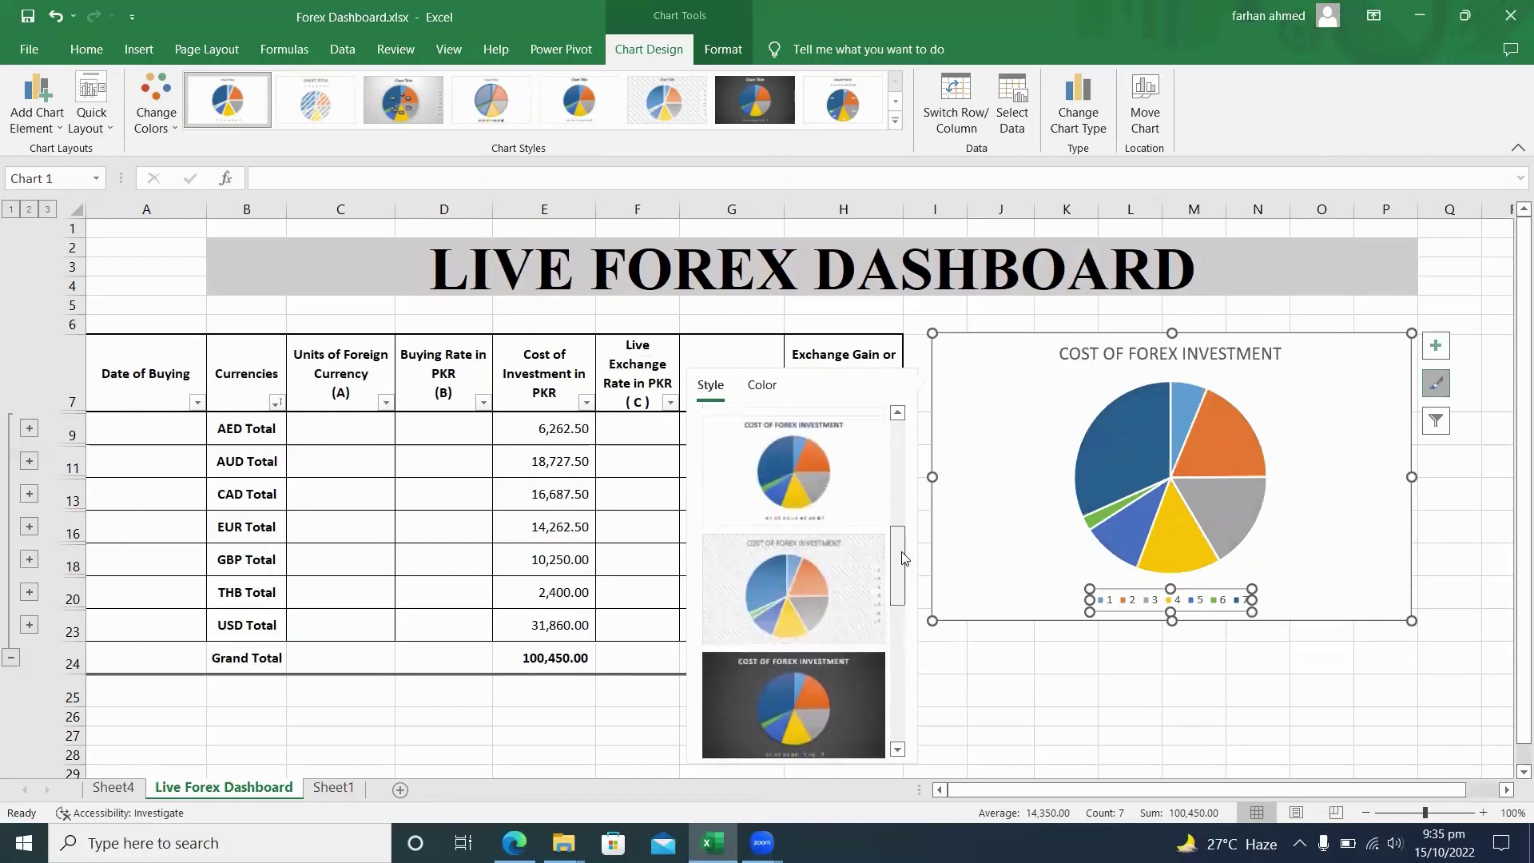
pyautogui.click(804, 588)
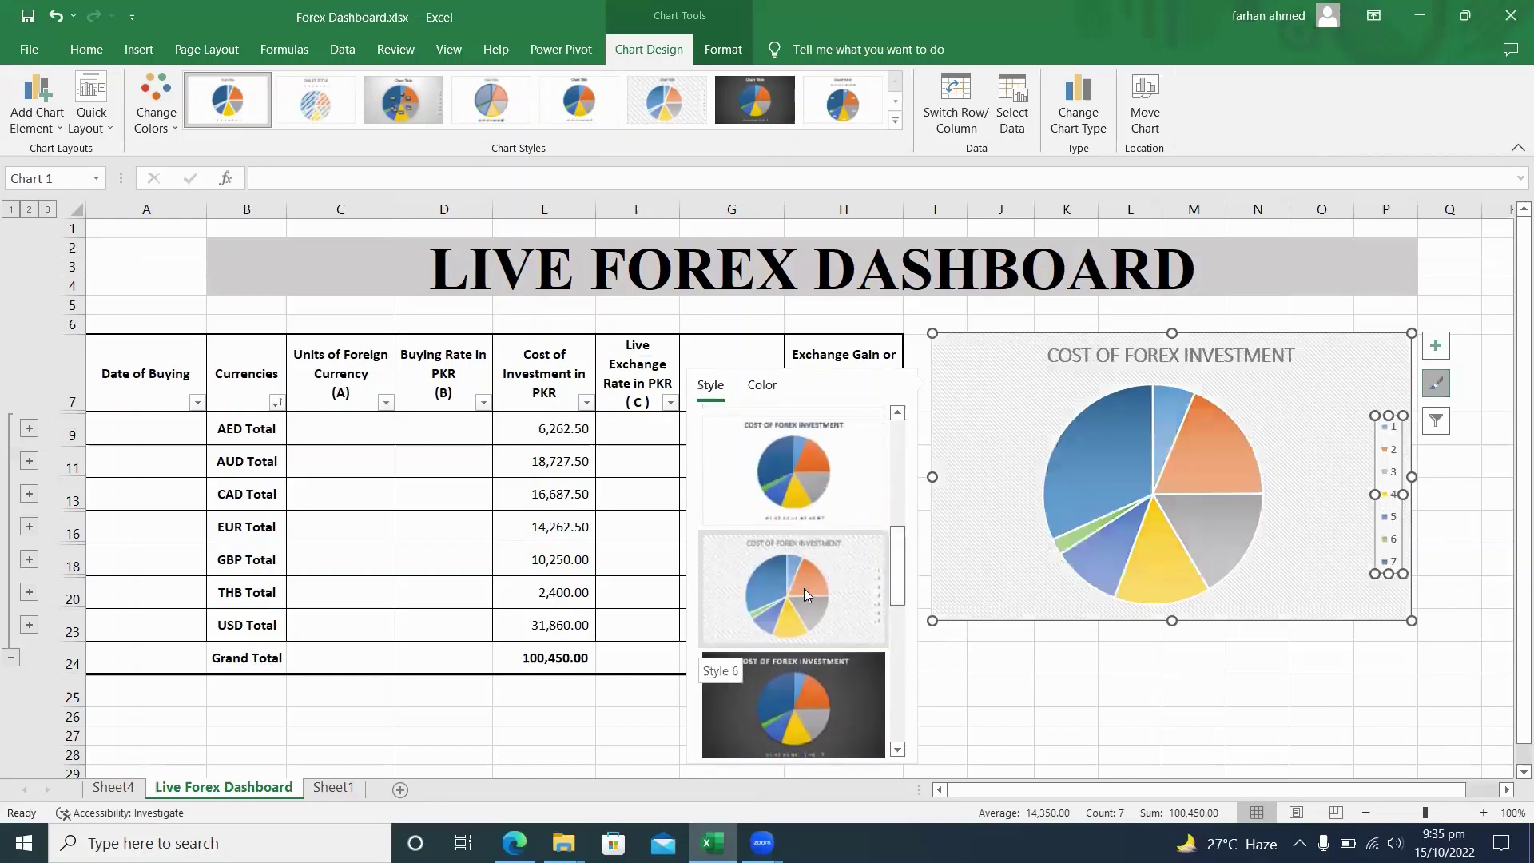
pyautogui.moveTo(898, 582); pyautogui.dragTo(898, 518)
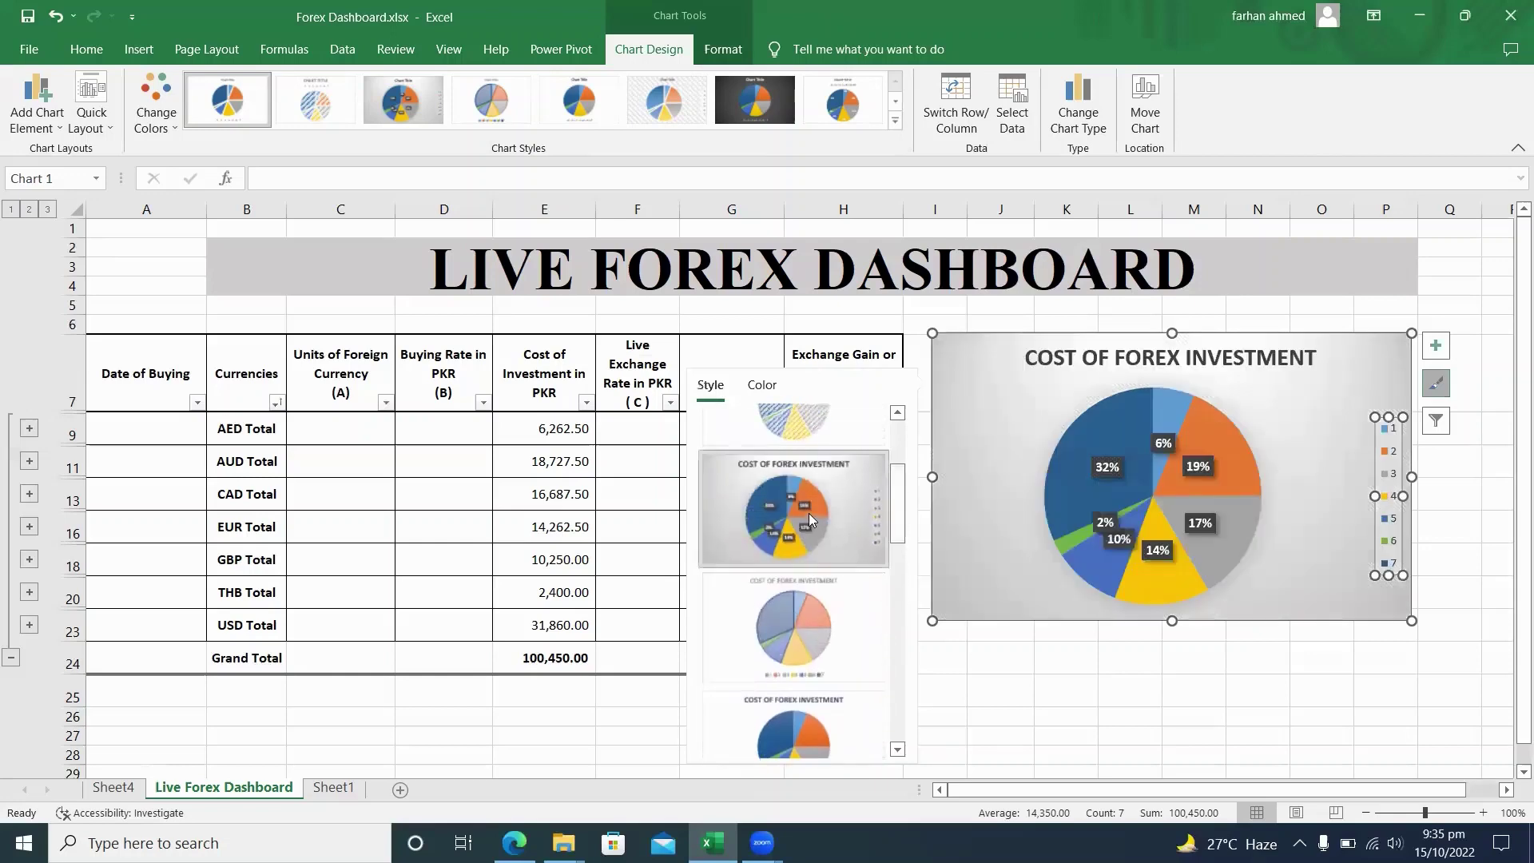
pyautogui.click(809, 513)
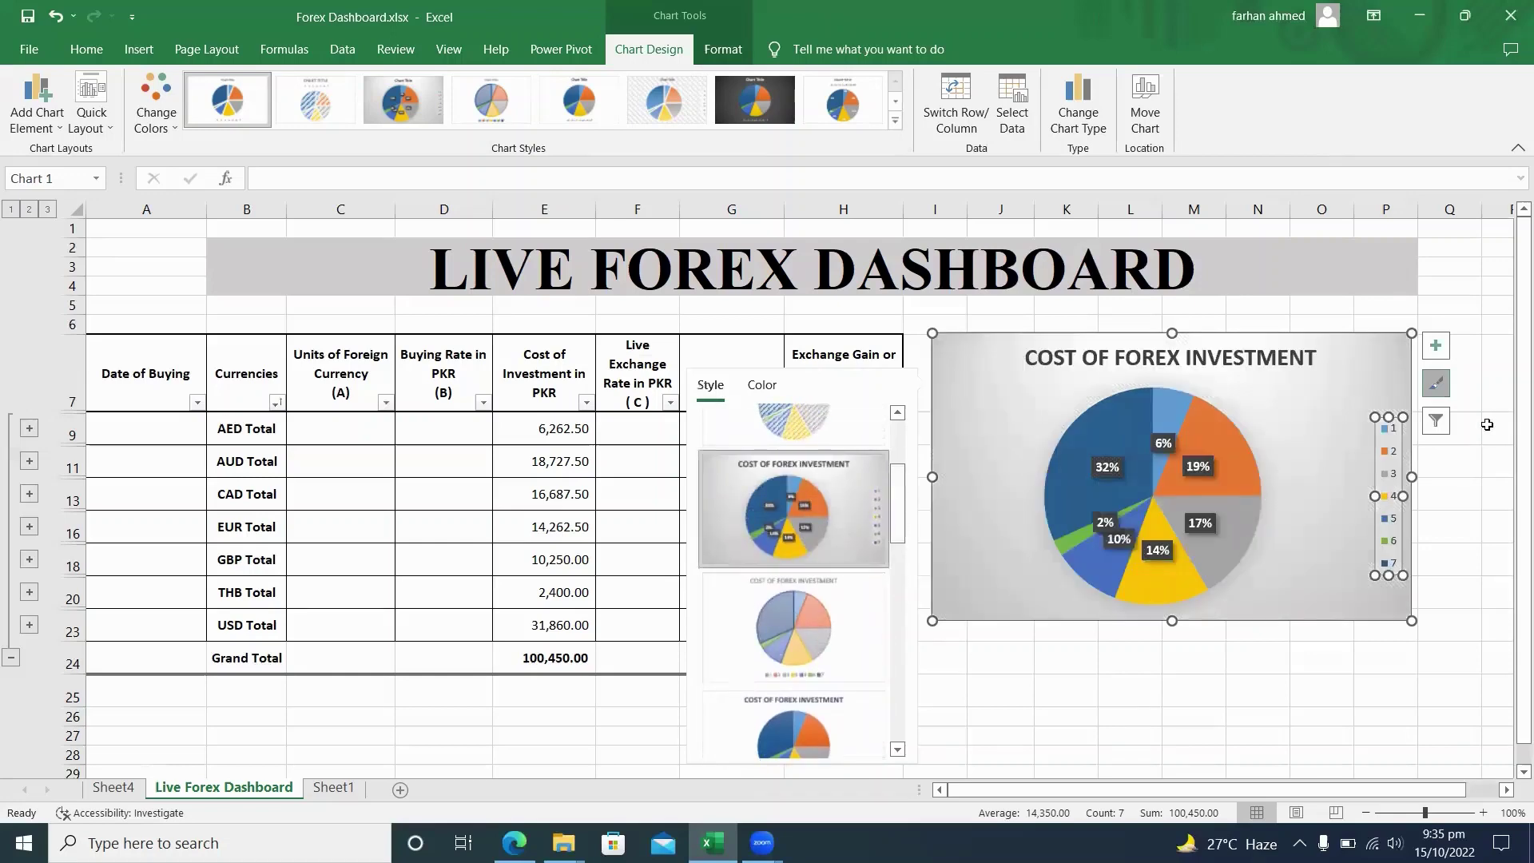
# Step: Replace the cost pie chart's numbered category labels with AED,AUD,CAD,EUR,GBP,THB,USD through its data source settings
pyautogui.rightClick(1386, 471)
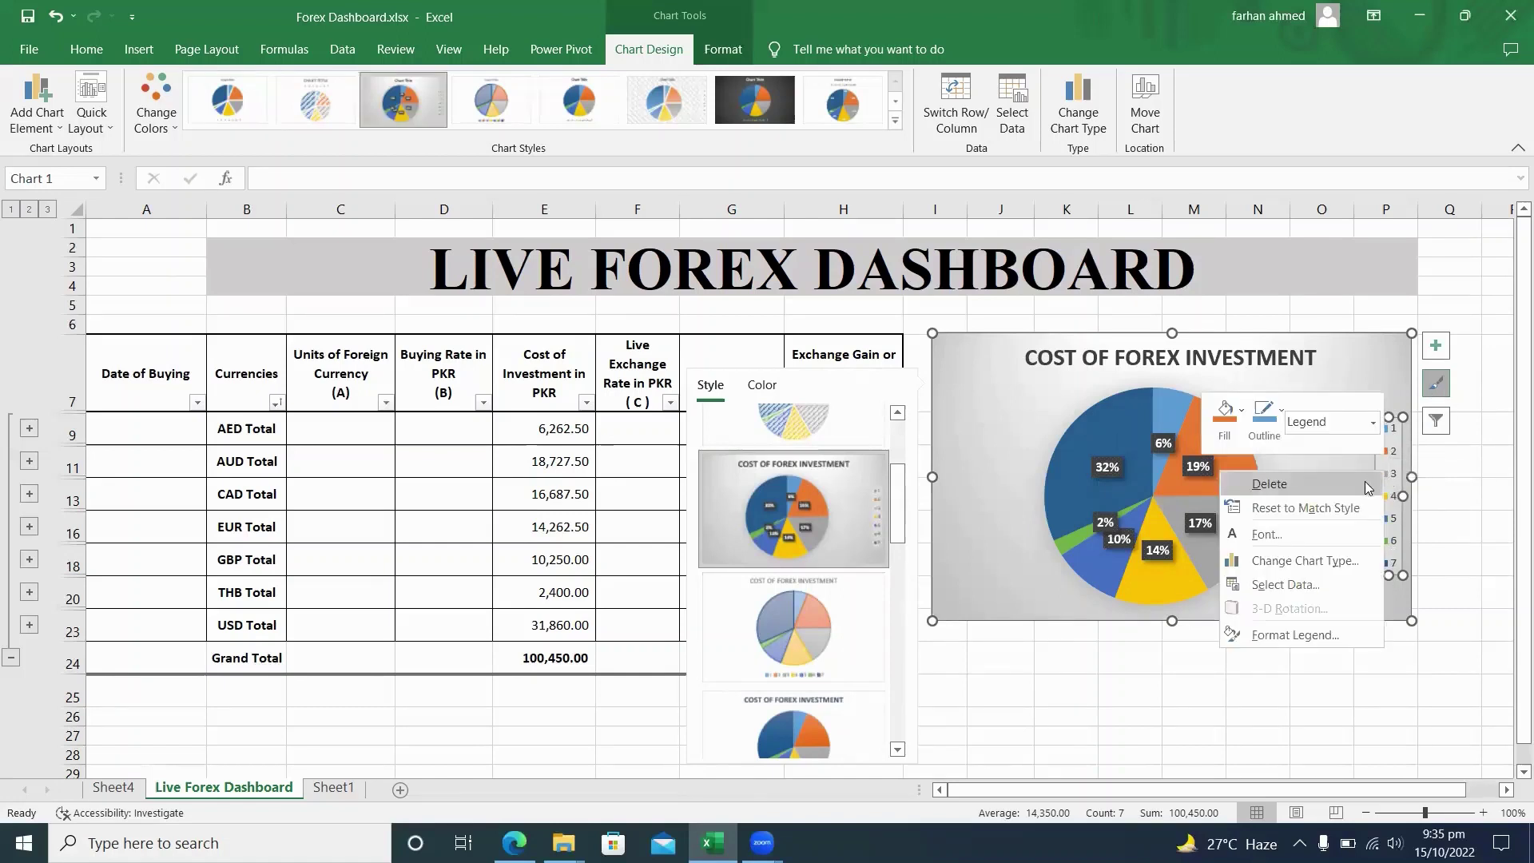
pyautogui.click(1327, 584)
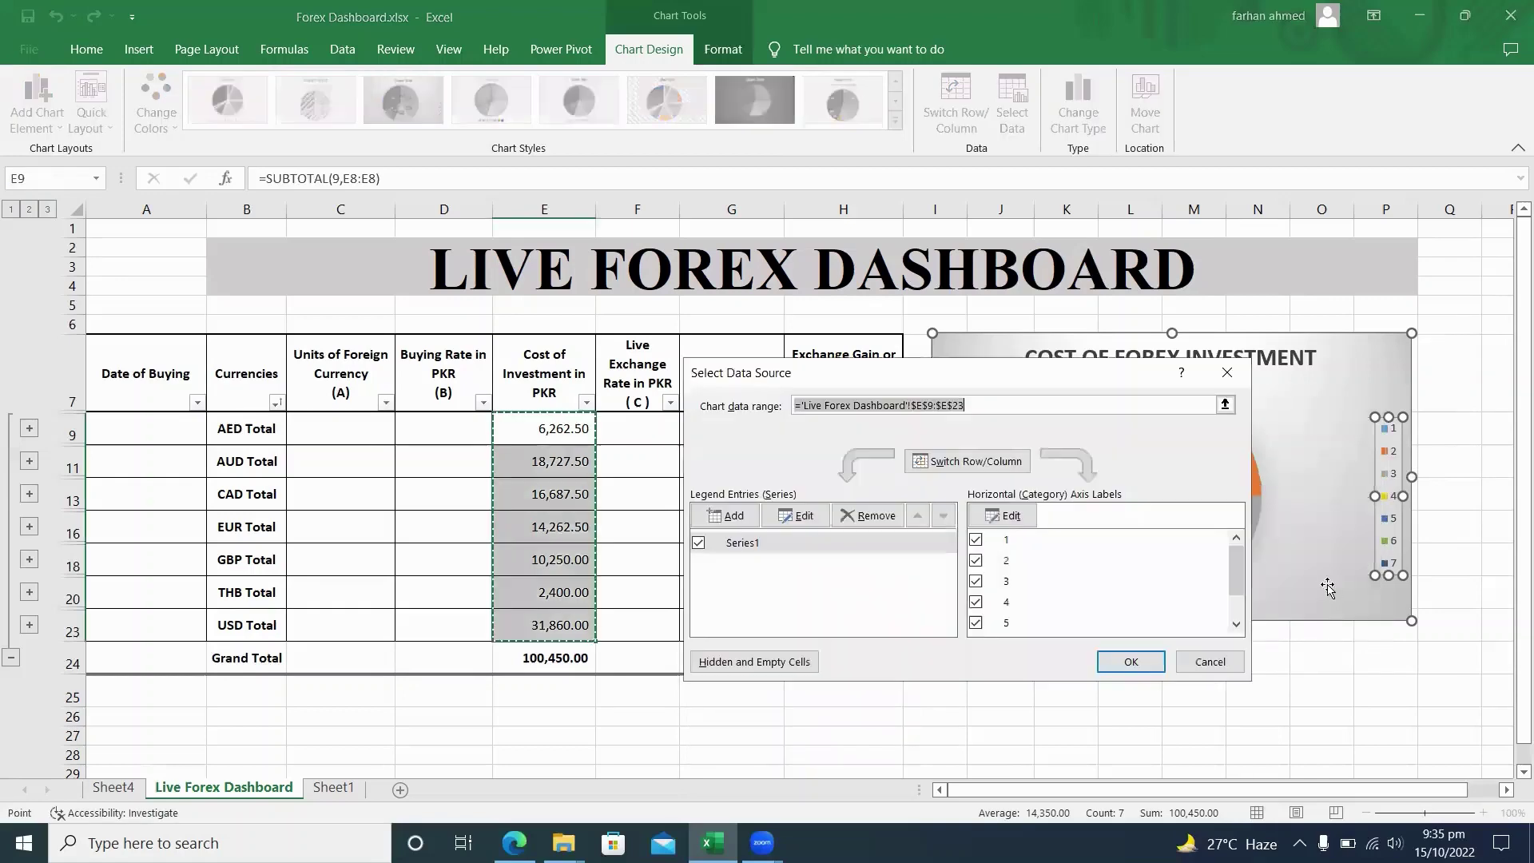
pyautogui.click(1009, 517)
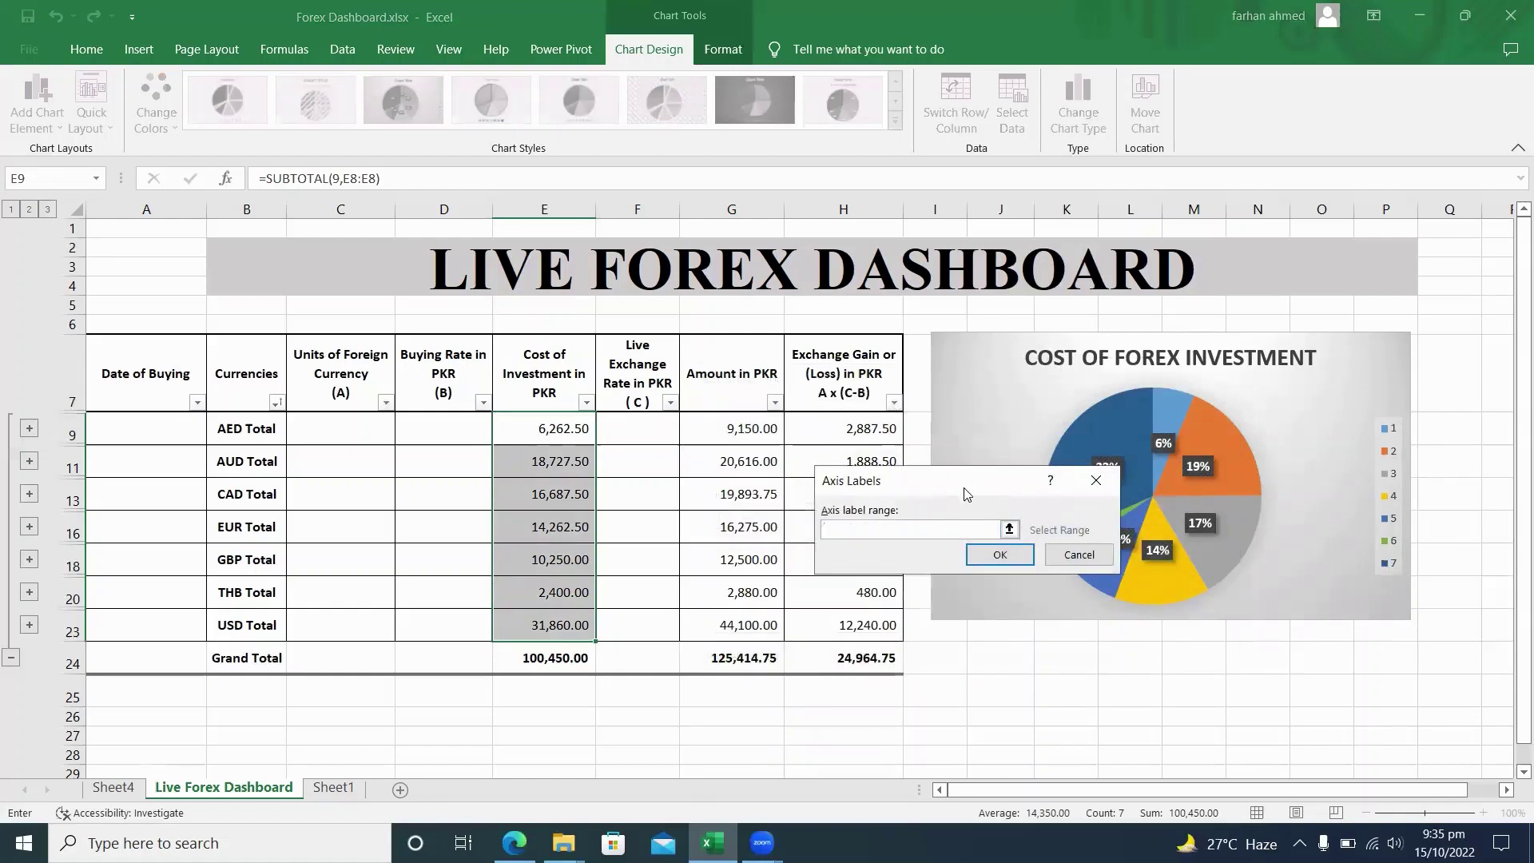
pyautogui.moveTo(965, 493); pyautogui.dragTo(1024, 531)
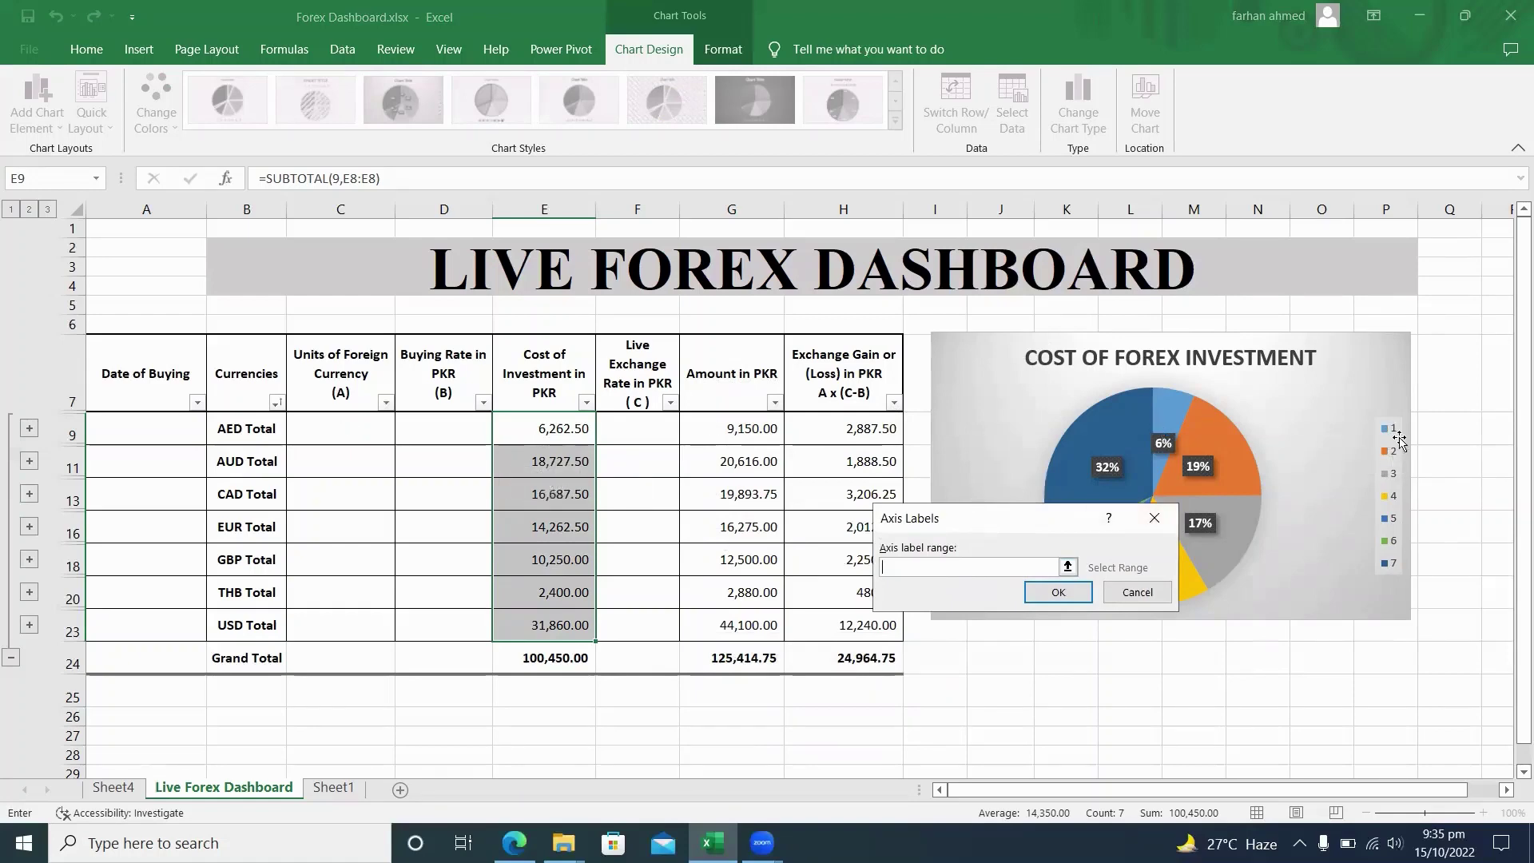
pyautogui.moveTo(1168, 422)
pyautogui.write('AED,AUD,CAD,EUR,')
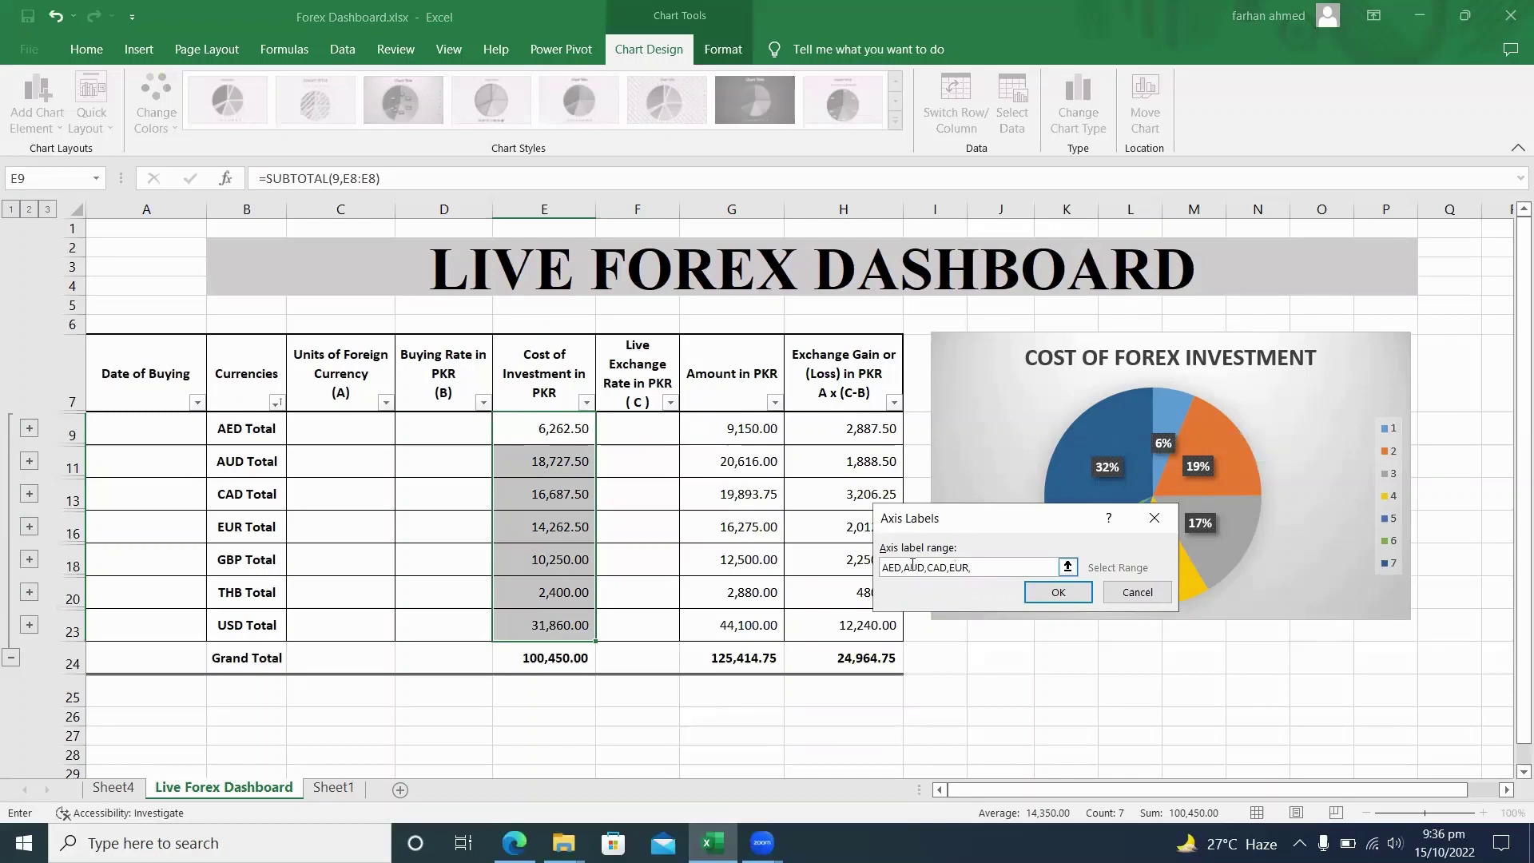
pyautogui.write('GBP,THB,USD')
pyautogui.click(1069, 595)
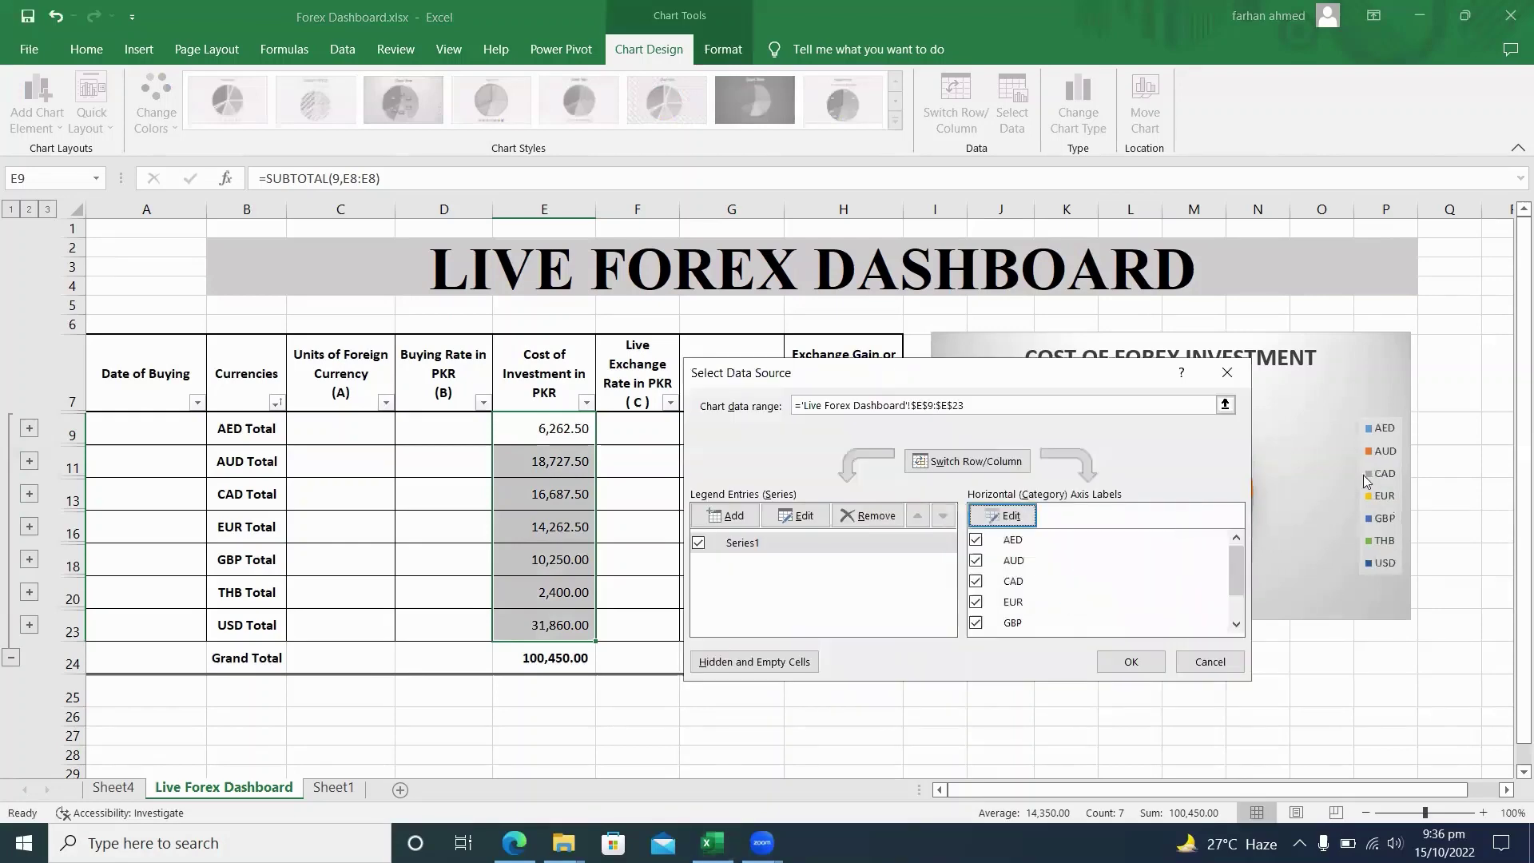
pyautogui.click(1131, 662)
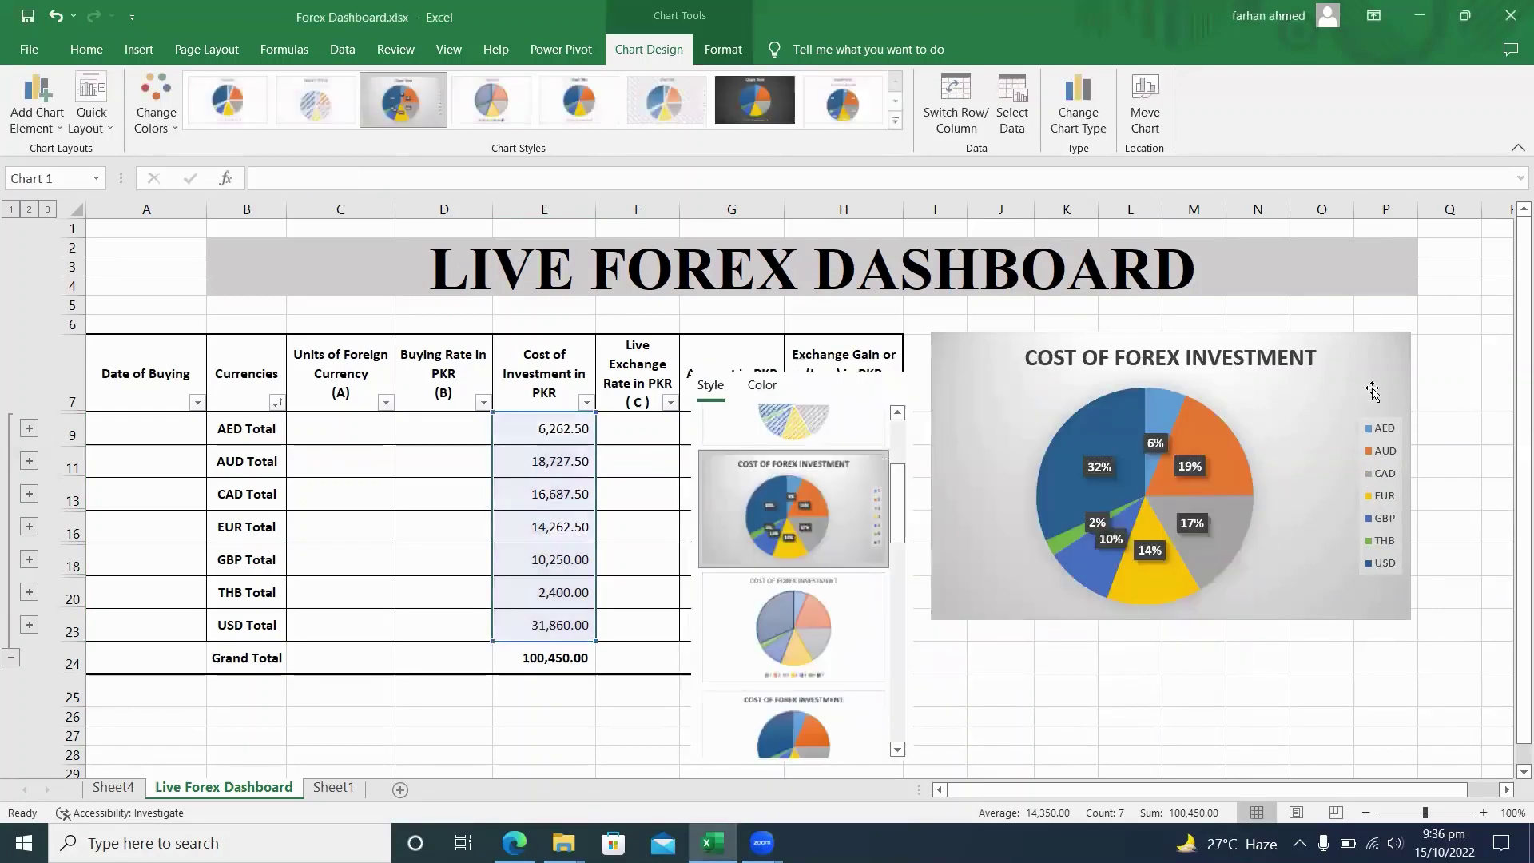
pyautogui.click(1384, 435)
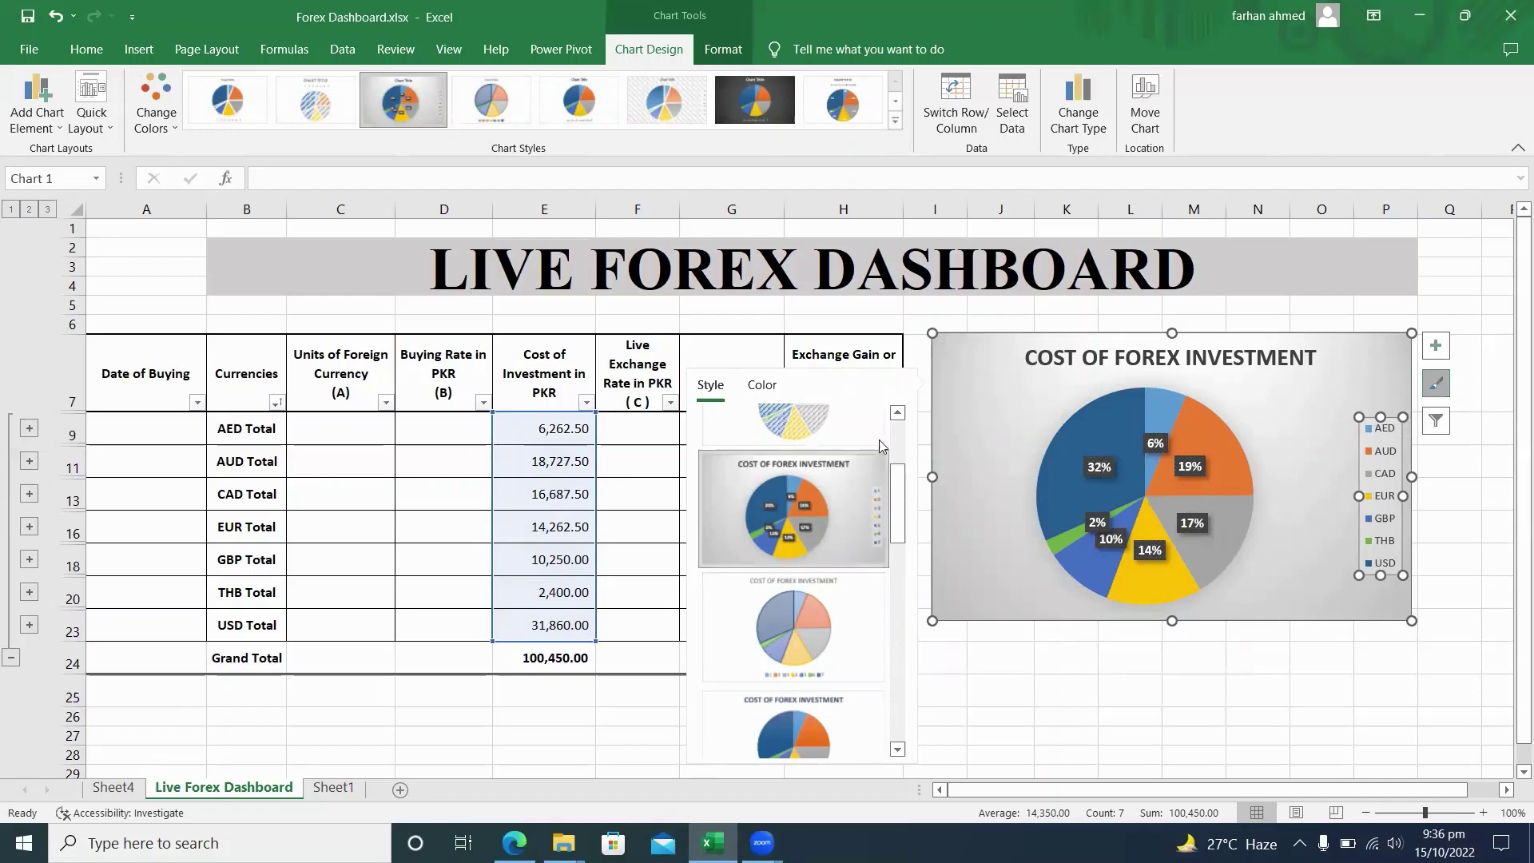
pyautogui.moveTo(895, 516); pyautogui.dragTo(891, 437)
pyautogui.click(1025, 685)
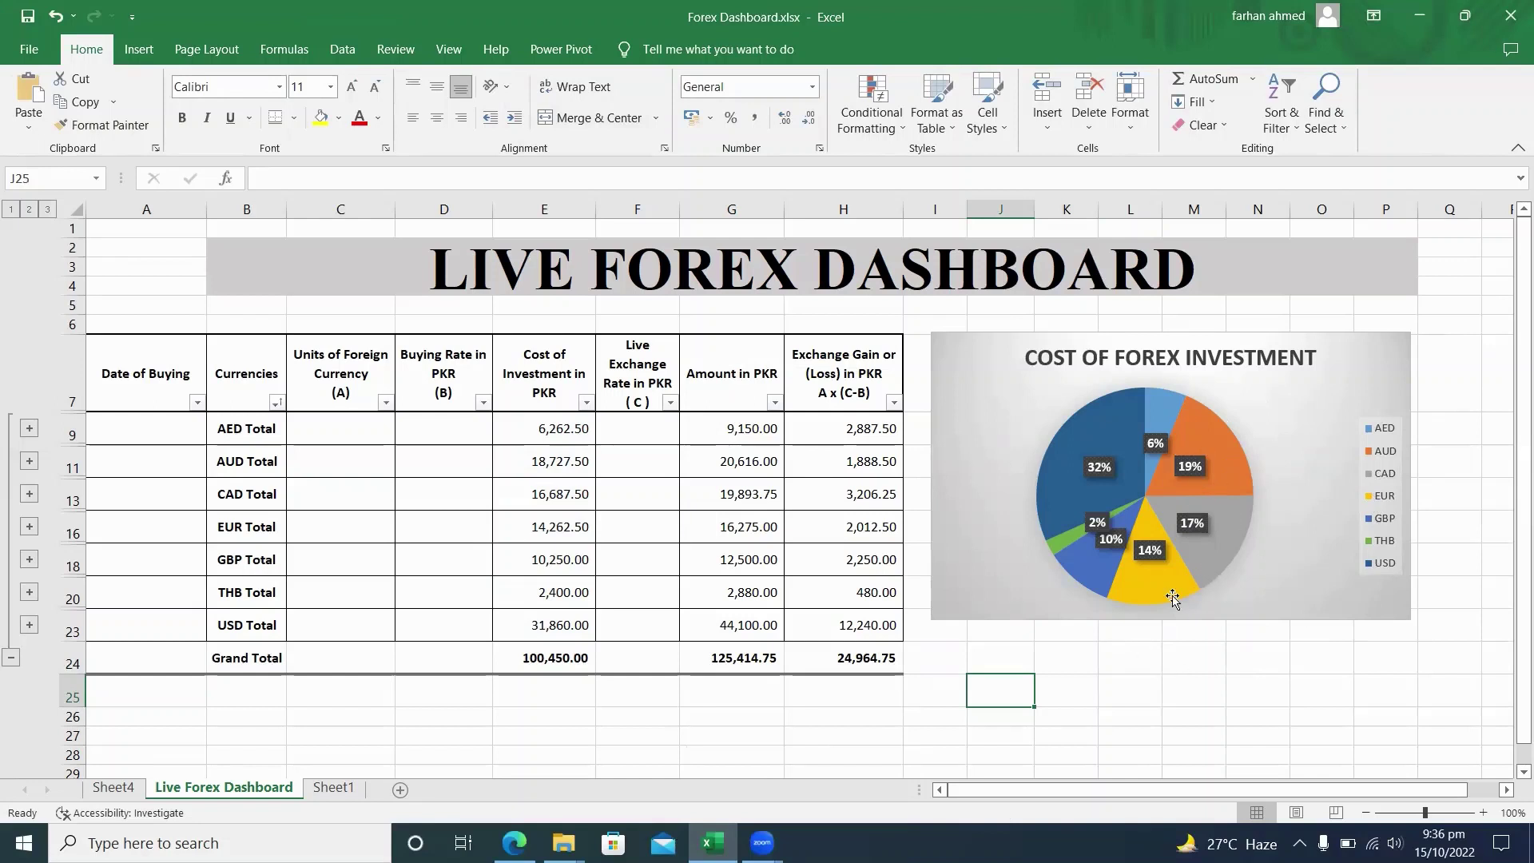
pyautogui.moveTo(1172, 598)
pyautogui.click(953, 656)
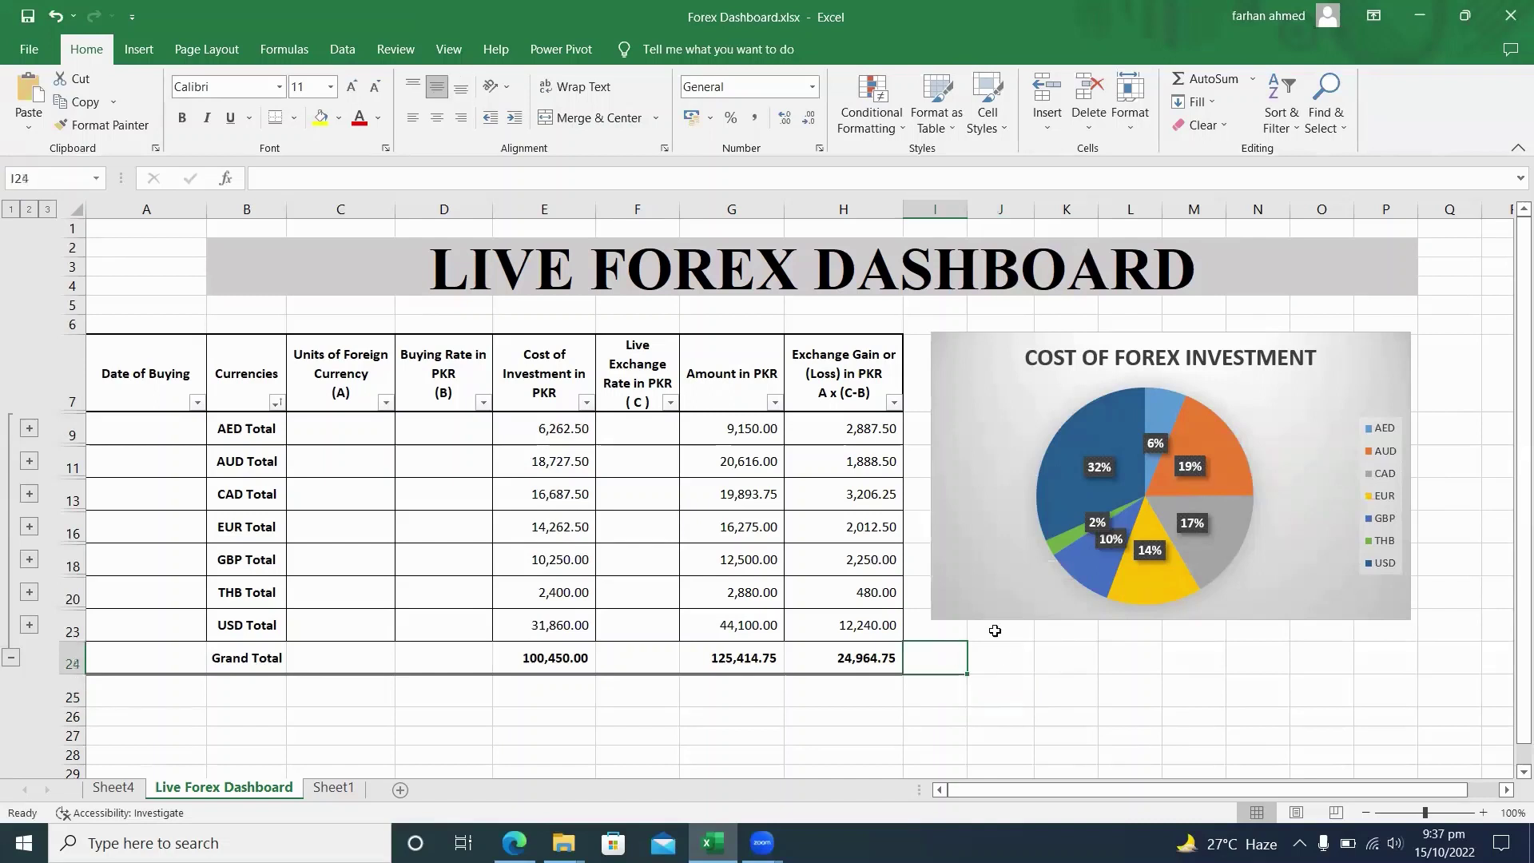
pyautogui.click(995, 625)
pyautogui.click(995, 652)
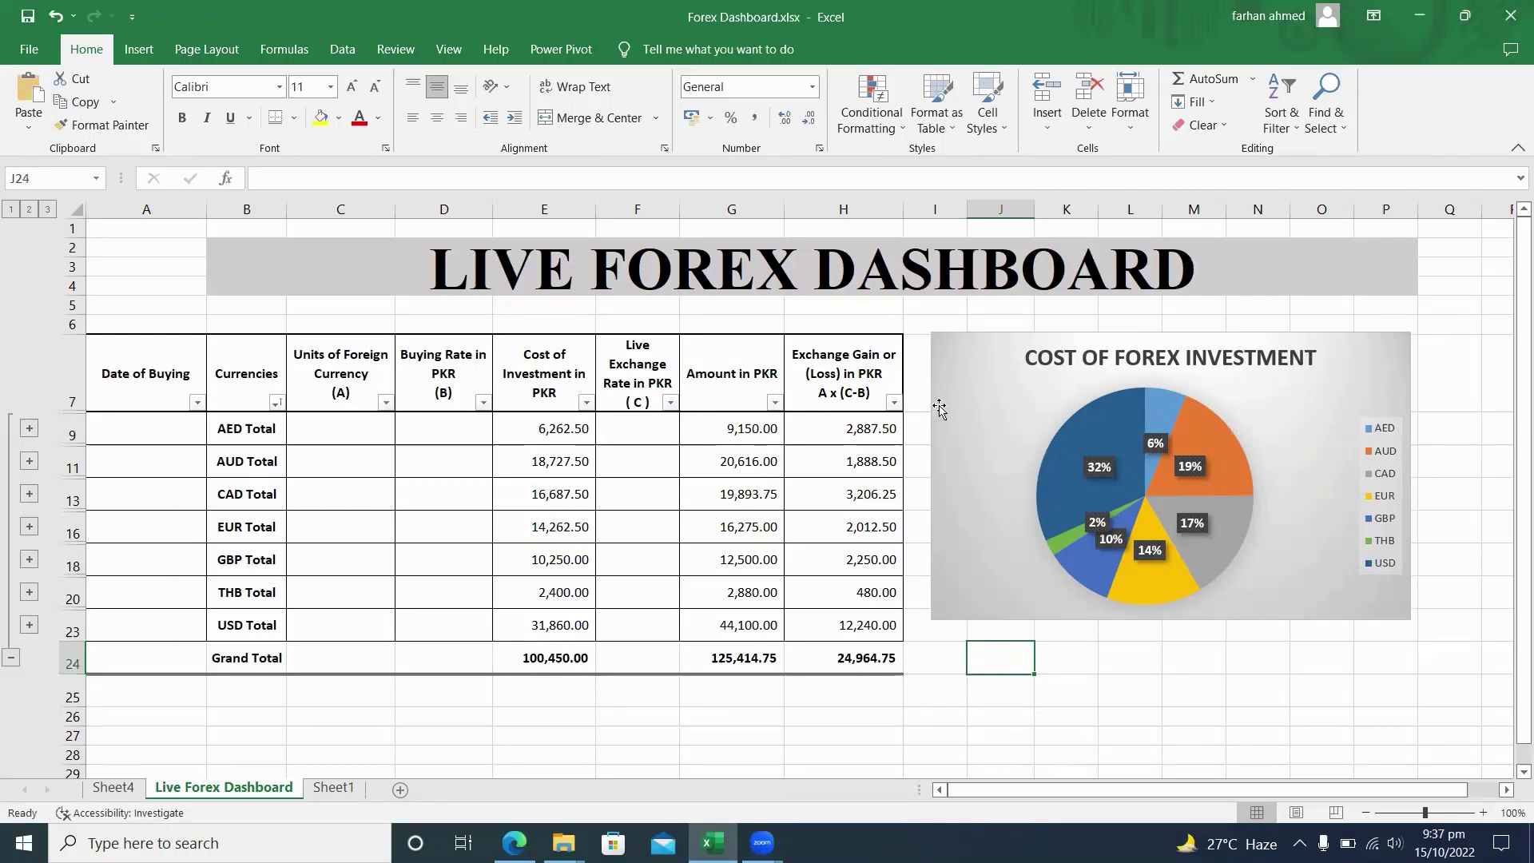
# Step: Insert a 2-D Pie chart of the currency totals for Exchange Gain or (Loss), H9 to H23, and place it directly below the cost chart
pyautogui.click(859, 432)
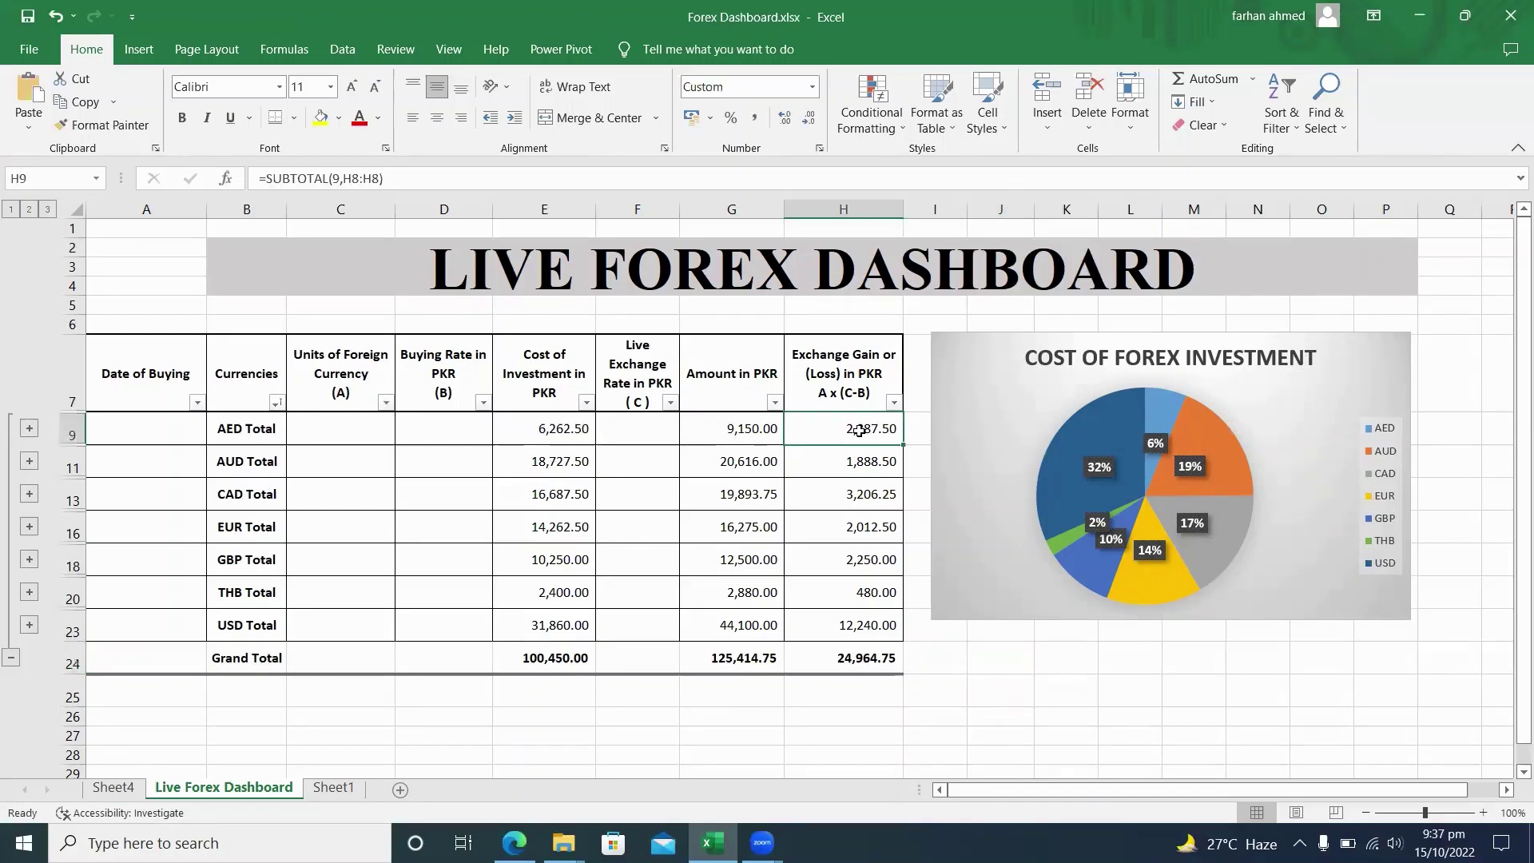
pyautogui.hotkey('shift', 'Down')
pyautogui.hotkey('shift', 'Down')
pyautogui.hotkey('shift', 'Down')
pyautogui.hotkey('shift', 'Down')
pyautogui.hotkey('shift', 'Down')
pyautogui.hotkey('shift', 'Down')
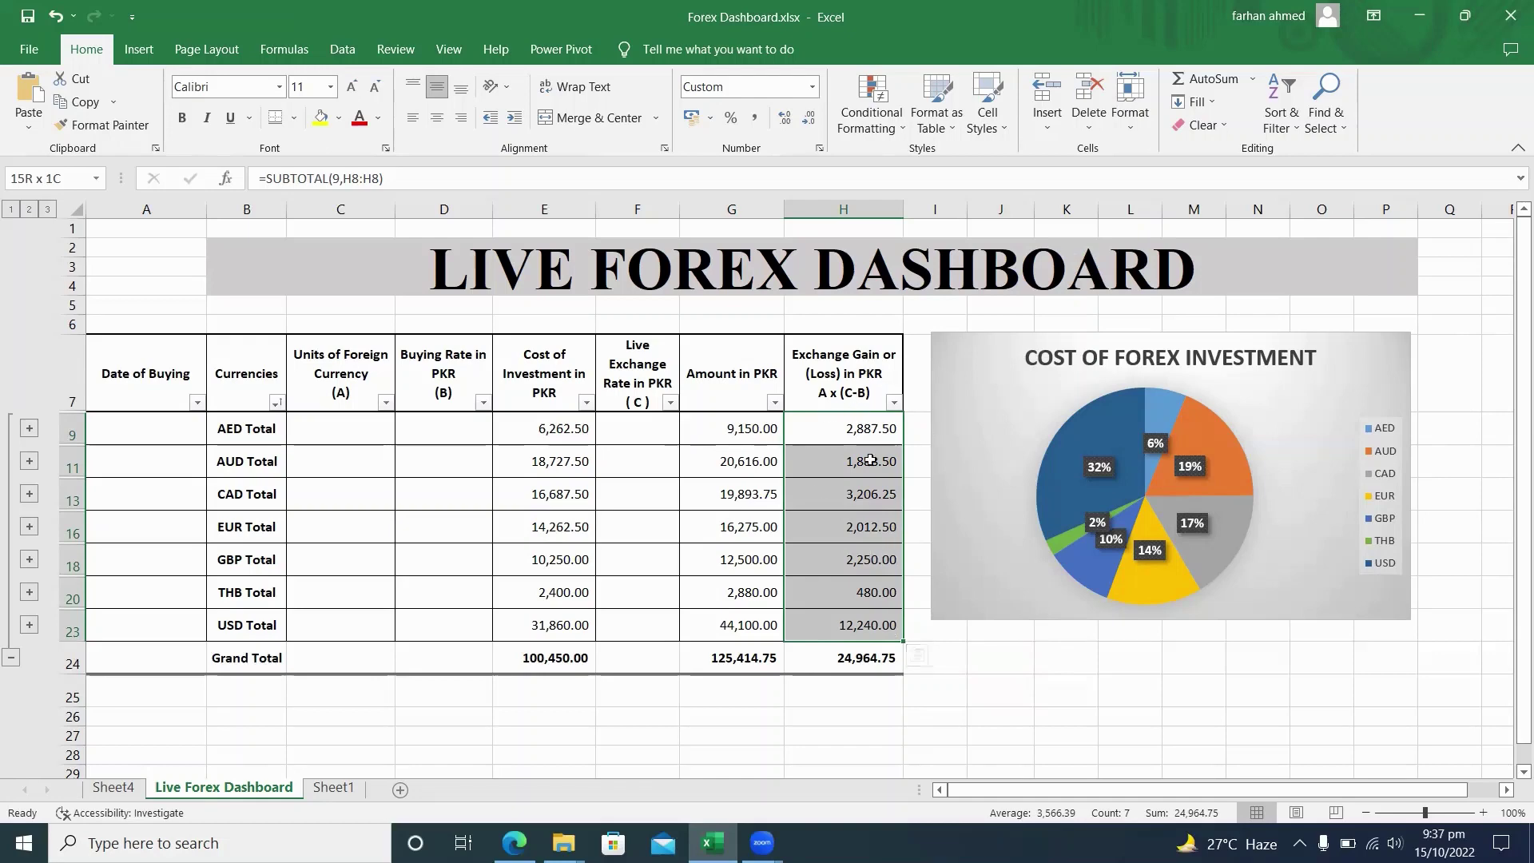
pyautogui.click(138, 48)
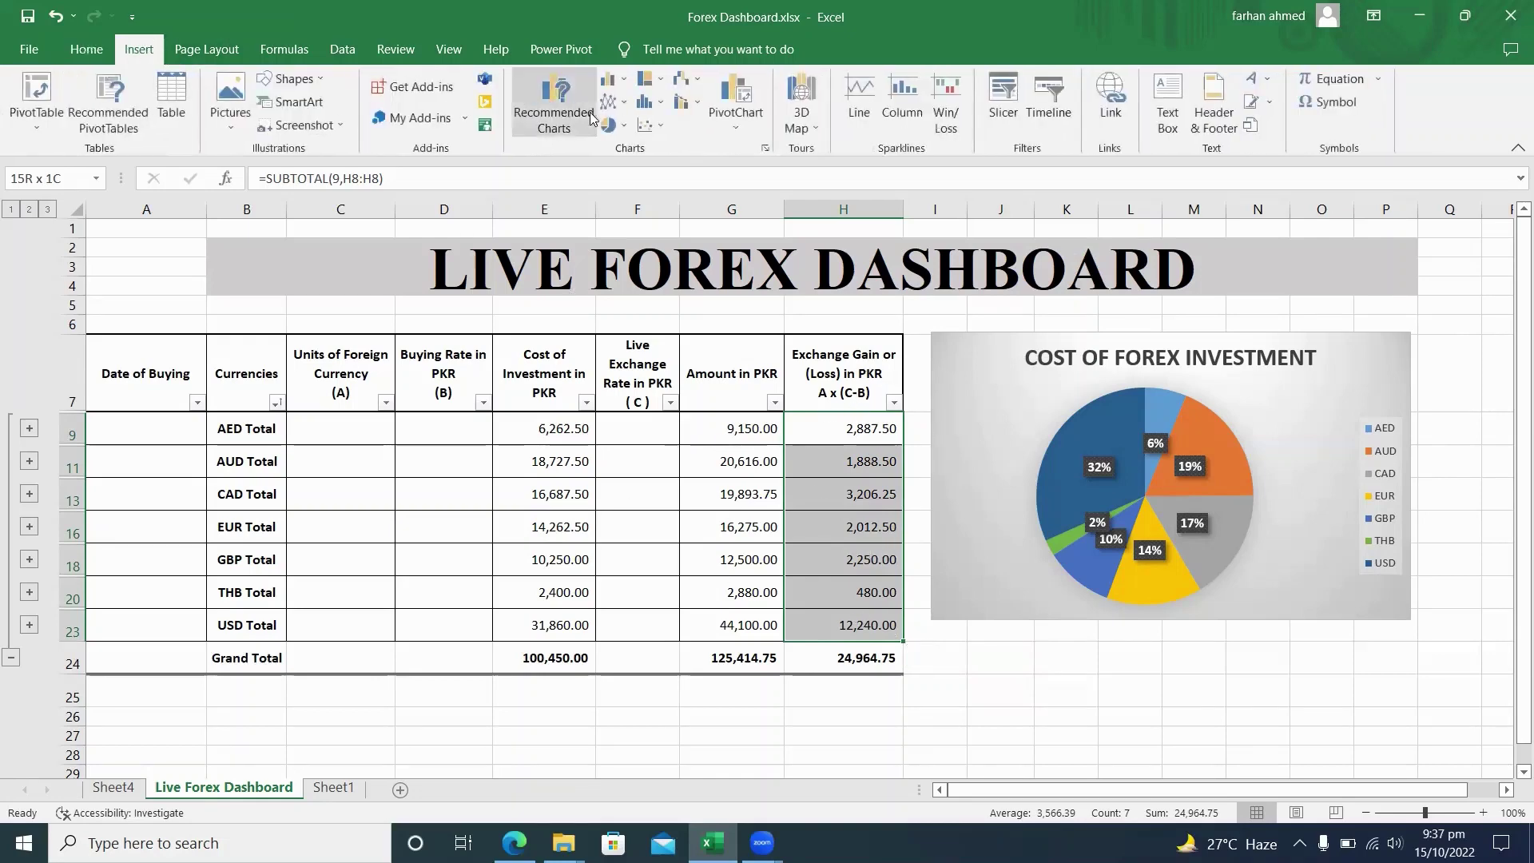
pyautogui.click(623, 128)
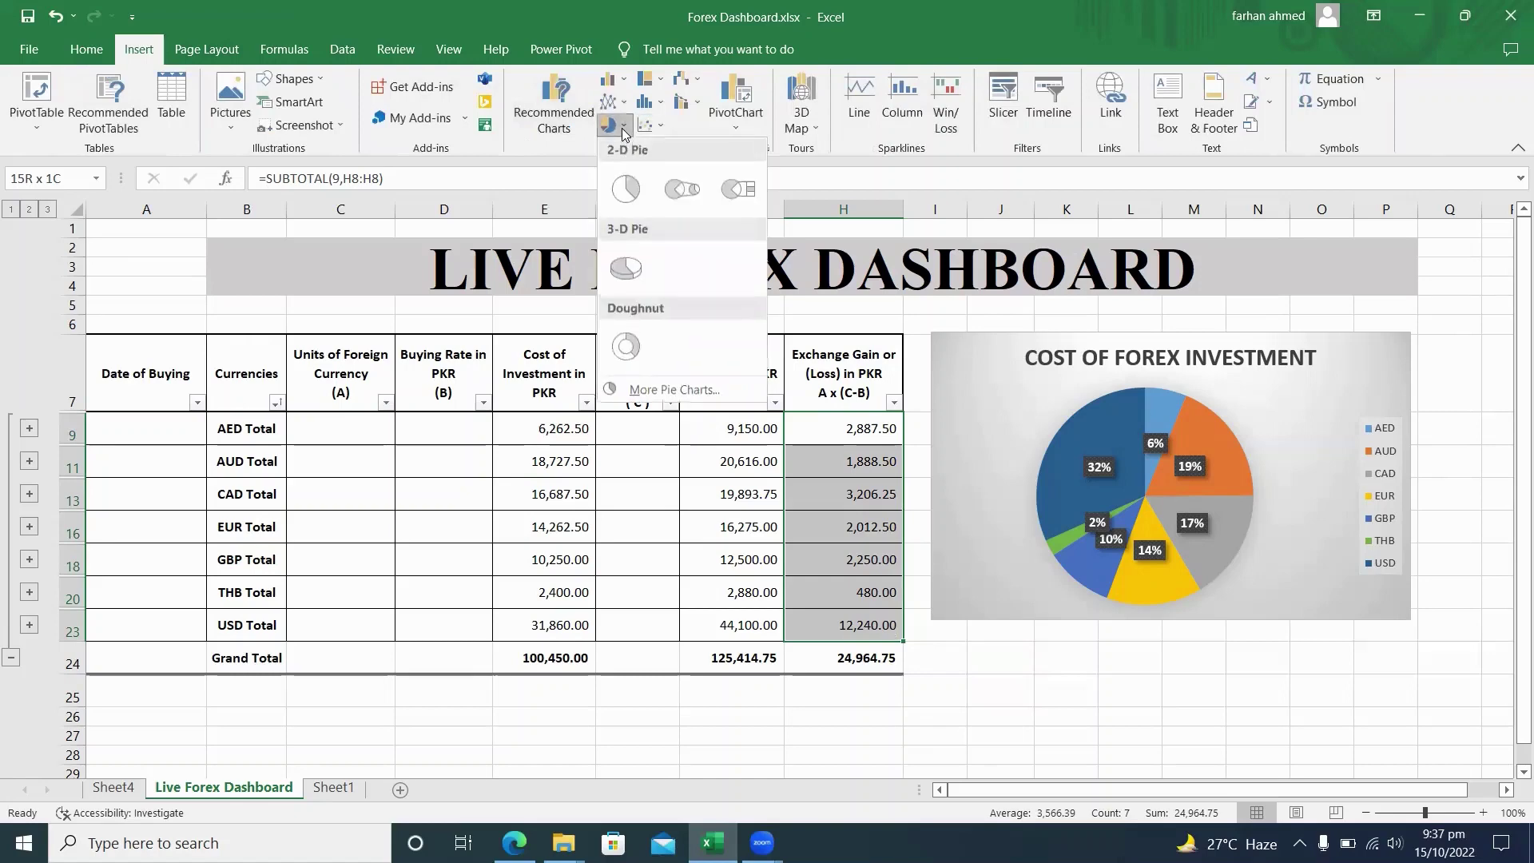
pyautogui.click(623, 189)
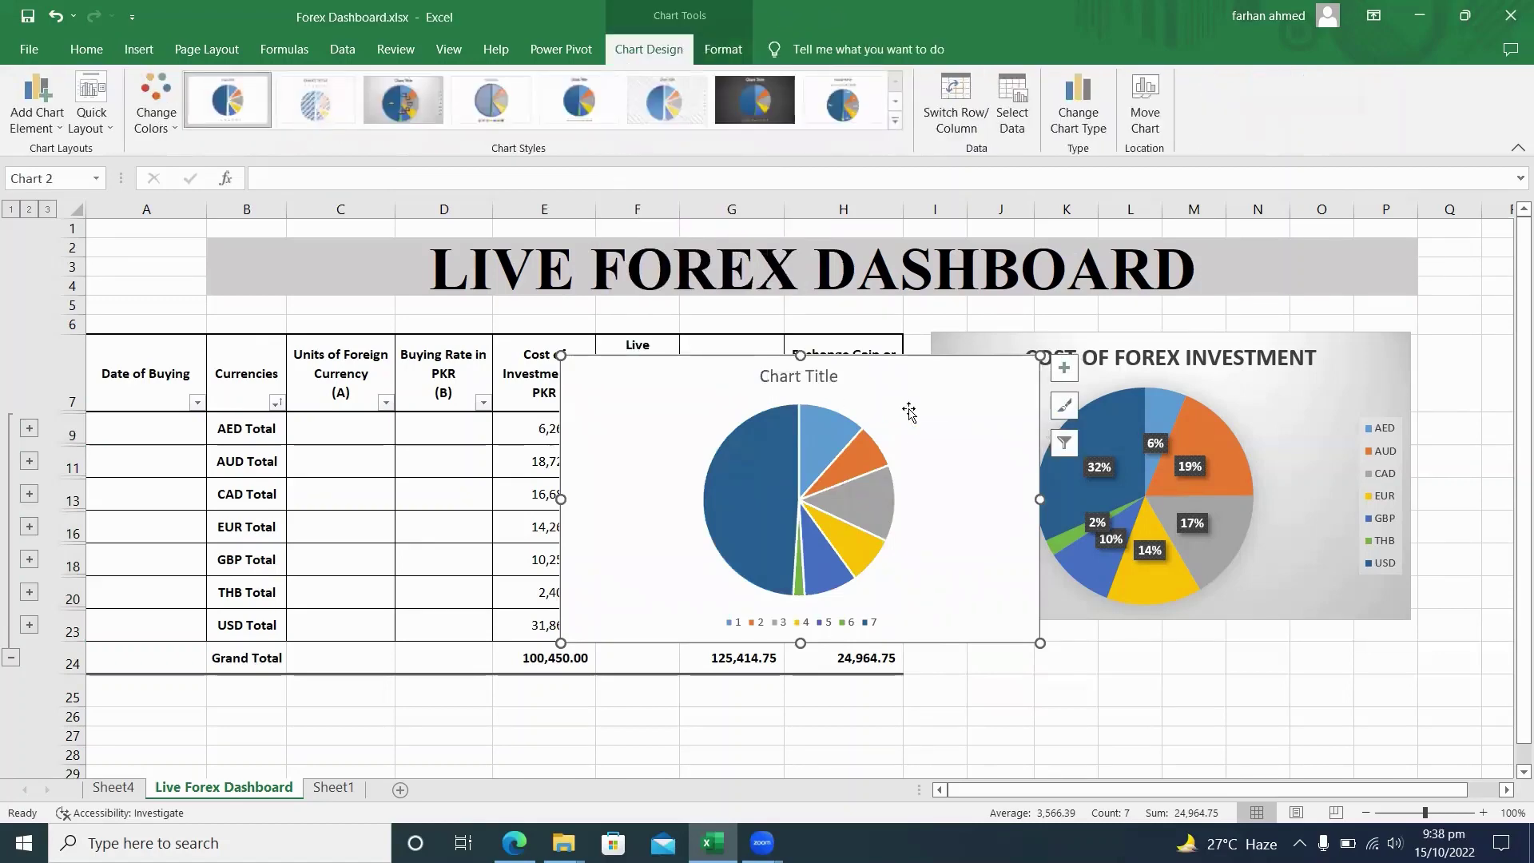
pyautogui.moveTo(909, 411); pyautogui.dragTo(1282, 685)
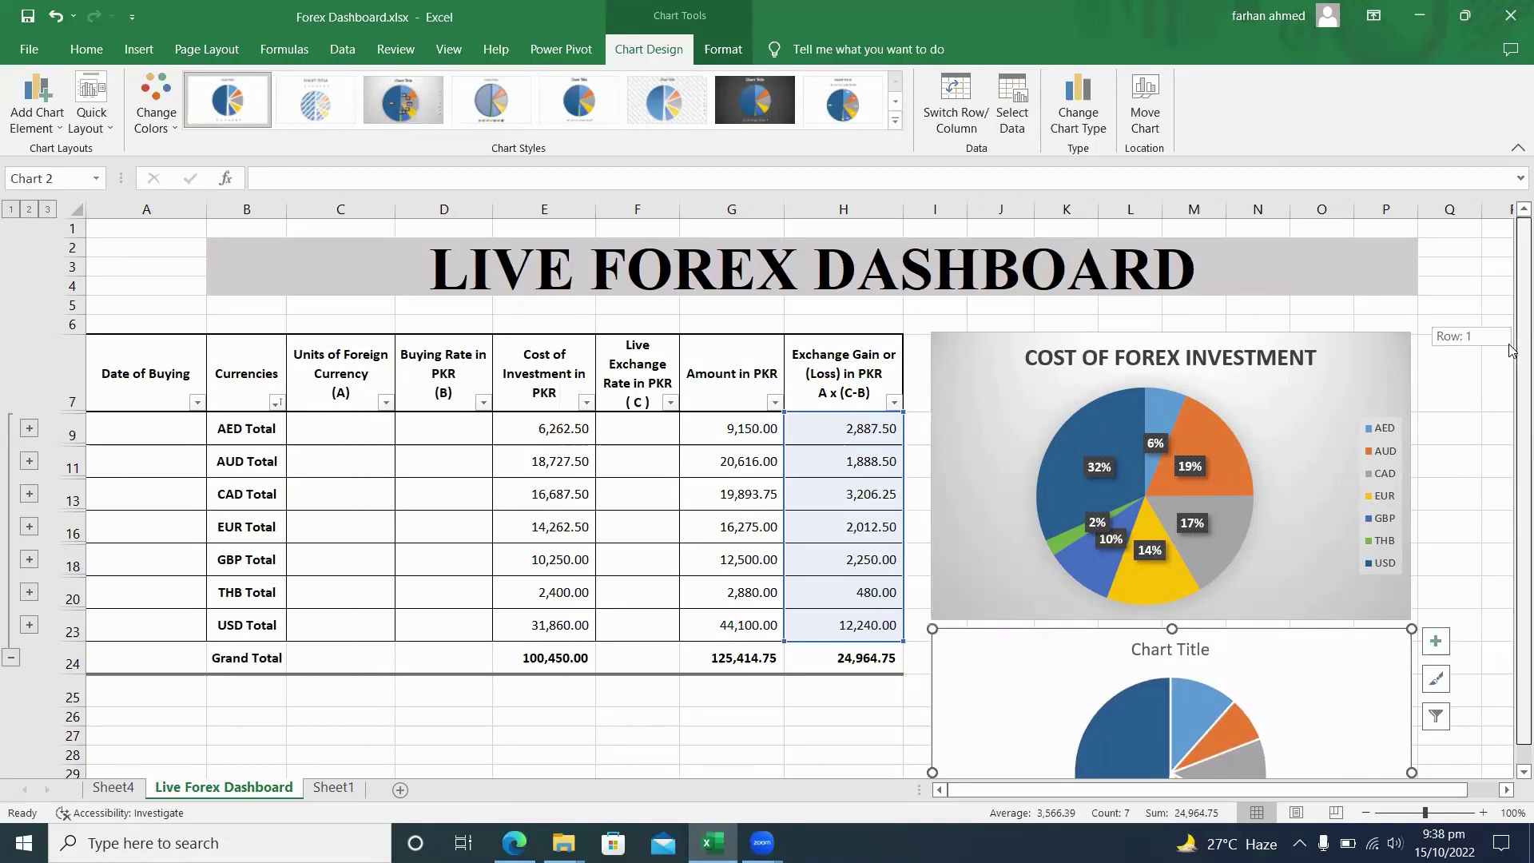
# Step: Clear the default title text of the exchange gain or loss pie chart
pyautogui.scroll(-1, 1510, 400)
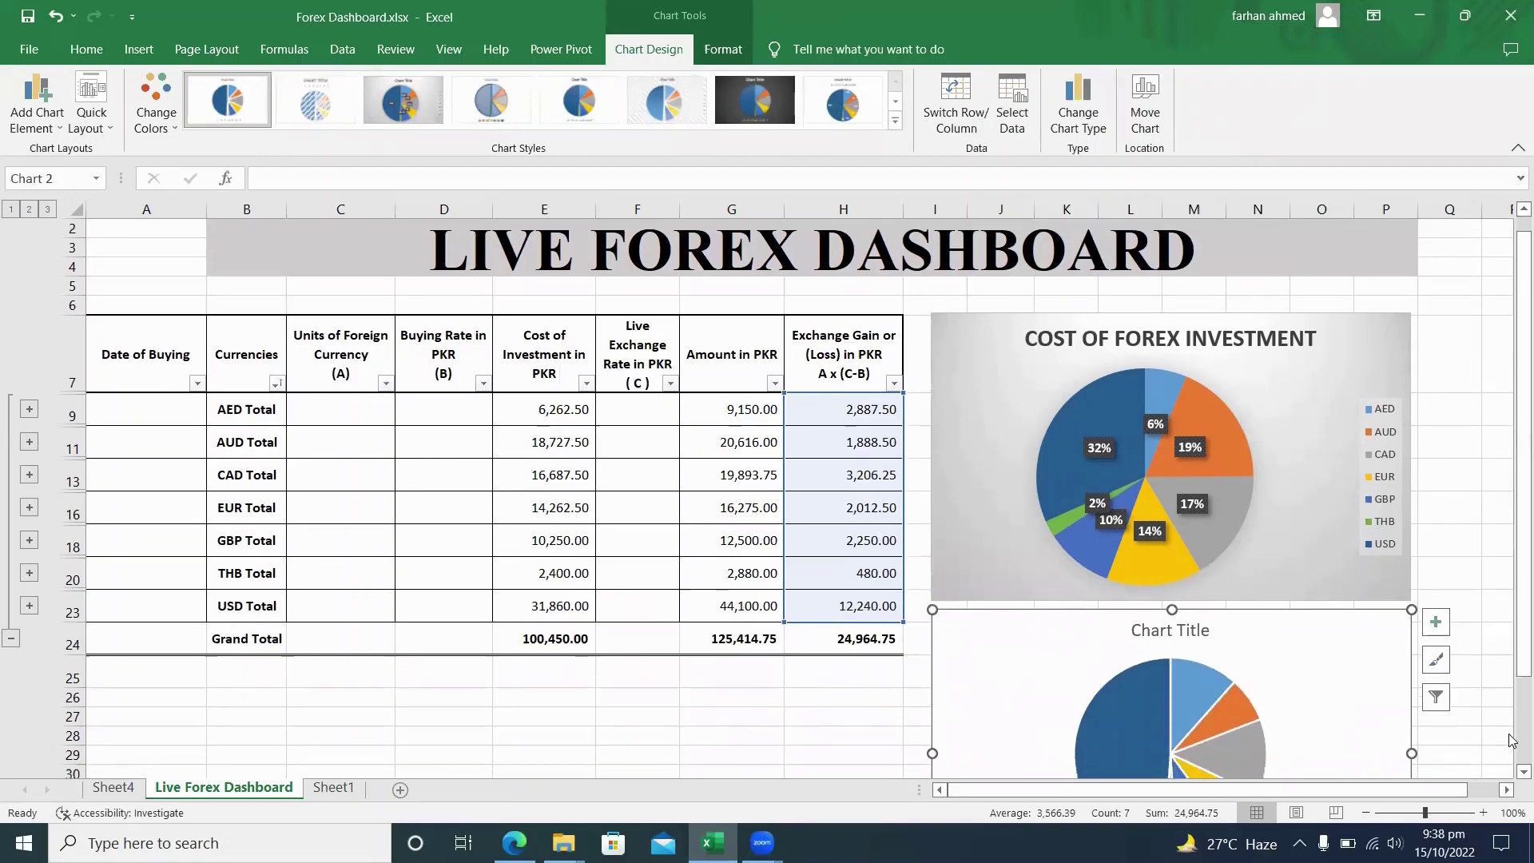
pyautogui.scroll(-1, 1511, 772)
pyautogui.scroll(-4, 1511, 772)
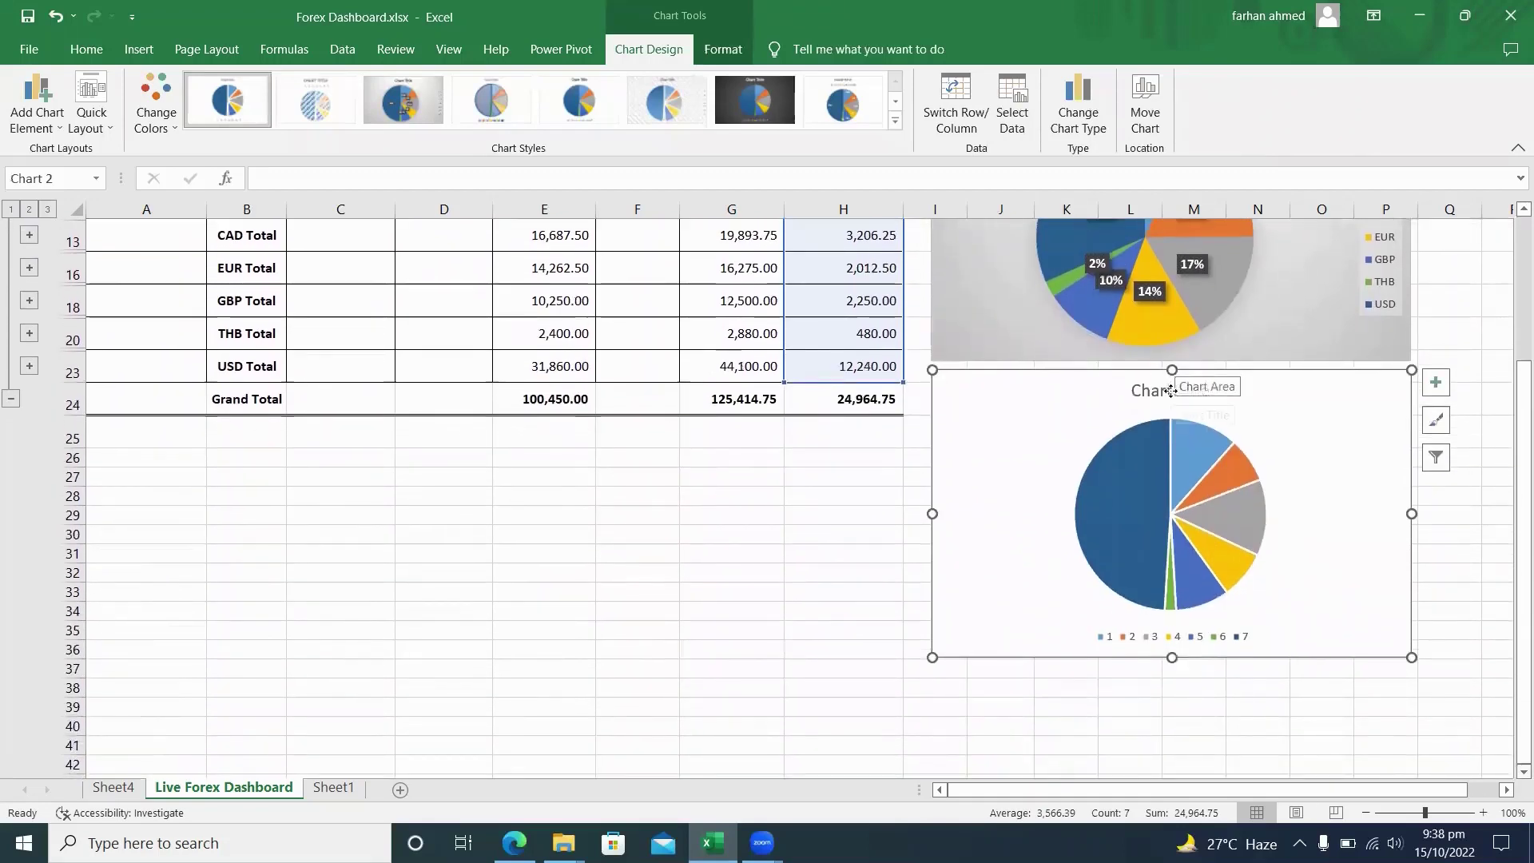
pyautogui.click(1172, 395)
pyautogui.doubleClick(1205, 395)
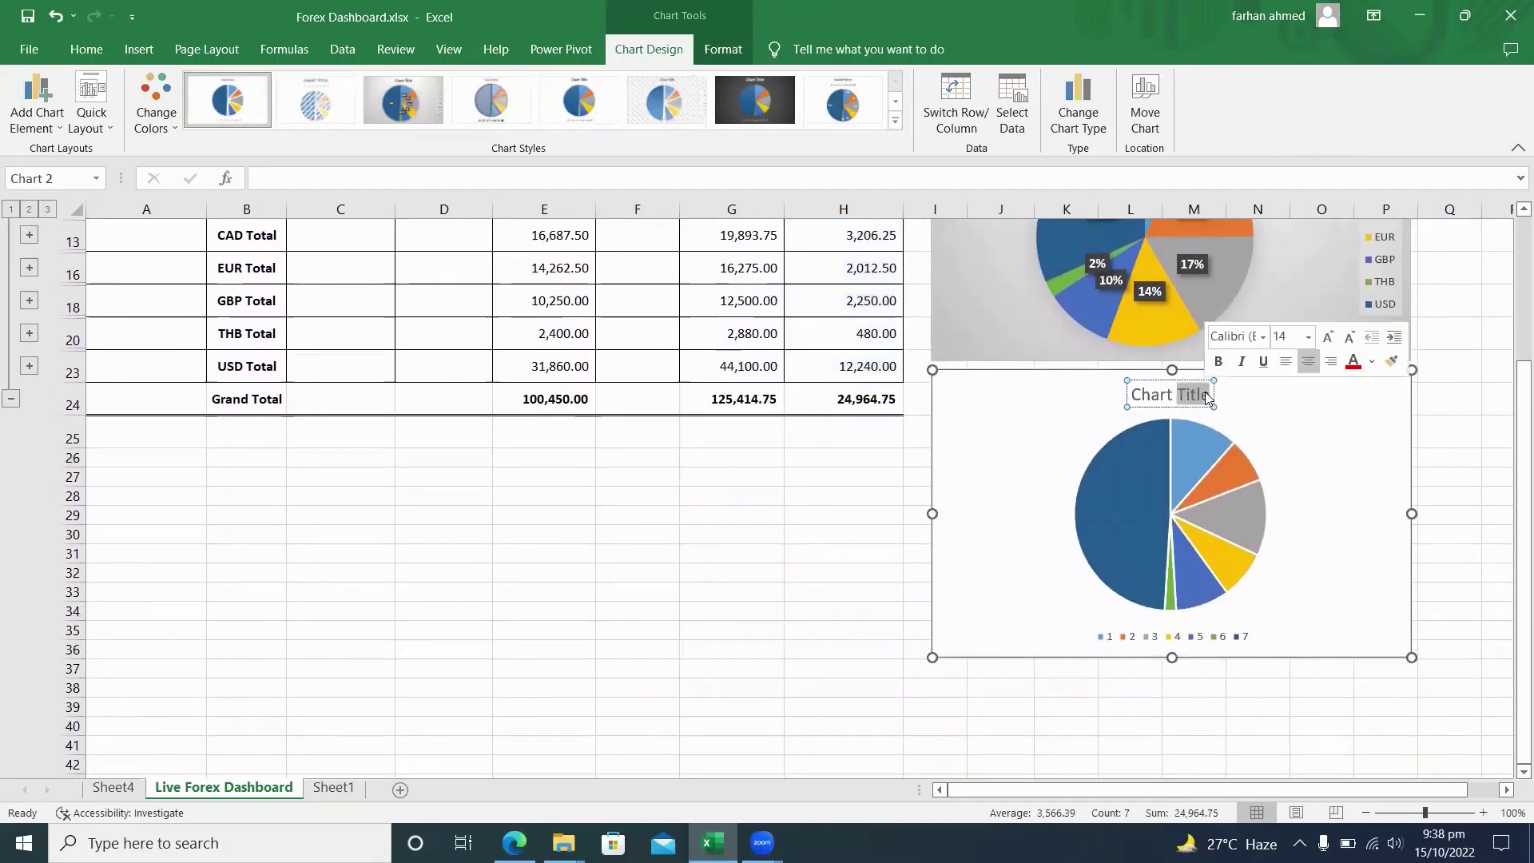
pyautogui.click(1205, 395)
pyautogui.press('BackSpace')
pyautogui.press('BackSpace')
pyautogui.press('BackSpace')
pyautogui.press('BackSpace')
pyautogui.press('BackSpace')
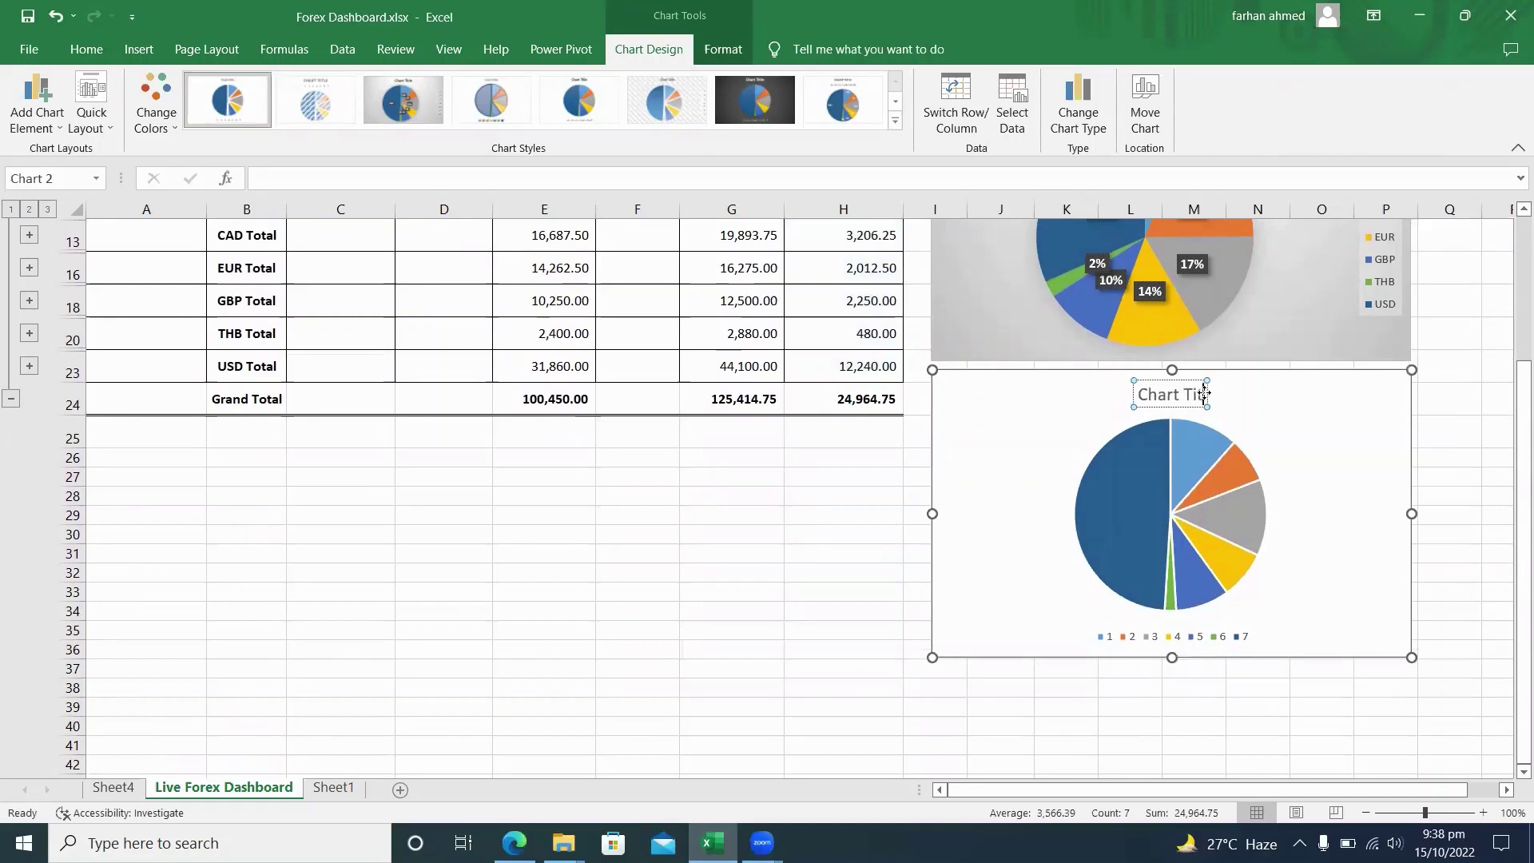
pyautogui.press('BackSpace')
pyautogui.press('BackSpace')
pyautogui.press('BackSpace')
pyautogui.press('BackSpace')
pyautogui.press('BackSpace')
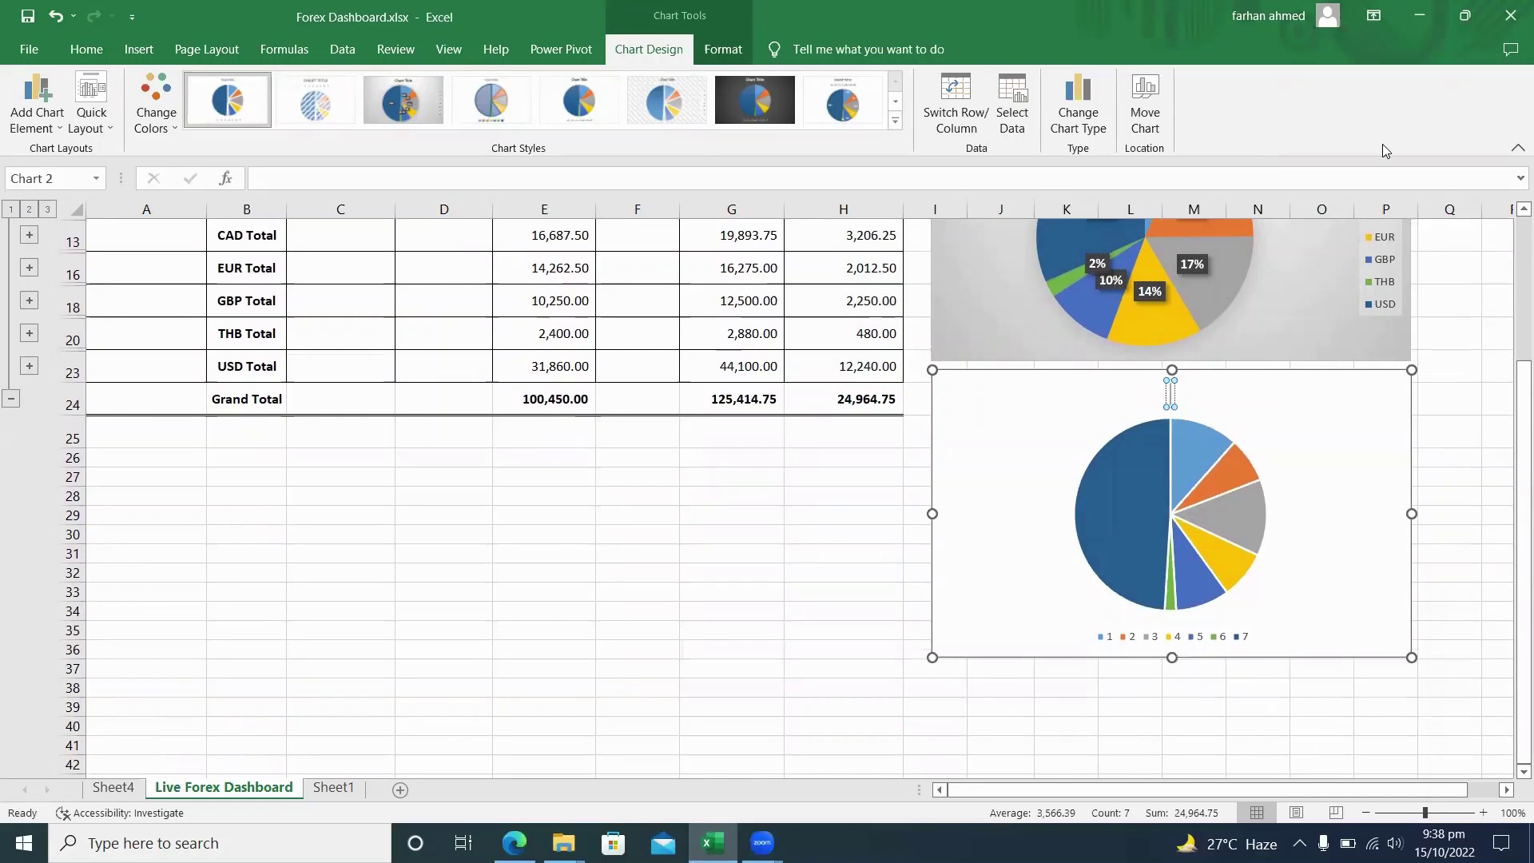
pyautogui.write('FOREX')
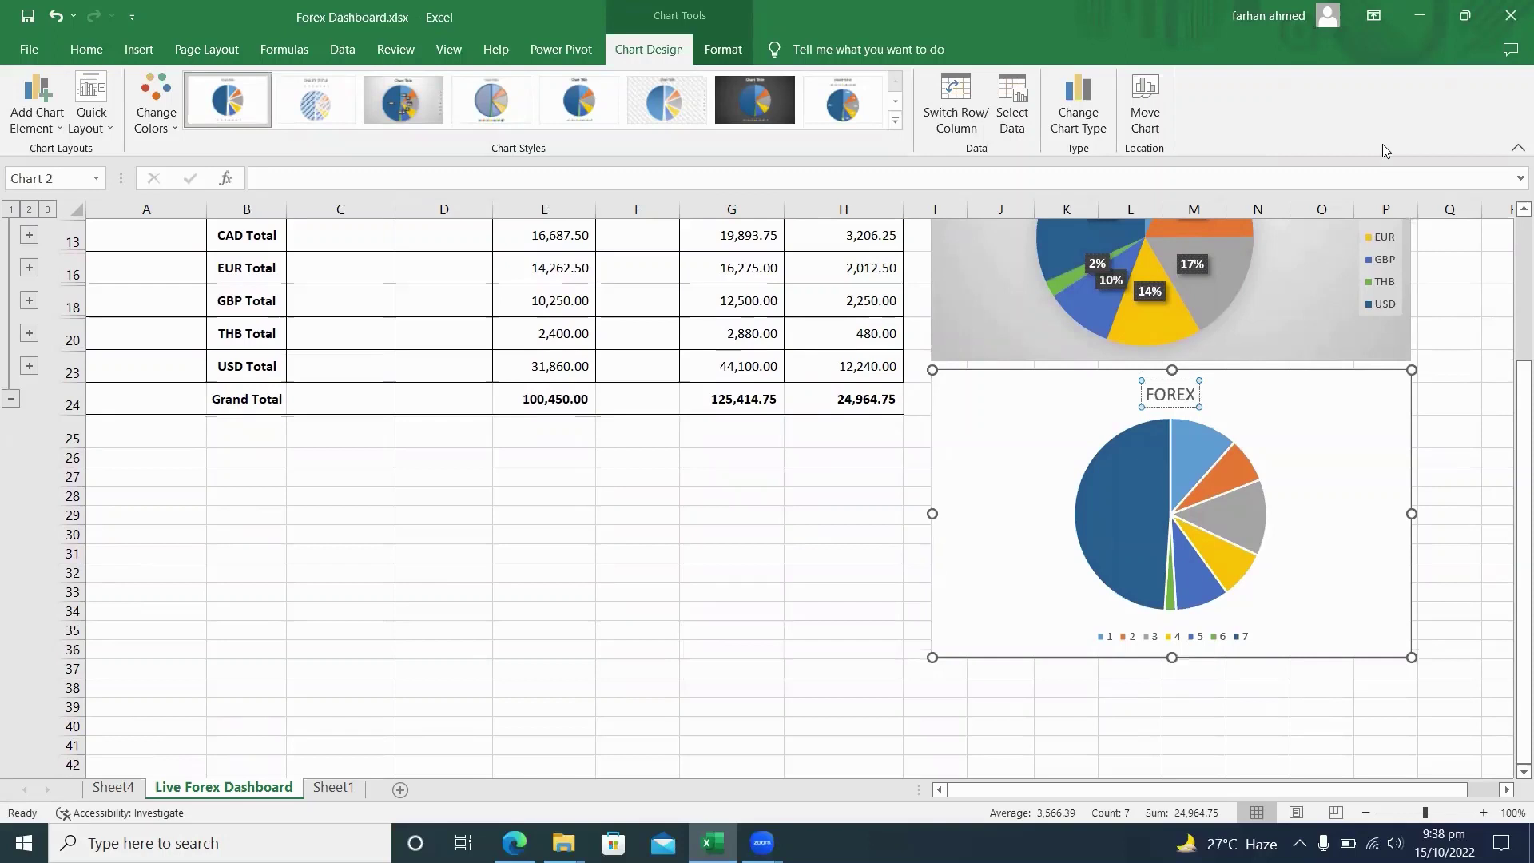
pyautogui.write(' CONTRIBUTI')
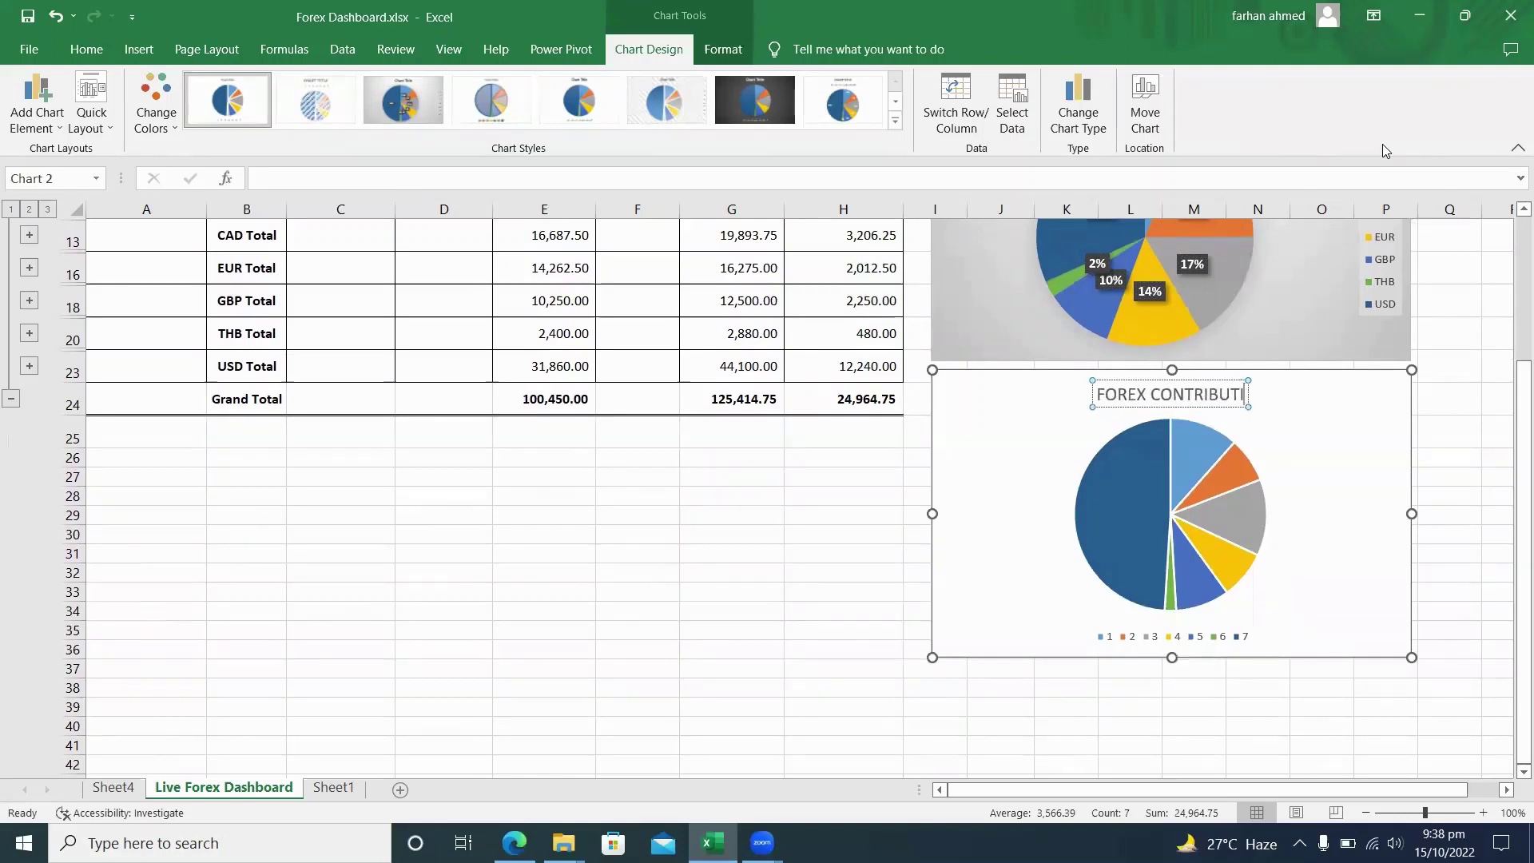
pyautogui.write('ON')
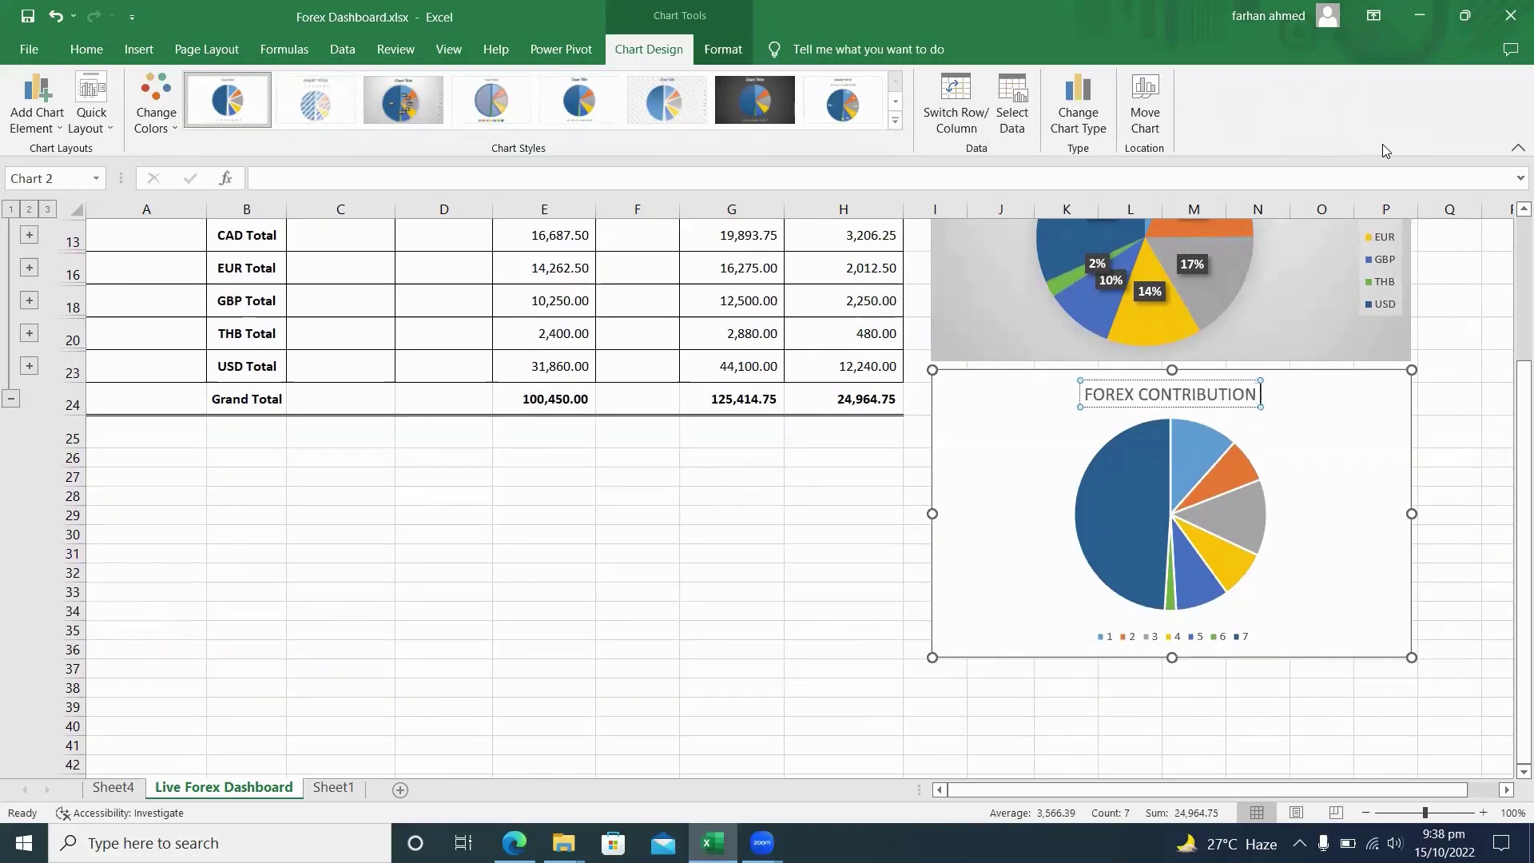
pyautogui.press('BackSpace')
pyautogui.press('BackSpace')
pyautogui.press('BackSpace')
pyautogui.press('BackSpace')
pyautogui.press('BackSpace')
pyautogui.press('BackSpace')
pyautogui.press('BackSpace')
pyautogui.press('BackSpace')
pyautogui.press('BackSpace')
pyautogui.press('BackSpace')
pyautogui.press('BackSpace')
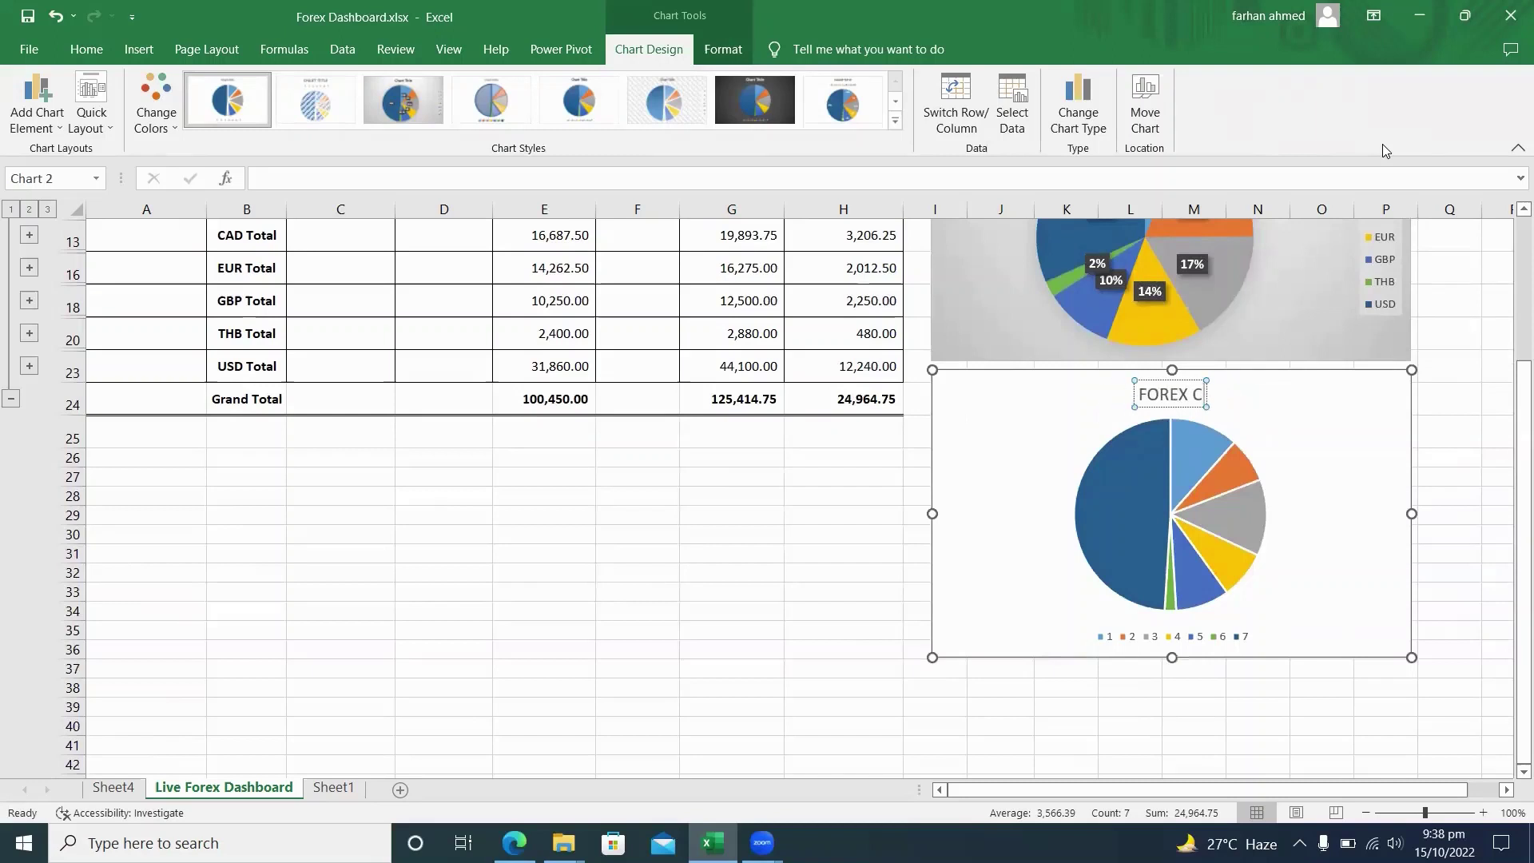
pyautogui.press('BackSpace')
pyautogui.press('BackSpace')
pyautogui.press('BackSpace')
pyautogui.press('BackSpace')
pyautogui.press('BackSpace')
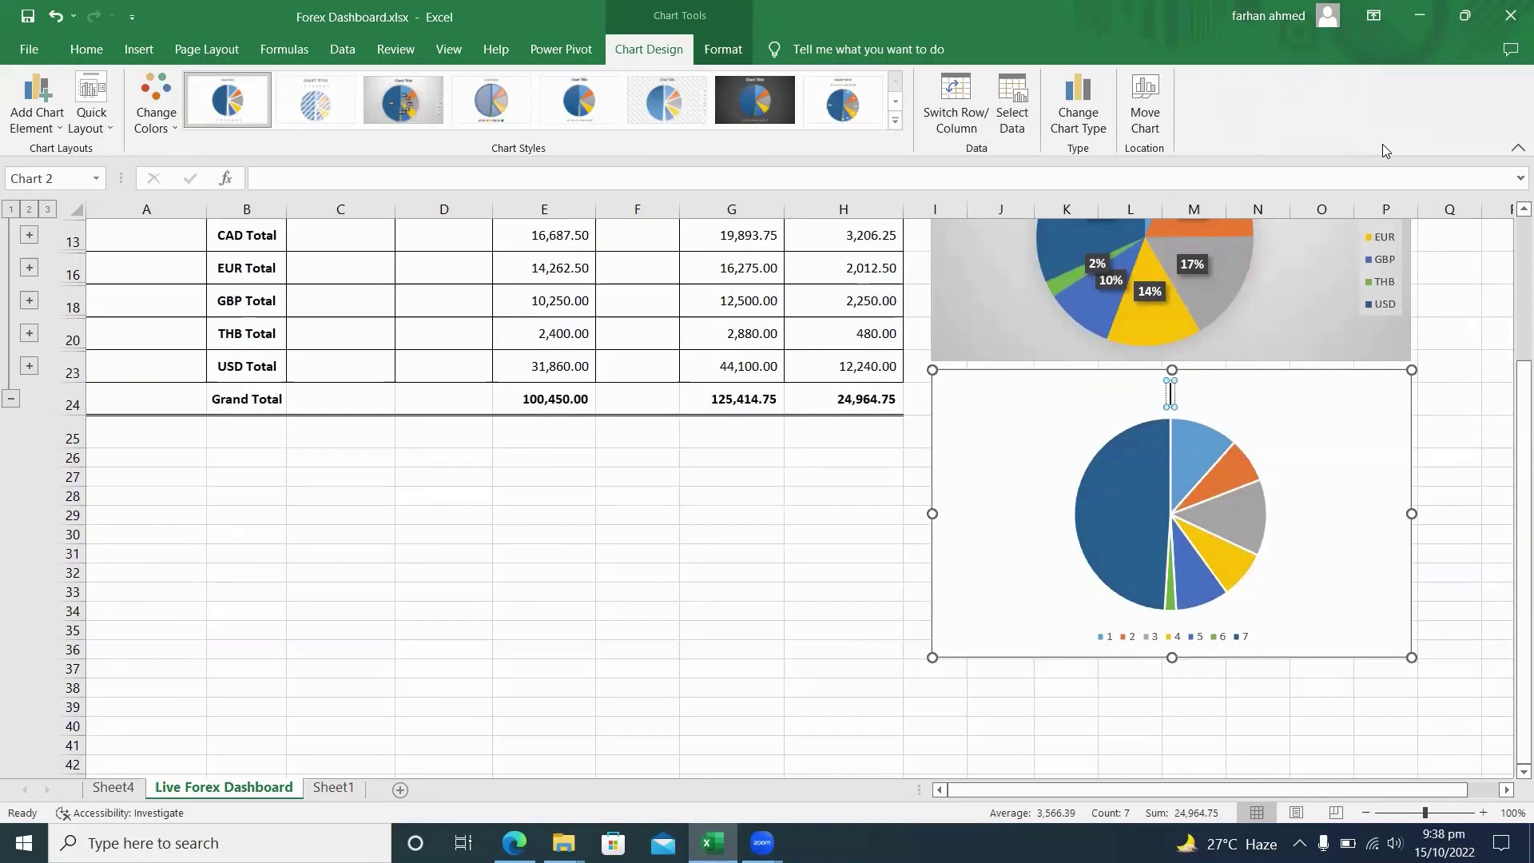
# Step: Title the gain or loss pie chart "CONTRIBUTION OF EACH CURRENCY IN GAIN / (LOSS)" and shift the title slightly to the right
pyautogui.write('CONTRIBU')
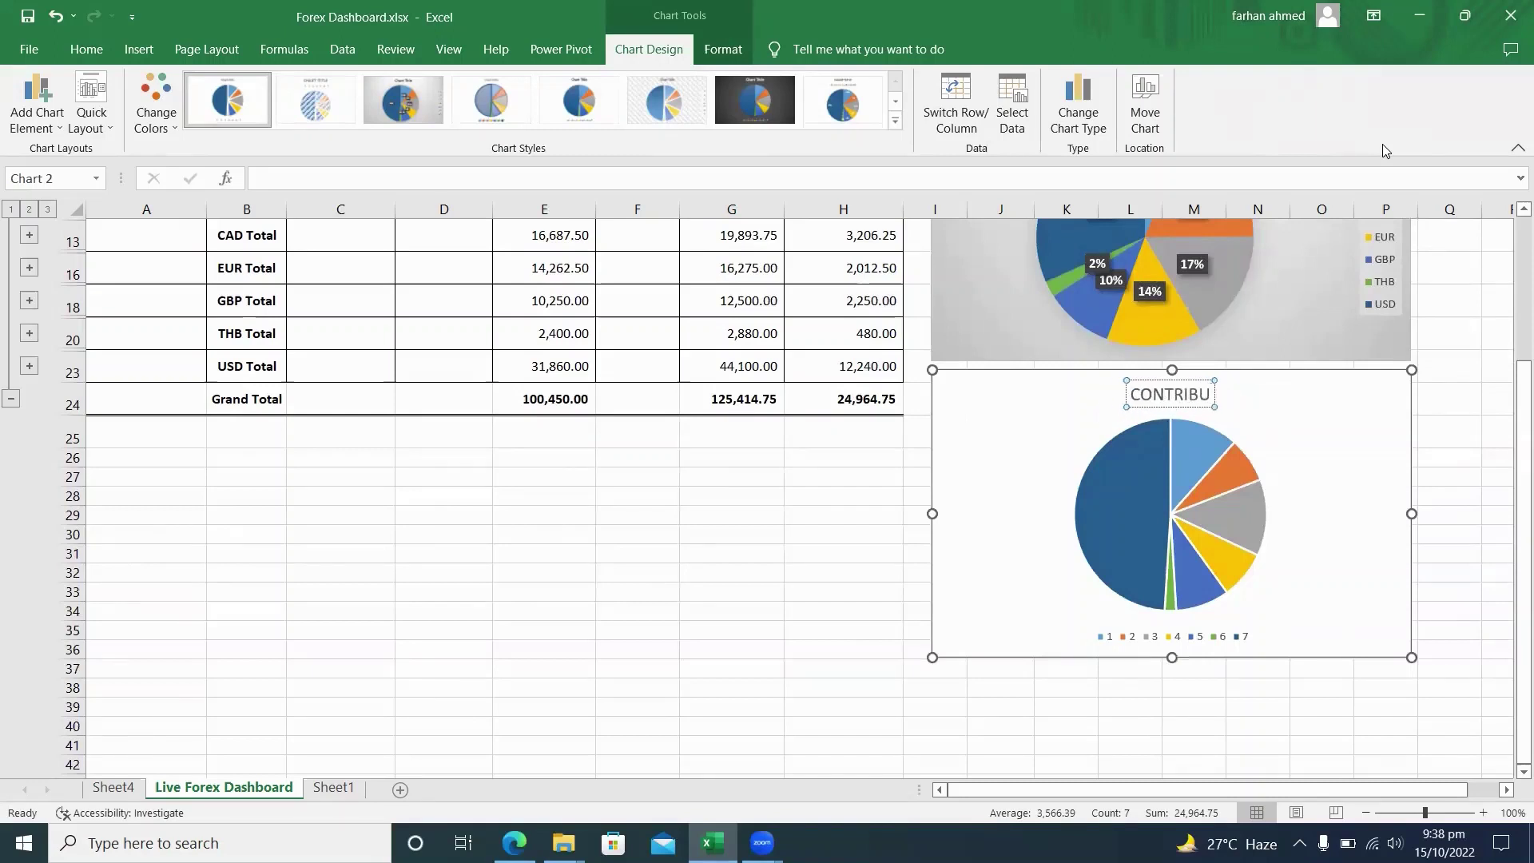
pyautogui.write('TION O')
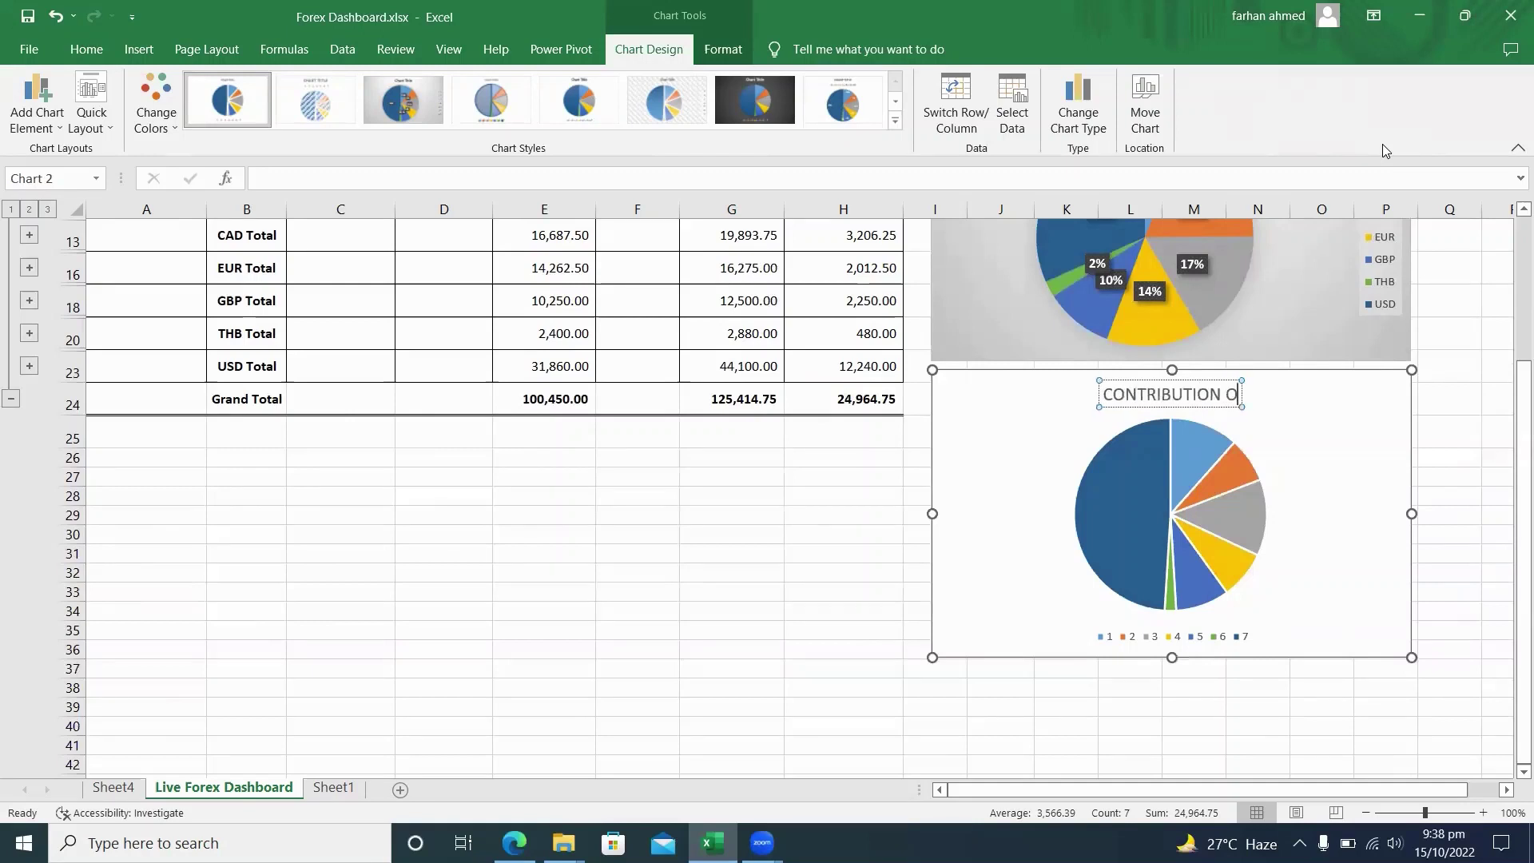
pyautogui.write('F EACH')
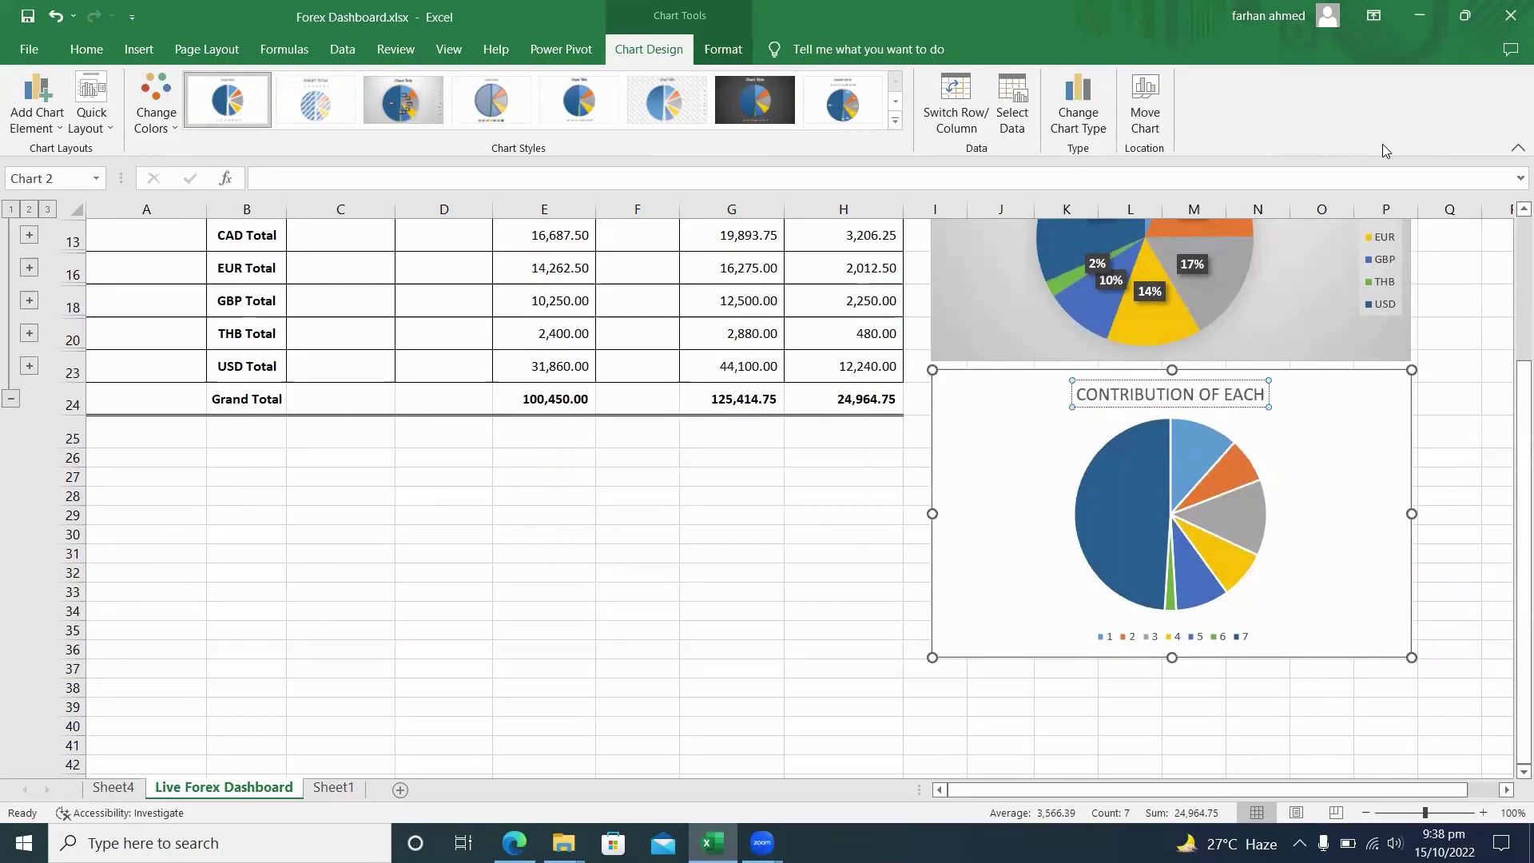
pyautogui.write(' CURREN')
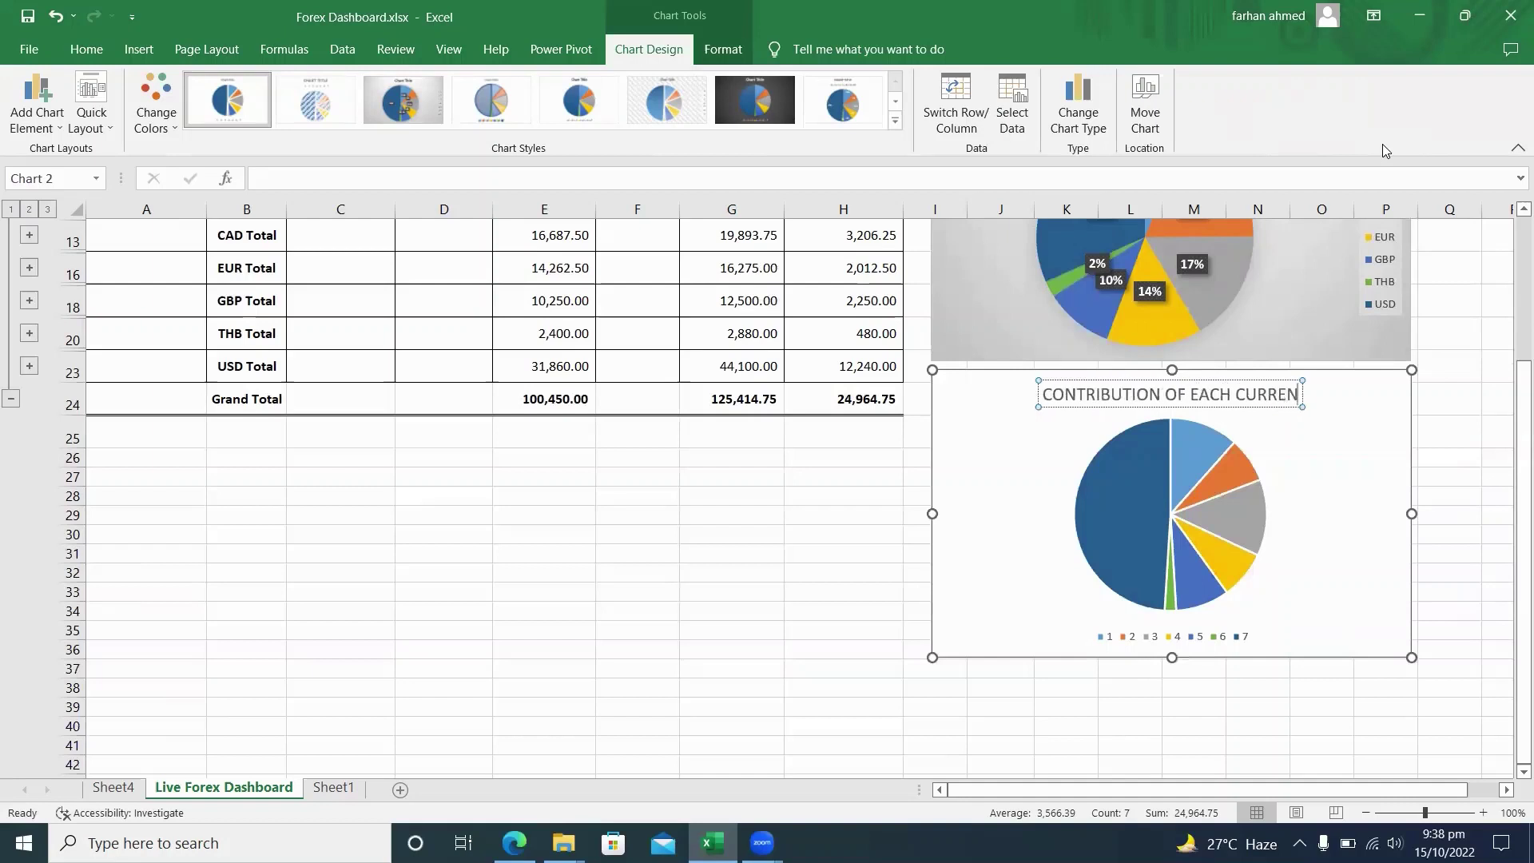
pyautogui.write('CY IN')
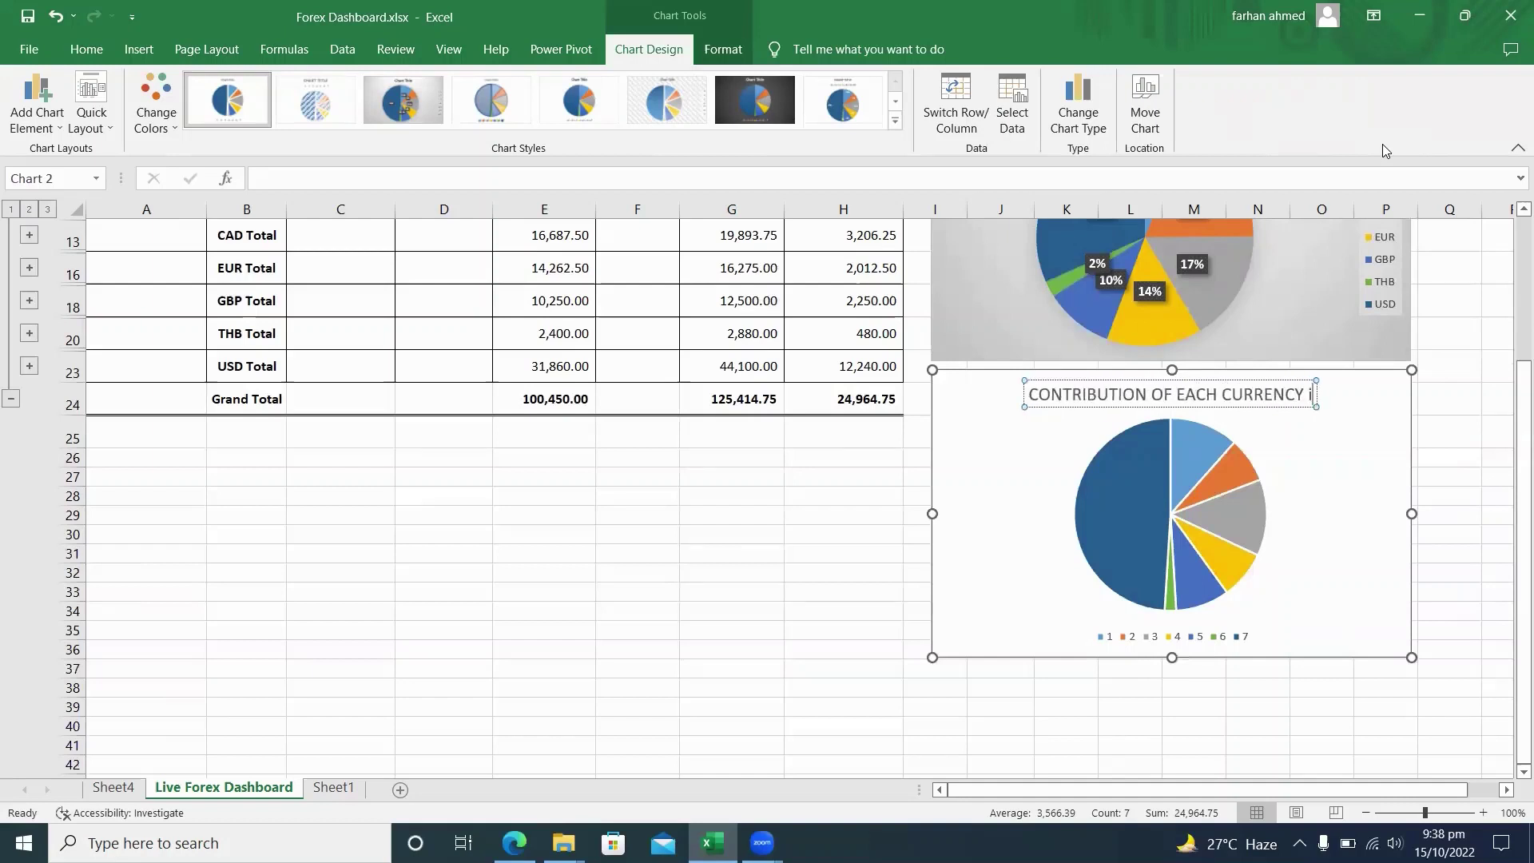
pyautogui.press('BackSpace')
pyautogui.press('BackSpace')
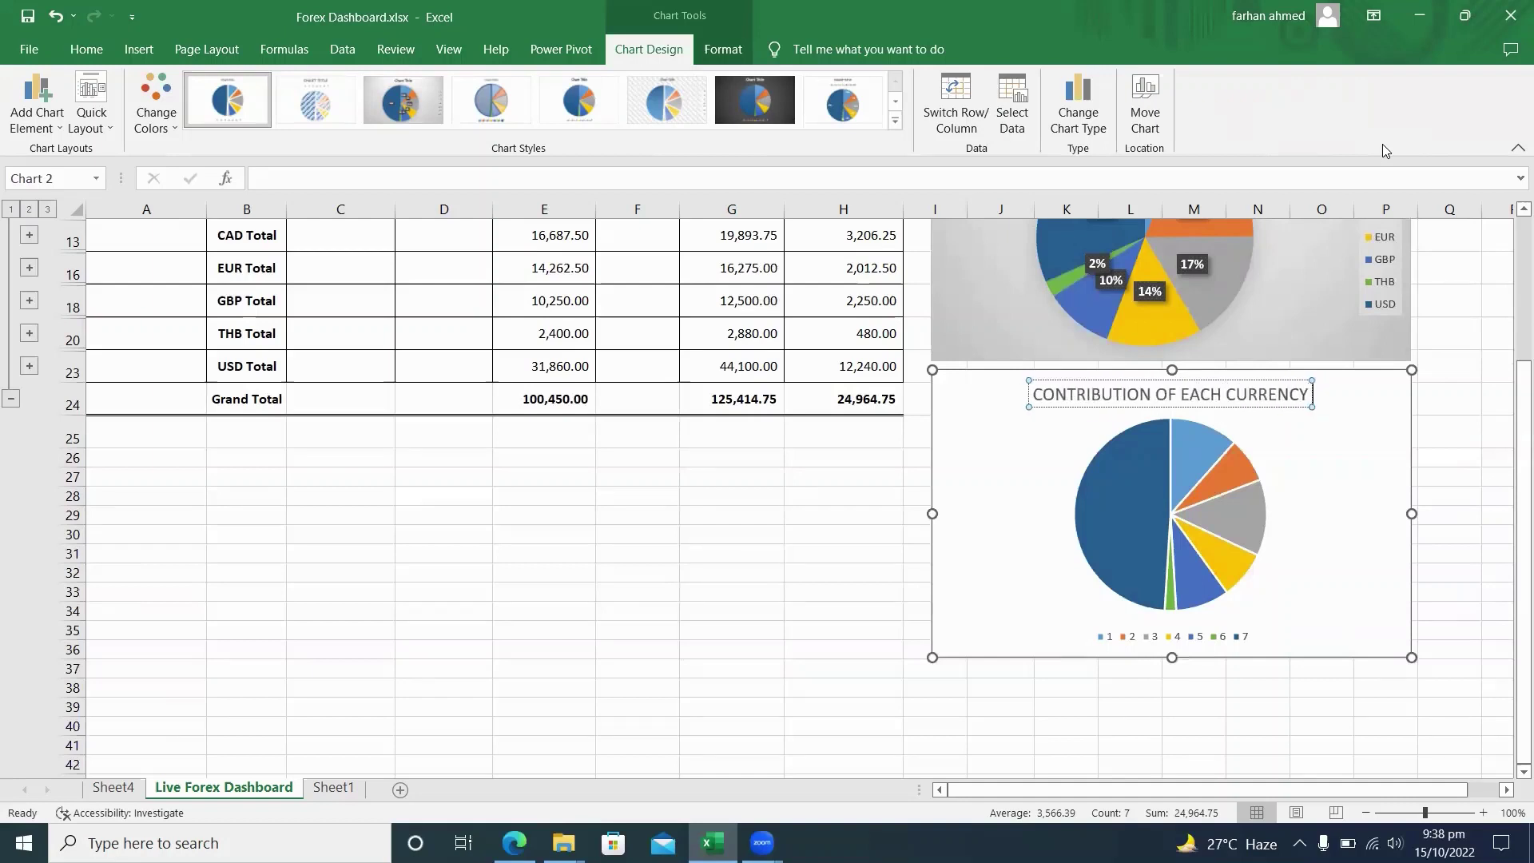
pyautogui.write('IN G')
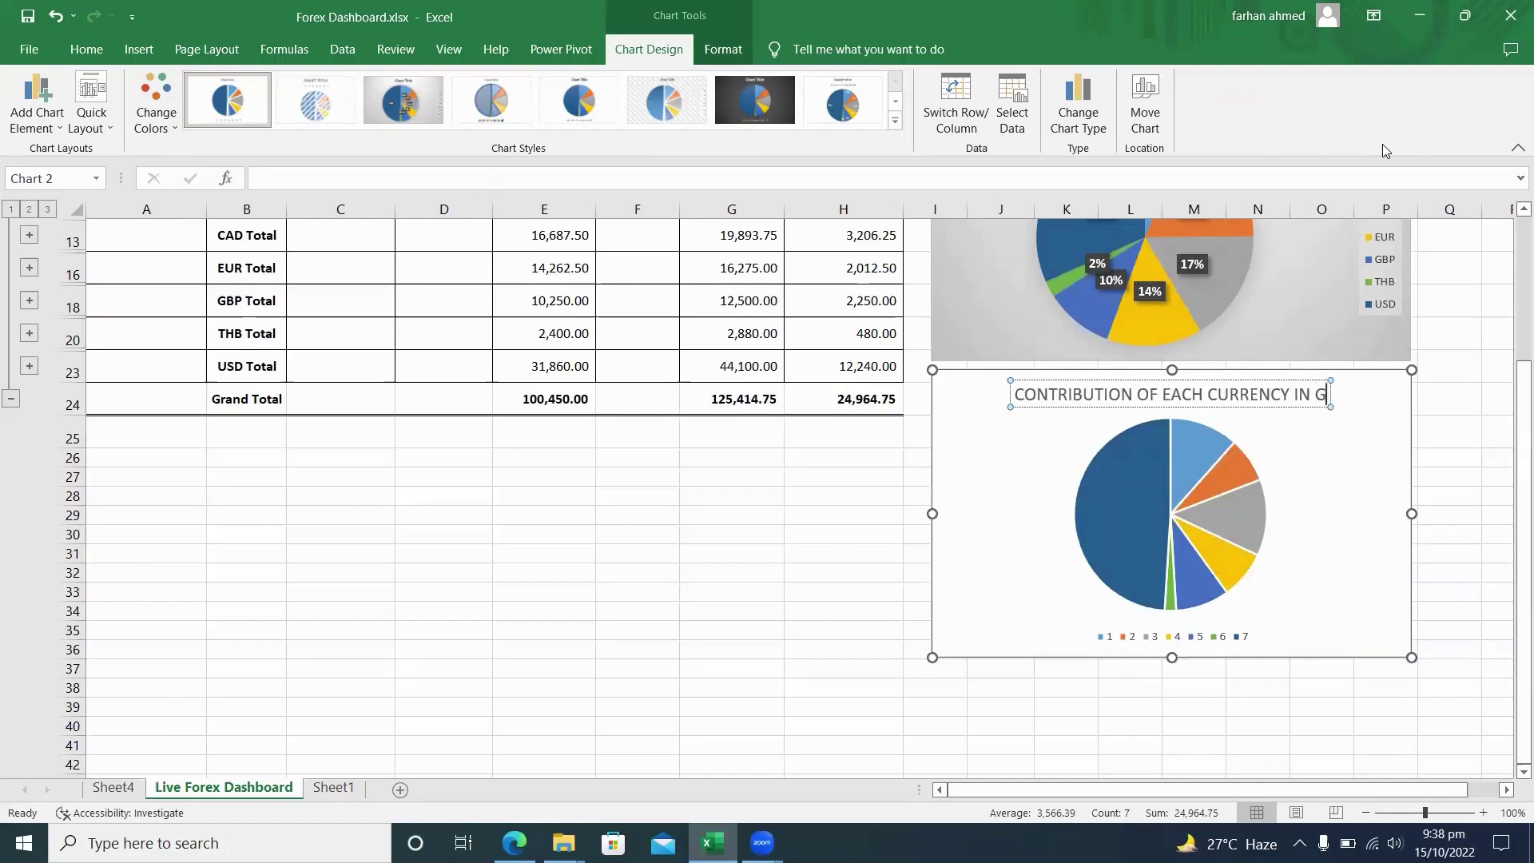
pyautogui.write('AIN /')
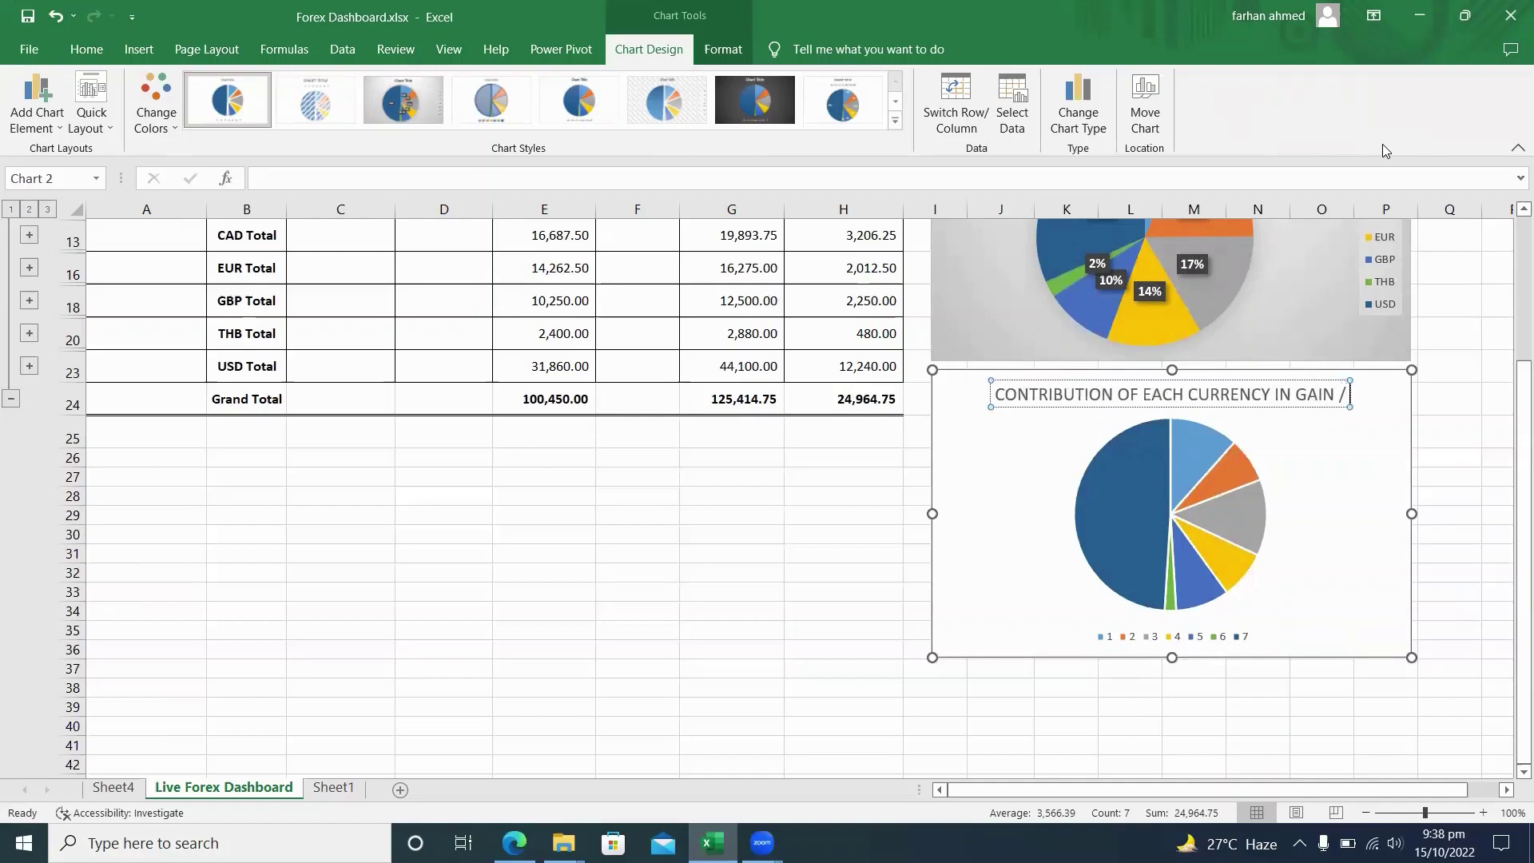
pyautogui.write(' (LOSS')
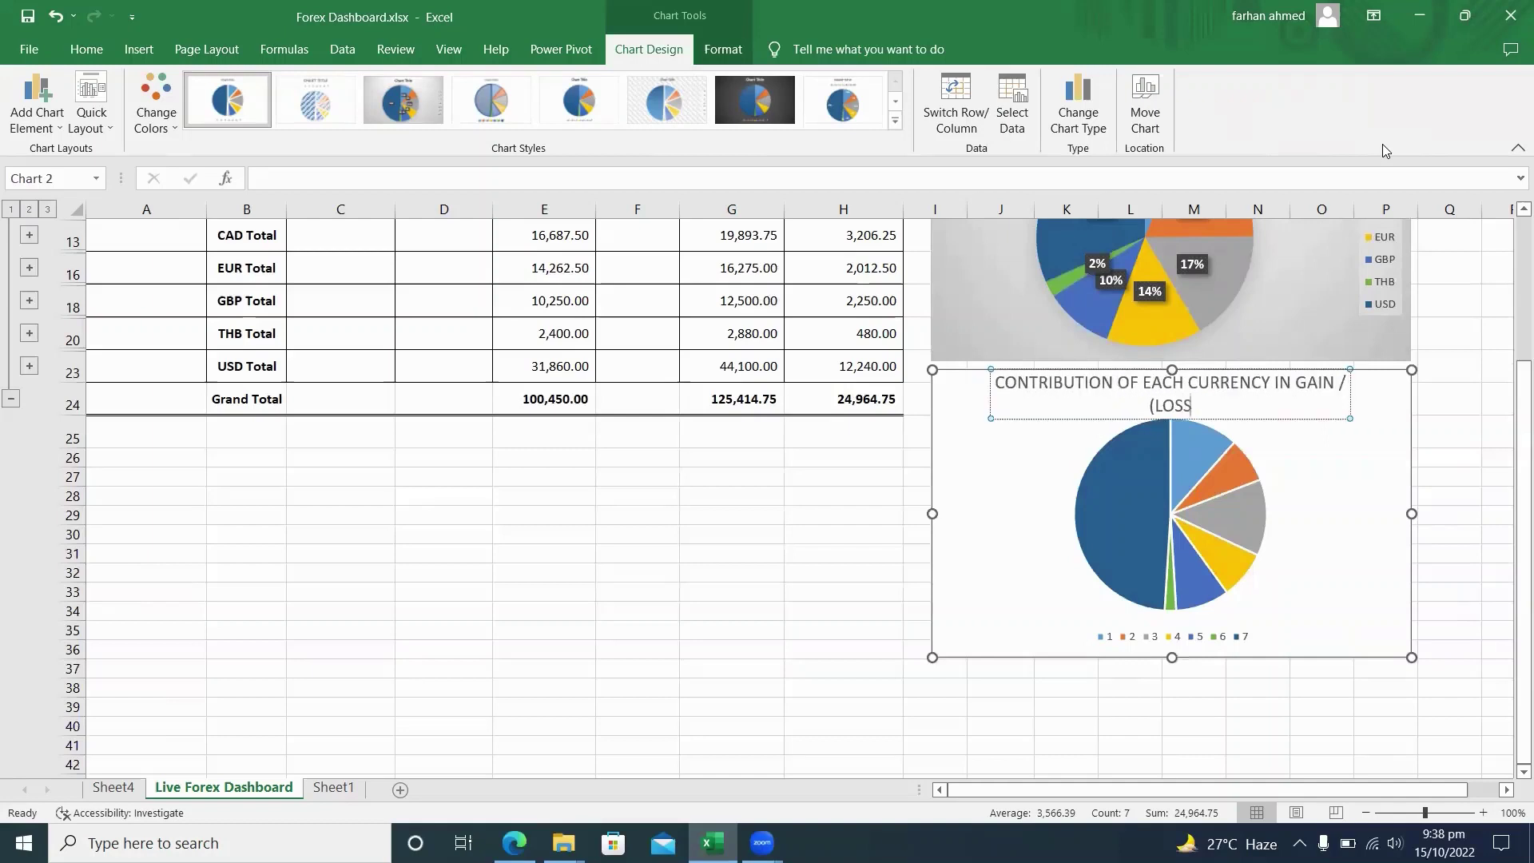
pyautogui.write(')')
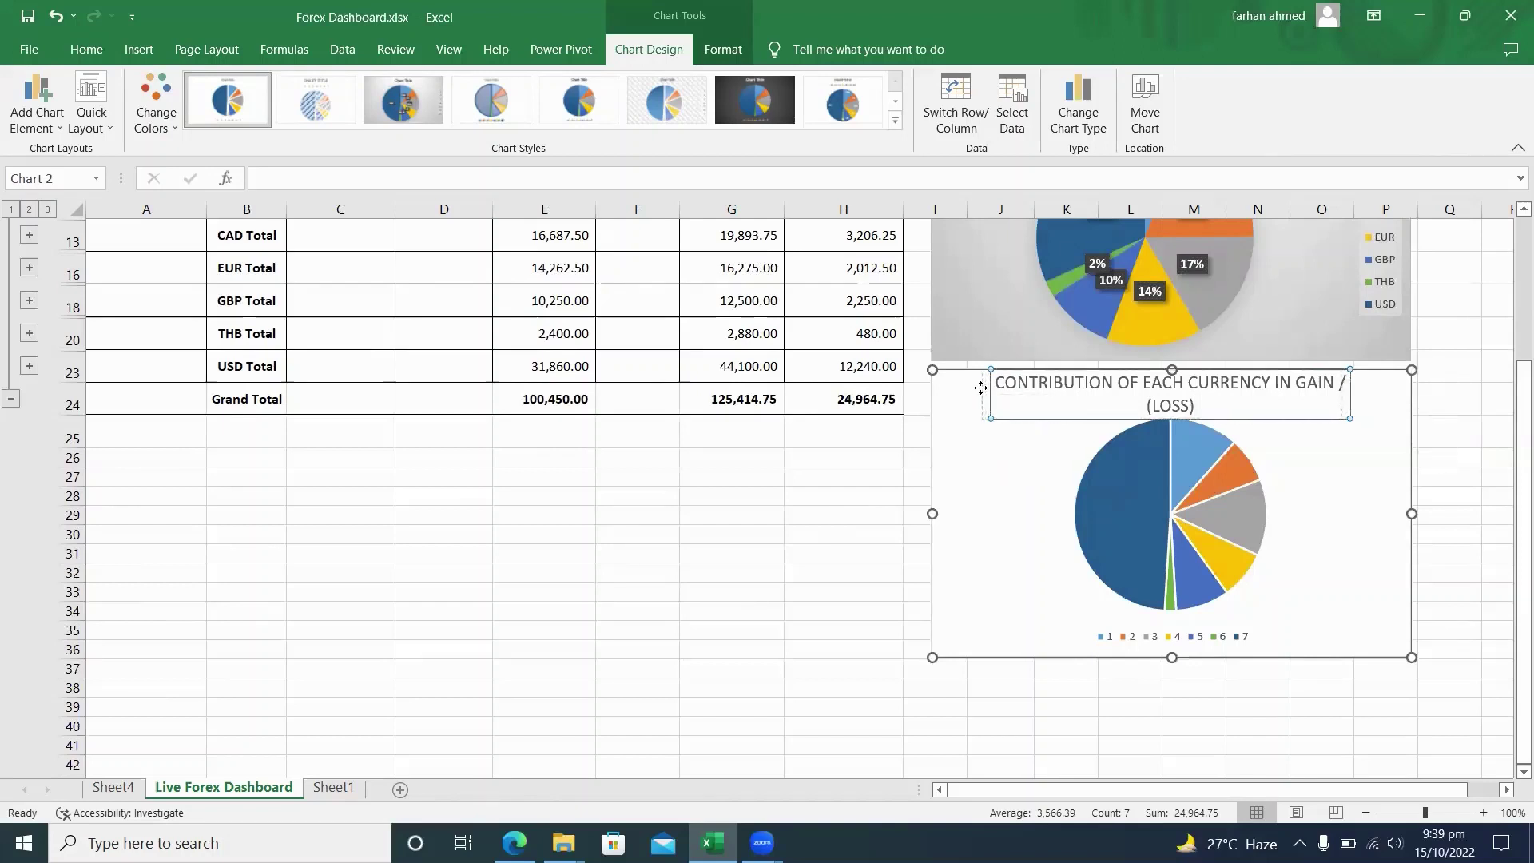
pyautogui.moveTo(991, 388); pyautogui.dragTo(1052, 400)
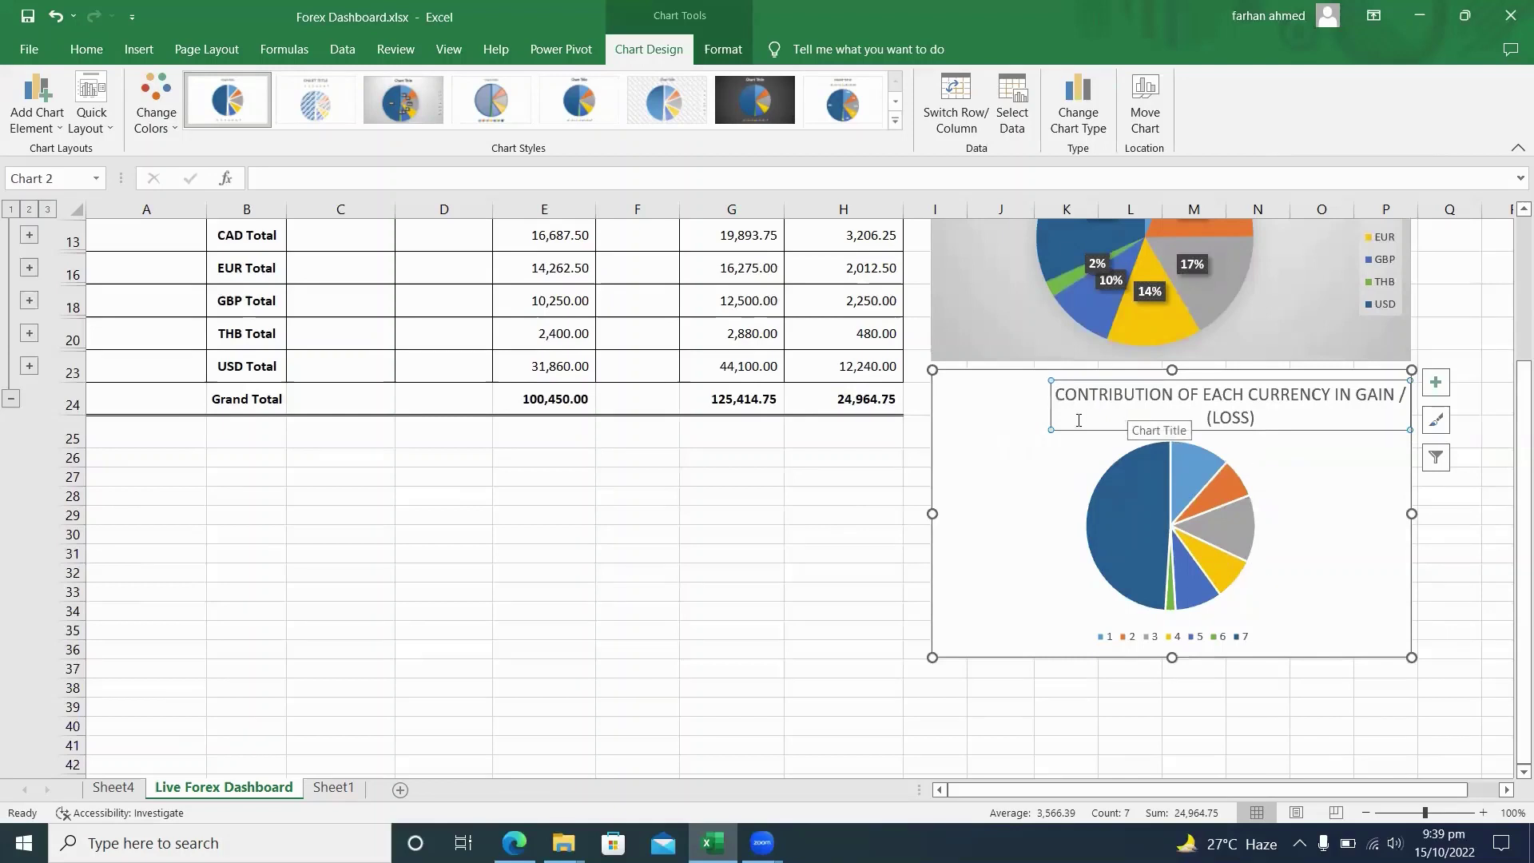
pyautogui.moveTo(1050, 412); pyautogui.dragTo(1009, 403)
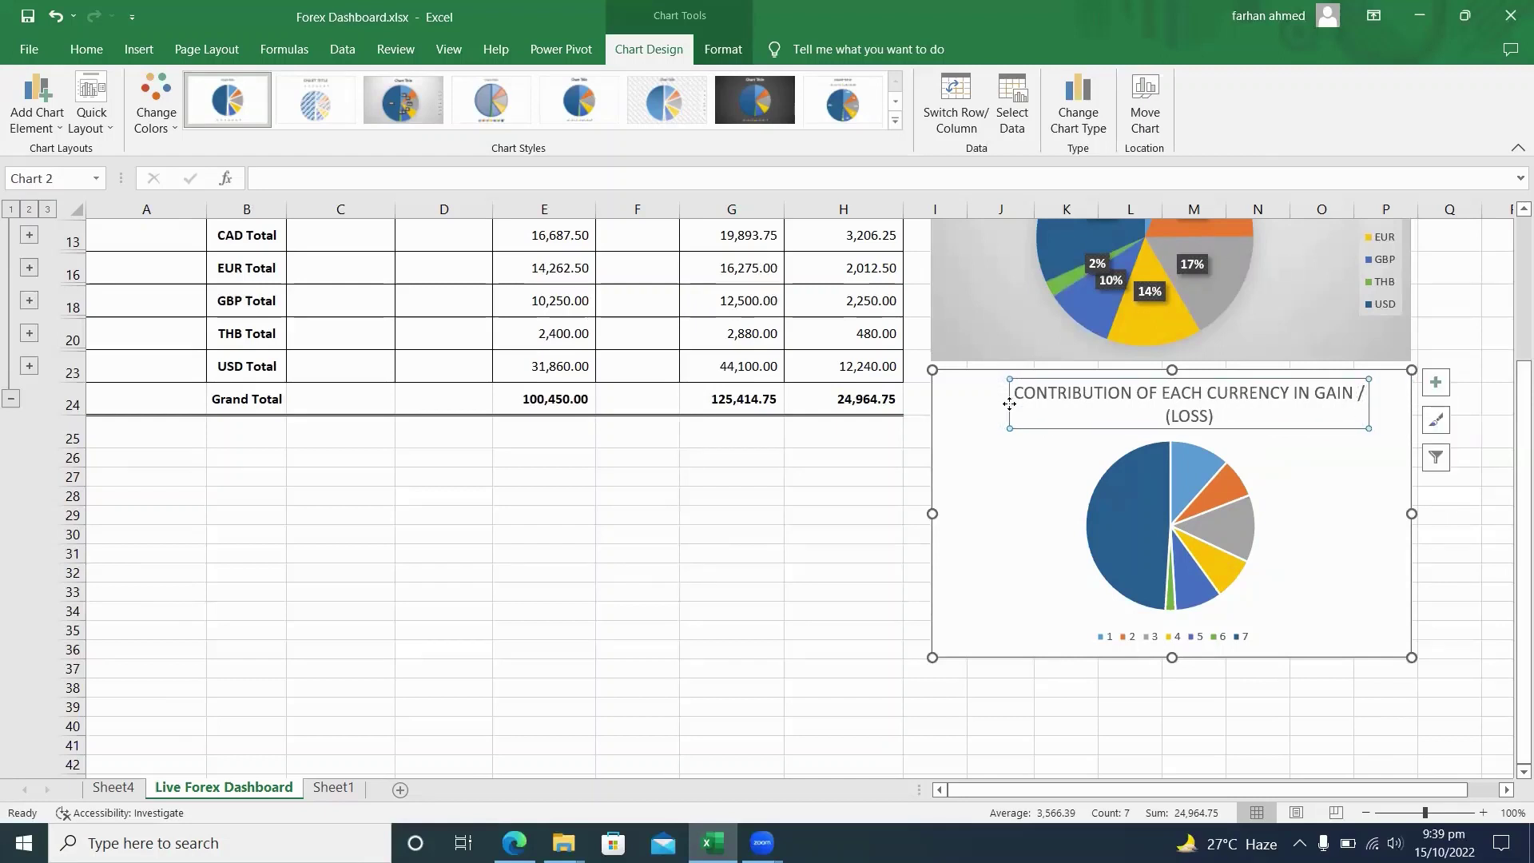
# Step: Apply chart Style 3, with the grey gradient background and percentage labels on dark boxes, to the gain or loss pie chart
pyautogui.click(1437, 383)
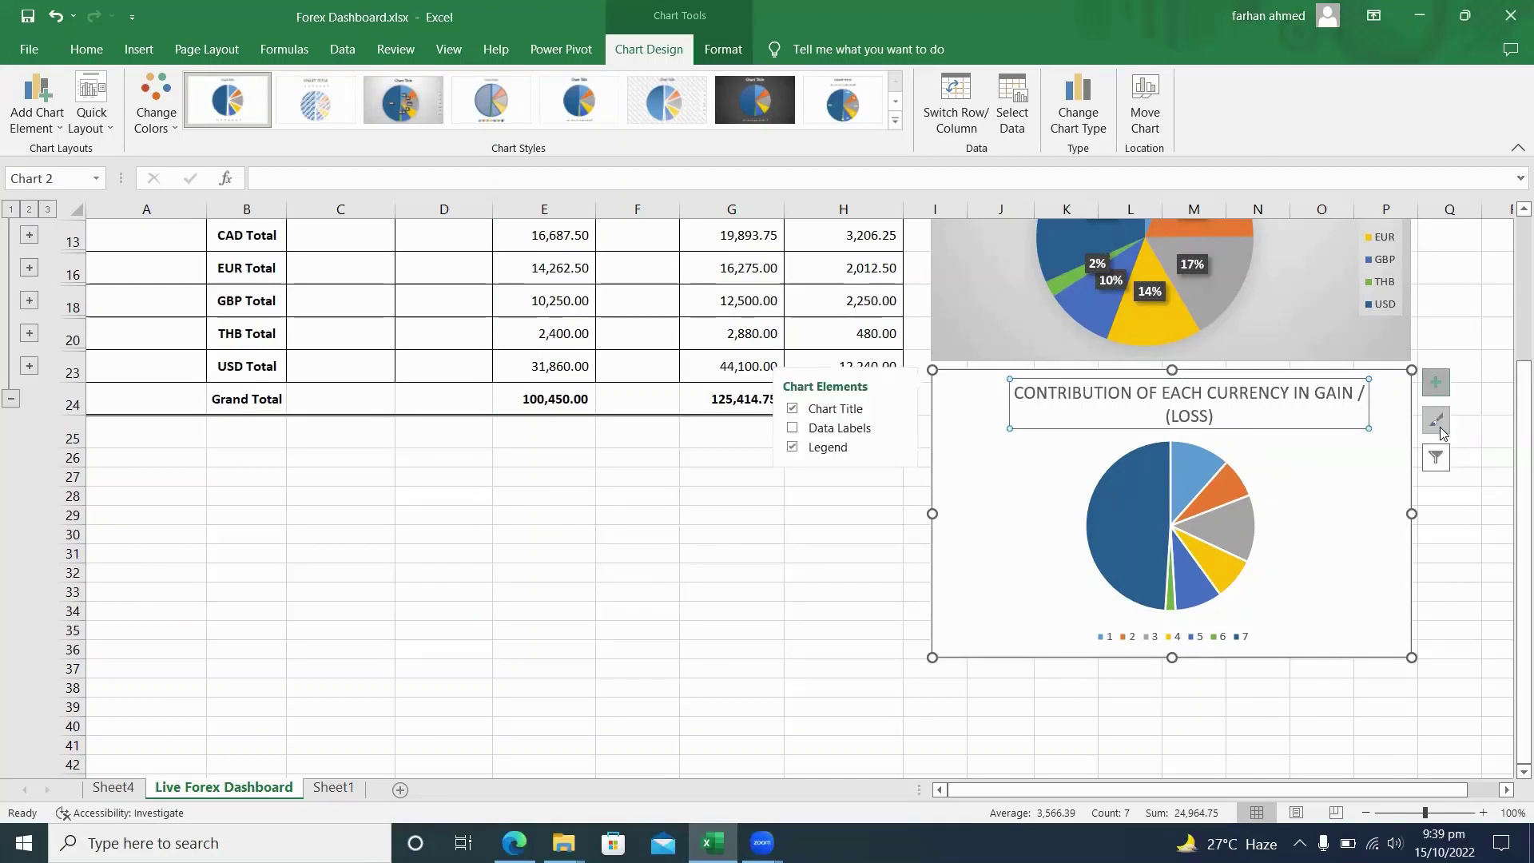
pyautogui.click(1439, 426)
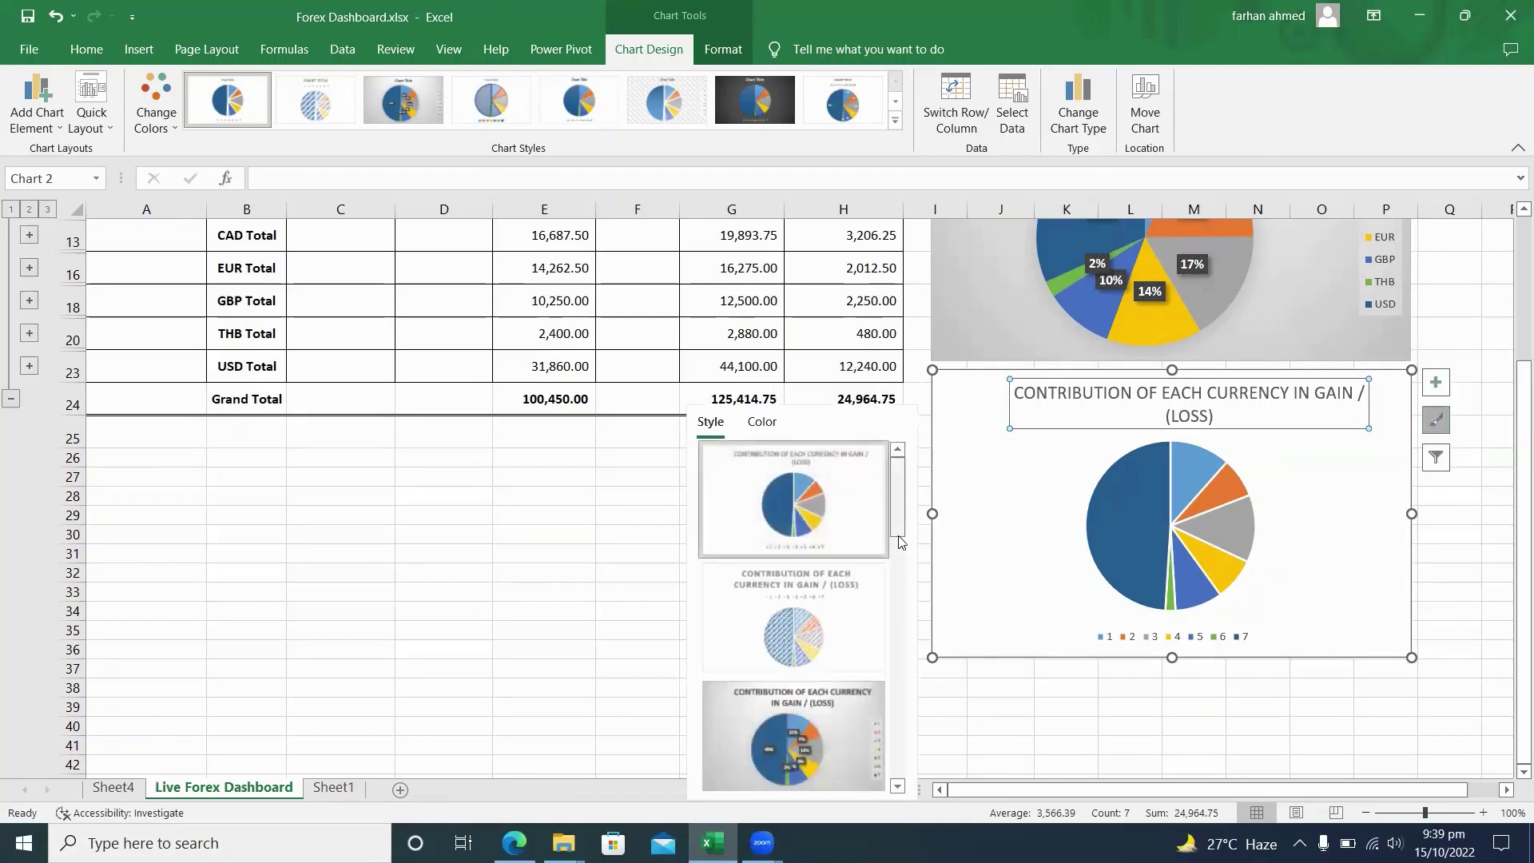
pyautogui.moveTo(901, 515); pyautogui.dragTo(901, 567)
pyautogui.click(803, 512)
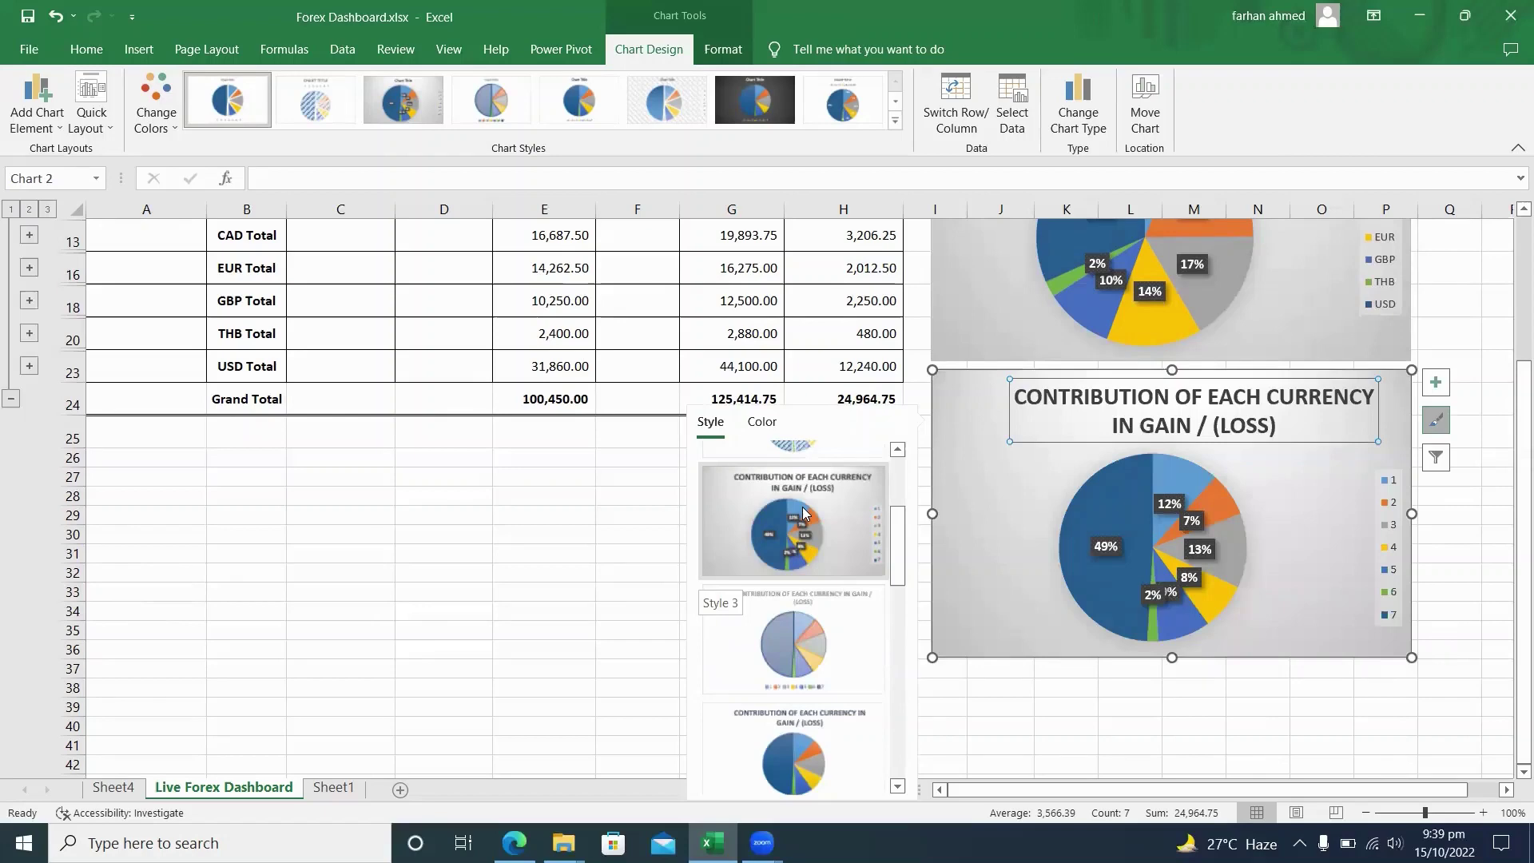
pyautogui.click(802, 512)
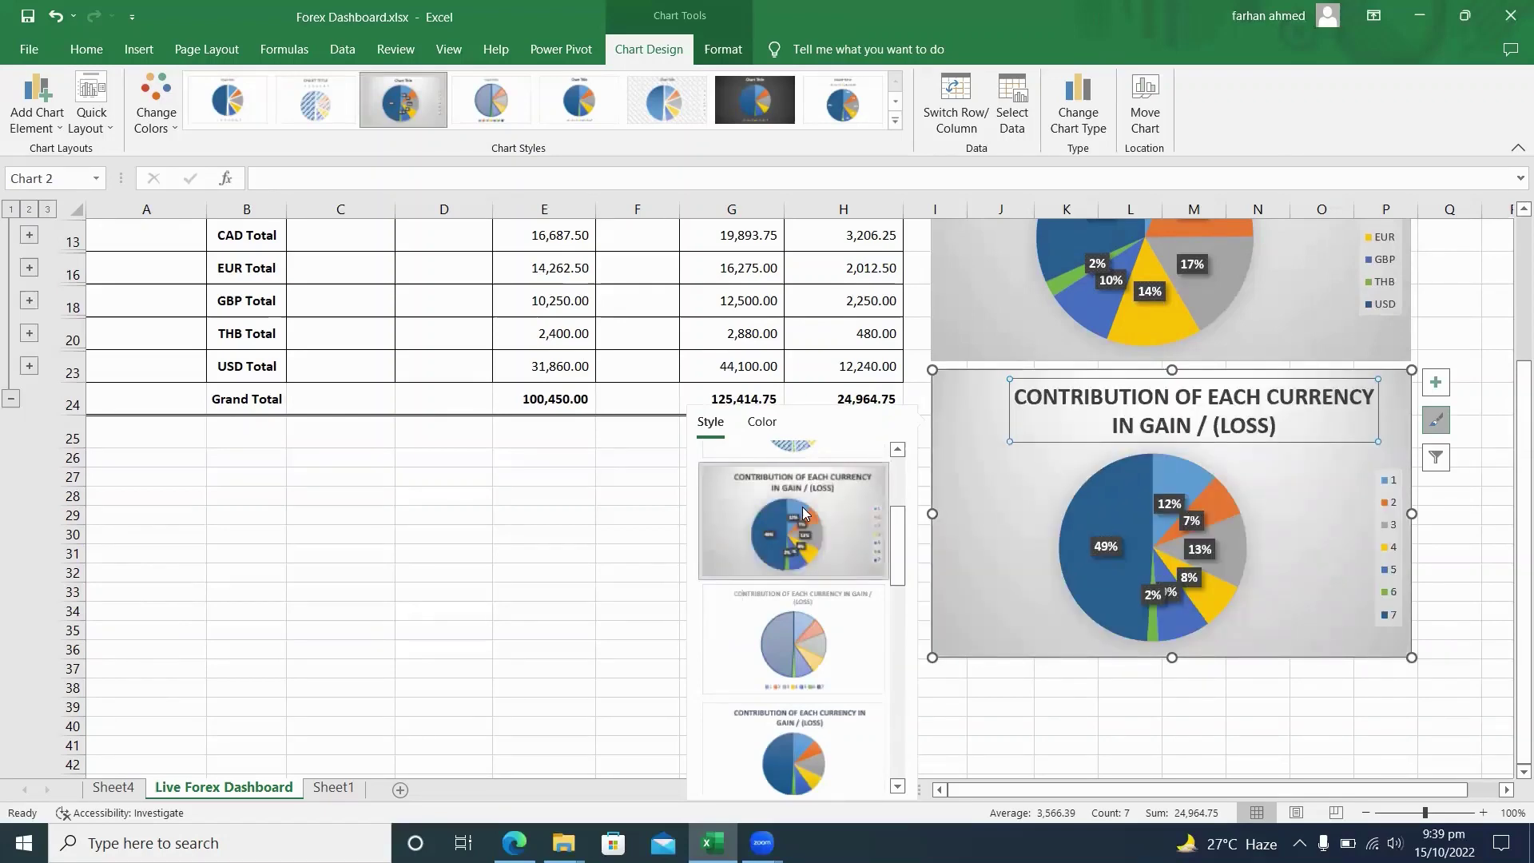
# Step: Replace the gain or loss chart's numbered category labels with AED,AUD,CAD,EUR,GBP,THB,USD through its data source settings
pyautogui.click(1247, 480)
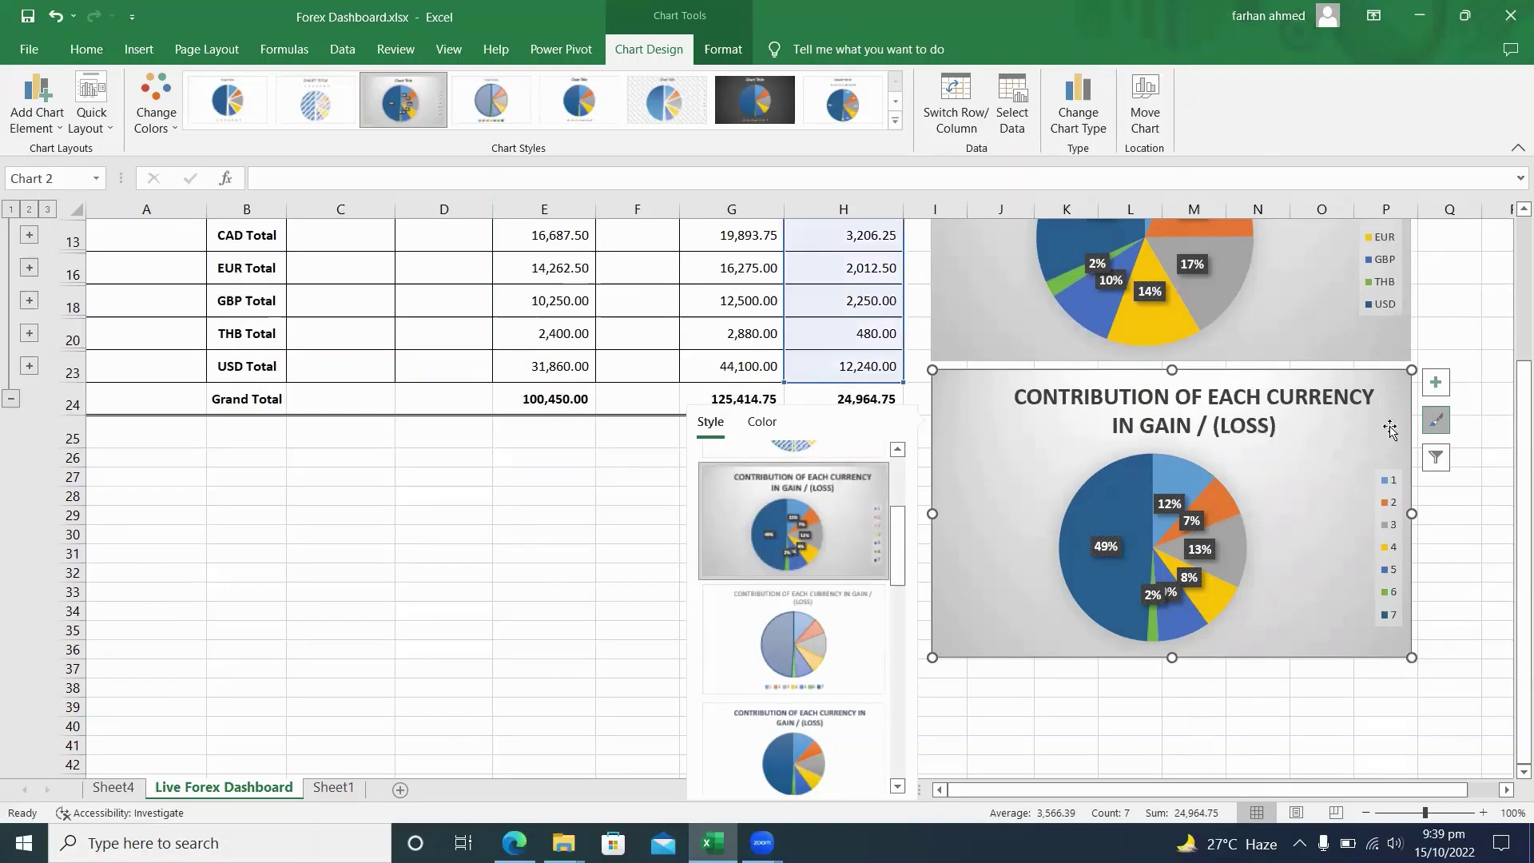
pyautogui.click(1389, 490)
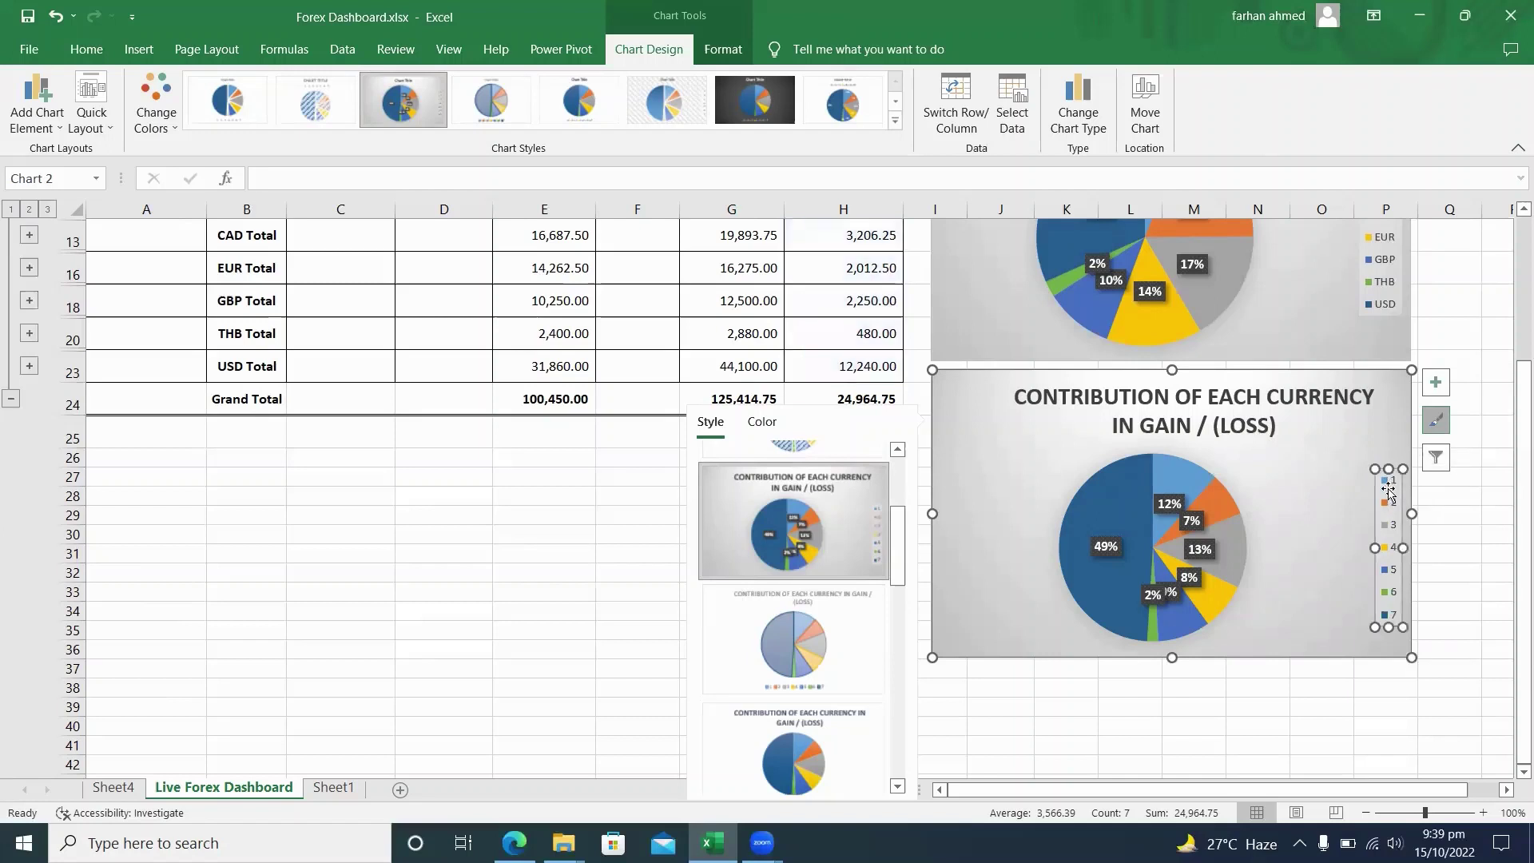
pyautogui.rightClick(1388, 488)
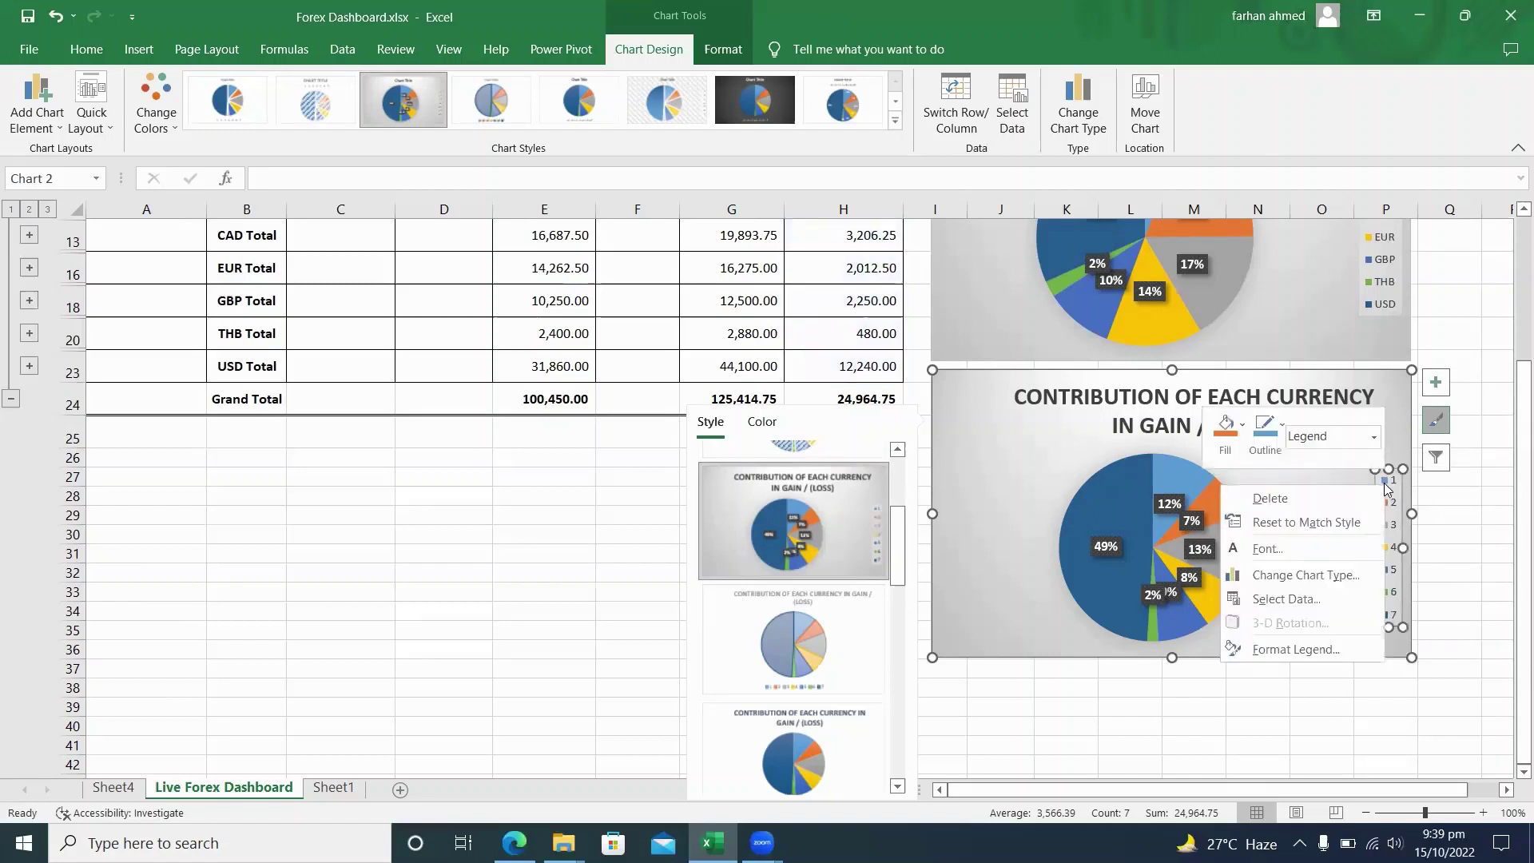
pyautogui.click(1315, 601)
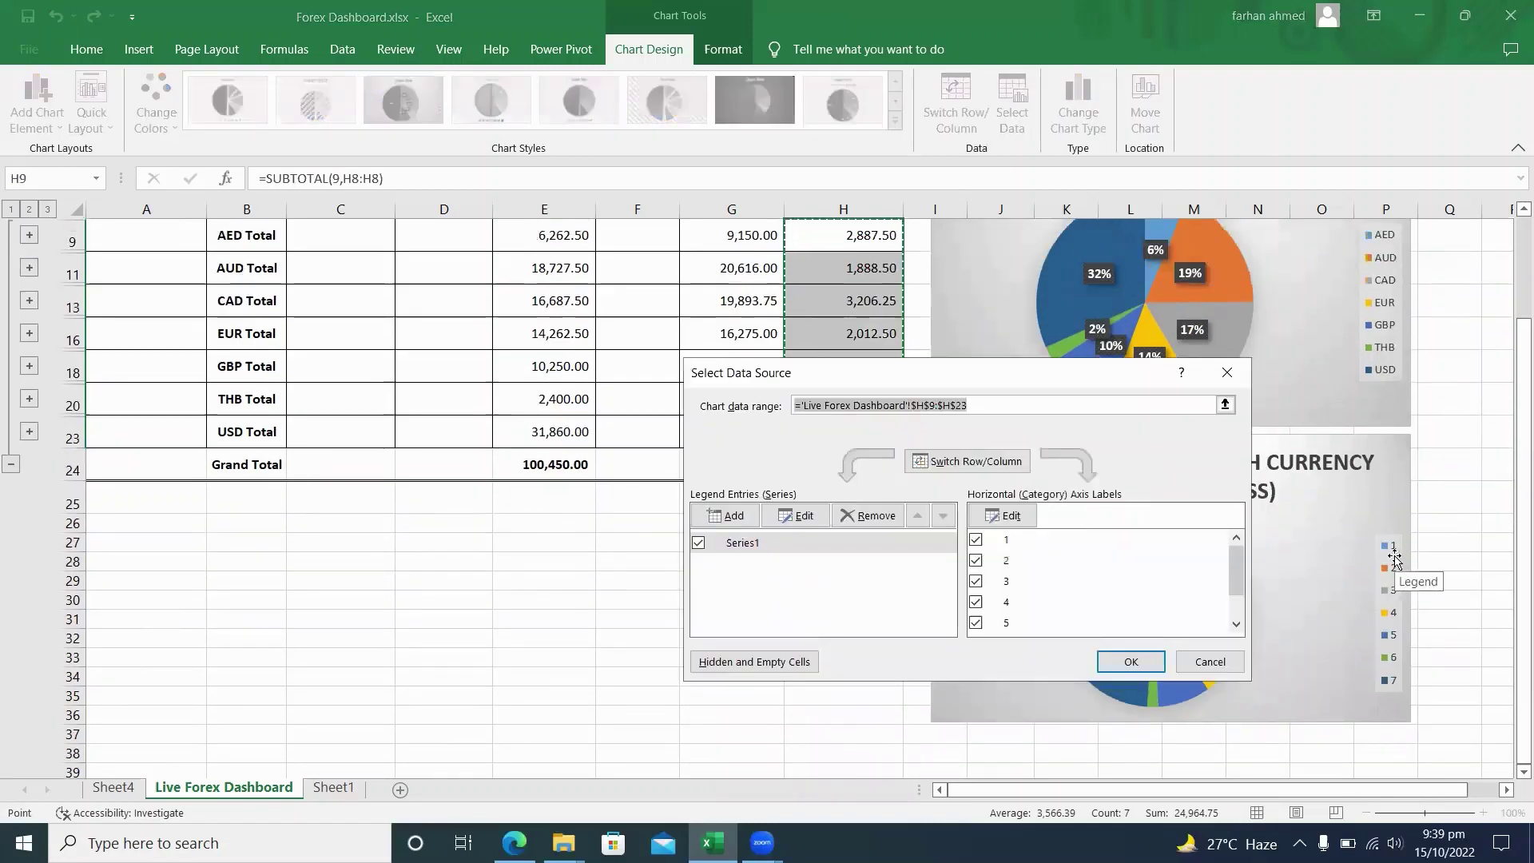
pyautogui.click(1010, 516)
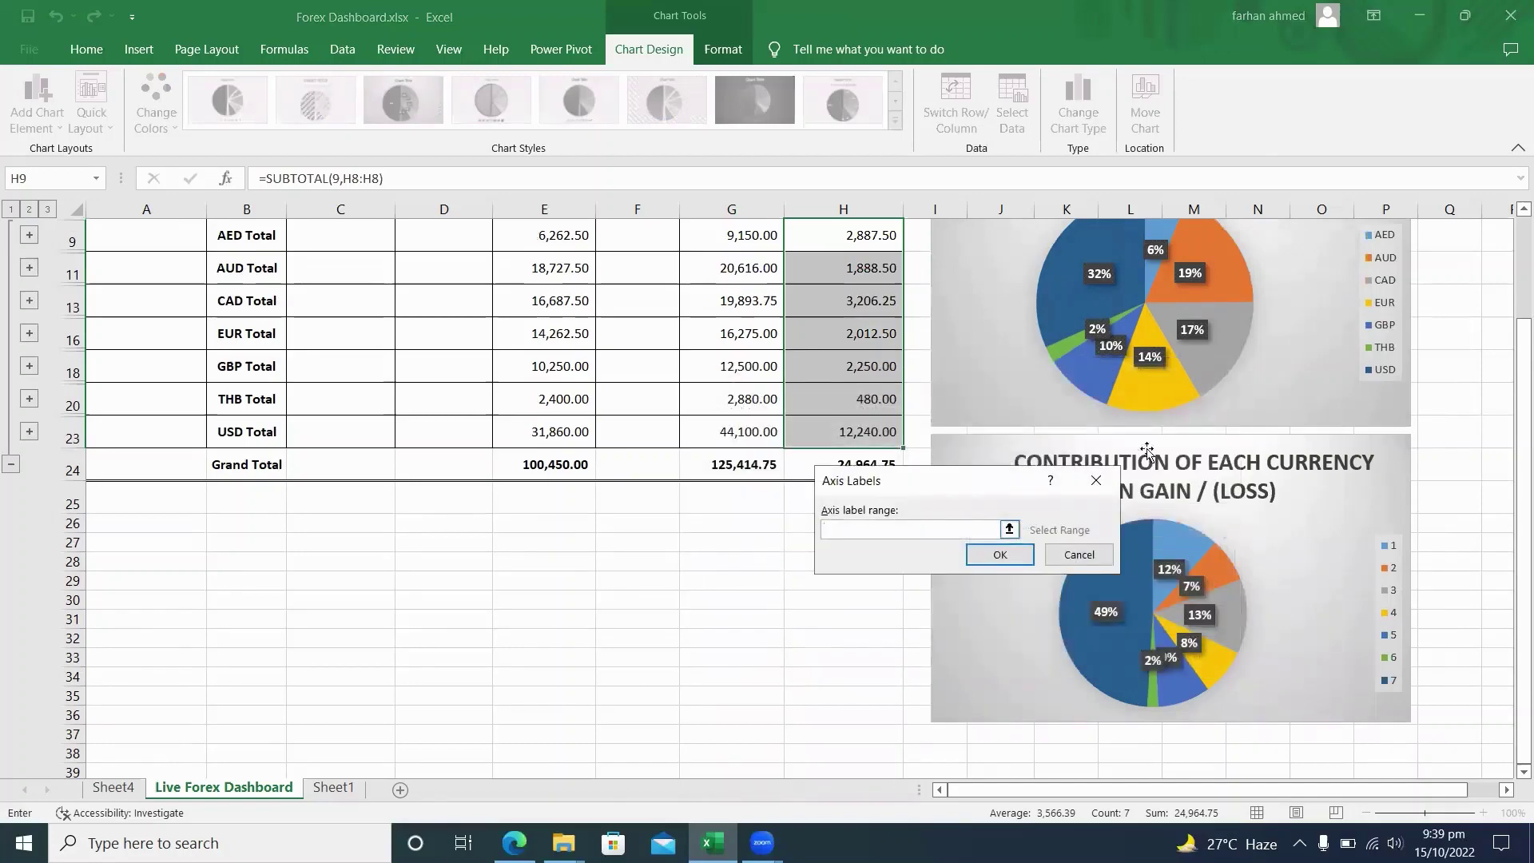
pyautogui.moveTo(1523, 422); pyautogui.dragTo(1513, 397)
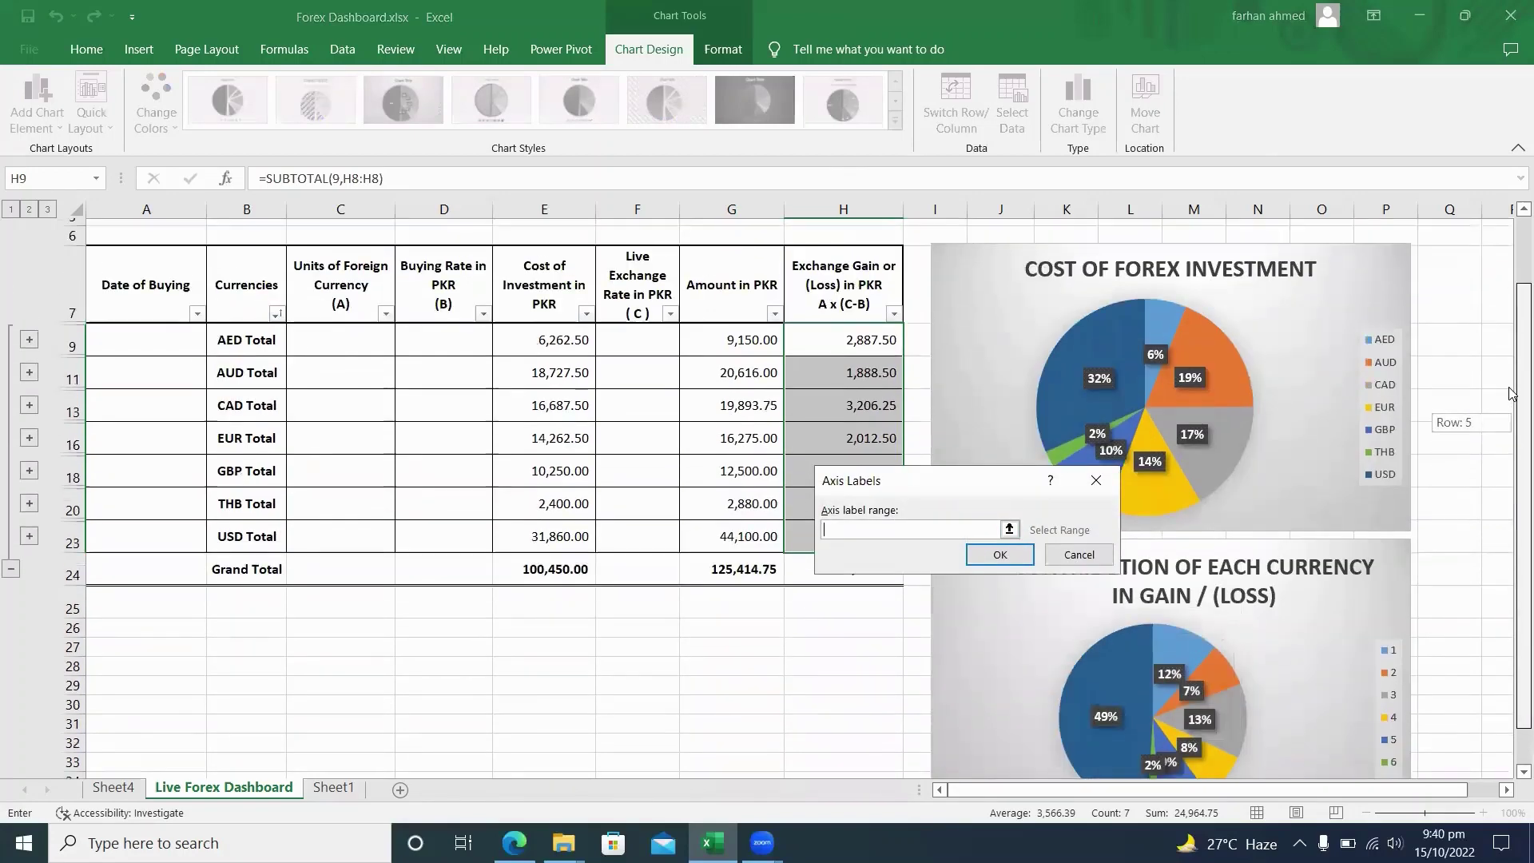
pyautogui.write('AED,AUD,CAD,EUR,GBP,THB,USD')
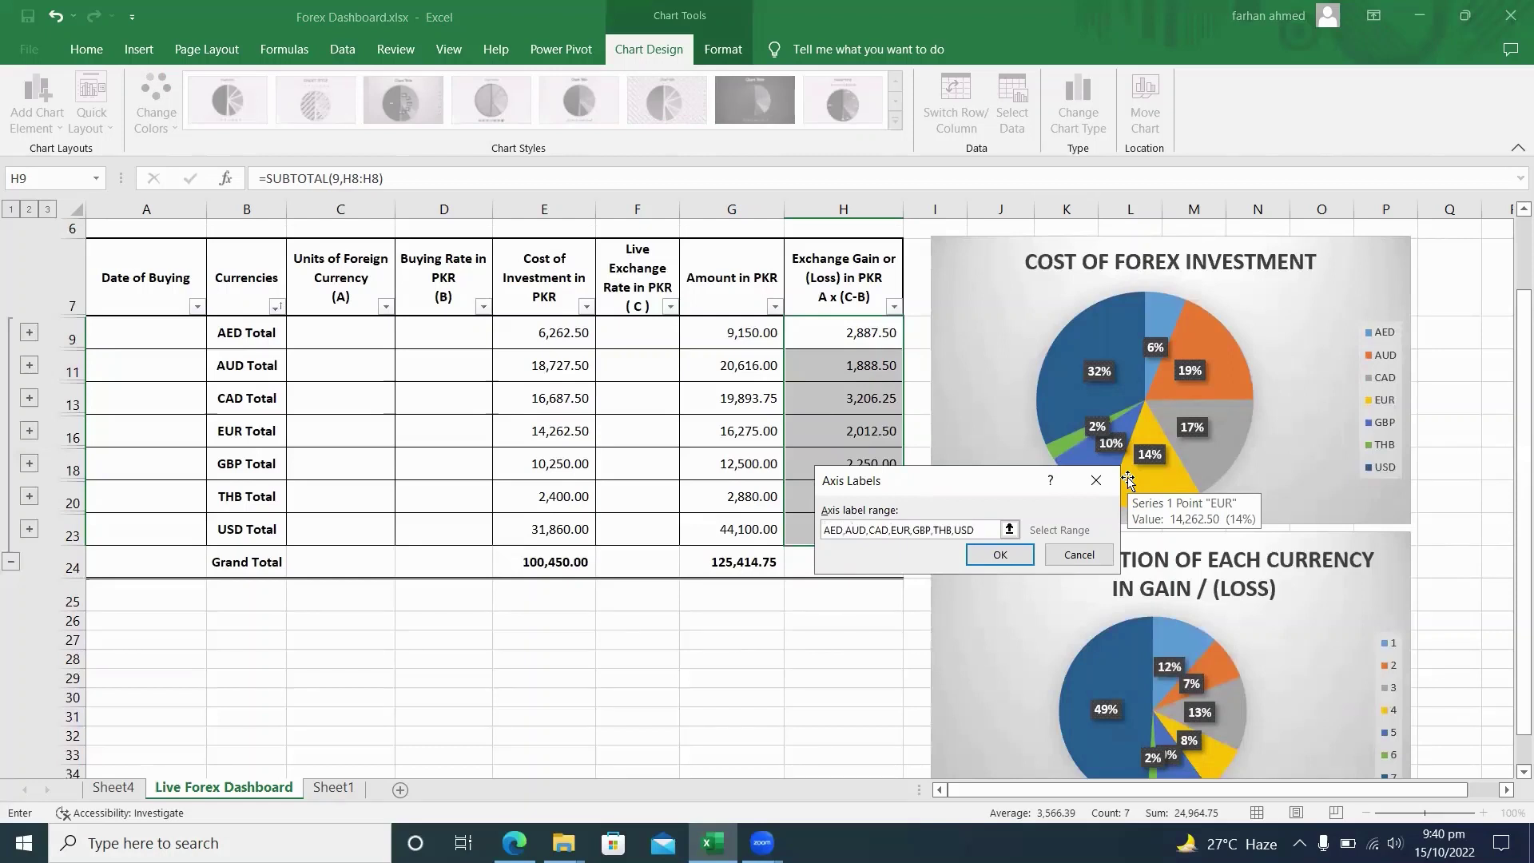
pyautogui.click(1019, 560)
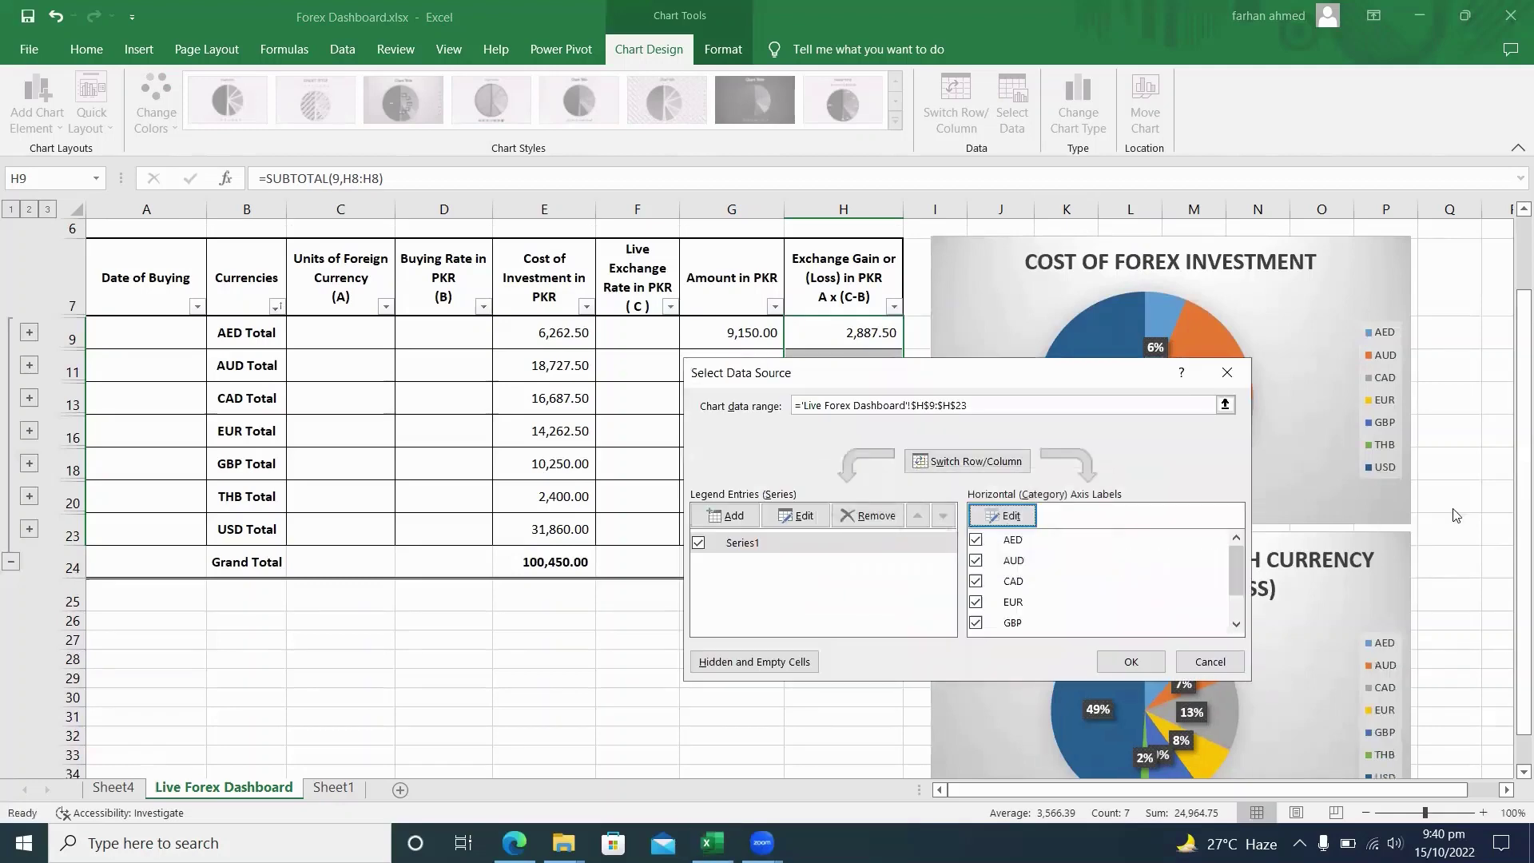
pyautogui.click(1144, 670)
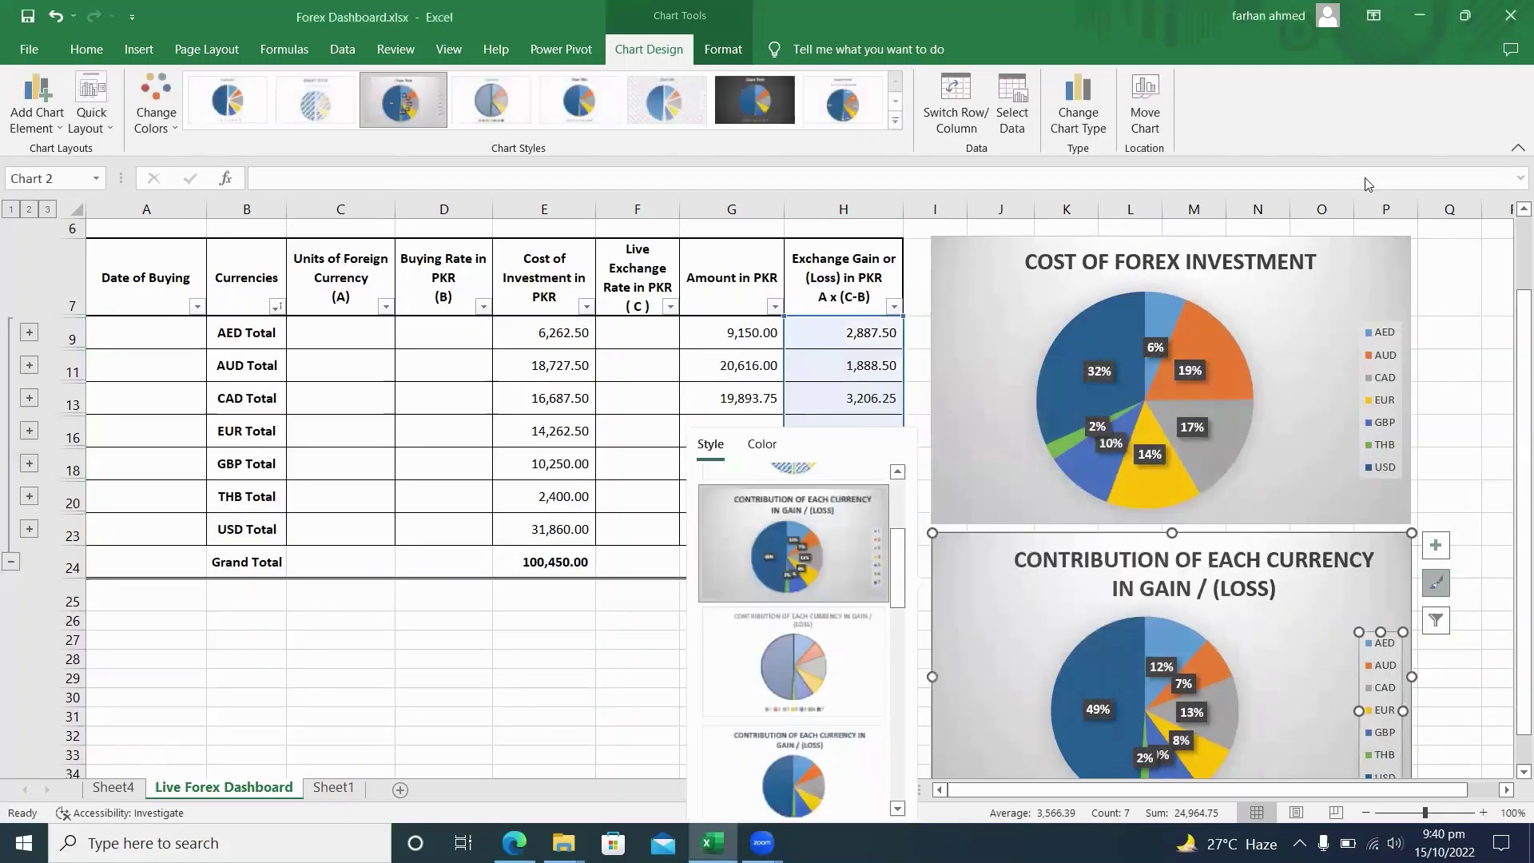
pyautogui.click(1478, 458)
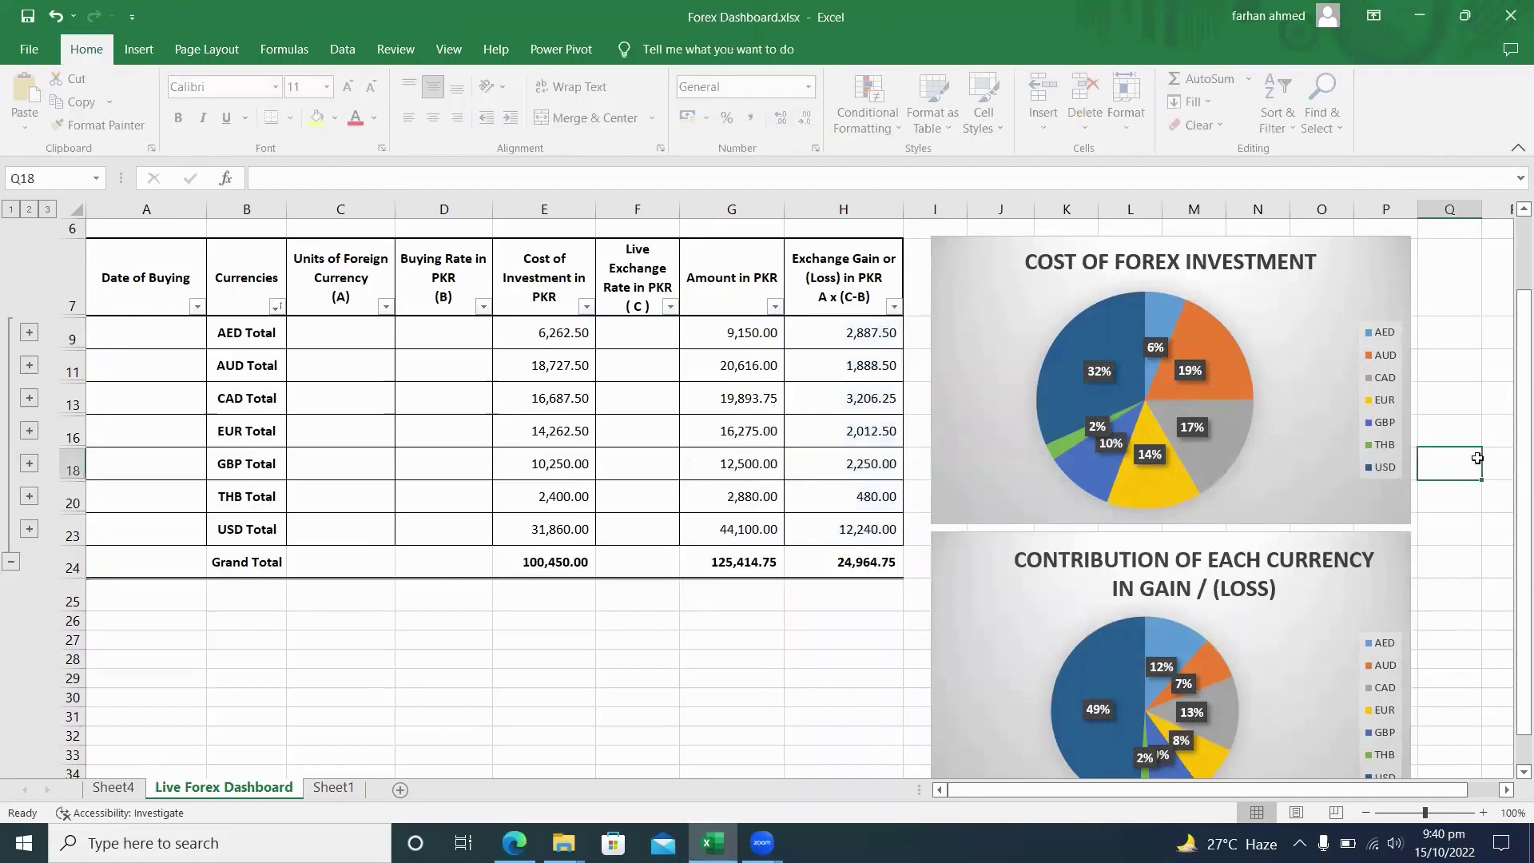
pyautogui.scroll(-1, 1477, 458)
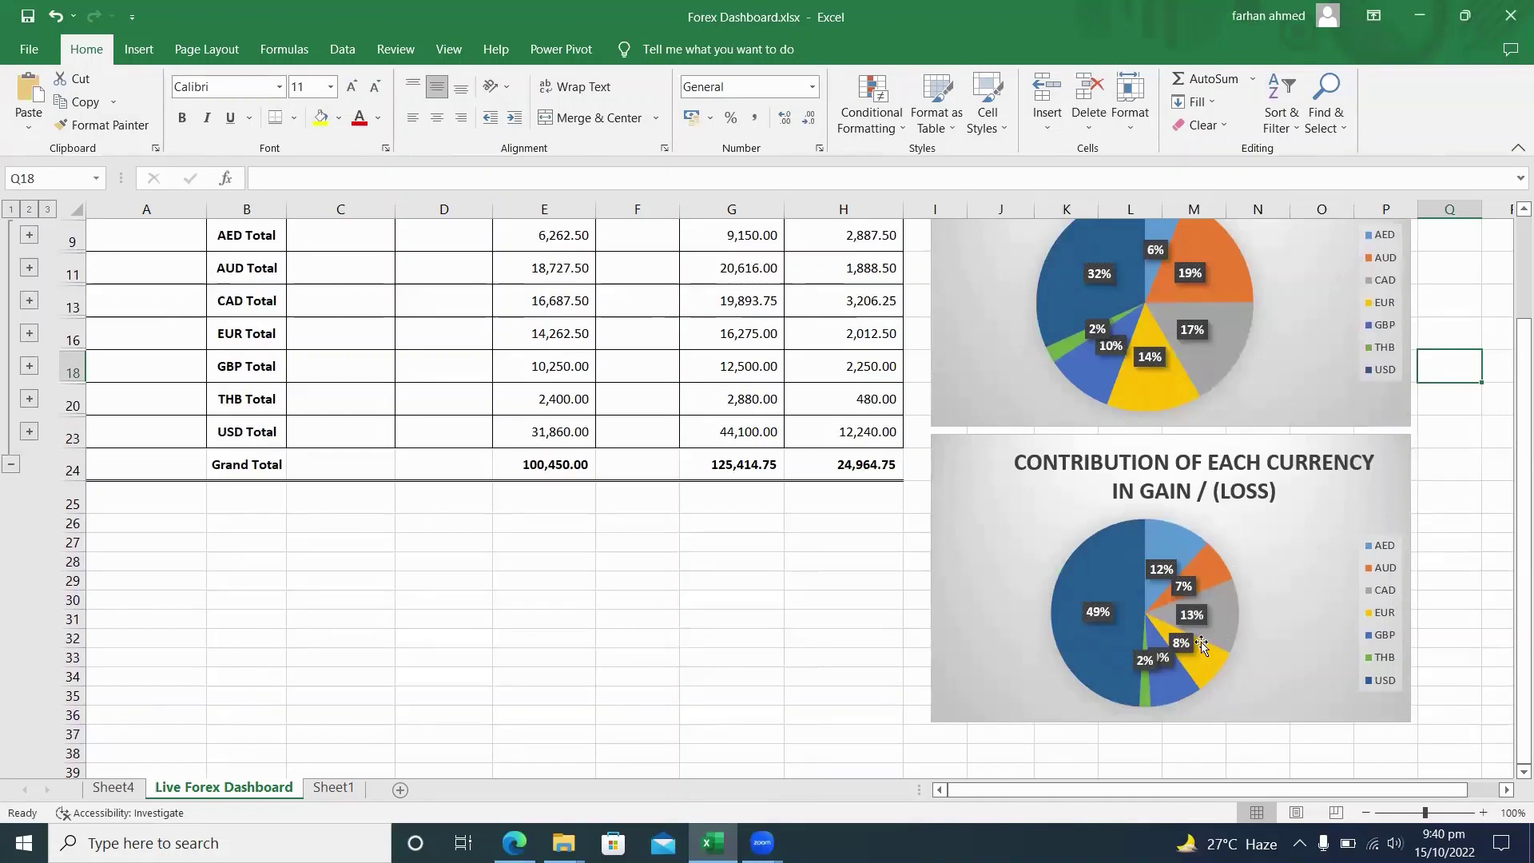
pyautogui.moveTo(1201, 644)
pyautogui.moveTo(1517, 540)
pyautogui.mouseDown()
pyautogui.moveTo(1511, 404)
pyautogui.moveTo(1511, 511)
pyautogui.mouseUp()
pyautogui.click(469, 371)
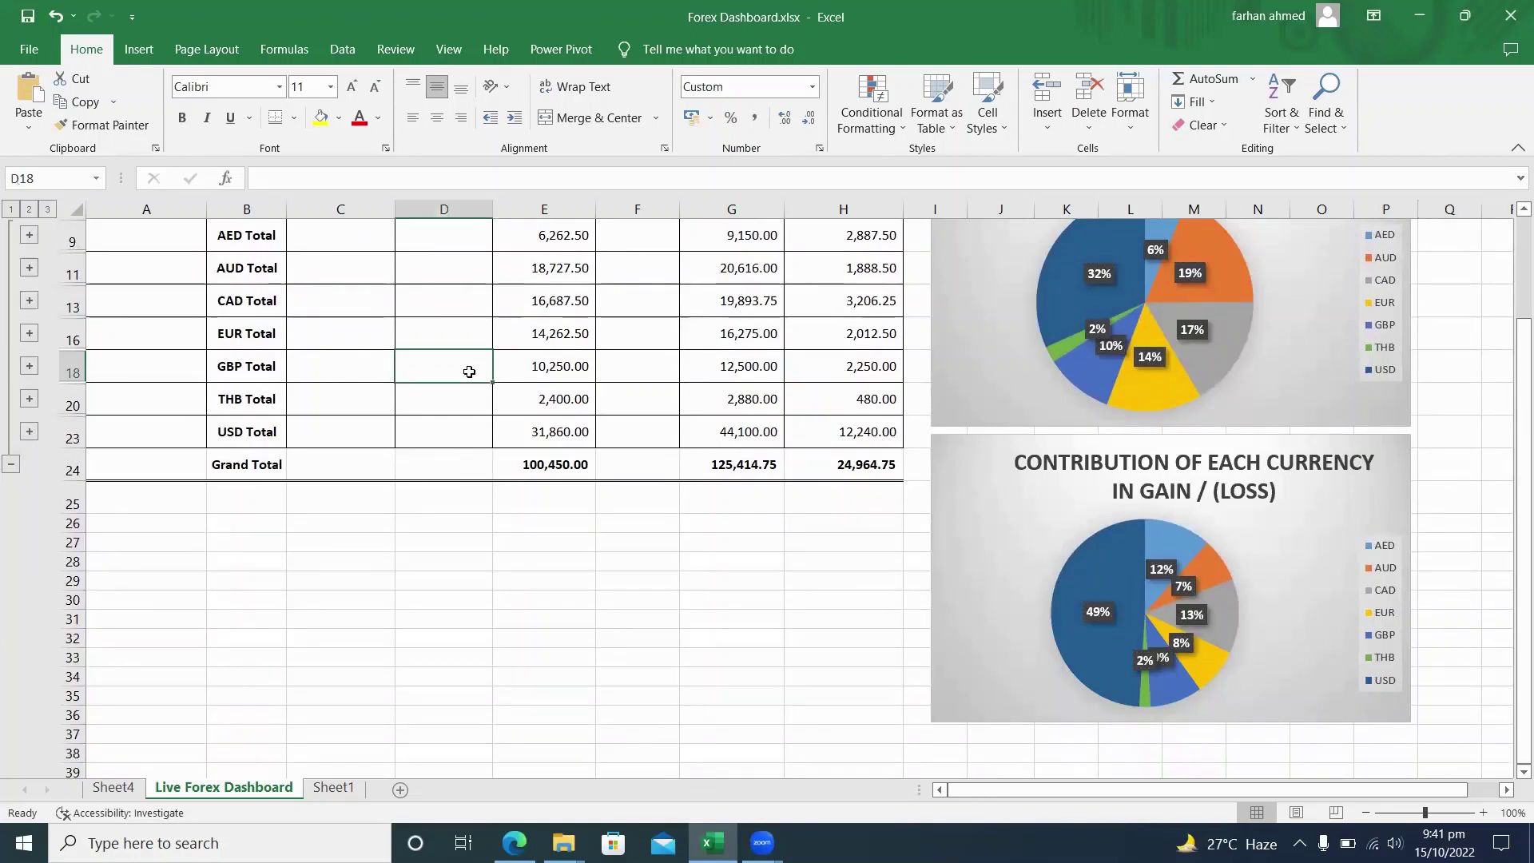